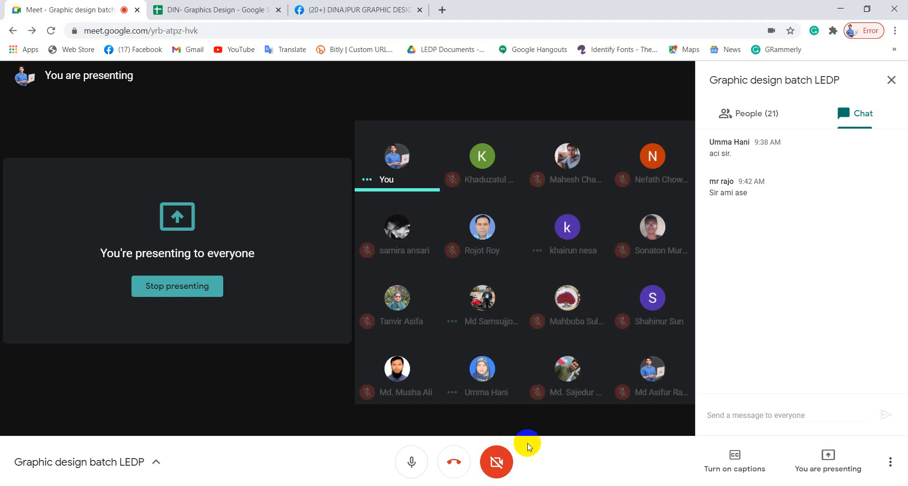
# - Switch the Google Meet microphone off and back on, and minimize the meeting window
pyautogui.click(411, 462)
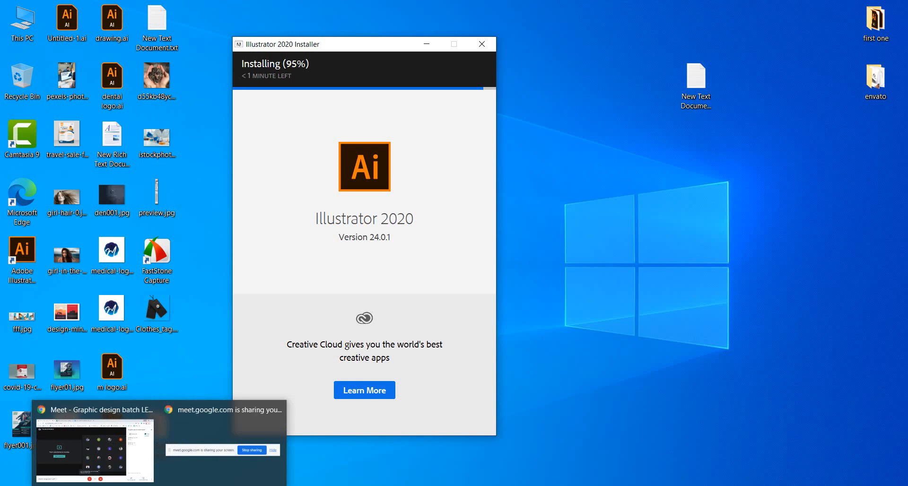
pyautogui.click(124, 463)
pyautogui.click(411, 468)
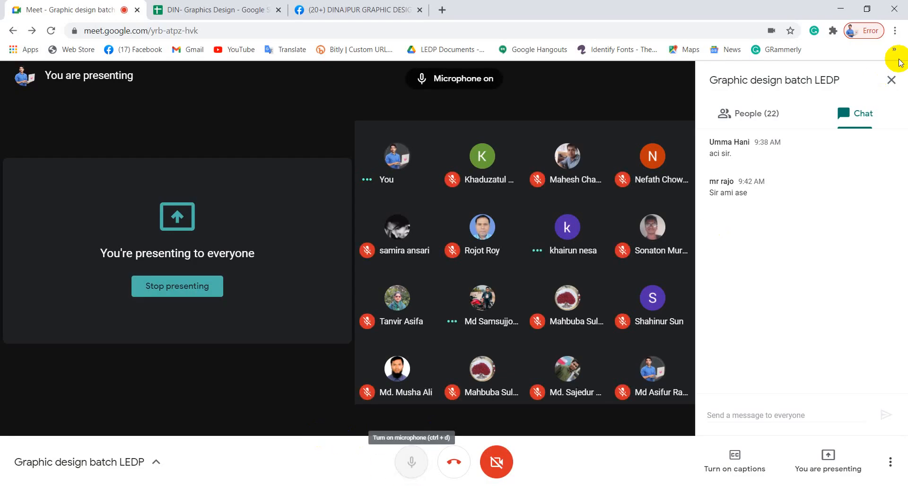
pyautogui.click(841, 9)
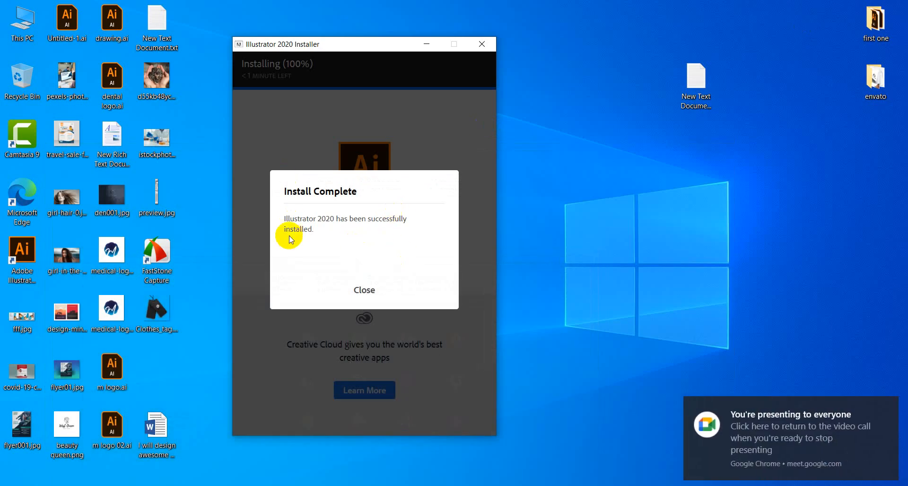
# - Close the finished Illustrator 2020 installer, and try to launch Adobe Illustrator, refreshing the desktop before and after the attempt
pyautogui.click(361, 290)
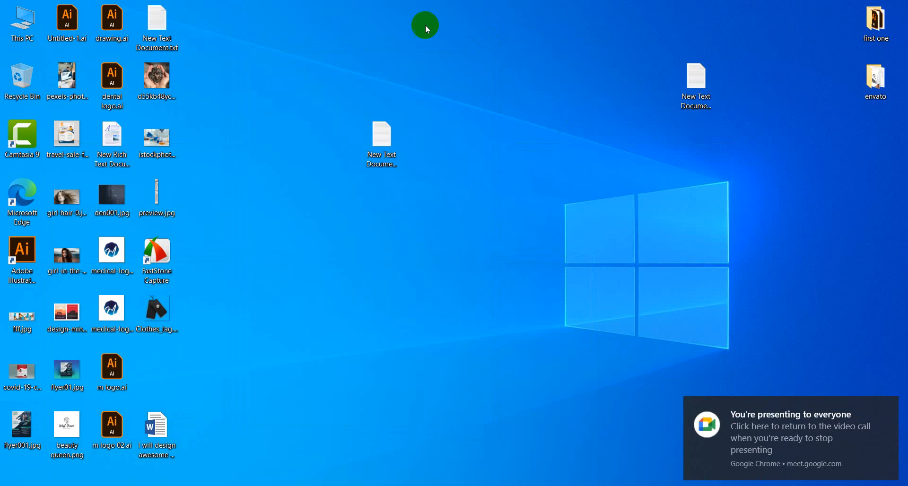
pyautogui.rightClick(298, 166)
pyautogui.click(349, 203)
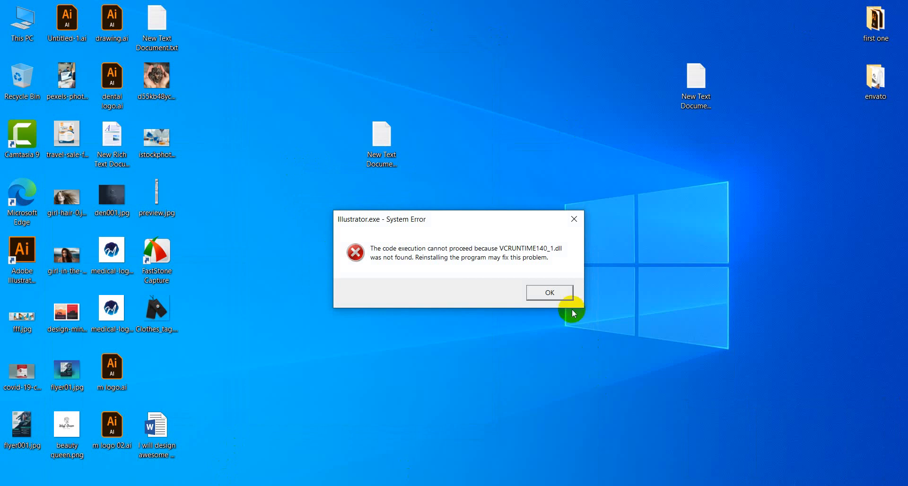
pyautogui.click(560, 292)
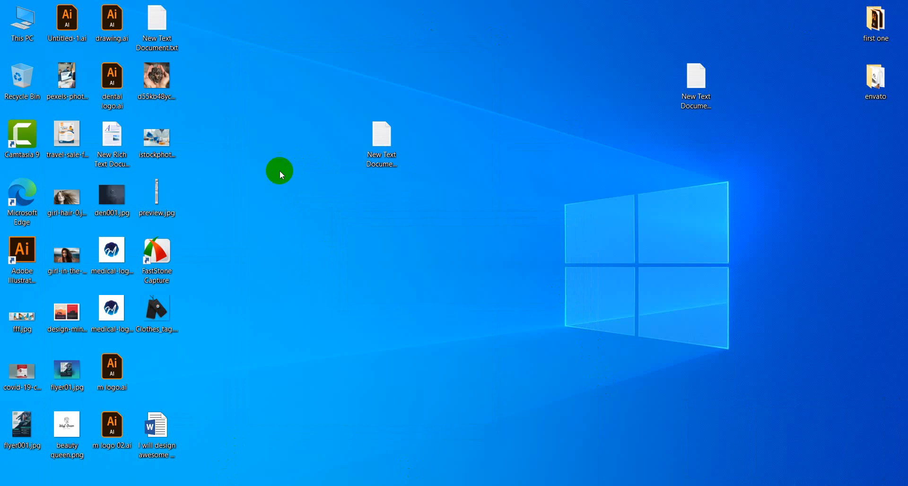
pyautogui.rightClick(340, 226)
pyautogui.click(380, 266)
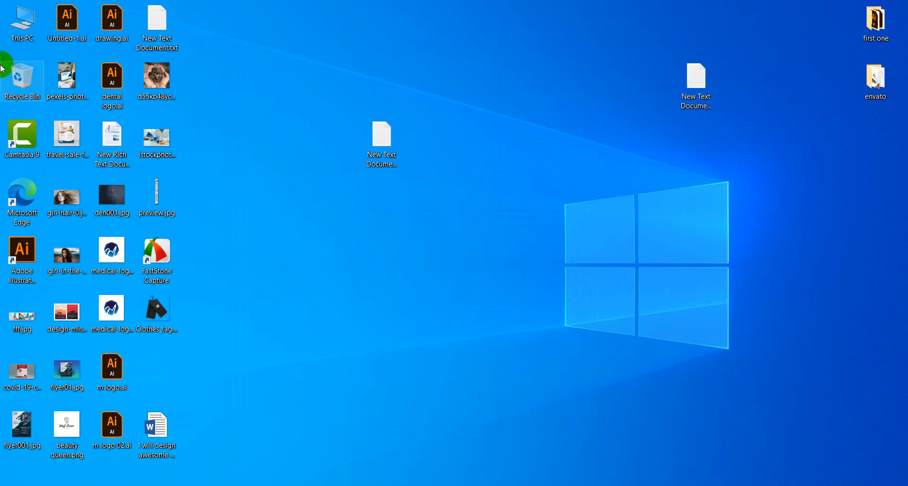
# - Open the Windows Apps & features list from This PC and find the installed Adobe programs
pyautogui.click(22, 35)
pyautogui.doubleClick(22, 34)
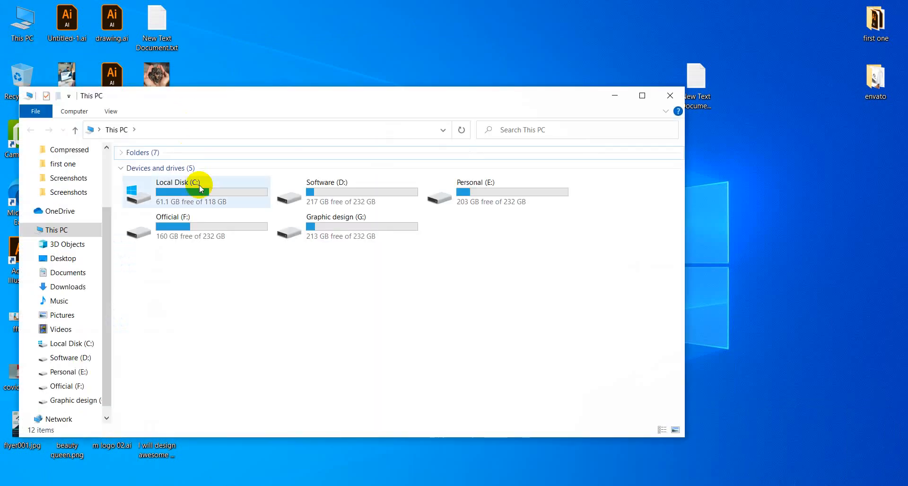
pyautogui.click(83, 113)
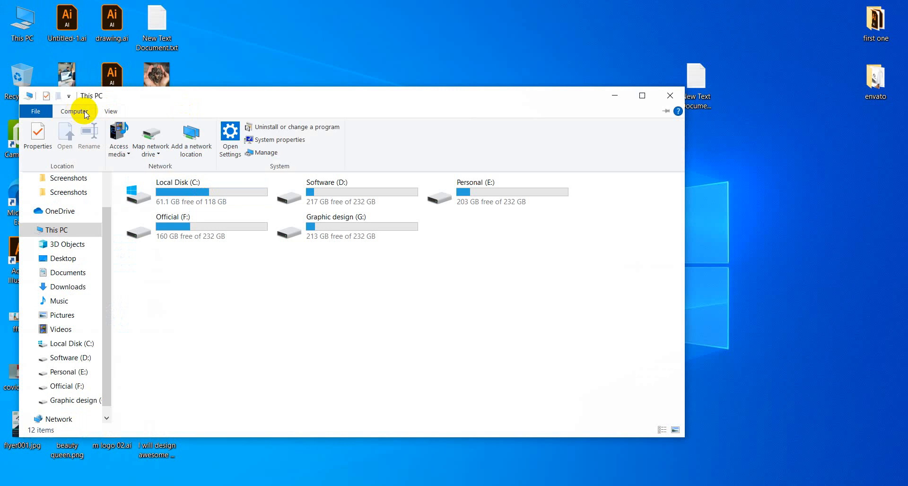
pyautogui.click(268, 126)
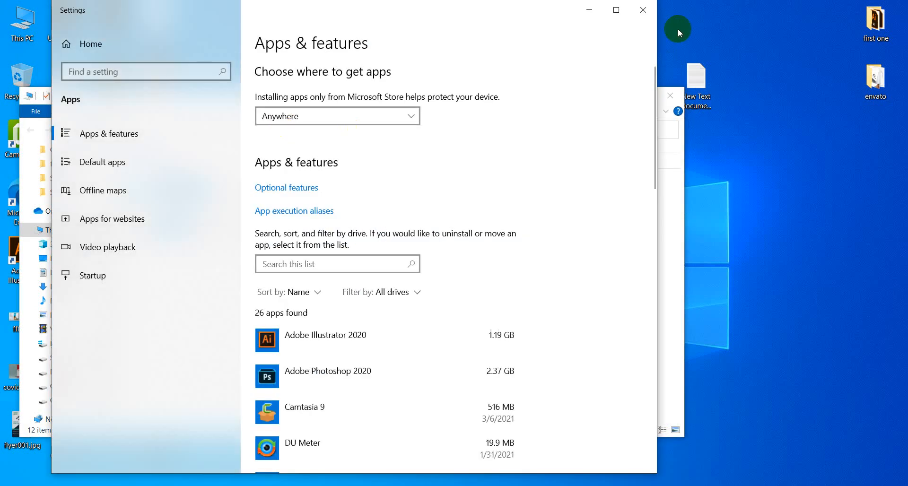
pyautogui.scroll(-3, 390, 355)
pyautogui.scroll(2, 389, 354)
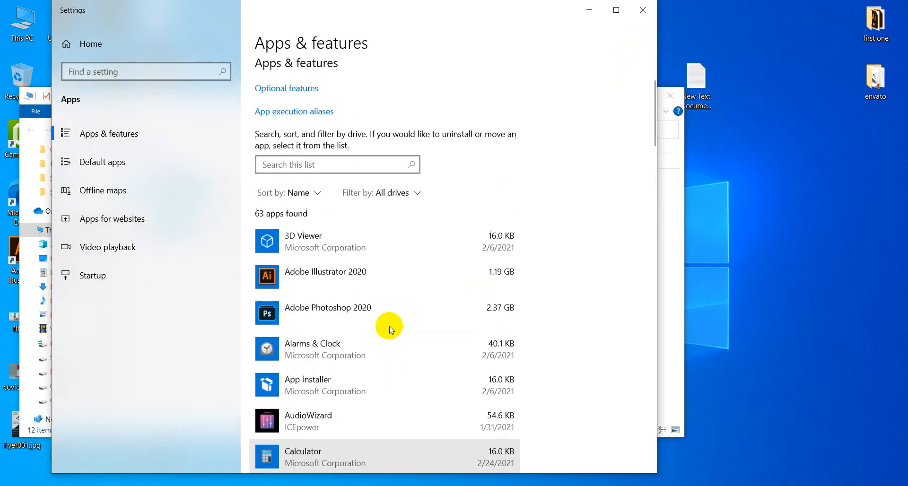
# - Uninstall Adobe Illustrator 2020 including its preferences, and close the Settings and This PC windows
pyautogui.click(359, 311)
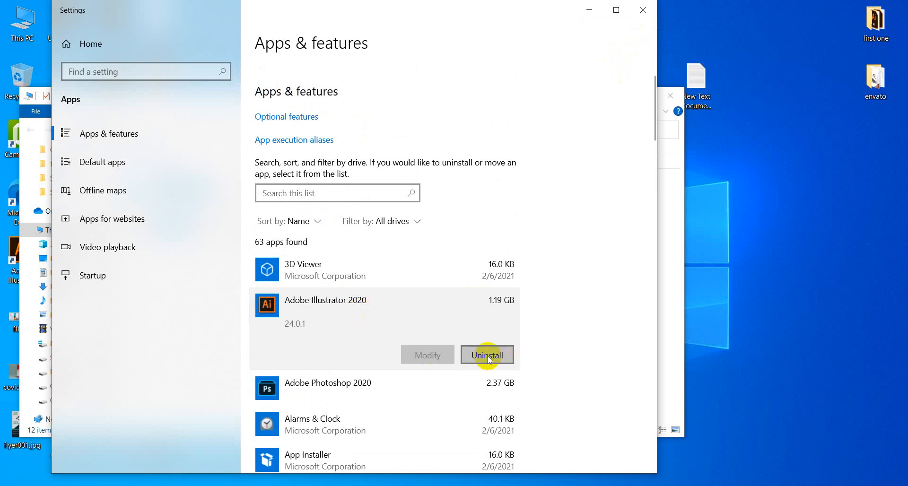
pyautogui.click(487, 356)
pyautogui.click(550, 333)
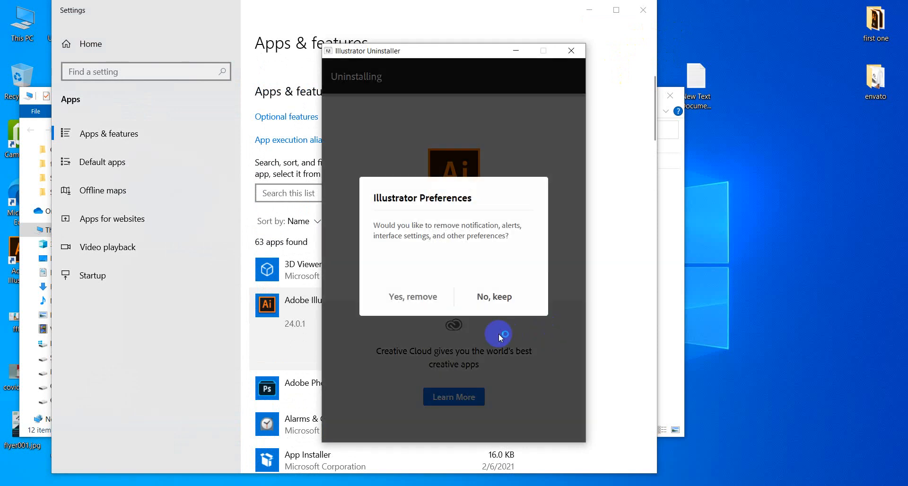
pyautogui.click(415, 297)
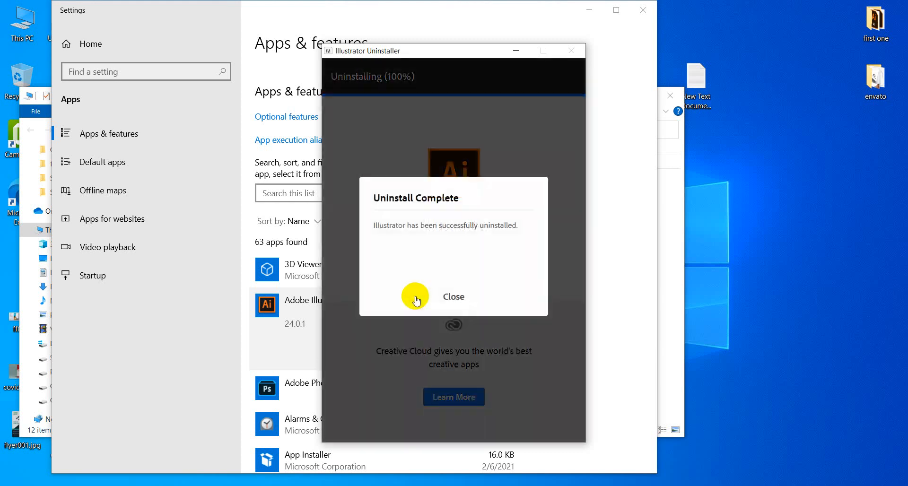
pyautogui.click(452, 297)
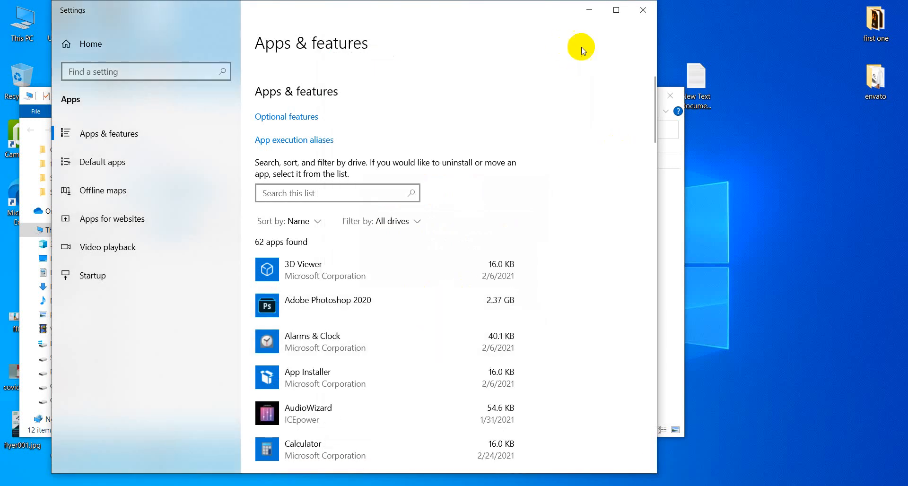
pyautogui.click(644, 10)
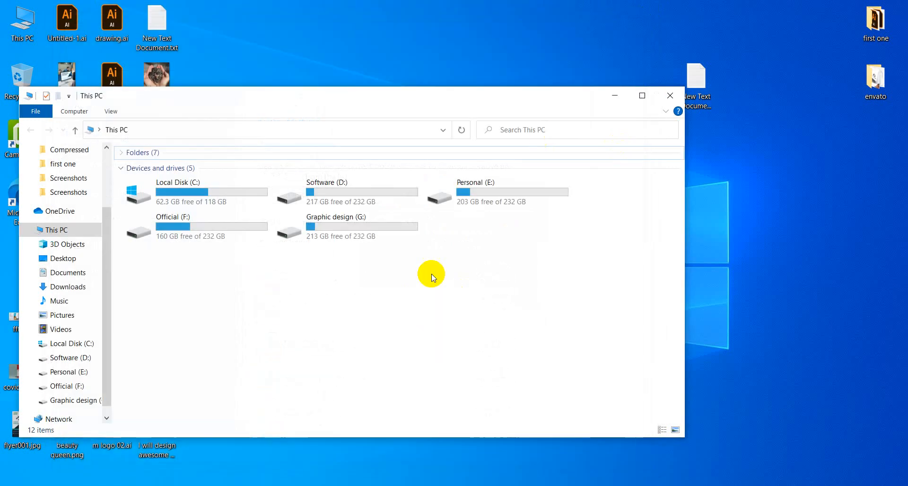
pyautogui.click(670, 95)
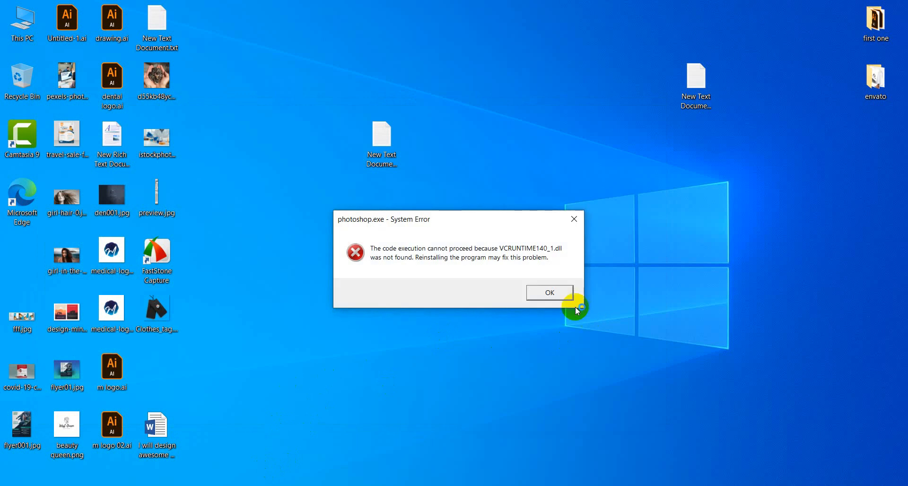
# - Try to launch Adobe Photoshop, dismiss the system error, and refresh the desktop
pyautogui.click(550, 293)
pyautogui.click(550, 293)
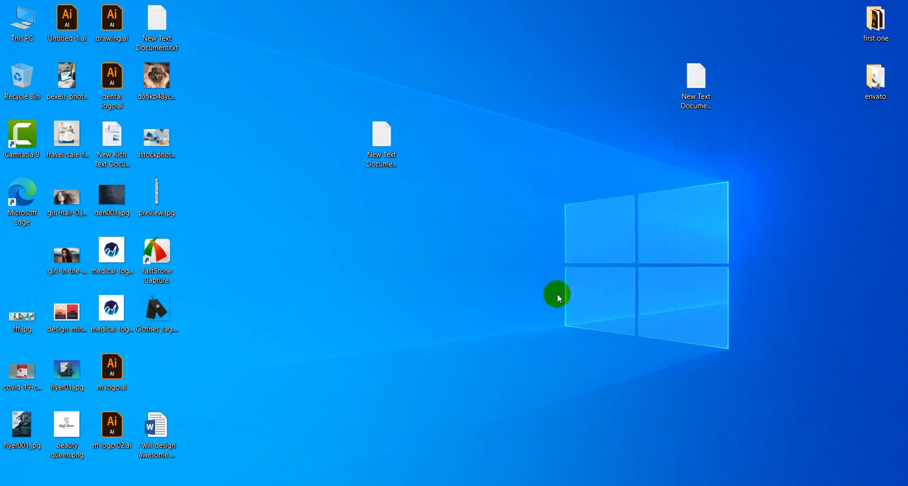
pyautogui.rightClick(372, 274)
pyautogui.click(400, 314)
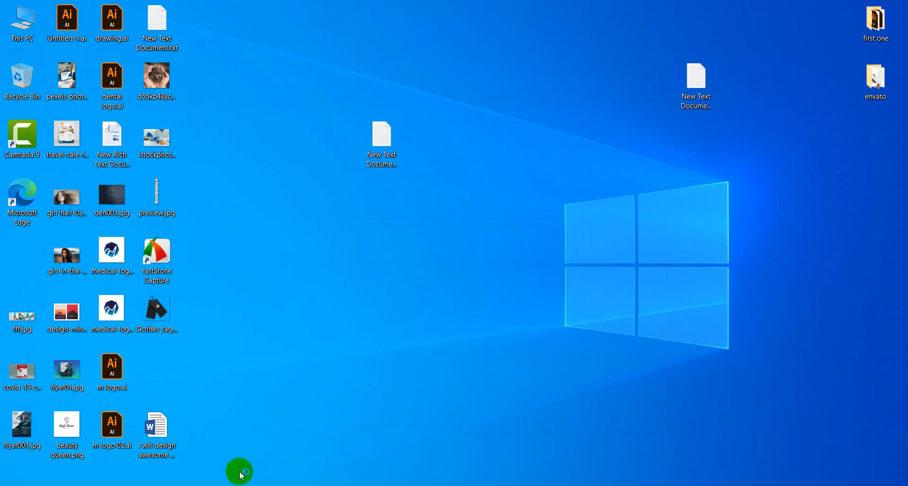
# - Uninstall Adobe Photoshop 2020 including its preferences through Apps & features, and close the Settings and This PC windows
pyautogui.doubleClick(22, 24)
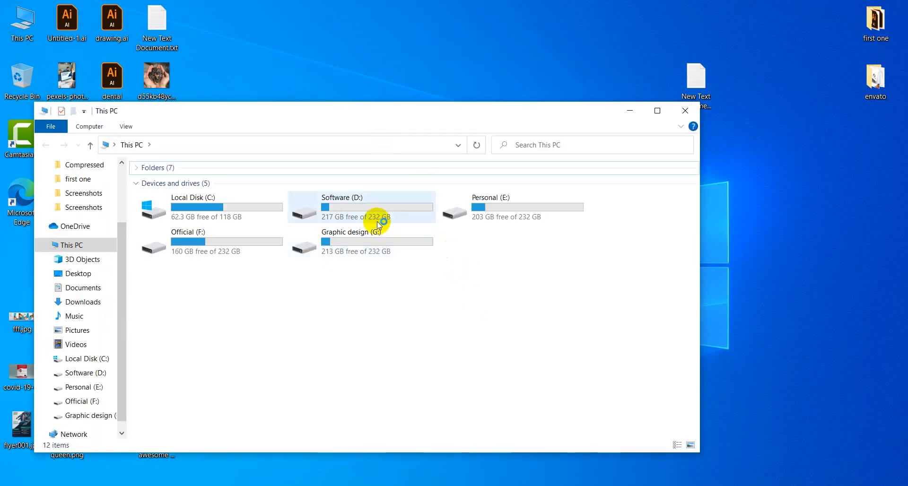
pyautogui.click(88, 126)
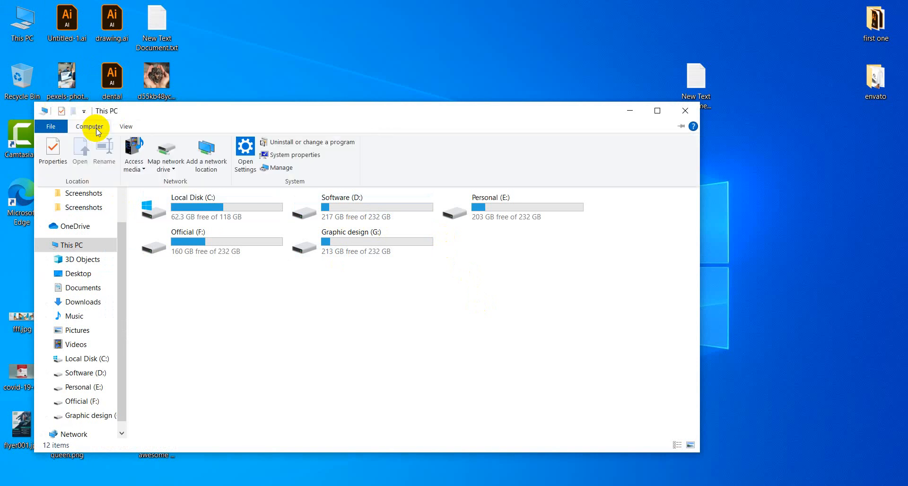
pyautogui.click(310, 143)
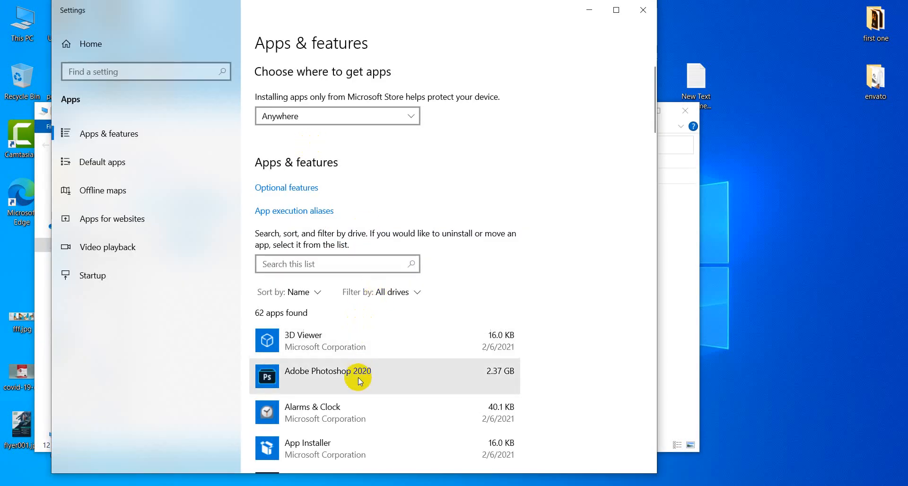
pyautogui.click(363, 377)
pyautogui.click(491, 428)
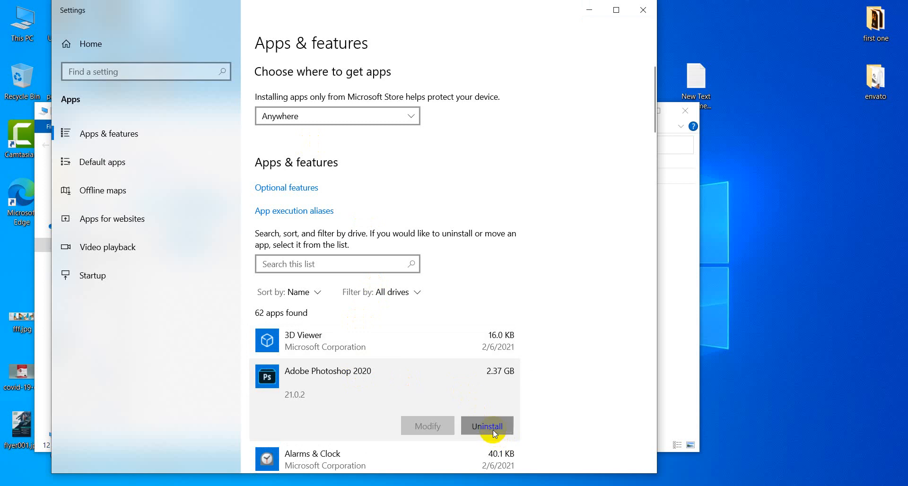
pyautogui.click(555, 398)
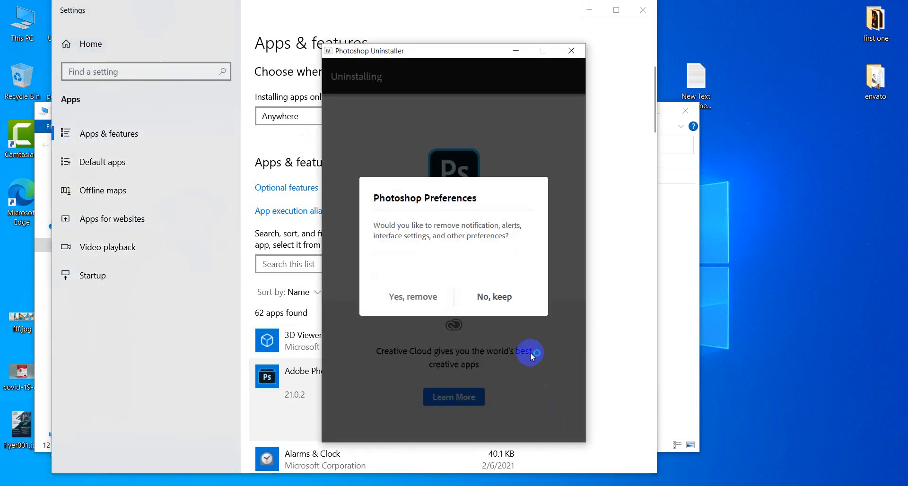
pyautogui.click(406, 295)
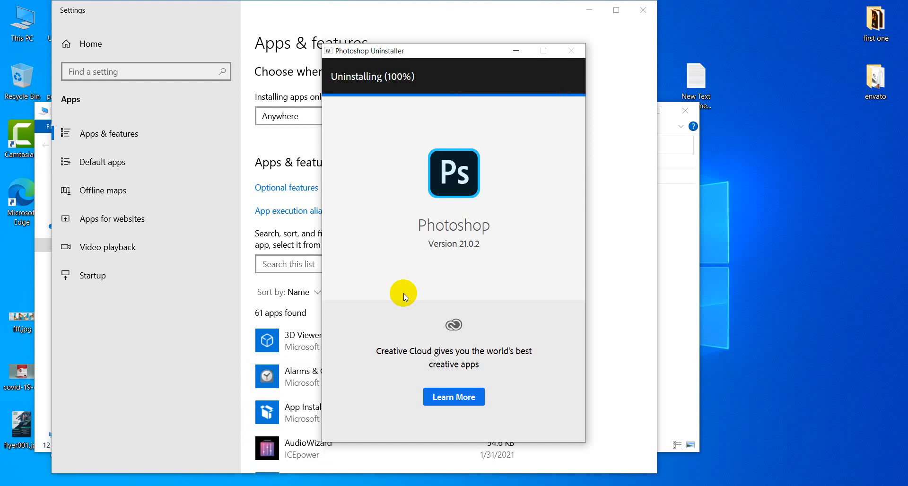
pyautogui.click(455, 296)
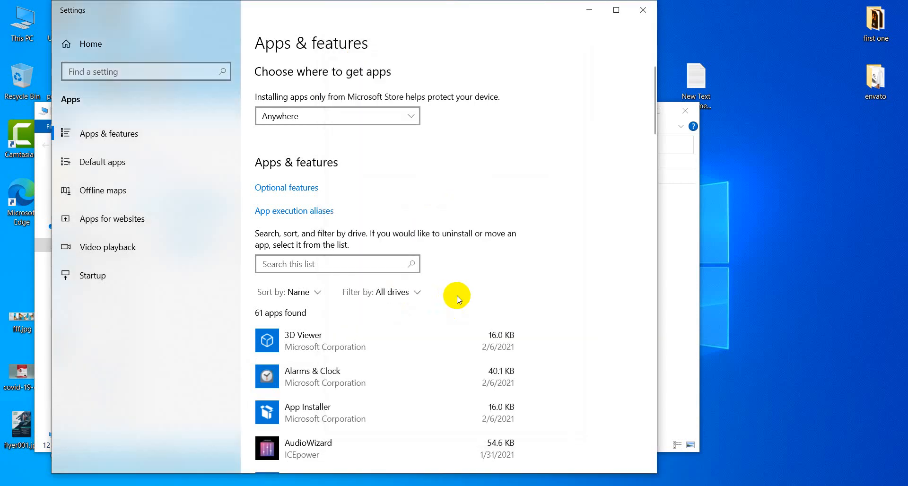
pyautogui.click(643, 9)
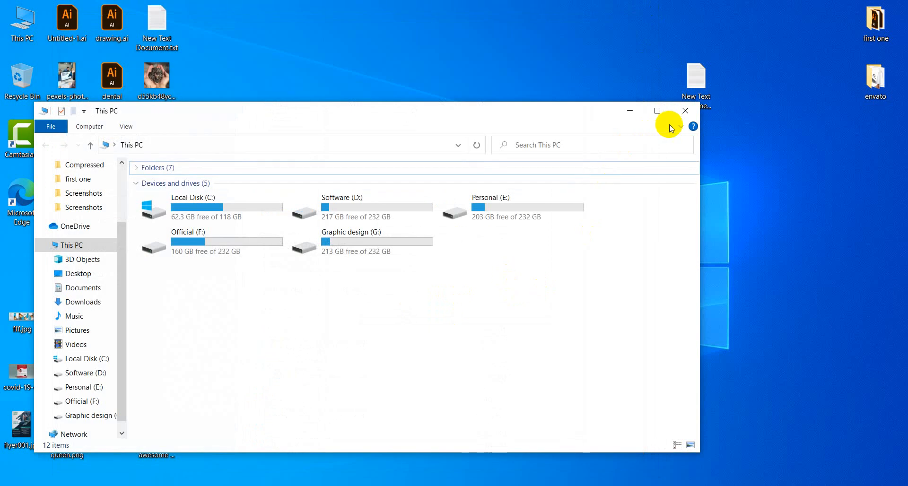
pyautogui.click(685, 110)
# - Refresh the desktop and try the leftover Photoshop shortcut, declining to delete it
pyautogui.rightClick(358, 76)
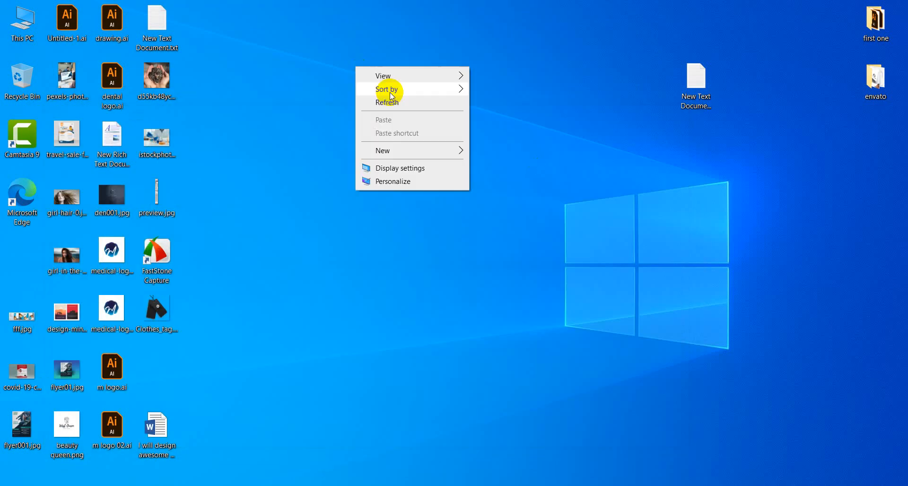
pyautogui.click(387, 101)
pyautogui.rightClick(532, 49)
pyautogui.click(552, 85)
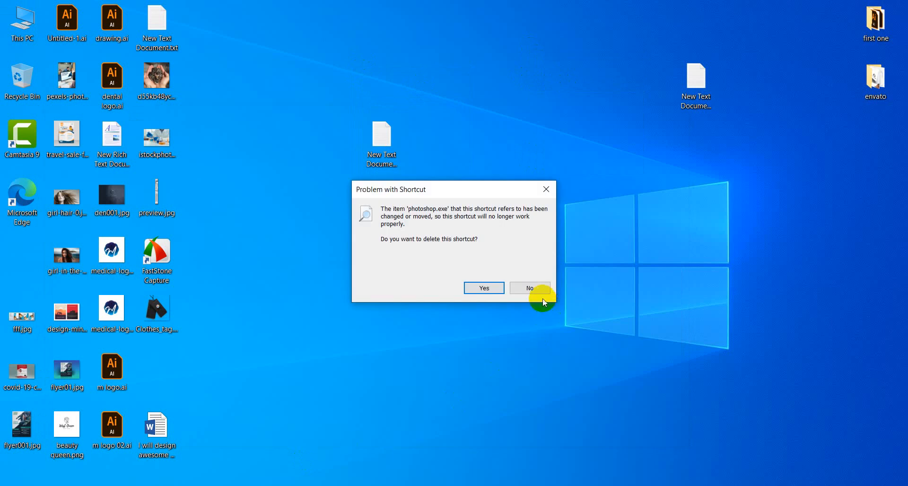
pyautogui.click(539, 288)
pyautogui.rightClick(316, 333)
pyautogui.click(350, 368)
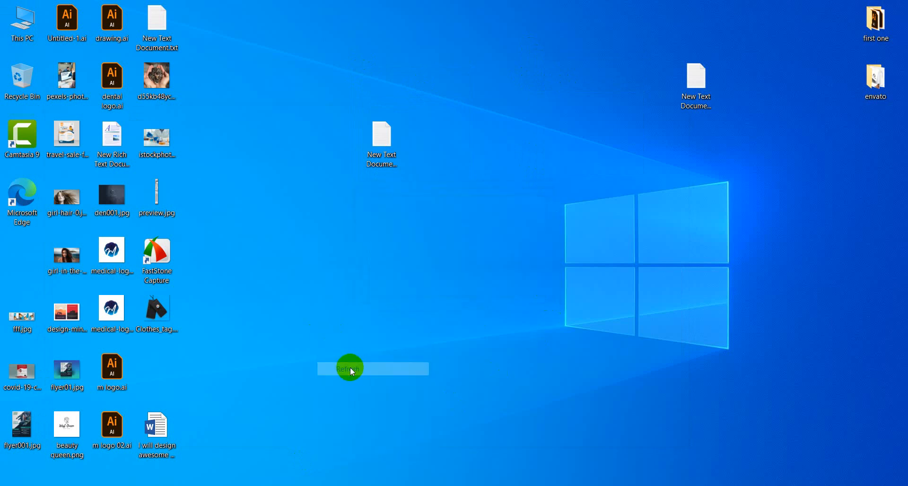
# - Run Set-up.exe from the Setup (x64) folder of Adobe Illustrator CC 2020 v24.0.1.341 on the Software (D:) drive
pyautogui.doubleClick(21, 33)
pyautogui.click(365, 256)
pyautogui.doubleClick(361, 229)
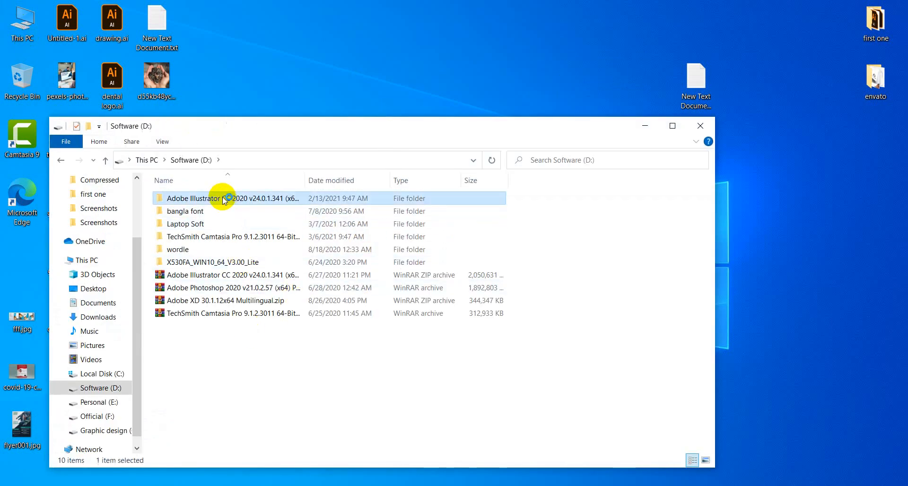
pyautogui.doubleClick(223, 197)
pyautogui.doubleClick(223, 199)
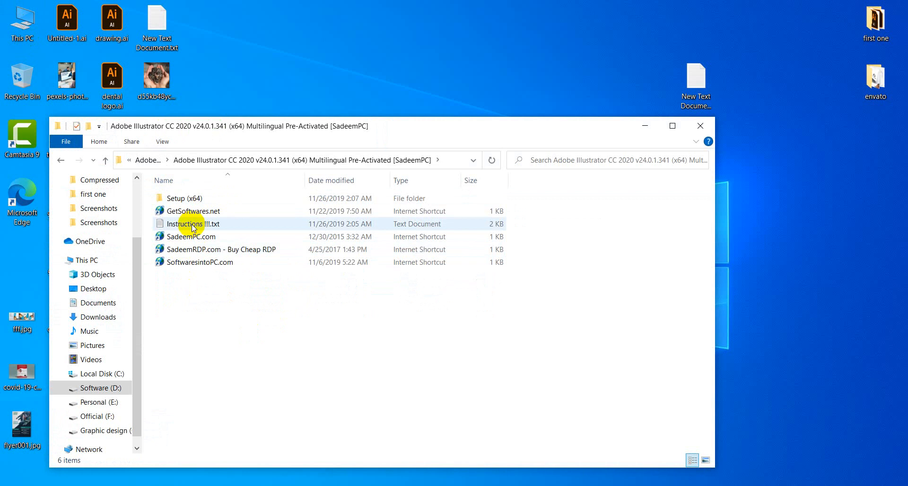
pyautogui.doubleClick(180, 199)
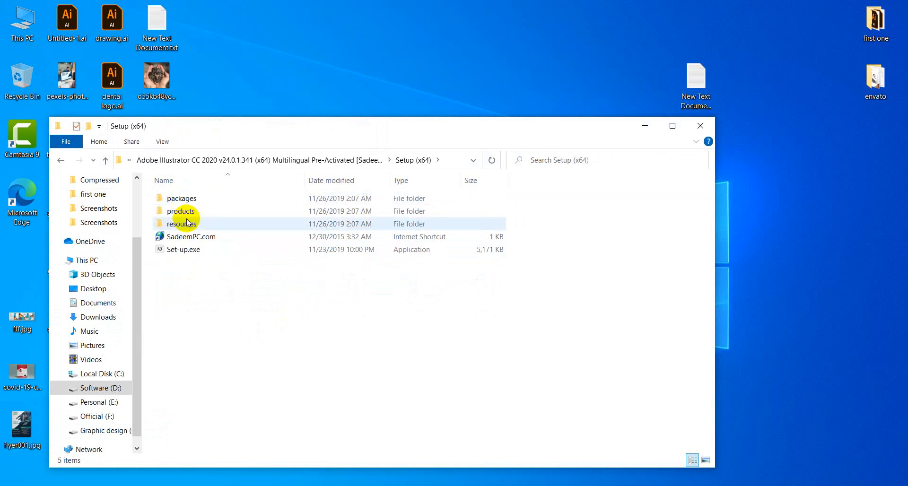
pyautogui.doubleClick(186, 250)
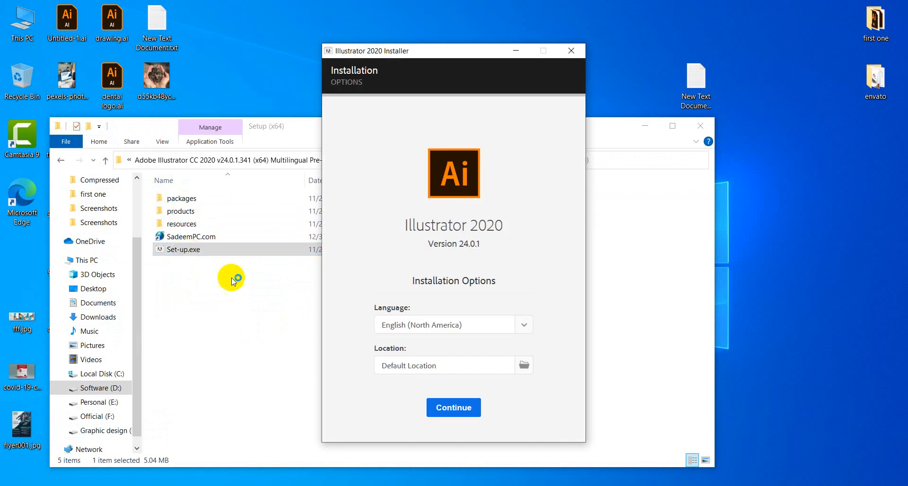
# - Review the installer's language list, keep English (North America) and the default location, and start installing Illustrator 2020
pyautogui.click(525, 325)
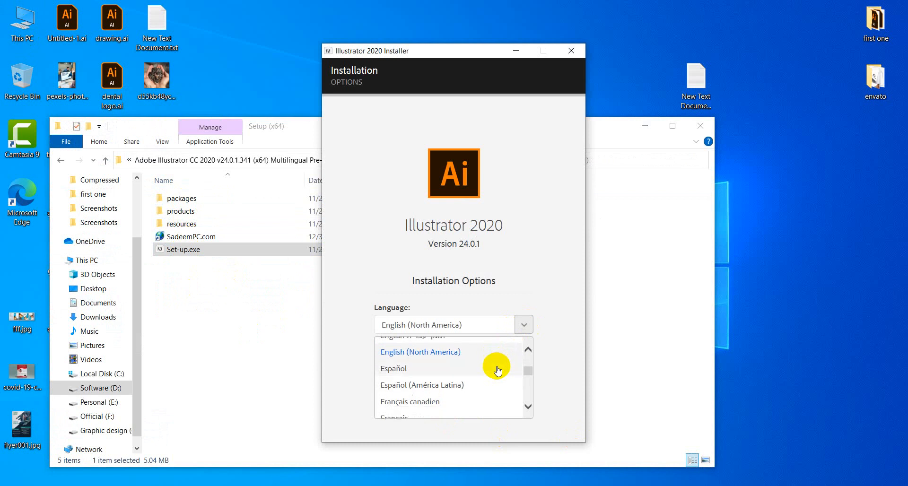
pyautogui.scroll(-2, 497, 368)
pyautogui.scroll(3, 497, 370)
pyautogui.click(527, 325)
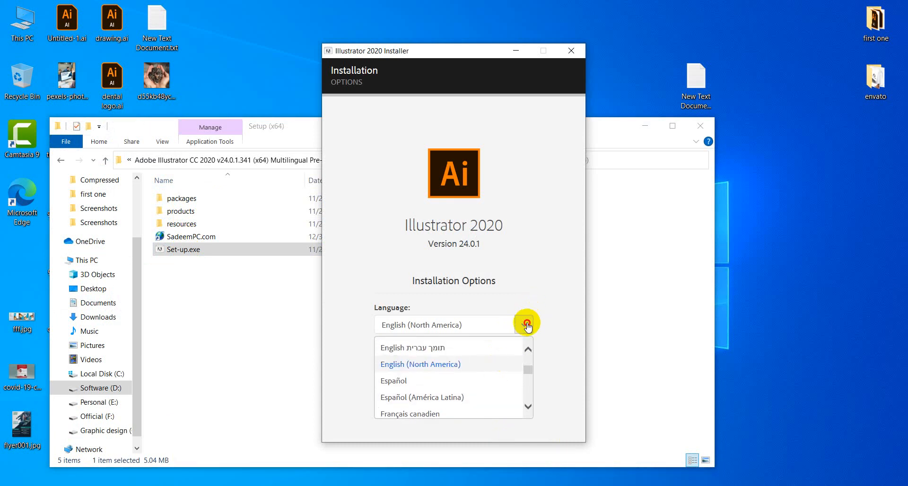
pyautogui.click(453, 408)
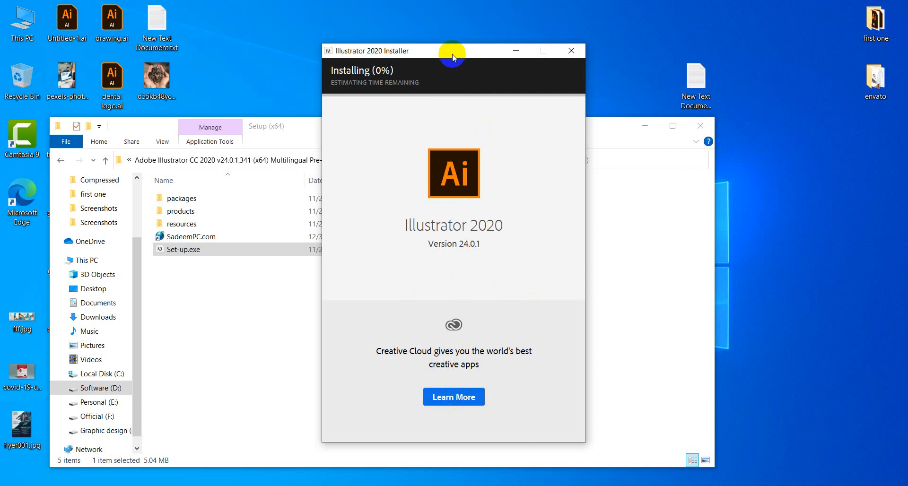
pyautogui.moveTo(453, 55); pyautogui.dragTo(626, 38)
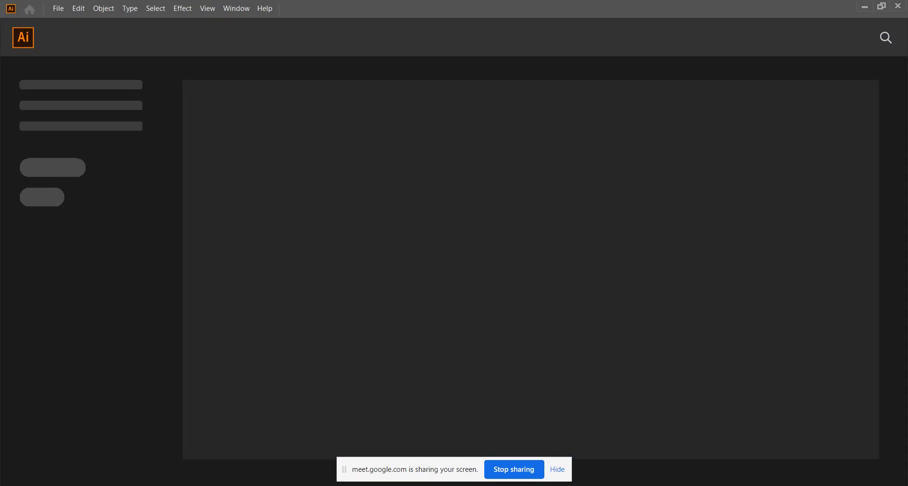
# - Look over the File commands in the newly installed Illustrator, and minimize its window
pyautogui.click(59, 9)
pyautogui.click(74, 33)
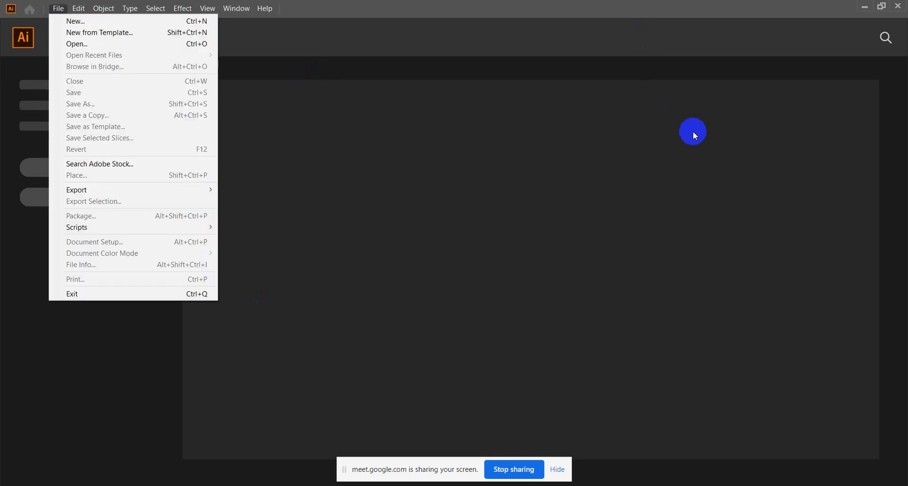
pyautogui.click(865, 6)
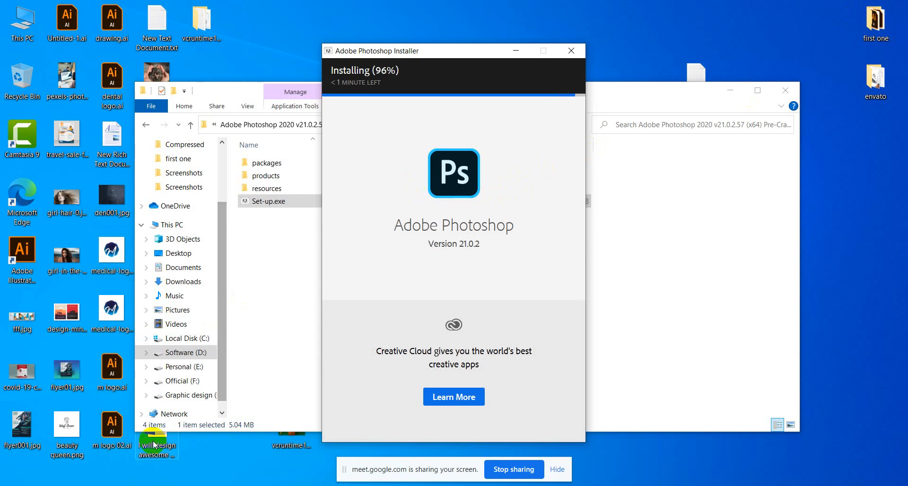
# - Close the completed Photoshop installer and its setup folder window, and refresh the desktop
pyautogui.moveTo(159, 485)
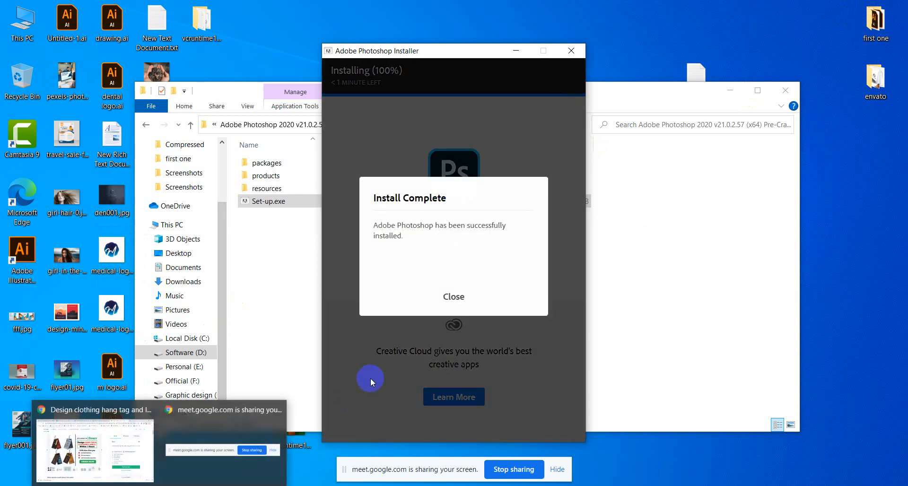
pyautogui.click(453, 297)
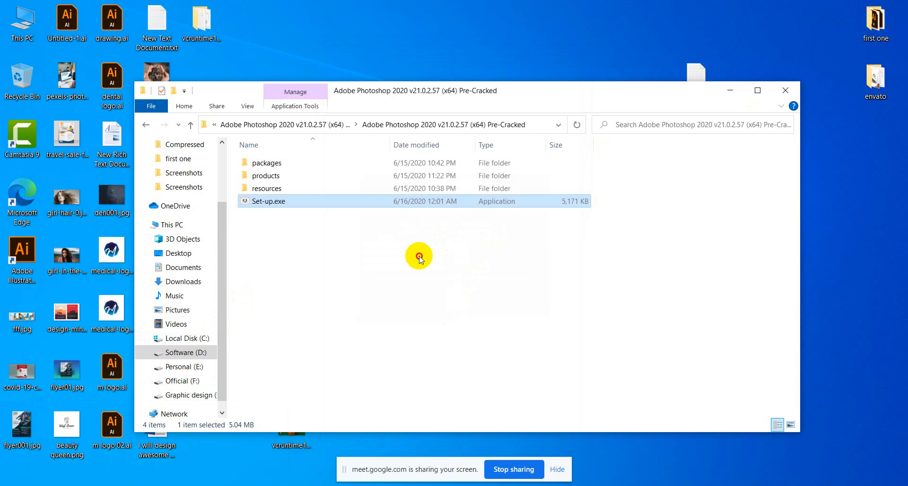
pyautogui.click(785, 90)
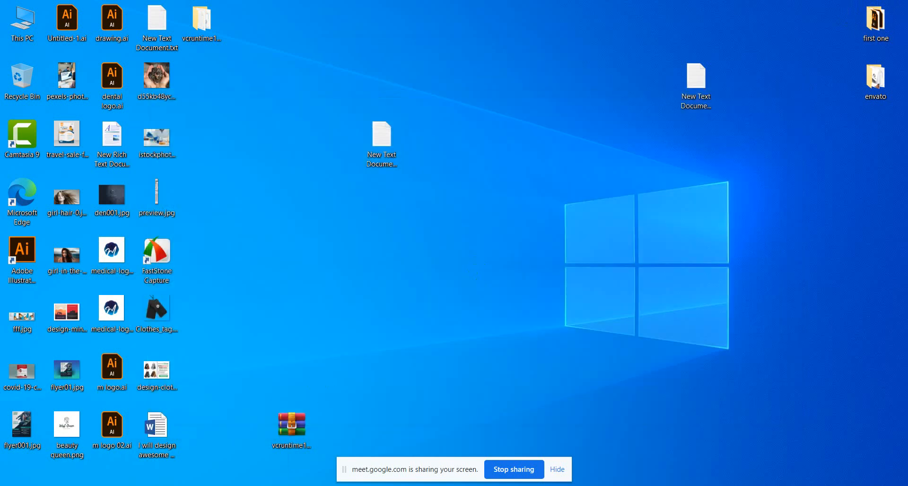
pyautogui.rightClick(284, 262)
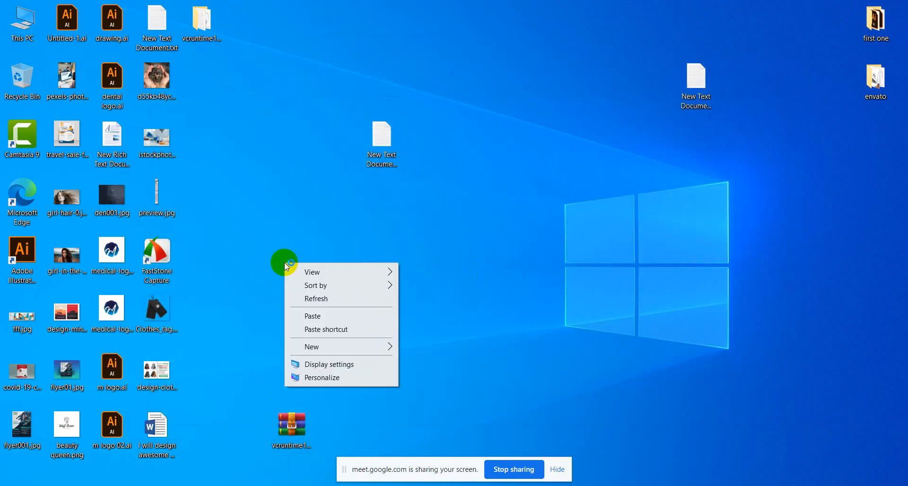
pyautogui.click(320, 299)
pyautogui.rightClick(299, 218)
pyautogui.click(328, 256)
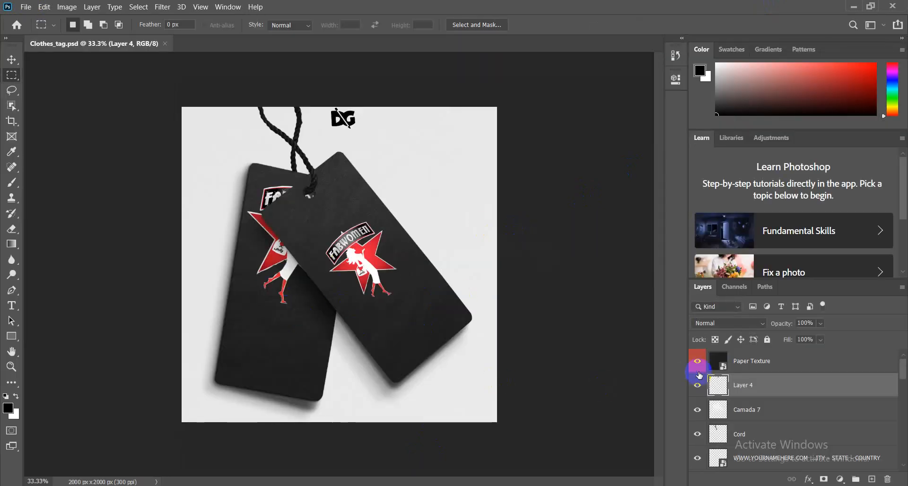
# - Hide Layer 4 in Clothes_tag.psd and open the contents of the Logo Here smart object below Layer 2
pyautogui.click(698, 386)
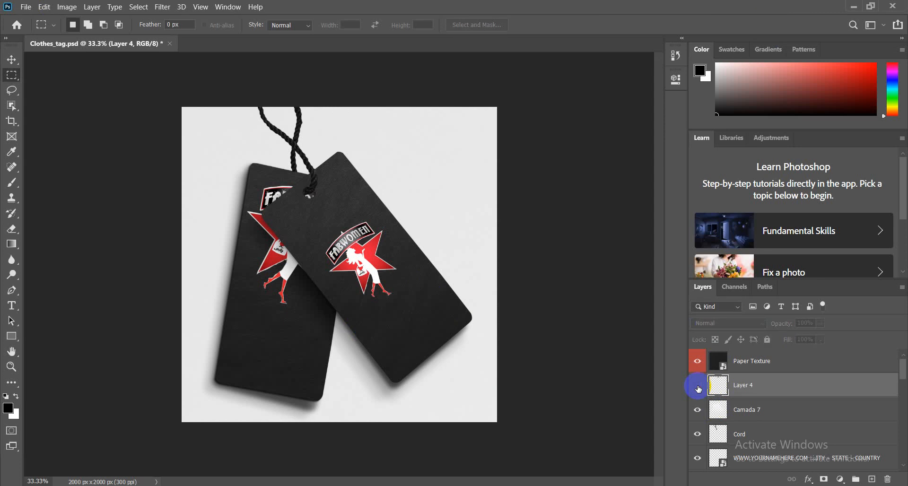
pyautogui.scroll(-3, 790, 416)
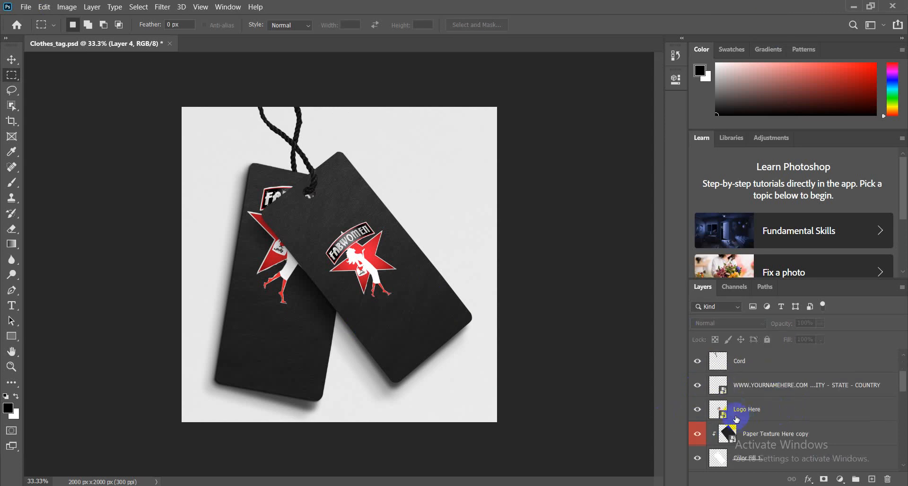
pyautogui.scroll(-6, 752, 414)
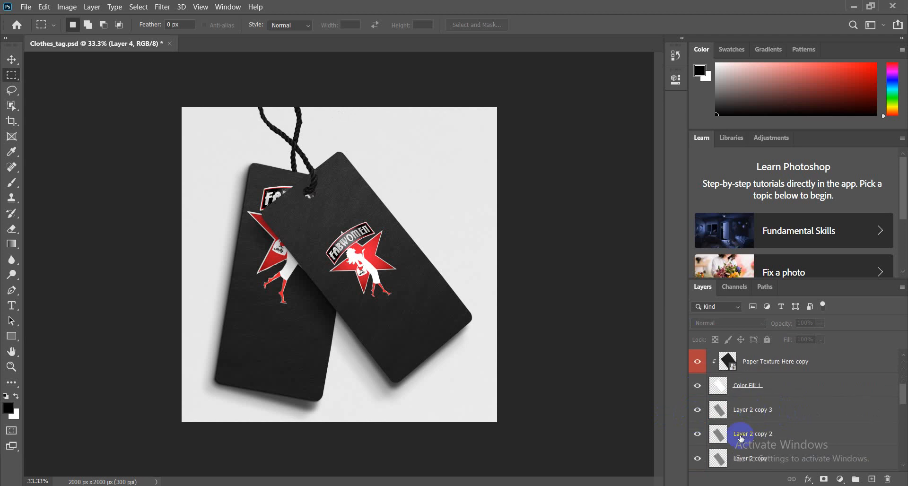
pyautogui.scroll(-3, 741, 441)
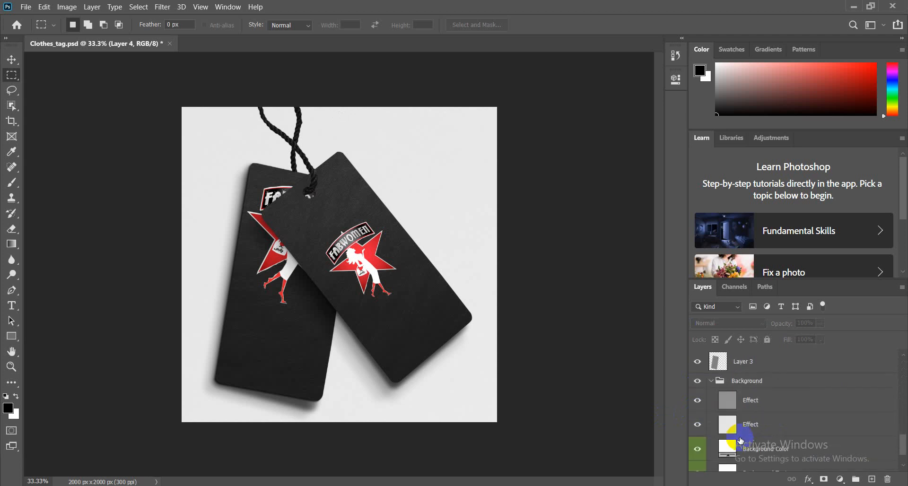
pyautogui.scroll(8, 742, 441)
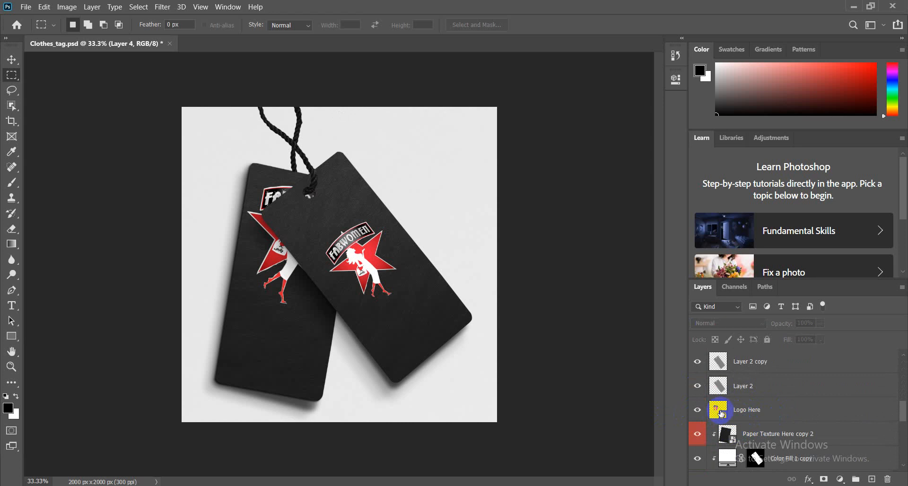
pyautogui.doubleClick(718, 410)
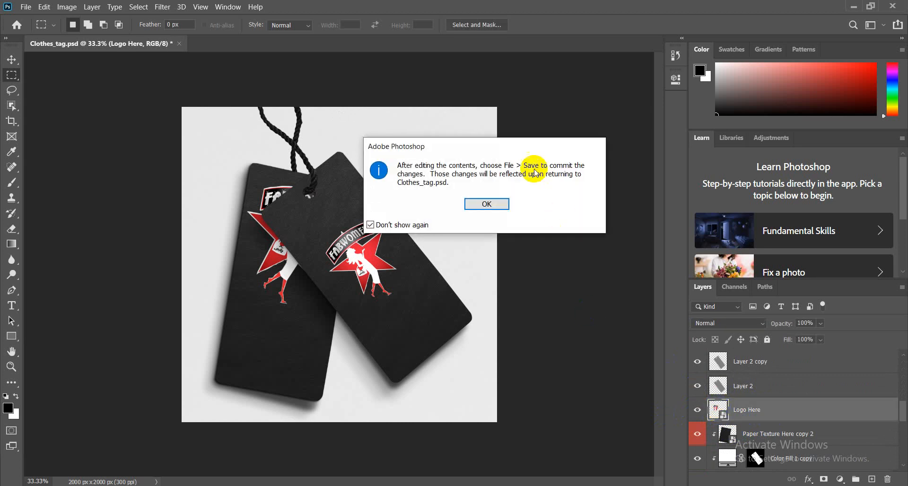
pyautogui.click(487, 201)
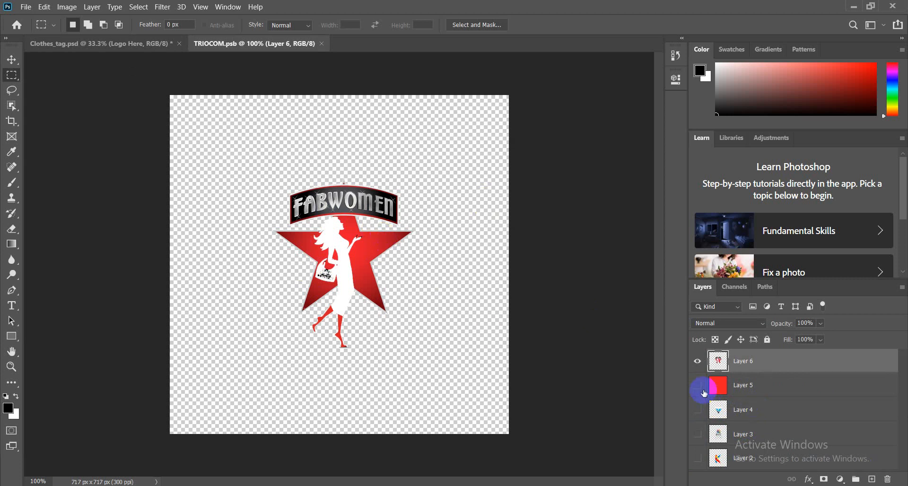
# - Show the red Layer 5 in the TRIOCOM.psb logo document, and save and close it
pyautogui.click(698, 386)
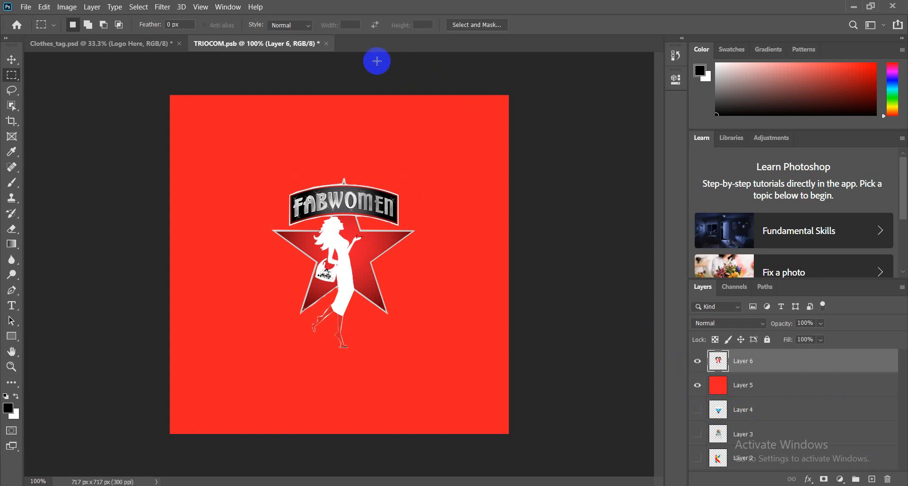
pyautogui.click(329, 44)
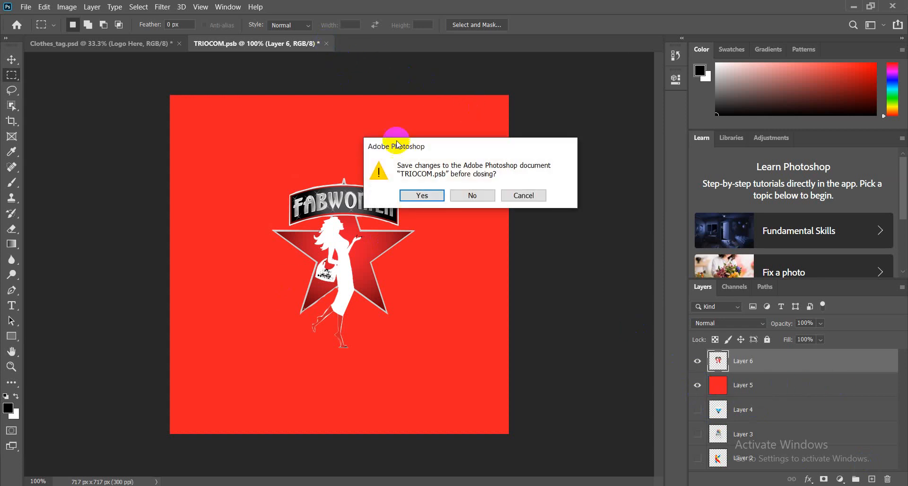
pyautogui.click(429, 194)
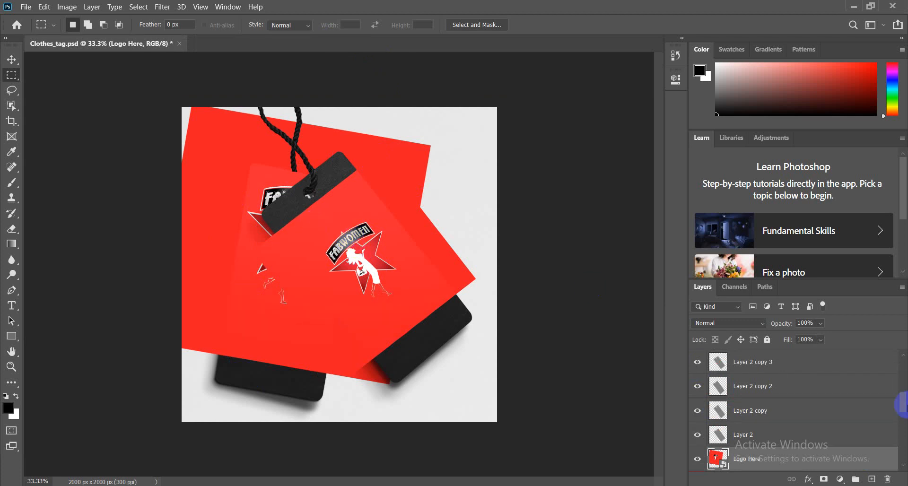
# - Reopen the Logo Here smart object, show only Layer 4 with the Vermeer logo instead of Layers 5 and 6, and save and close it
pyautogui.scroll(-2, 762, 420)
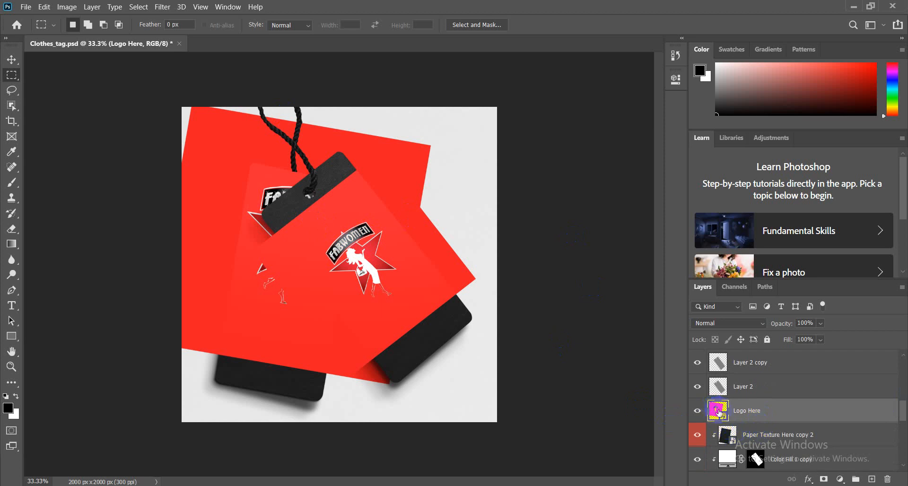
pyautogui.doubleClick(719, 412)
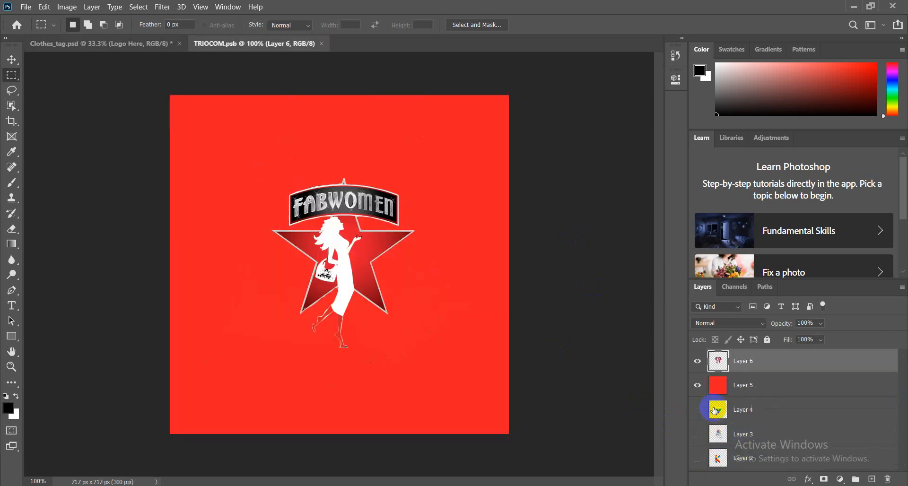
pyautogui.click(697, 385)
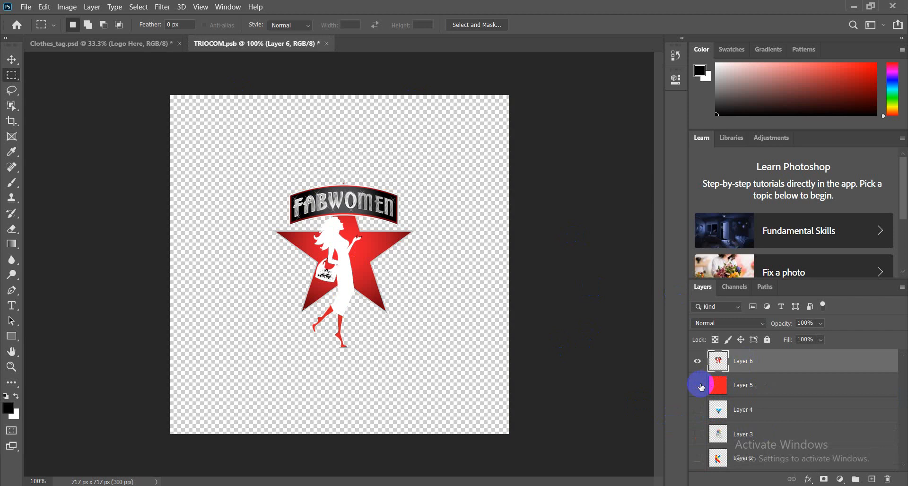
pyautogui.click(697, 361)
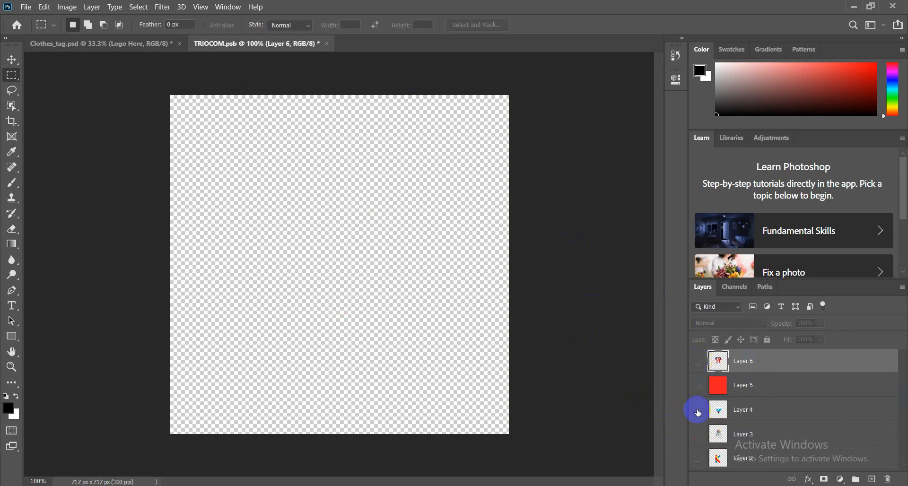
pyautogui.click(698, 410)
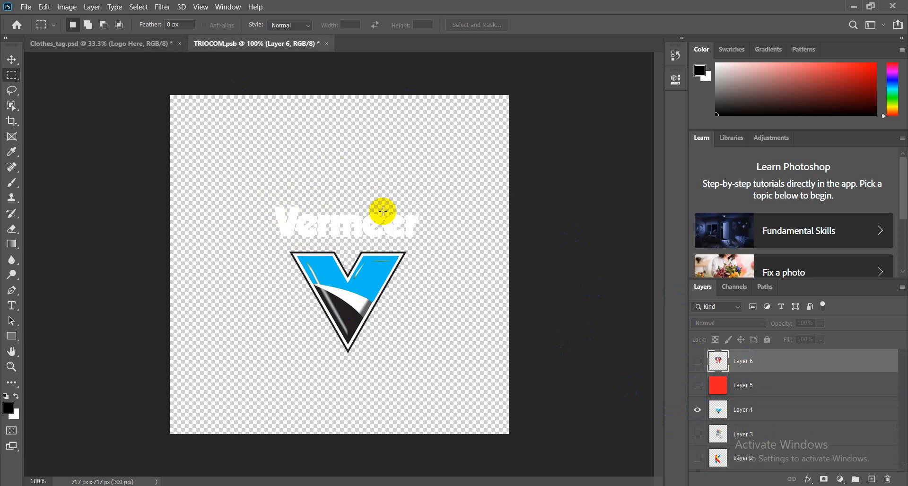
pyautogui.click(328, 43)
pyautogui.click(403, 195)
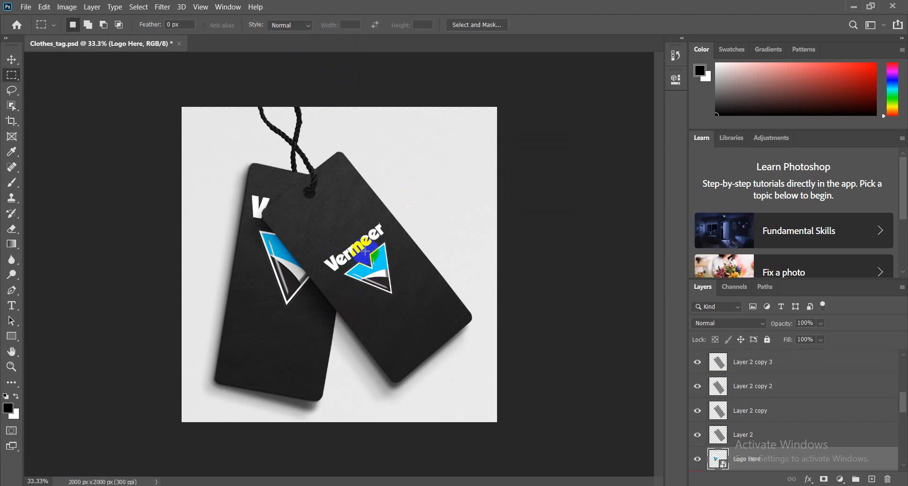
# - Check what Layer 2 and Layer 2 copy contribute to the mockup by toggling each one's visibility off and on
pyautogui.scroll(-3, 814, 429)
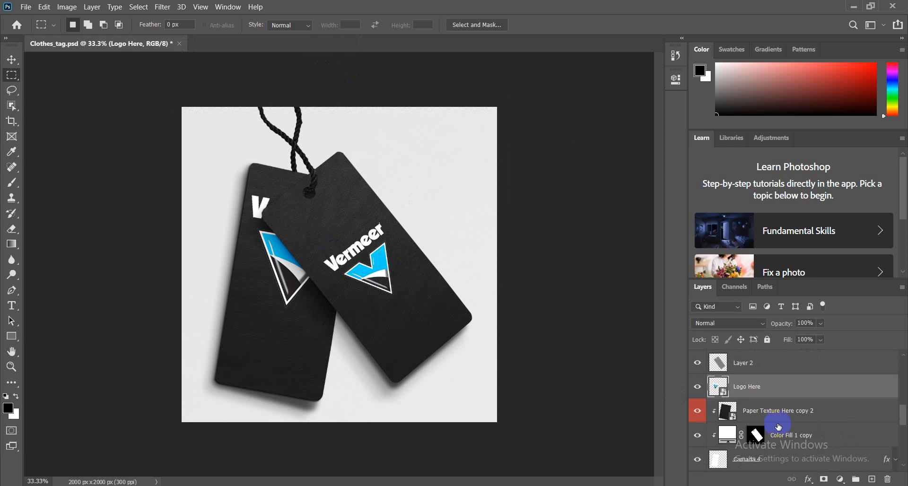
pyautogui.scroll(2, 778, 425)
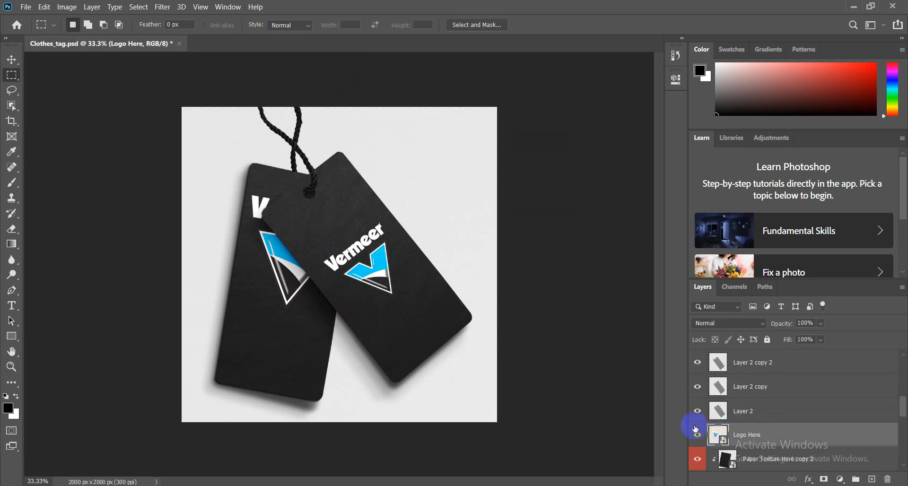
pyautogui.click(697, 411)
pyautogui.click(697, 411)
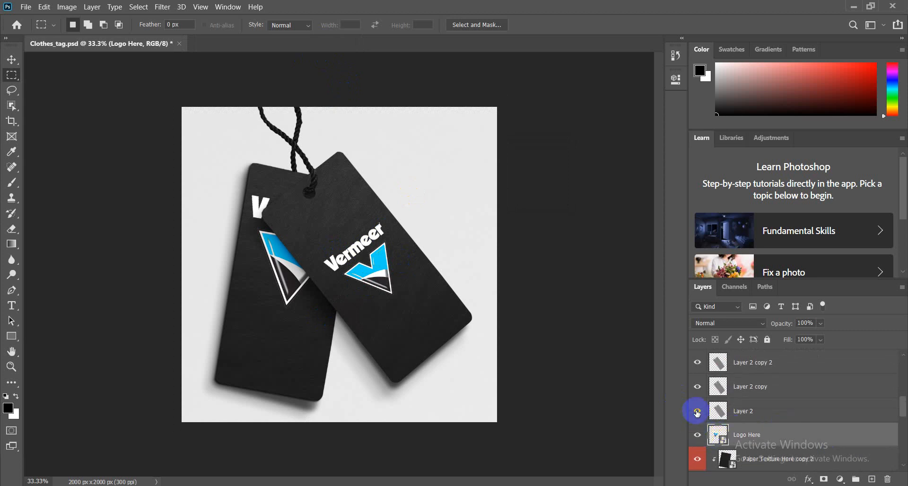
pyautogui.click(698, 388)
pyautogui.click(698, 389)
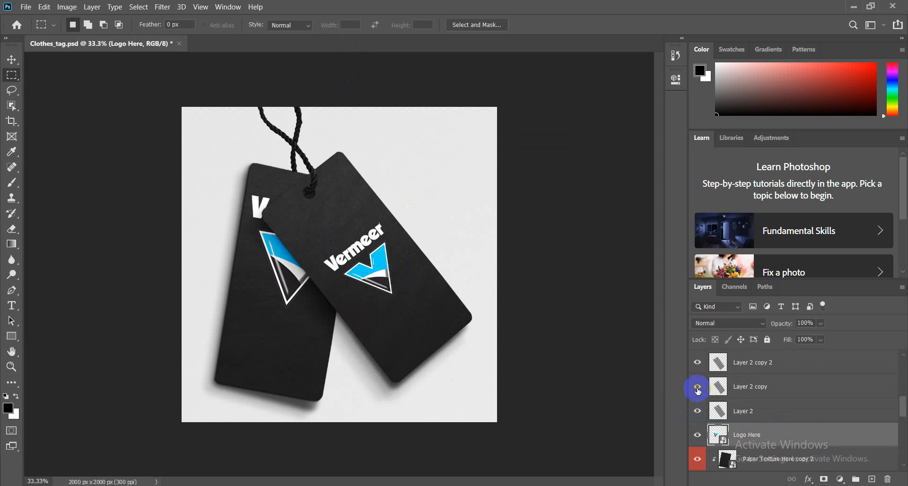
# - View the layer style of the upper Effect layer in the Background group, and cancel without changes
pyautogui.scroll(-3, 757, 391)
pyautogui.scroll(-3, 757, 391)
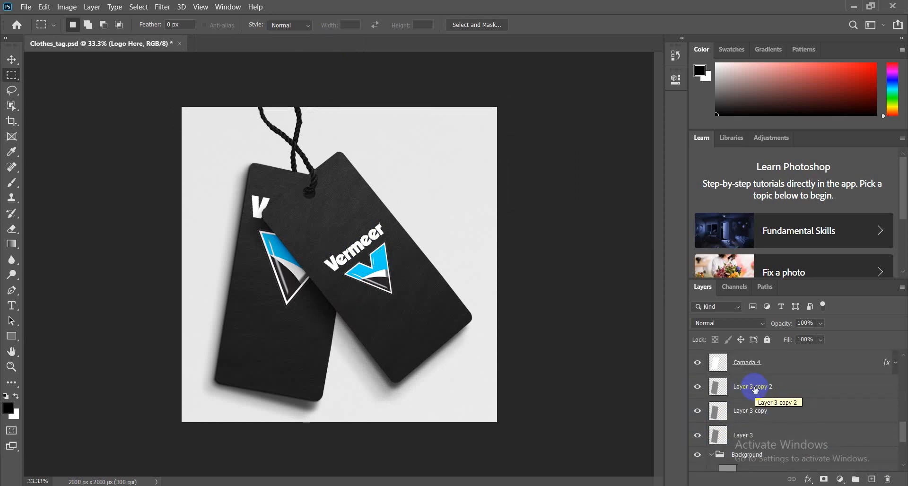
pyautogui.scroll(-5, 755, 390)
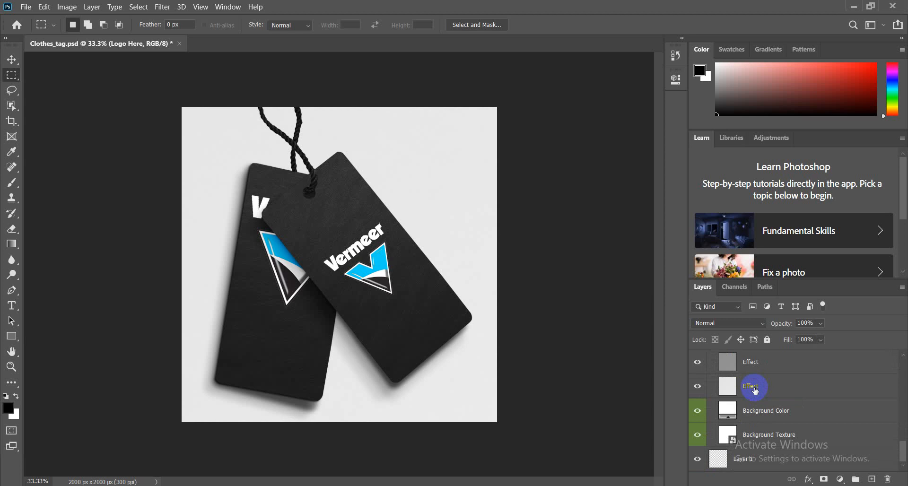
pyautogui.scroll(2, 755, 391)
pyautogui.doubleClick(730, 412)
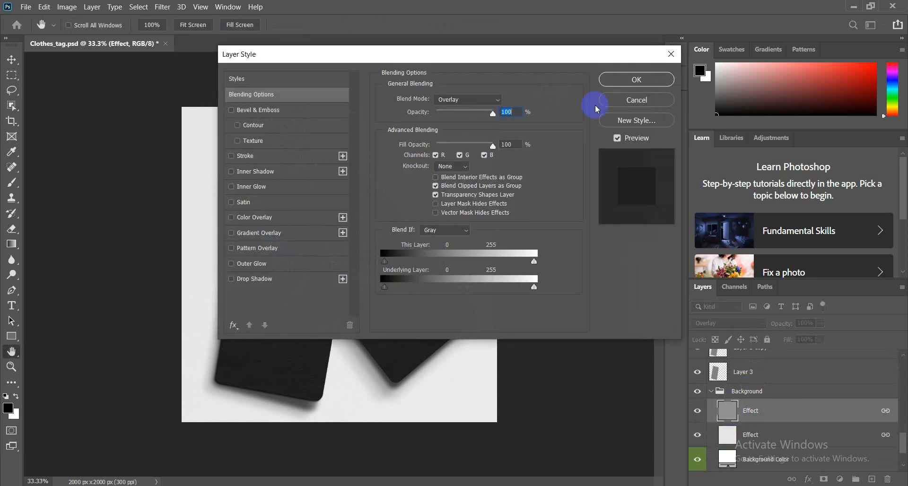
pyautogui.click(624, 100)
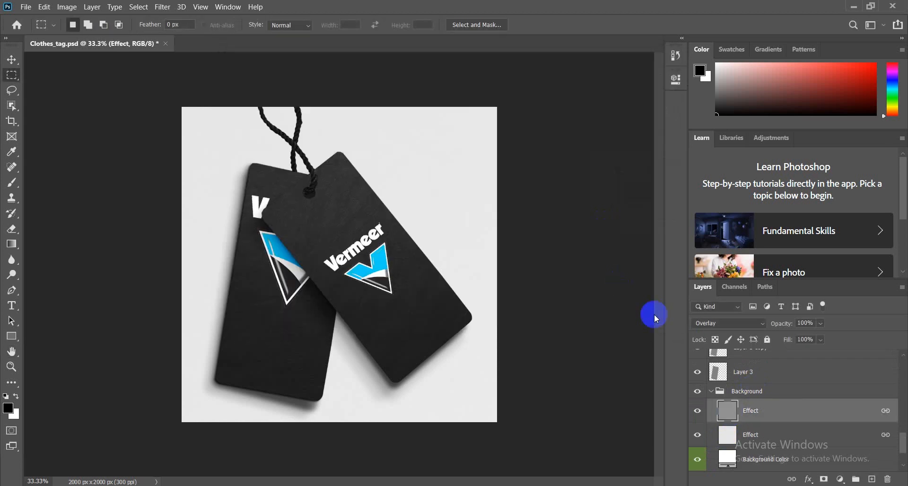
# - Check the Background group by toggling its visibility, and view the Background Texture smart object's contents, closing it without changes
pyautogui.click(697, 392)
pyautogui.click(698, 392)
pyautogui.scroll(-2, 742, 416)
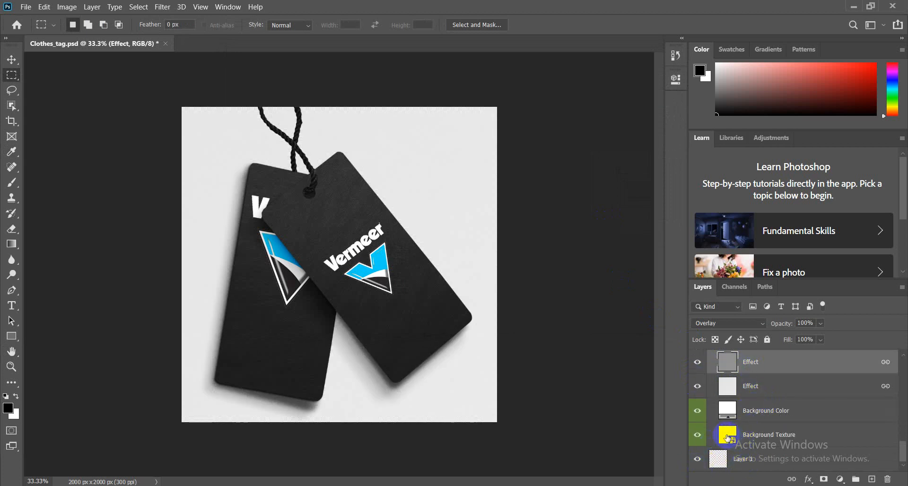
pyautogui.doubleClick(728, 436)
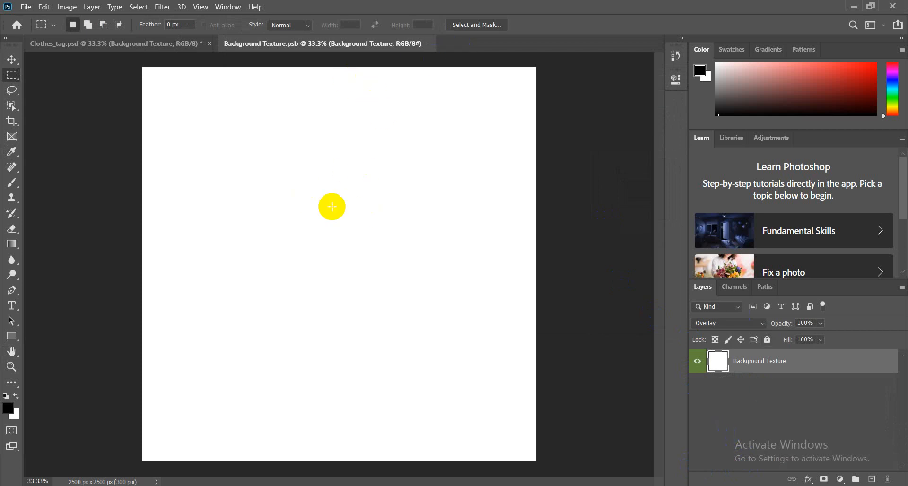
pyautogui.moveTo(284, 192); pyautogui.dragTo(362, 318)
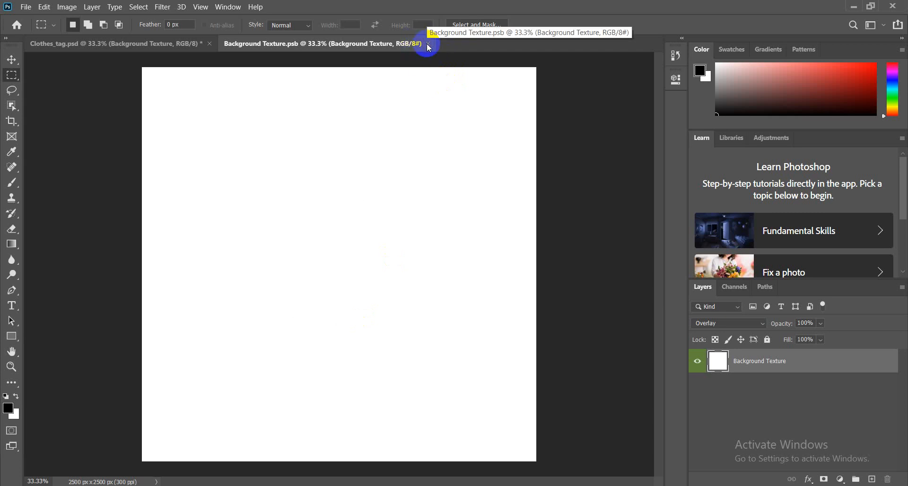
pyautogui.click(428, 43)
pyautogui.scroll(-1, 831, 446)
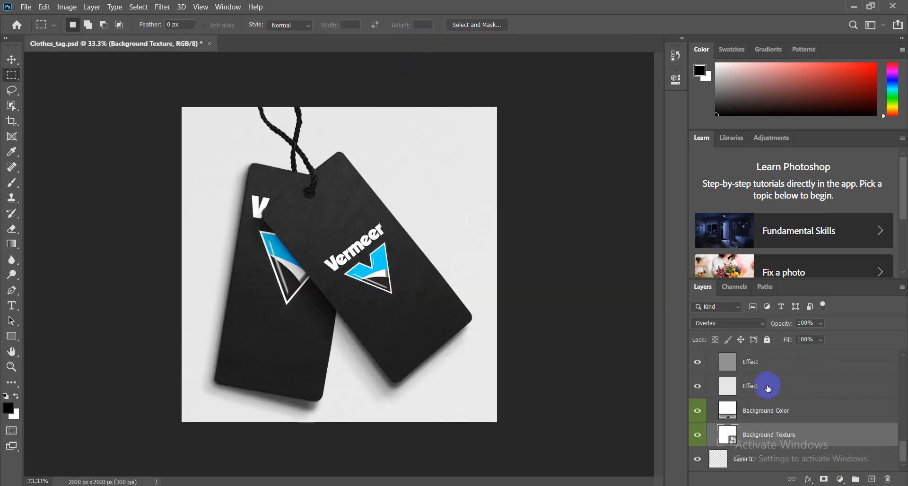
# - Collapse the Background group and open the Paper Texture smart object at the top of the layer stack for editing
pyautogui.scroll(2, 741, 415)
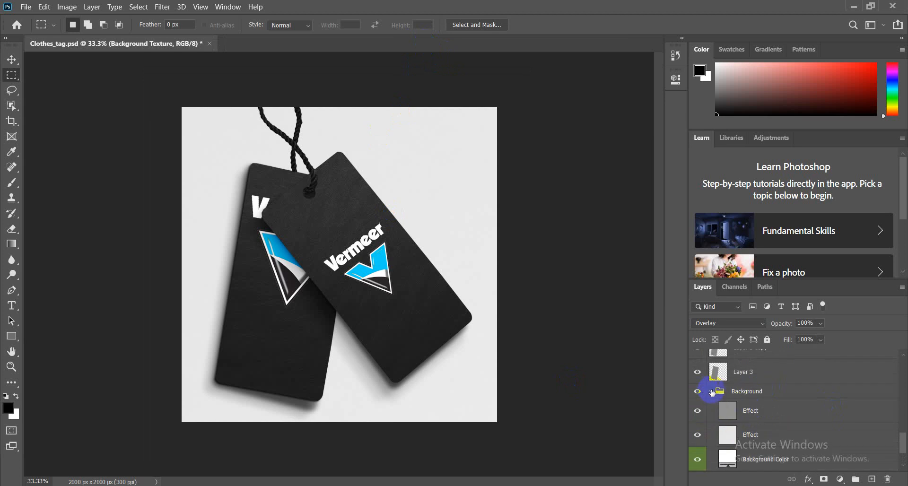
pyautogui.click(712, 392)
pyautogui.scroll(6, 775, 454)
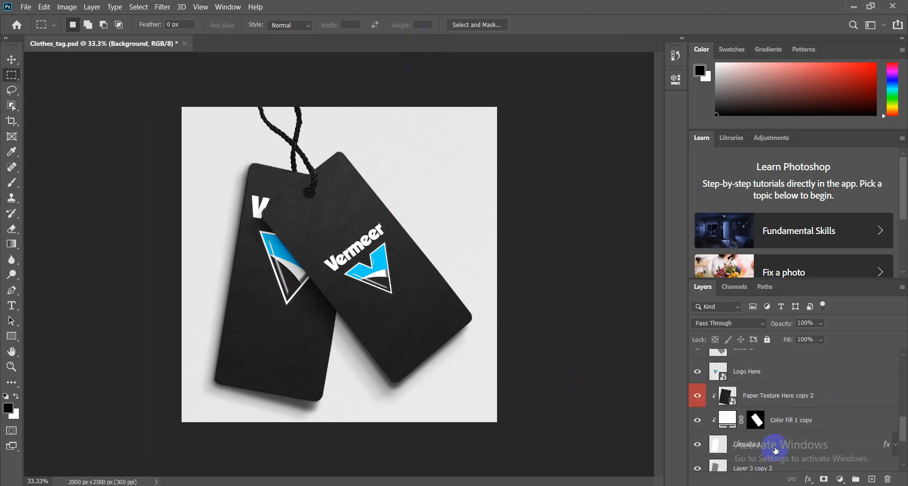
pyautogui.scroll(3, 775, 450)
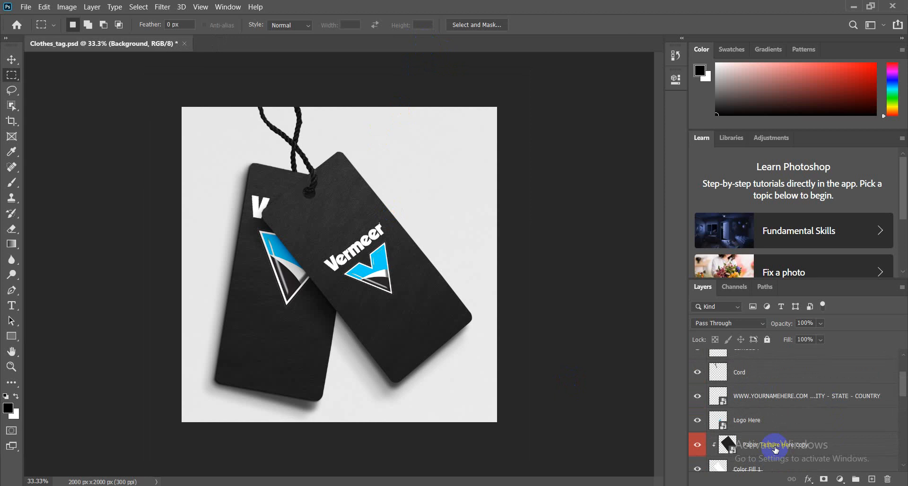
pyautogui.scroll(3, 776, 450)
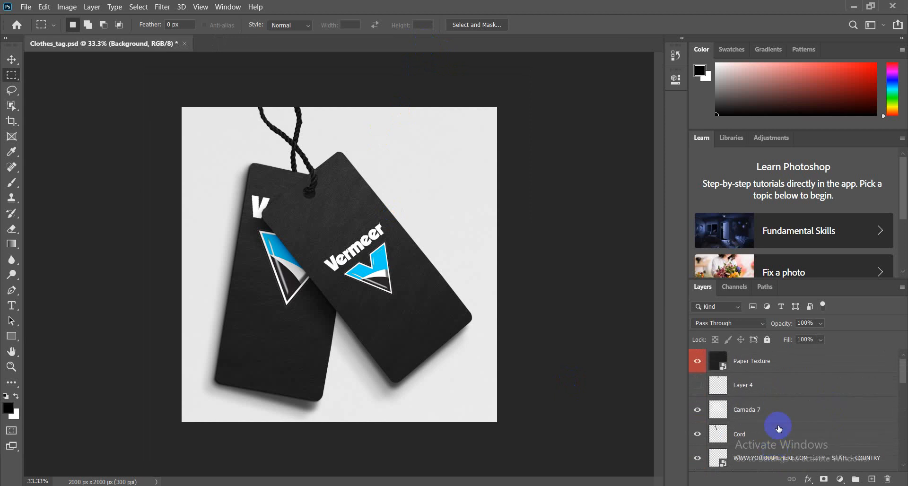
pyautogui.doubleClick(718, 362)
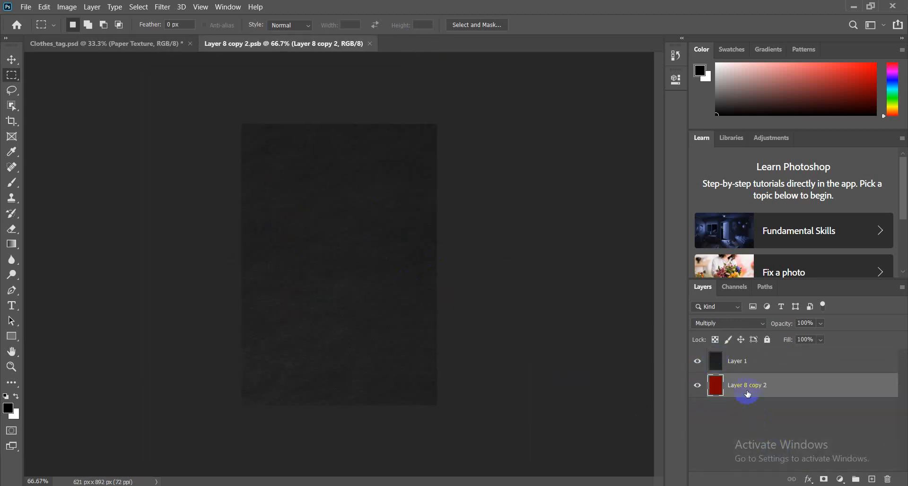
# - Check what Layer 1 and Layer 8 copy 2 contribute to the paper texture by toggling their visibility off and on
pyautogui.click(698, 386)
pyautogui.click(698, 362)
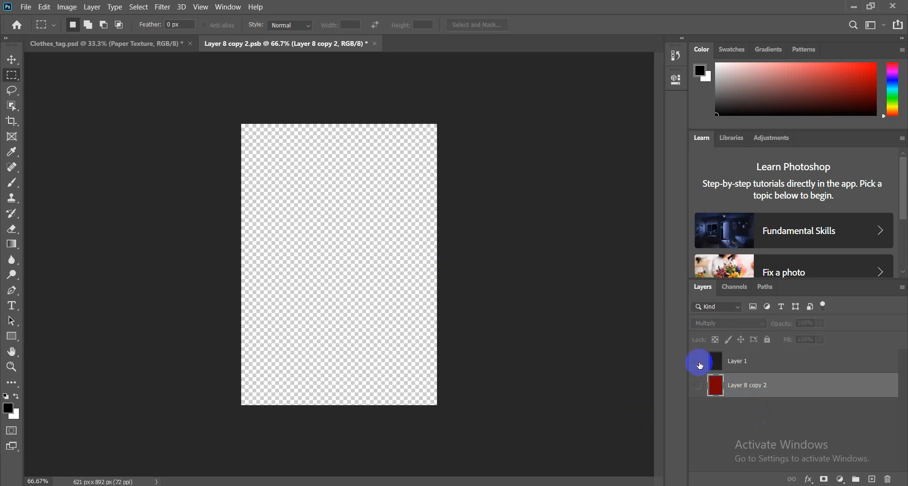
pyautogui.click(699, 362)
pyautogui.click(698, 363)
pyautogui.click(698, 363)
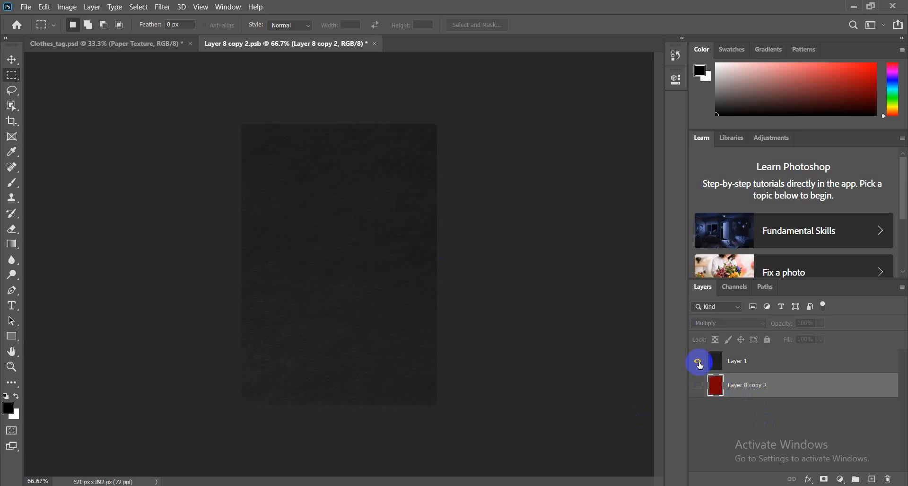
pyautogui.click(698, 362)
pyautogui.click(698, 363)
pyautogui.click(698, 385)
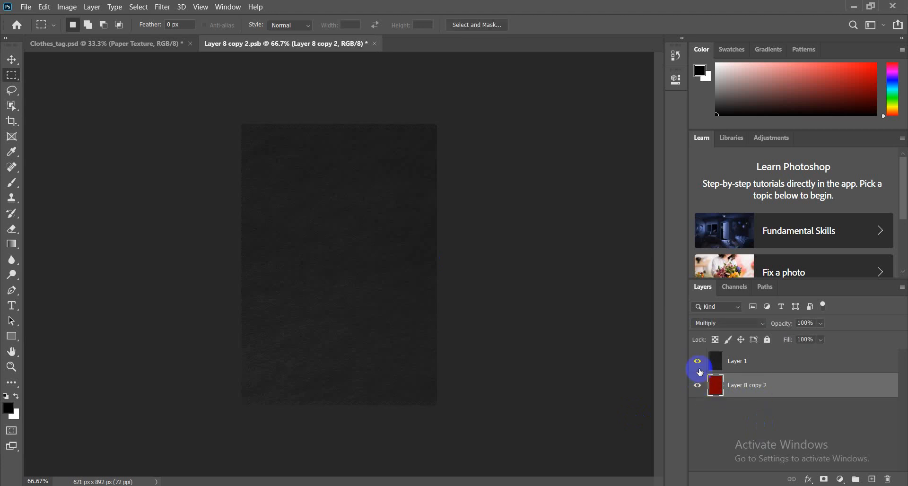
# - Add a hidden empty layer on top, move Layer 8 copy 2 directly above Layer 1, and save and close the texture document
pyautogui.click(719, 363)
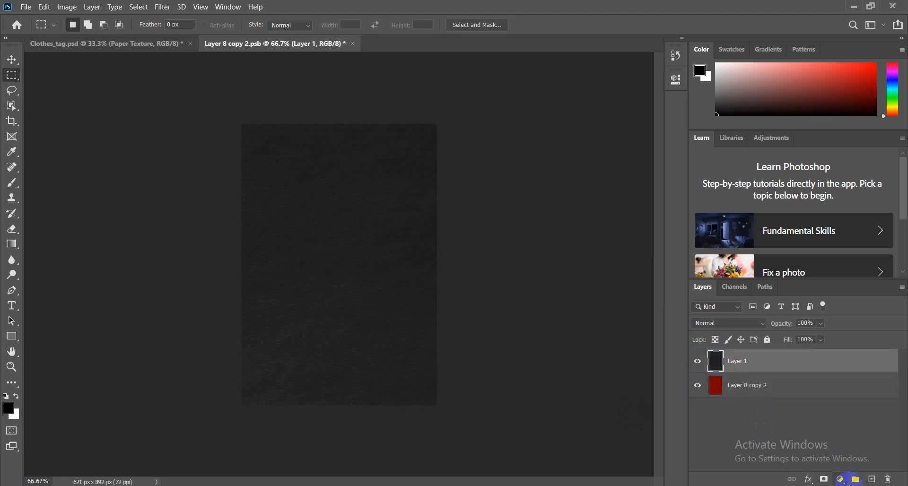
pyautogui.click(872, 479)
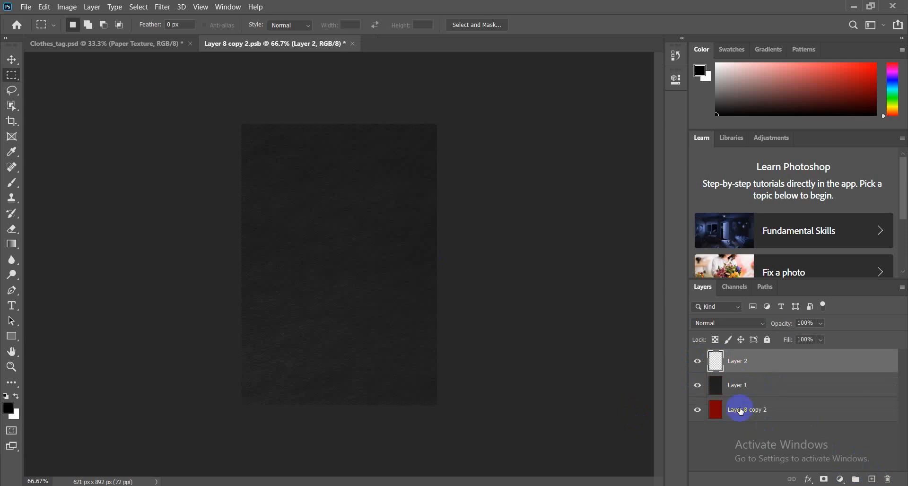
pyautogui.moveTo(750, 413); pyautogui.dragTo(744, 374)
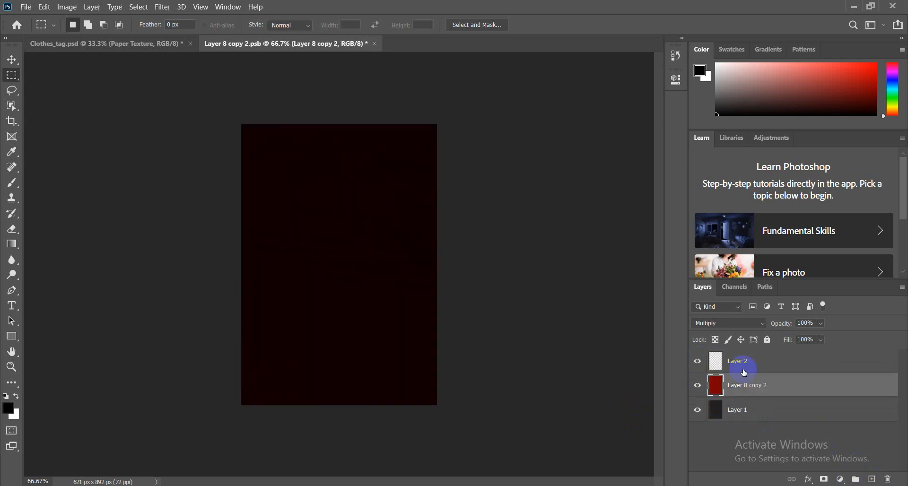
pyautogui.click(698, 362)
pyautogui.click(375, 44)
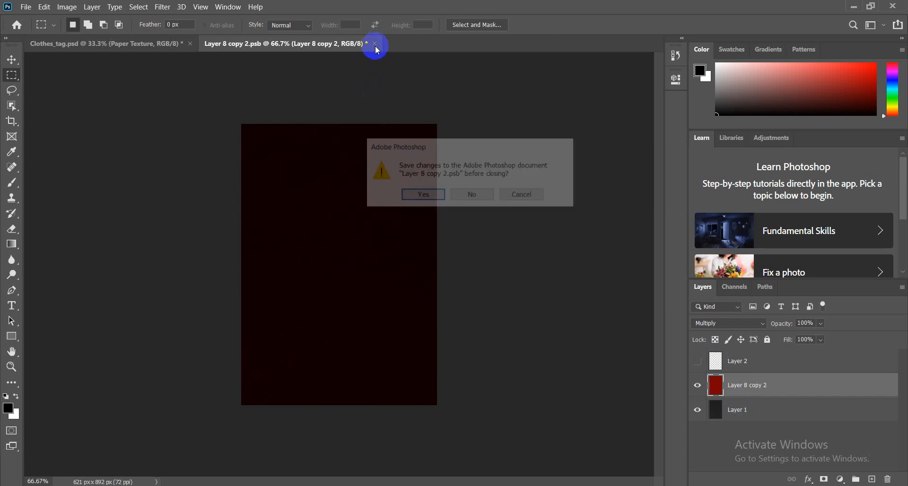
pyautogui.click(418, 193)
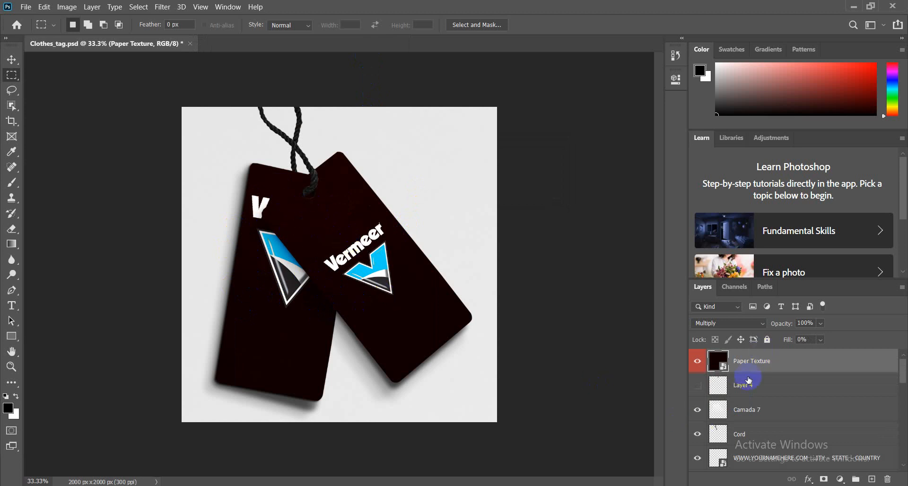
# - Reopen the Paper Texture smart object, move Layer 8 copy 2 back below Layer 1, and save and close it
pyautogui.doubleClick(715, 359)
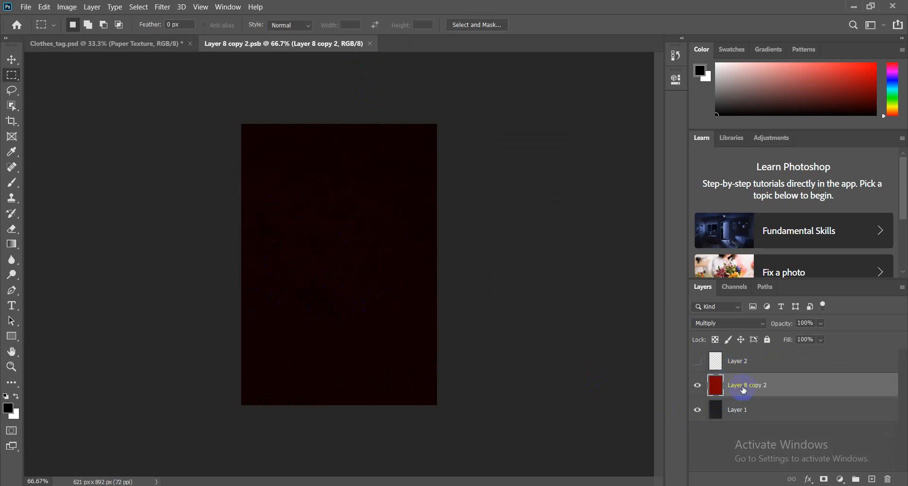
pyautogui.moveTo(743, 391); pyautogui.dragTo(729, 418)
pyautogui.click(703, 368)
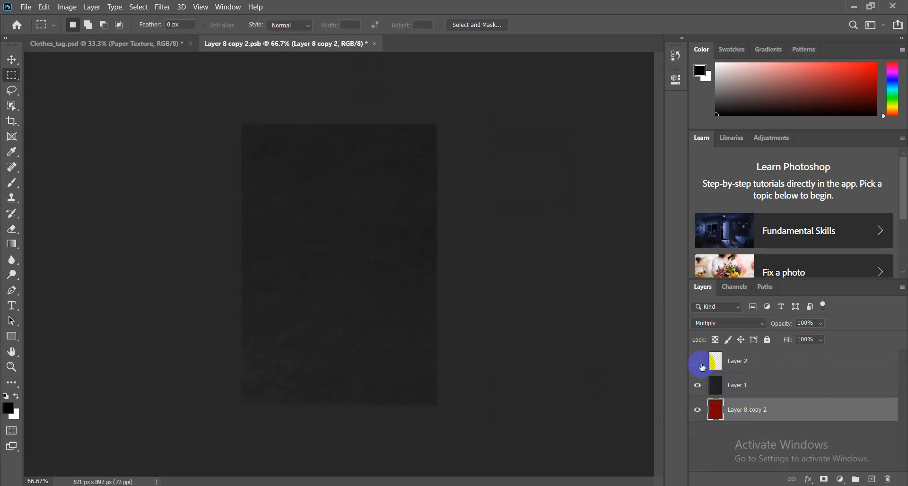
pyautogui.click(700, 403)
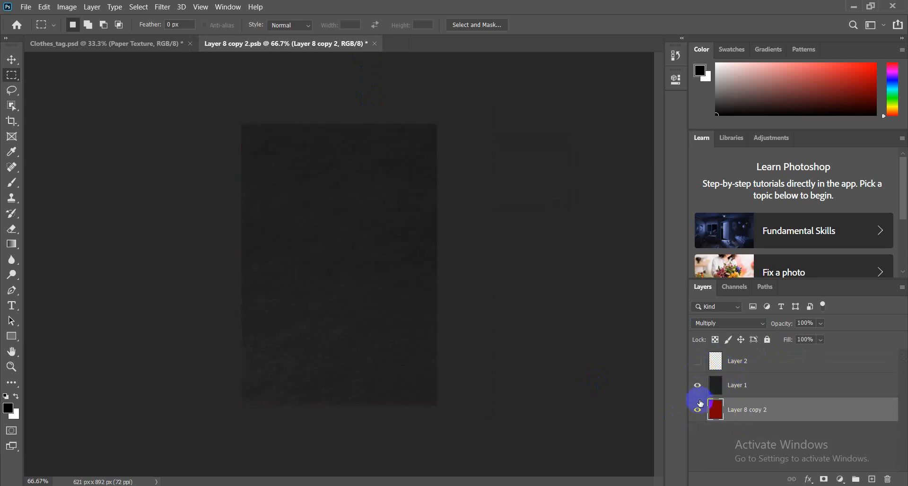
pyautogui.click(376, 44)
pyautogui.click(423, 198)
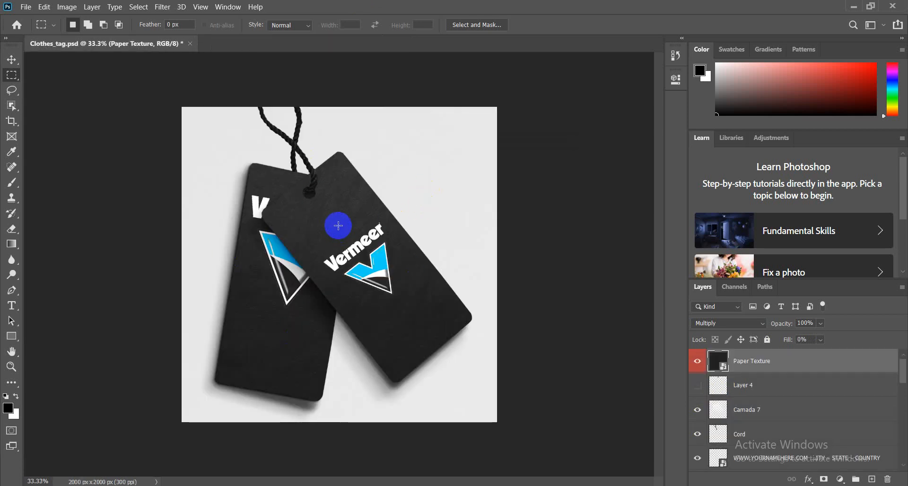
# - Open the upper Logo Here smart object and draw a black rectangle about 311 × 559 px on a new layer beneath Layer 4's Vermeer logo
pyautogui.scroll(-2, 796, 413)
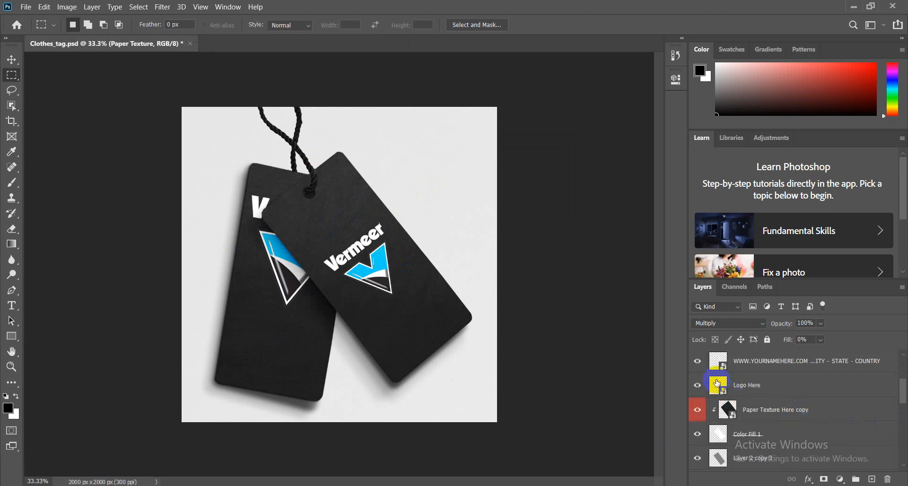
pyautogui.doubleClick(718, 383)
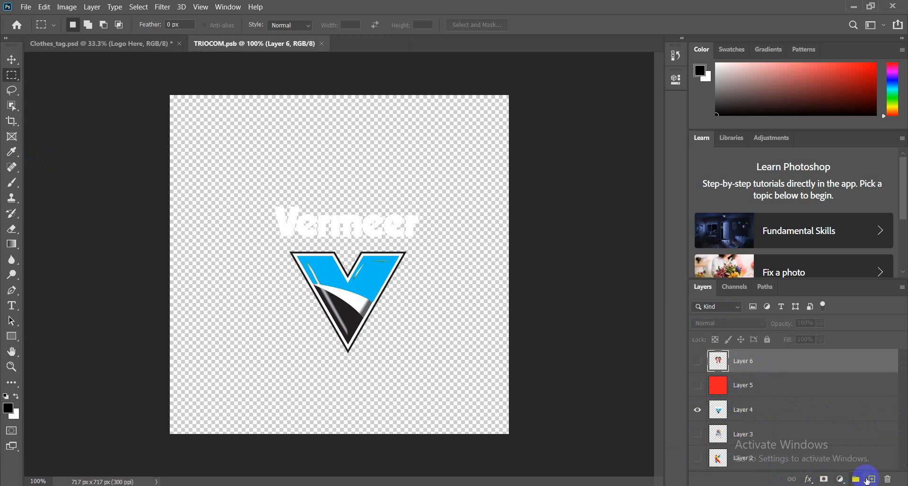
pyautogui.click(870, 479)
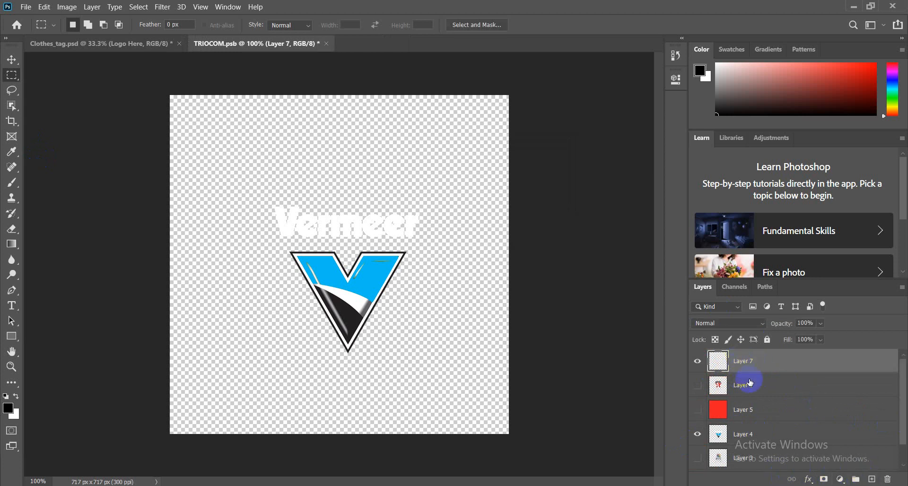
pyautogui.moveTo(746, 364); pyautogui.dragTo(746, 445)
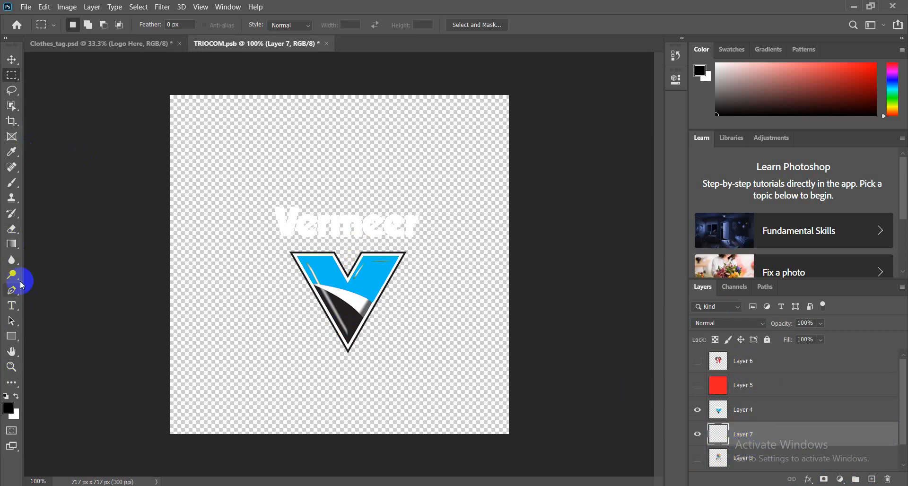
pyautogui.click(12, 337)
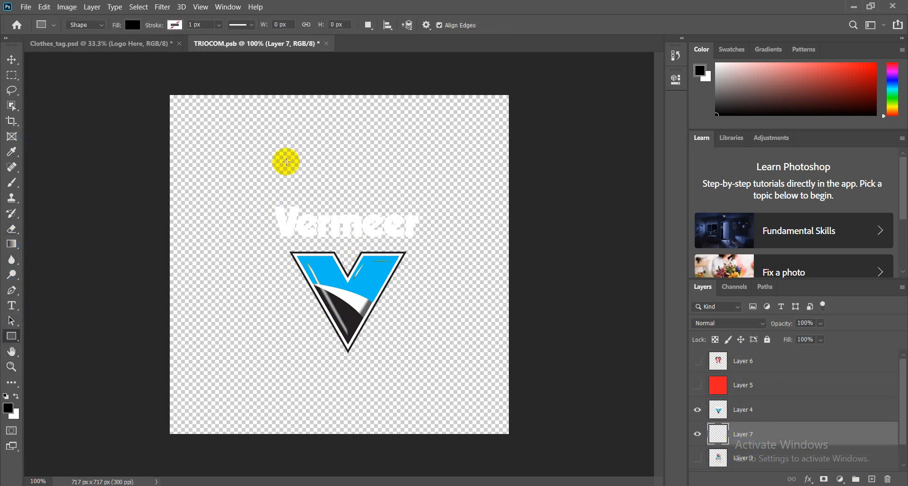
pyautogui.moveTo(276, 143); pyautogui.dragTo(422, 406)
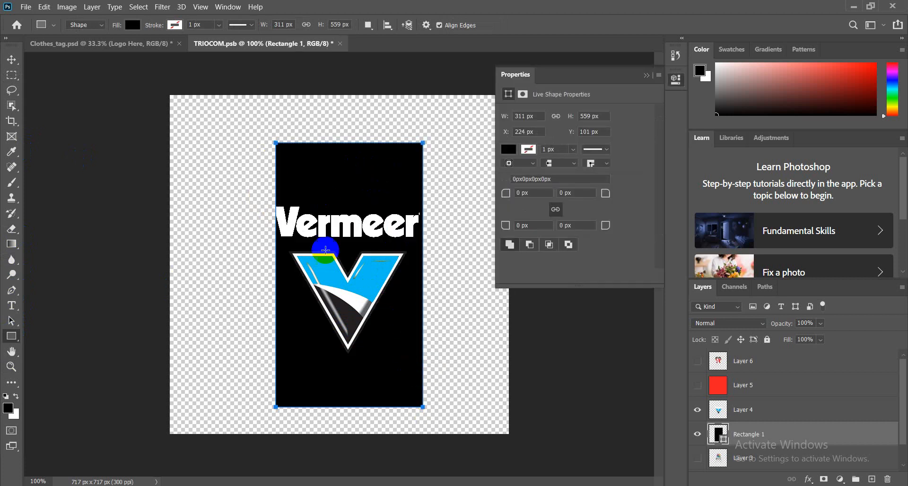
# - Change the rectangle's fill to bright yellow, and save and close the TRIOCOM.psb logo document
pyautogui.click(508, 149)
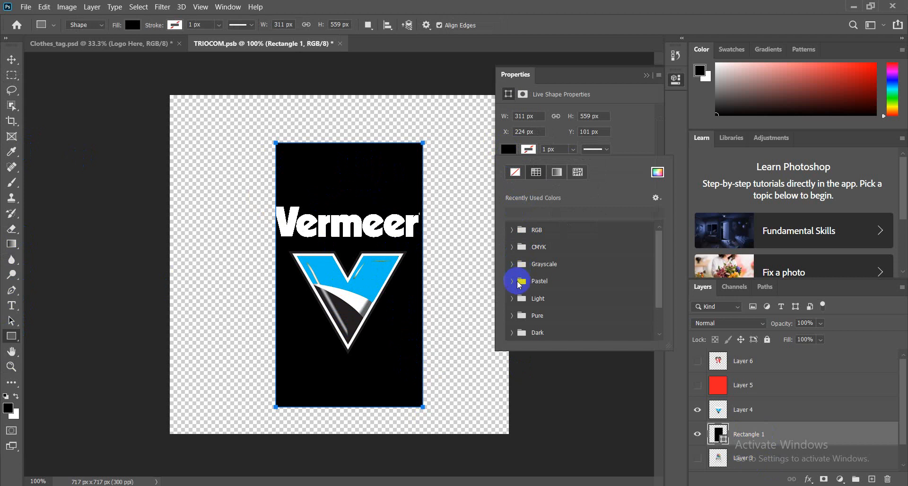
pyautogui.click(509, 150)
pyautogui.click(509, 150)
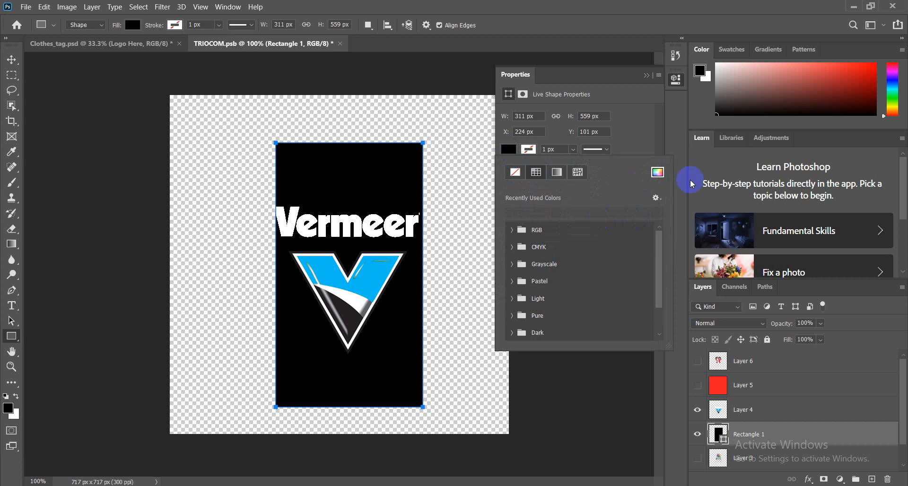
pyautogui.click(658, 173)
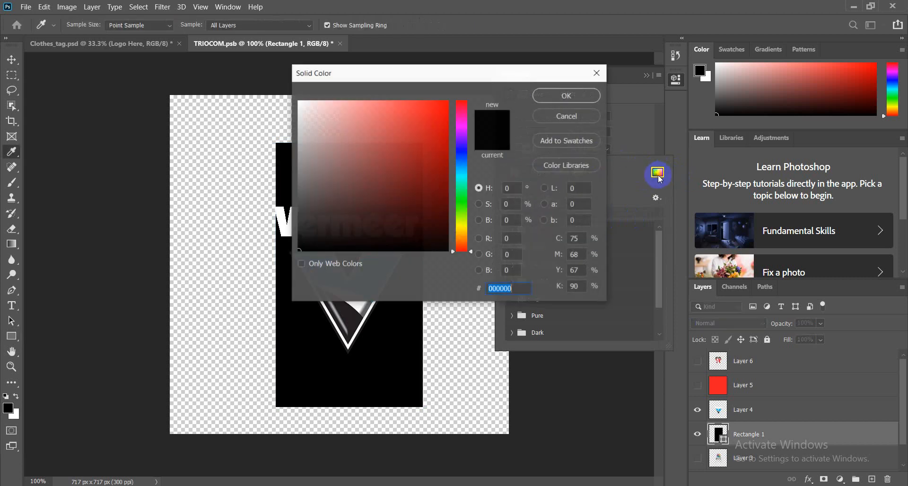
pyautogui.click(461, 226)
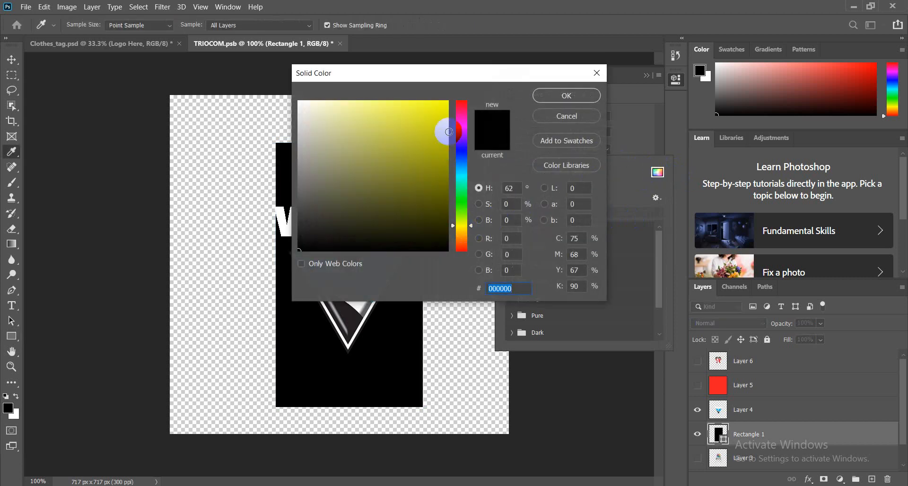
pyautogui.click(447, 102)
pyautogui.click(557, 96)
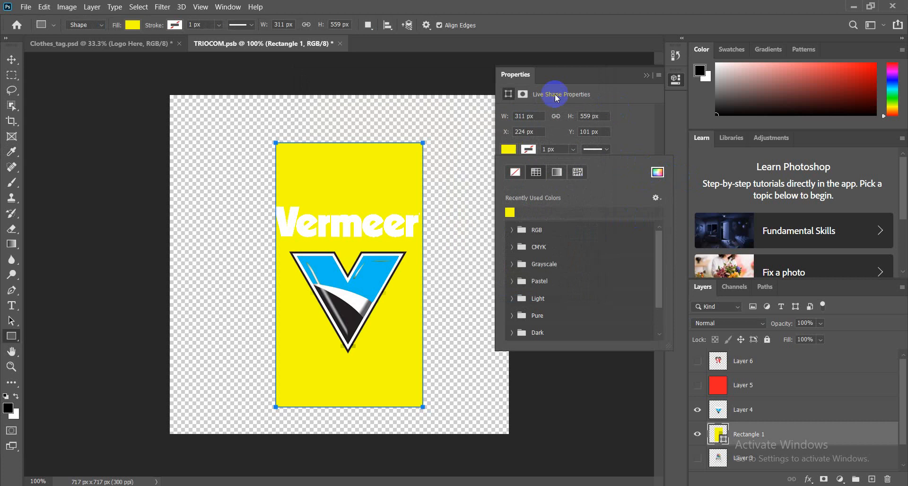
pyautogui.click(341, 44)
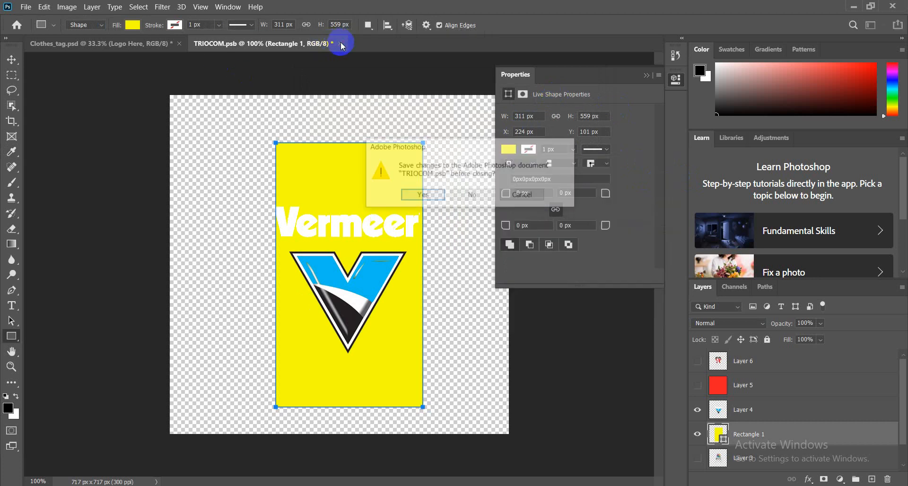
pyautogui.click(431, 196)
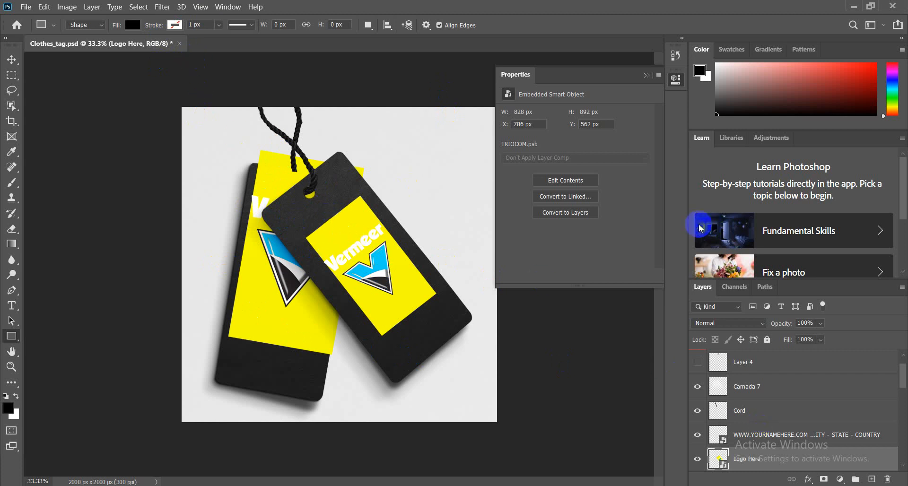
# - Reopen the upper Logo Here smart object, hide Rectangle 1, draw a yellow rectangle about 316 × 473 px behind the Vermeer logo, and save and close it
pyautogui.doubleClick(721, 461)
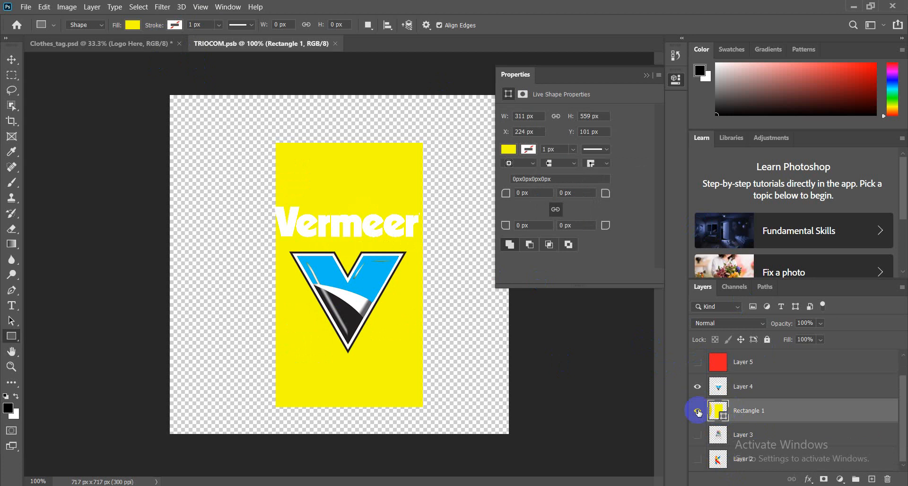
pyautogui.click(698, 412)
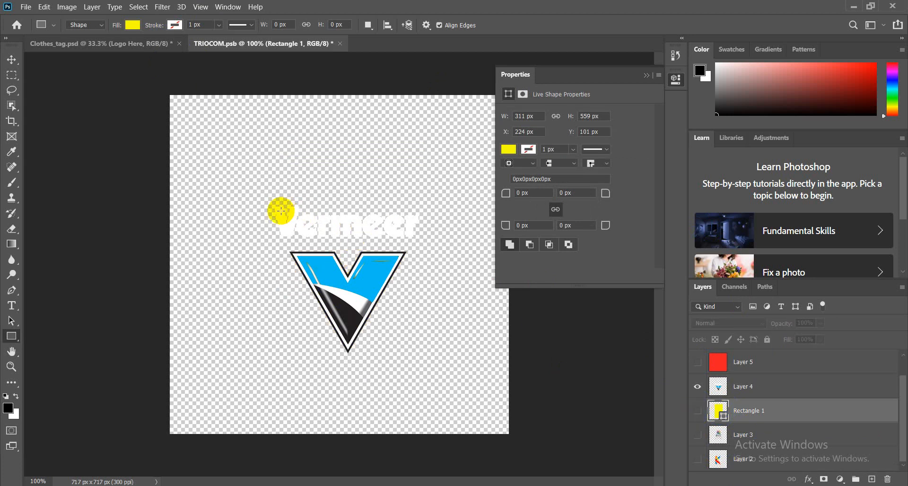
pyautogui.moveTo(273, 207)
pyautogui.mouseDown()
pyautogui.moveTo(416, 284)
pyautogui.moveTo(422, 430)
pyautogui.mouseUp()
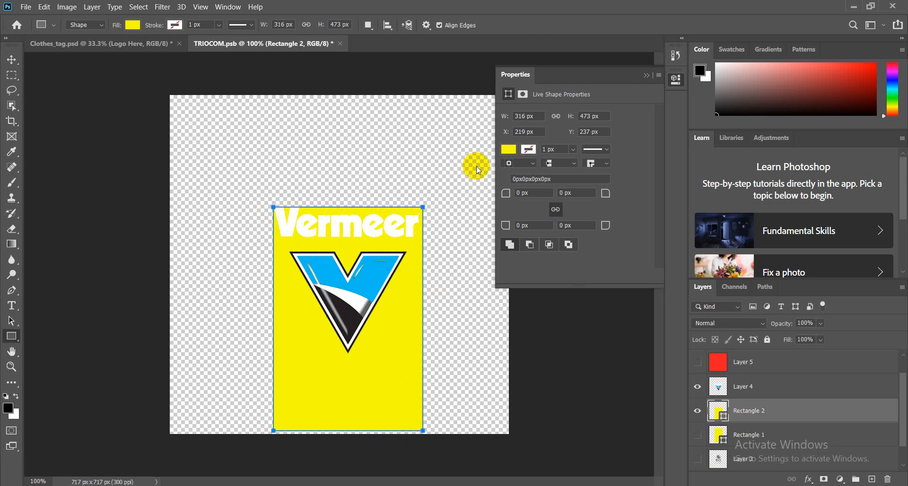
pyautogui.click(340, 46)
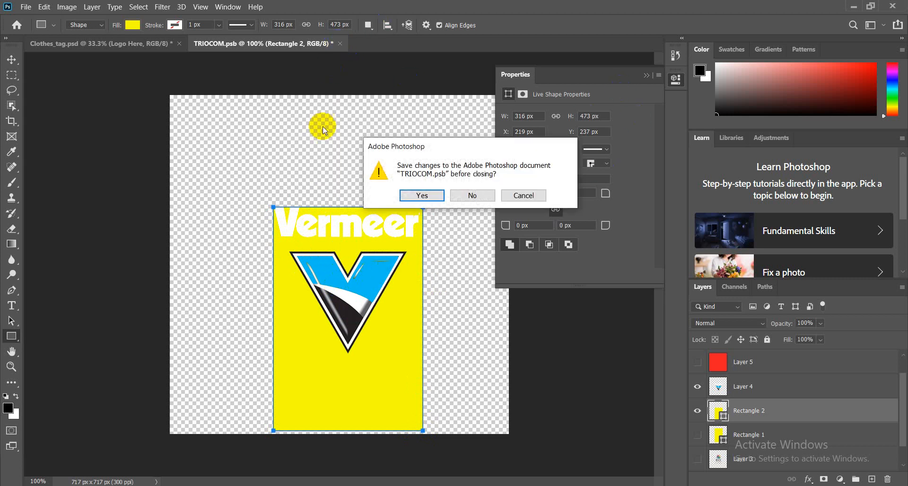
pyautogui.click(420, 192)
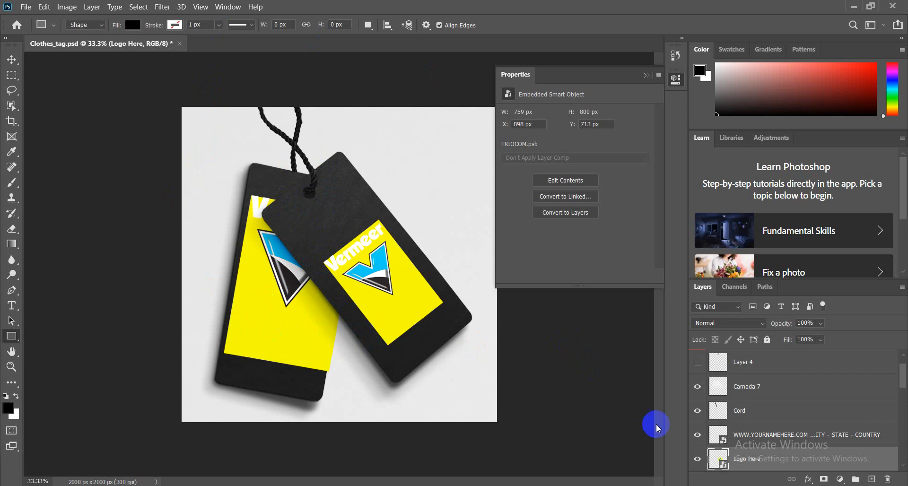
# - Open the upper Logo Here smart object again, hide the Rectangle 2 layer, and save and close the logo document
pyautogui.scroll(-1, 731, 442)
pyautogui.scroll(-1, 730, 442)
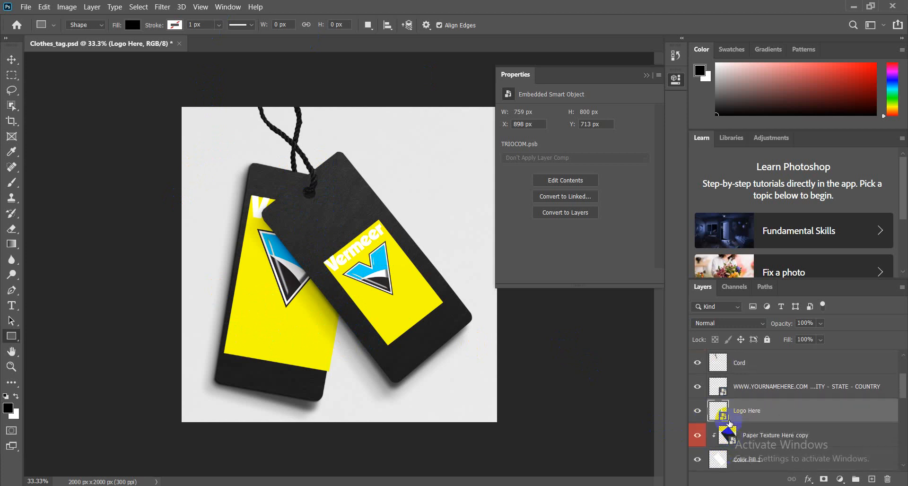
pyautogui.doubleClick(717, 412)
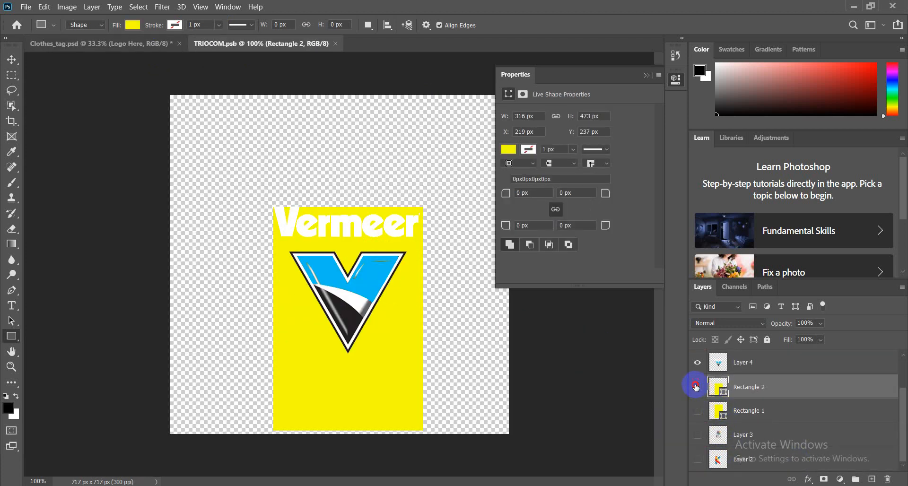
pyautogui.click(698, 387)
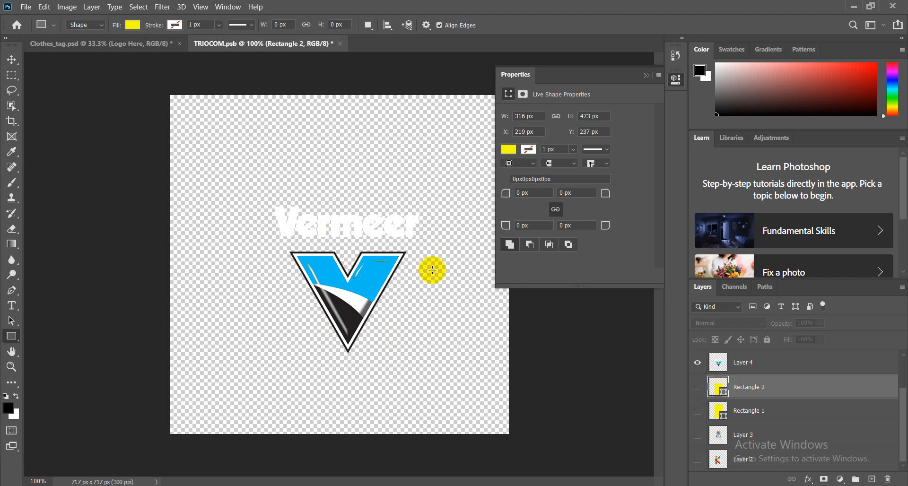
pyautogui.click(343, 45)
pyautogui.click(413, 197)
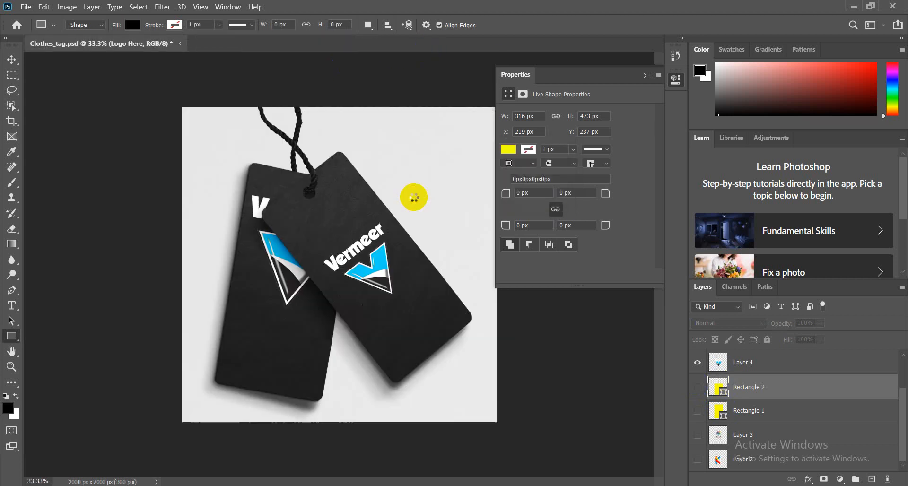
# - Open the Paper Texture smart object, move Layer 8 copy 2 directly above Layer 1, and save and close it
pyautogui.scroll(2, 891, 421)
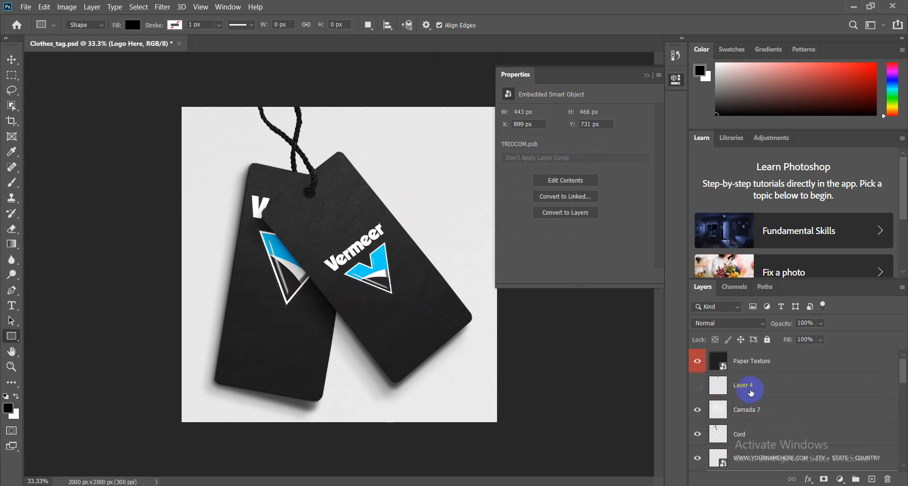
pyautogui.doubleClick(720, 360)
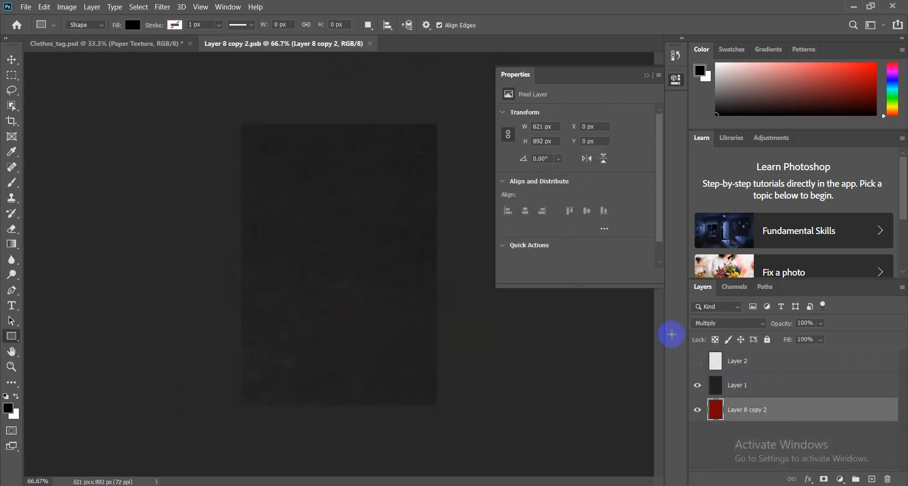
pyautogui.click(738, 407)
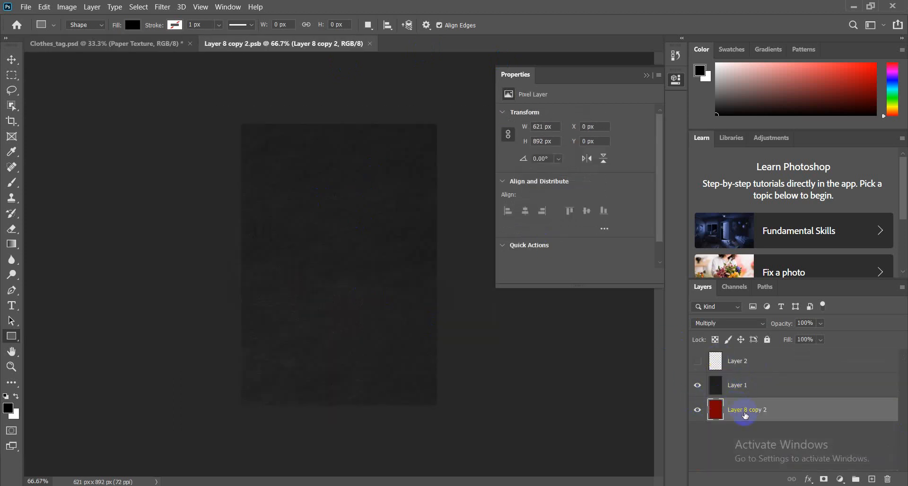
pyautogui.moveTo(745, 416); pyautogui.dragTo(746, 376)
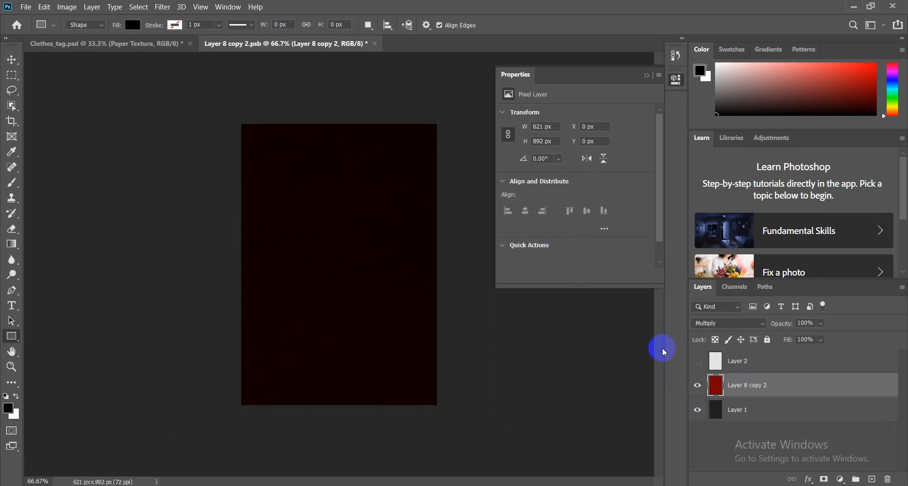
pyautogui.click(374, 44)
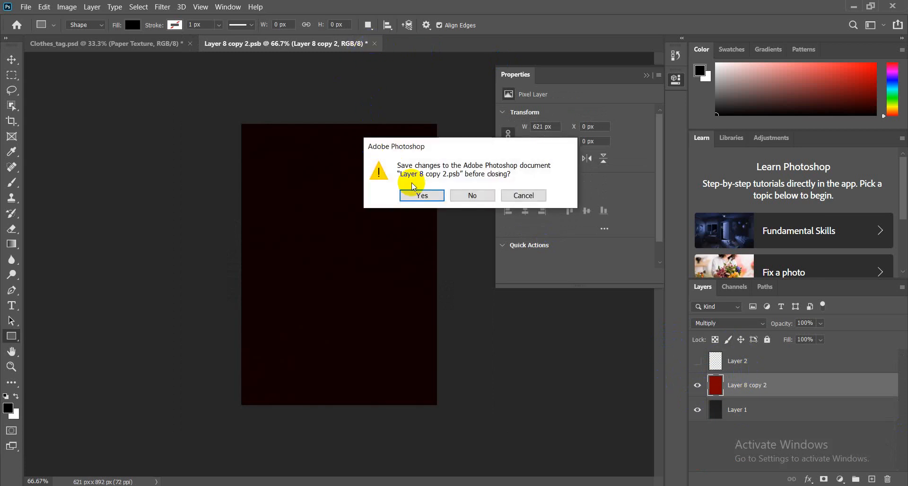
pyautogui.click(416, 194)
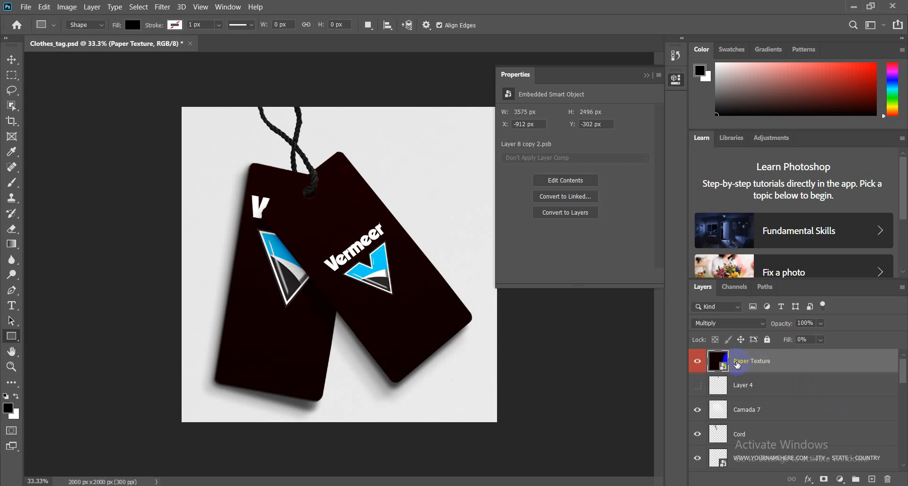
# - Reopen the Paper Texture smart object, show Layer 2, and fill it with a linear gradient from the Blues presets, dark blue at the base to light blue above
pyautogui.doubleClick(720, 363)
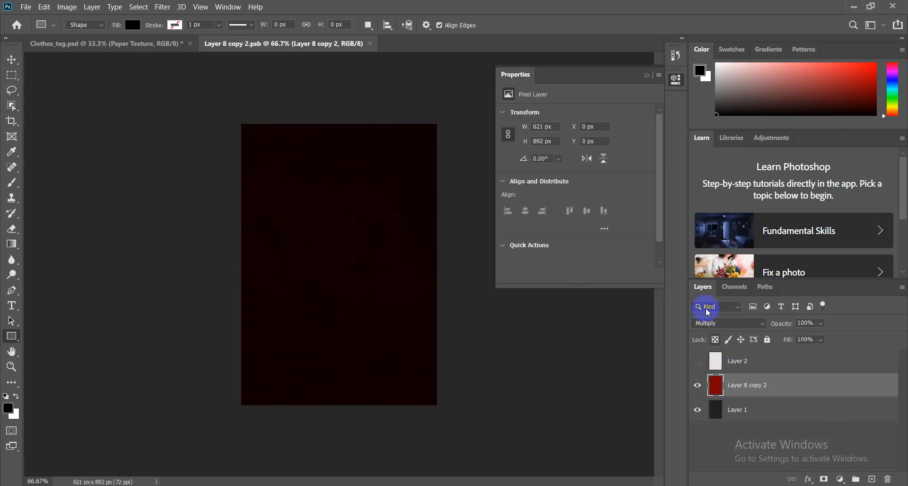
pyautogui.click(738, 365)
pyautogui.click(697, 361)
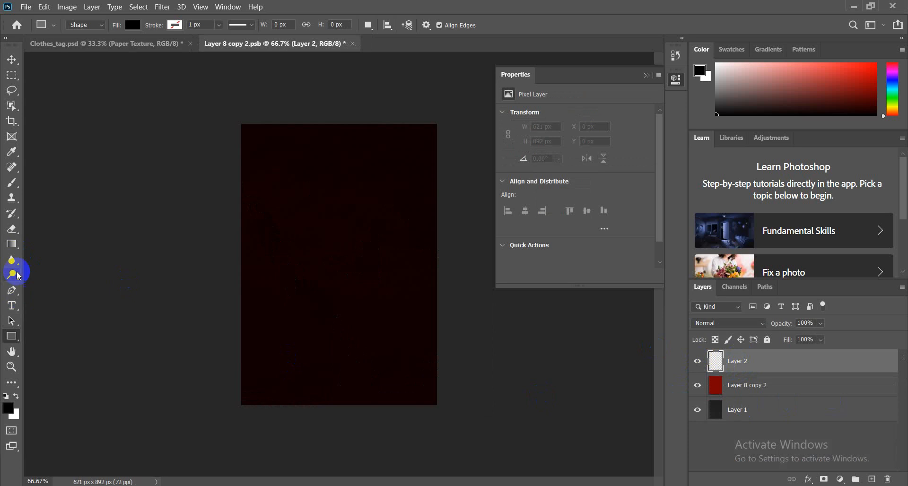
pyautogui.click(12, 245)
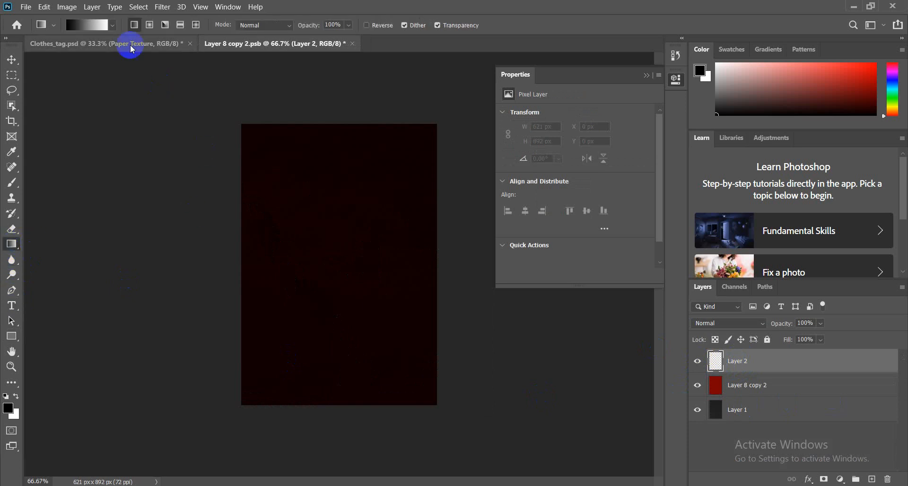
pyautogui.click(113, 25)
pyautogui.click(26, 64)
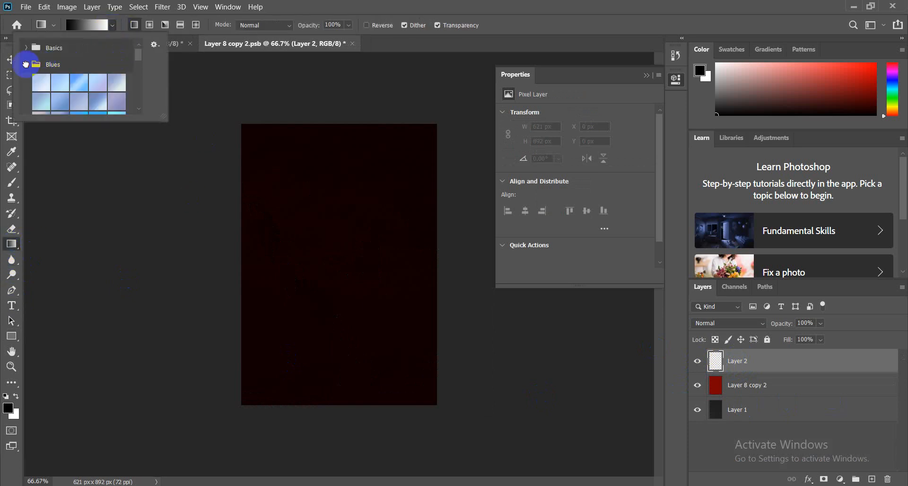
pyautogui.moveTo(139, 62); pyautogui.dragTo(138, 73)
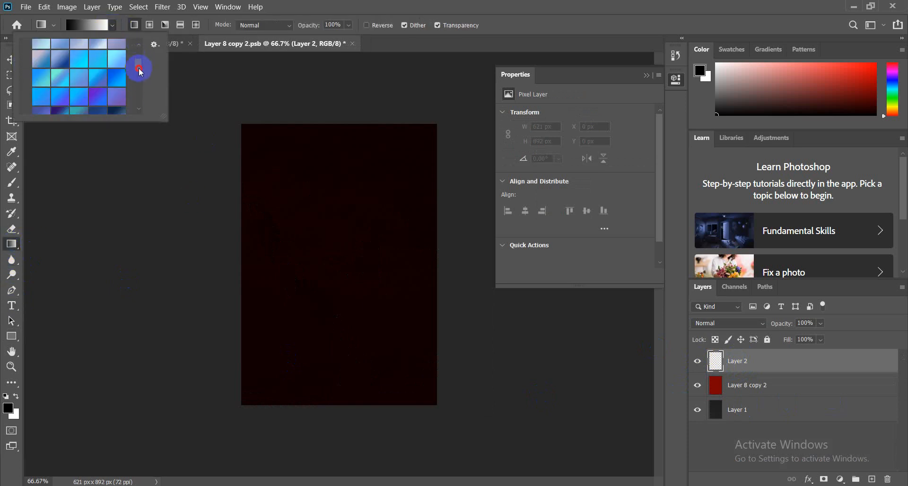
pyautogui.click(117, 78)
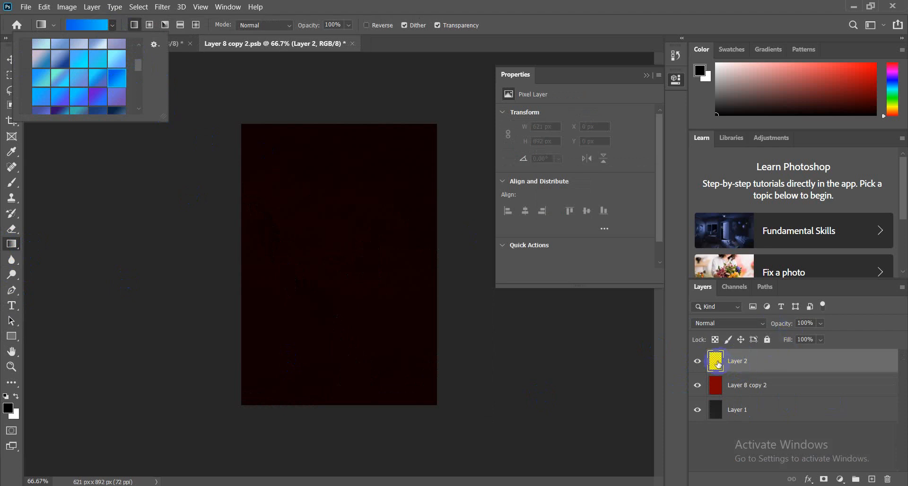
pyautogui.click(310, 374)
pyautogui.moveTo(311, 377); pyautogui.dragTo(354, 132)
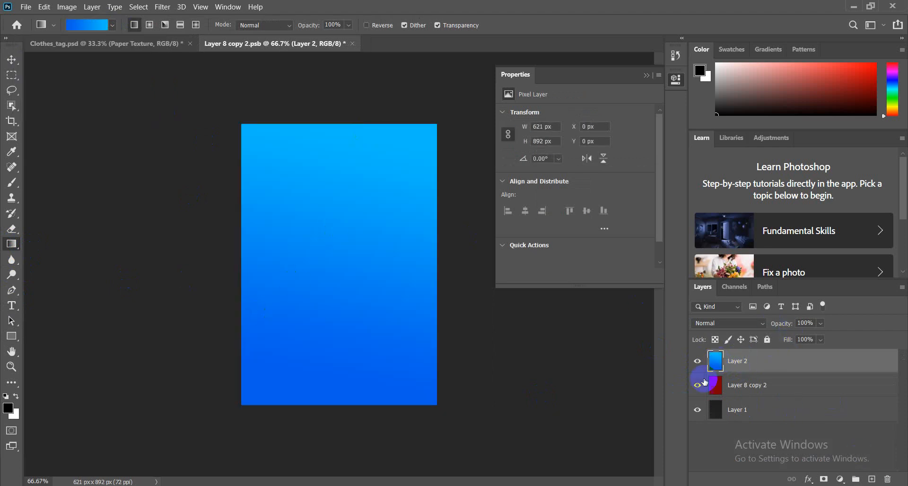
# - Hide Layer 8 copy 2, and save and close the Layer 8 copy 2.psb texture document
pyautogui.click(698, 385)
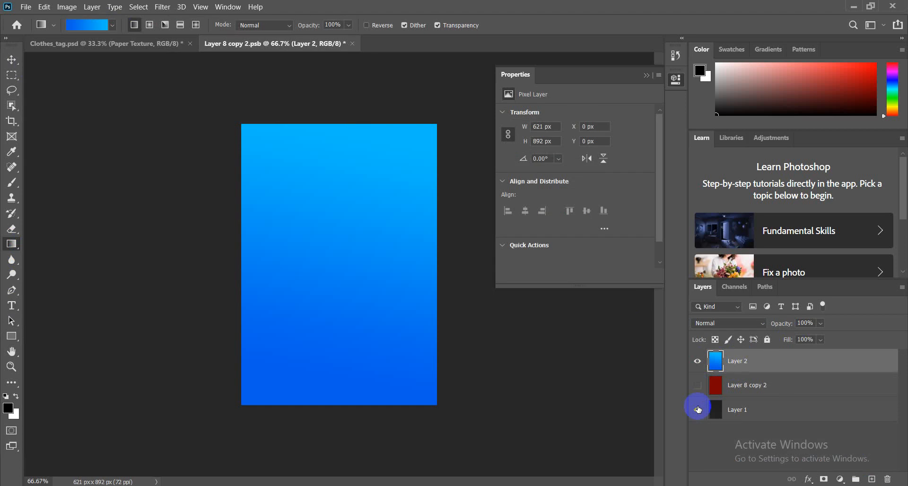
pyautogui.click(350, 44)
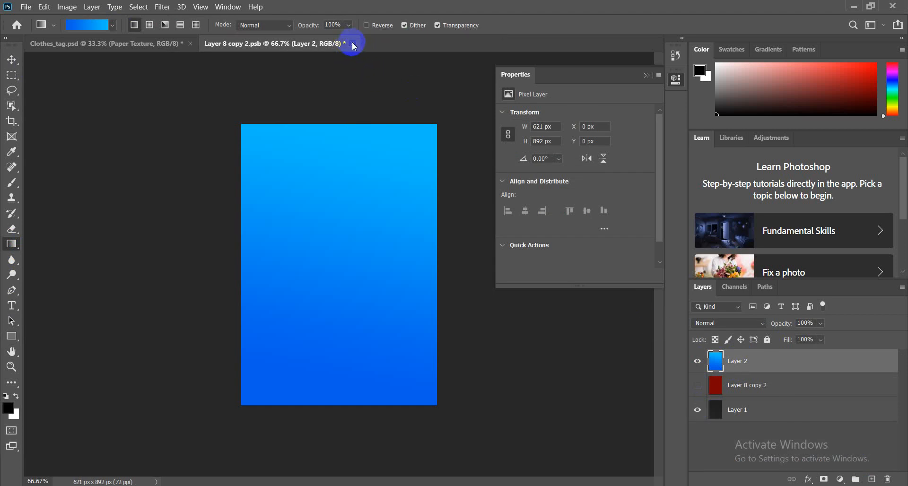
pyautogui.click(421, 196)
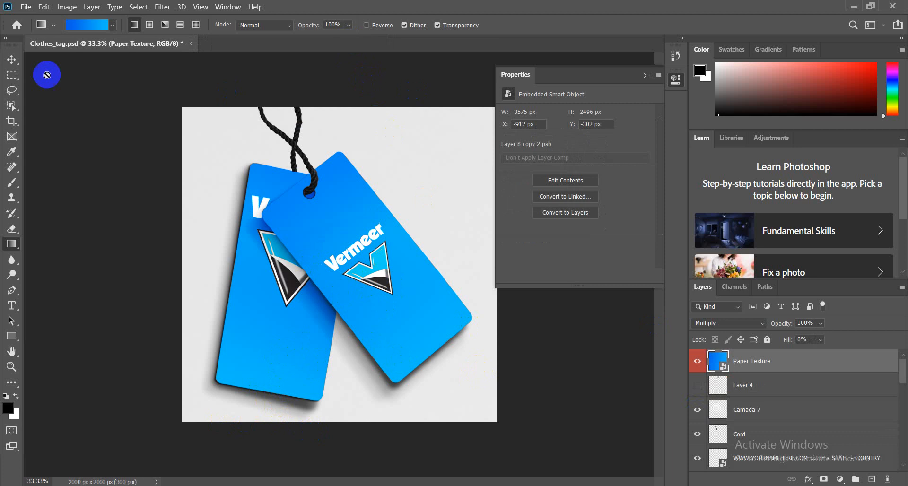
# - Switch to the Move tool and hide the Background group to leave the tags on a transparent backdrop
pyautogui.click(12, 59)
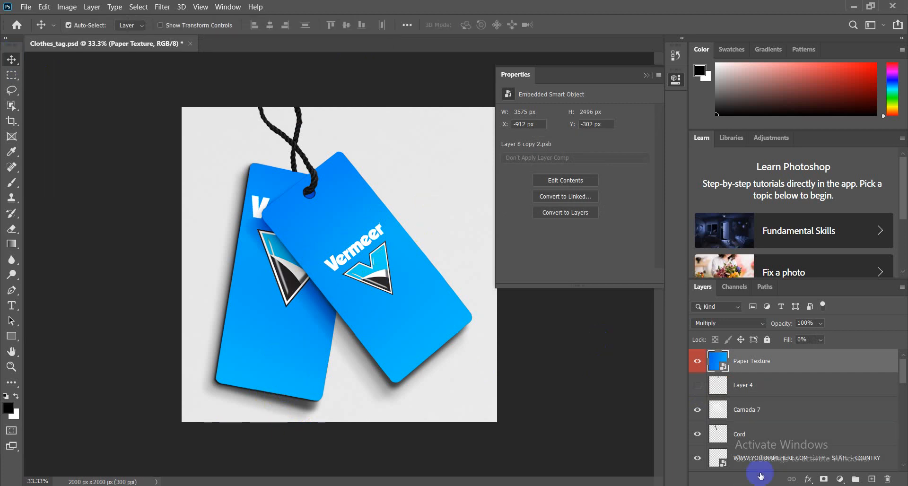
pyautogui.scroll(-1, 762, 420)
pyautogui.scroll(-2, 763, 419)
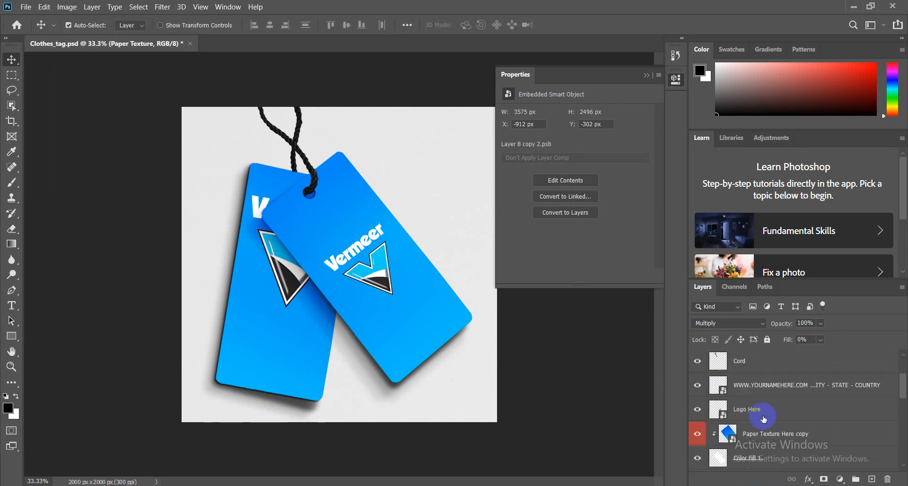
pyautogui.scroll(-9, 764, 420)
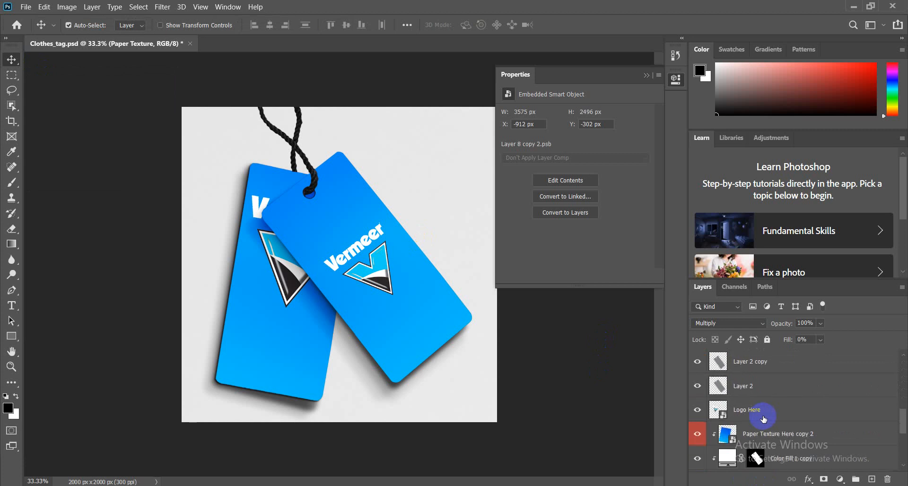
pyautogui.scroll(-4, 763, 419)
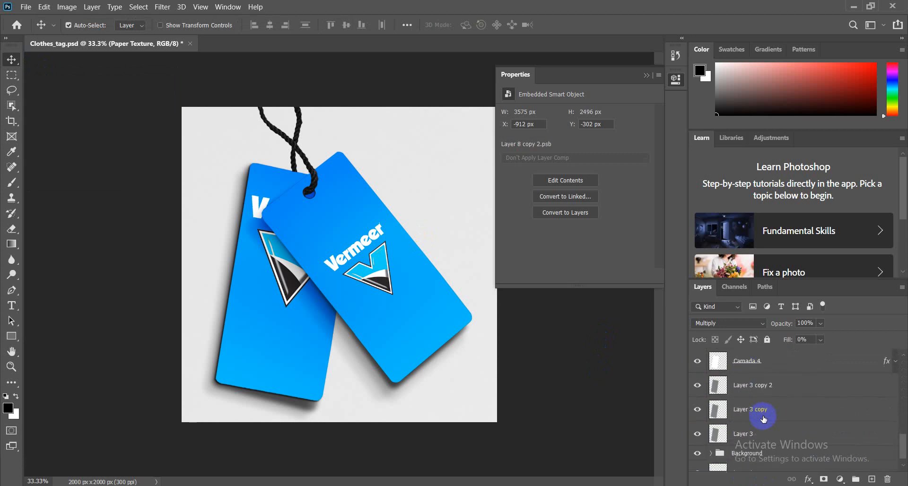
pyautogui.click(721, 444)
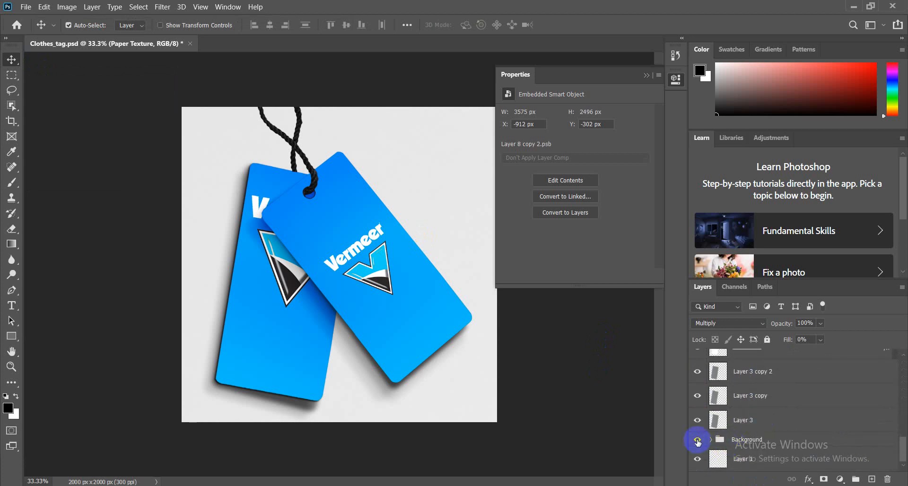
pyautogui.click(697, 441)
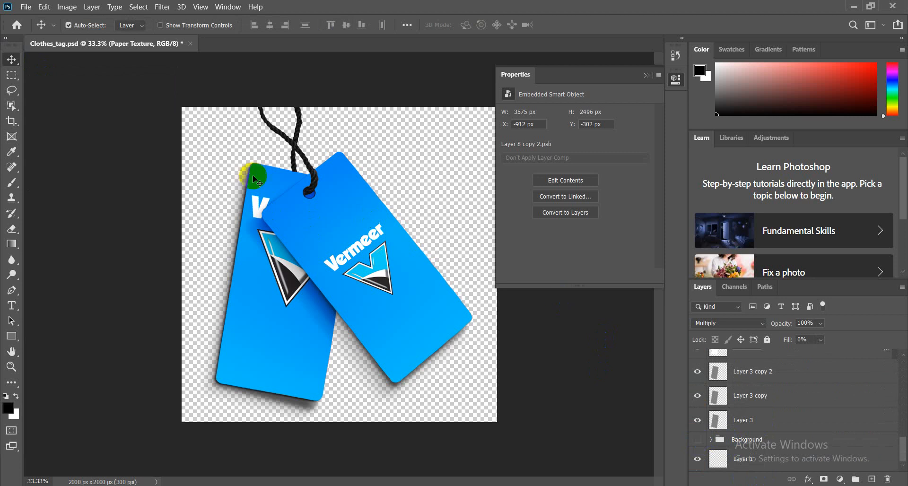
# - Save the transparent tag mockup to the computer's Desktop as a PNG file named Clothes_001
pyautogui.click(25, 7)
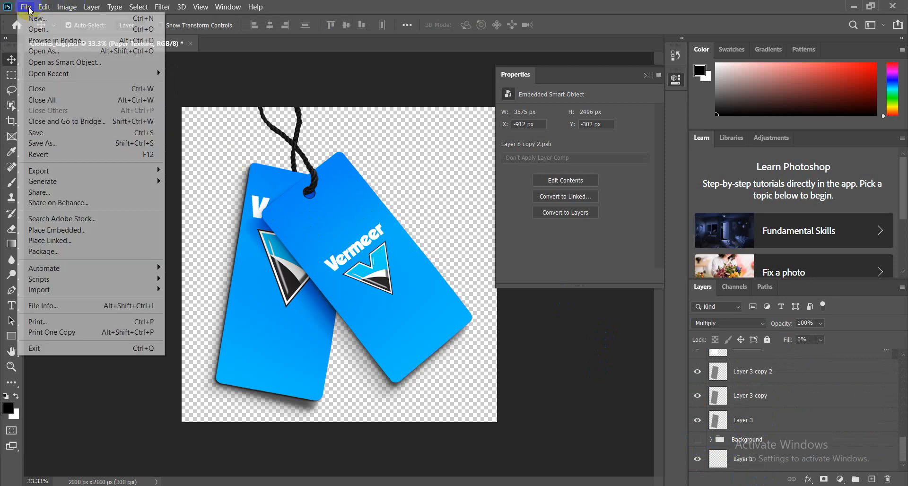
pyautogui.click(72, 176)
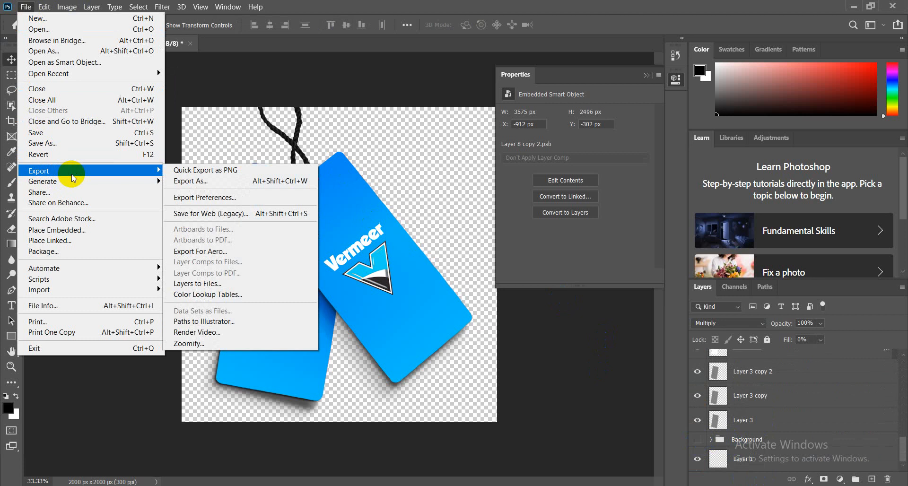
pyautogui.click(61, 143)
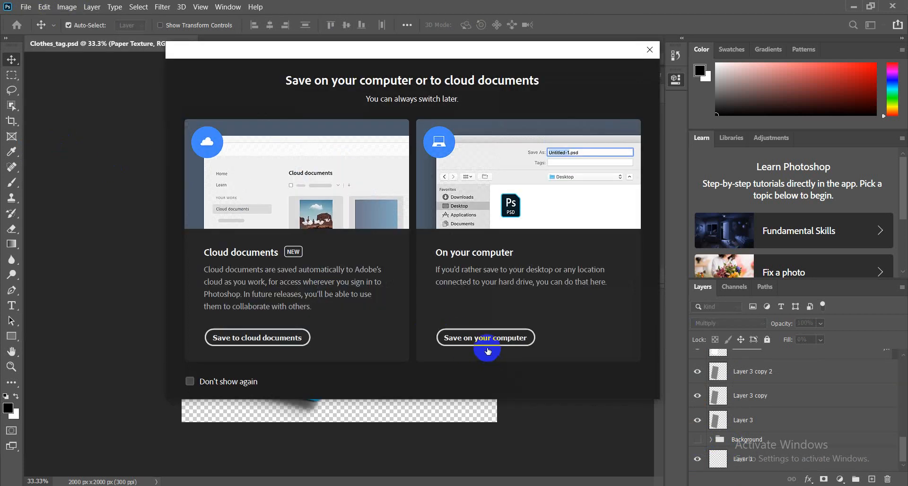
pyautogui.click(484, 341)
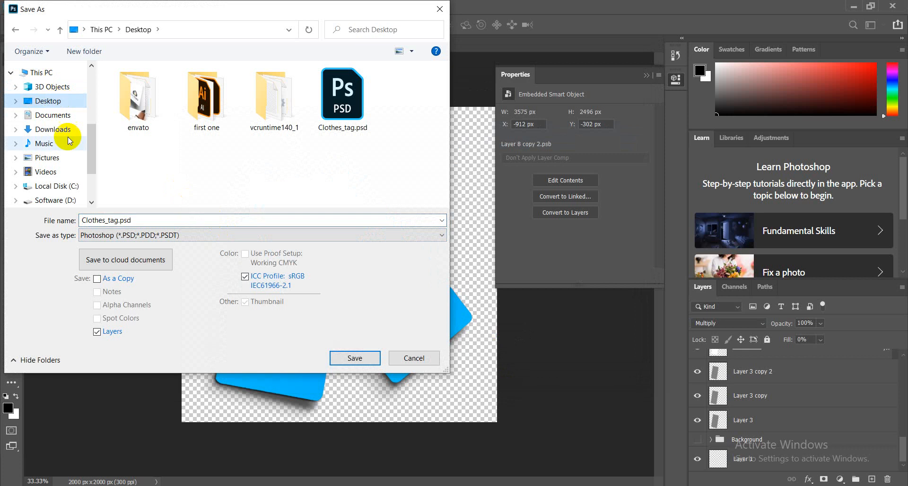
pyautogui.click(203, 236)
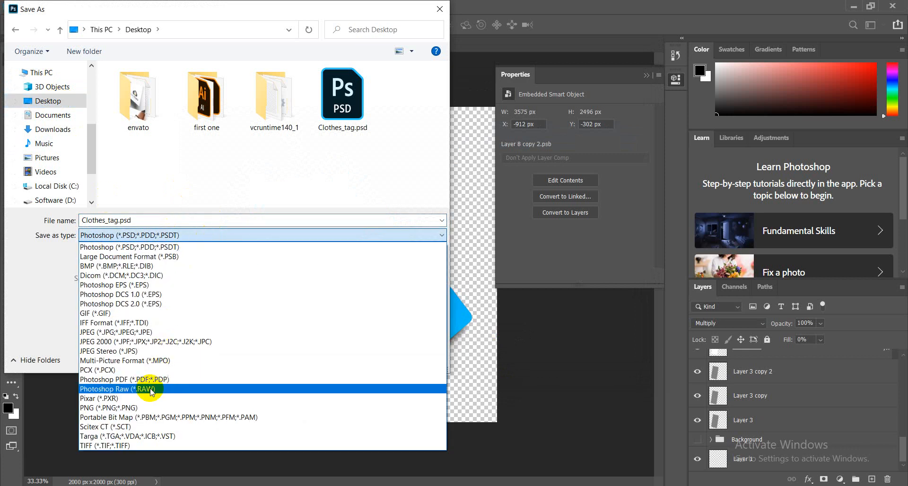
pyautogui.click(142, 408)
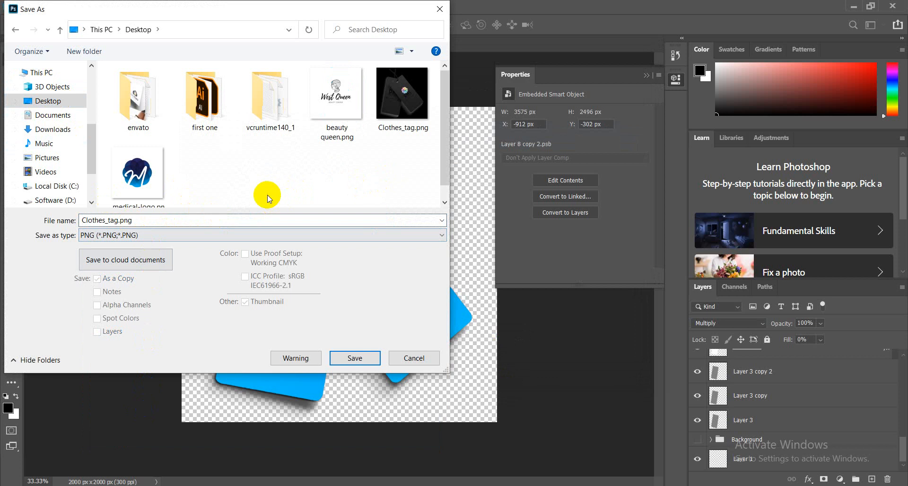
pyautogui.doubleClick(162, 222)
pyautogui.moveTo(162, 222); pyautogui.dragTo(105, 219)
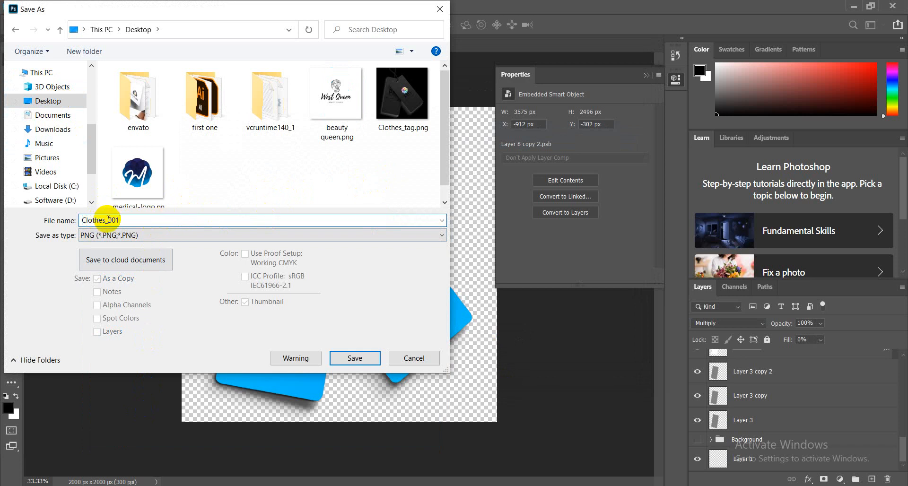
pyautogui.click(349, 357)
pyautogui.click(520, 144)
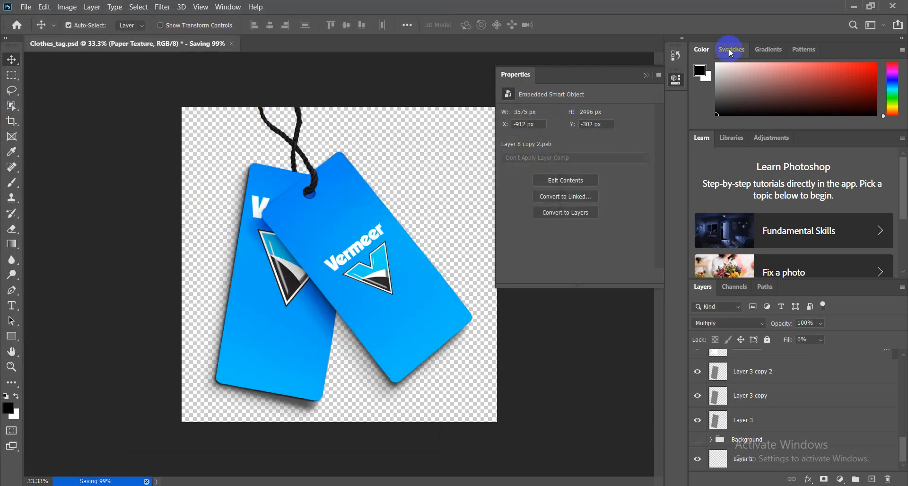
# - Place the Clothes_001 image from the desktop into the open Illustrator document to check its transparent background, and delete it
pyautogui.click(852, 6)
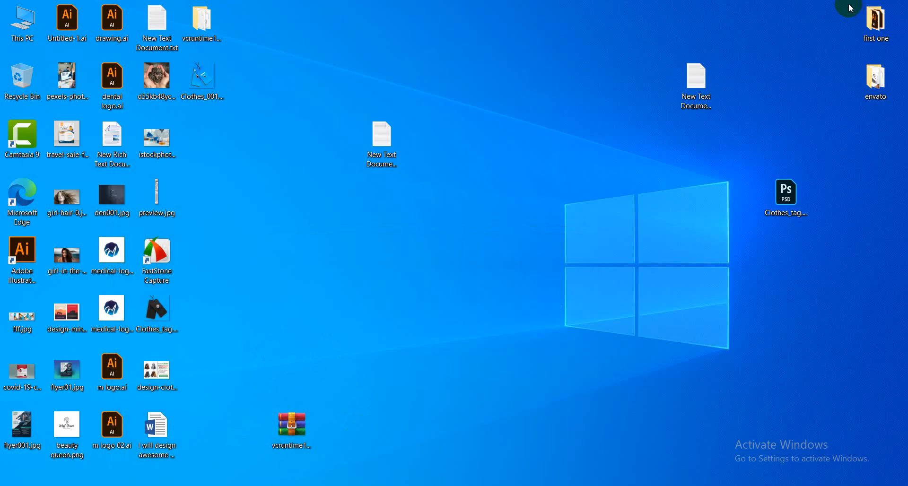
pyautogui.moveTo(205, 82); pyautogui.dragTo(431, 211)
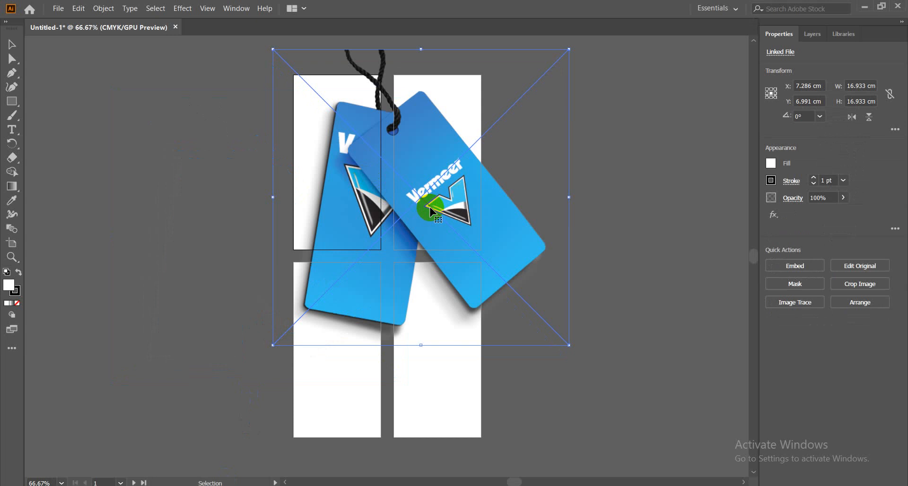
pyautogui.press('Delete')
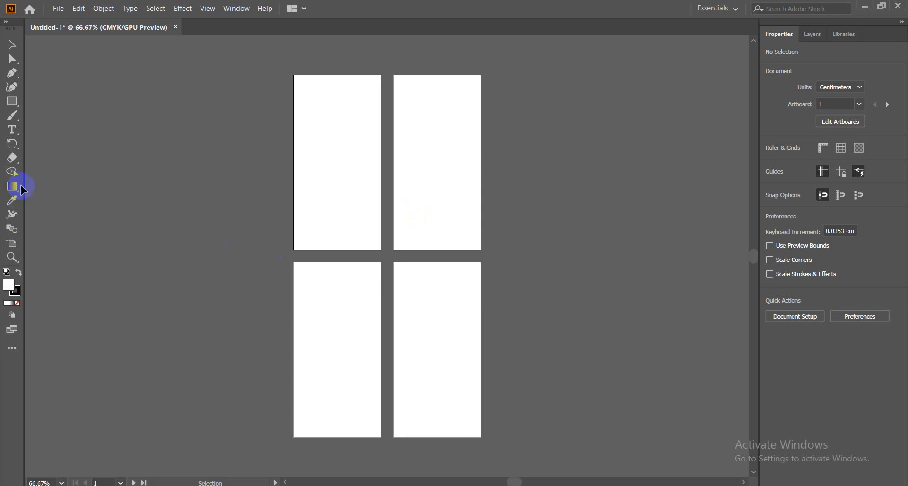
pyautogui.click(870, 10)
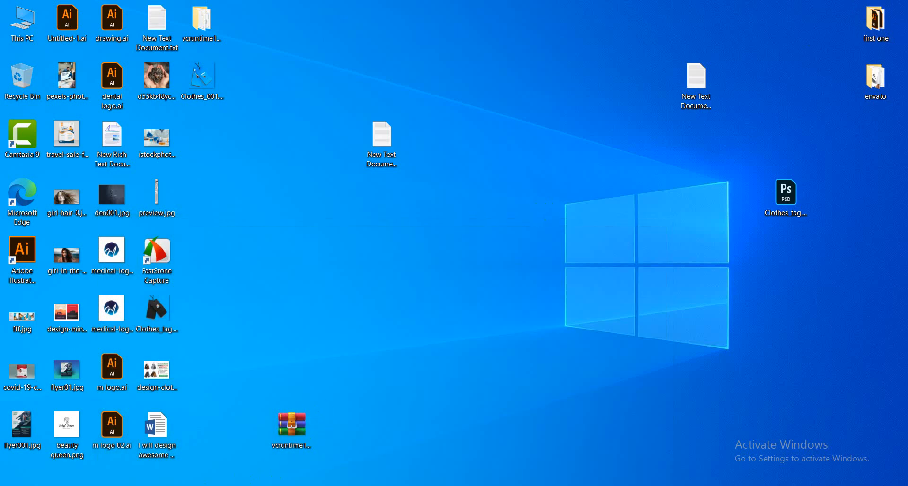
# - Switch to Chrome and examine the hang tag gigs in the Fiverr search results, including their preview images and starting prices
pyautogui.moveTo(160, 484)
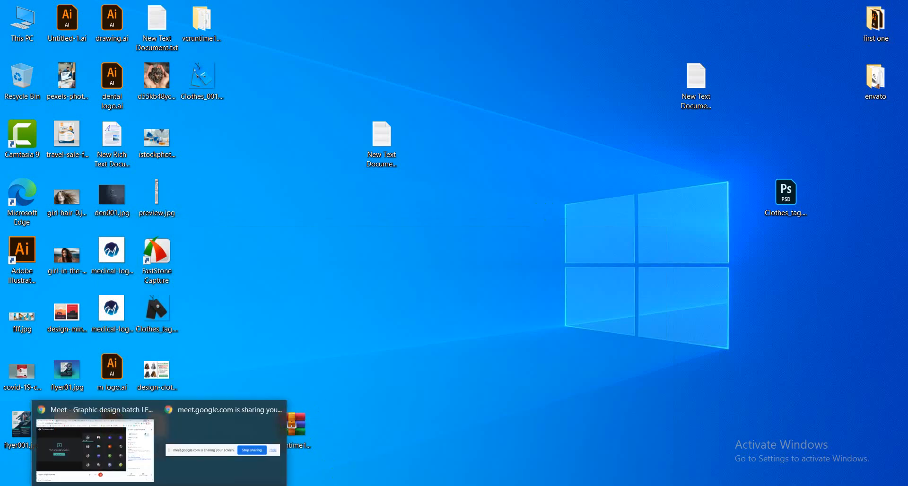
pyautogui.click(94, 444)
pyautogui.click(616, 15)
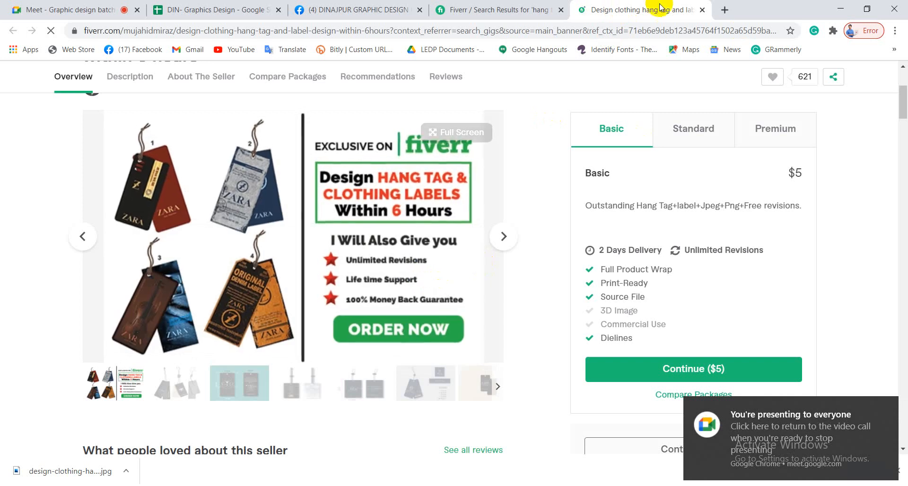
pyautogui.click(520, 10)
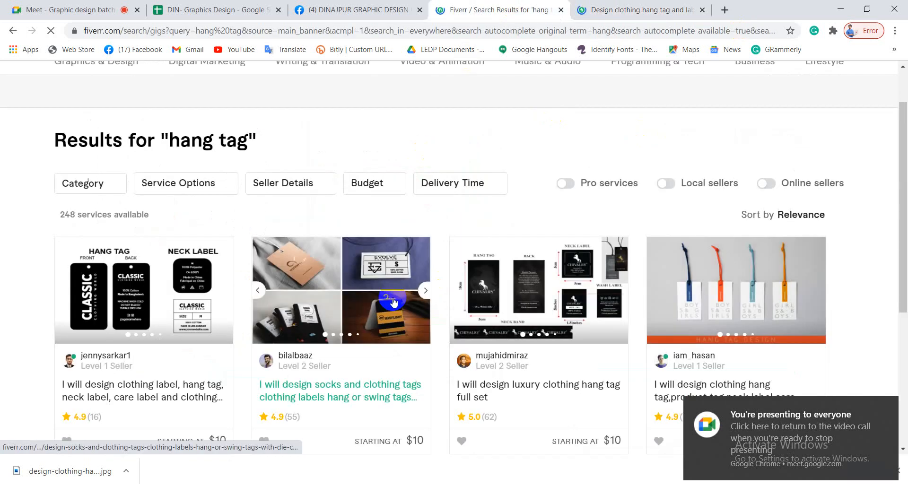
pyautogui.scroll(-4, 385, 305)
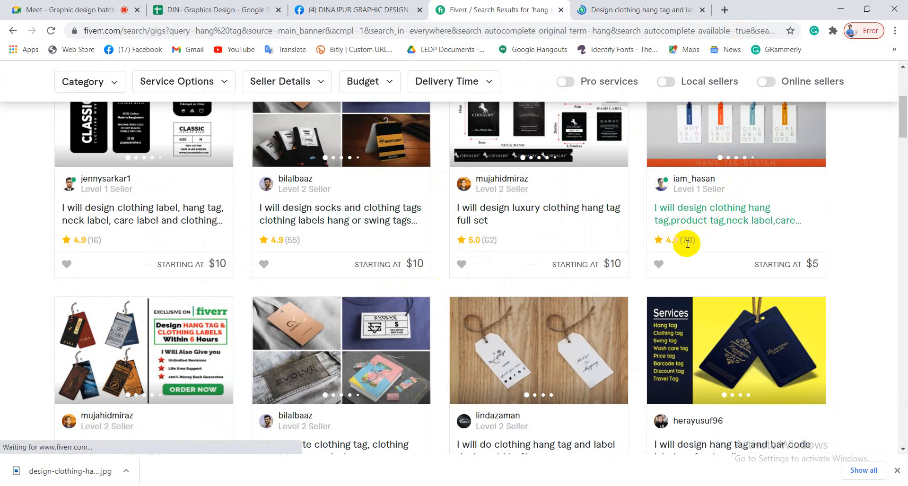
pyautogui.scroll(3, 686, 241)
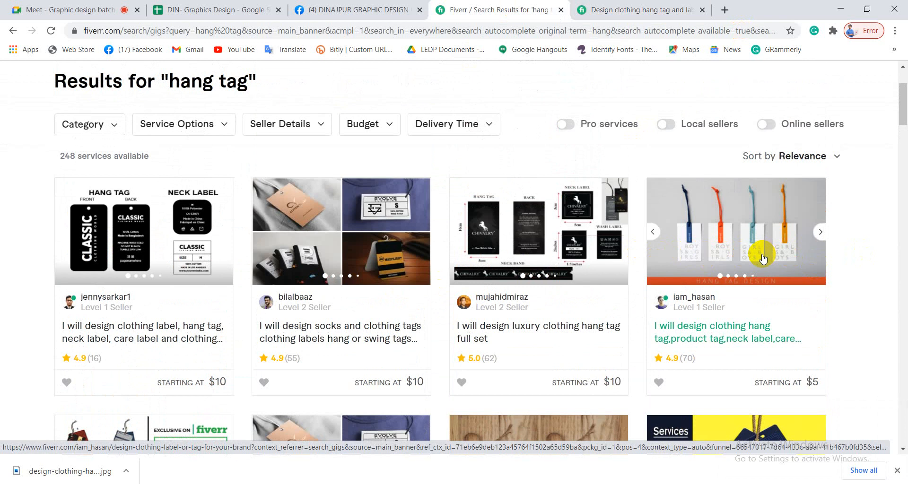
pyautogui.scroll(-3, 763, 258)
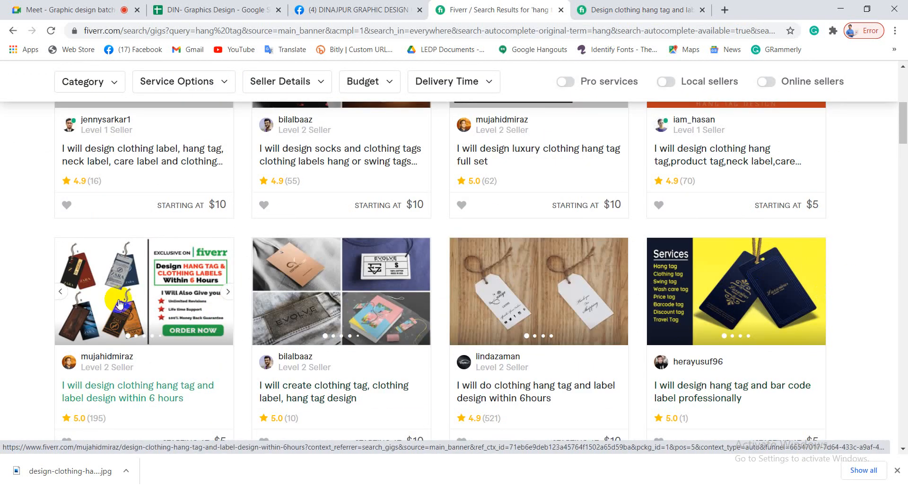
pyautogui.scroll(-3, 364, 288)
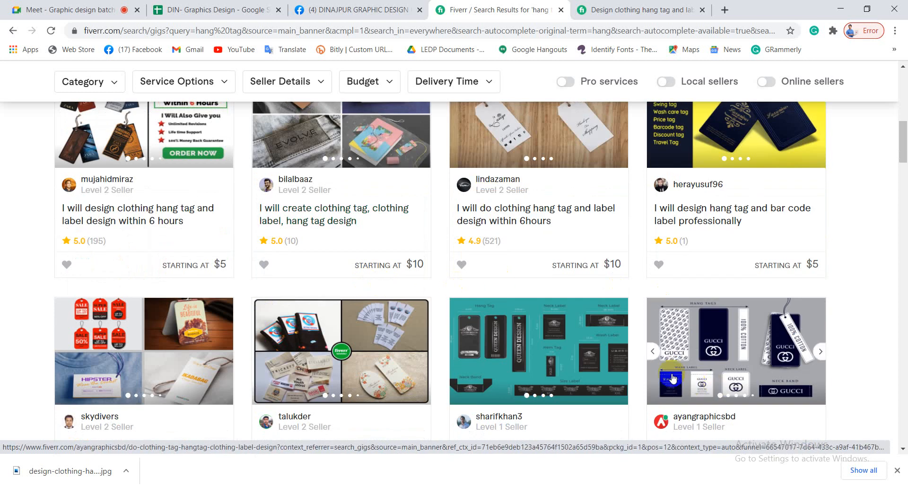
pyautogui.scroll(-4, 473, 364)
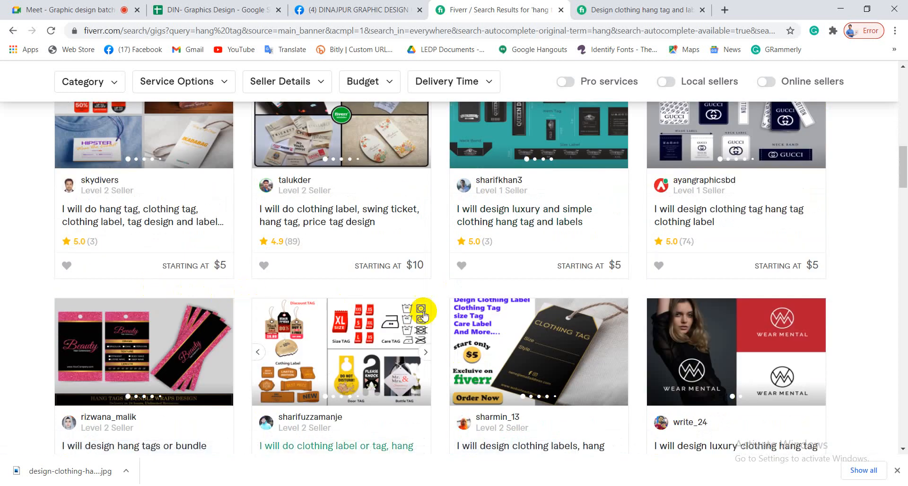
pyautogui.scroll(4, 425, 316)
pyautogui.click(840, 9)
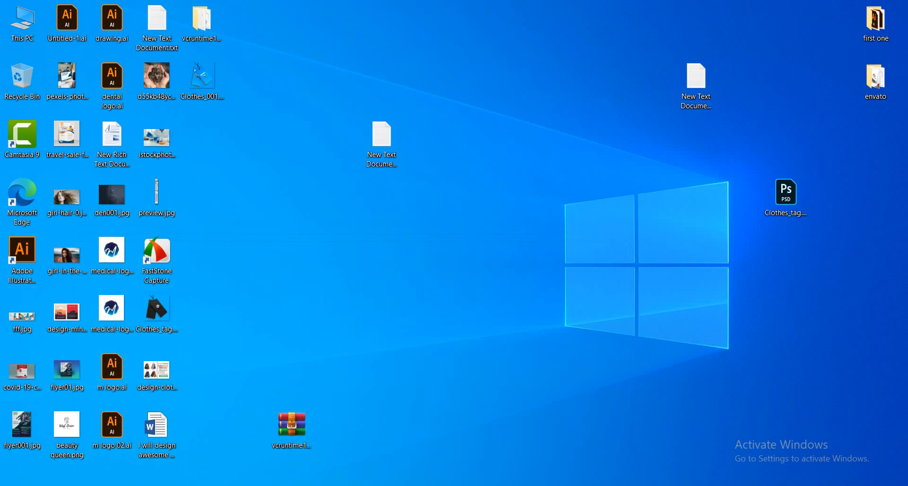
# - Return to Chrome and open freepik.com in a new tab
pyautogui.click(113, 461)
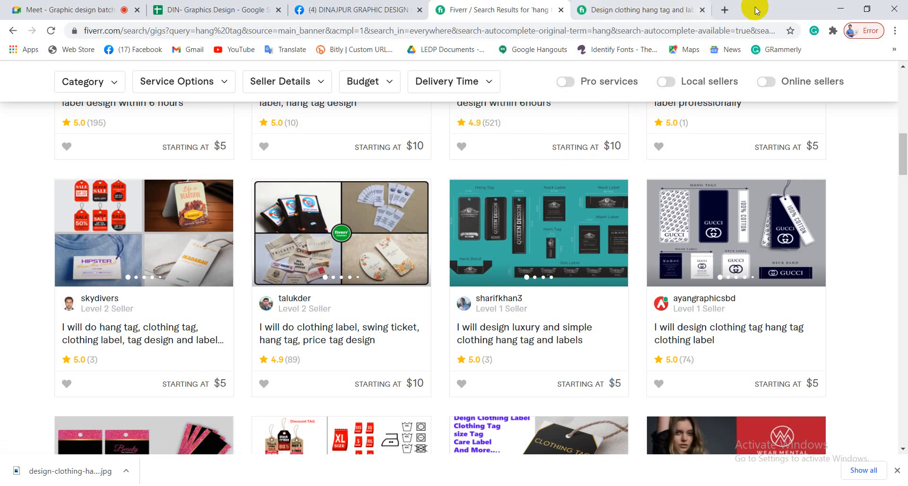
pyautogui.click(724, 9)
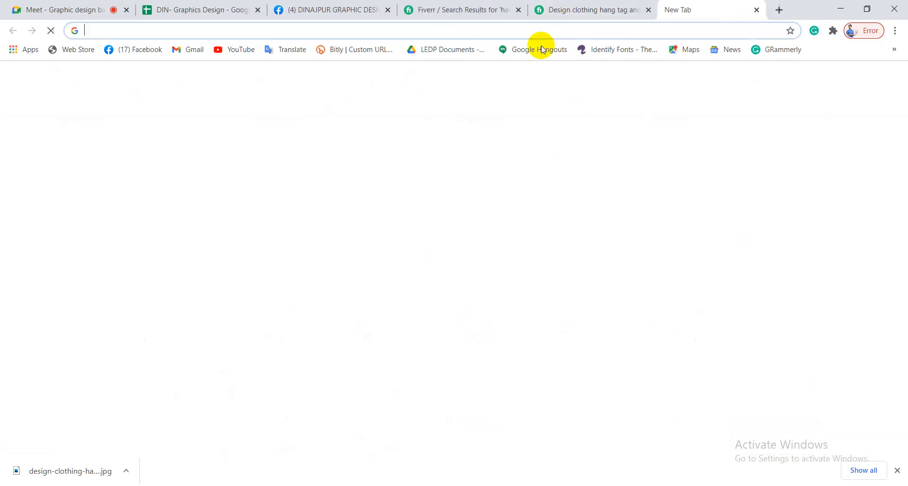
pyautogui.click(494, 29)
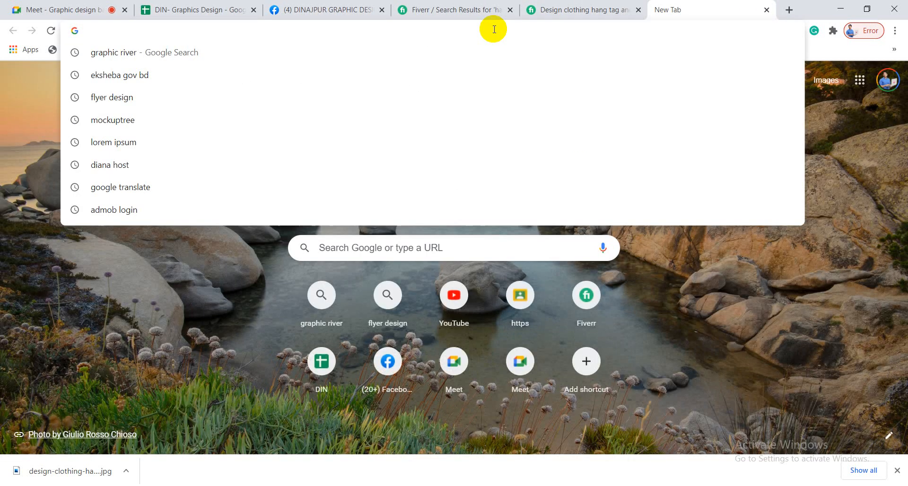
pyautogui.write('fr')
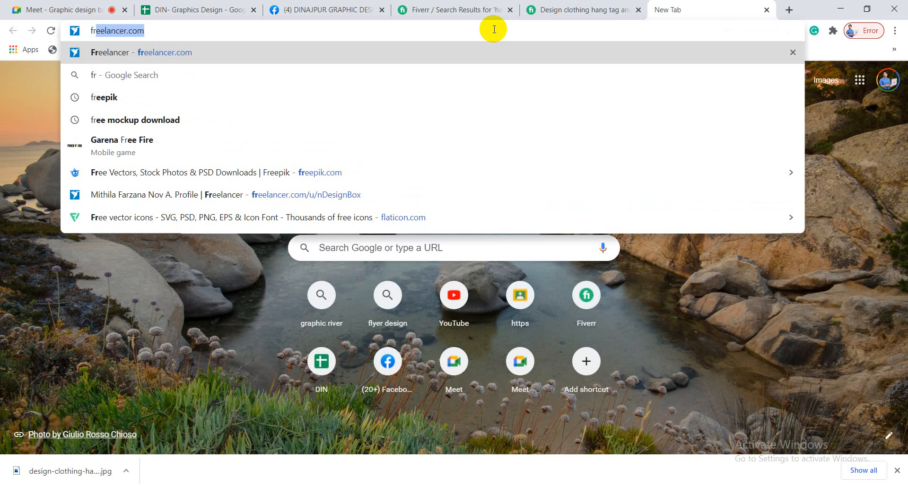
pyautogui.write('eep')
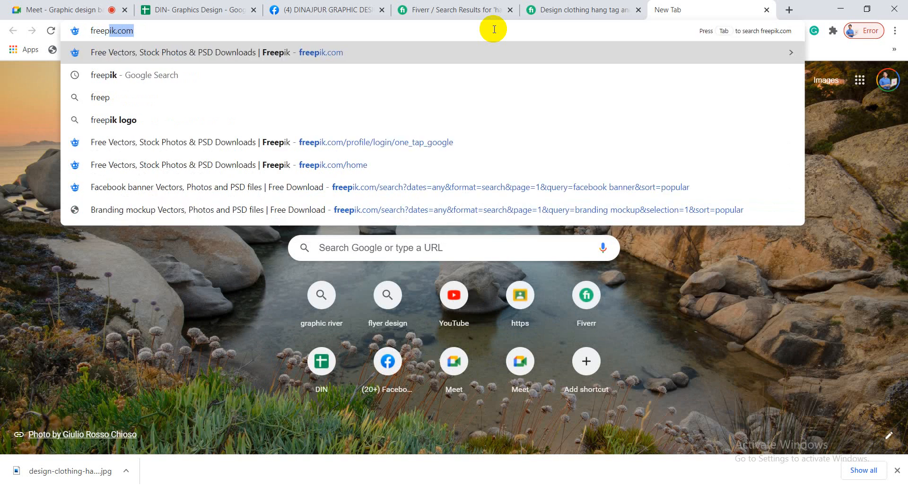
pyautogui.press('Return')
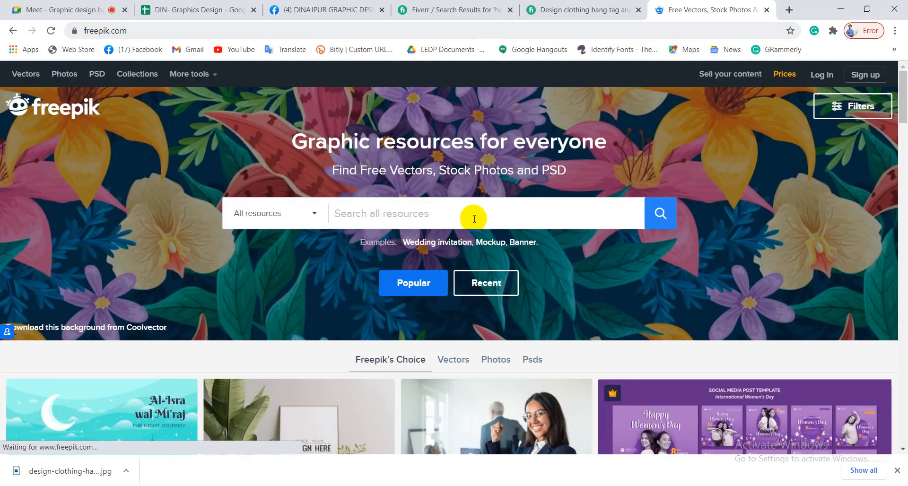
# - Sign in to Freepik with the personal Google account offered on the page
pyautogui.click(475, 218)
pyautogui.scroll(-6, 457, 218)
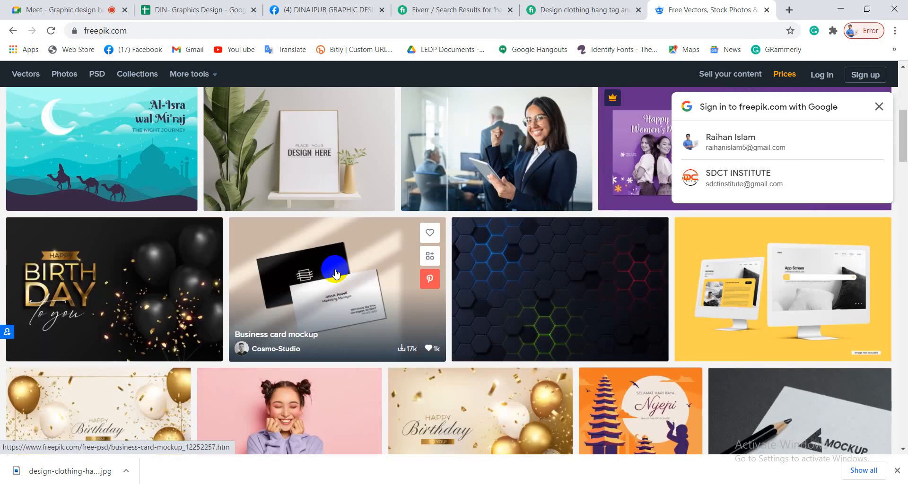
pyautogui.scroll(2, 335, 273)
pyautogui.click(752, 138)
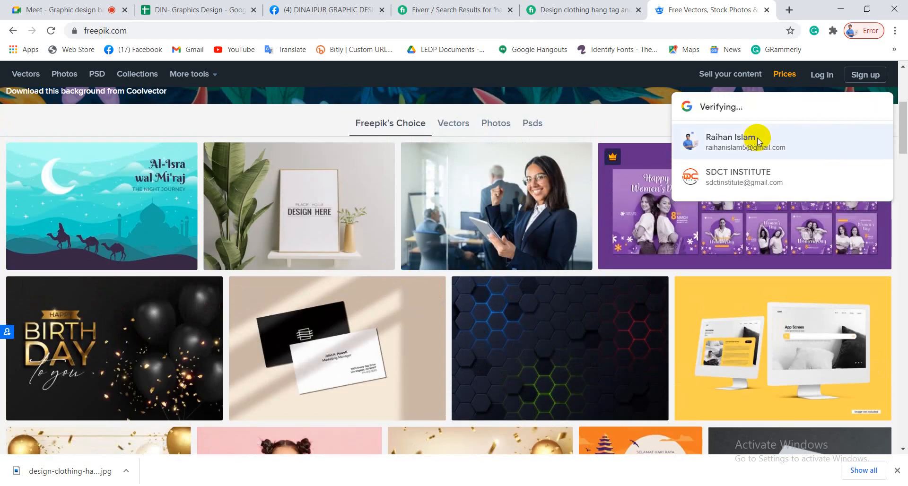
# - Browse the Freepik home page's popular resources down to the collections section, examining the mockups and templates offered
pyautogui.scroll(-3, 473, 312)
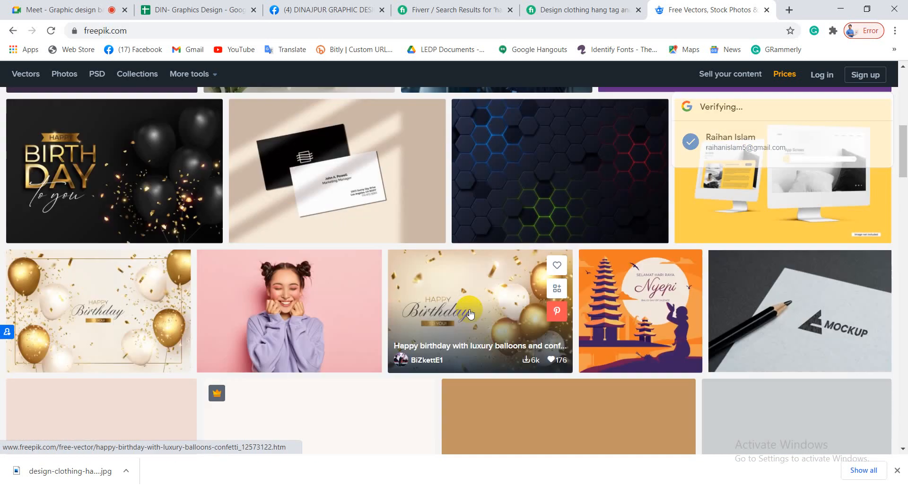
pyautogui.scroll(-3, 469, 314)
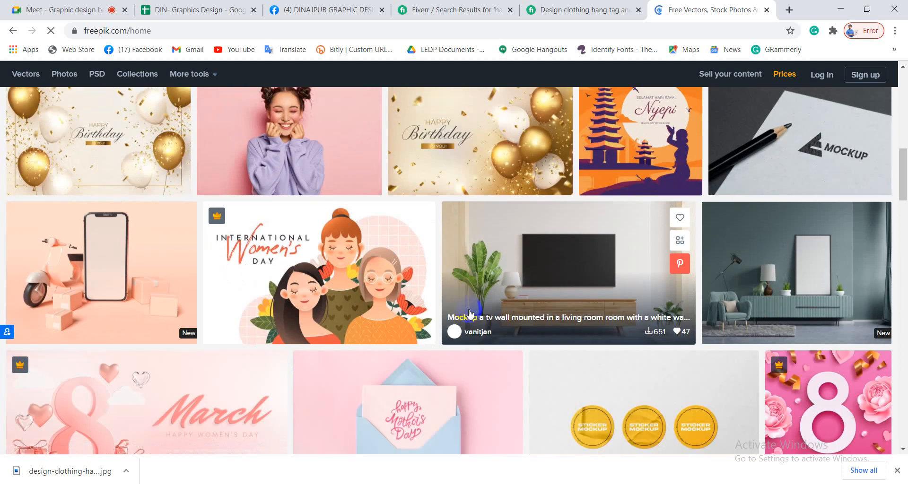
pyautogui.scroll(-4, 470, 313)
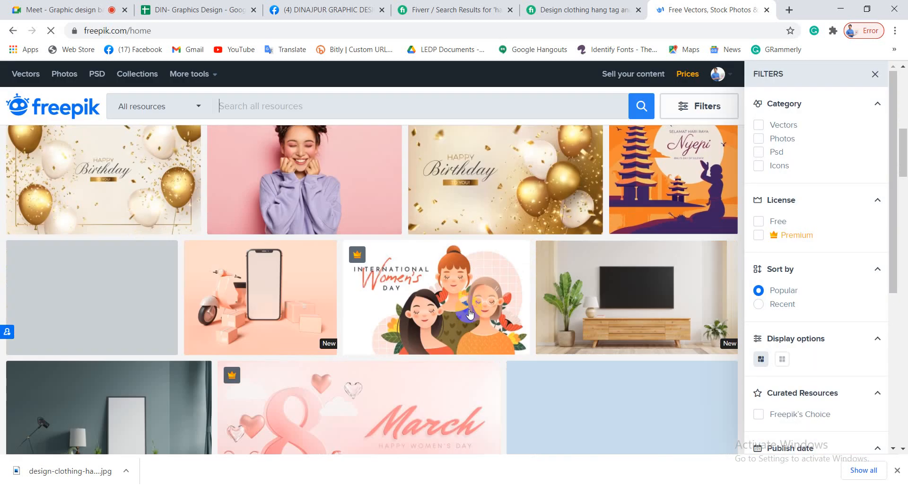
pyautogui.scroll(-4, 469, 314)
pyautogui.scroll(-5, 469, 314)
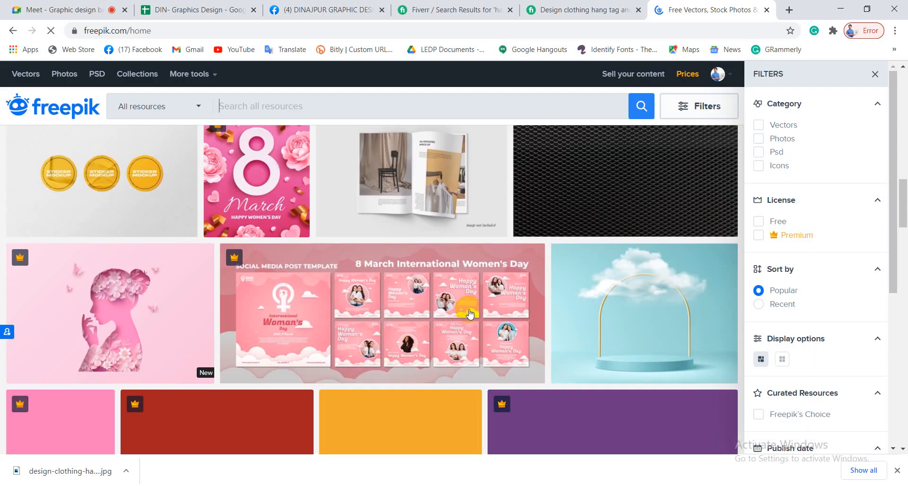
pyautogui.scroll(-5, 463, 304)
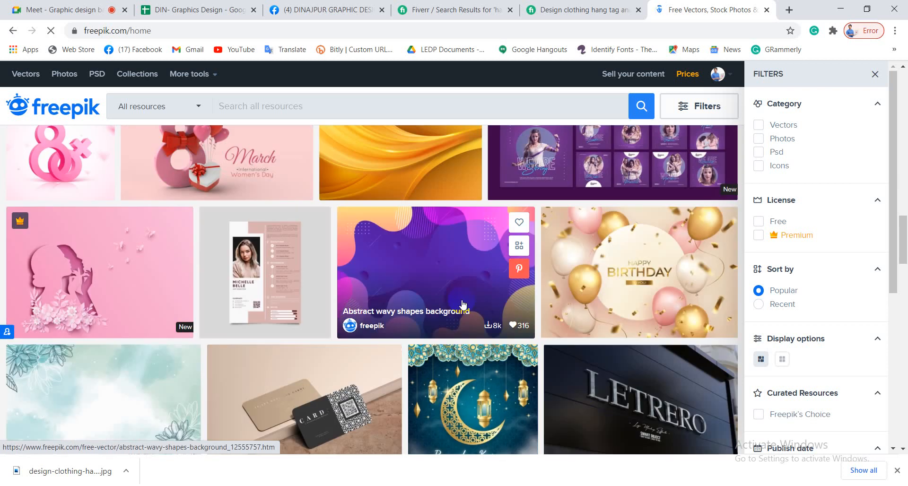
pyautogui.scroll(-6, 463, 304)
pyautogui.scroll(-6, 462, 300)
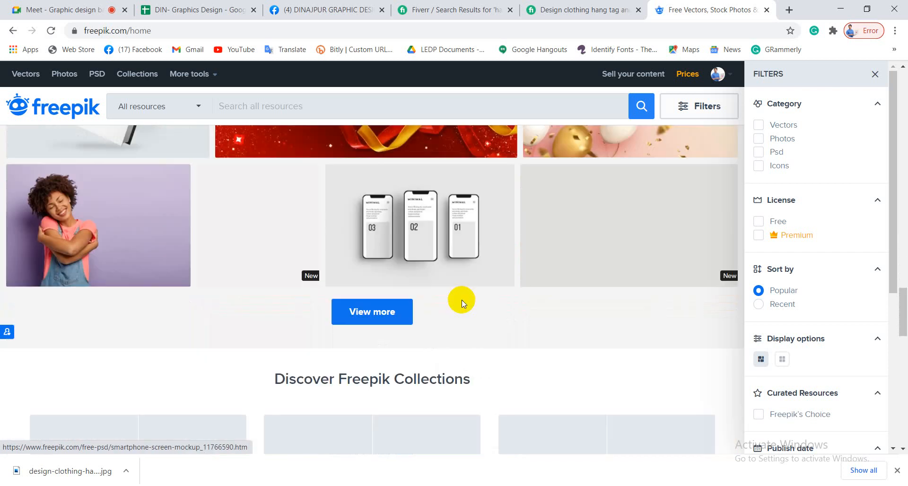
# - Search Freepik's resources for "golden"
pyautogui.scroll(8, 264, 71)
pyautogui.scroll(3, 280, 206)
pyautogui.scroll(3, 279, 206)
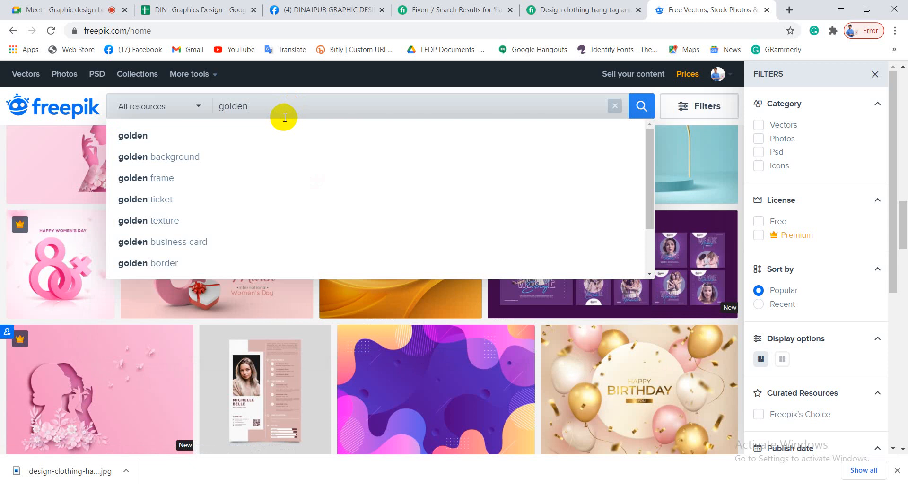
pyautogui.click(147, 141)
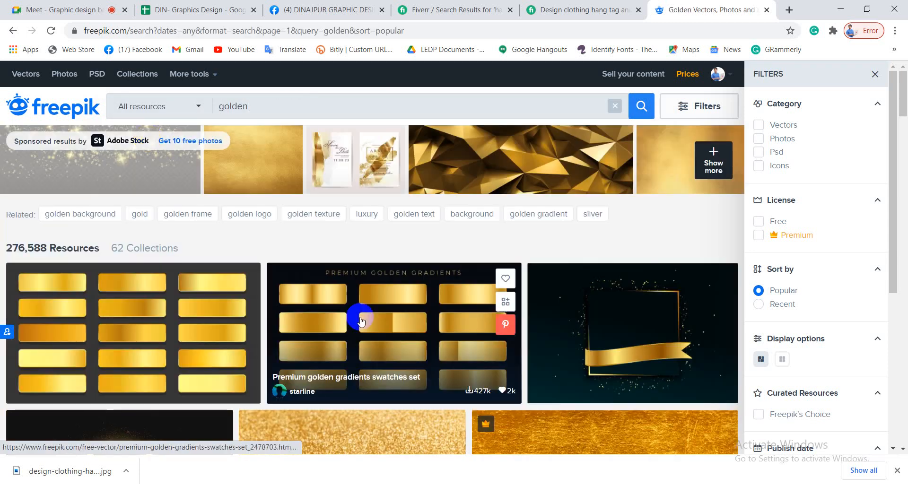
# - Browse the golden search results on Freepik, examining the gradients, textures, frames and ornament sets offered
pyautogui.scroll(-6, 336, 281)
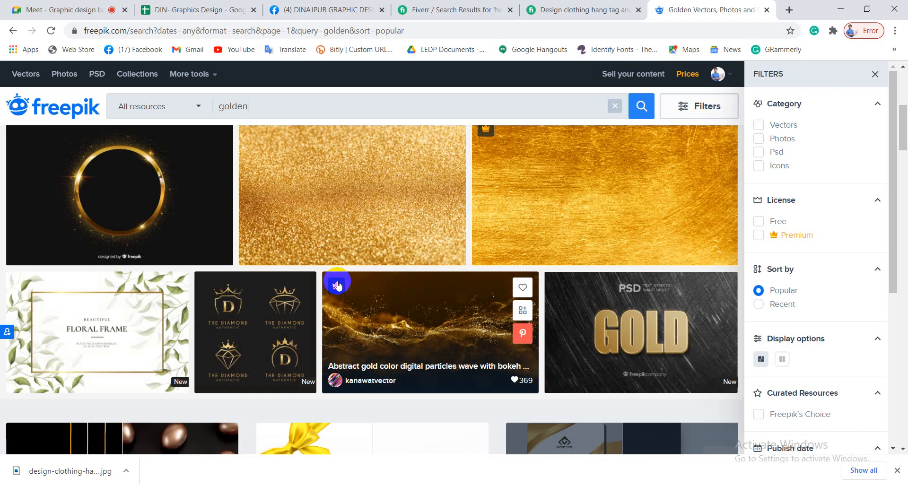
pyautogui.scroll(-1, 337, 284)
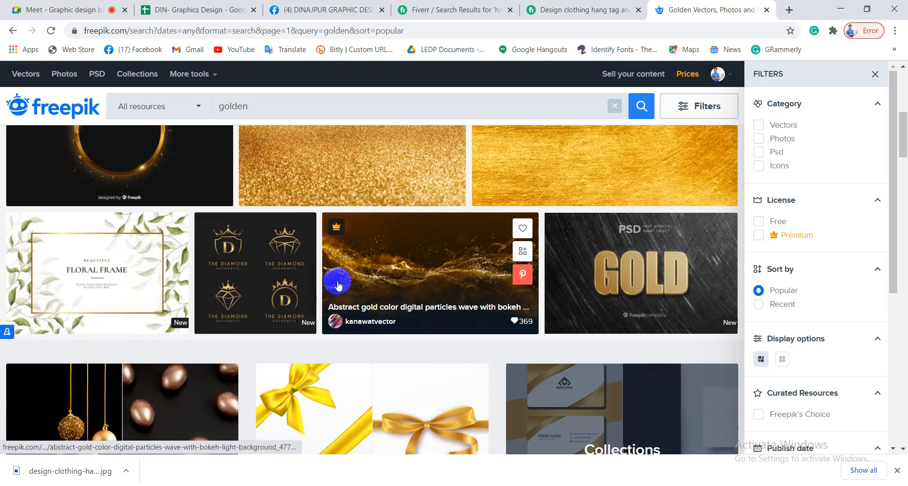
pyautogui.scroll(-4, 338, 284)
pyautogui.scroll(-5, 338, 284)
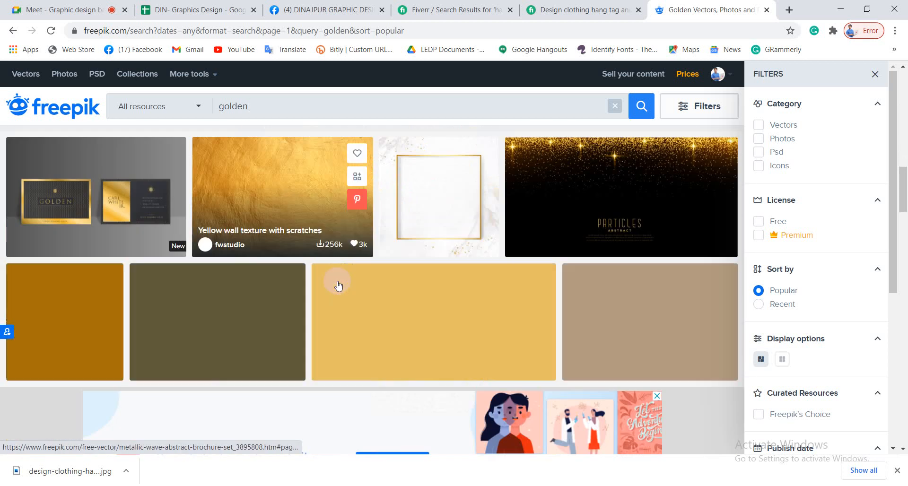
pyautogui.scroll(-1, 338, 284)
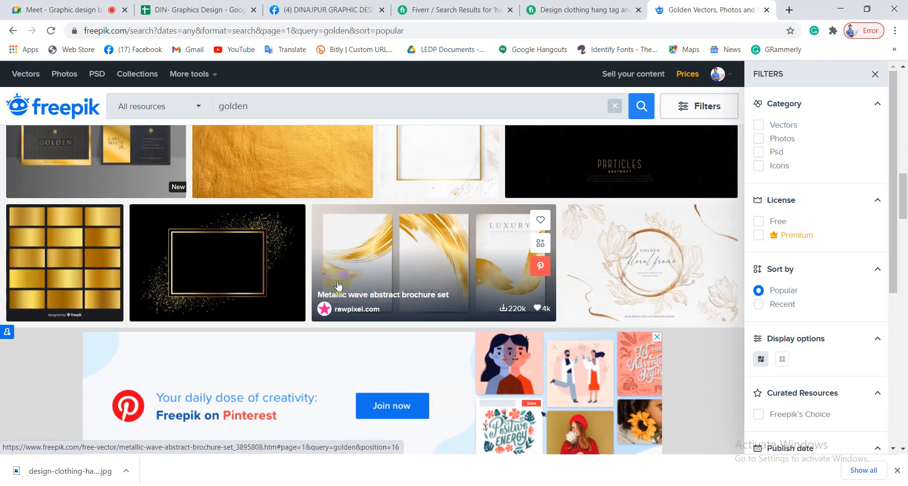
pyautogui.scroll(-3, 338, 285)
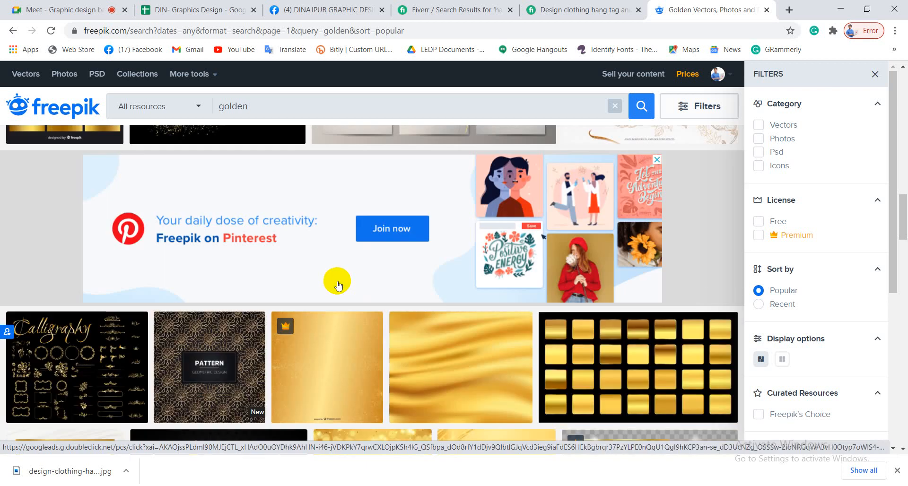
pyautogui.scroll(-4, 337, 284)
pyautogui.scroll(2, 338, 284)
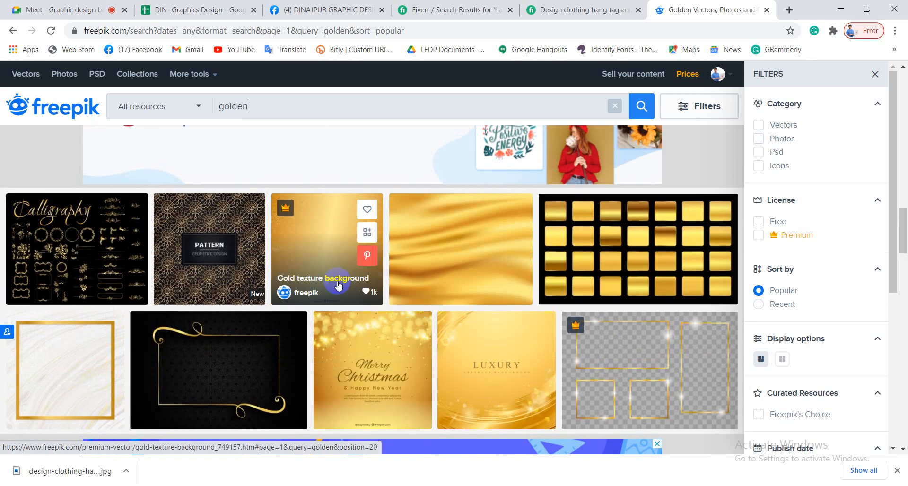
pyautogui.scroll(-2, 337, 284)
pyautogui.scroll(-3, 338, 284)
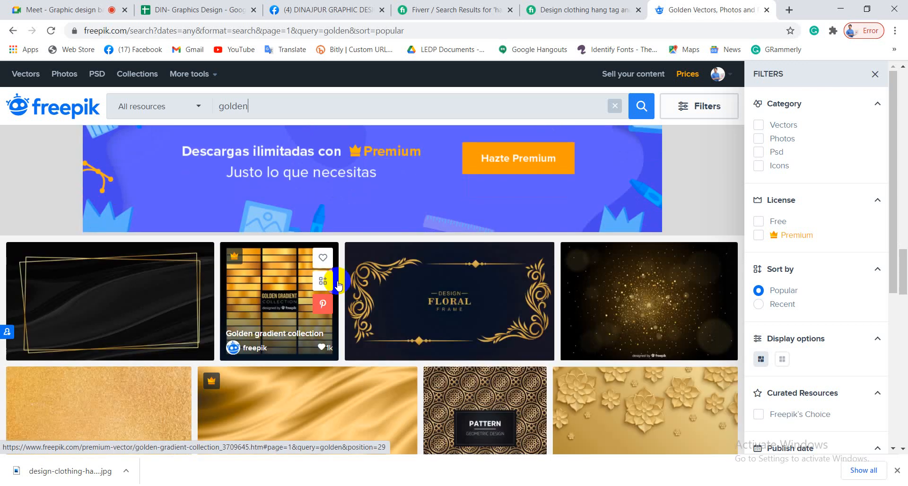
pyautogui.scroll(-5, 338, 285)
pyautogui.scroll(-5, 338, 285)
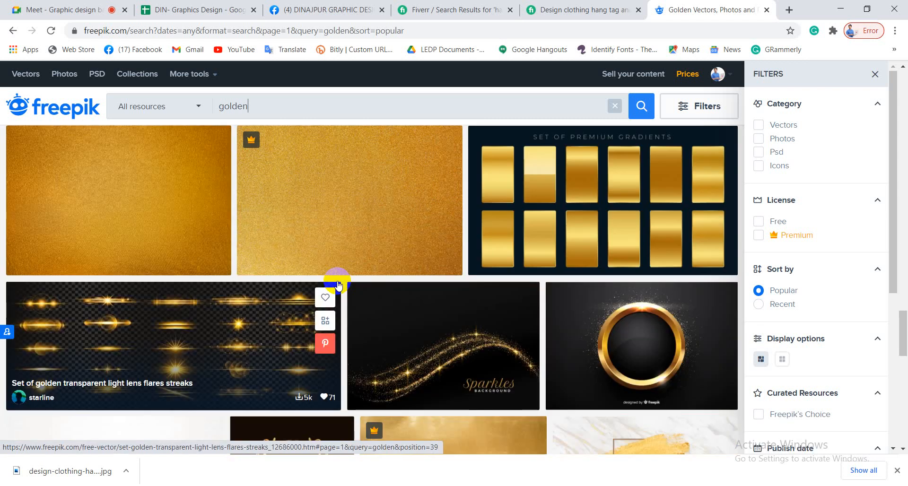
pyautogui.scroll(-5, 338, 284)
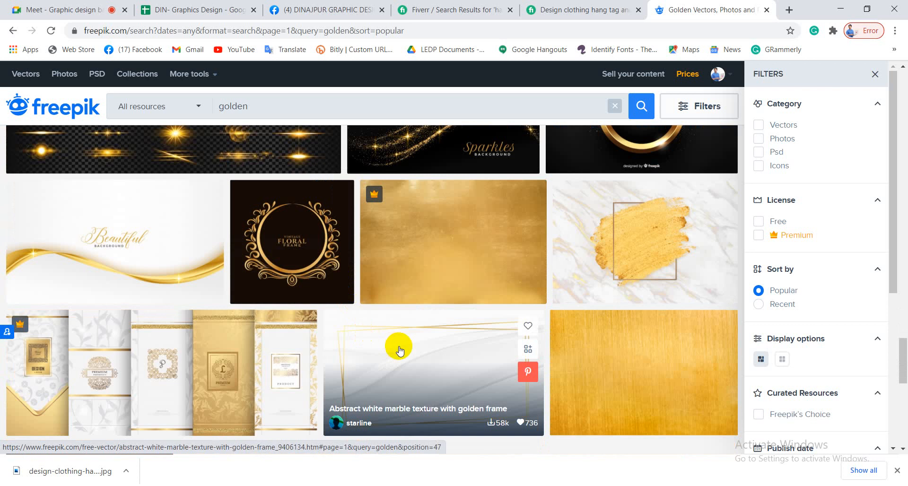
pyautogui.scroll(-4, 396, 339)
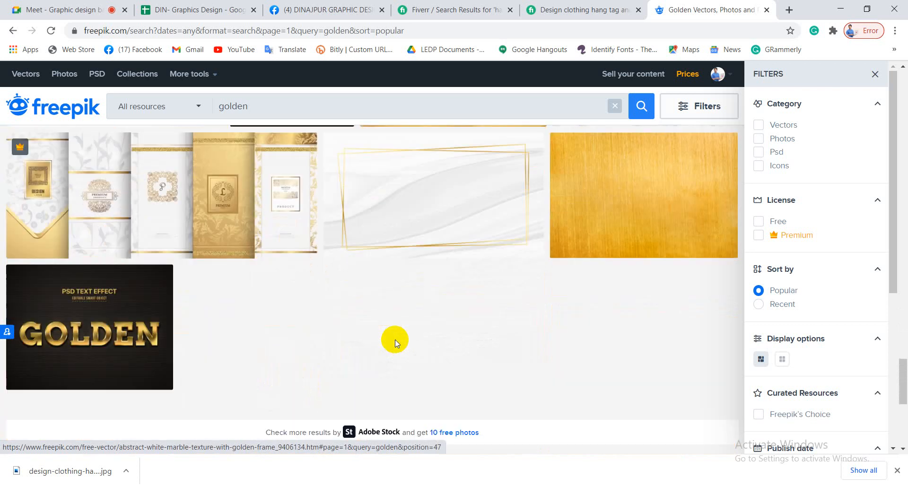
pyautogui.scroll(-4, 395, 340)
pyautogui.click(395, 342)
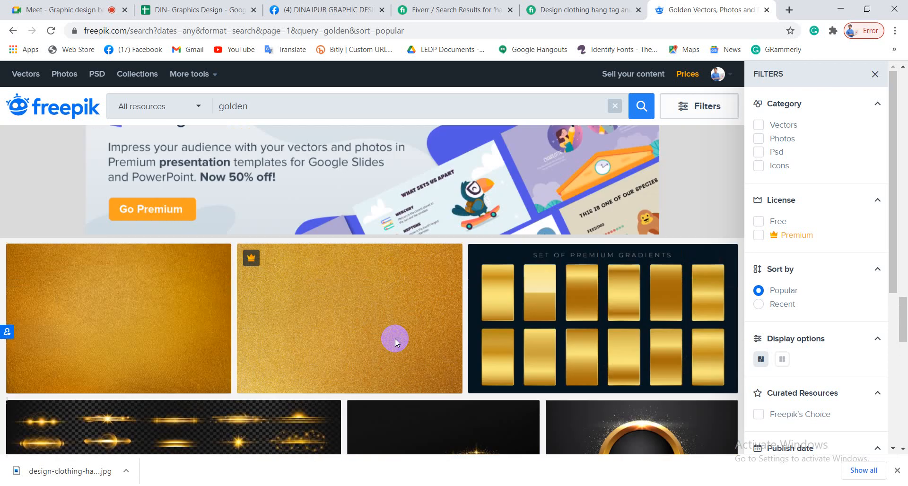
pyautogui.scroll(-10, 396, 339)
pyautogui.scroll(-5, 395, 339)
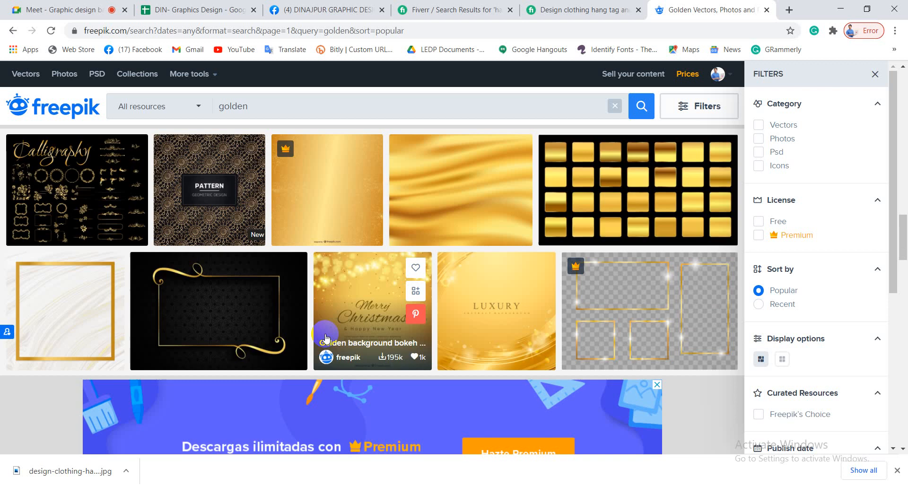
# - Open the golden calligraphic design elements vector and start its free download into the Compressed downloads folder
pyautogui.click(94, 197)
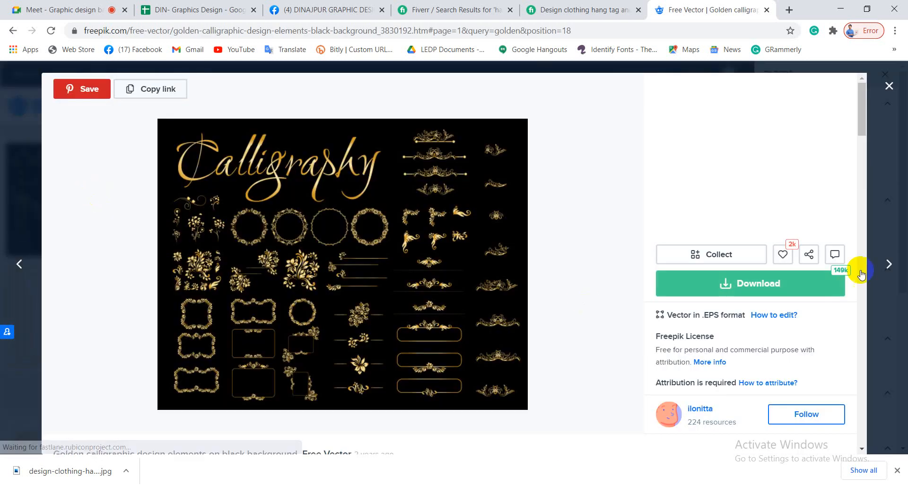
pyautogui.click(756, 283)
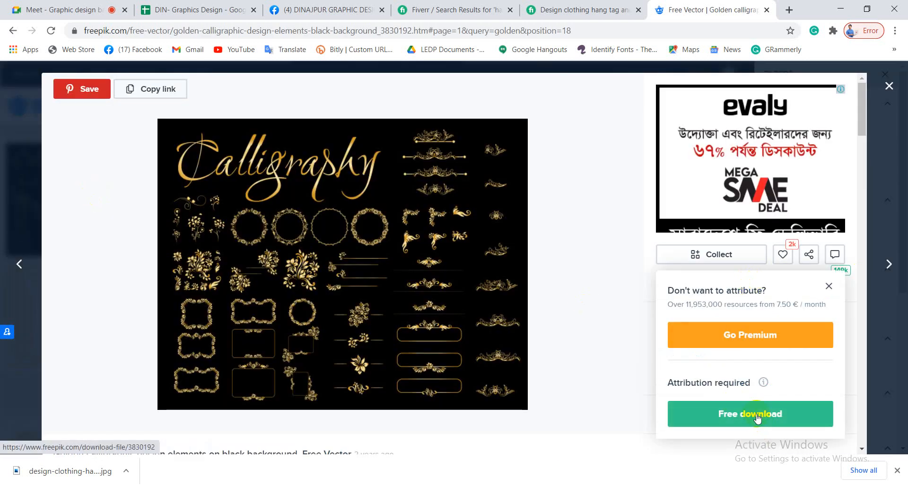
pyautogui.click(734, 402)
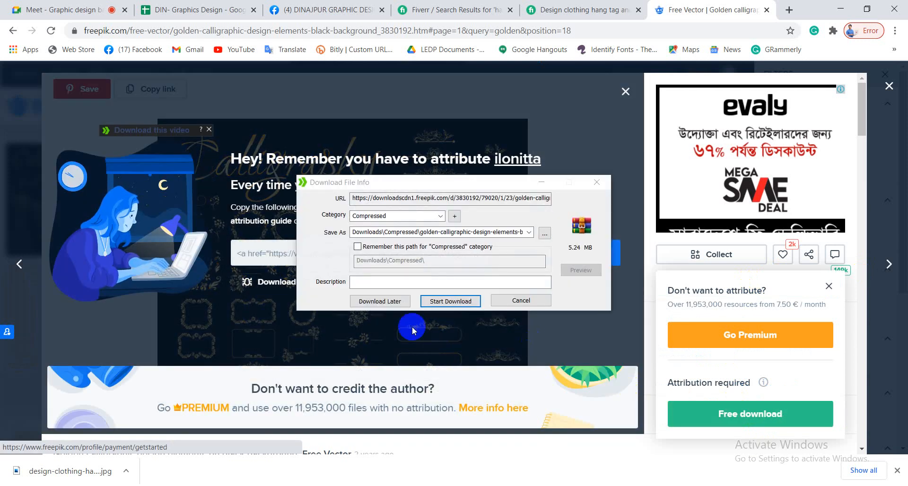
pyautogui.click(386, 303)
pyautogui.click(440, 301)
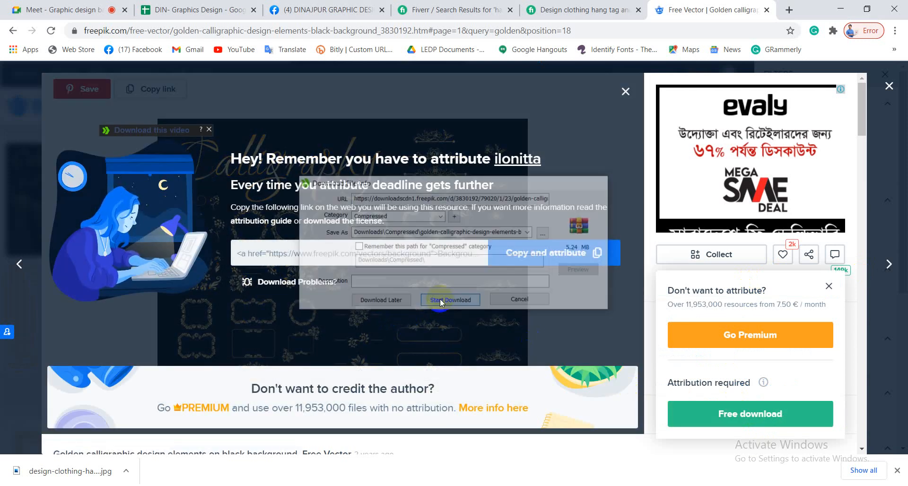
# - Close the vector's preview and the Freepik tab, and minimize the browser to reveal the desktop
pyautogui.click(890, 86)
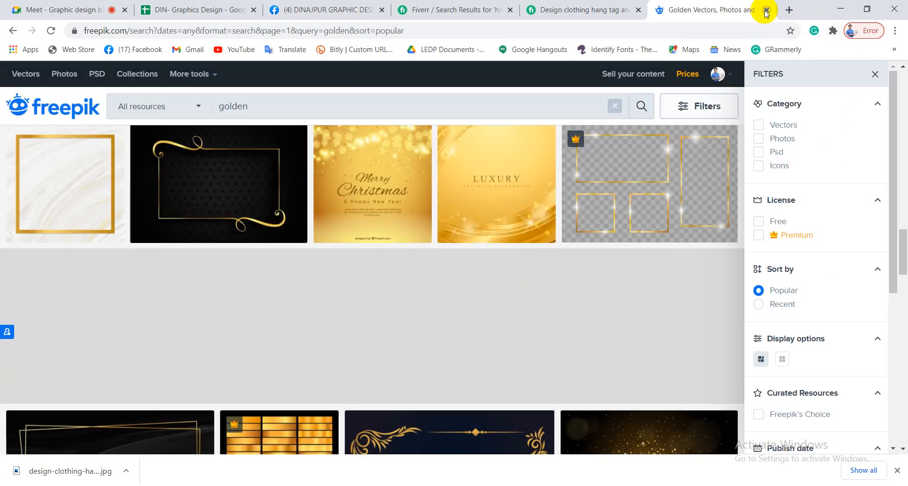
pyautogui.click(767, 13)
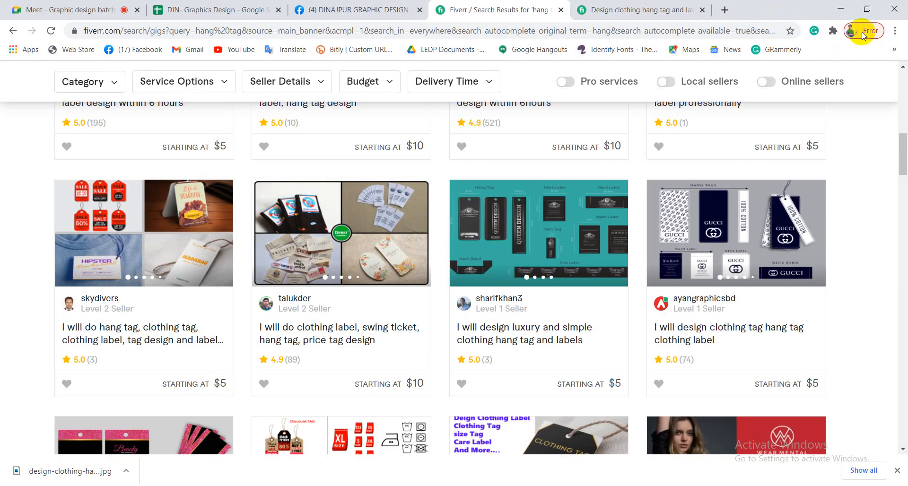
pyautogui.click(842, 9)
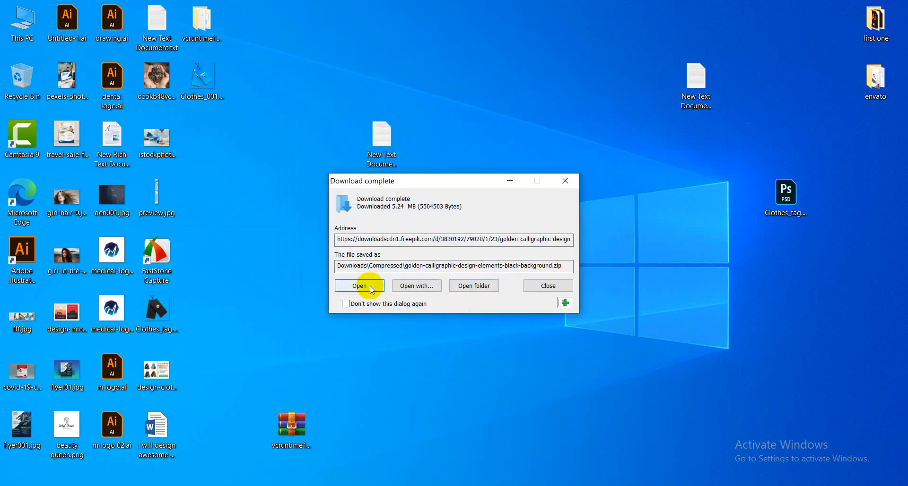
# - Show the finished download in its folder and extract golden-calligraphic-design-elements-black-background.zip to the suggested destination path
pyautogui.click(481, 286)
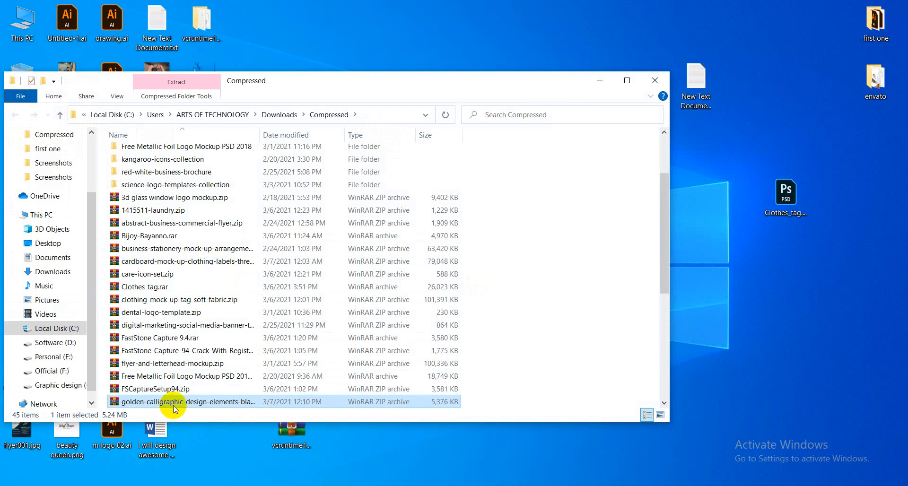
pyautogui.rightClick(174, 403)
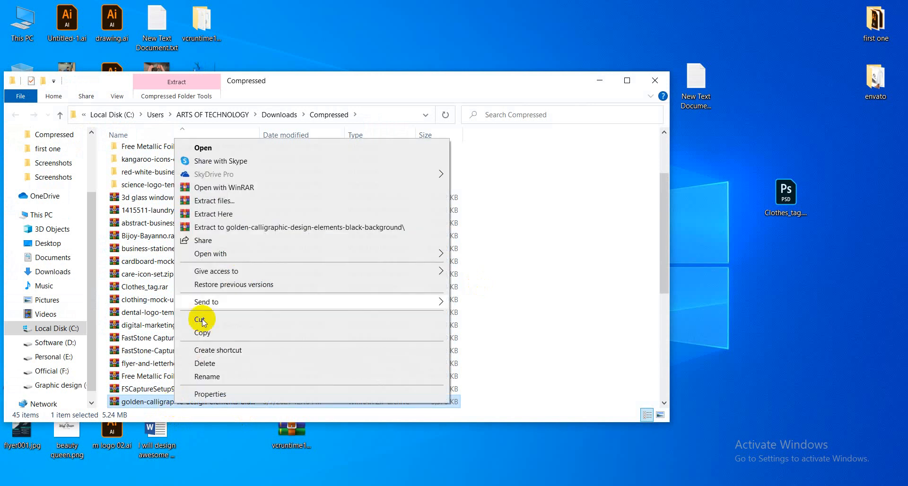
pyautogui.click(213, 201)
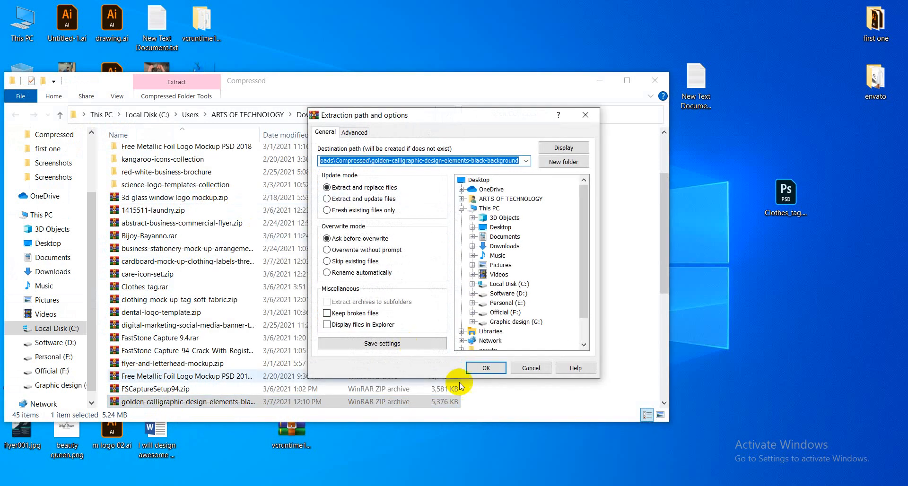
pyautogui.click(468, 424)
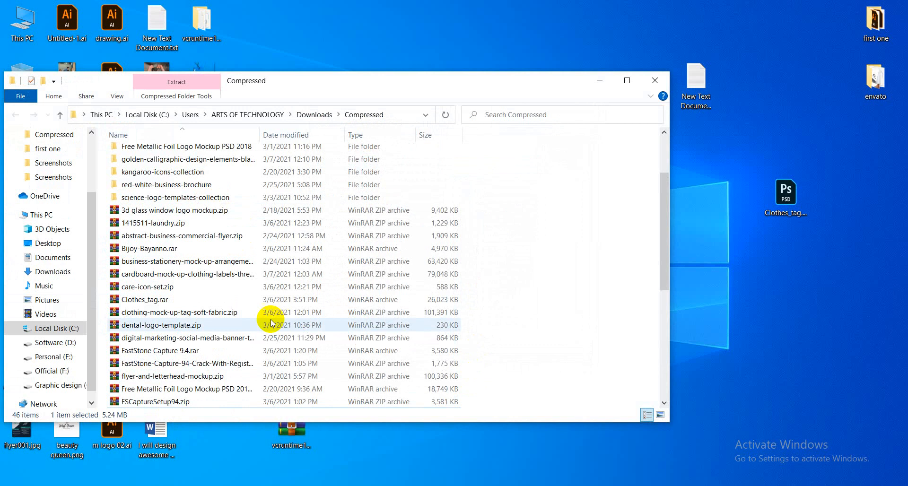
# - Open 23.eps from the extracted golden-calligraphic-design-elements-black-background folder in Illustrator, retaining the 9-slice scaling option for symbols
pyautogui.scroll(2, 212, 303)
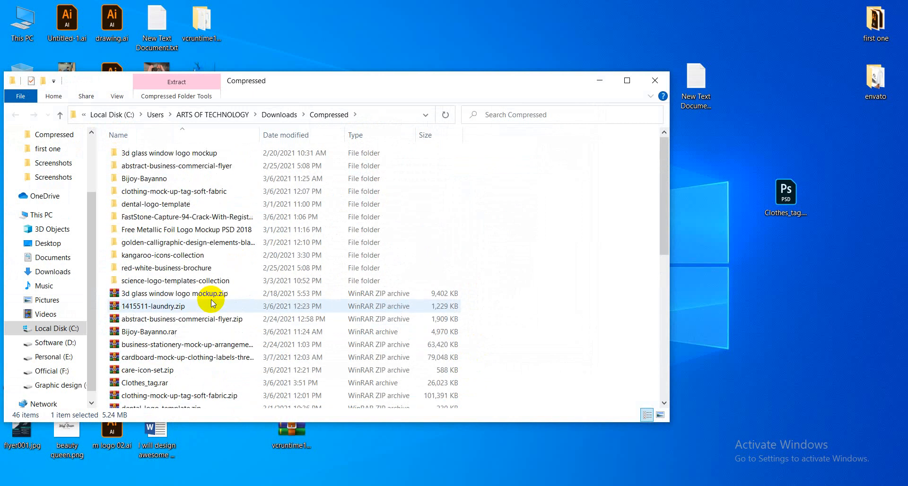
pyautogui.click(143, 240)
pyautogui.doubleClick(144, 242)
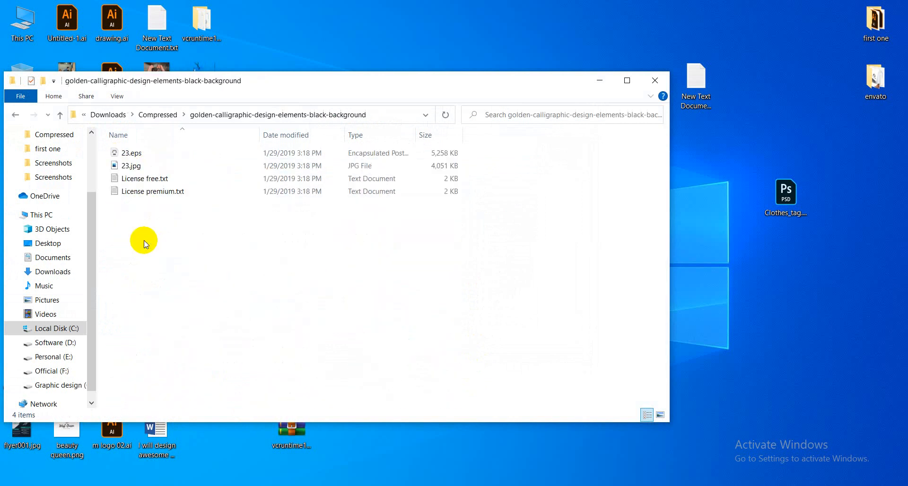
pyautogui.moveTo(126, 153); pyautogui.dragTo(461, 27)
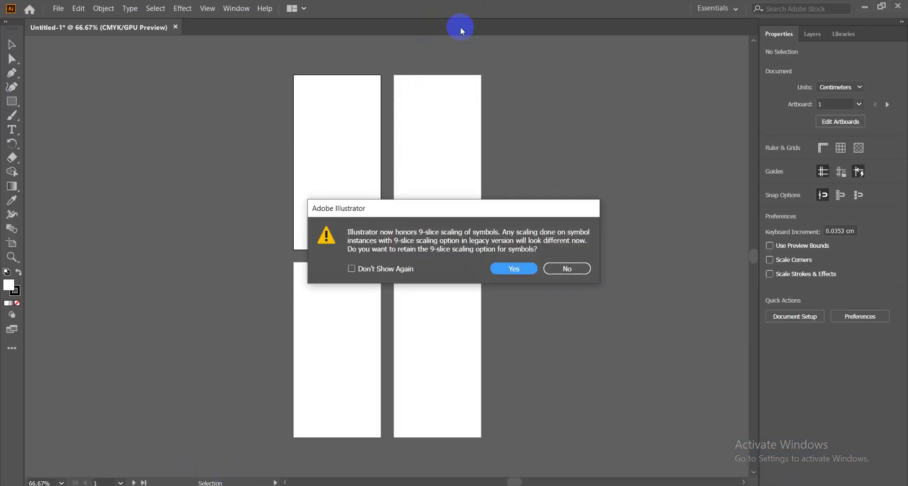
pyautogui.click(515, 268)
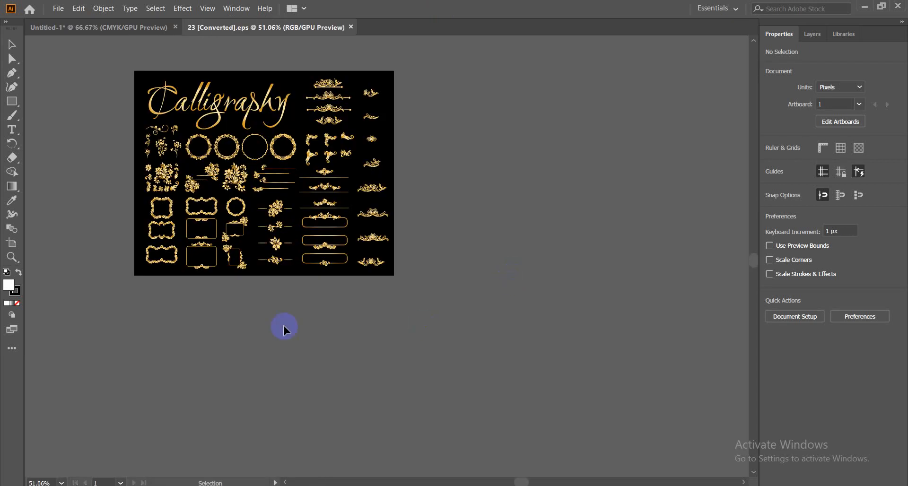
# - Examine the golden frames, corner ornaments, dividers and floral elements across the calligraphy artboard at 200% magnification
pyautogui.hotkey('ctrl', '=')
pyautogui.hotkey('ctrl', '=')
pyautogui.hotkey('ctrl', '=')
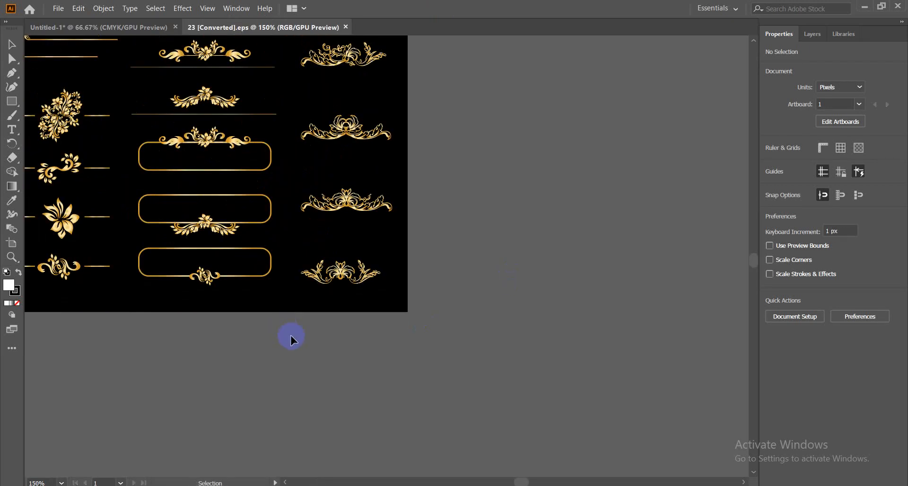
pyautogui.hotkey('ctrl', '=')
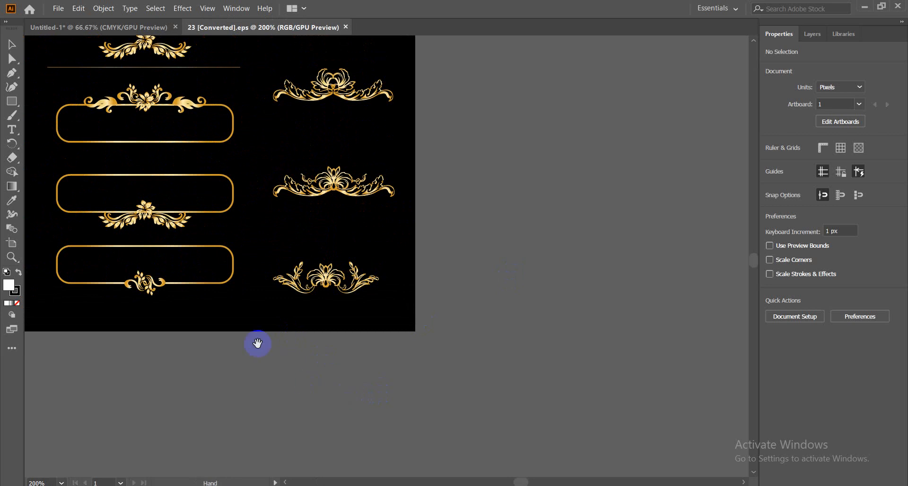
pyautogui.moveTo(208, 273); pyautogui.dragTo(589, 391)
pyautogui.moveTo(152, 227); pyautogui.dragTo(373, 482)
pyautogui.moveTo(504, 361); pyautogui.dragTo(176, 391)
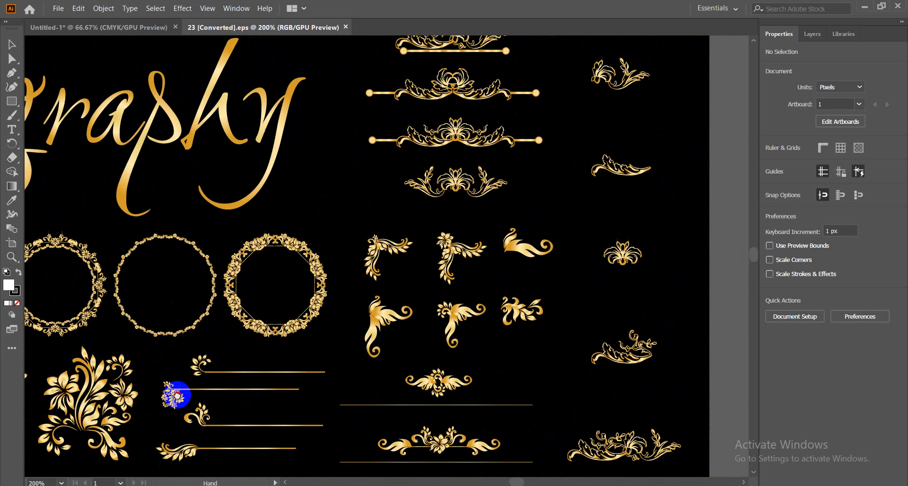
pyautogui.moveTo(569, 326); pyautogui.dragTo(527, 223)
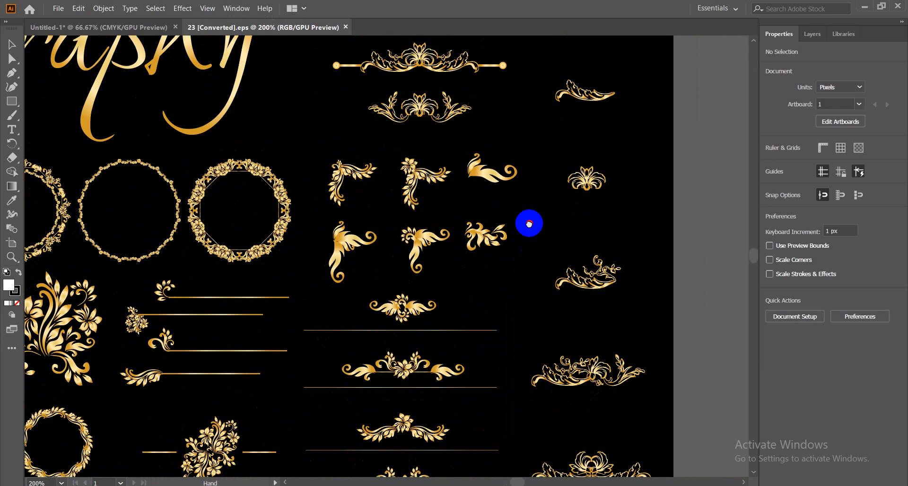
pyautogui.moveTo(520, 346); pyautogui.dragTo(456, 195)
pyautogui.moveTo(385, 318); pyautogui.dragTo(683, 314)
pyautogui.moveTo(324, 382); pyautogui.dragTo(454, 381)
pyautogui.moveTo(296, 169); pyautogui.dragTo(314, 314)
pyautogui.moveTo(424, 181); pyautogui.dragTo(44, 255)
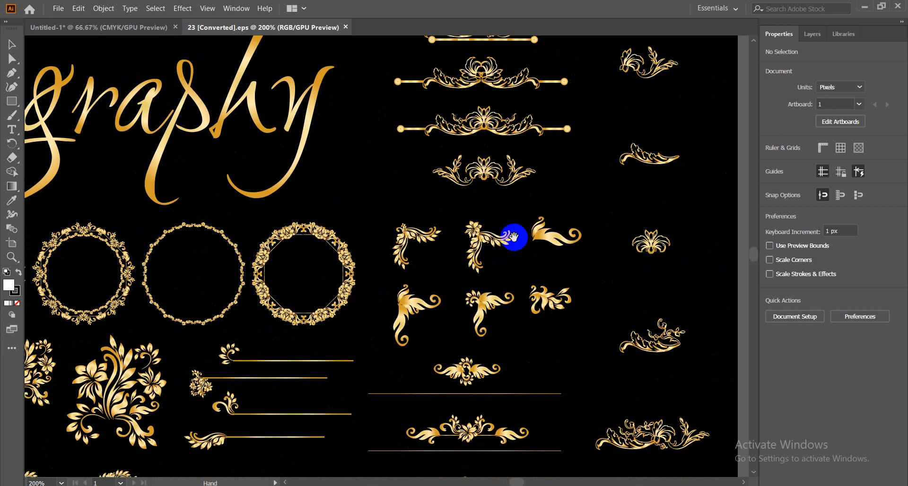
pyautogui.moveTo(512, 237); pyautogui.dragTo(304, 123)
pyautogui.moveTo(310, 305); pyautogui.dragTo(405, 183)
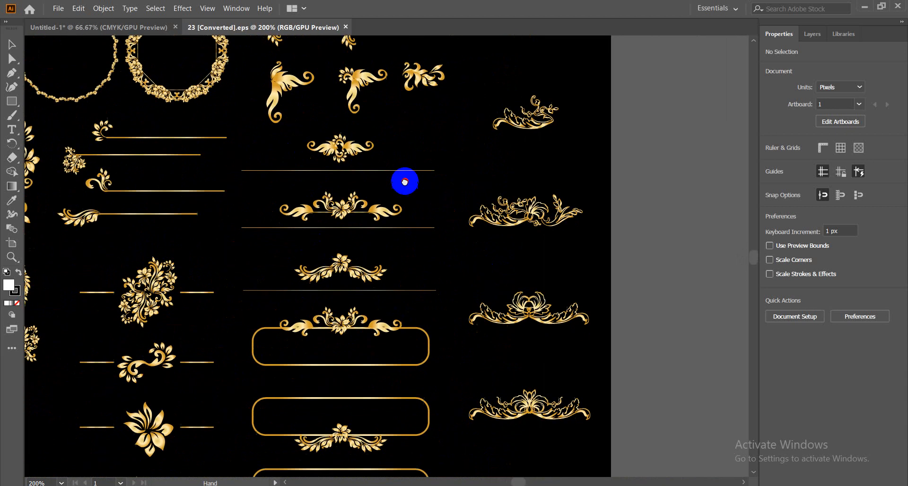
# - Ungroup the column of golden dividers and rounded frames on the calligraphy artboard
pyautogui.moveTo(294, 330); pyautogui.dragTo(372, 242)
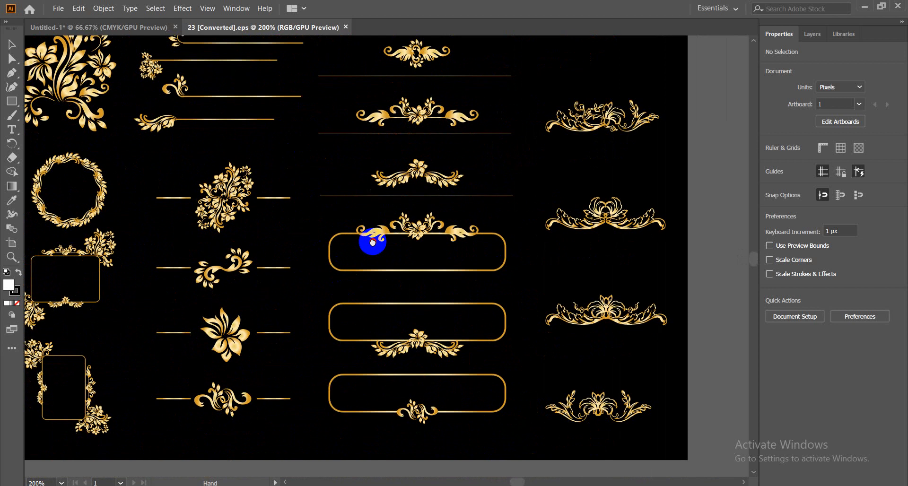
pyautogui.click(418, 231)
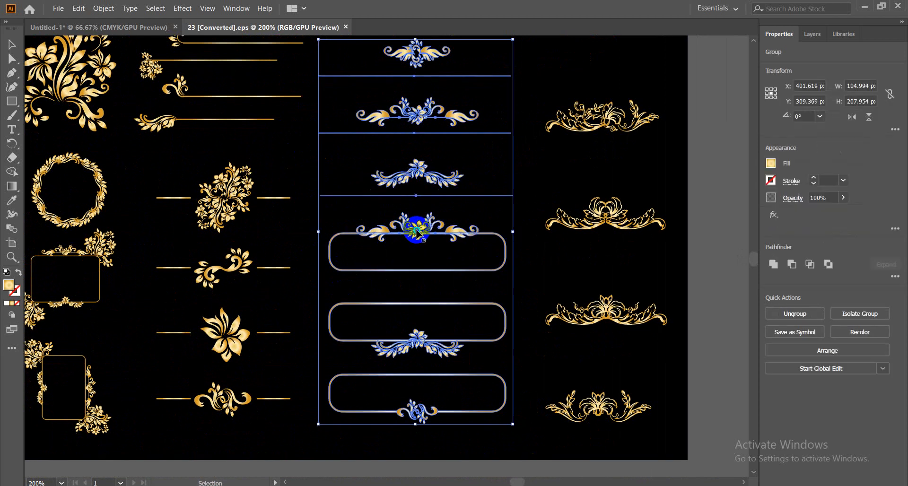
pyautogui.rightClick(417, 231)
pyautogui.click(447, 316)
pyautogui.click(652, 365)
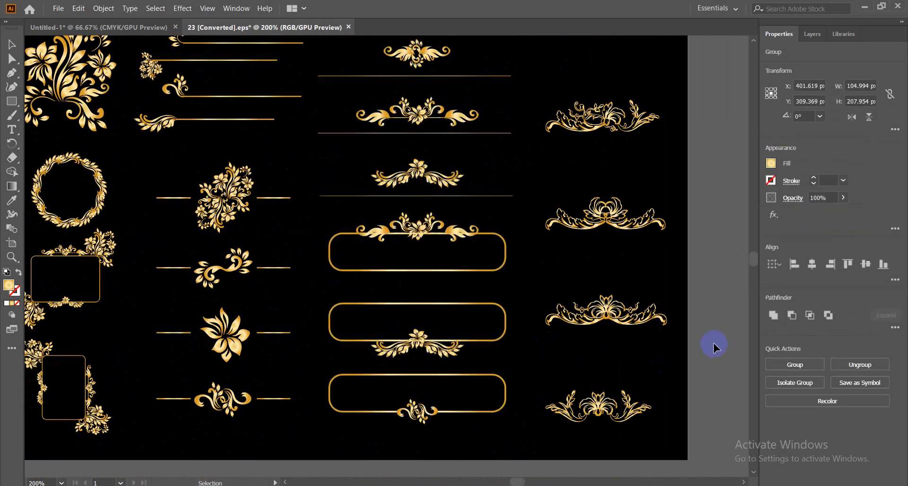
# - Copy the rounded frame with the floral ornament on its upper edge into the Untitled-1 document
pyautogui.click(429, 349)
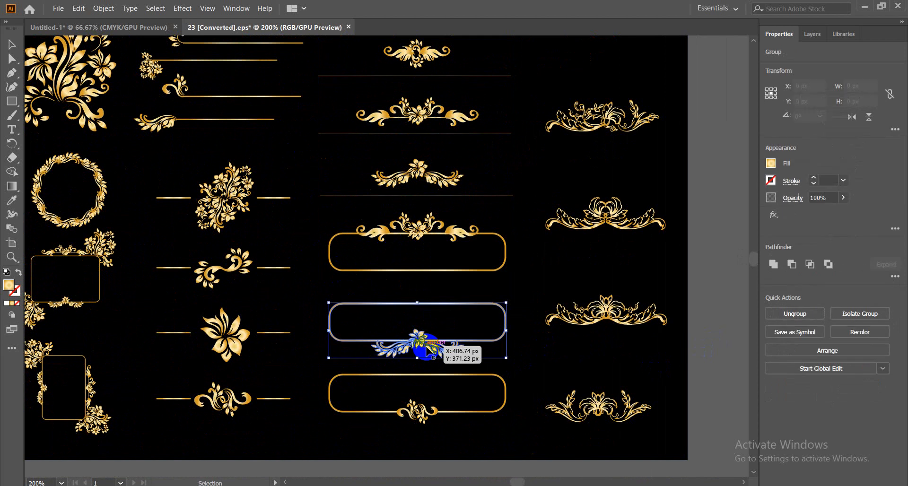
pyautogui.click(411, 229)
pyautogui.press('a')
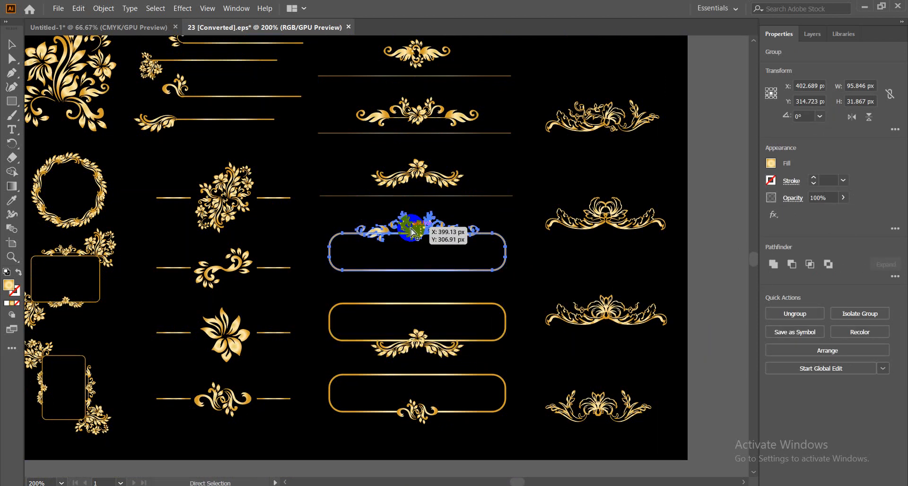
pyautogui.press('v')
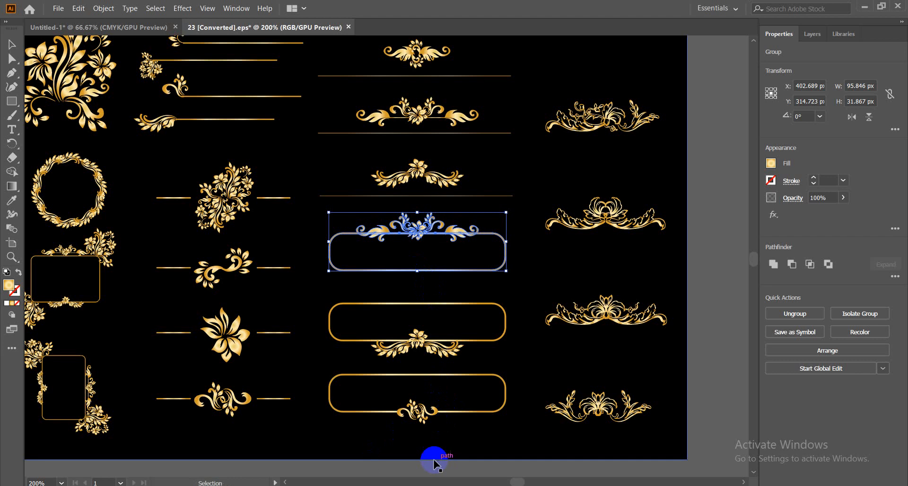
pyautogui.click(139, 27)
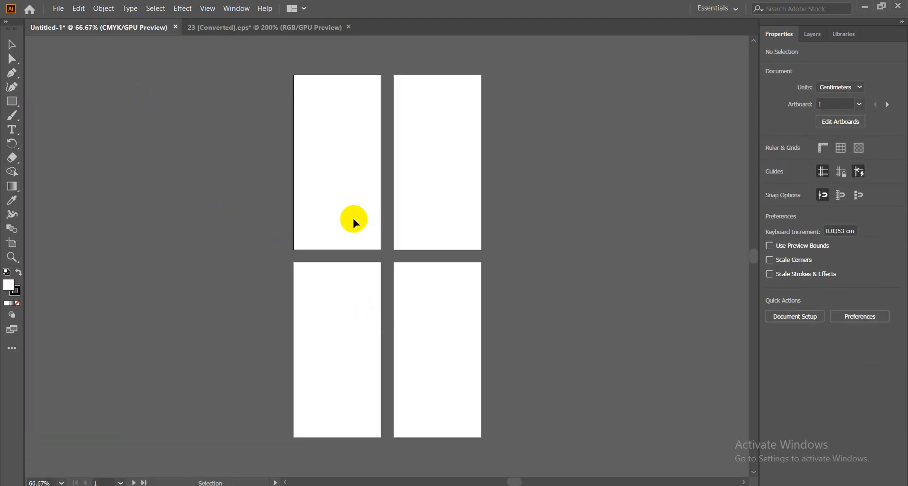
pyautogui.hotkey('ctrl', 'v')
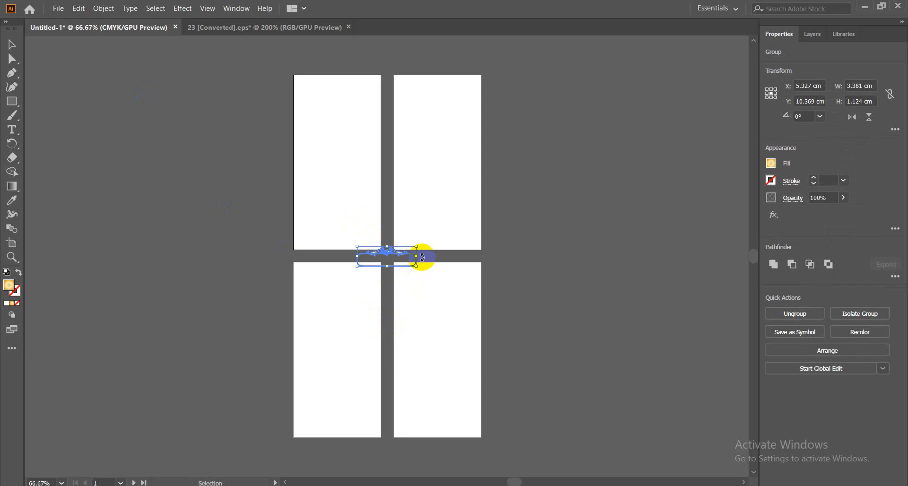
# - Rotate the pasted golden frame 90° so it stands upright, and place it enlarged beside the first artboard
pyautogui.moveTo(423, 258); pyautogui.dragTo(375, 186)
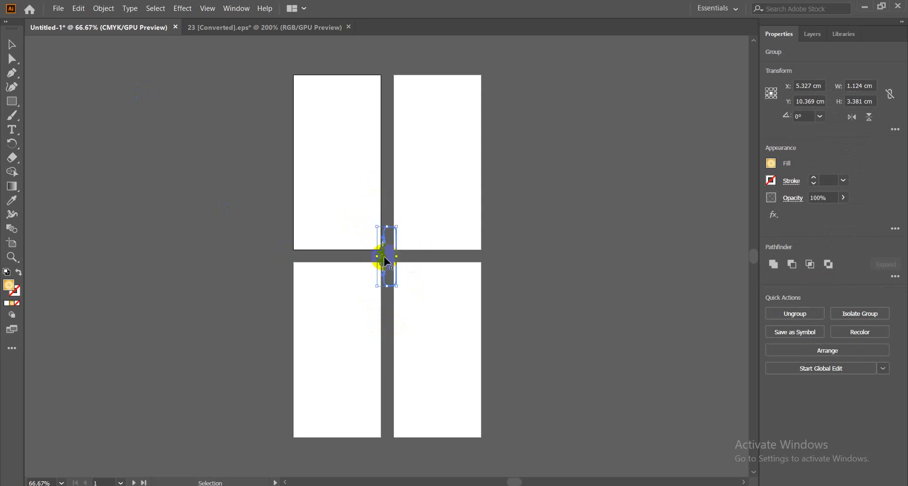
pyautogui.moveTo(387, 262); pyautogui.dragTo(333, 188)
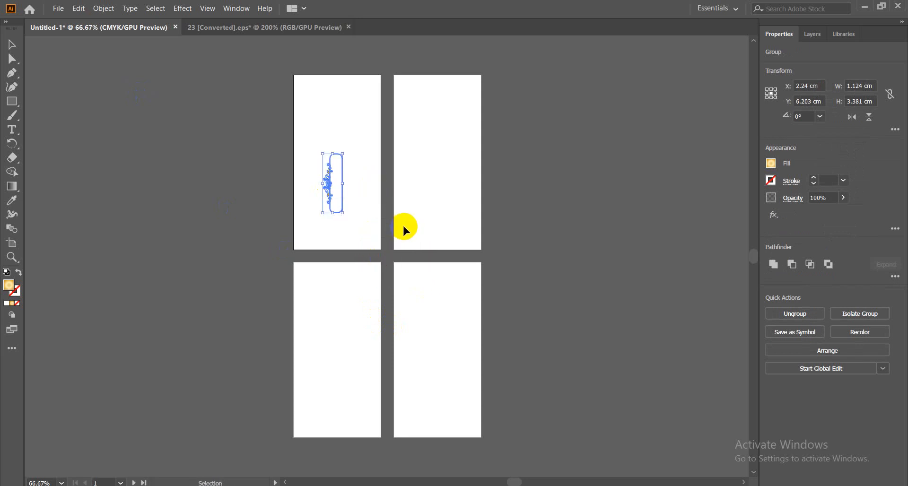
pyautogui.hotkey('ctrl', '=')
pyautogui.hotkey('ctrl', '=')
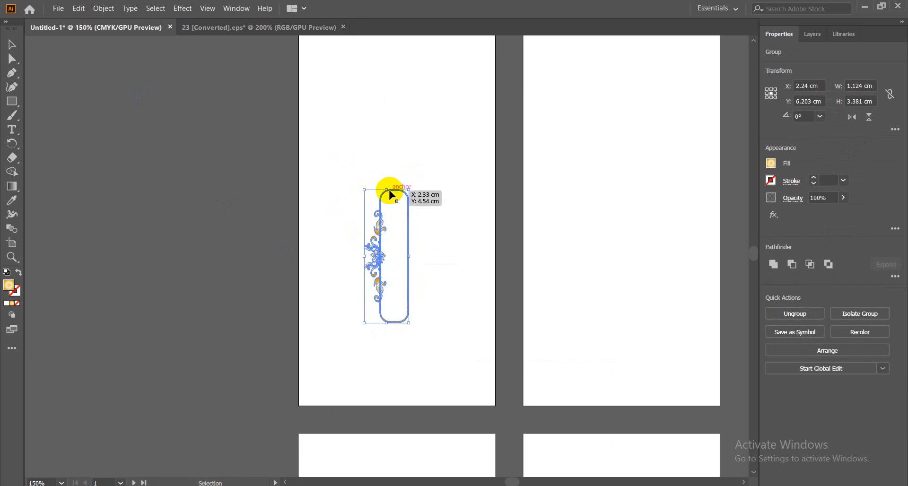
pyautogui.moveTo(386, 190); pyautogui.dragTo(389, 147)
pyautogui.moveTo(374, 258); pyautogui.dragTo(148, 194)
pyautogui.click(222, 220)
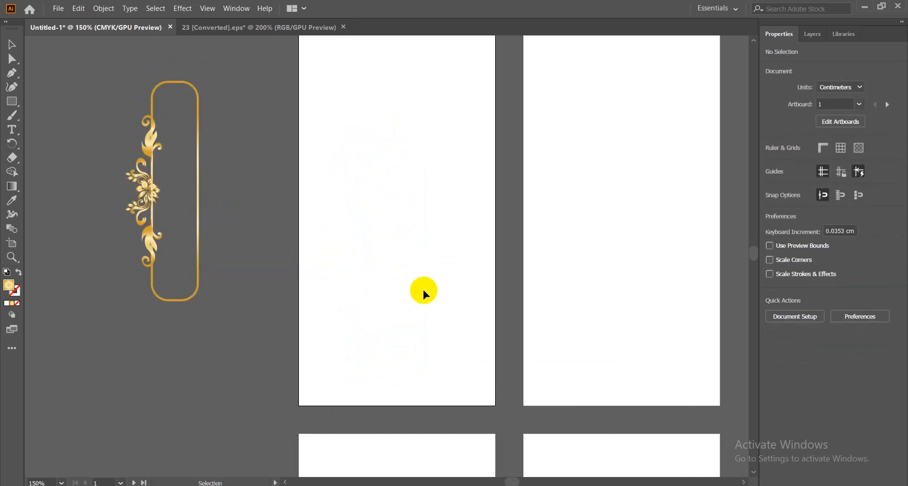
pyautogui.hotkey('ctrl', '-')
pyautogui.hotkey('ctrl', '-')
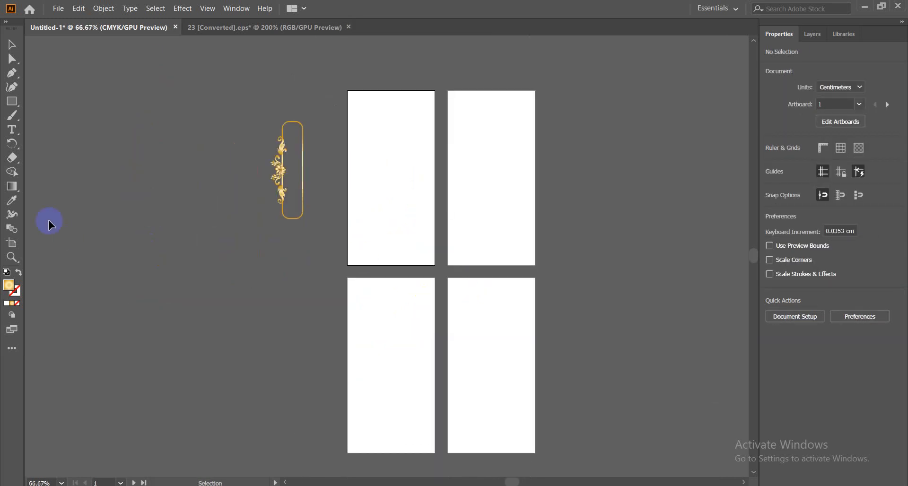
# - Cover the first artboard with a 5 × 10 cm rectangle and fill it with black, 000000
pyautogui.click(11, 100)
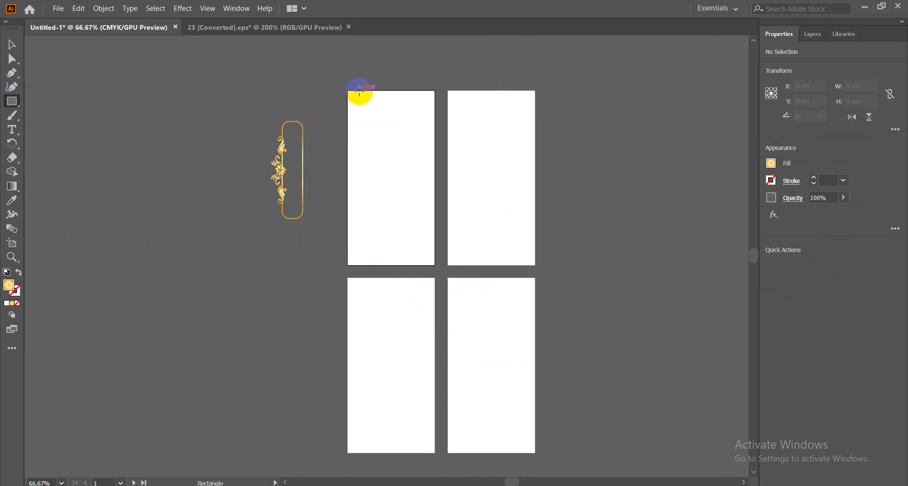
pyautogui.moveTo(347, 91); pyautogui.dragTo(433, 267)
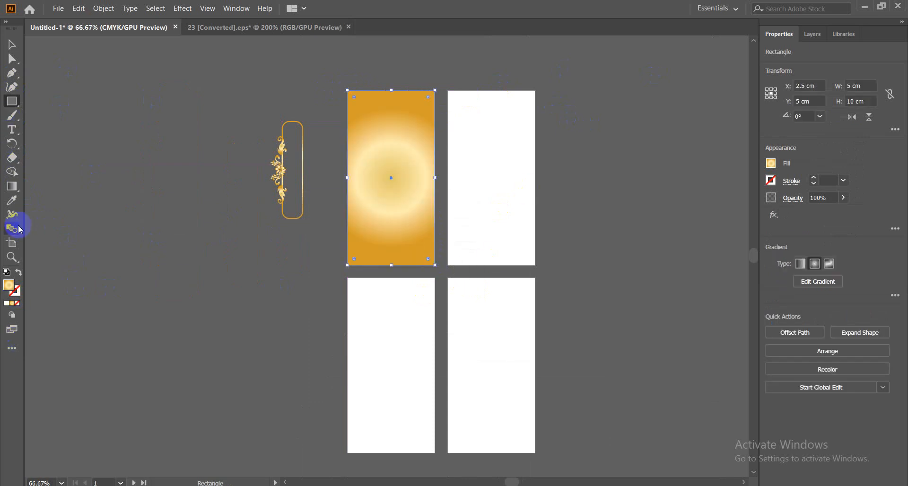
pyautogui.click(152, 230)
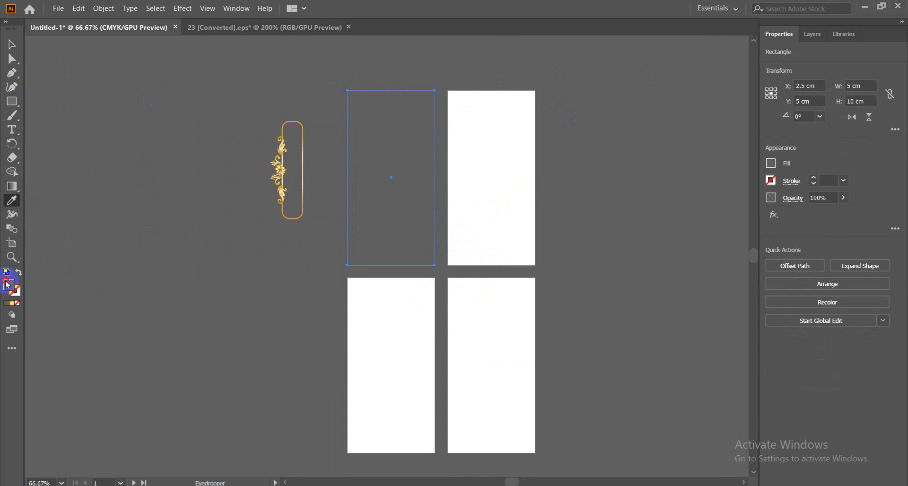
pyautogui.doubleClick(8, 285)
pyautogui.moveTo(385, 279); pyautogui.dragTo(323, 302)
pyautogui.click(579, 175)
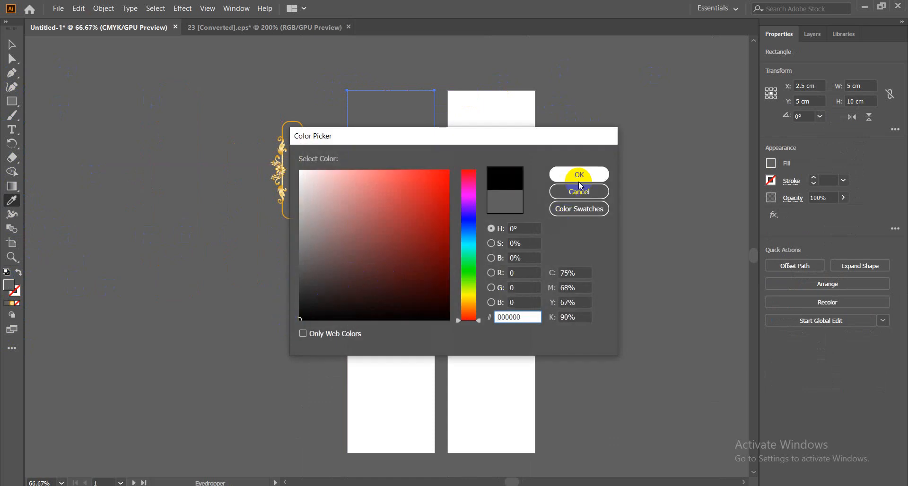
pyautogui.click(381, 280)
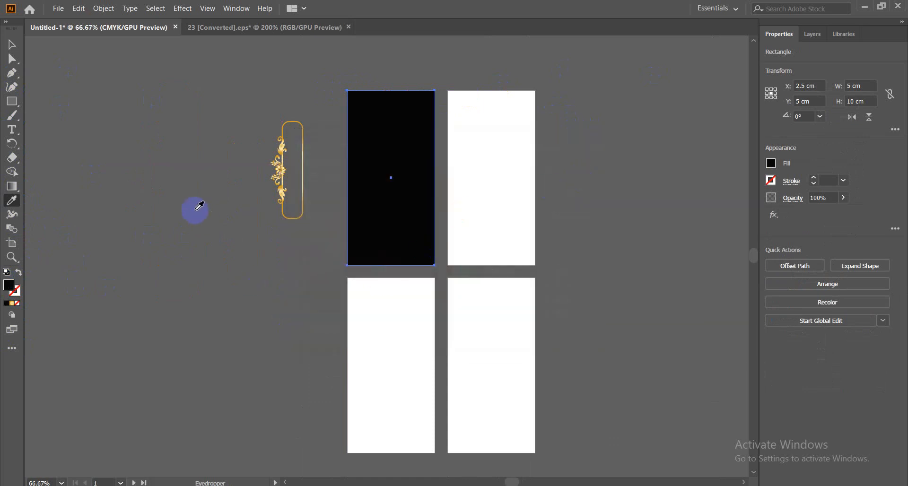
pyautogui.click(12, 44)
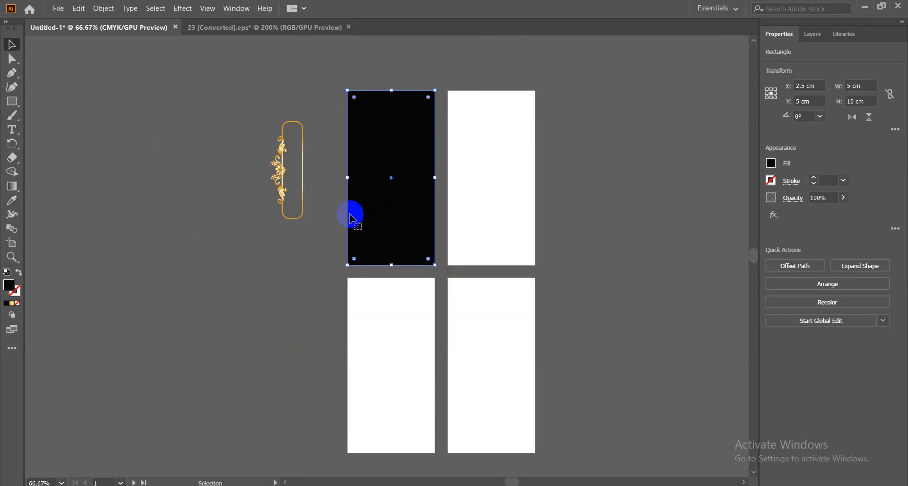
pyautogui.click(262, 267)
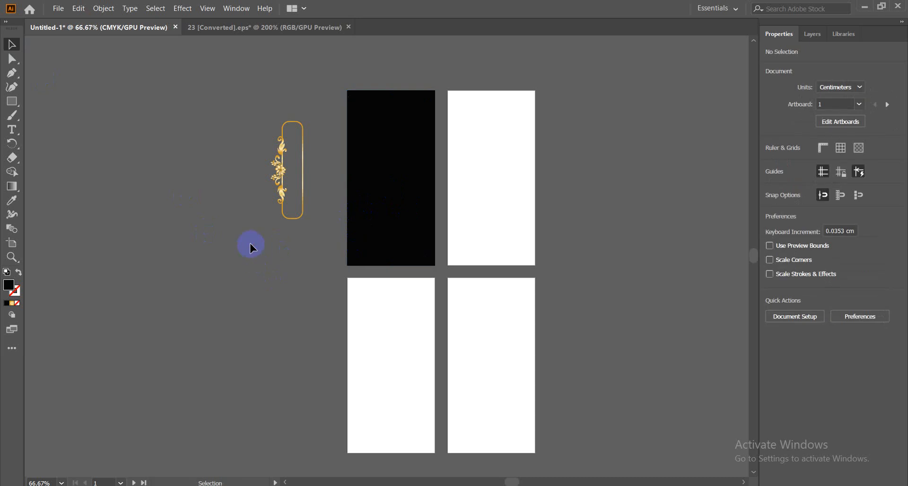
# - Add the text "Arowa" on the empty canvas below the golden frame
pyautogui.hotkey('ctrl', '+')
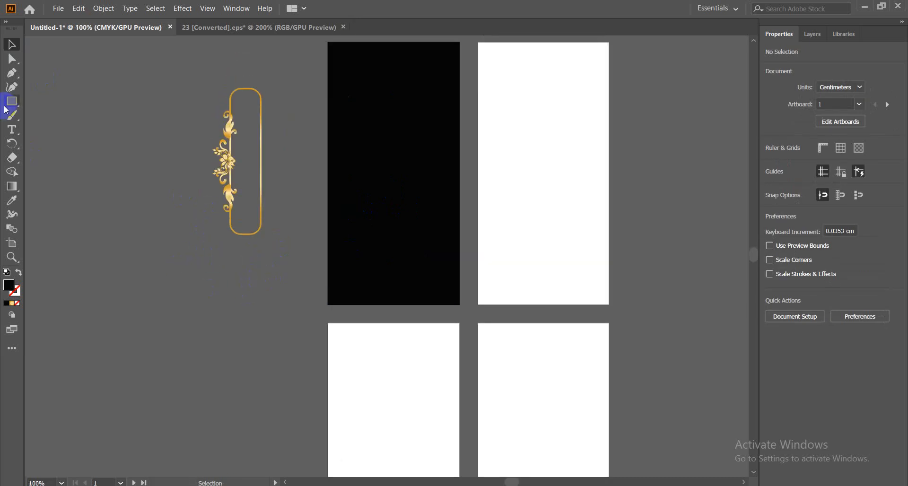
pyautogui.click(17, 125)
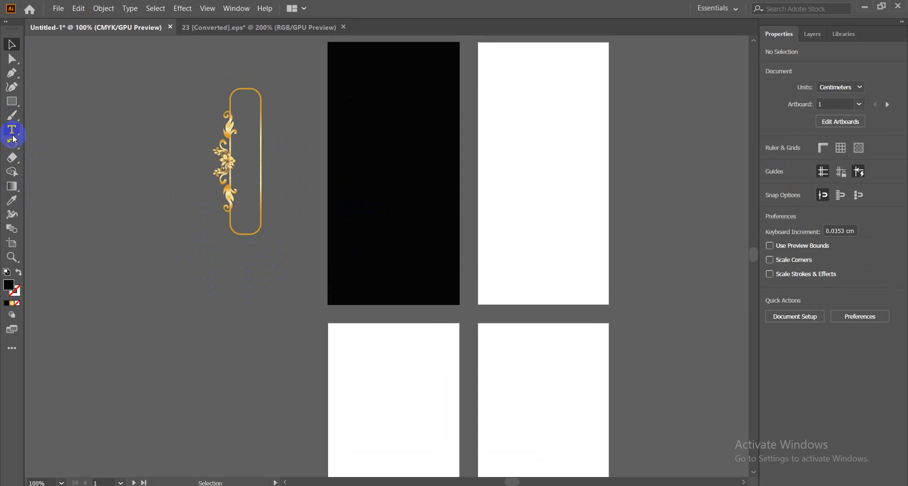
pyautogui.click(136, 308)
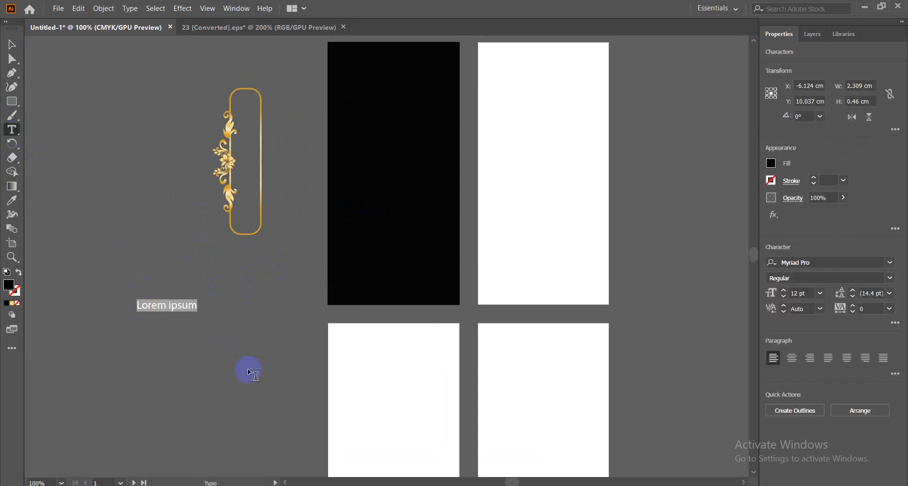
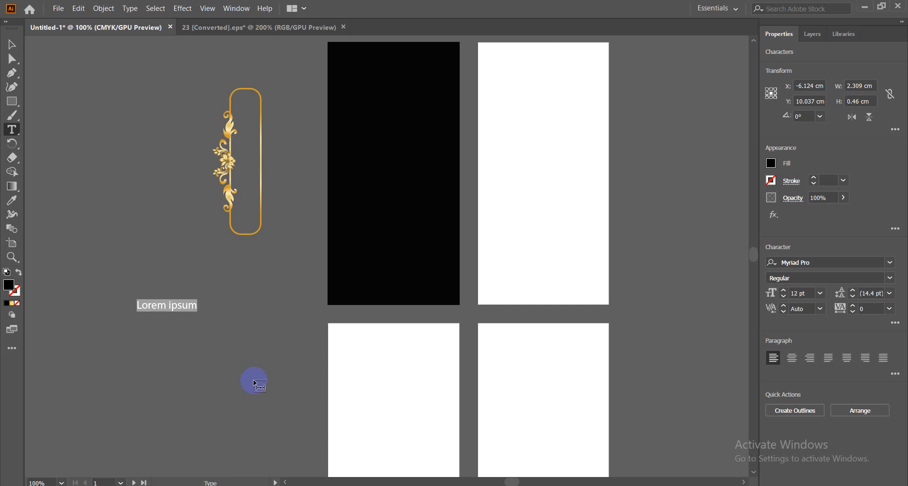
pyautogui.write('C')
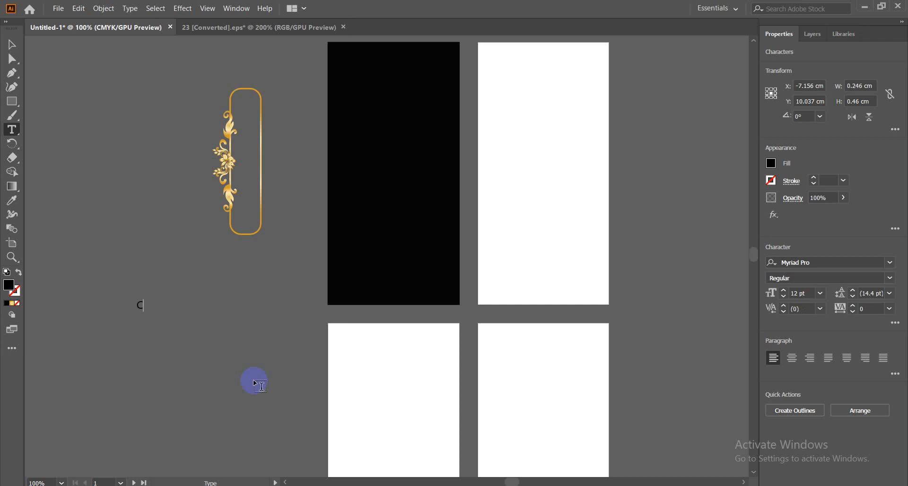
pyautogui.write('la')
pyautogui.press('BackSpace')
pyautogui.press('BackSpace')
pyautogui.press('BackSpace')
pyautogui.write('Aarowa')
pyautogui.click(151, 305)
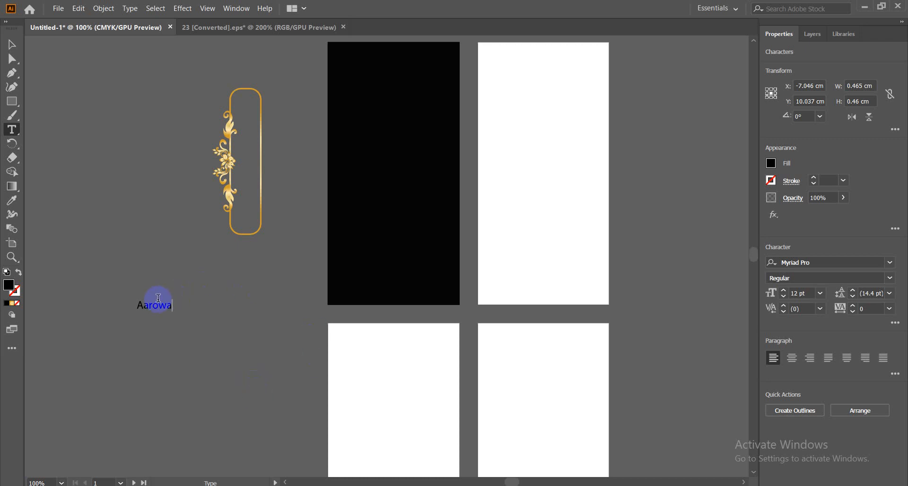
pyautogui.press('BackSpace')
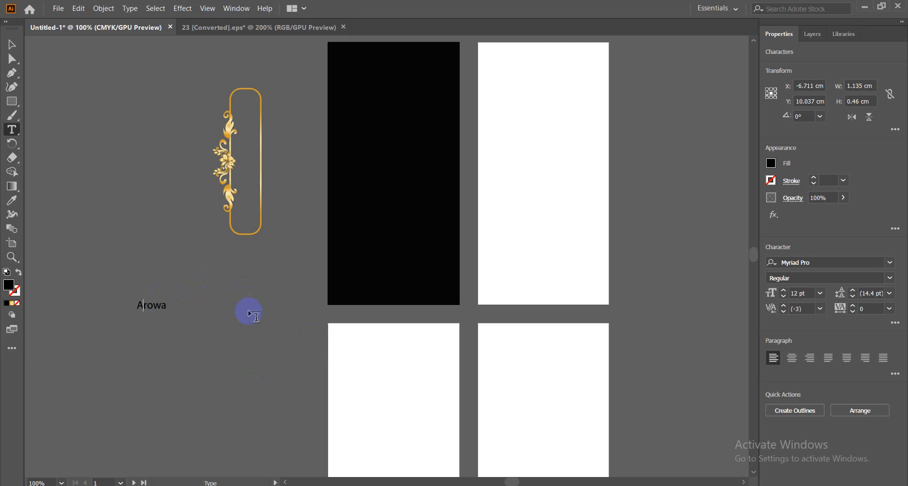
pyautogui.click(11, 45)
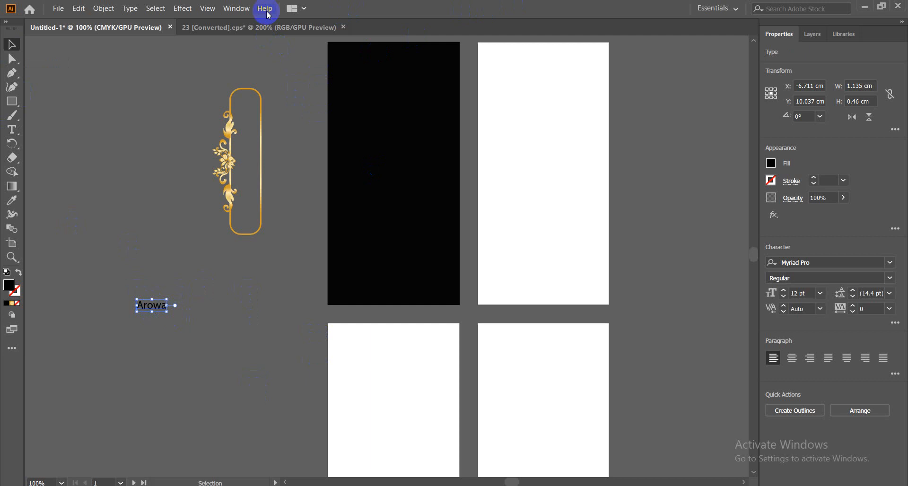
# - Show the Control bar and set the Arowa text's font to Old English Text MT
pyautogui.click(245, 13)
pyautogui.moveTo(319, 69)
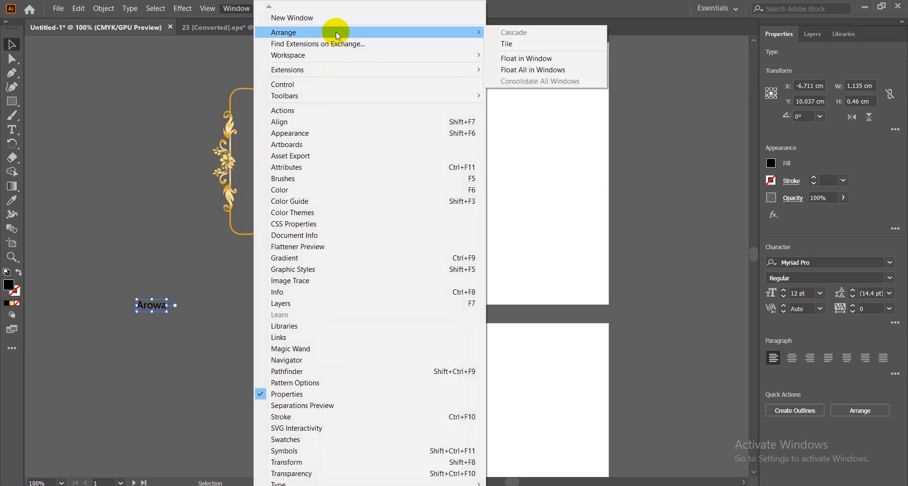
pyautogui.click(263, 85)
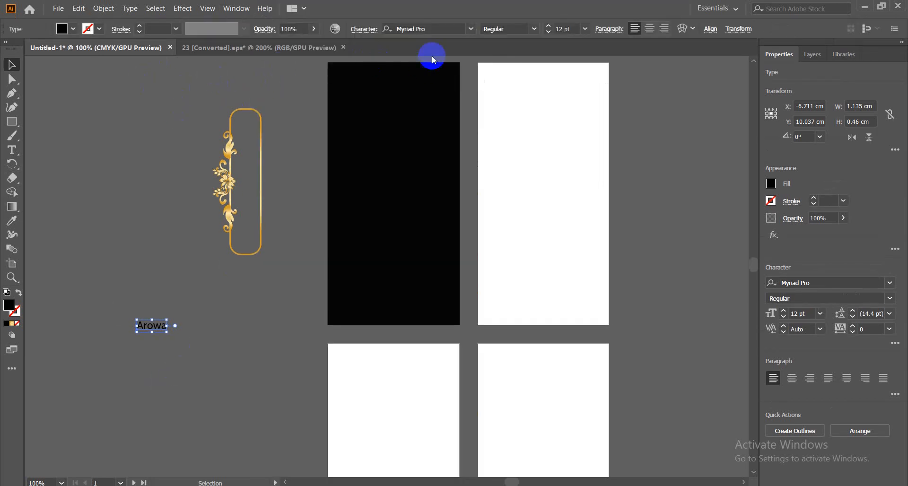
pyautogui.click(442, 29)
pyautogui.click(472, 29)
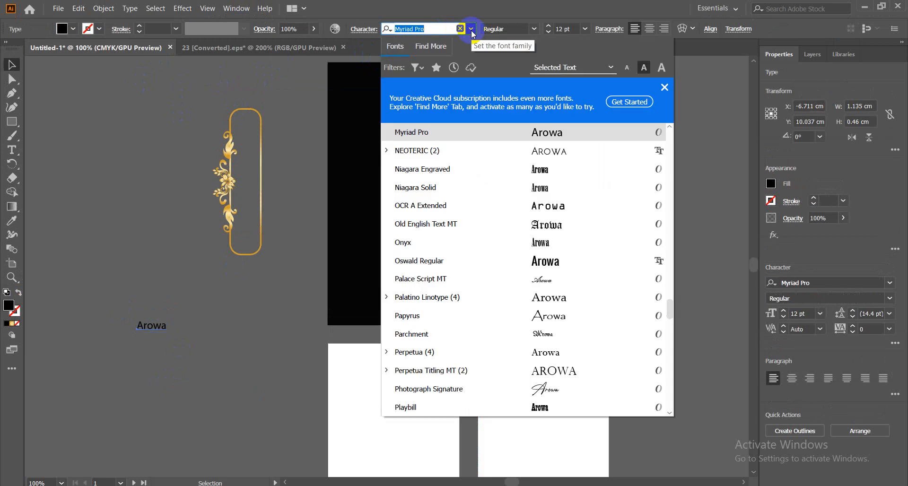
pyautogui.click(554, 227)
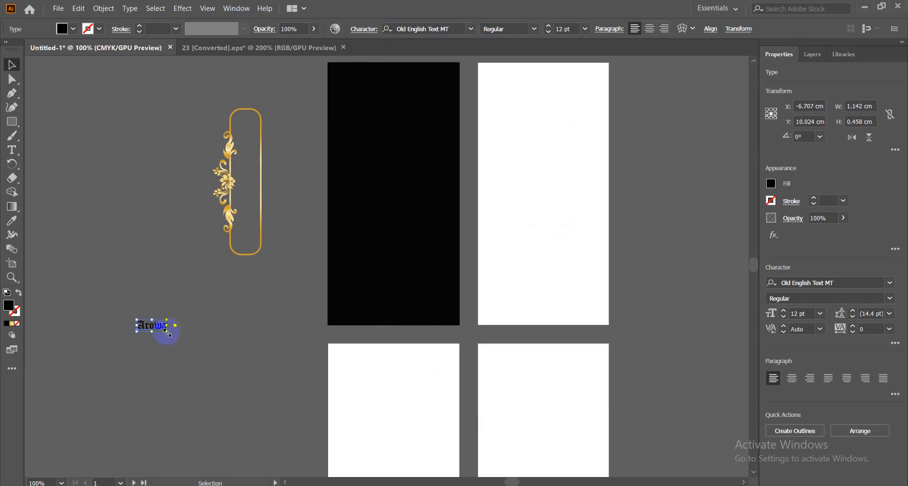
# - Enlarge the Arowa text to about 48.74 pt
pyautogui.moveTo(167, 329); pyautogui.dragTo(223, 390)
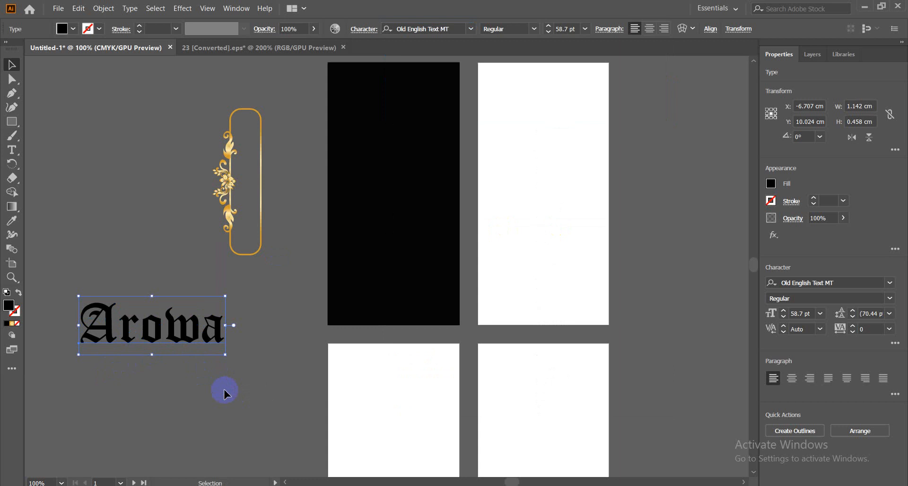
pyautogui.click(169, 382)
pyautogui.click(218, 333)
pyautogui.moveTo(227, 326); pyautogui.dragTo(212, 326)
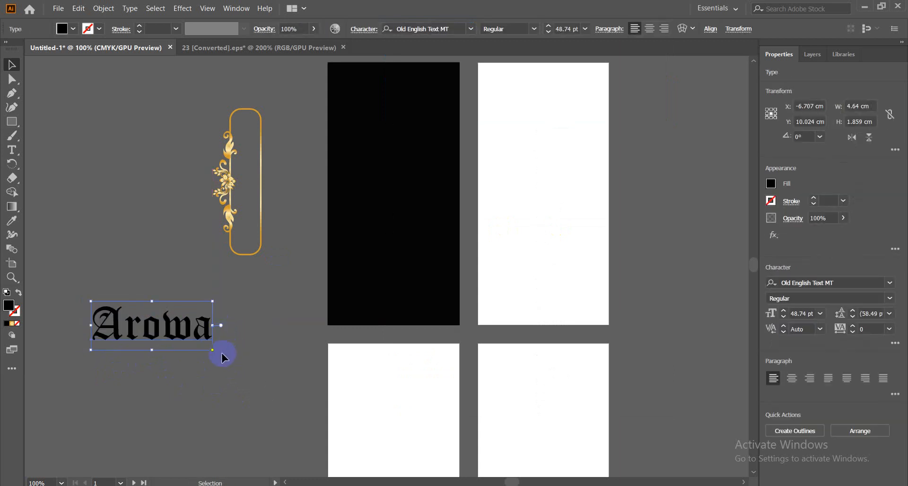
pyautogui.click(215, 358)
# - Duplicate the Arowa text just below the original and replace the copy's wording with "Fashion"
pyautogui.moveTo(153, 337); pyautogui.dragTo(158, 391)
pyautogui.doubleClick(194, 390)
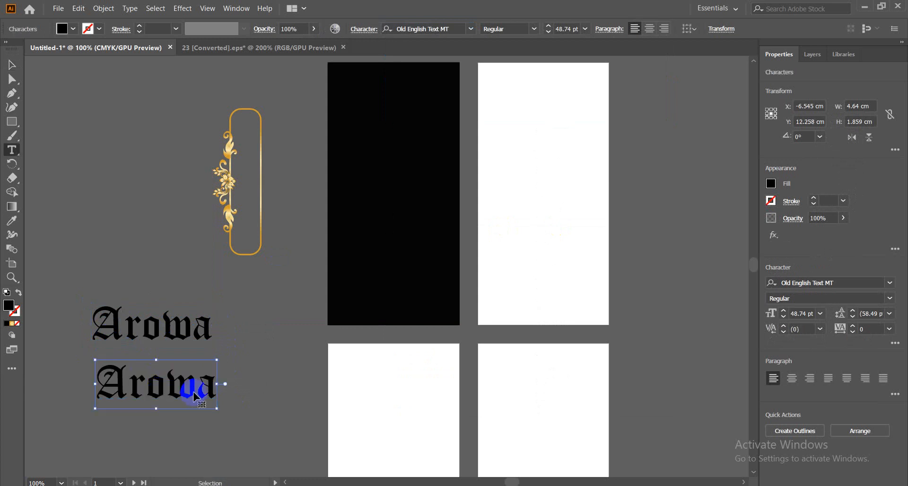
pyautogui.hotkey('ctrl', 'a')
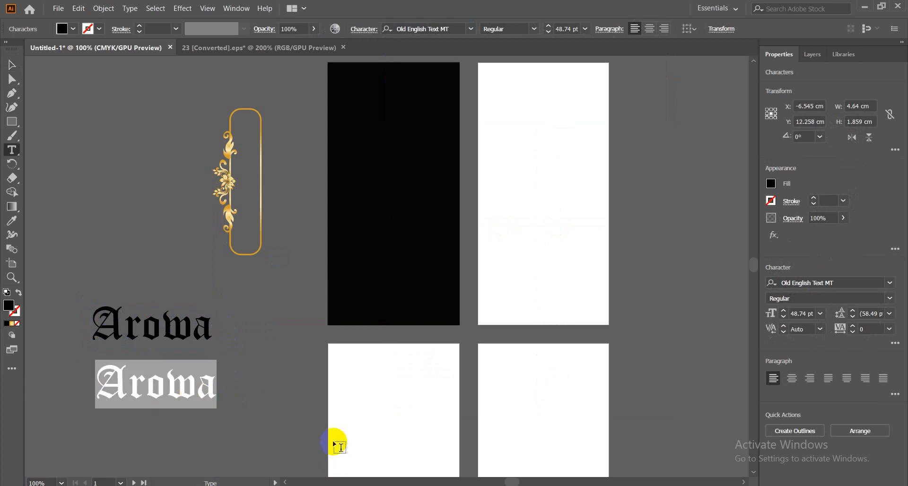
pyautogui.write('Fashio')
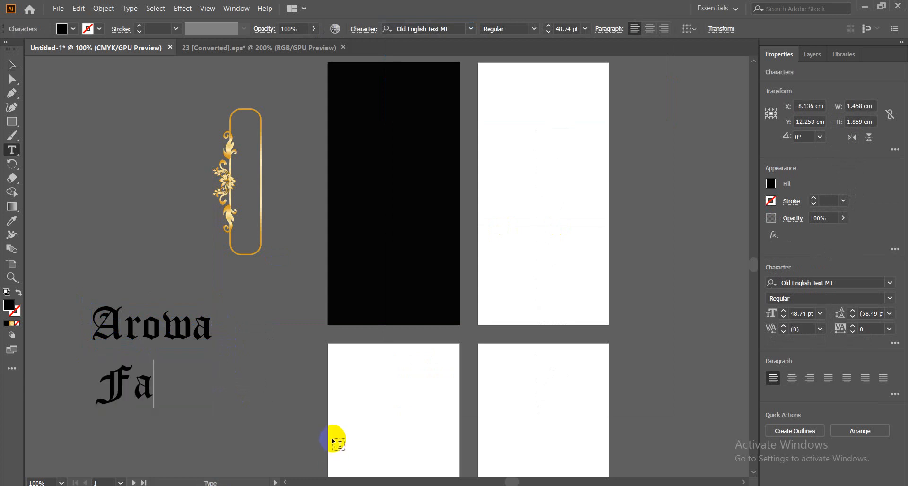
pyautogui.write('n')
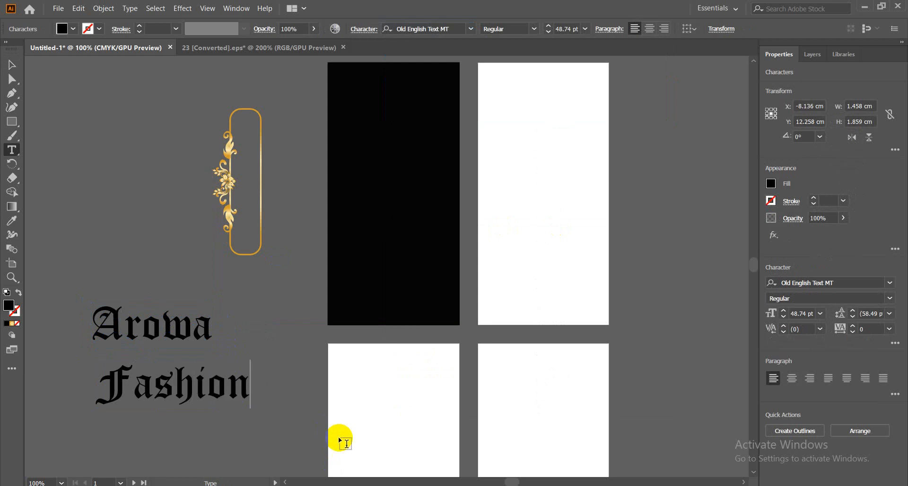
pyautogui.click(12, 65)
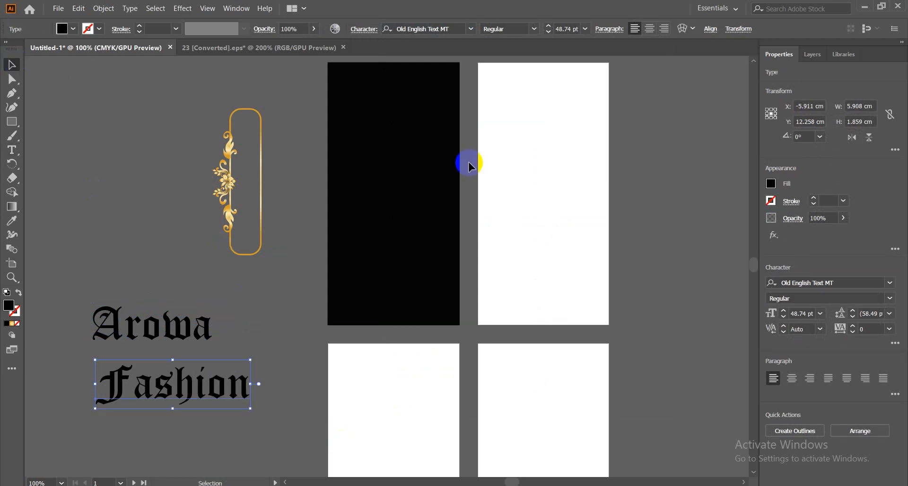
# - Set the Fashion text's font to Authentic Signature, shrink it to about 29.8 pt and place it beneath the end of Arowa
pyautogui.click(472, 29)
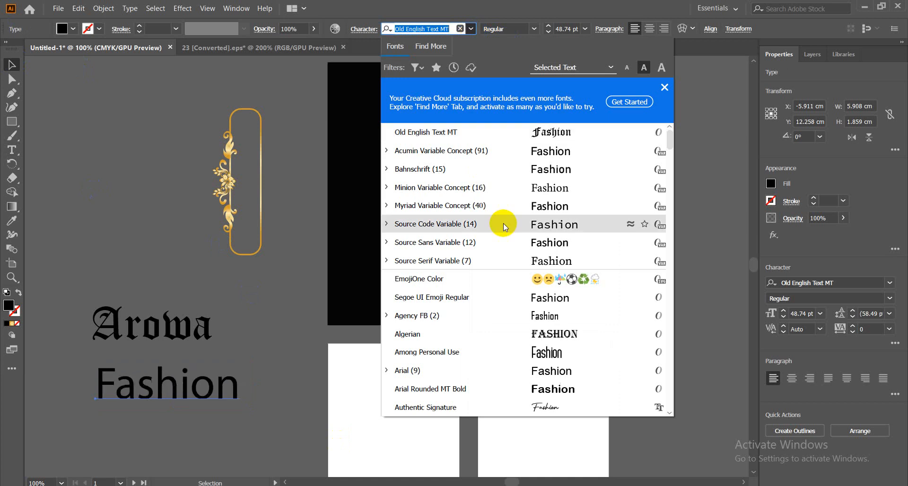
pyautogui.scroll(-1, 577, 241)
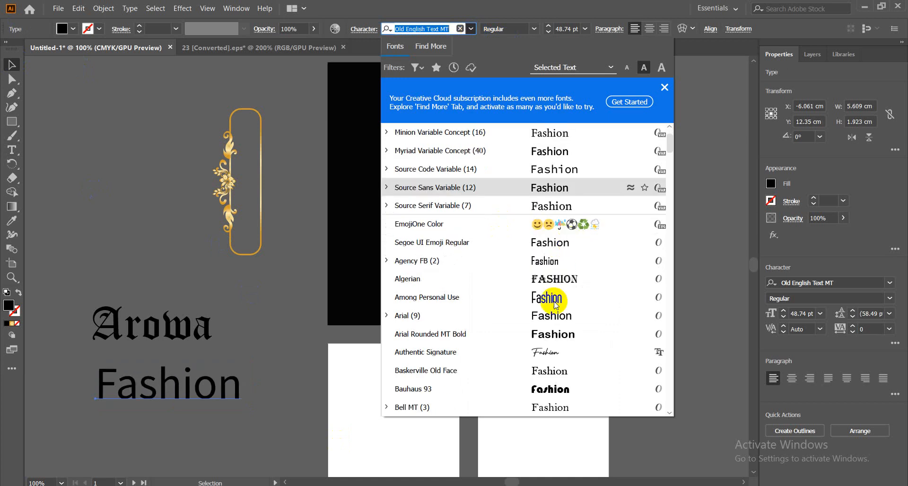
pyautogui.click(545, 353)
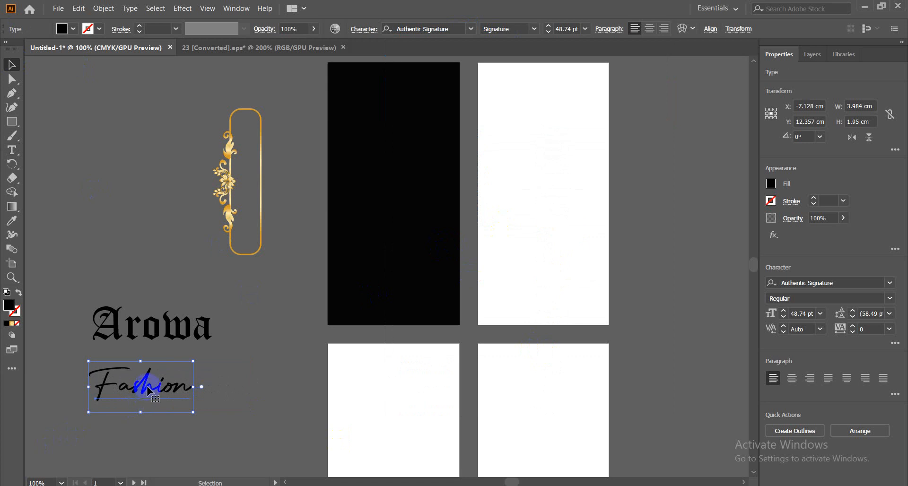
pyautogui.moveTo(148, 391); pyautogui.dragTo(186, 365)
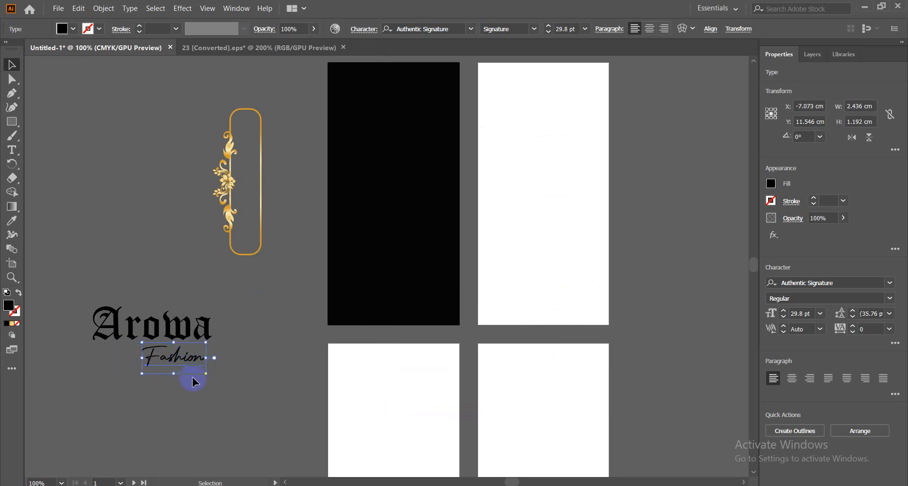
# - Rotate the golden frame 90° clockwise so its ornament is on top, and enlarge it to about 6.4 × 2.1 cm above the text
pyautogui.moveTo(144, 64); pyautogui.dragTo(263, 249)
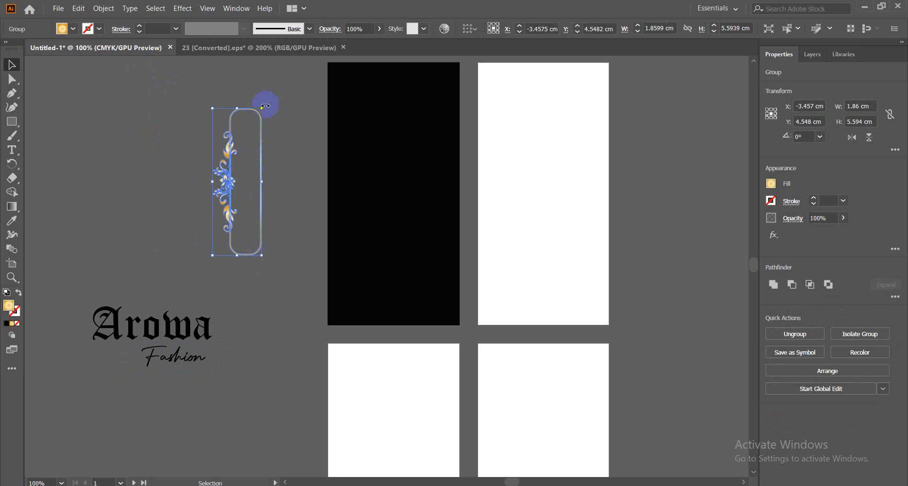
pyautogui.moveTo(265, 106); pyautogui.dragTo(276, 204)
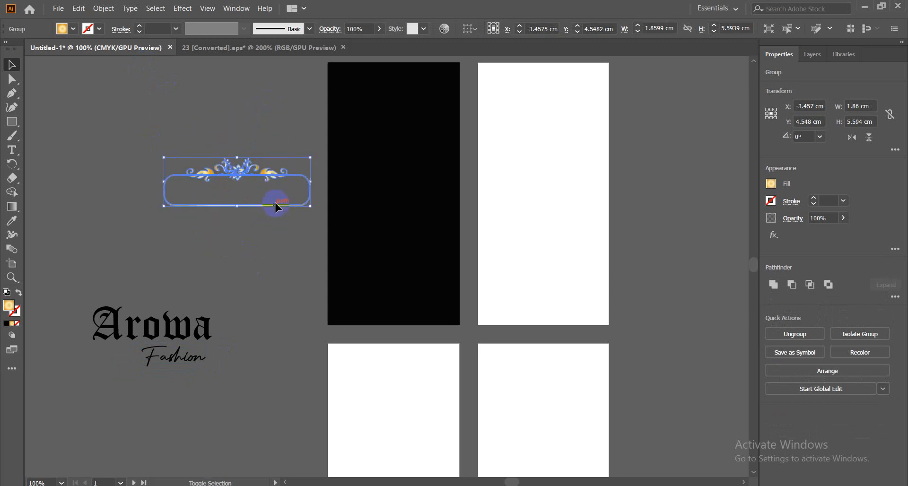
pyautogui.click(252, 256)
pyautogui.click(305, 189)
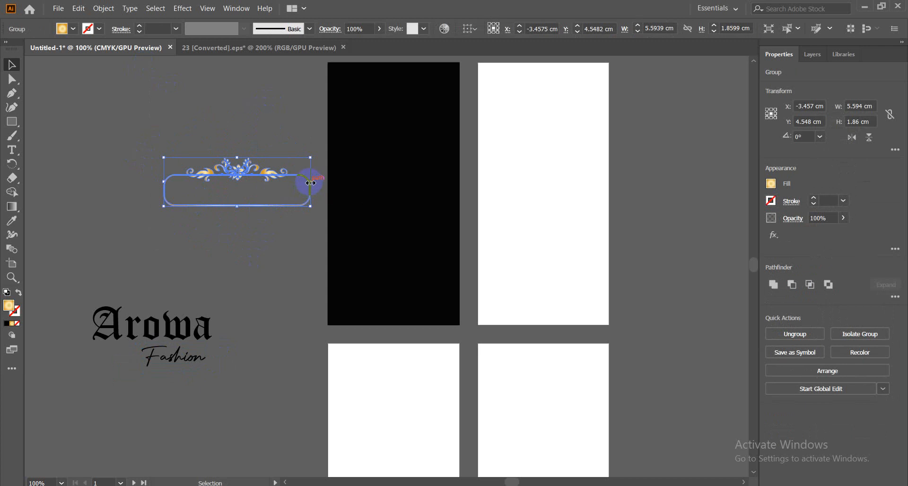
pyautogui.moveTo(311, 182); pyautogui.dragTo(321, 182)
pyautogui.moveTo(239, 172); pyautogui.dragTo(191, 163)
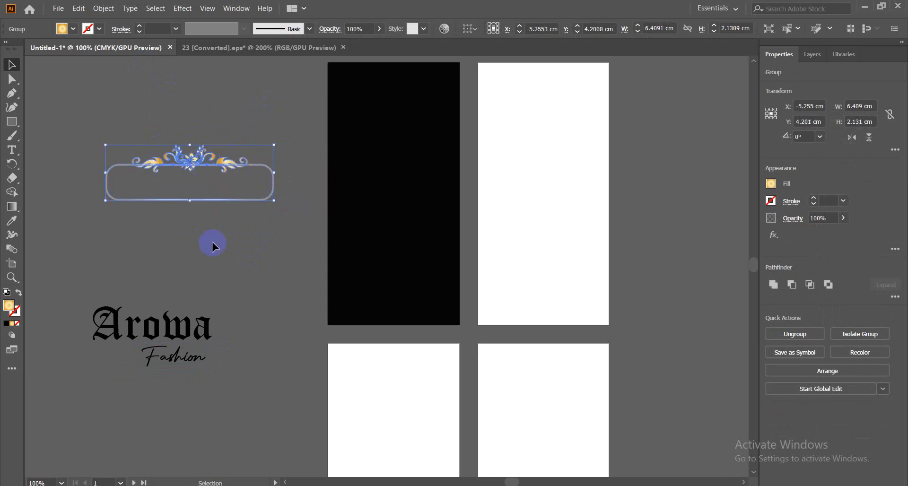
# - Shrink the Arowa text to about 35.35 pt and position it inside the golden frame at its left end
pyautogui.click(212, 243)
pyautogui.moveTo(214, 312); pyautogui.dragTo(226, 187)
pyautogui.click(223, 238)
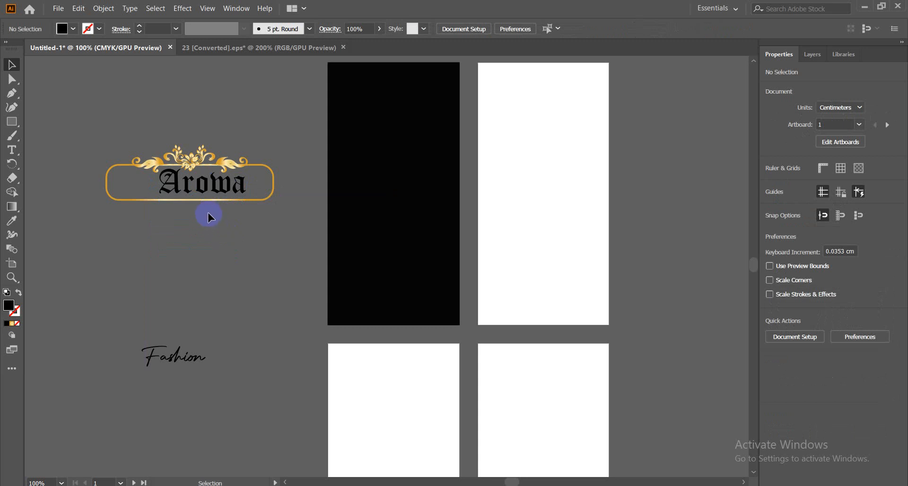
pyautogui.click(189, 186)
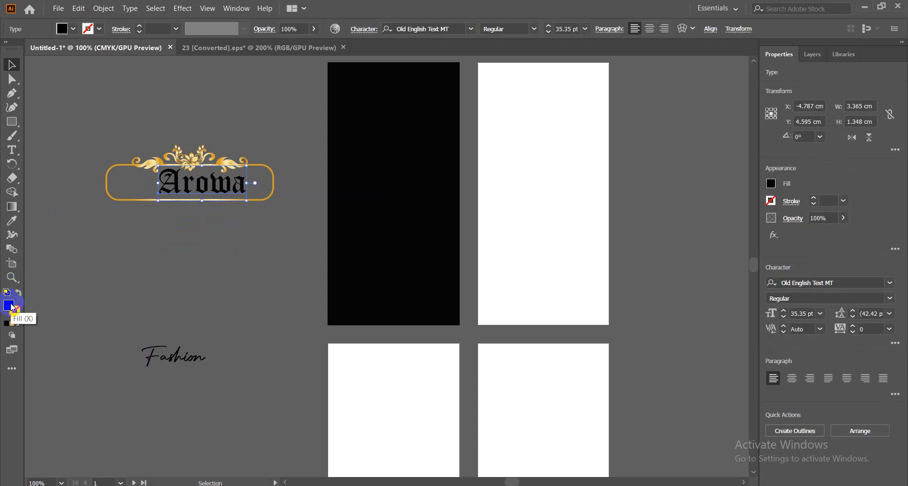
pyautogui.click(167, 287)
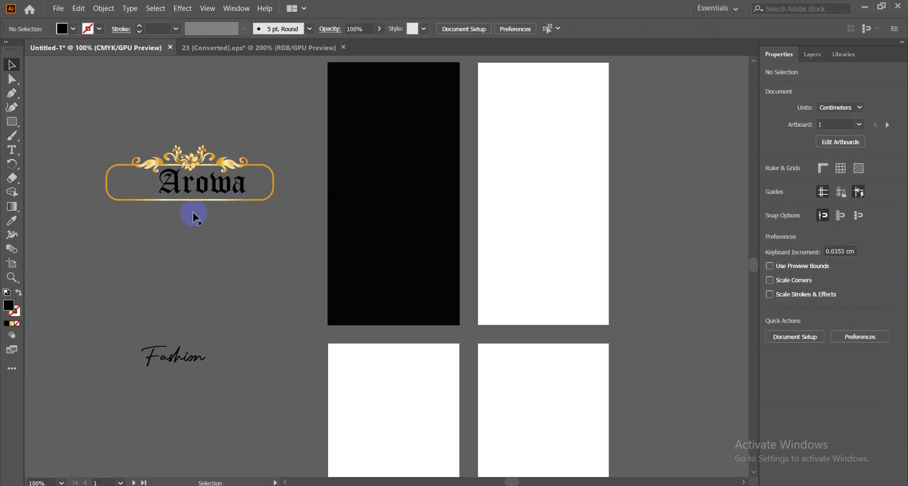
pyautogui.click(199, 188)
pyautogui.moveTo(199, 189); pyautogui.dragTo(154, 189)
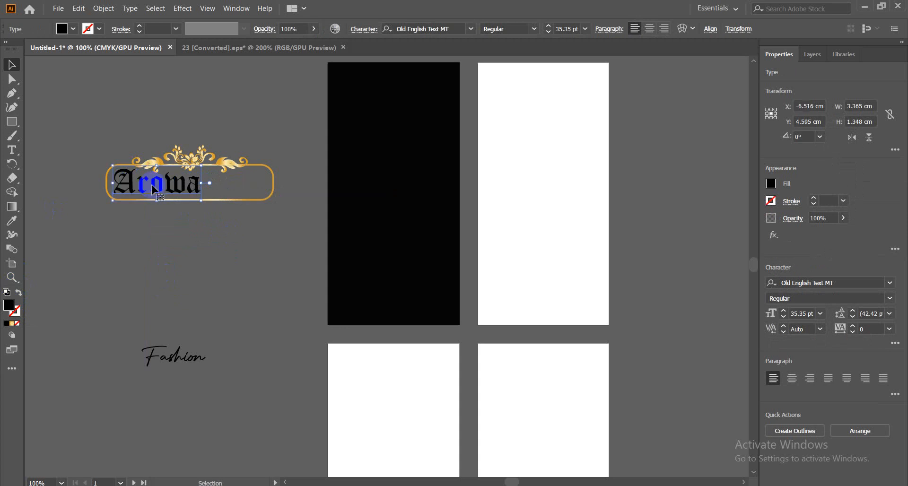
pyautogui.click(205, 251)
# - Place the Fashion text inside the frame to the right of Arowa, scaled to about 26.23 pt, and nudge it slightly upward
pyautogui.click(190, 352)
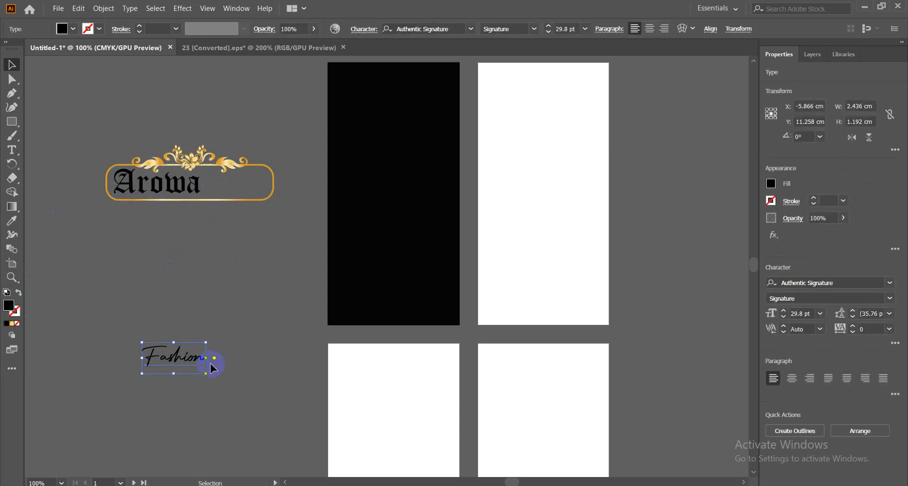
pyautogui.moveTo(208, 359); pyautogui.dragTo(263, 188)
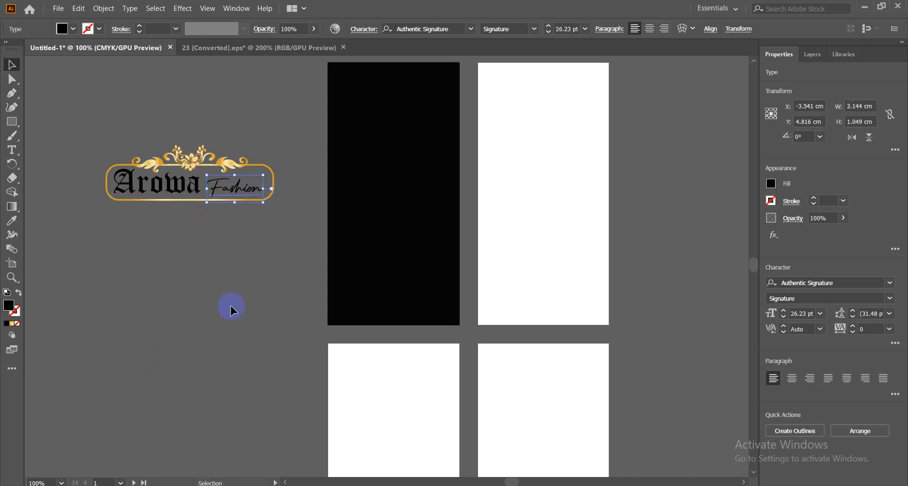
pyautogui.press('Up')
pyautogui.press('Up')
pyautogui.press('Up')
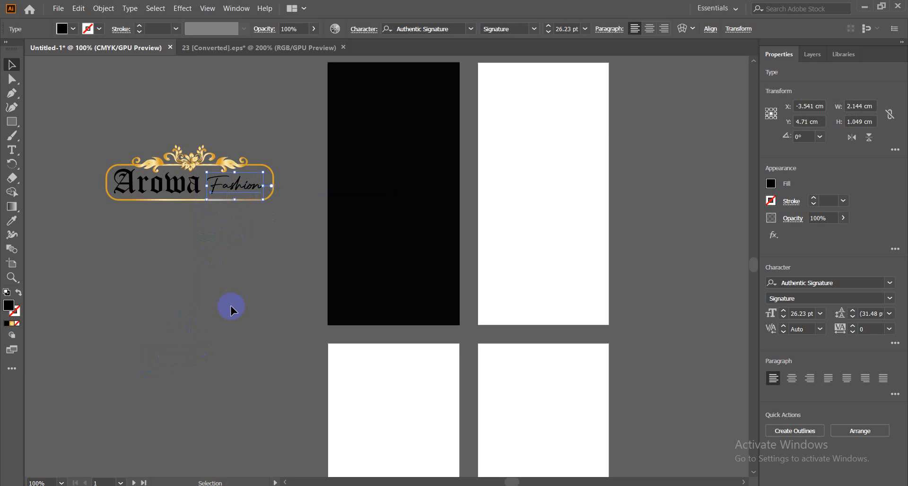
pyautogui.click(231, 305)
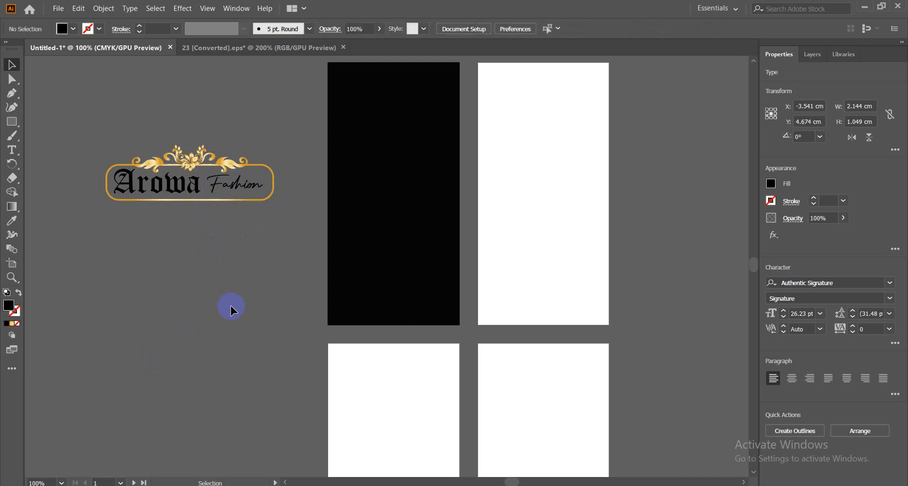
# - Convert the Arowa and Fashion texts inside the frame to outlines
pyautogui.hotkey('ctrl', '+')
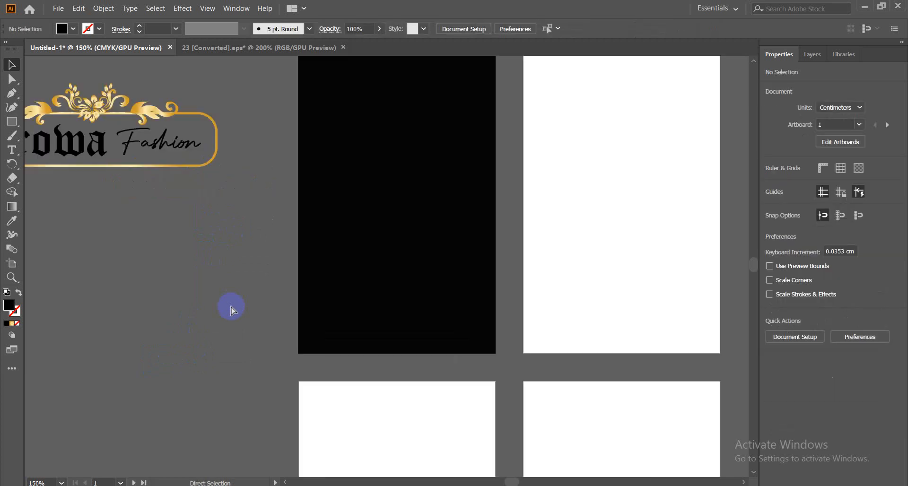
pyautogui.press('space')
pyautogui.moveTo(128, 264); pyautogui.dragTo(324, 328)
pyautogui.rightClick(276, 217)
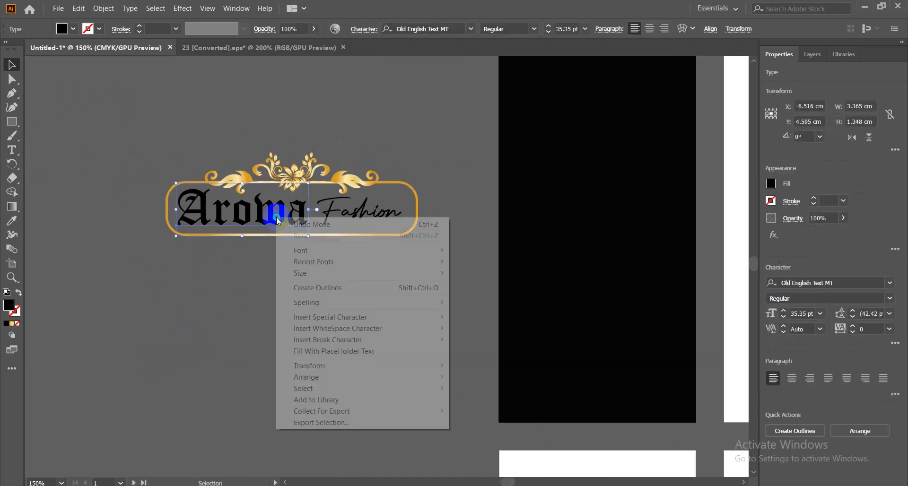
pyautogui.click(318, 288)
pyautogui.click(345, 227)
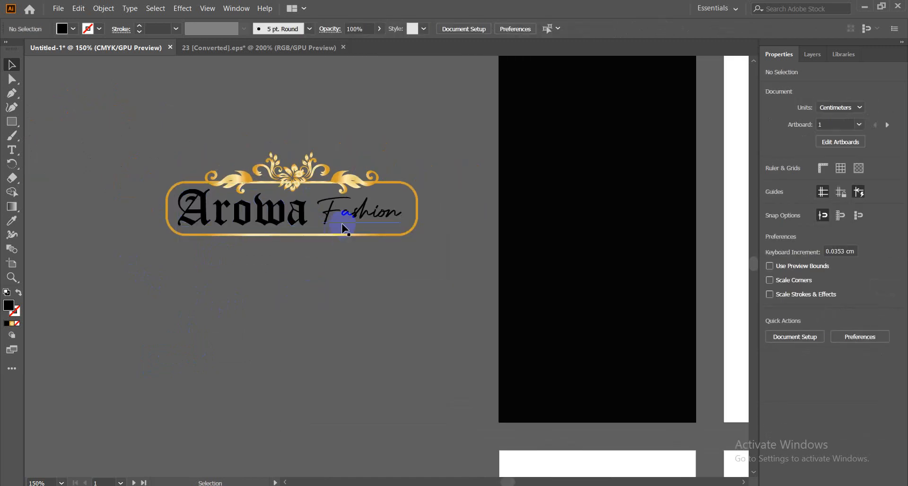
pyautogui.click(350, 218)
pyautogui.rightClick(347, 219)
pyautogui.click(364, 288)
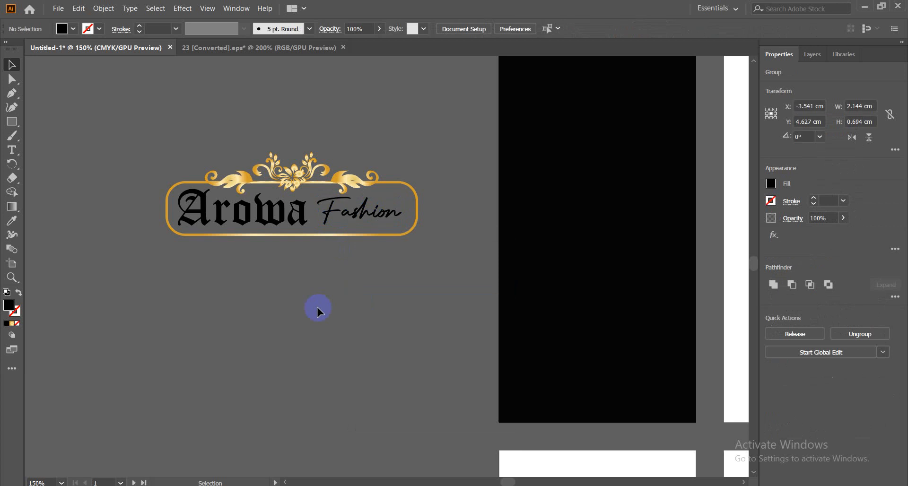
pyautogui.click(316, 307)
# - Apply the golden frame's gradient fill to the outlined Arowa lettering using the Eyedropper
pyautogui.click(252, 224)
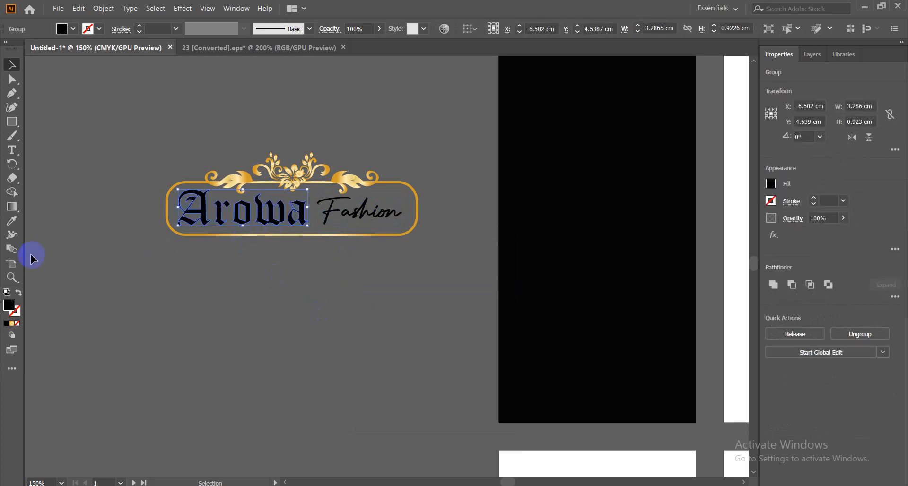
pyautogui.click(12, 220)
pyautogui.click(248, 180)
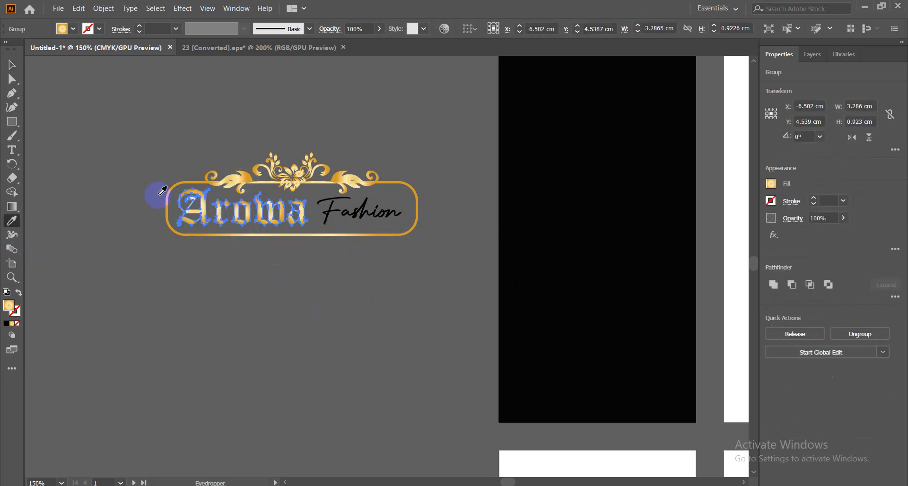
pyautogui.click(12, 66)
# - Stretch the gold radial gradient across the Arowa lettering from the A toward the w
pyautogui.click(12, 207)
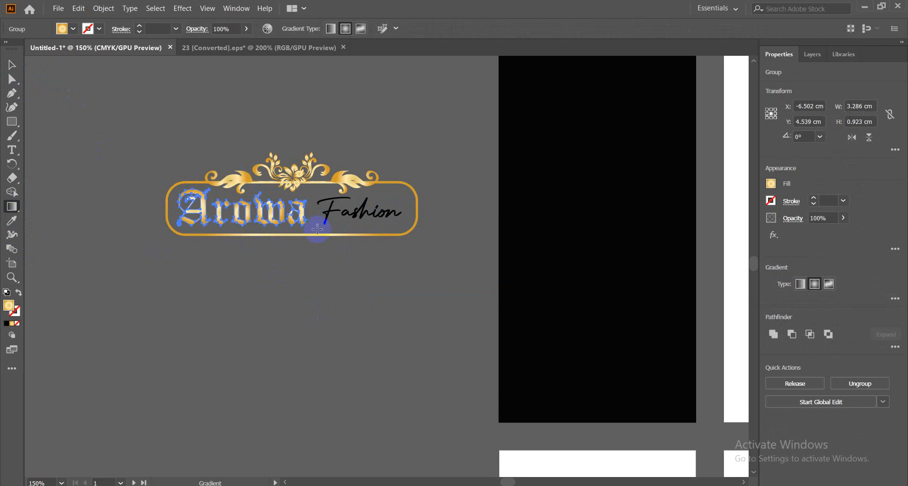
pyautogui.click(195, 203)
pyautogui.moveTo(196, 203); pyautogui.dragTo(240, 214)
pyautogui.moveTo(186, 204); pyautogui.dragTo(265, 214)
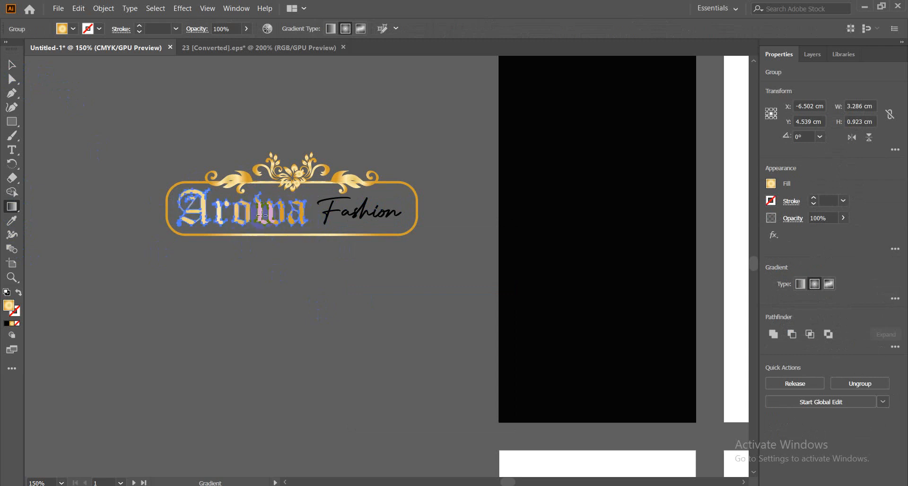
pyautogui.click(18, 72)
pyautogui.click(287, 277)
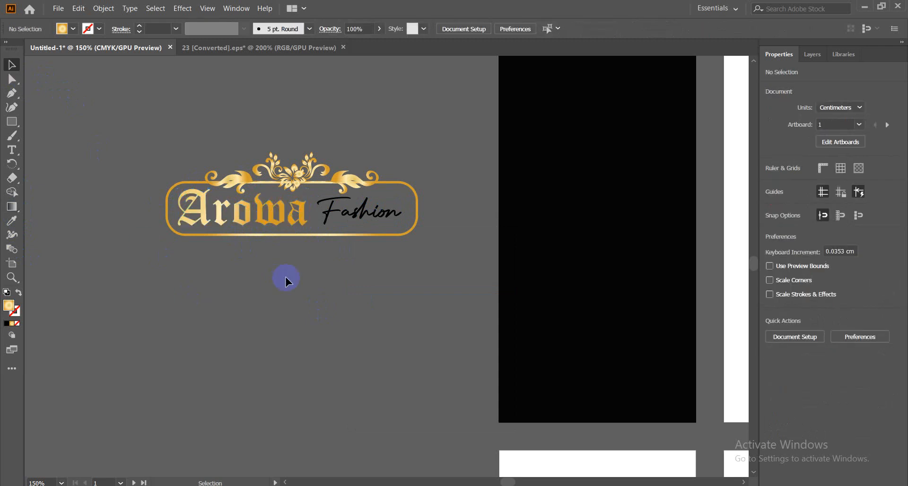
# - Copy the gold gradient fill from the Arowa lettering onto the outlined Fashion lettering
pyautogui.click(340, 216)
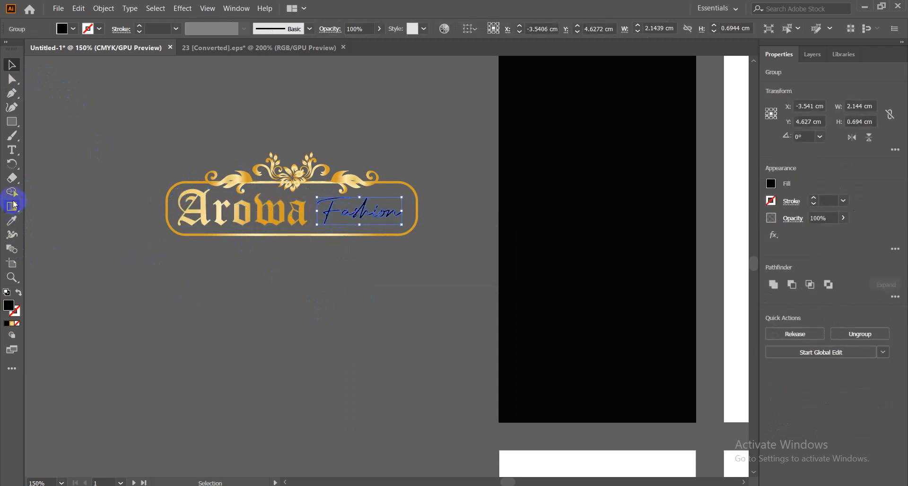
pyautogui.click(11, 221)
pyautogui.click(222, 205)
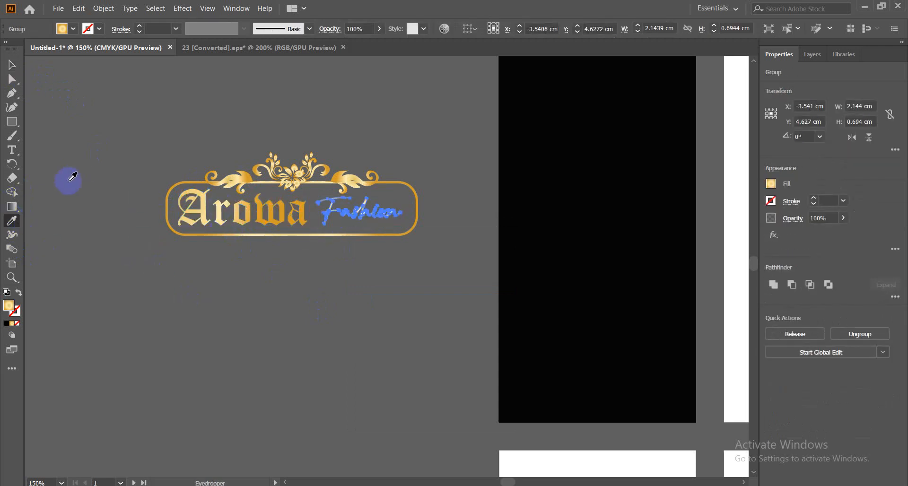
pyautogui.click(11, 65)
pyautogui.click(231, 322)
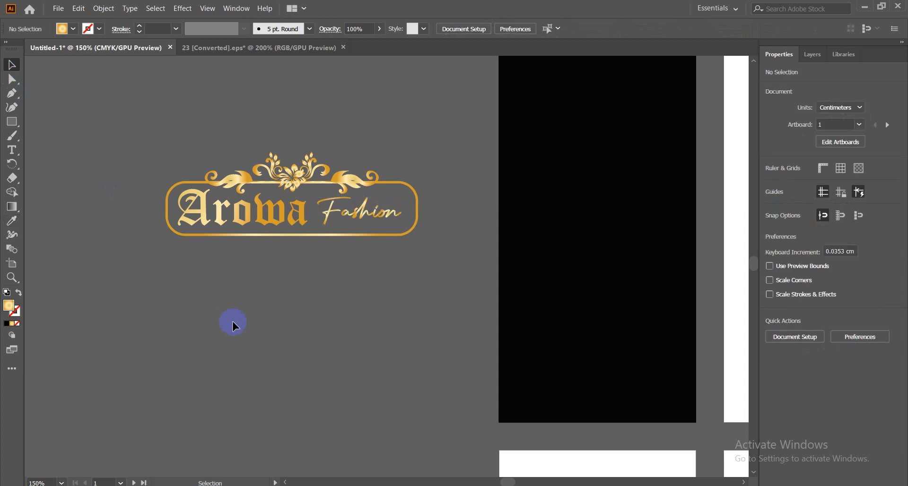
# - Reapply the radial gold gradient across the Fashion lettering with the Gradient tool
pyautogui.click(357, 215)
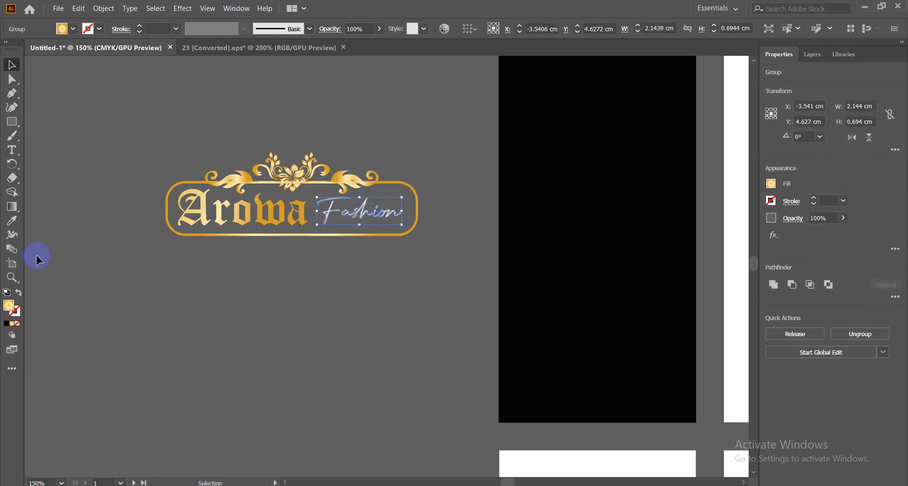
pyautogui.click(15, 212)
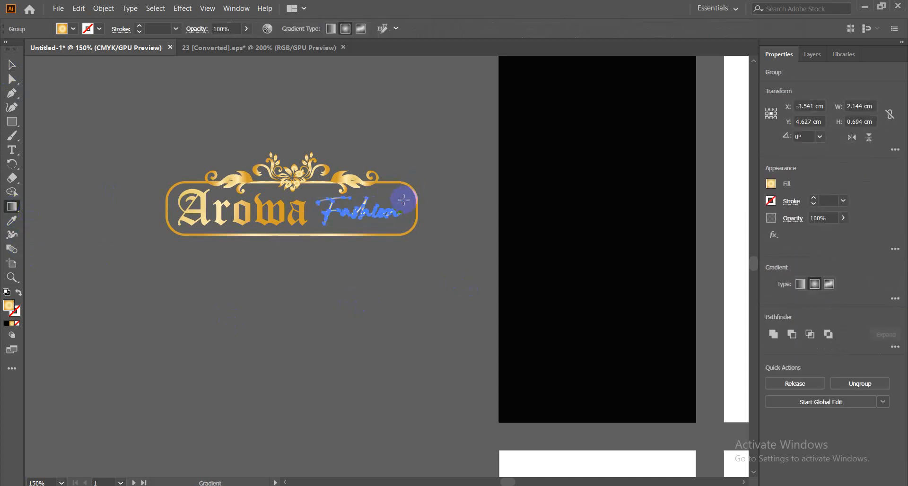
pyautogui.click(358, 217)
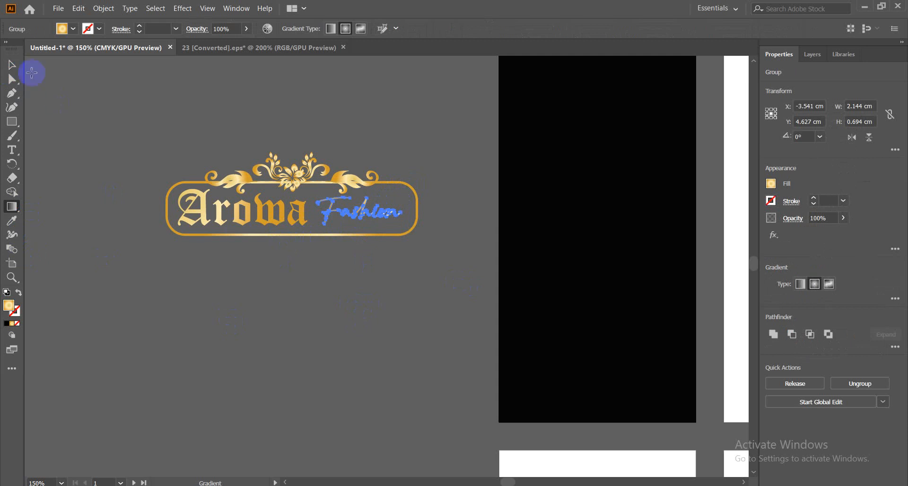
pyautogui.click(12, 67)
pyautogui.click(233, 297)
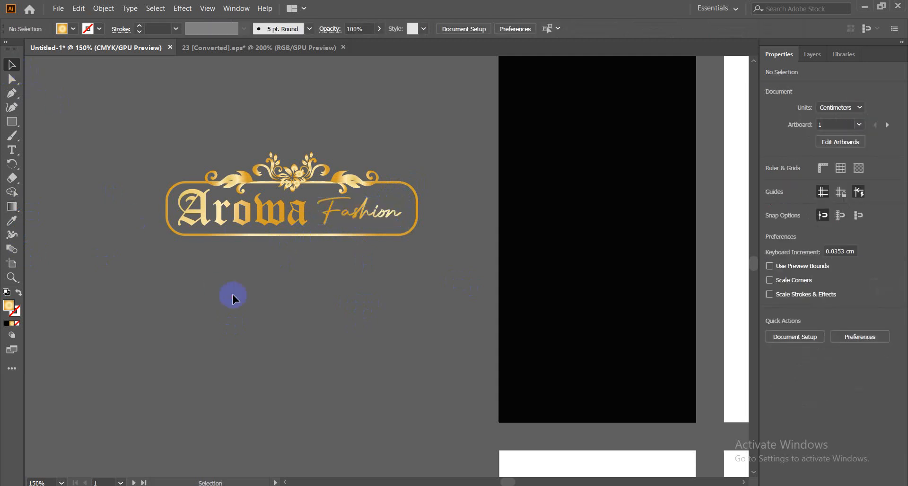
# - Group the golden frame, floral ornament and Arowa Fashion lettering into one logo
pyautogui.moveTo(135, 138); pyautogui.dragTo(320, 245)
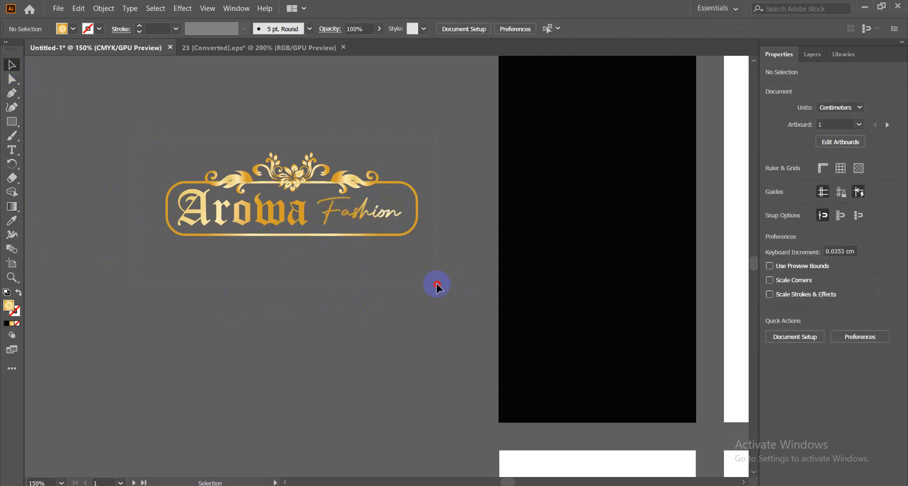
pyautogui.moveTo(437, 286); pyautogui.dragTo(401, 314)
pyautogui.hotkey('ctrl', 'g')
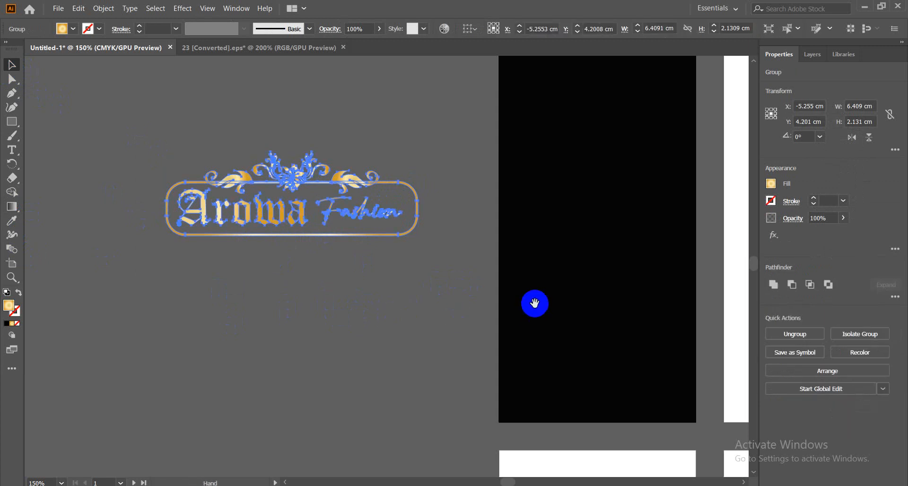
# - Rotate the grouped logo 90° counterclockwise and move it onto the black tag artboard
pyautogui.moveTo(532, 304); pyautogui.dragTo(516, 320)
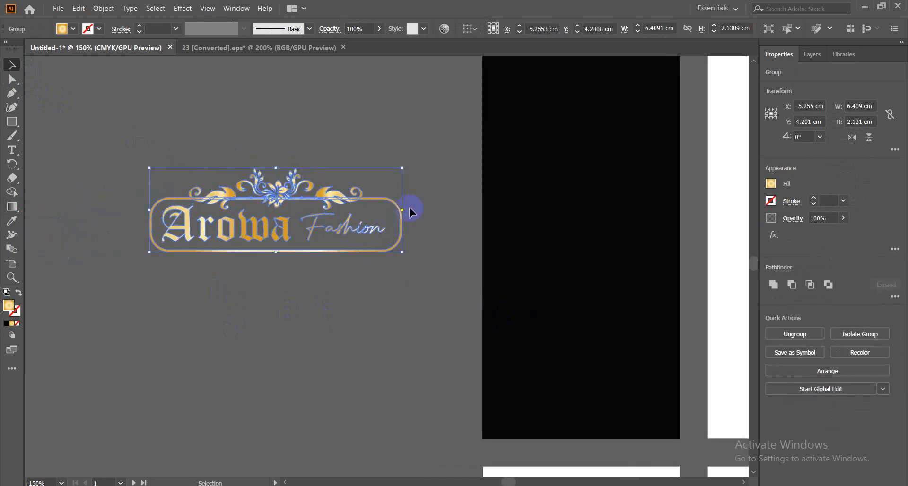
pyautogui.moveTo(405, 211); pyautogui.dragTo(284, 111)
pyautogui.moveTo(289, 230); pyautogui.dragTo(581, 265)
pyautogui.click(319, 360)
pyautogui.moveTo(634, 341); pyautogui.dragTo(490, 358)
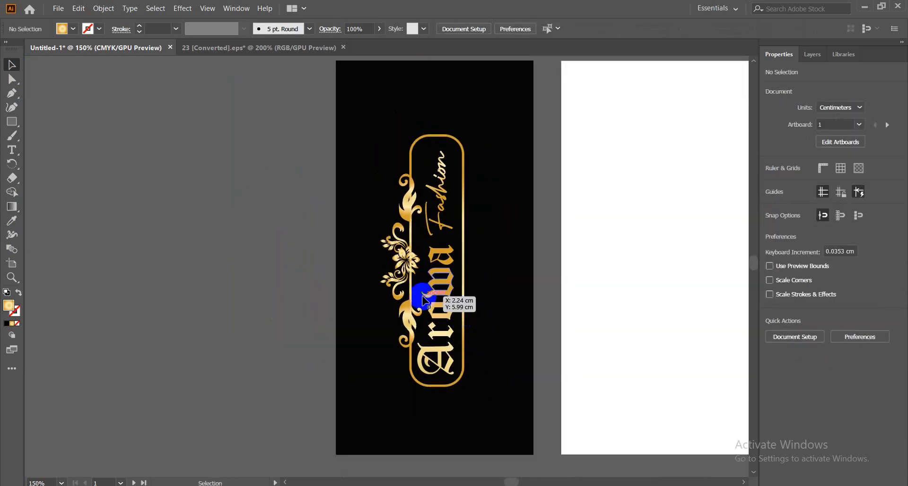
# - Move the vertical logo slightly up on the black tag and scale it down proportionally
pyautogui.click(445, 290)
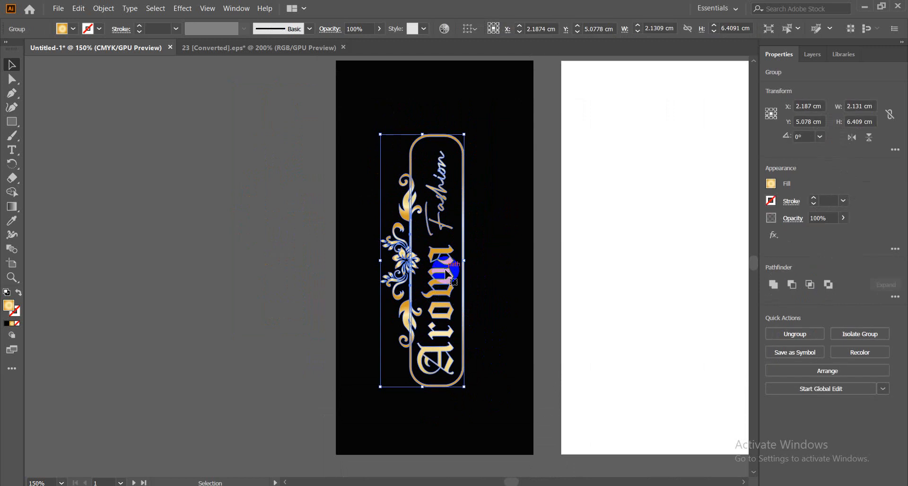
pyautogui.moveTo(445, 282)
pyautogui.mouseDown()
pyautogui.moveTo(451, 267)
pyautogui.moveTo(442, 276)
pyautogui.mouseUp()
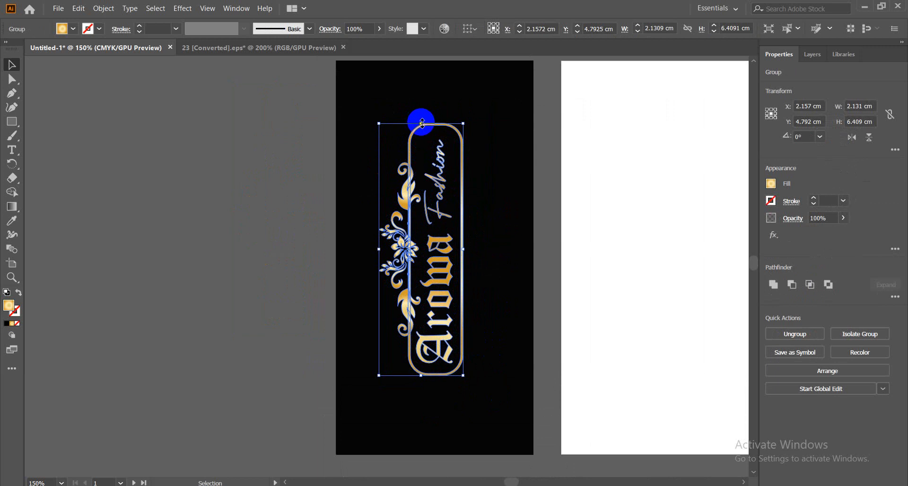
pyautogui.moveTo(422, 123); pyautogui.dragTo(419, 153)
pyautogui.click(199, 340)
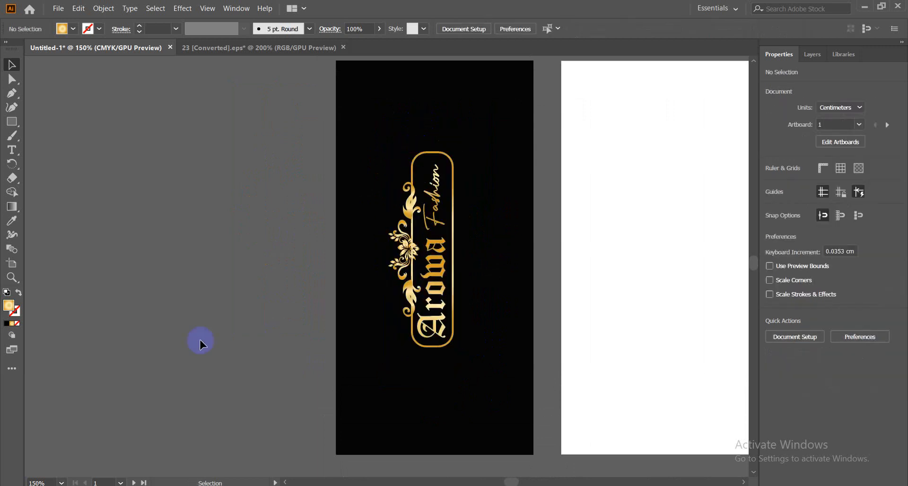
# - Copy the logo, switch to Photoshop's Clothes_tag.psd mockup and open the contents of its Paper Texture smart object
pyautogui.click(436, 278)
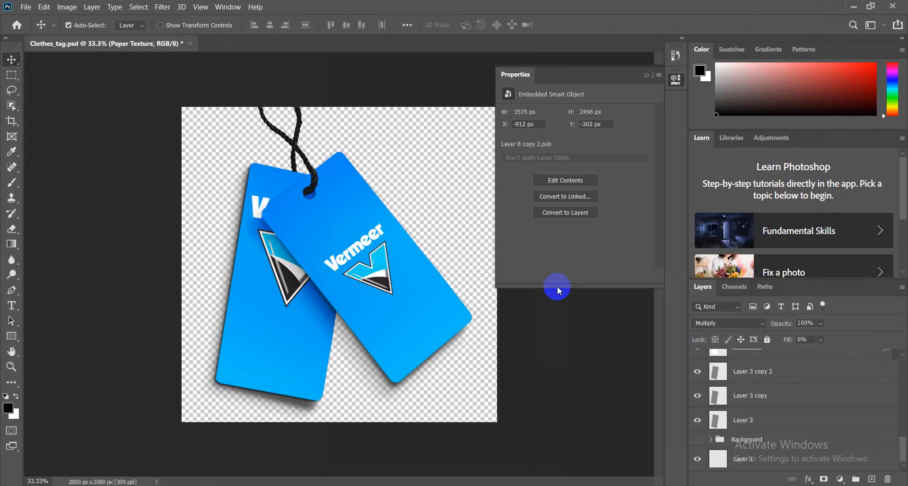
pyautogui.scroll(3, 738, 426)
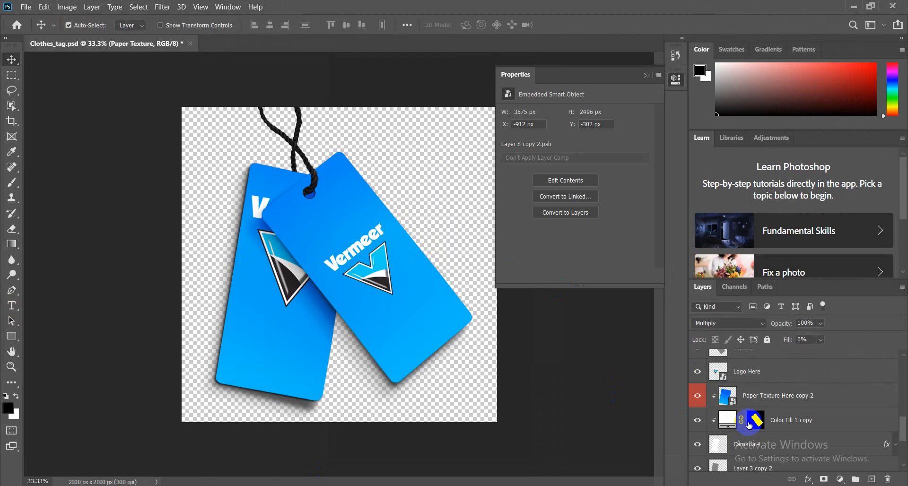
pyautogui.scroll(-1, 748, 425)
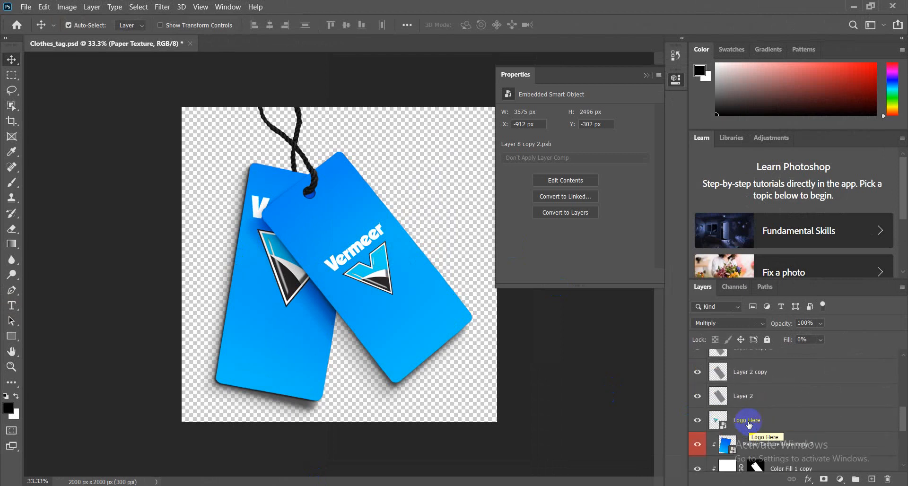
pyautogui.scroll(5, 749, 425)
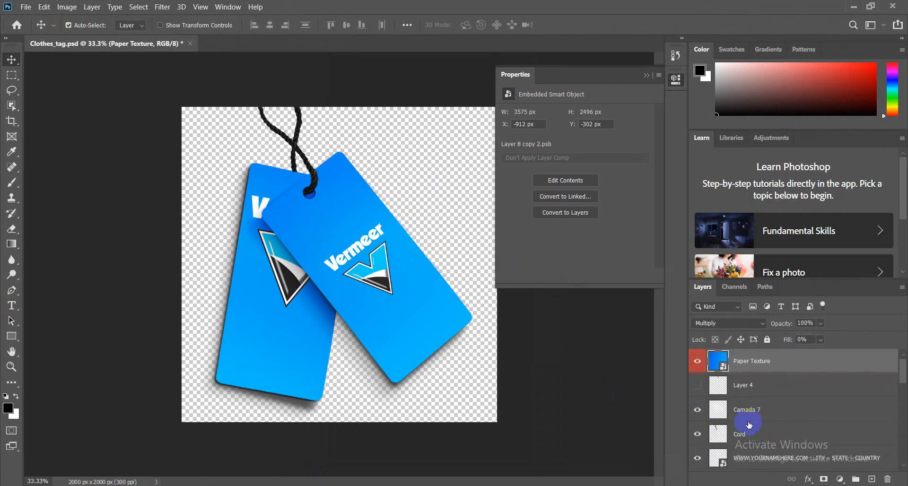
pyautogui.doubleClick(720, 362)
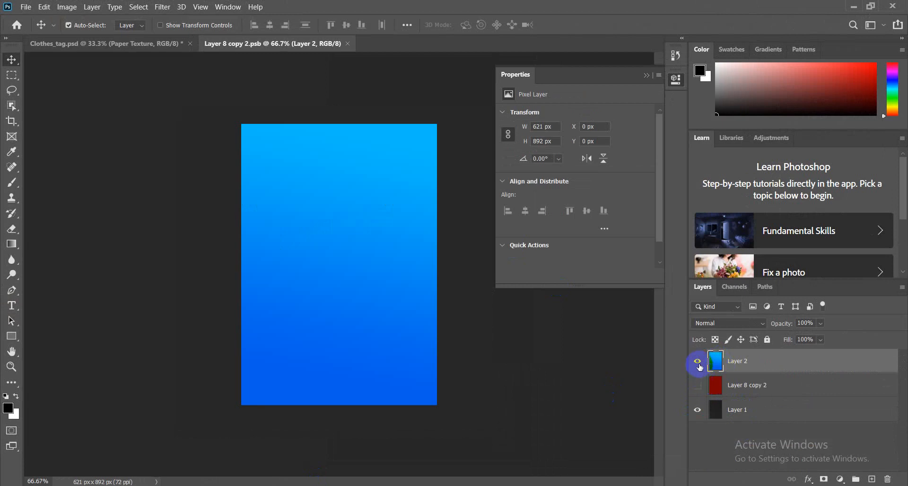
# - Hide the blue Layer 2 in the paper texture, and save and close Layer 8 copy 2.psb
pyautogui.click(698, 361)
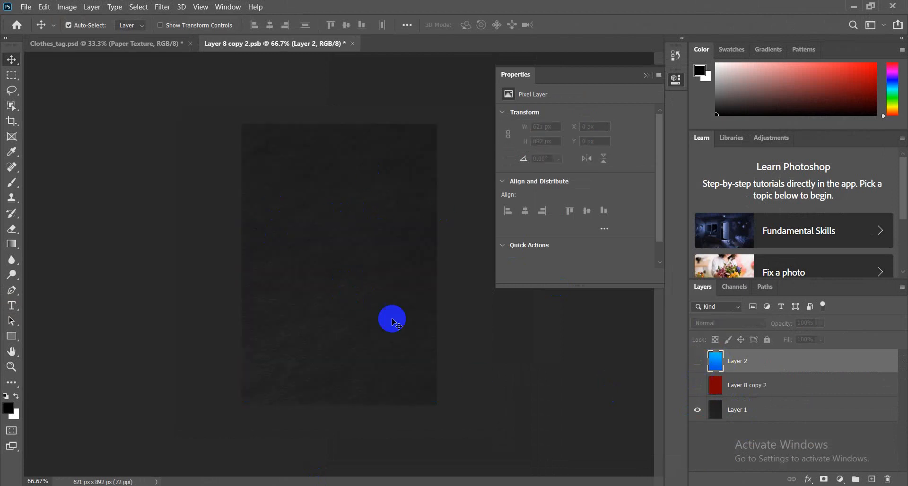
pyautogui.click(353, 44)
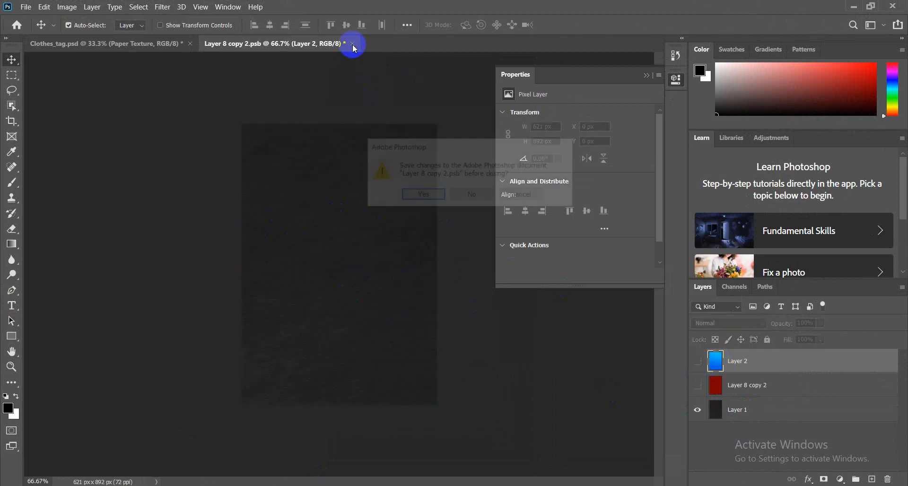
pyautogui.click(423, 196)
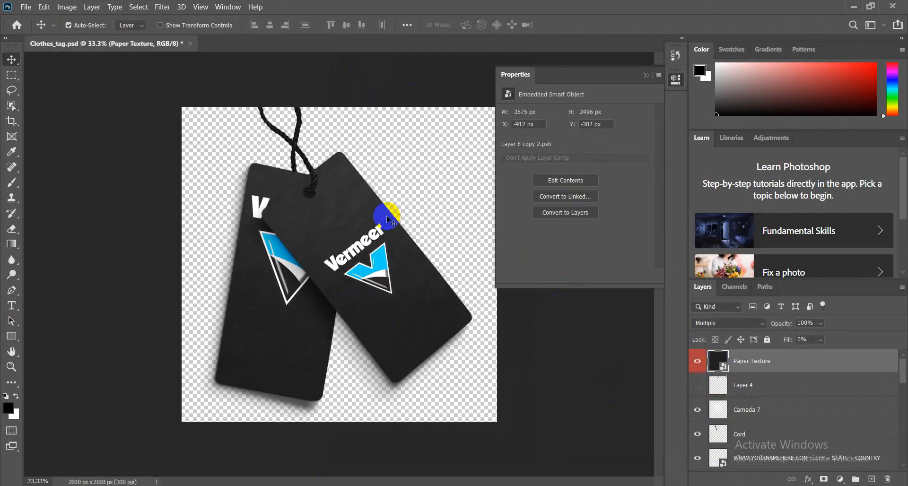
# - Open the contents of the Logo Here smart object and clear the floating properties off the canvas
pyautogui.scroll(-3, 827, 454)
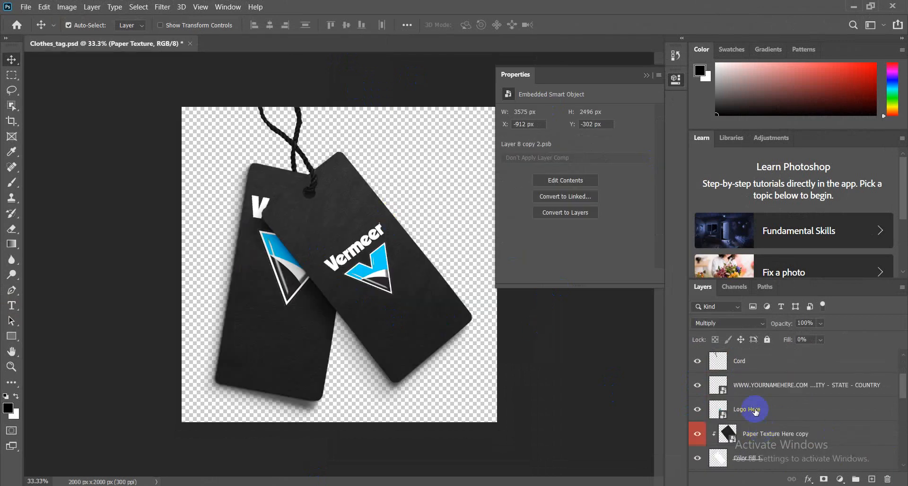
pyautogui.click(721, 415)
pyautogui.doubleClick(719, 412)
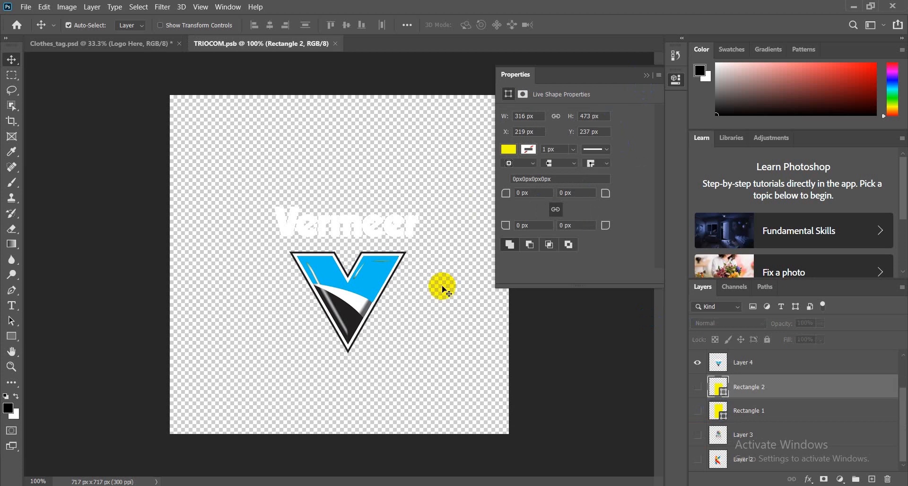
pyautogui.click(647, 76)
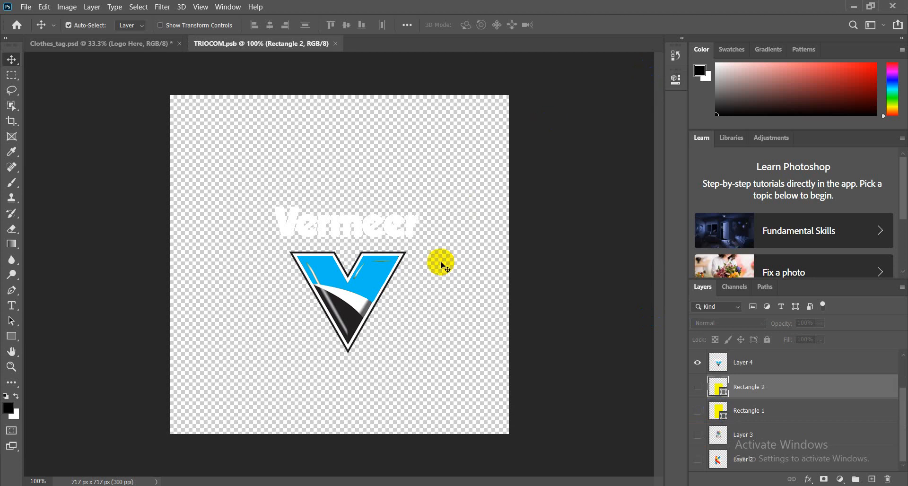
# - Paste the Arowa Fashion logo as a Smart Object and scale it to about 56%
pyautogui.hotkey('ctrl', 'v')
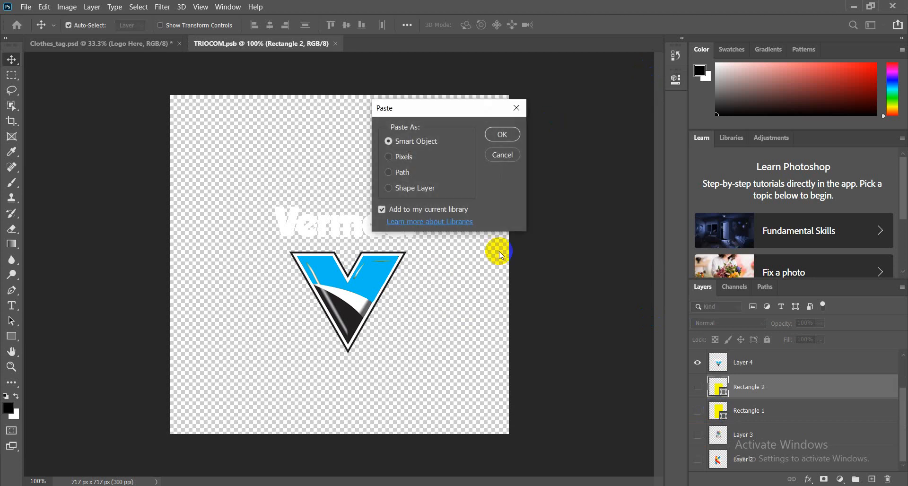
pyautogui.click(508, 134)
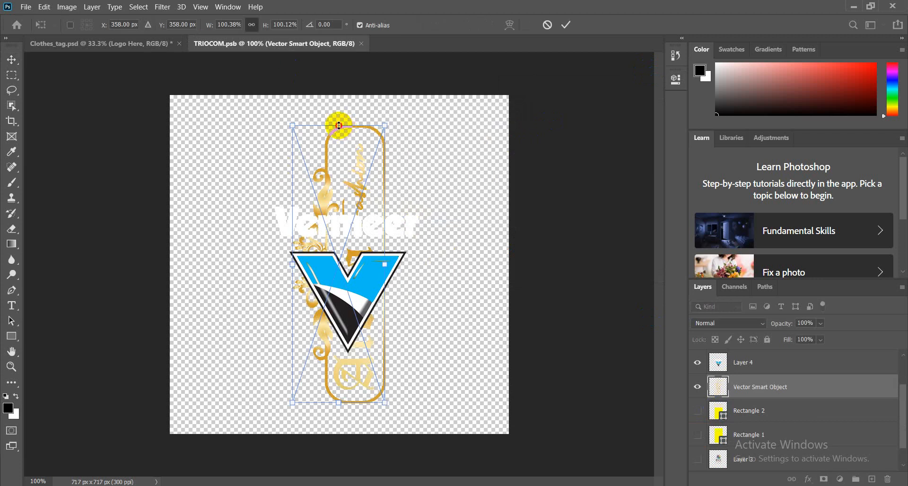
pyautogui.moveTo(339, 126); pyautogui.dragTo(341, 217)
pyautogui.moveTo(339, 403); pyautogui.dragTo(337, 374)
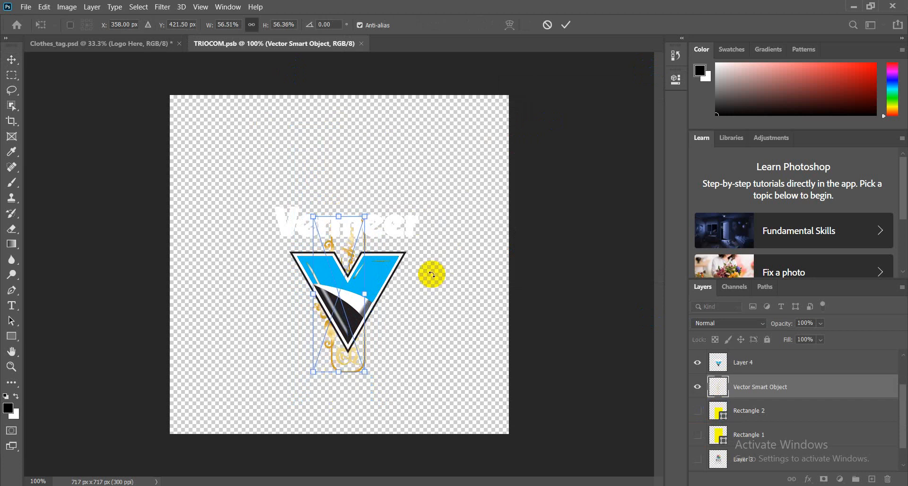
# - Hide the old Vermeer wordmark and V emblem layers, and save and close TRIOCOM.psb
pyautogui.scroll(-1, 801, 411)
pyautogui.scroll(2, 802, 410)
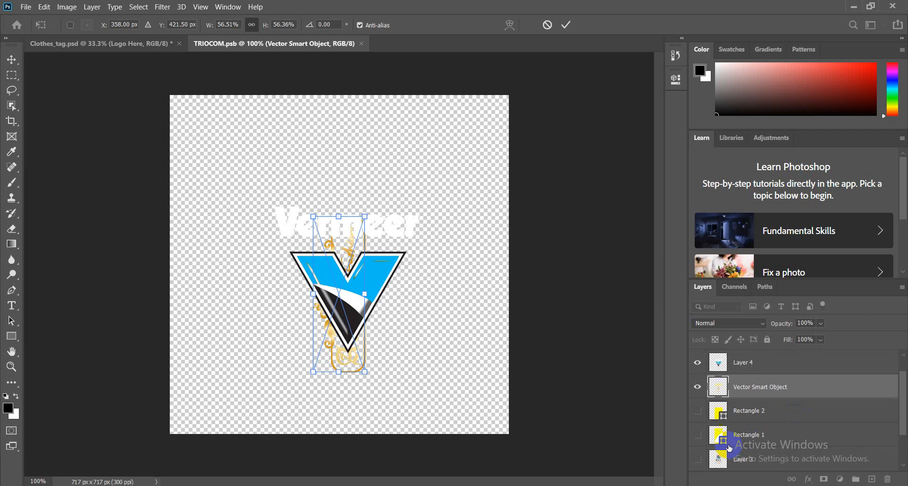
pyautogui.click(699, 387)
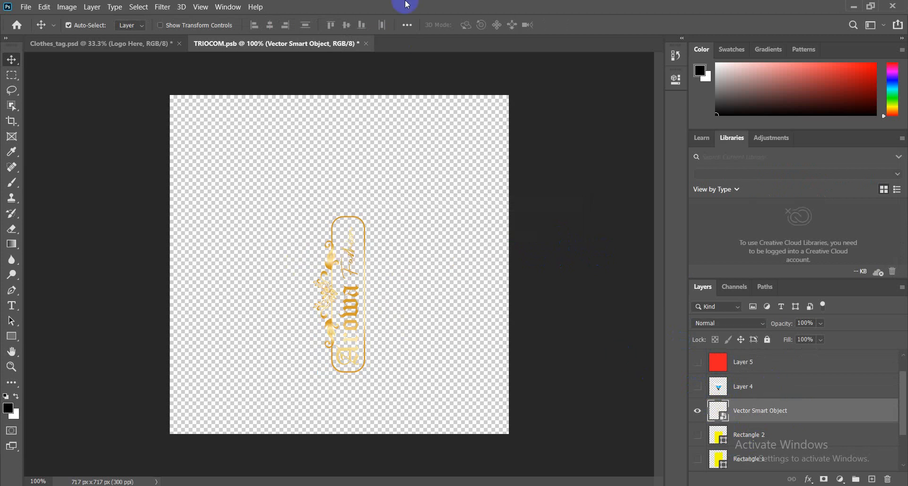
pyautogui.click(366, 43)
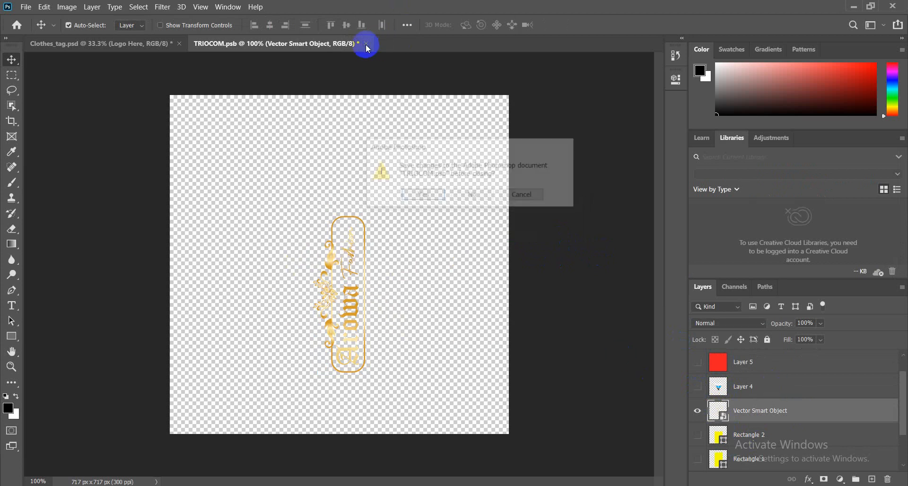
pyautogui.click(421, 196)
pyautogui.click(334, 244)
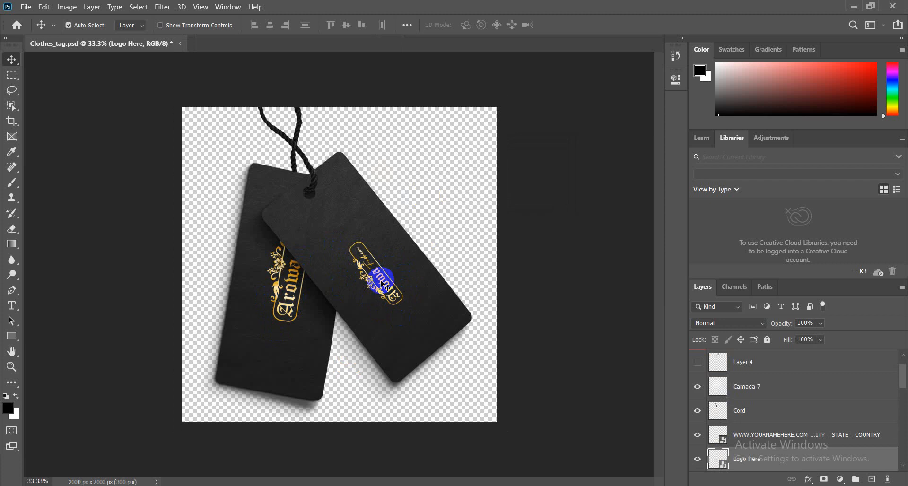
# - Reopen the contents of the Logo Here smart object from the tag mockup
pyautogui.click(725, 466)
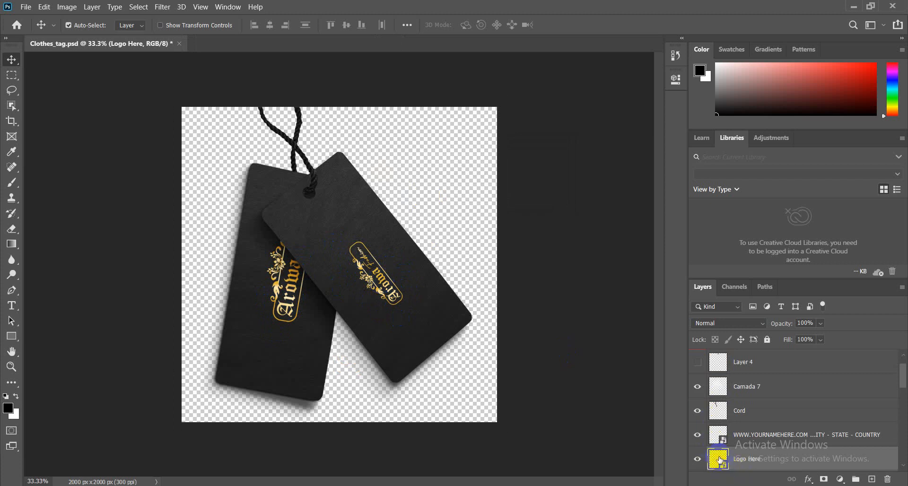
pyautogui.scroll(-1, 720, 460)
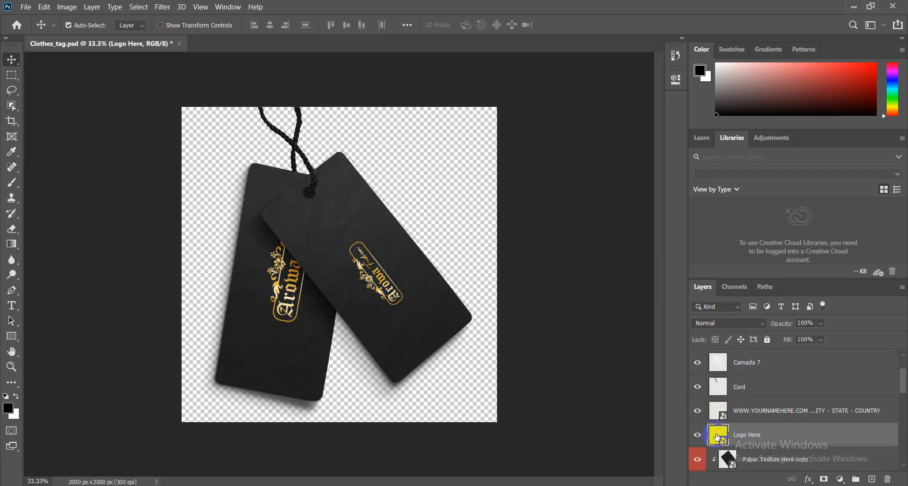
pyautogui.doubleClick(718, 438)
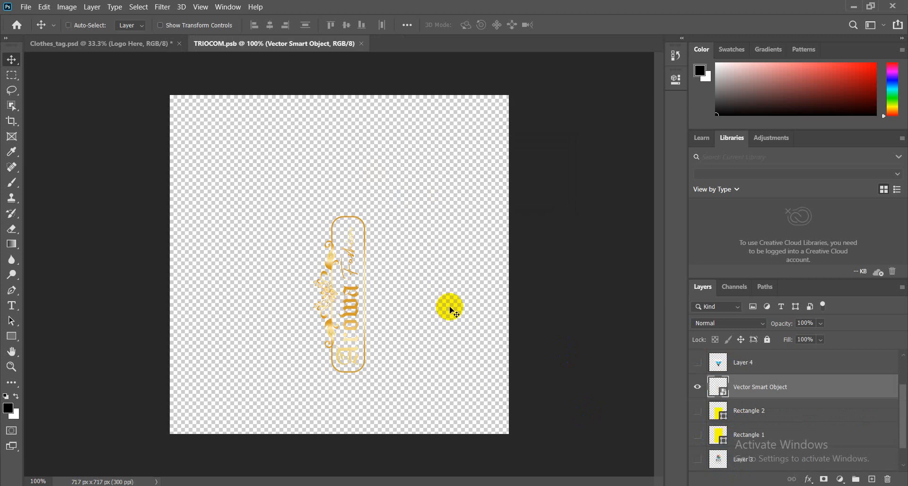
# - Enlarge the Arowa Fashion logo downward to about 68%, and save and close TRIOCOM.psb
pyautogui.hotkey('ctrl', 't')
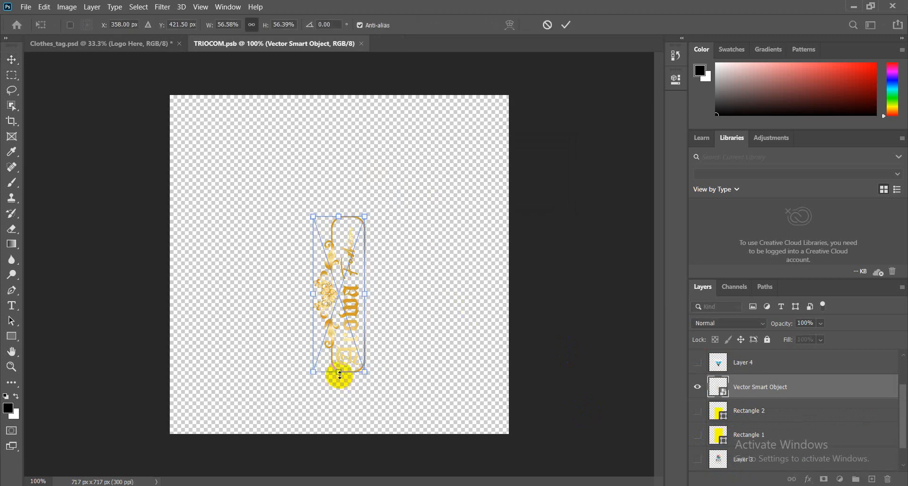
pyautogui.moveTo(340, 372); pyautogui.dragTo(339, 405)
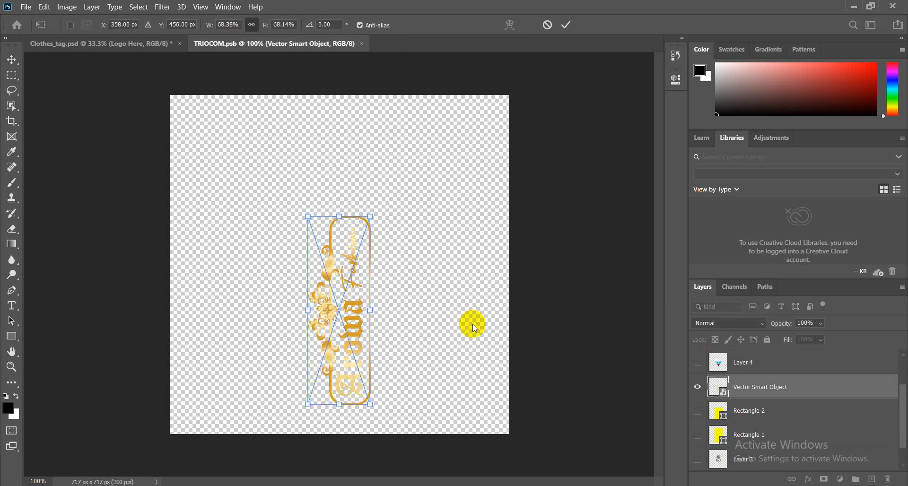
pyautogui.click(569, 30)
pyautogui.click(367, 43)
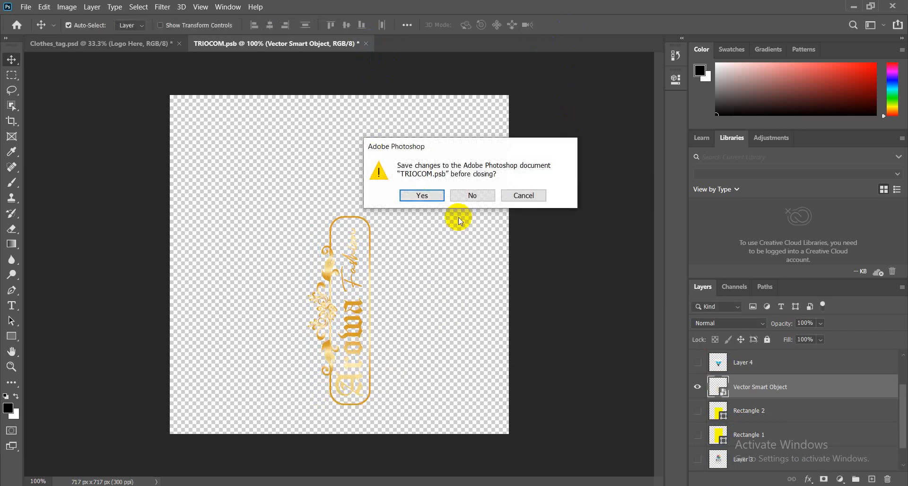
pyautogui.click(421, 195)
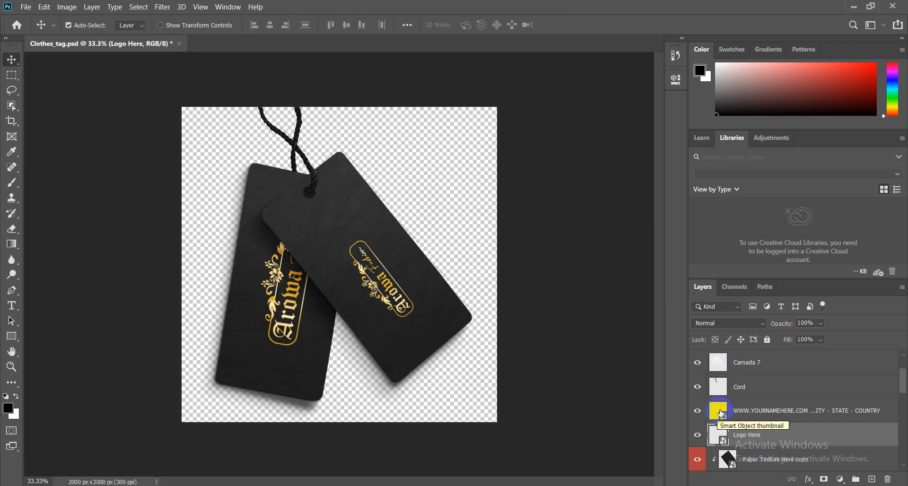
pyautogui.doubleClick(719, 411)
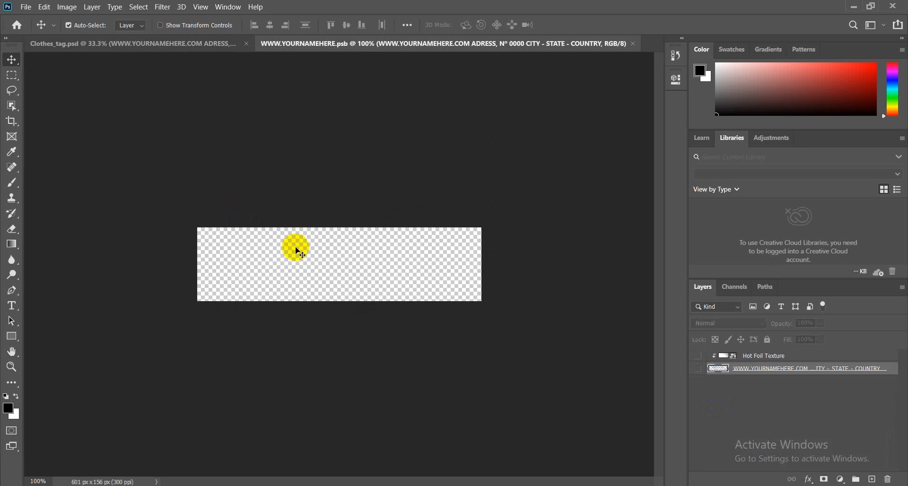
pyautogui.click(151, 184)
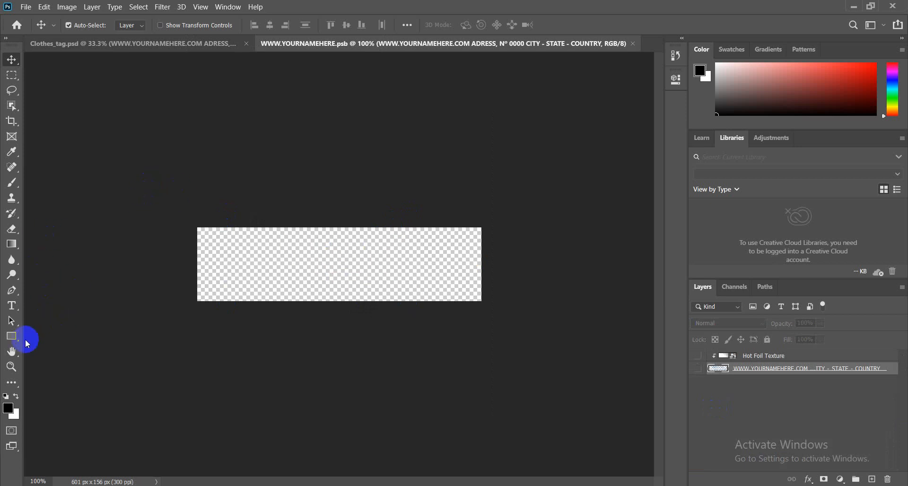
pyautogui.click(12, 306)
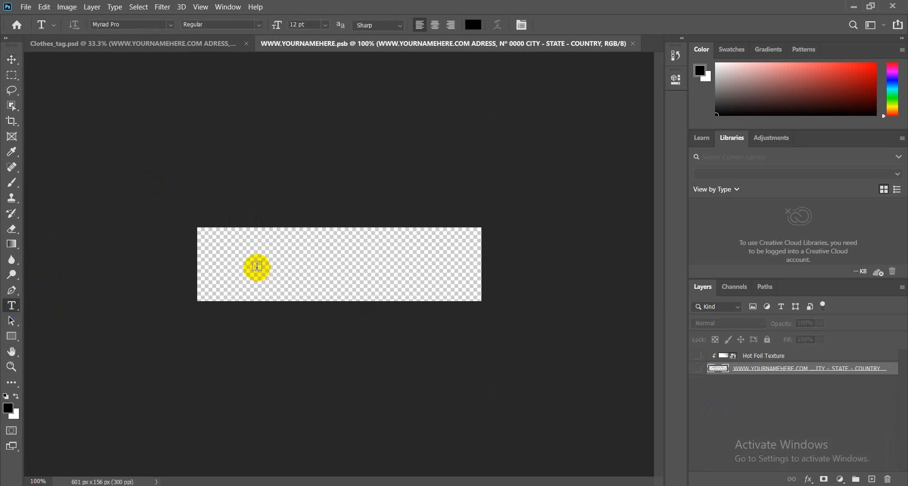
pyautogui.click(257, 266)
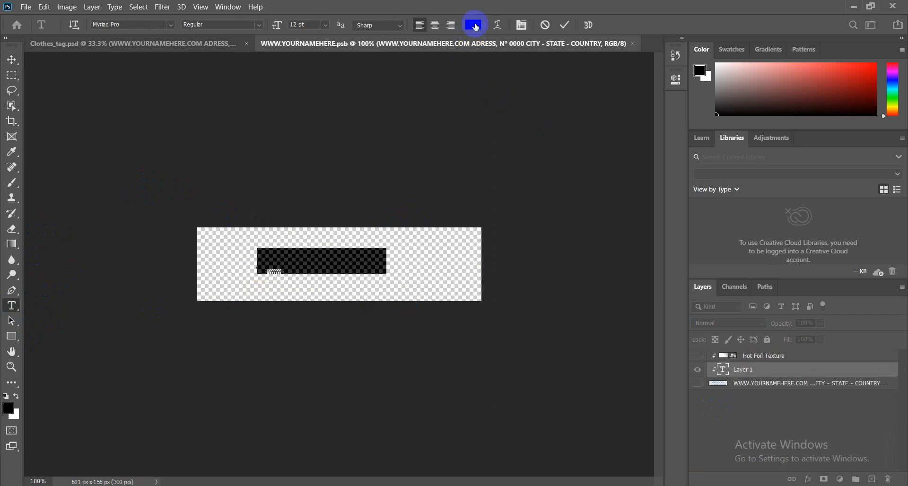
pyautogui.click(476, 27)
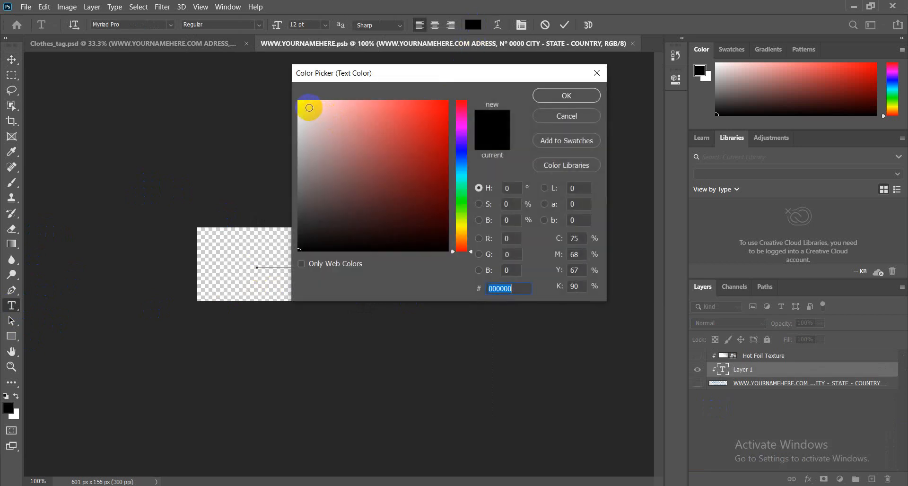
pyautogui.moveTo(308, 105); pyautogui.dragTo(280, 94)
pyautogui.click(566, 95)
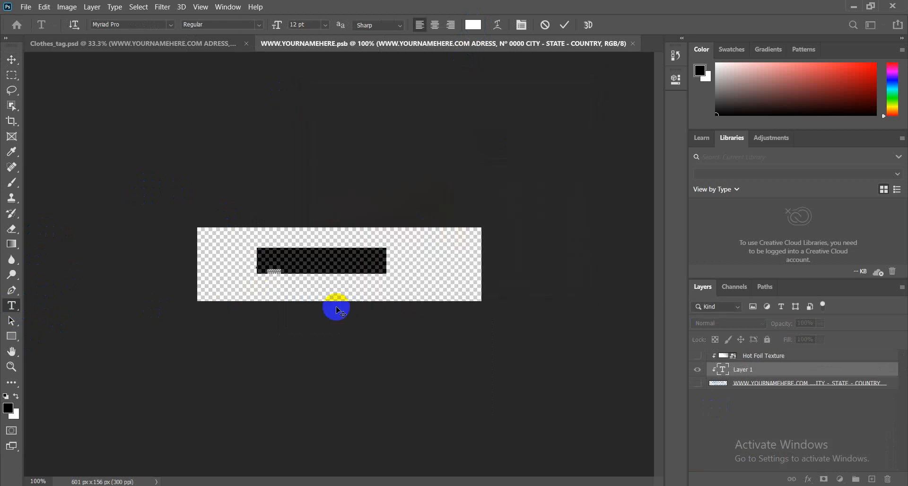
pyautogui.click(315, 267)
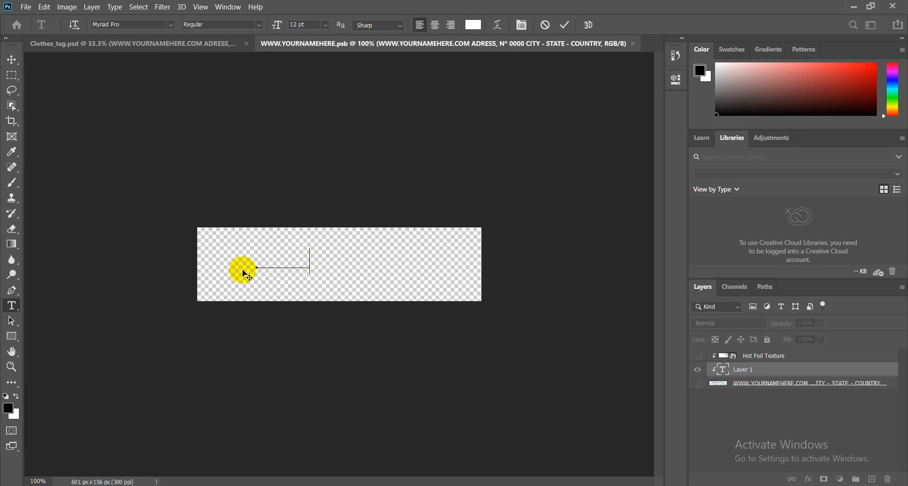
pyautogui.moveTo(314, 261); pyautogui.dragTo(237, 263)
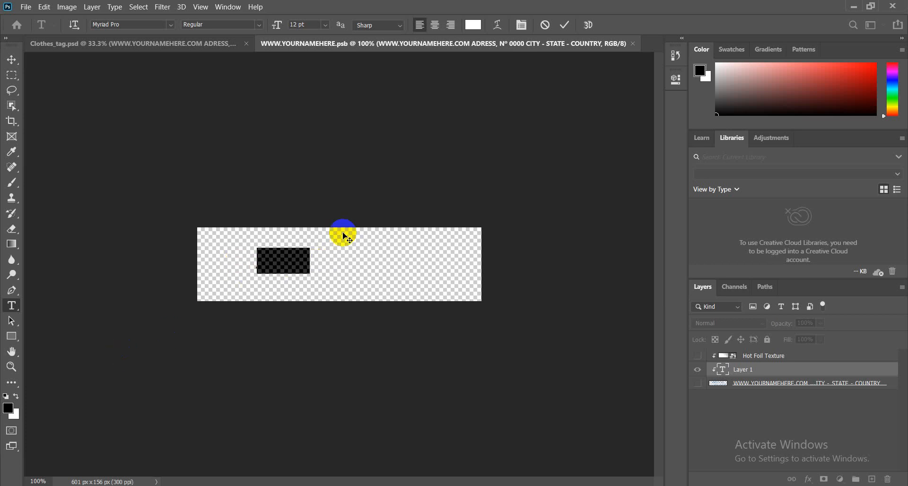
pyautogui.click(324, 26)
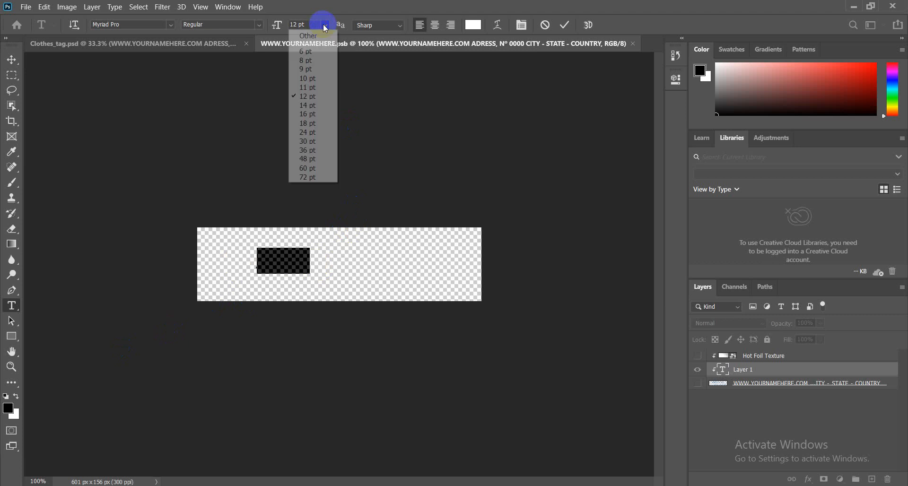
pyautogui.click(309, 105)
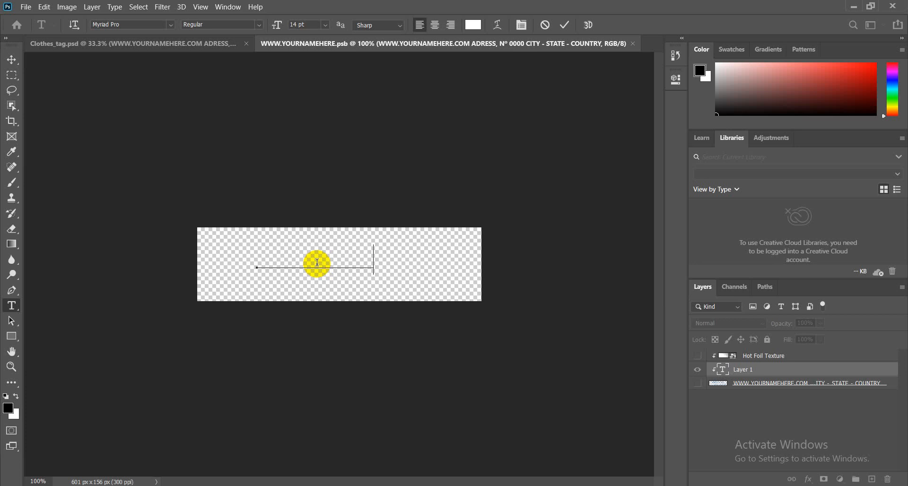
pyautogui.click(566, 25)
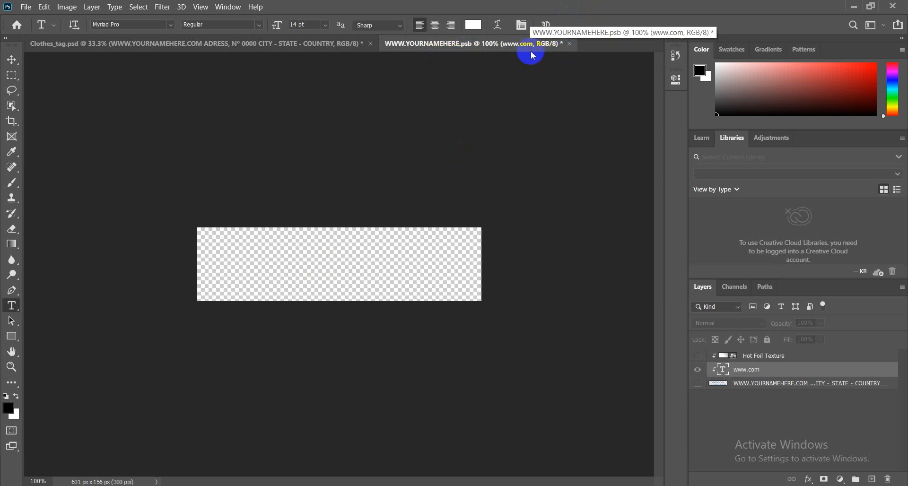
pyautogui.click(571, 44)
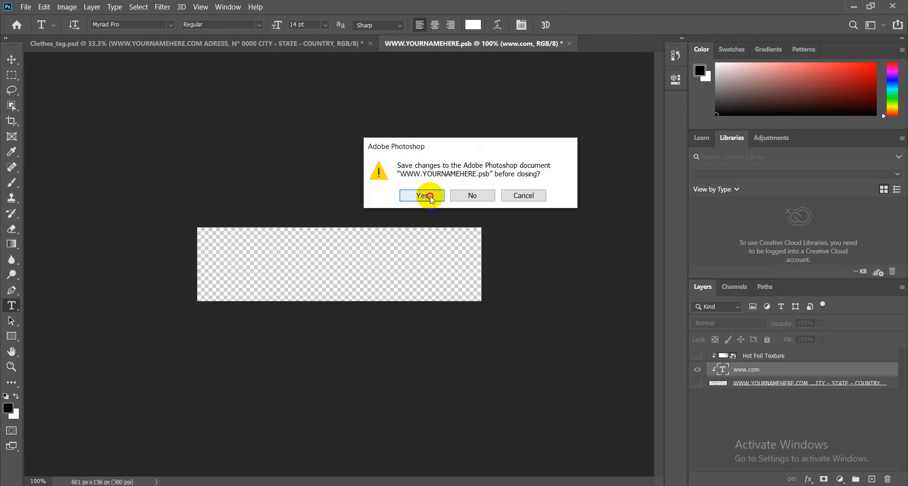
pyautogui.click(371, 198)
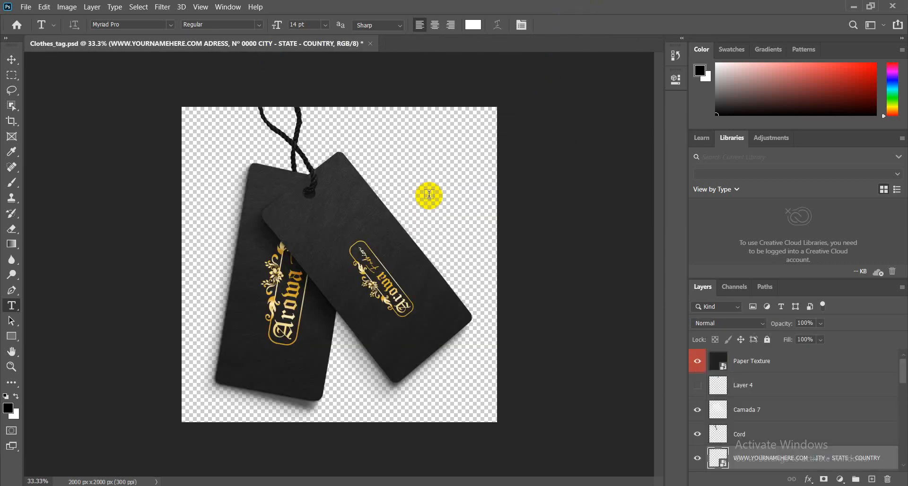
# - Open the contents of the second Logo Here smart object, the one beneath Layer 2 in the layer stack
pyautogui.scroll(-3, 781, 417)
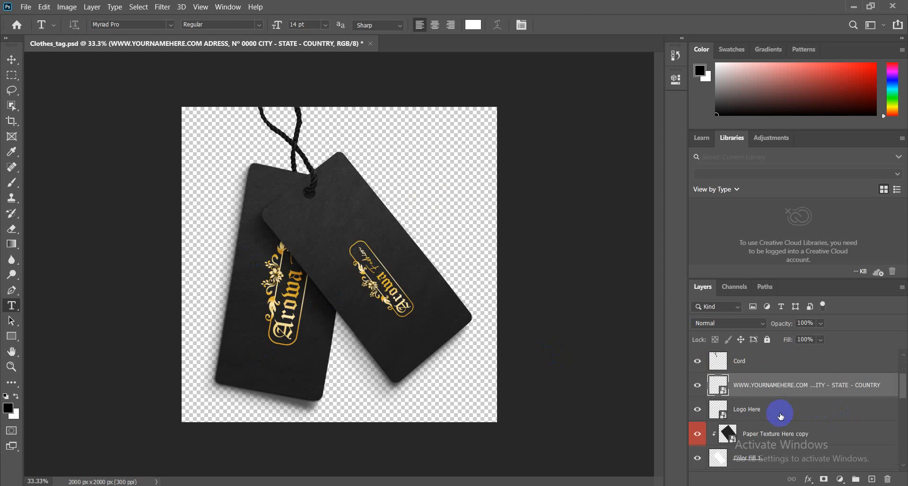
pyautogui.scroll(-2, 869, 396)
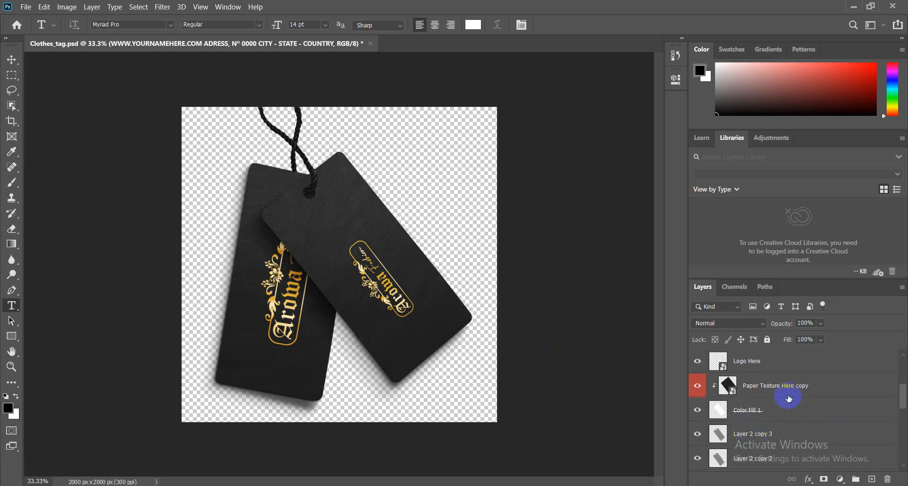
pyautogui.scroll(-2, 731, 416)
pyautogui.scroll(-2, 732, 419)
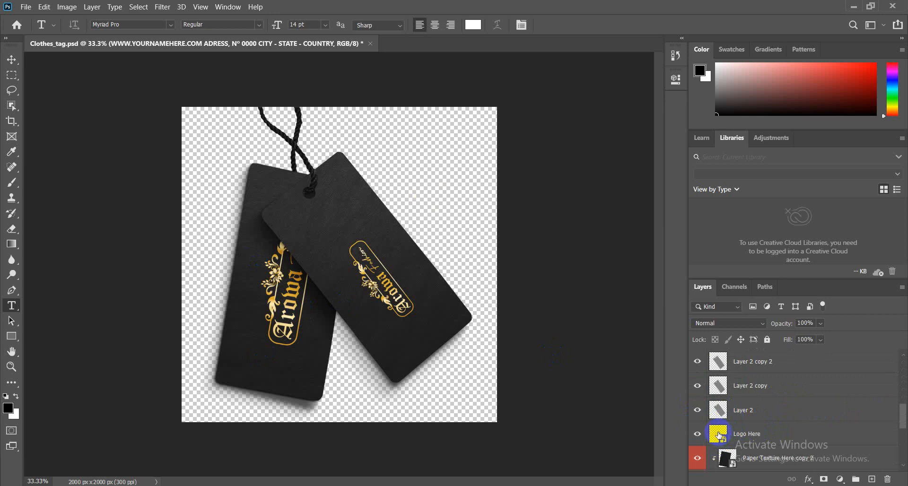
pyautogui.doubleClick(719, 445)
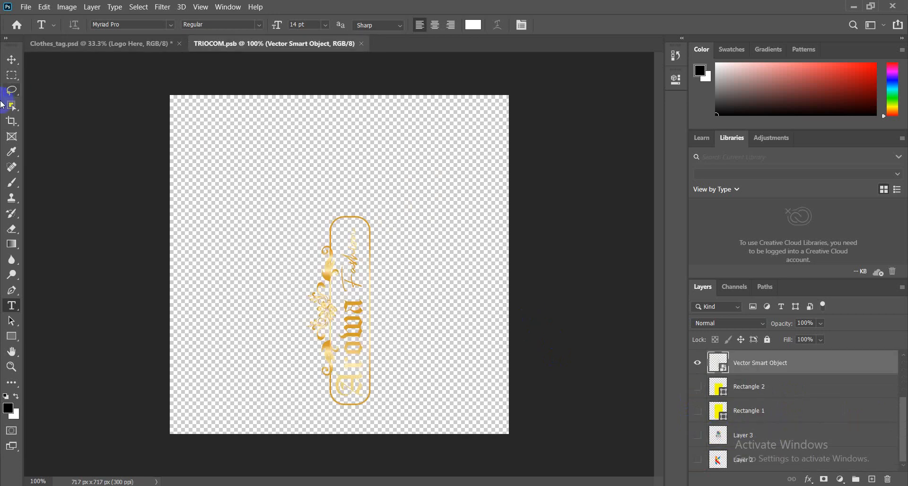
# - Enlarge the Arowa Fashion logo upward to about 74%, and save and close TRIOCOM.psb
pyautogui.click(12, 60)
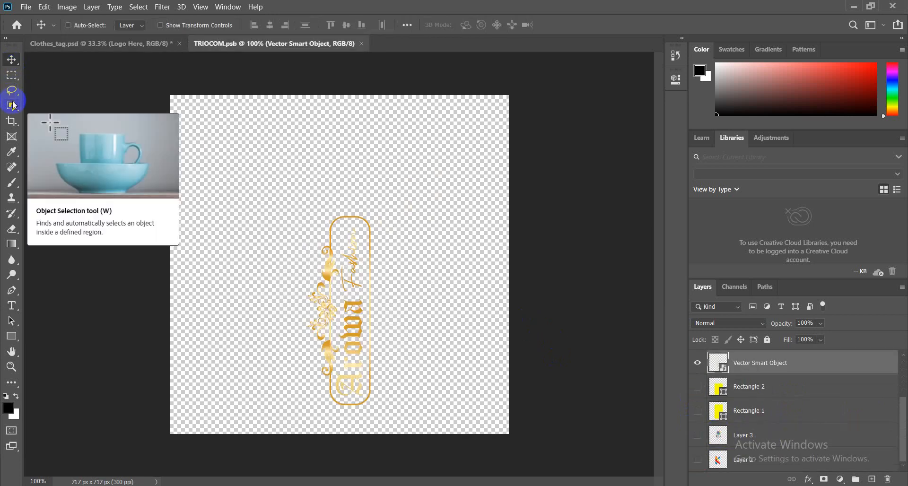
pyautogui.hotkey('ctrl', 't')
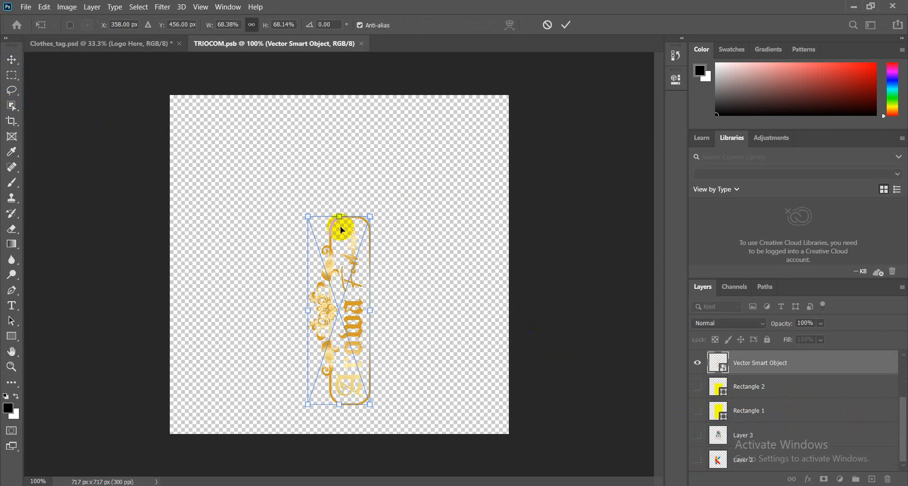
pyautogui.moveTo(340, 215); pyautogui.dragTo(338, 198)
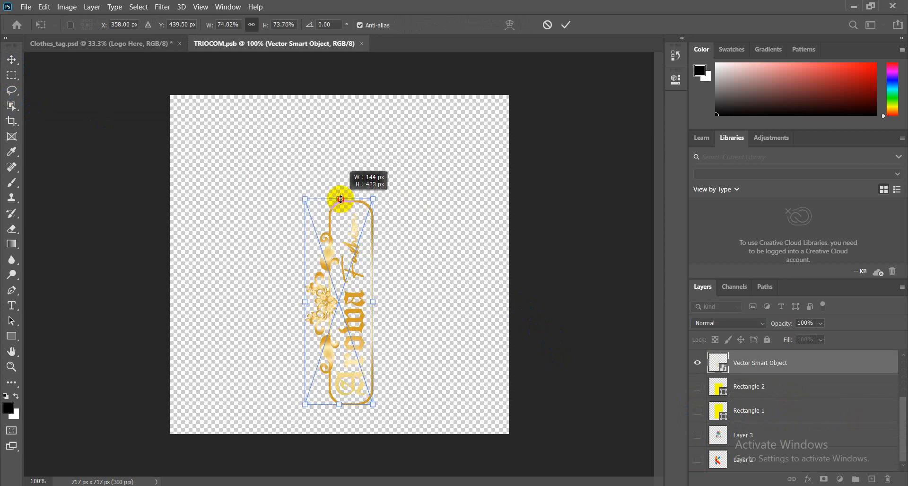
pyautogui.click(566, 24)
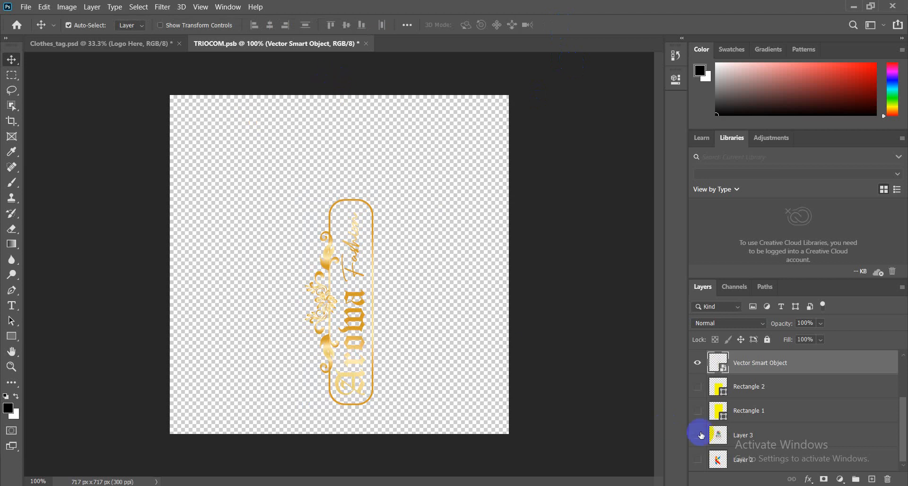
pyautogui.click(366, 43)
pyautogui.click(421, 195)
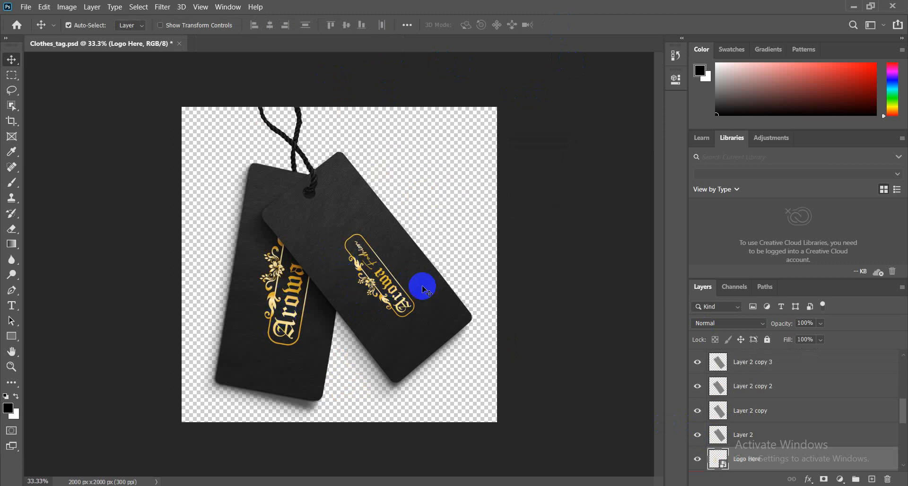
# - Hide and reshow the Camada 4 layer to check which part of the tag mockup it controls
pyautogui.hotkey('ctrl', '+')
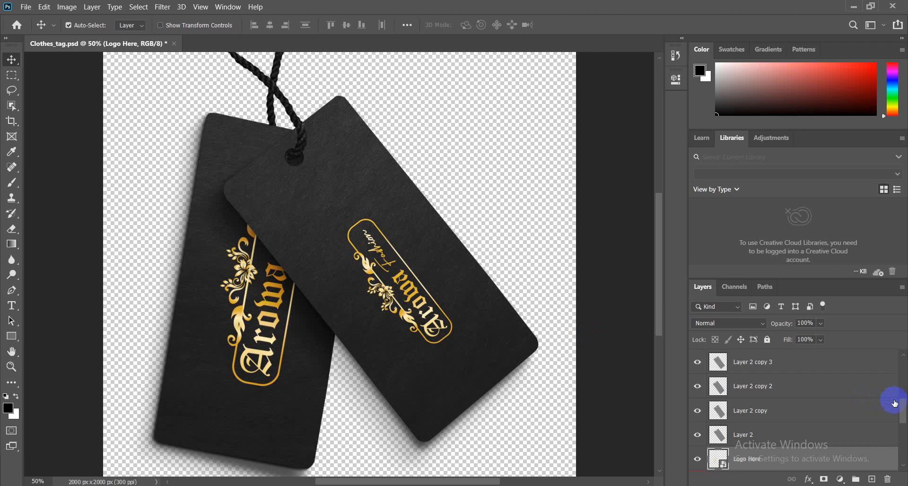
pyautogui.scroll(-3, 791, 409)
pyautogui.scroll(-1, 791, 411)
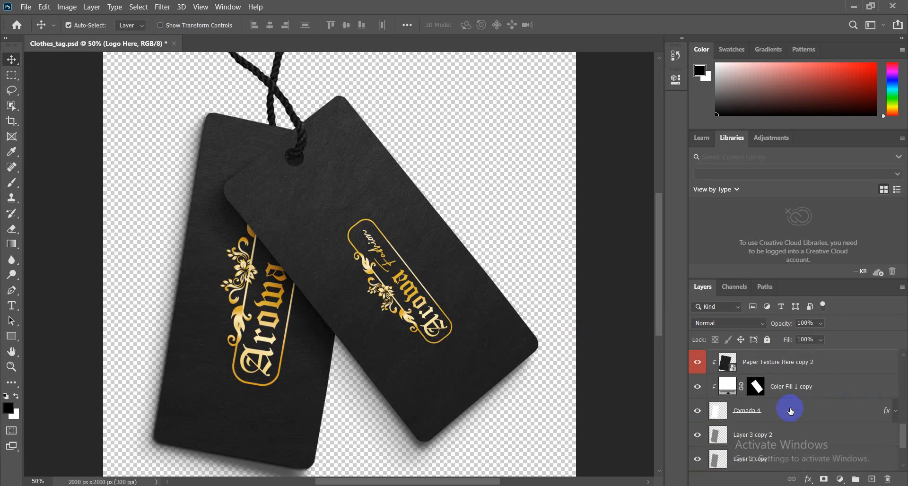
pyautogui.scroll(-1, 791, 411)
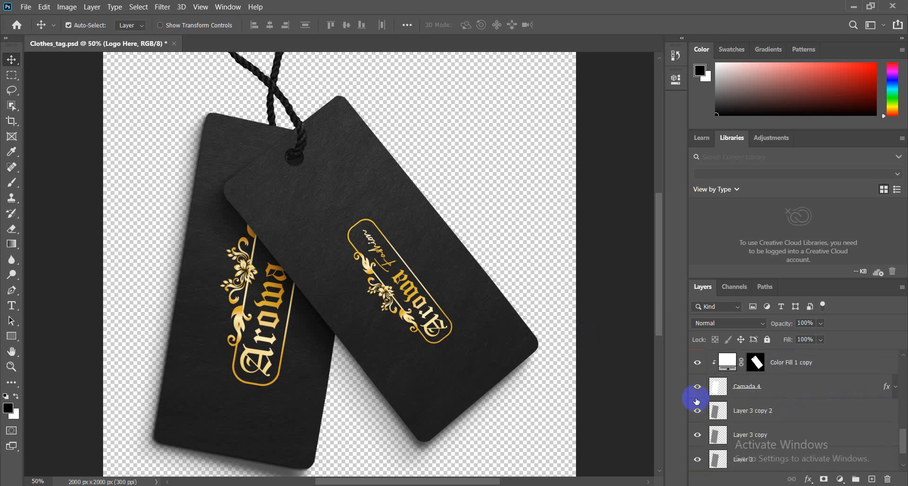
pyautogui.click(697, 388)
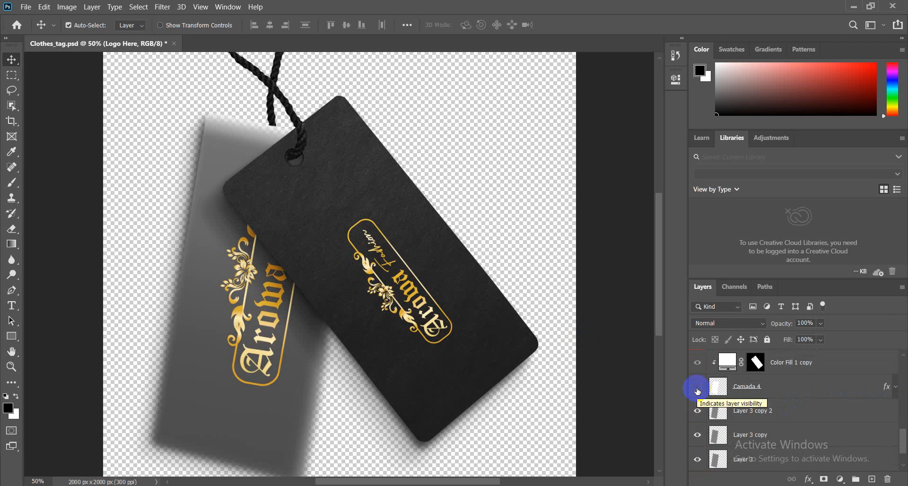
pyautogui.click(697, 388)
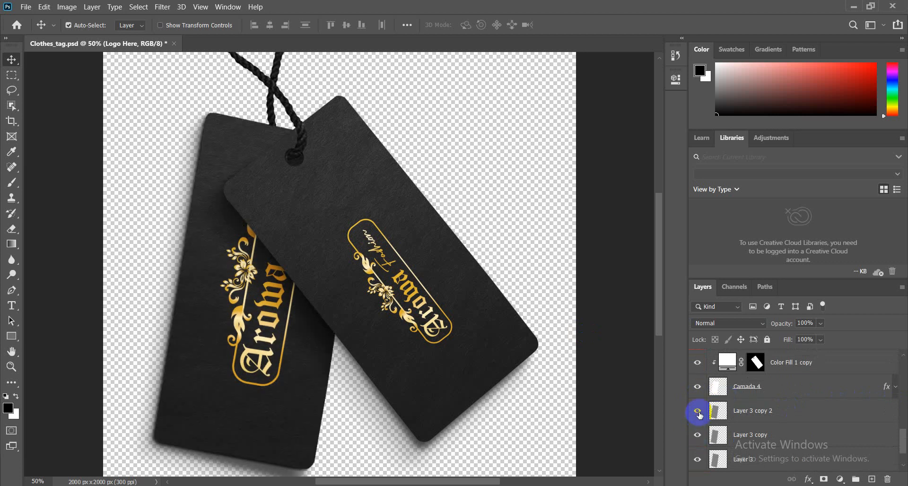
# - Preview the tag mockup with the Background group switched on, and hide the group again
pyautogui.scroll(-2, 700, 416)
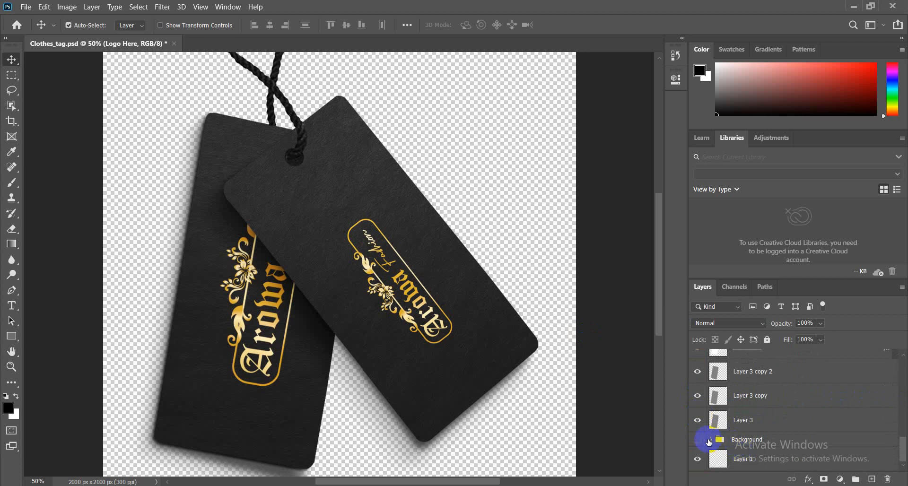
pyautogui.click(698, 440)
pyautogui.click(698, 440)
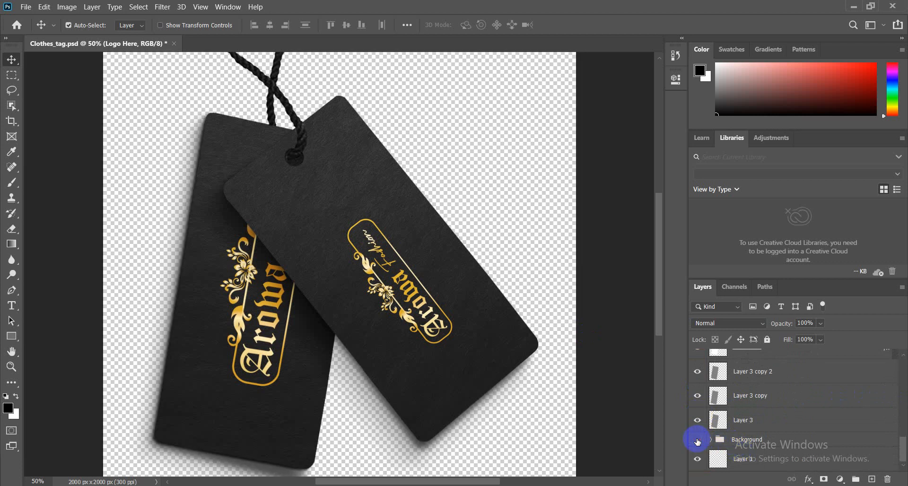
pyautogui.click(698, 441)
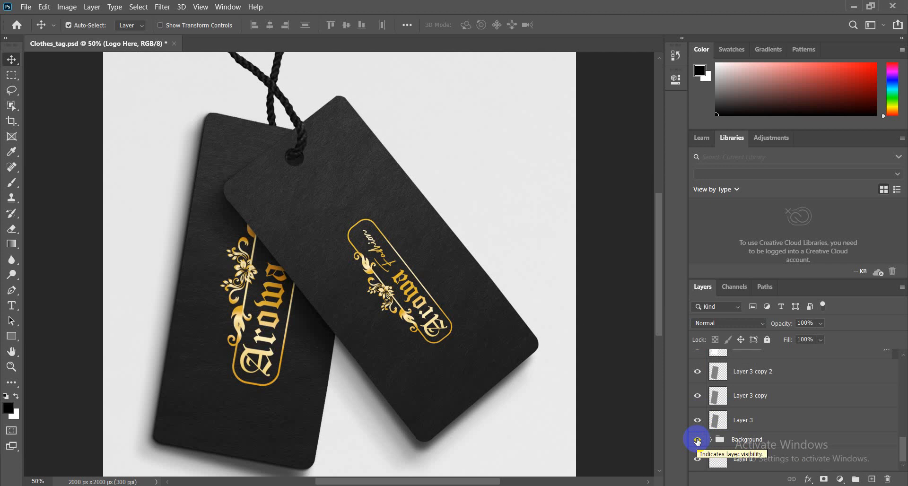
pyautogui.click(698, 441)
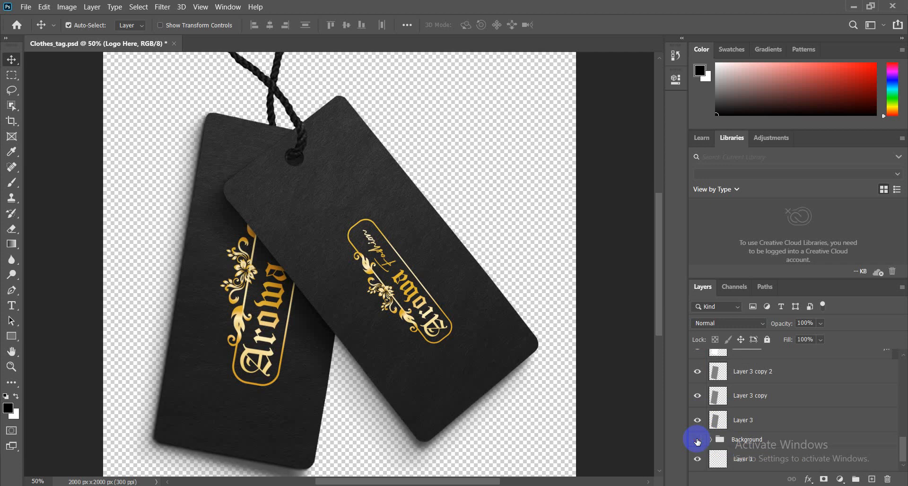
# - Start saving the tag mockup on the computer under a new file, with the Background group hidden and PNG as the format
pyautogui.click(698, 441)
pyautogui.click(698, 440)
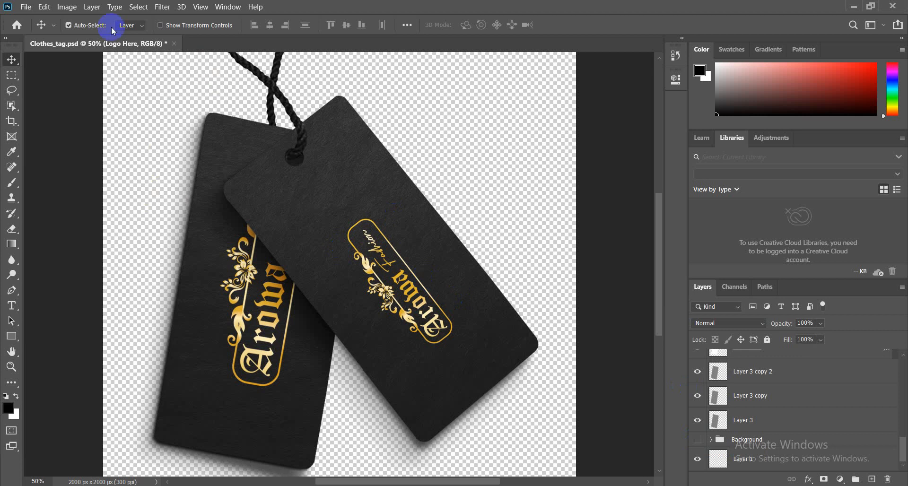
pyautogui.click(26, 12)
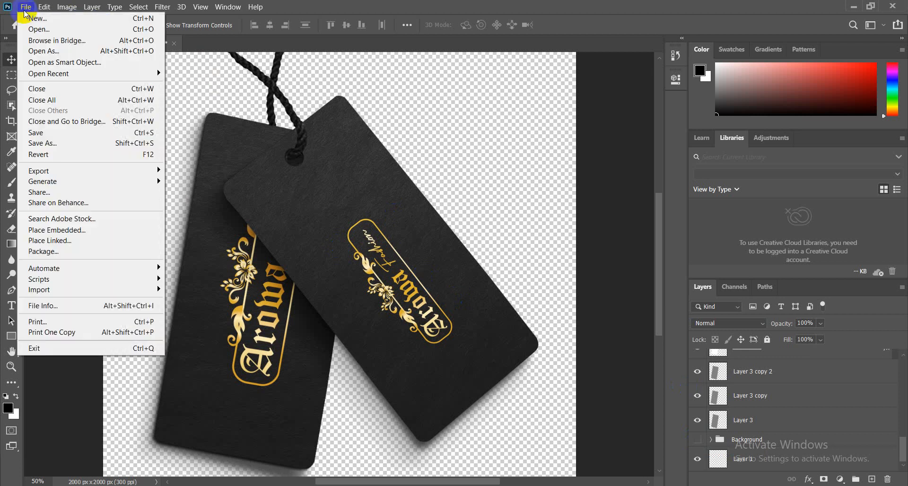
pyautogui.click(75, 151)
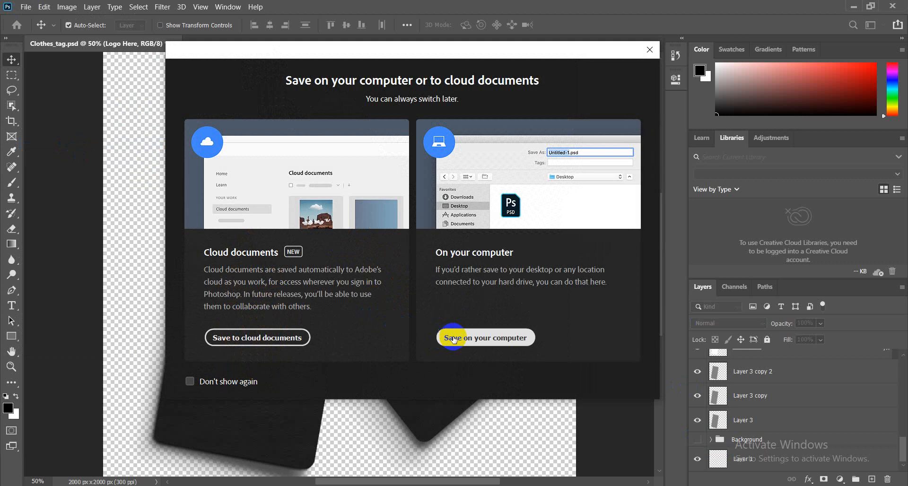
pyautogui.click(453, 338)
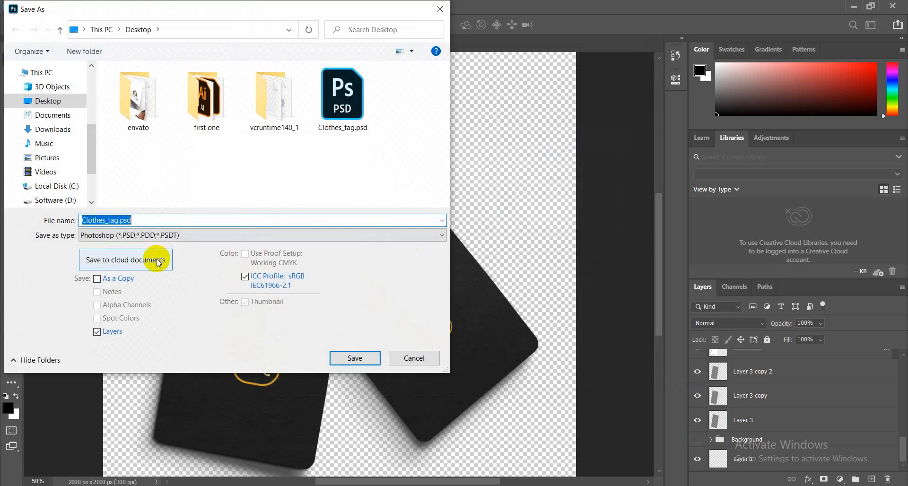
pyautogui.click(175, 237)
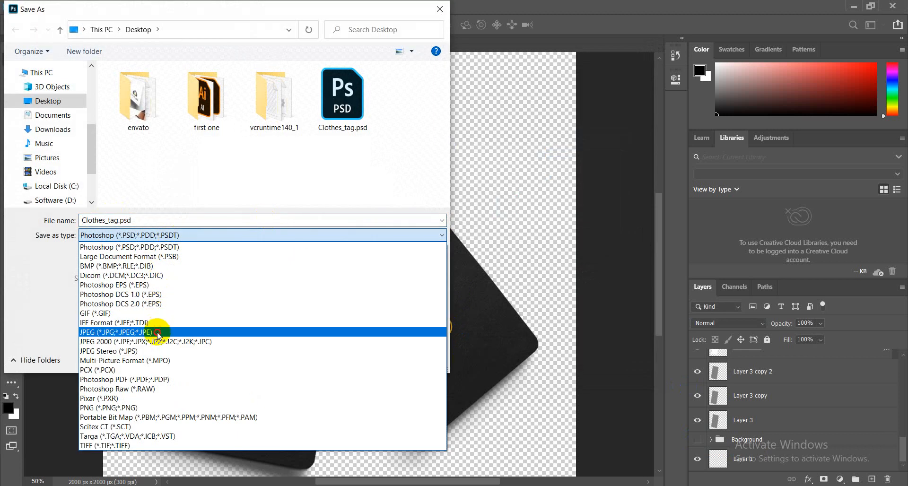
pyautogui.click(161, 317)
pyautogui.click(187, 235)
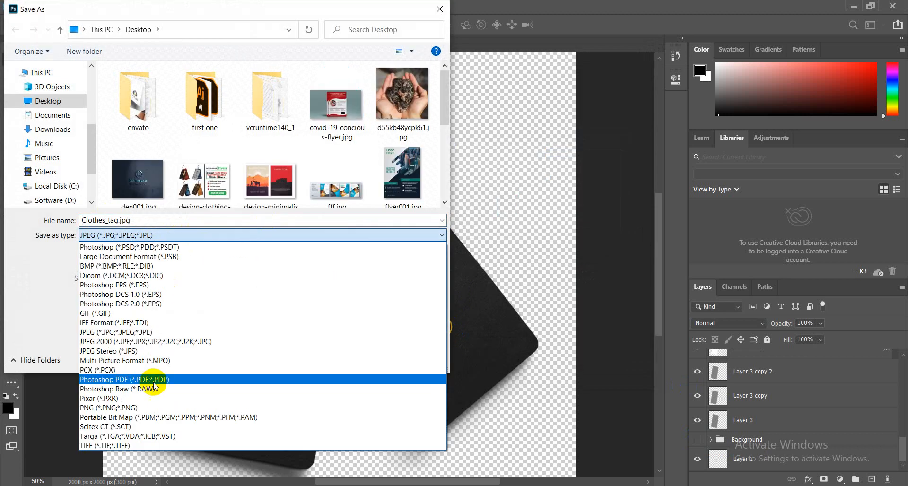
pyautogui.click(133, 408)
# - Name the file arowa fashion and save the PNG to the Desktop with the large file size option
pyautogui.click(153, 220)
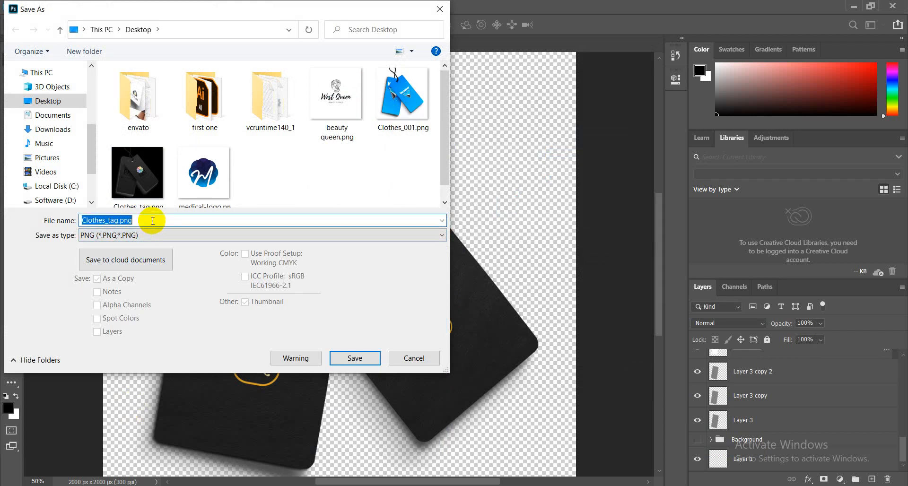
pyautogui.write('arowa fashion')
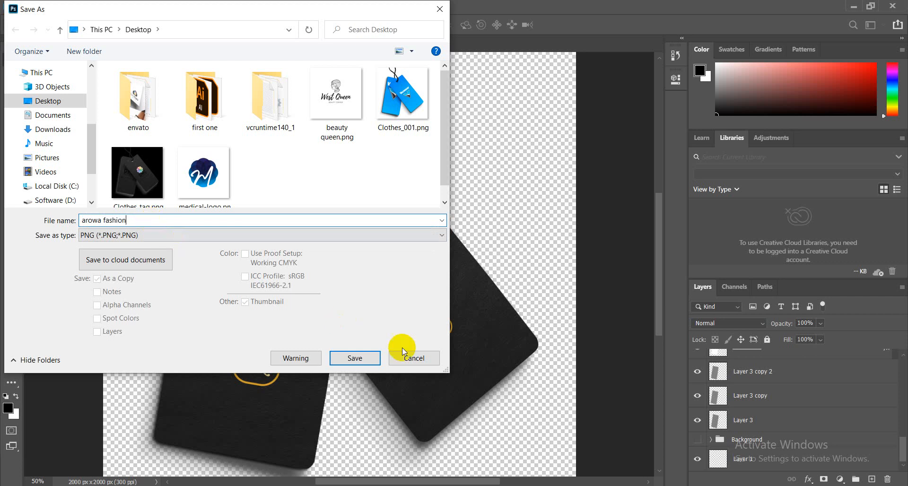
pyautogui.click(373, 359)
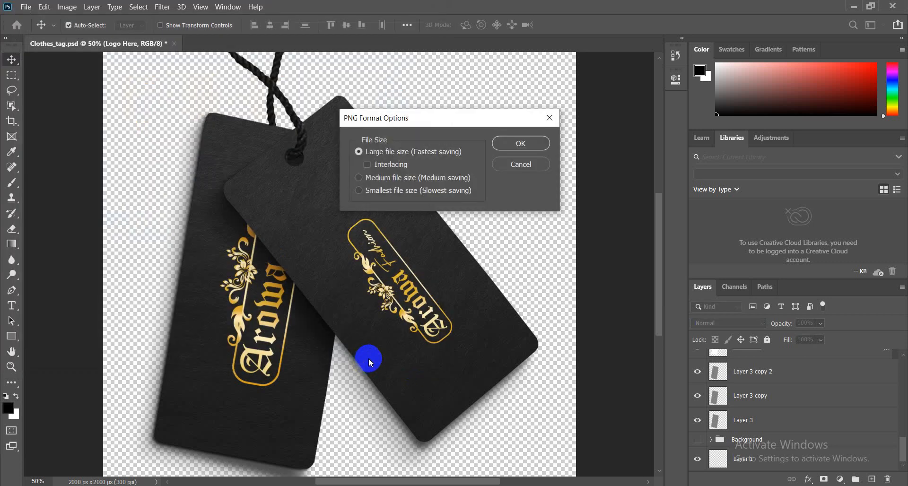
pyautogui.click(513, 143)
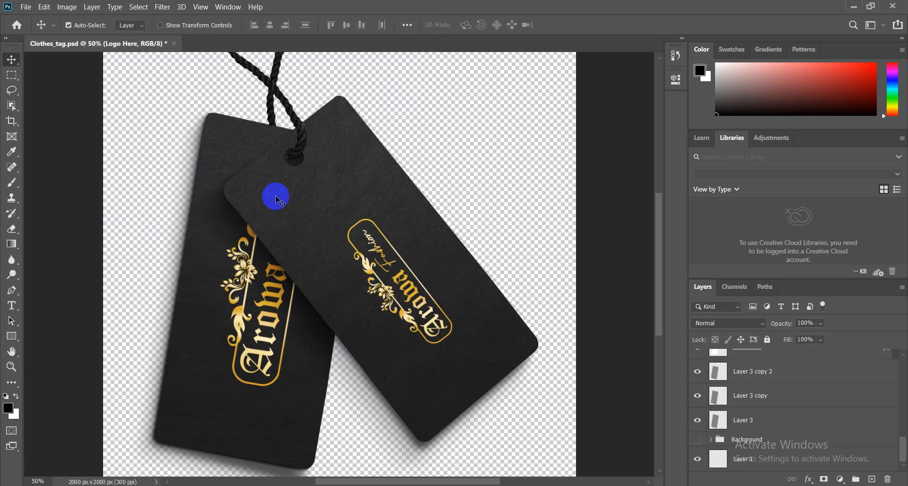
# - Minimize Photoshop and Illustrator, close the golden-calligraphic-design-elements-black-background folder window, and refresh the desktop
pyautogui.click(856, 7)
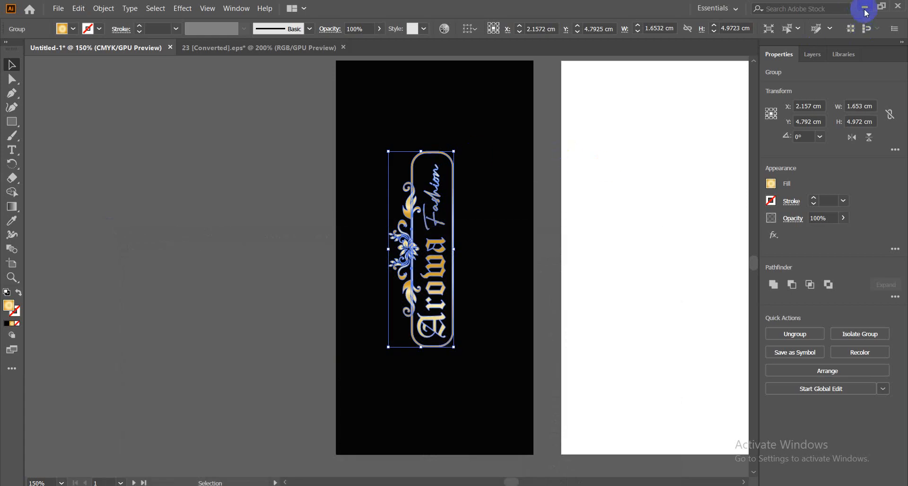
pyautogui.click(865, 10)
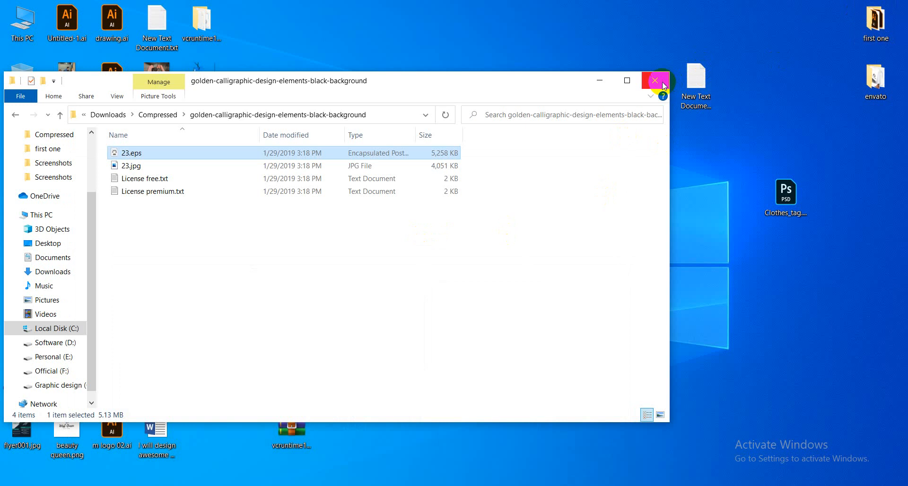
pyautogui.click(662, 84)
pyautogui.rightClick(478, 55)
pyautogui.click(502, 84)
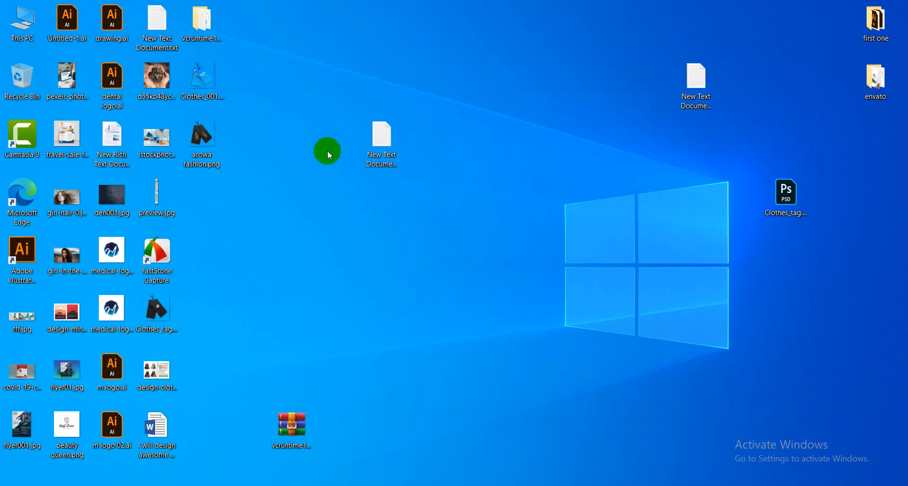
# - Open arowa fashion.png from the desktop to check the exported tag mockup, and close the viewer
pyautogui.click(202, 138)
pyautogui.rightClick(199, 138)
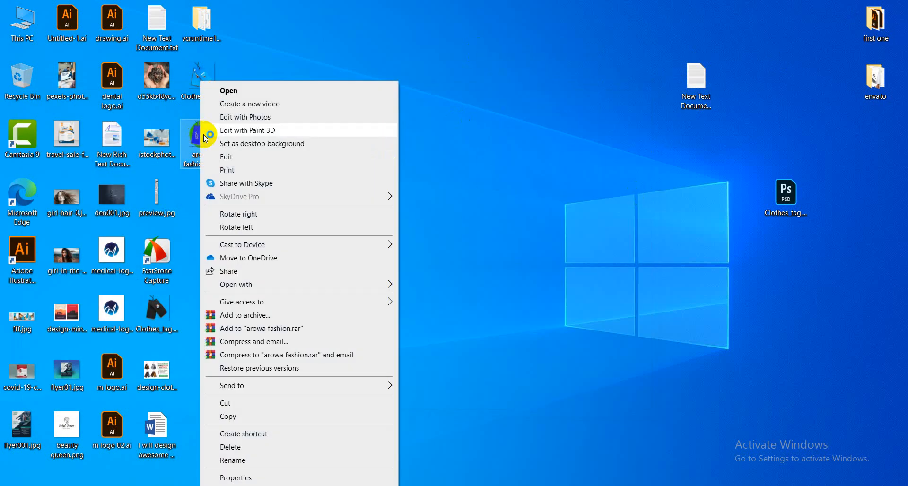
pyautogui.click(230, 91)
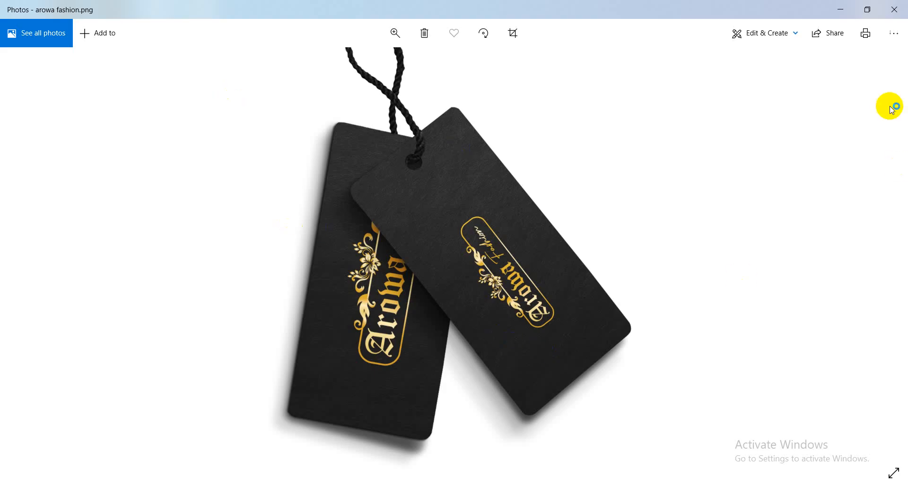
pyautogui.click(895, 9)
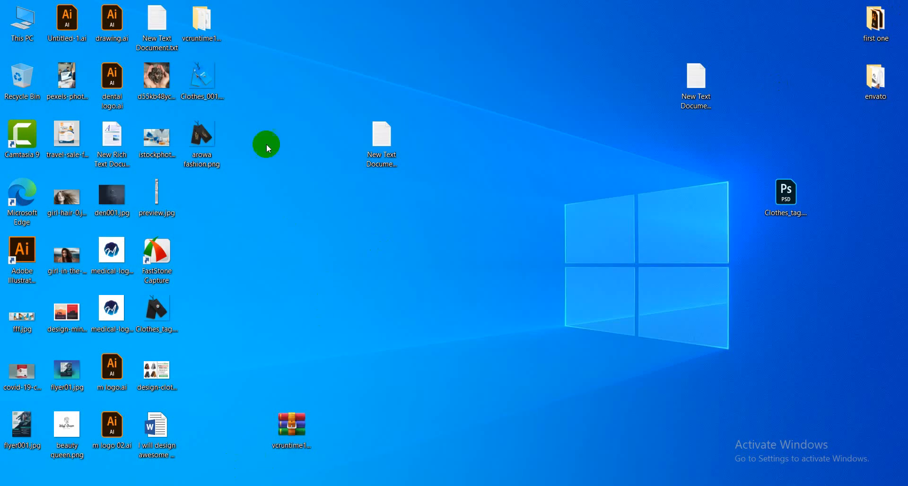
# - Switch to Illustrator, close the 23 [Converted].eps document, and deselect the logo group in Untitled-1
pyautogui.hotkey('alt', 'Tab')
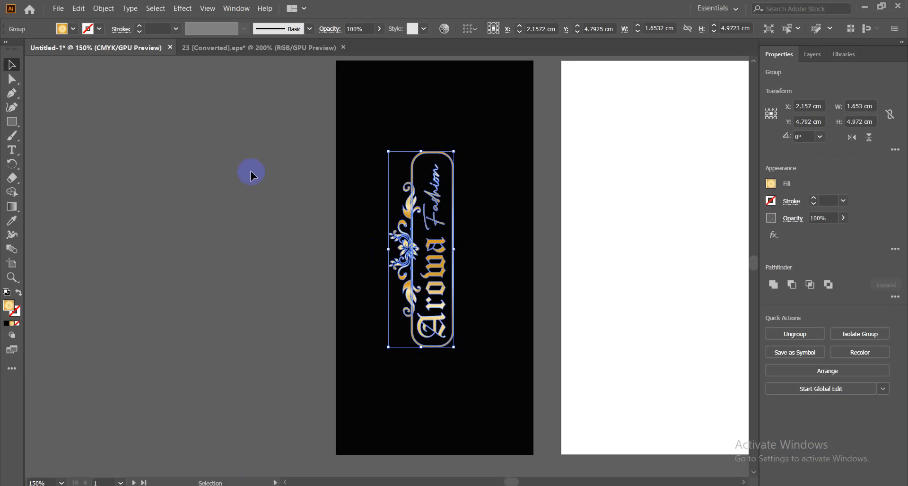
pyautogui.click(215, 48)
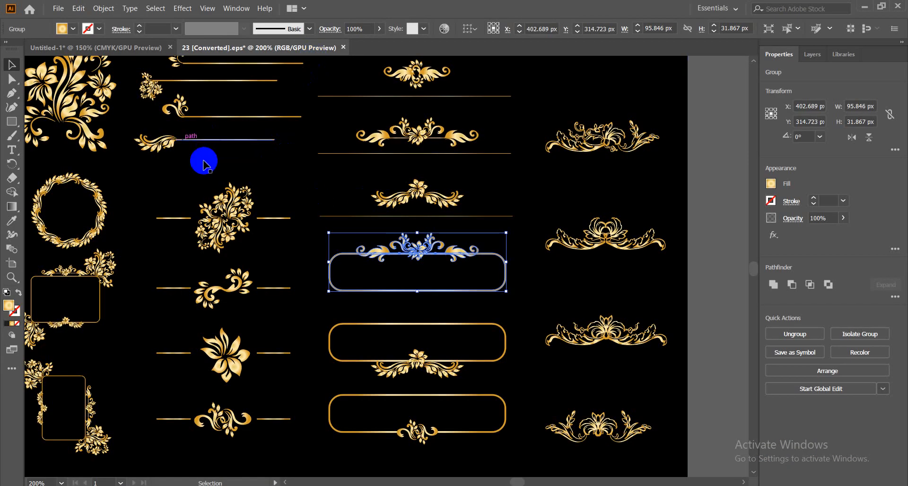
pyautogui.click(343, 47)
pyautogui.click(514, 266)
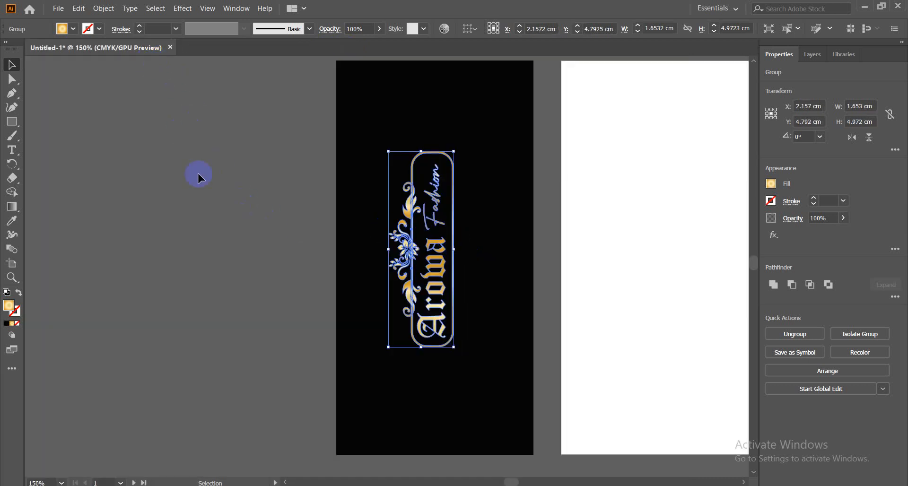
pyautogui.click(198, 174)
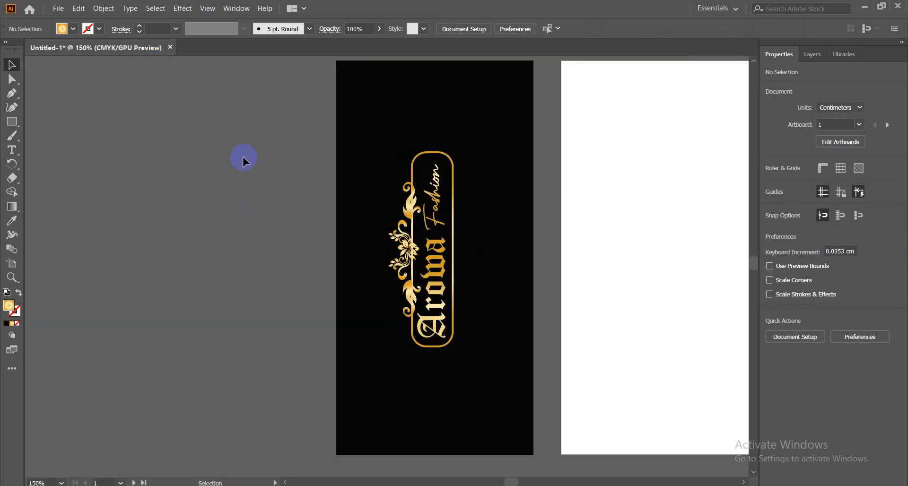
# - Create a new document in pixels, 550 px wide and 370 px high, with 4 artboards
pyautogui.click(63, 11)
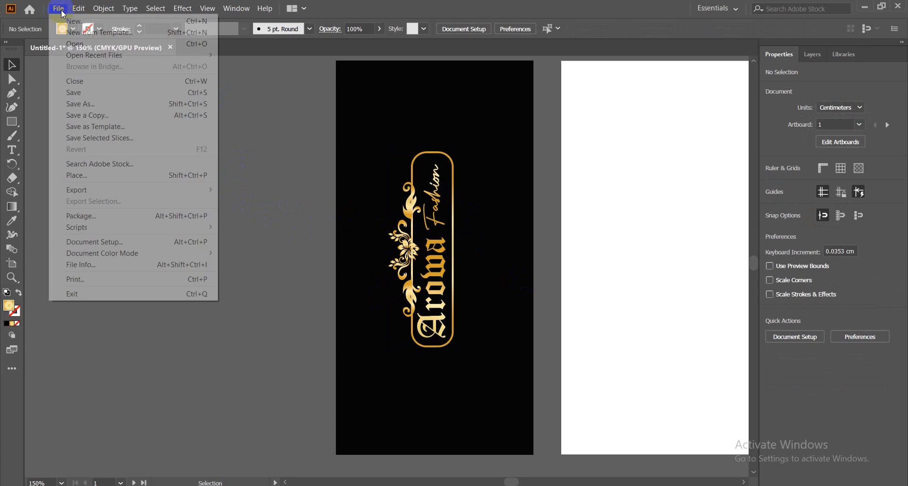
pyautogui.click(67, 22)
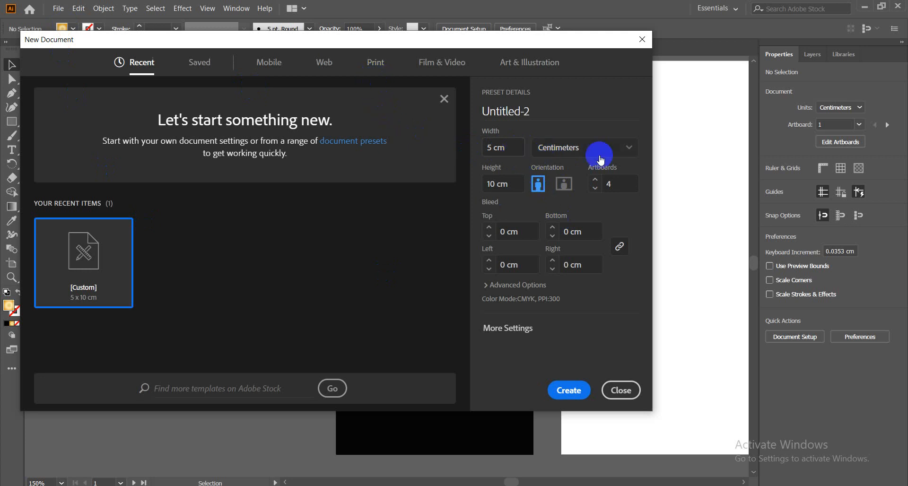
pyautogui.click(631, 148)
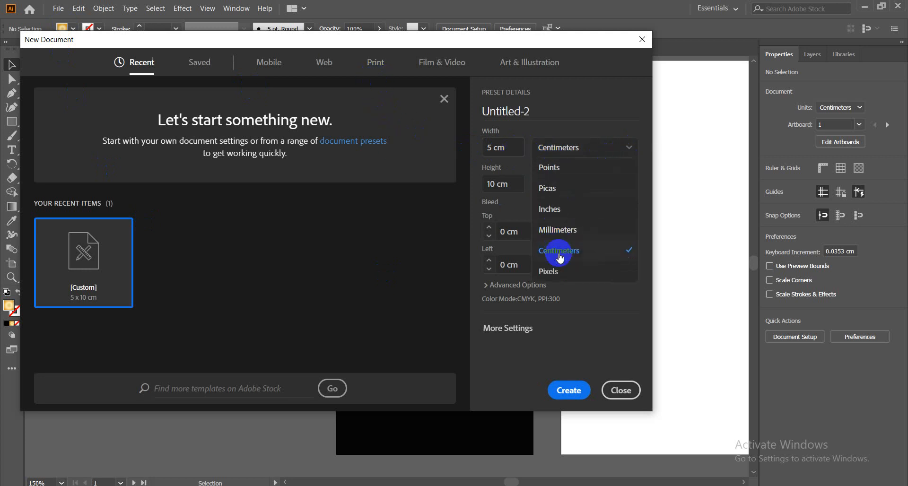
pyautogui.click(551, 270)
pyautogui.click(513, 146)
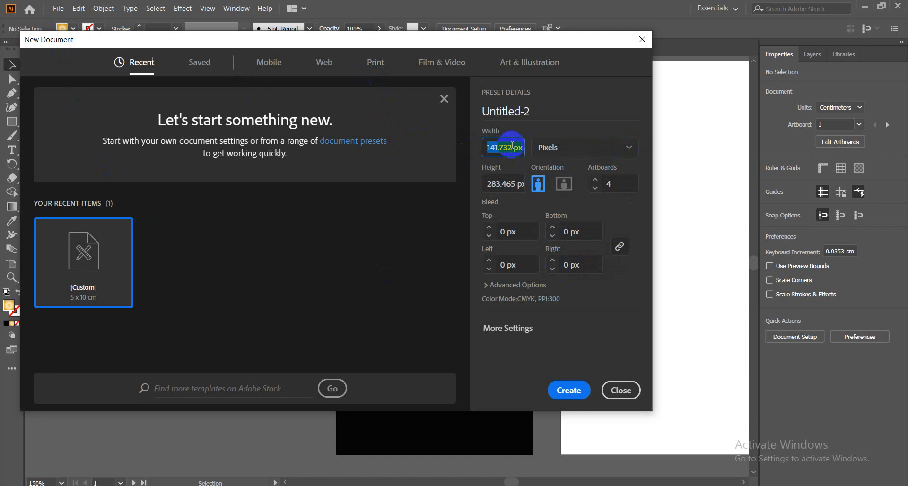
pyautogui.write('550')
pyautogui.click(506, 186)
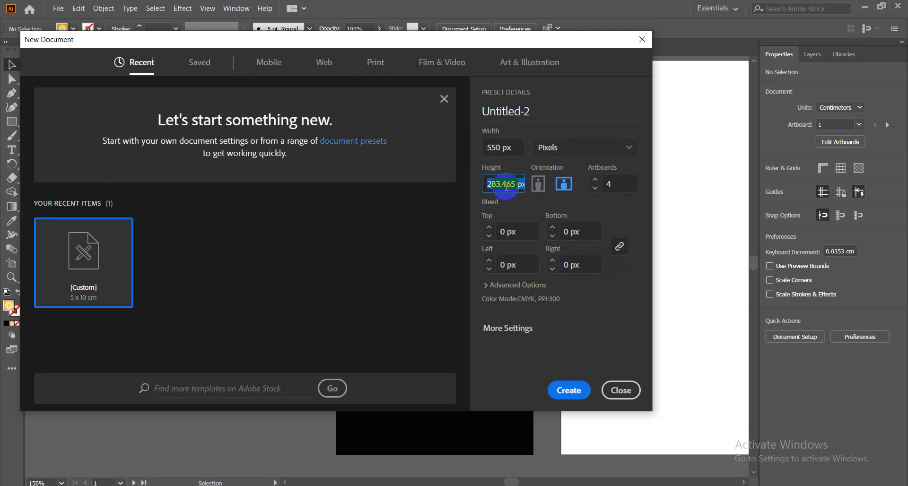
pyautogui.write('370')
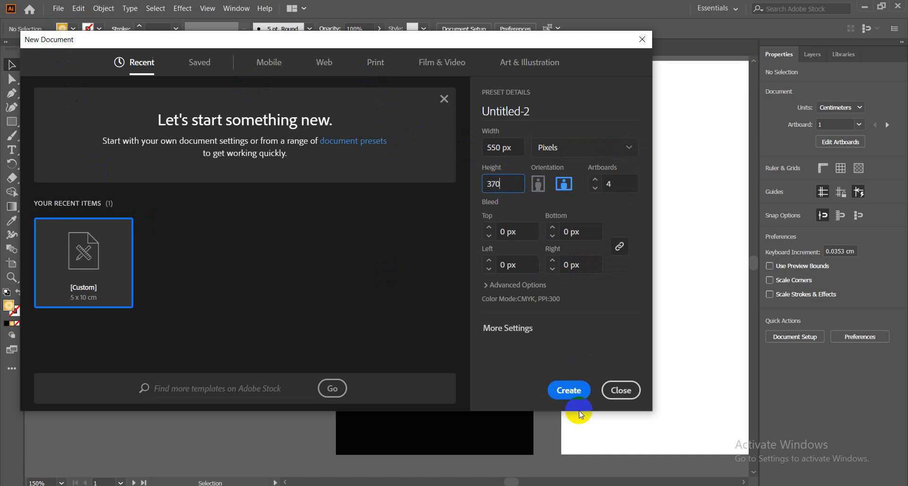
pyautogui.click(574, 395)
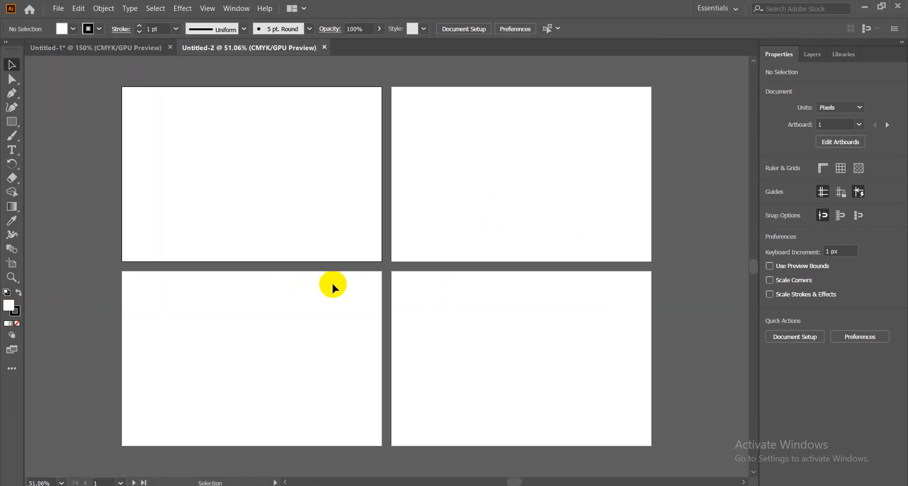
# - Frame the new document's first artboard at 66.67% and switch to the desktop
pyautogui.press('space')
pyautogui.moveTo(249, 222); pyautogui.dragTo(350, 239)
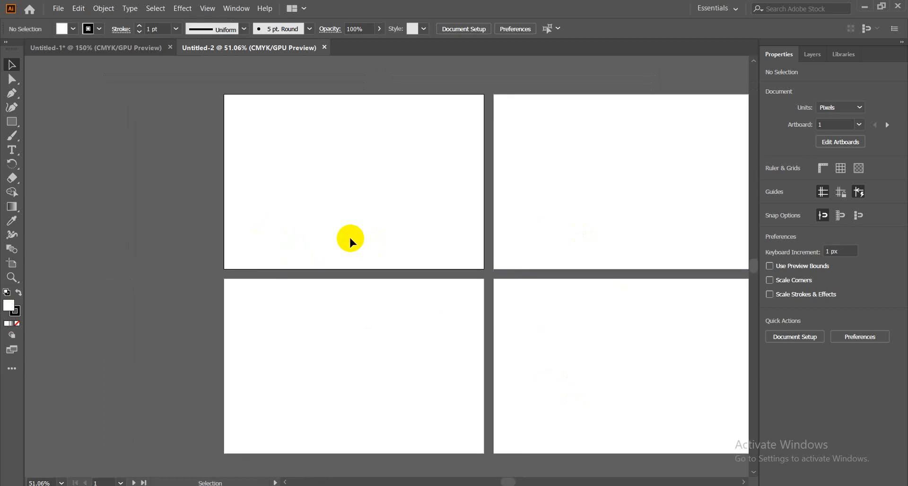
pyautogui.hotkey('ctrl', '+')
pyautogui.press('space')
pyautogui.moveTo(345, 179); pyautogui.dragTo(357, 237)
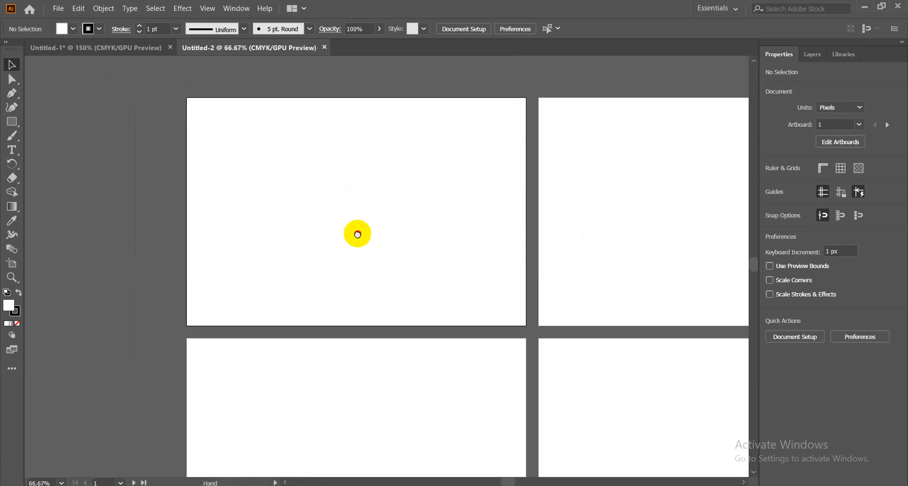
pyautogui.click(867, 8)
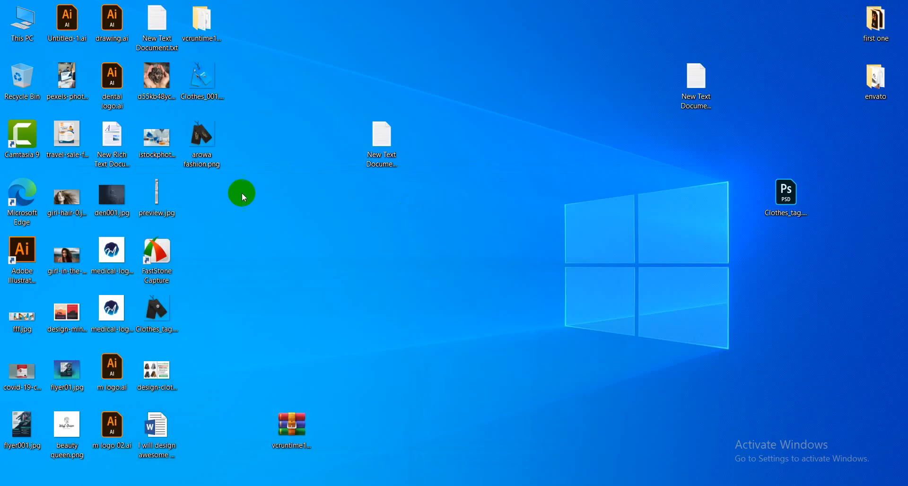
# - Place arowa fashion.png from the desktop into the Illustrator document and scale it to about 333 px square in the first artboard's upper-left corner
pyautogui.moveTo(201, 137); pyautogui.dragTo(305, 216)
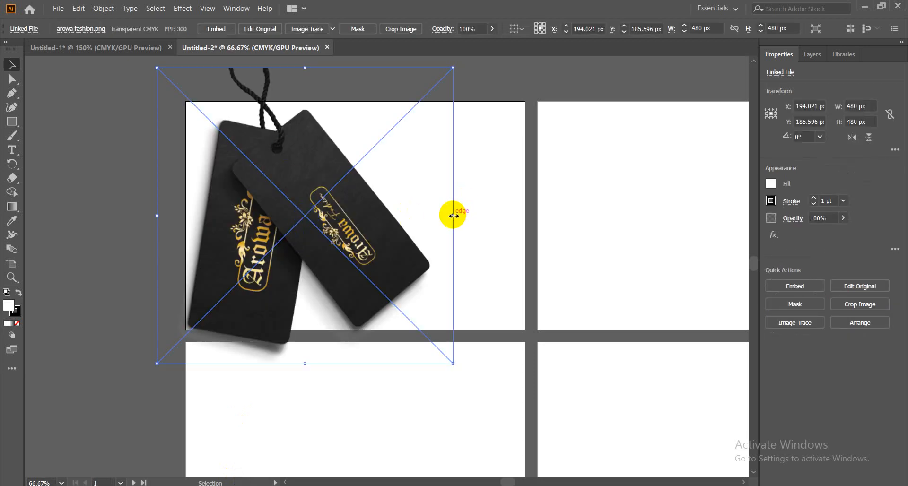
pyautogui.moveTo(454, 215); pyautogui.dragTo(314, 216)
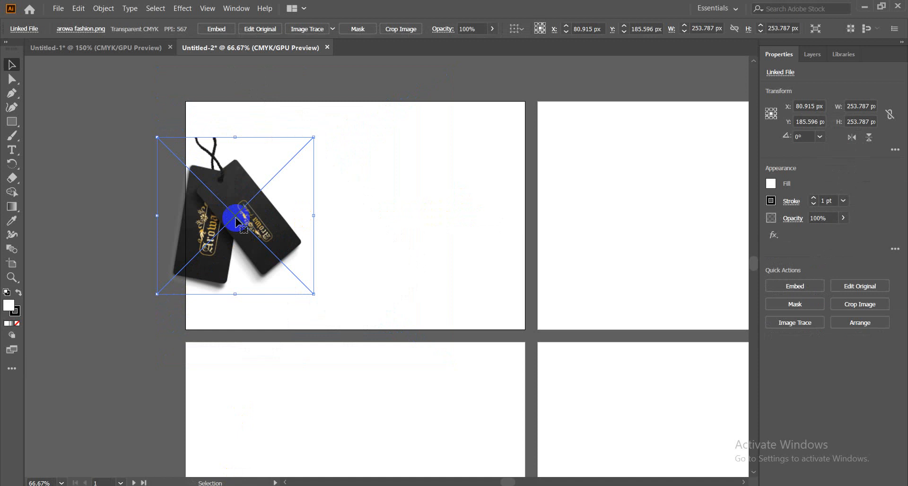
pyautogui.moveTo(237, 220); pyautogui.dragTo(289, 215)
pyautogui.moveTo(368, 211); pyautogui.dragTo(419, 210)
pyautogui.moveTo(307, 204); pyautogui.dragTo(283, 203)
pyautogui.click(99, 225)
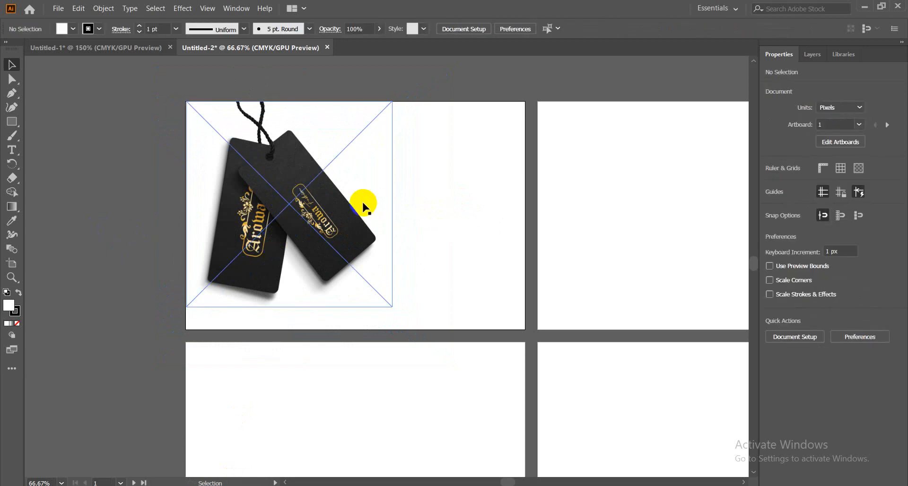
# - Enlarge the hang tag image to about 364 px square and align it with the first artboard's upper-left corner
pyautogui.click(314, 203)
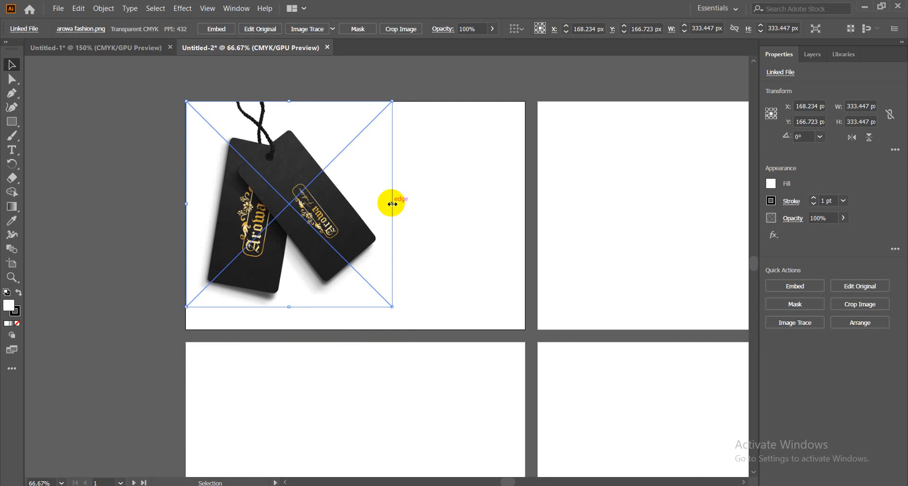
pyautogui.moveTo(392, 204); pyautogui.dragTo(411, 207)
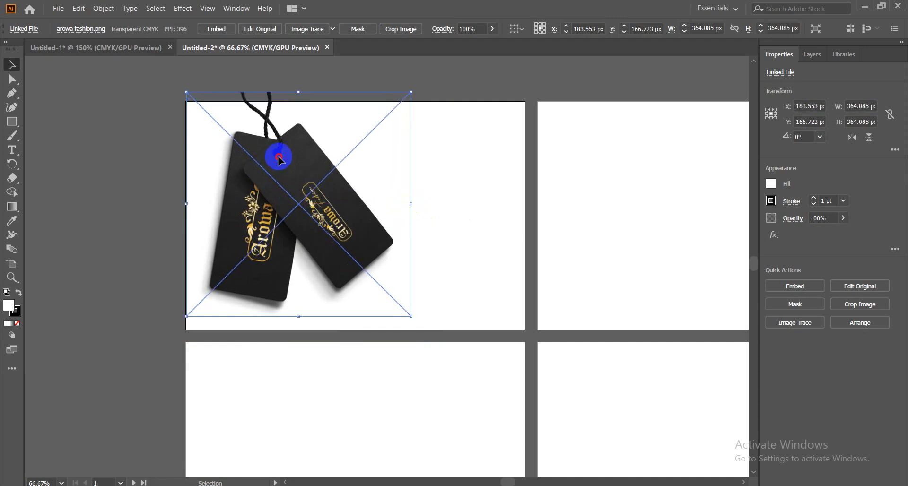
pyautogui.moveTo(279, 160); pyautogui.dragTo(280, 167)
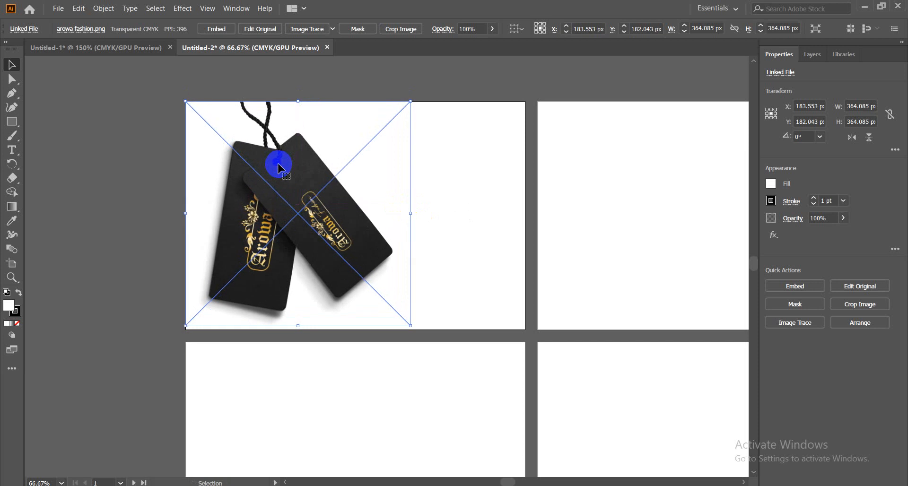
pyautogui.click(102, 209)
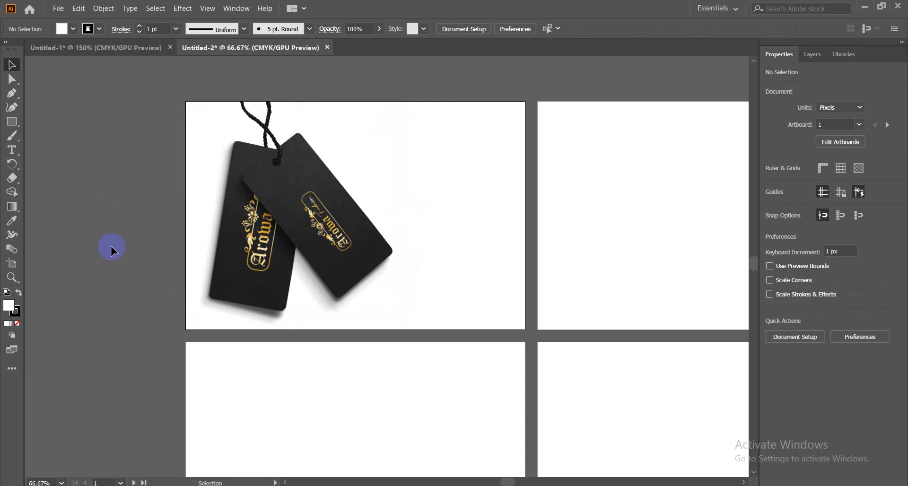
# - Switch to Chrome and view the Fiverr gig page about clothing hang tag and label design
pyautogui.click(865, 6)
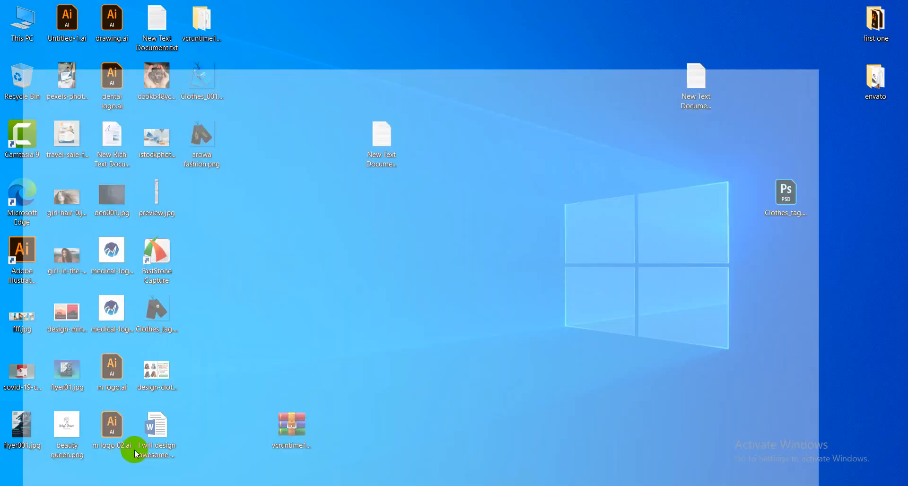
pyautogui.click(132, 450)
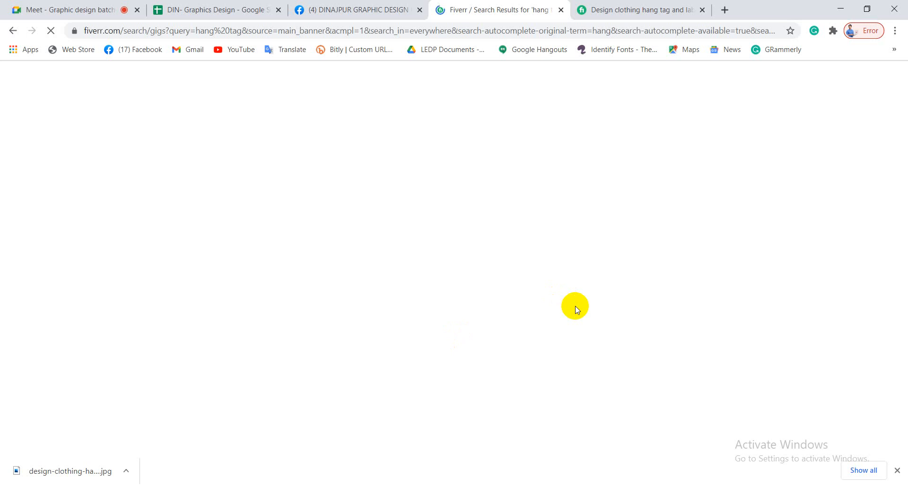
pyautogui.click(620, 10)
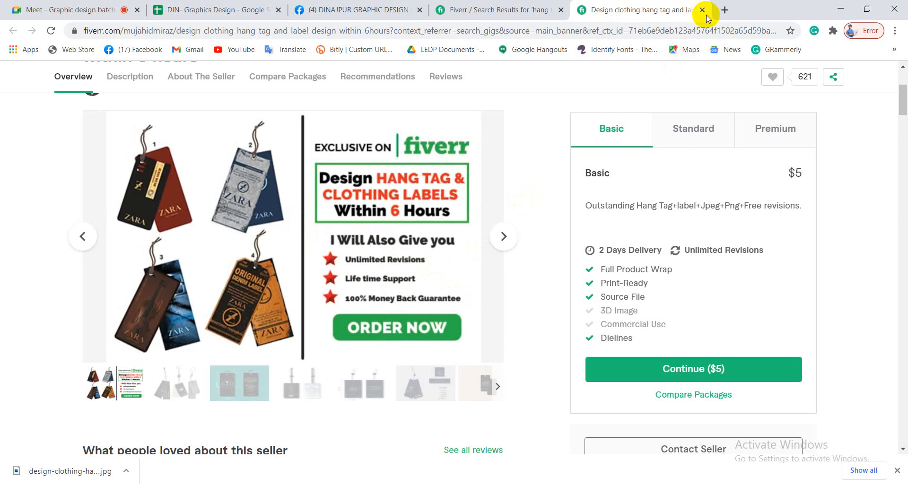
pyautogui.scroll(2, 288, 91)
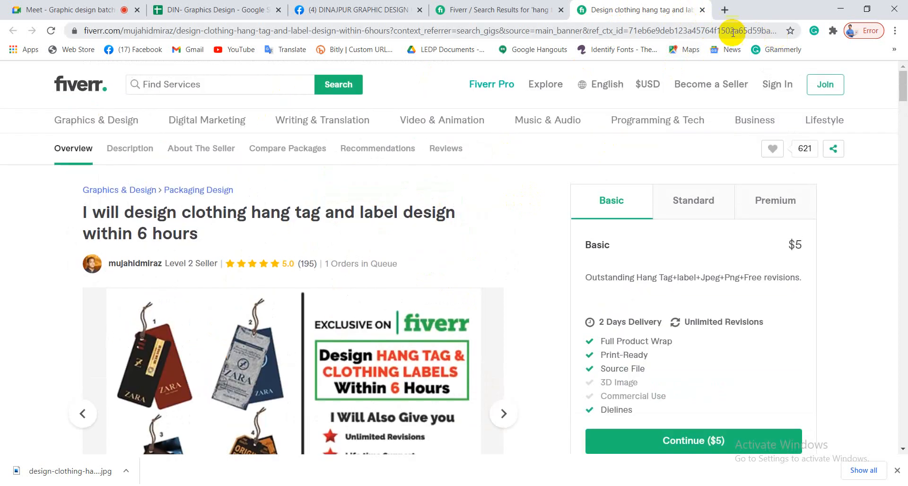
# - Search Google for "fiverr logo png" in a new tab and show the image results
pyautogui.click(725, 10)
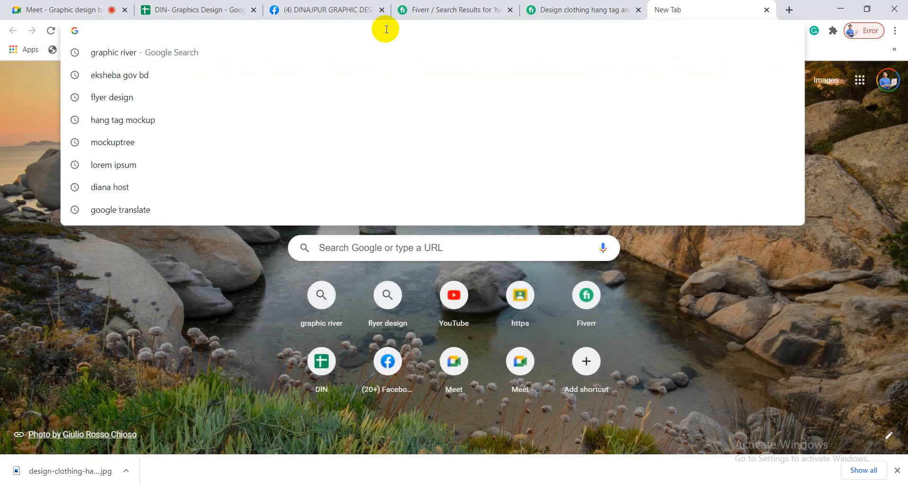
pyautogui.write('fiverr')
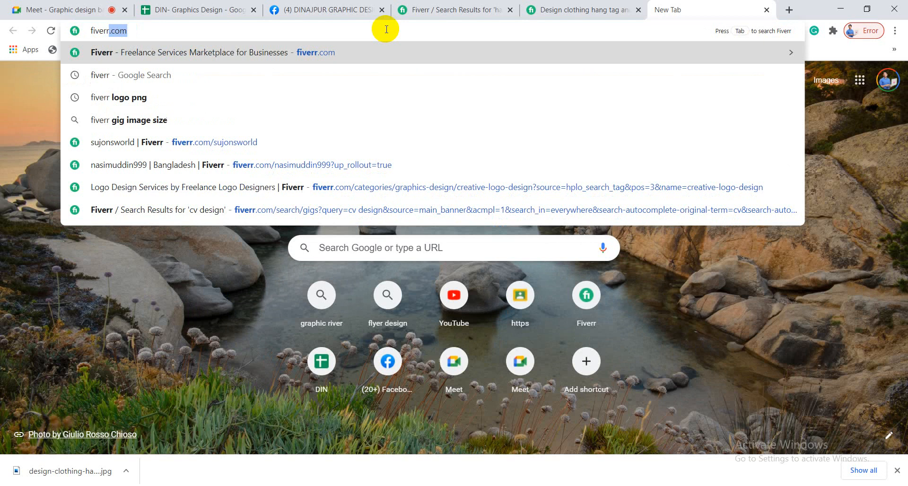
pyautogui.write(' logo')
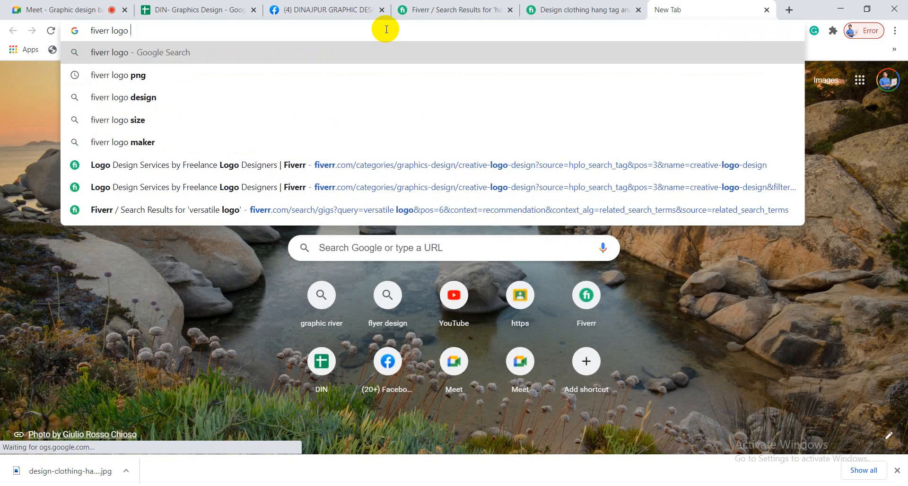
pyautogui.click(142, 82)
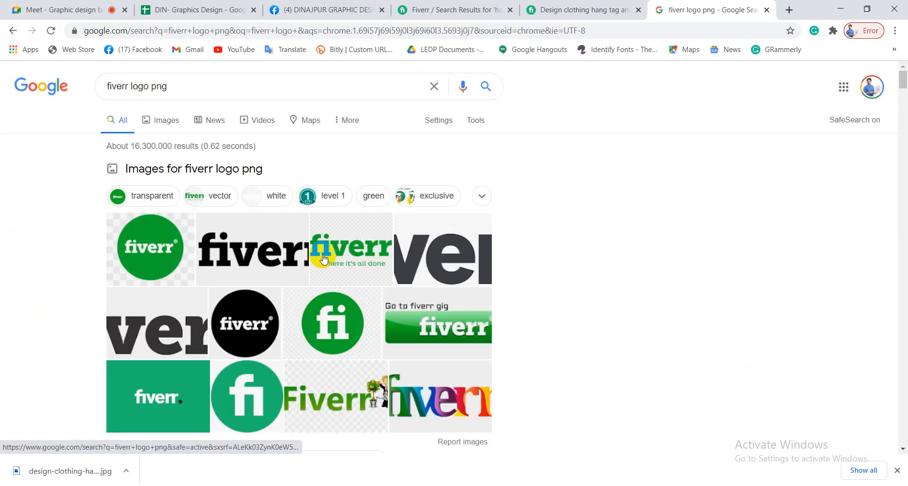
pyautogui.click(166, 124)
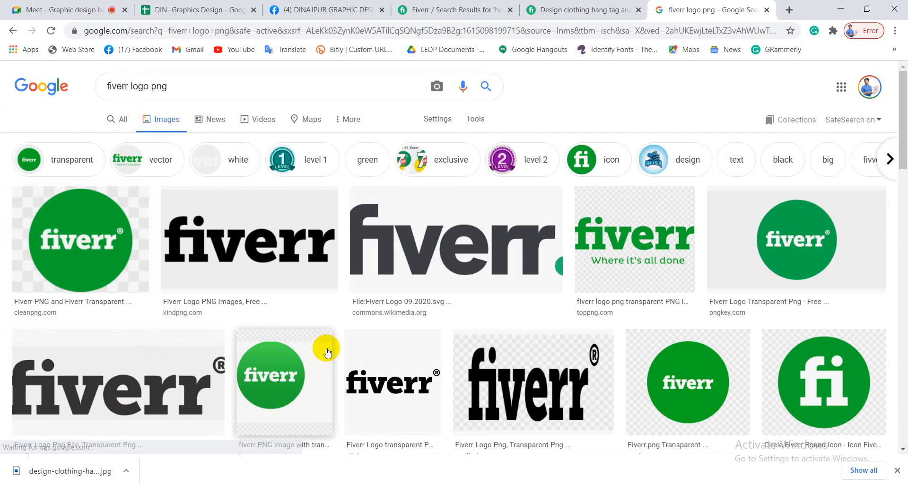
# - Look through the Fiverr logo image results for a version that suits the gig image
pyautogui.scroll(-3, 326, 352)
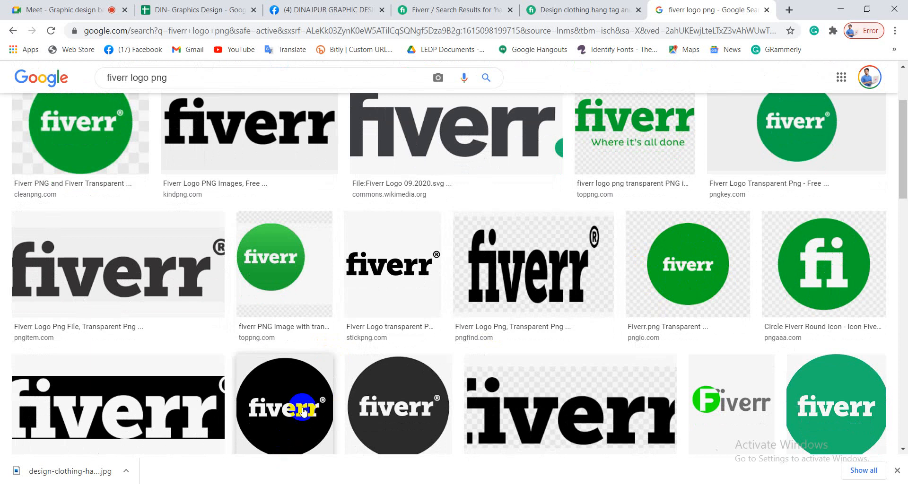
pyautogui.scroll(3, 314, 398)
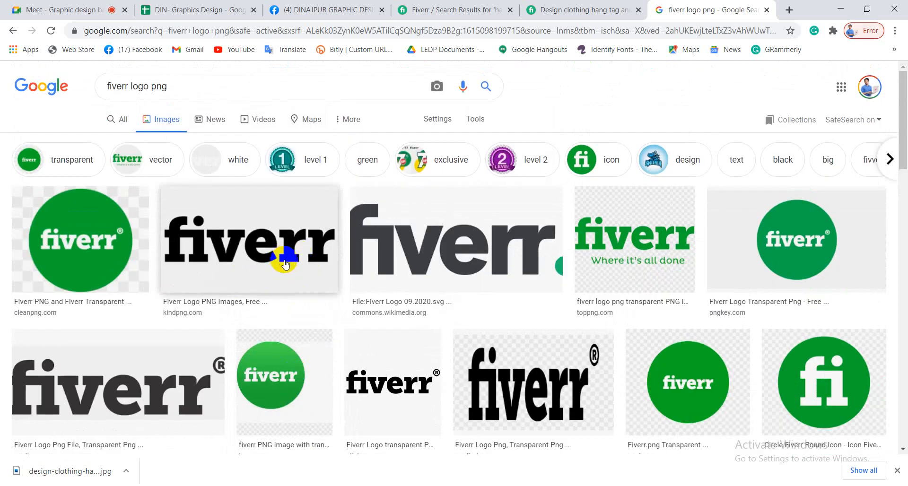
pyautogui.scroll(-4, 318, 308)
pyautogui.scroll(-4, 321, 311)
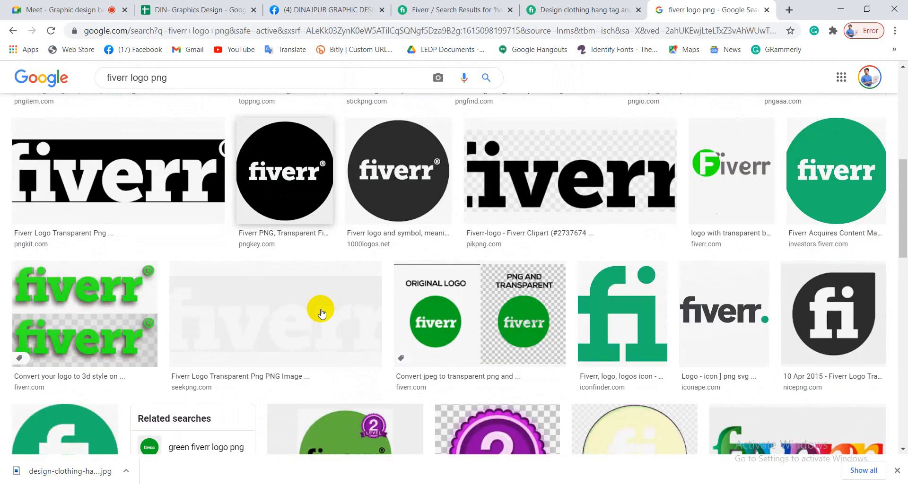
pyautogui.scroll(-5, 320, 313)
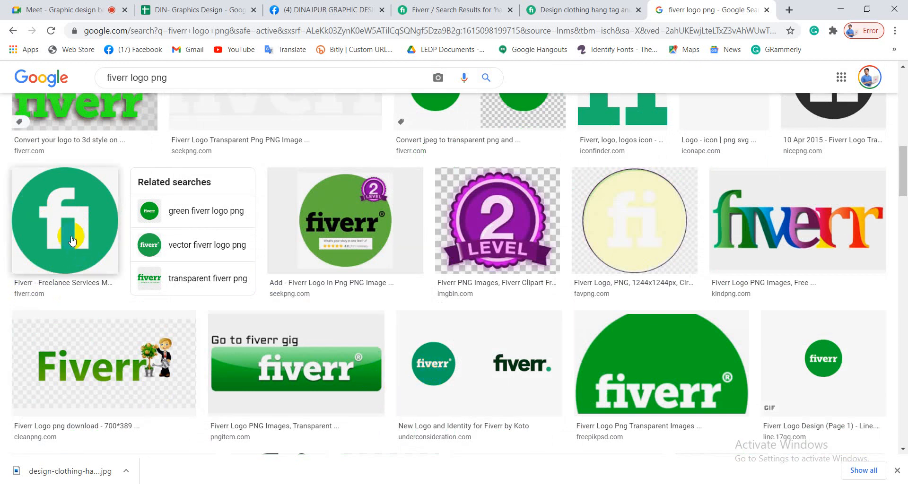
pyautogui.scroll(-6, 72, 242)
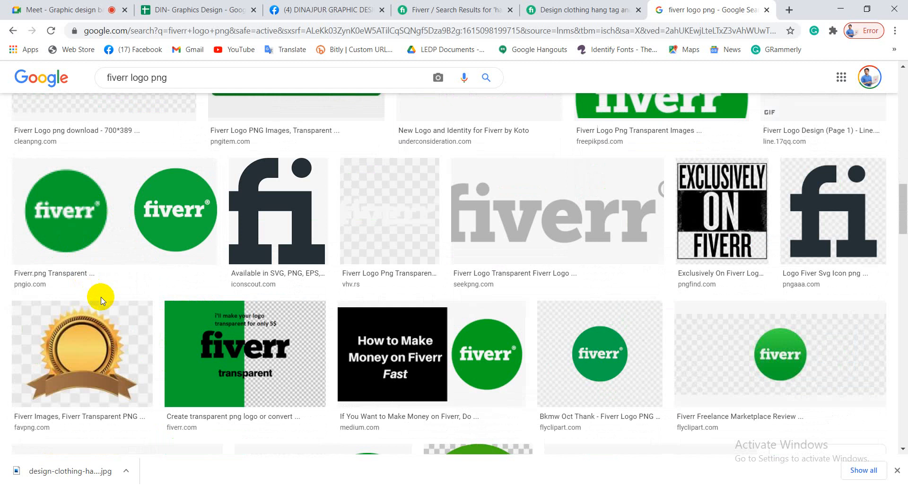
pyautogui.scroll(10, 101, 300)
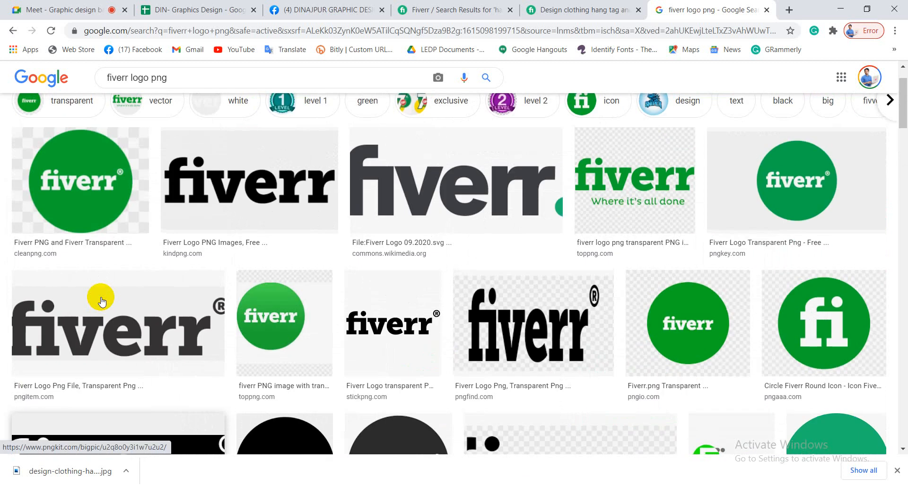
pyautogui.scroll(1, 101, 299)
# - Preview the black KindPNG logo, the green PNGitem logo with tagline, and the white-on-green Patchesoft logo, checking their related images
pyautogui.click(269, 258)
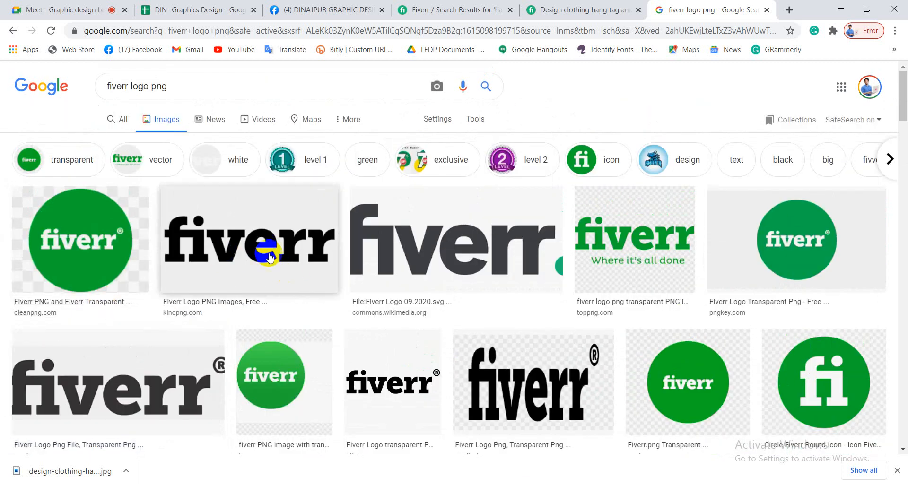
pyautogui.click(269, 252)
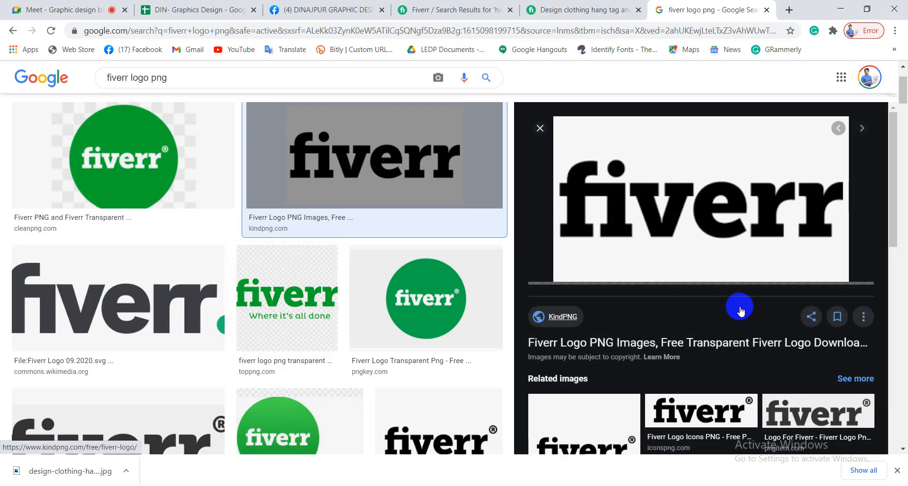
pyautogui.scroll(-10, 739, 308)
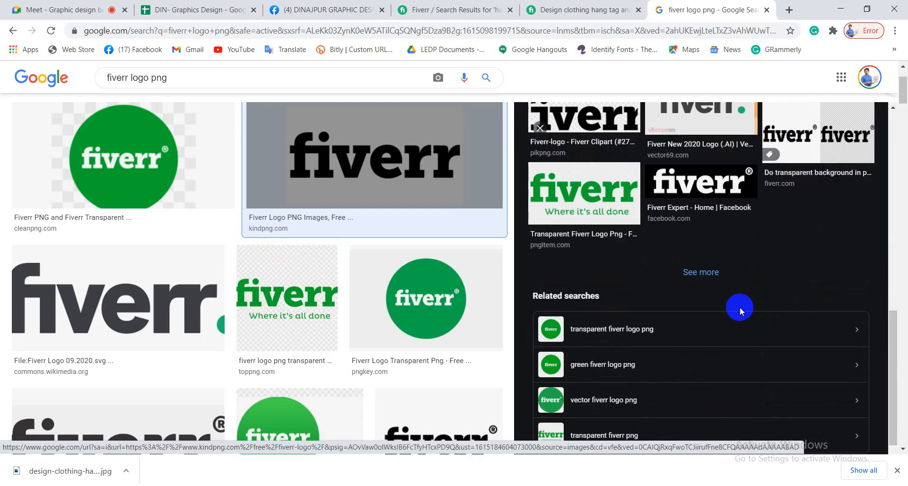
pyautogui.click(625, 246)
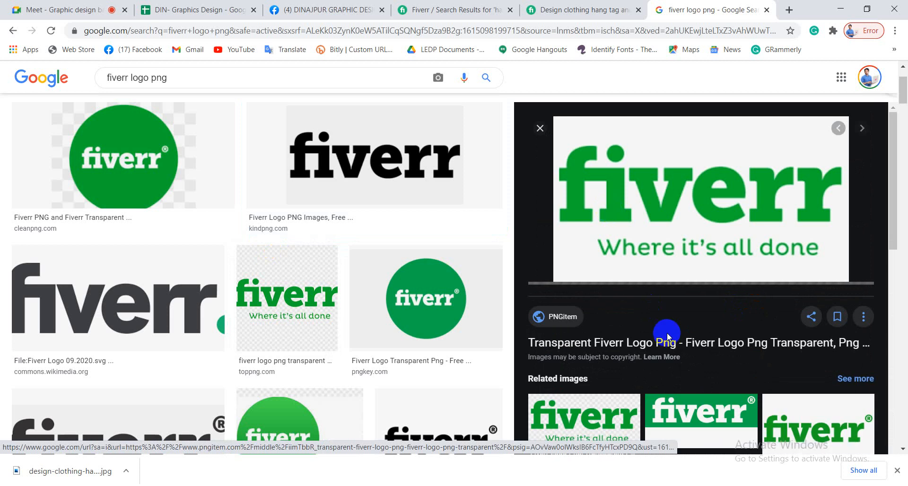
pyautogui.scroll(-5, 667, 333)
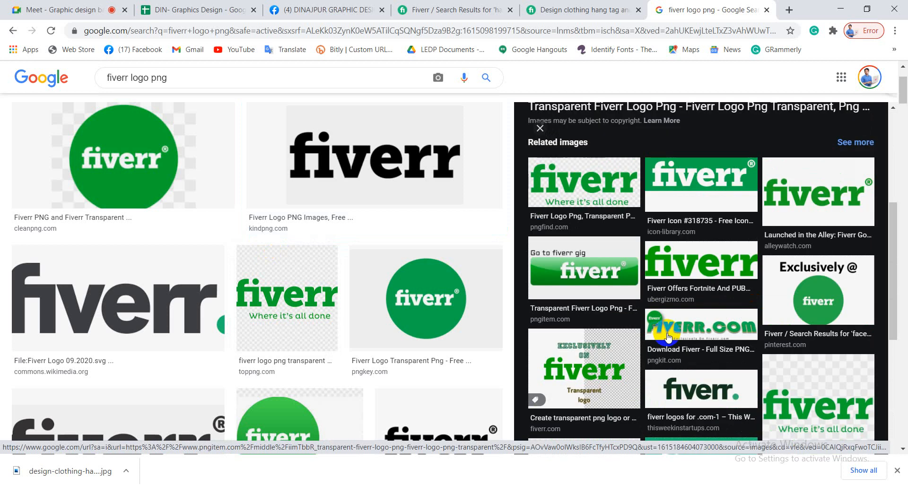
pyautogui.scroll(-2, 668, 337)
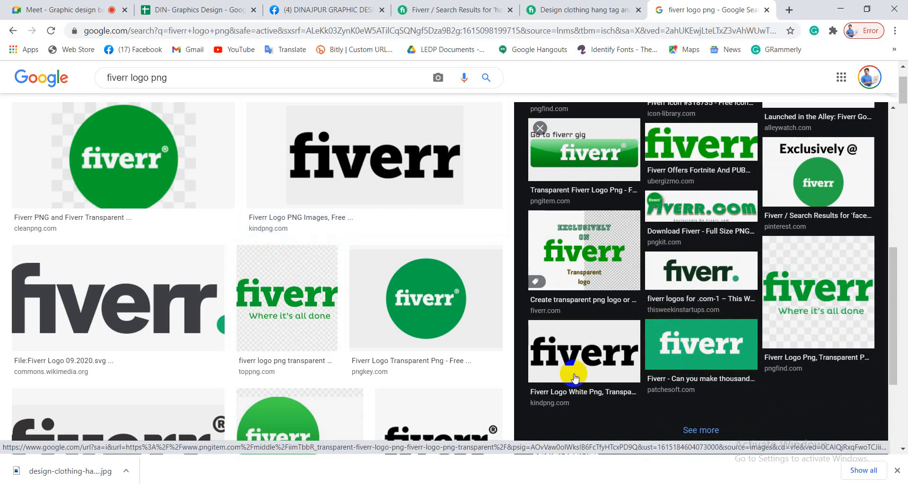
pyautogui.click(706, 347)
pyautogui.scroll(-4, 659, 330)
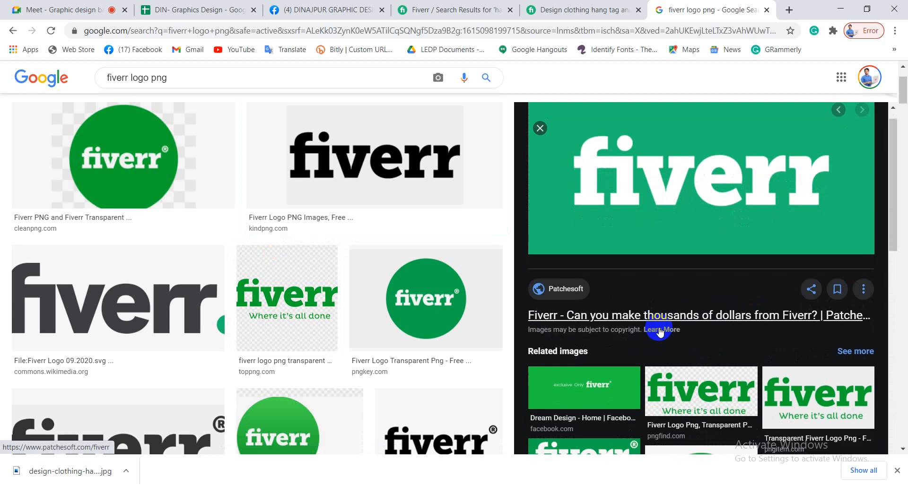
# - Browse further Fiverr logo results beside the open preview, and return to the hang tag gig page
pyautogui.scroll(4, 659, 325)
pyautogui.scroll(2, 291, 306)
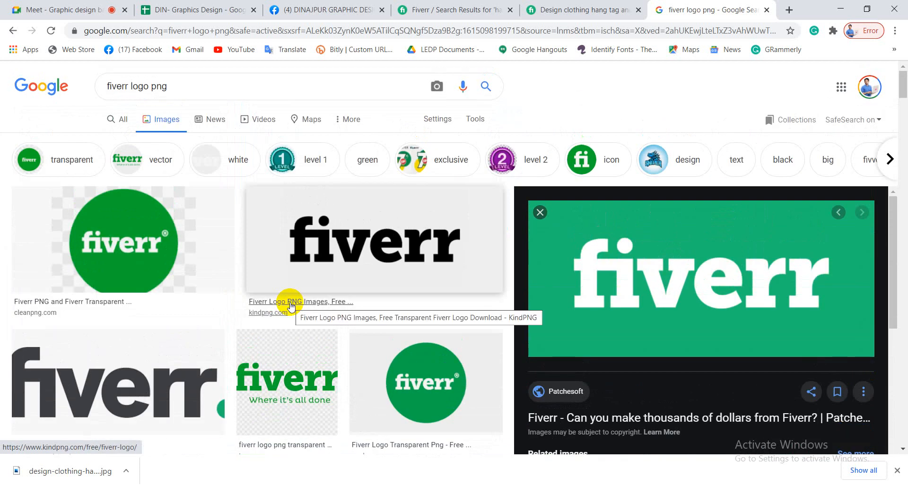
pyautogui.scroll(-10, 291, 307)
pyautogui.click(291, 306)
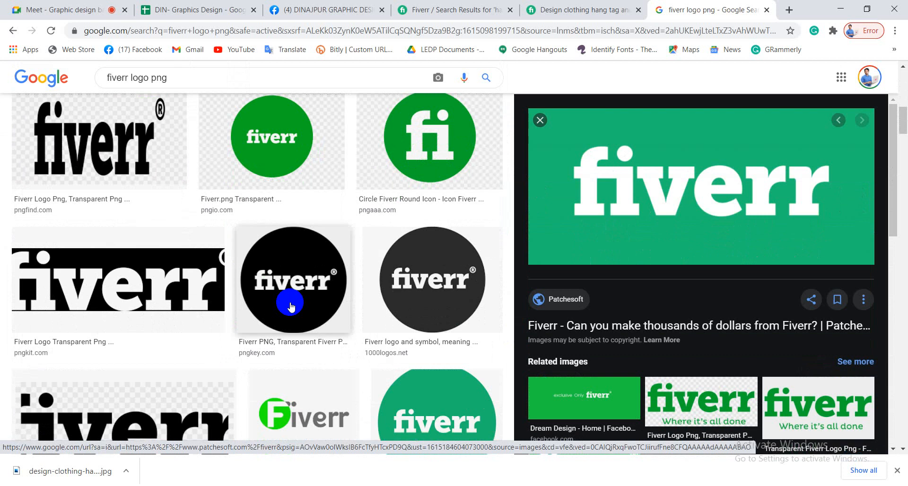
pyautogui.scroll(-8, 291, 306)
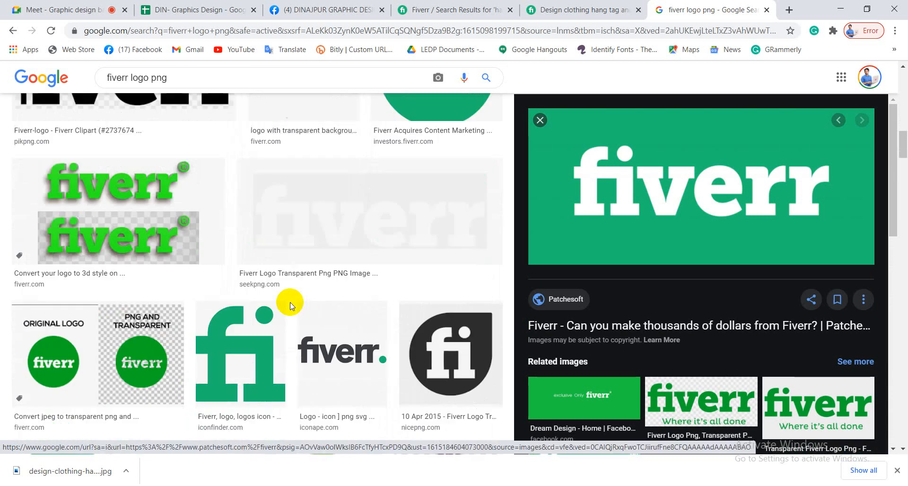
pyautogui.scroll(-4, 290, 305)
pyautogui.click(291, 306)
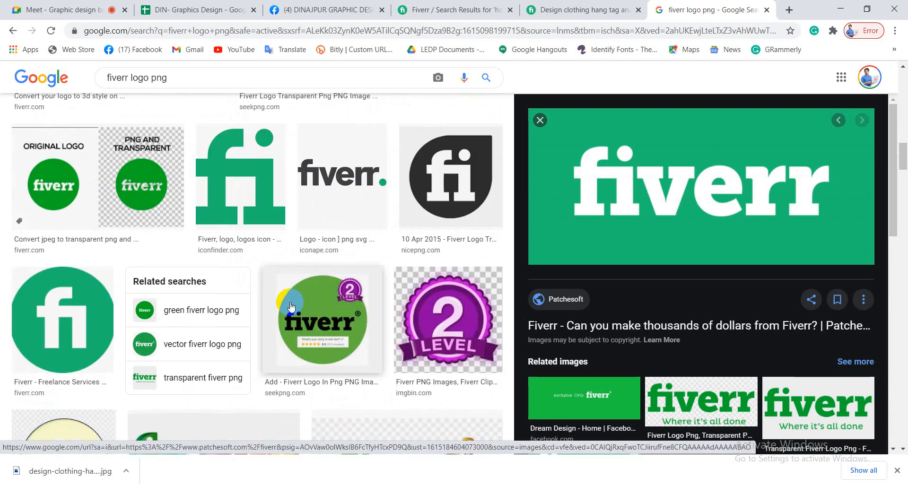
pyautogui.scroll(-2, 290, 303)
pyautogui.scroll(10, 291, 303)
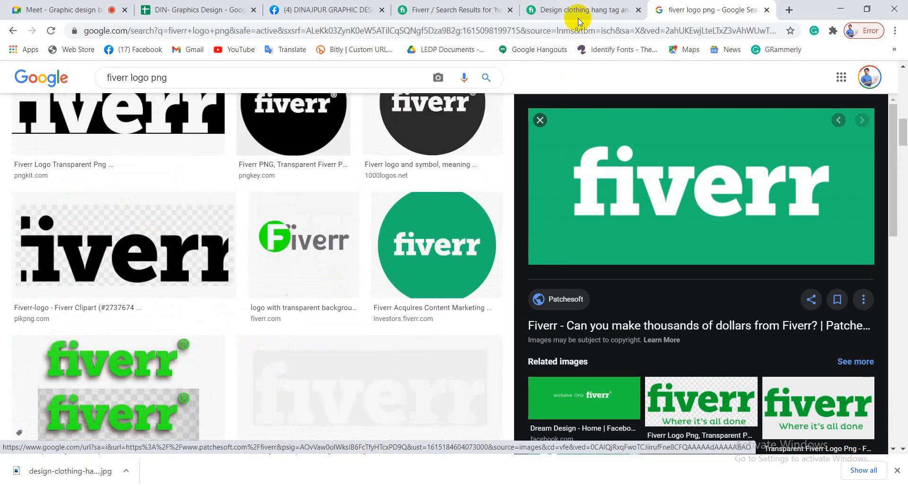
pyautogui.click(526, 12)
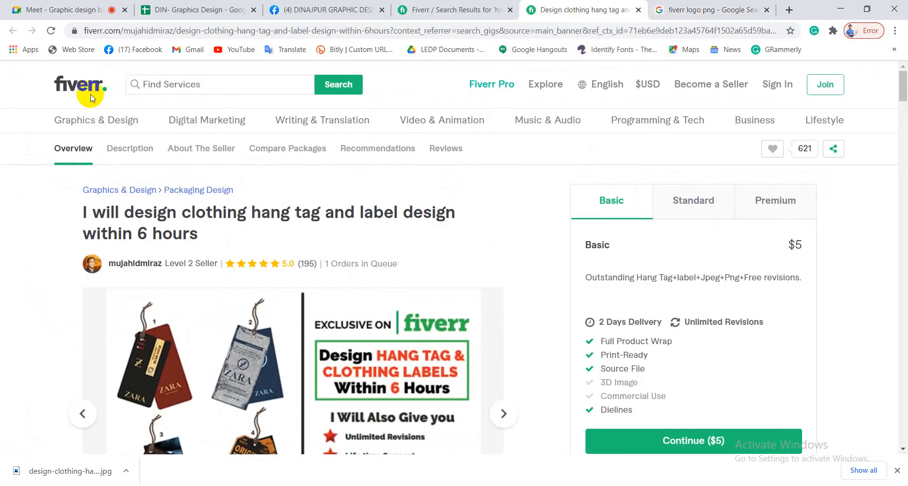
# - Open the preview of the Wikimedia Commons Fiverr Logo 09.2020 image and compare it with the logo on the gig page
pyautogui.click(681, 10)
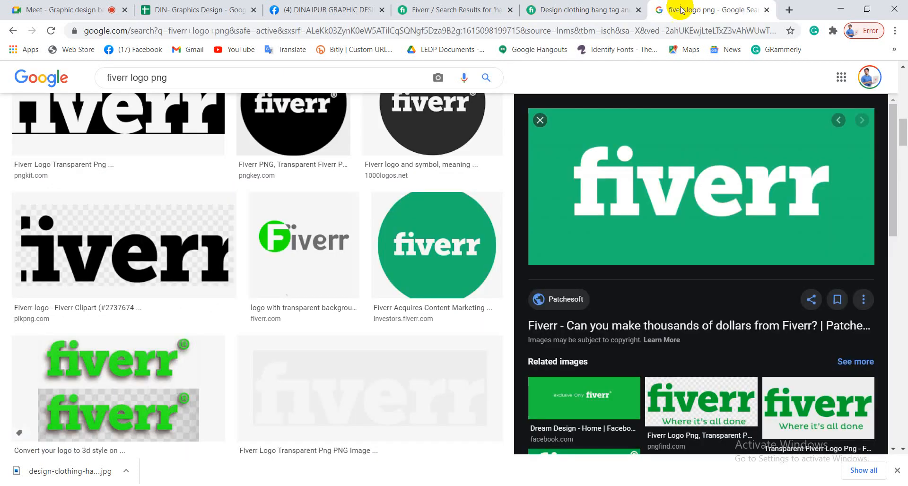
pyautogui.scroll(7, 358, 354)
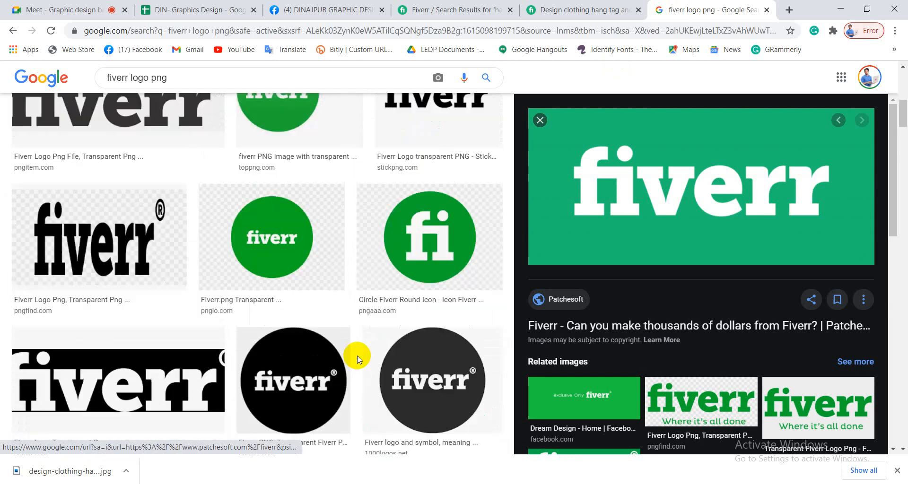
pyautogui.scroll(4, 358, 359)
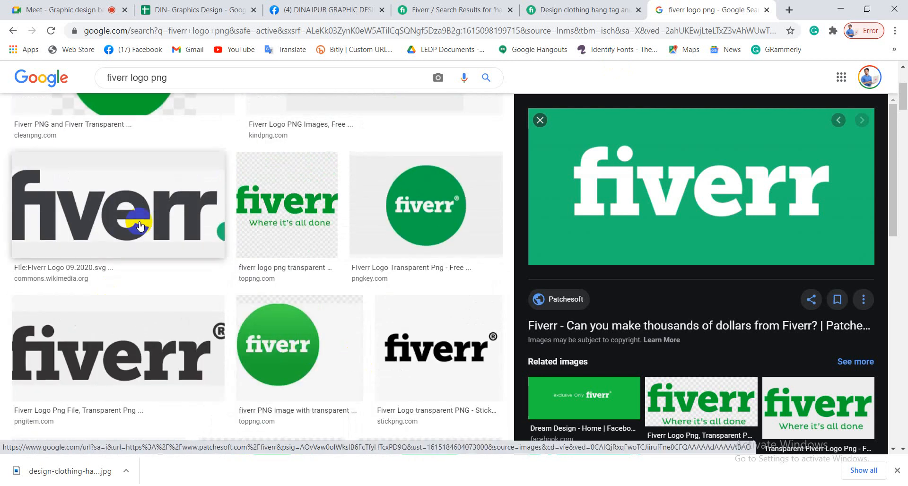
pyautogui.click(137, 203)
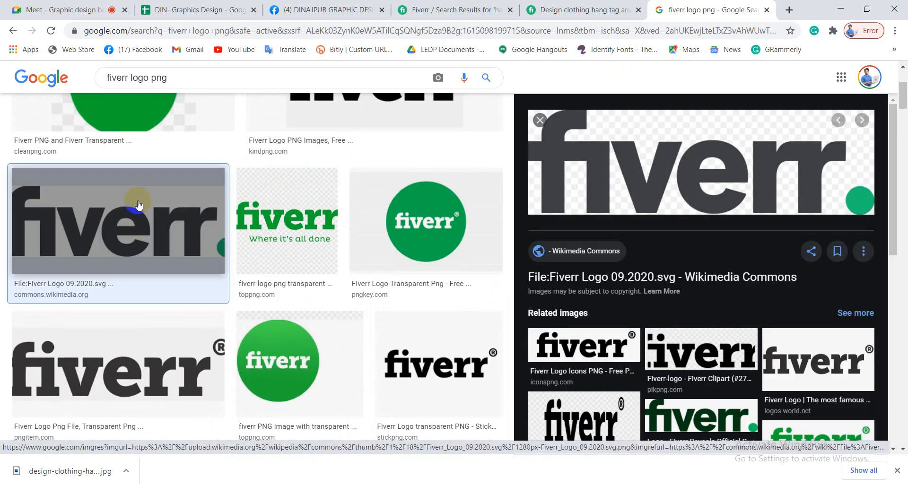
pyautogui.click(571, 12)
pyautogui.click(669, 11)
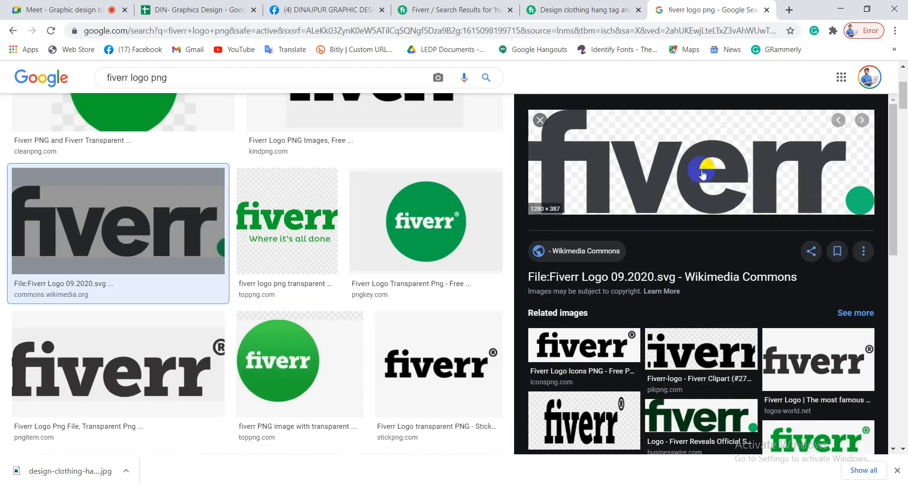
# - Save the previewed Fiverr logo image to the Desktop as 1280px-Fiverr_Logo_09.2020.svg.png
pyautogui.rightClick(703, 175)
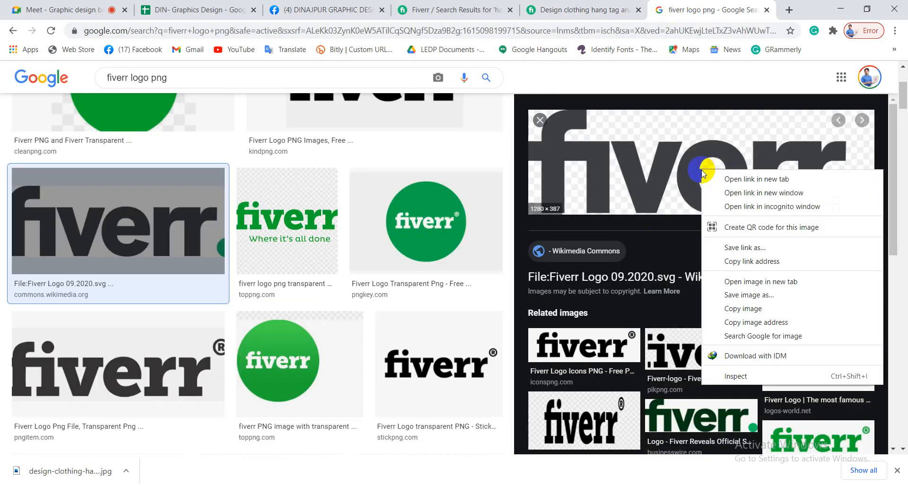
pyautogui.click(734, 295)
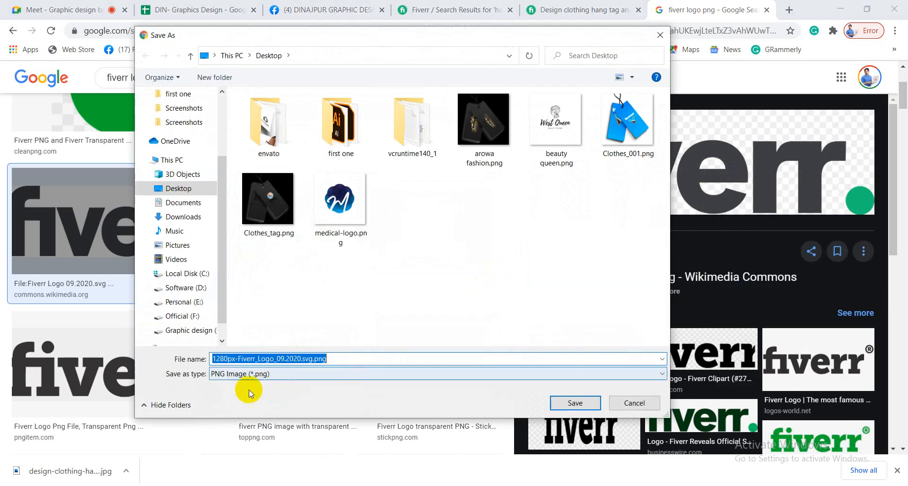
pyautogui.click(348, 359)
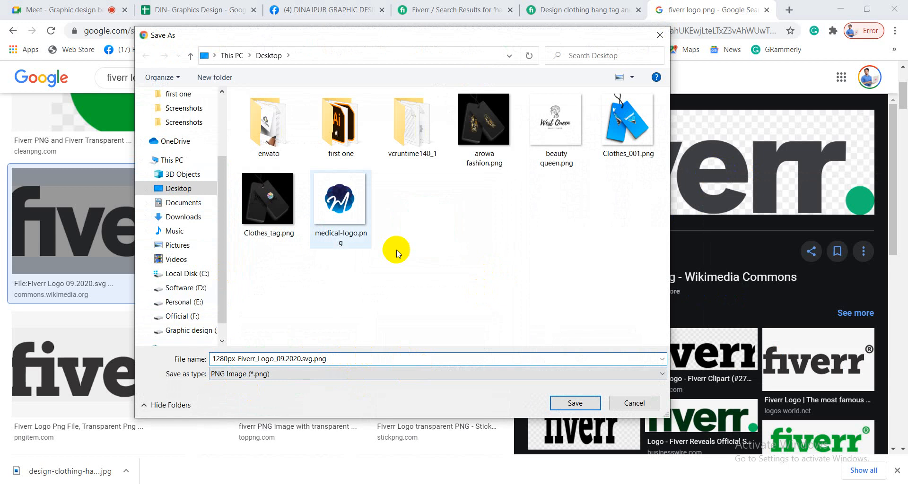
pyautogui.click(575, 403)
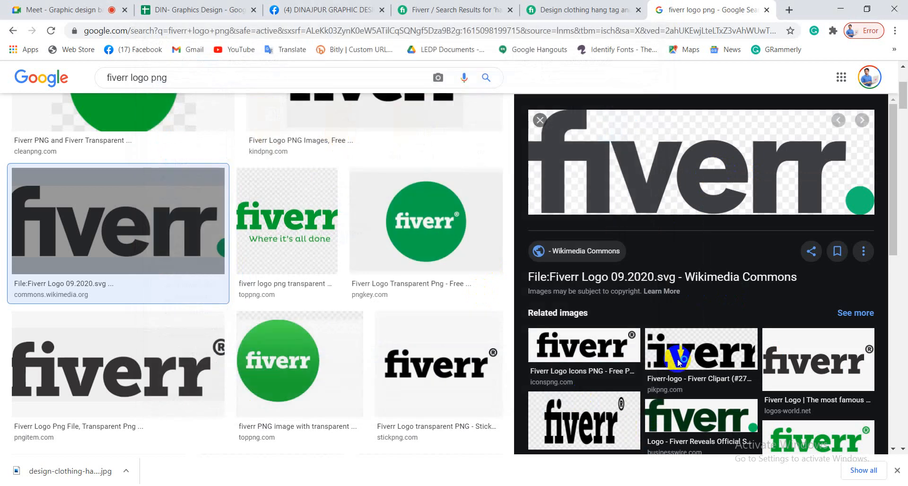
# - Bring the saved Fiverr logo from the desktop into the Untitled-2 document in Illustrator, over the first artboard
pyautogui.click(841, 8)
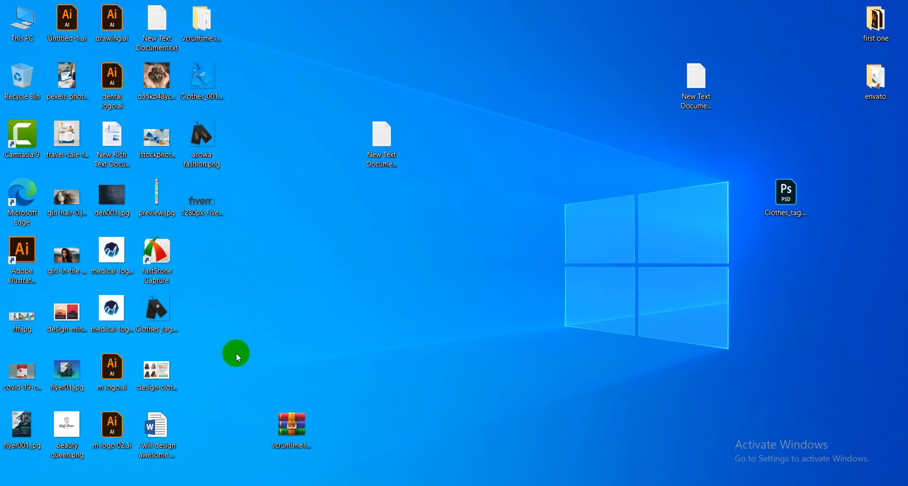
pyautogui.moveTo(207, 223); pyautogui.dragTo(228, 271)
pyautogui.moveTo(228, 485); pyautogui.dragTo(441, 227)
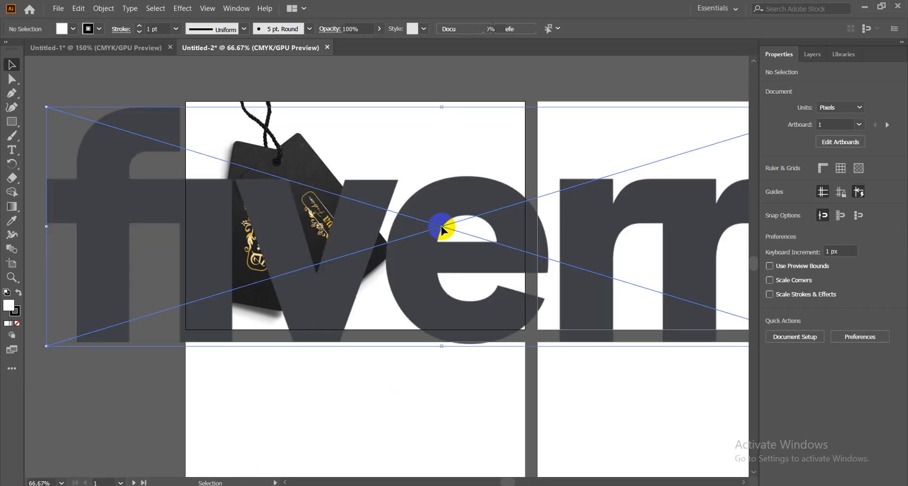
# - Scale the Fiverr logo proportionally to about 132 px wide and position it right of the tag mockup on the first artboard
pyautogui.moveTo(498, 257); pyautogui.dragTo(341, 241)
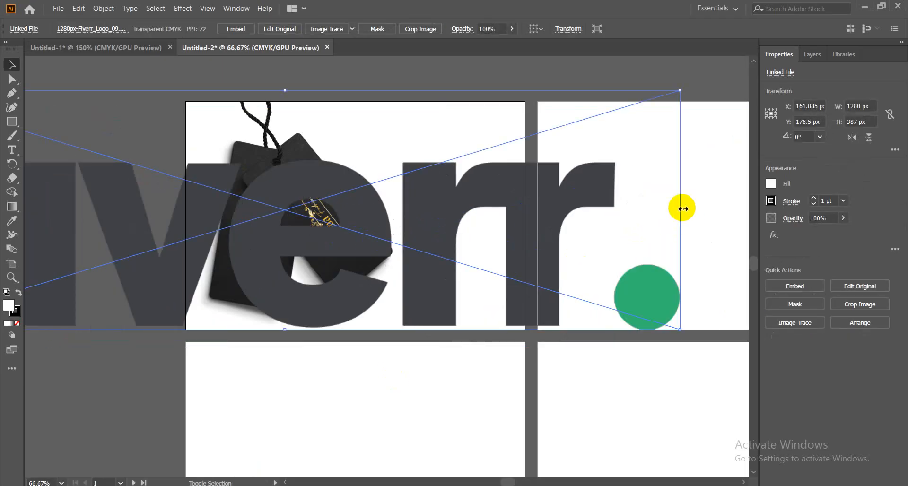
pyautogui.moveTo(683, 209); pyautogui.dragTo(487, 152)
pyautogui.moveTo(415, 162); pyautogui.dragTo(450, 163)
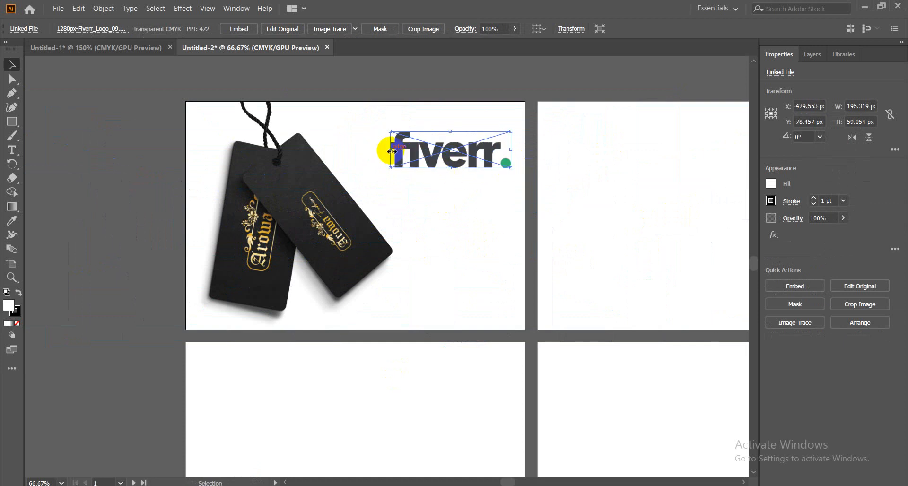
pyautogui.moveTo(393, 151); pyautogui.dragTo(437, 160)
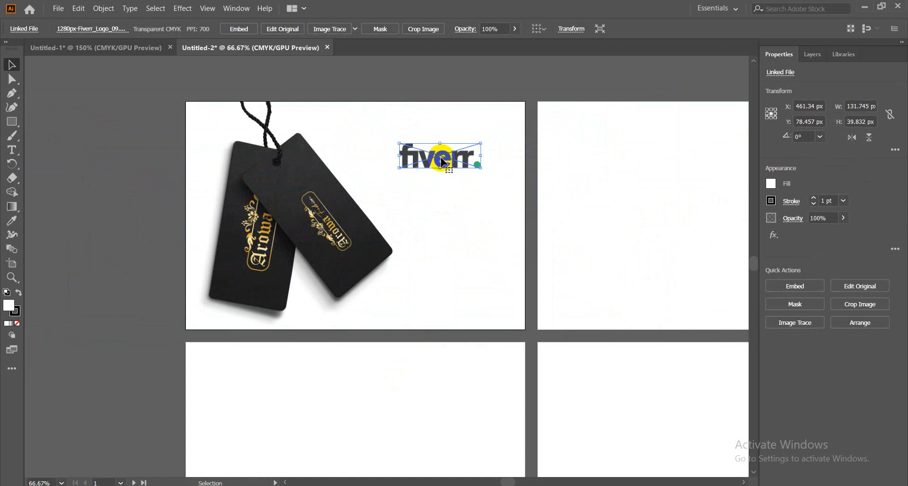
pyautogui.click(446, 208)
pyautogui.click(434, 167)
pyautogui.click(446, 197)
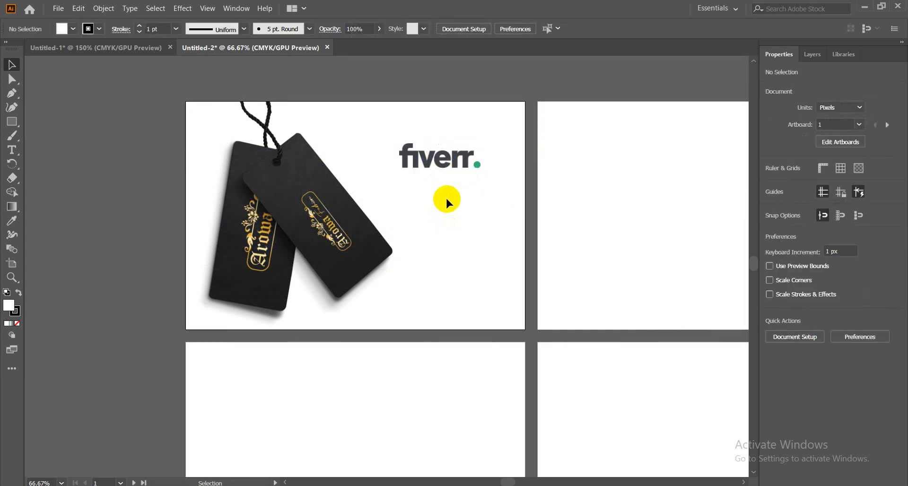
# - Add the text "Exclusive on" below the Fiverr logo and enlarge it to about 25.3 pt
pyautogui.click(13, 150)
pyautogui.click(434, 241)
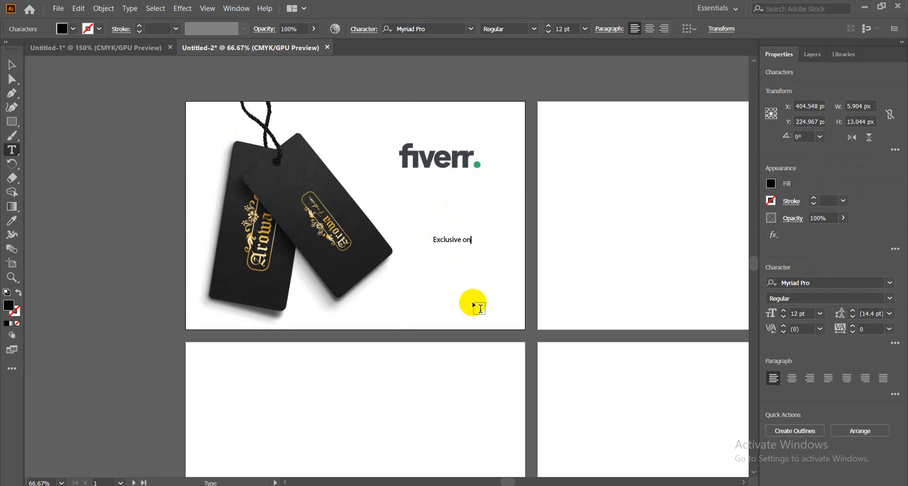
pyautogui.click(11, 65)
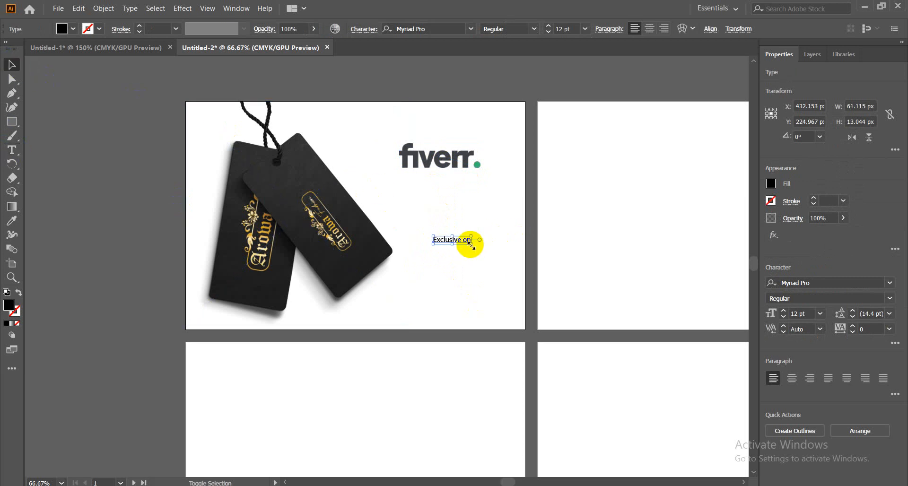
pyautogui.moveTo(471, 246); pyautogui.dragTo(491, 257)
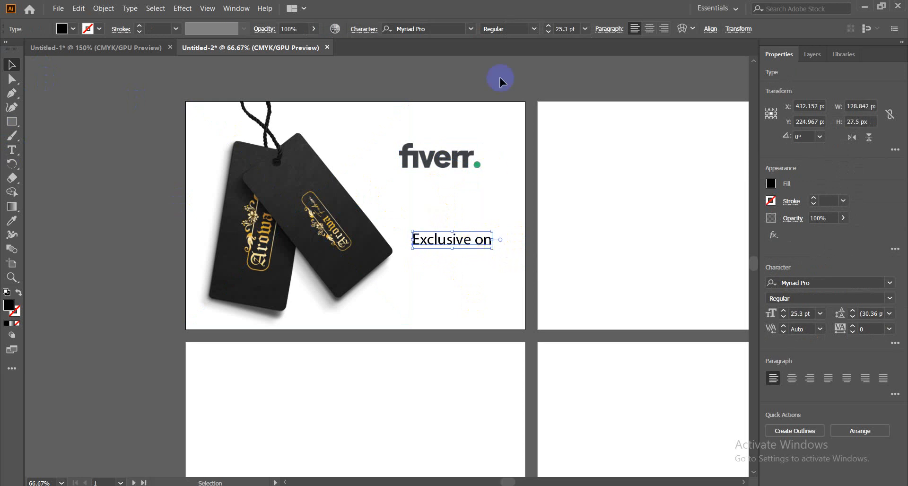
# - Change the font of the "Exclusive on" text to Century Gothic
pyautogui.click(471, 29)
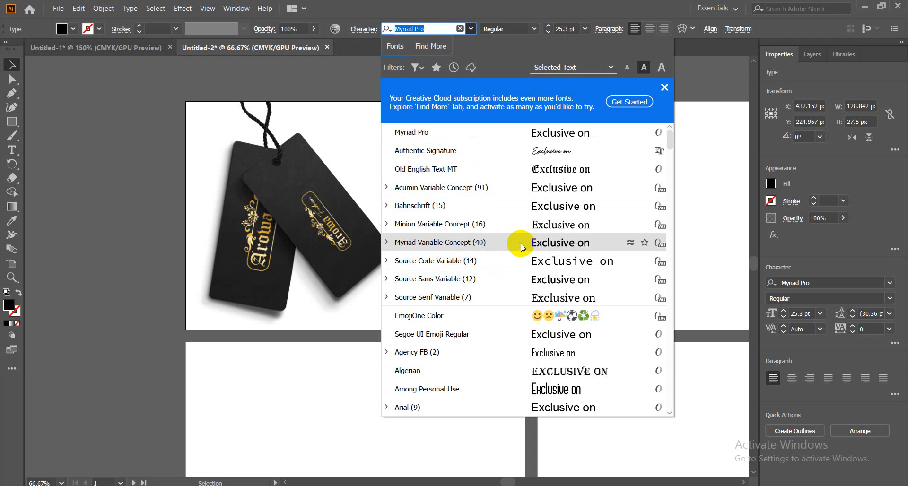
pyautogui.scroll(-2, 521, 243)
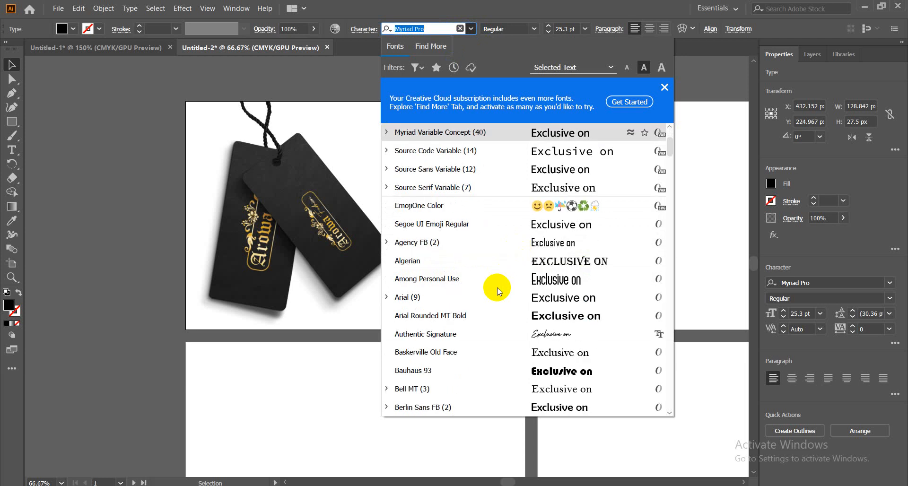
pyautogui.scroll(-2, 498, 288)
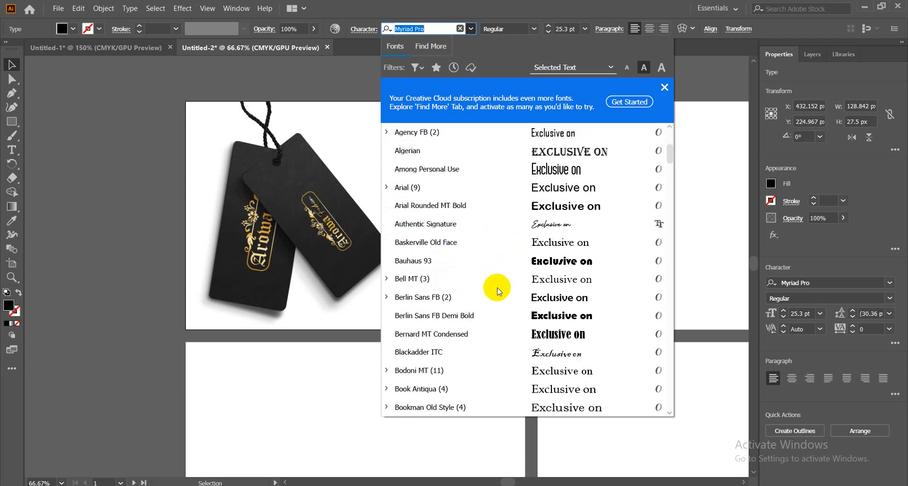
pyautogui.scroll(-5, 498, 288)
pyautogui.scroll(-3, 497, 288)
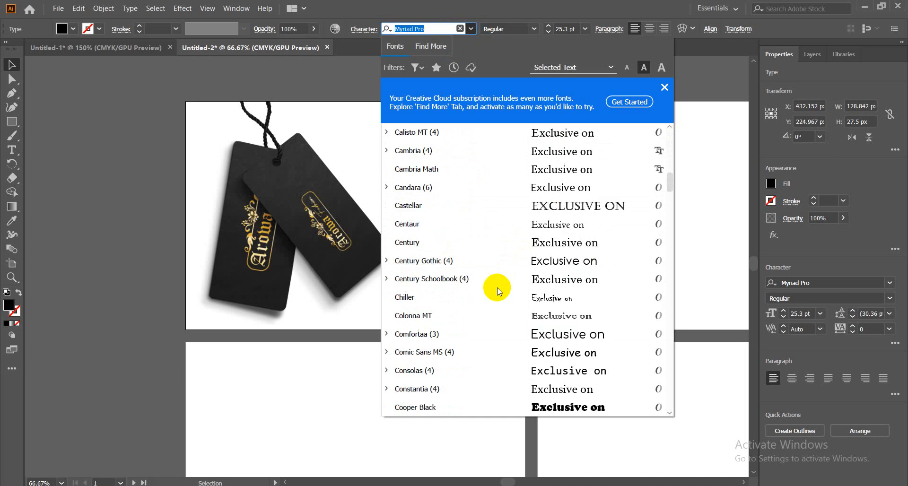
pyautogui.scroll(-2, 497, 289)
pyautogui.scroll(2, 498, 289)
pyautogui.click(554, 261)
pyautogui.click(461, 268)
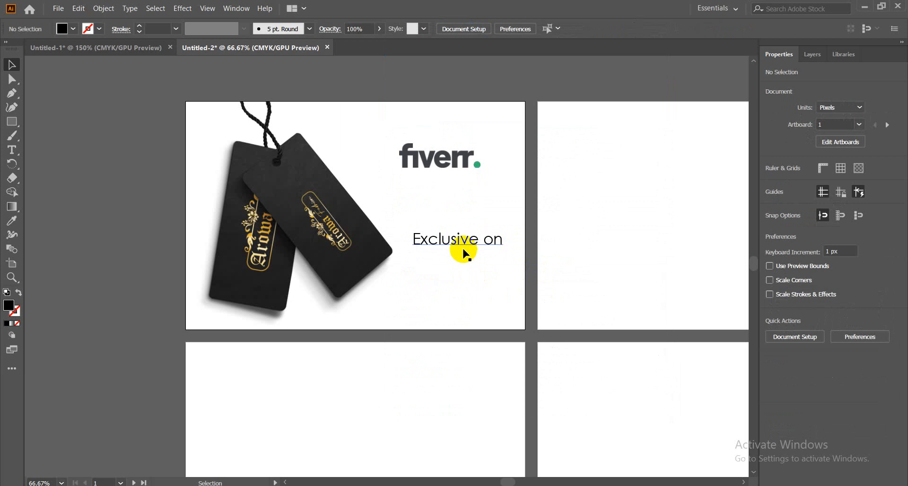
# - Arrange "Exclusive on" and the Fiverr logo side by side near the artboard's upper edge, with the logo to the right of the text
pyautogui.click(462, 245)
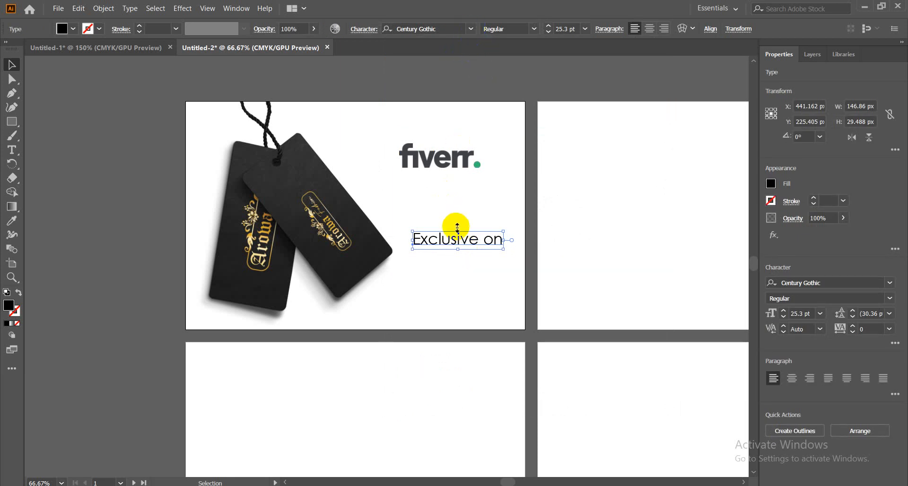
pyautogui.moveTo(455, 239); pyautogui.dragTo(451, 133)
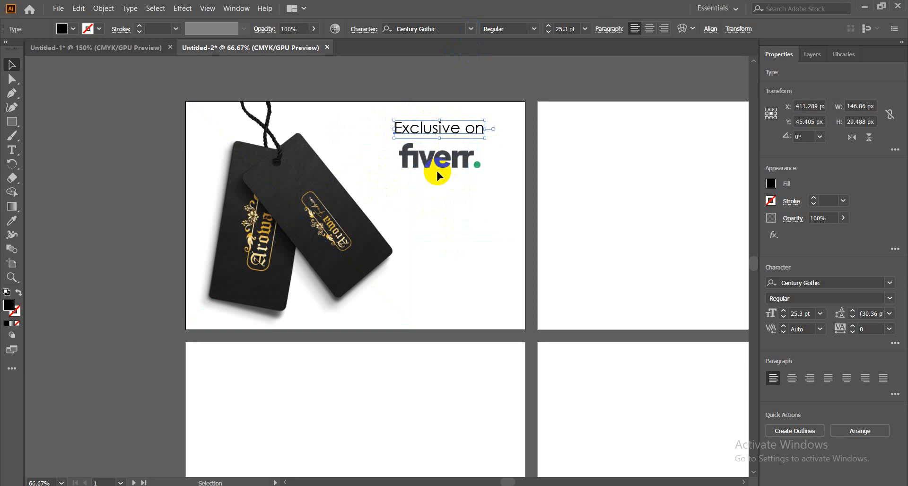
pyautogui.moveTo(447, 132); pyautogui.dragTo(376, 129)
pyautogui.moveTo(442, 173); pyautogui.dragTo(463, 150)
pyautogui.click(462, 149)
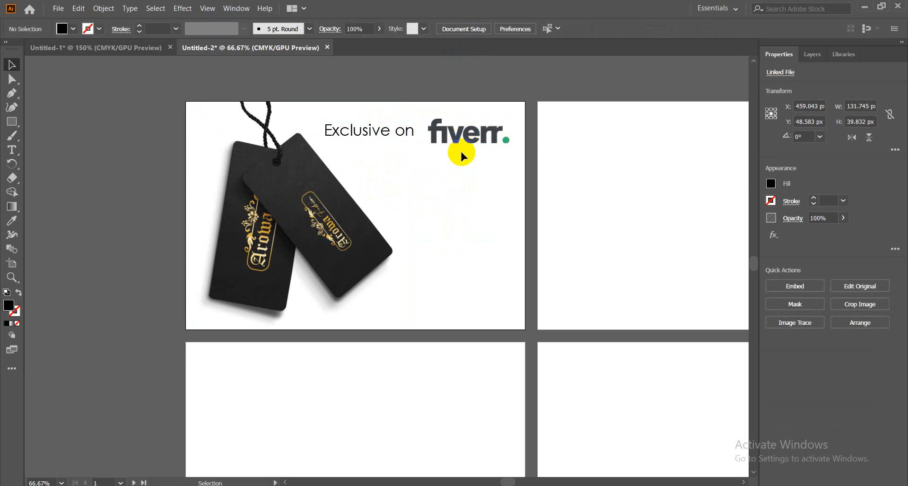
pyautogui.click(403, 137)
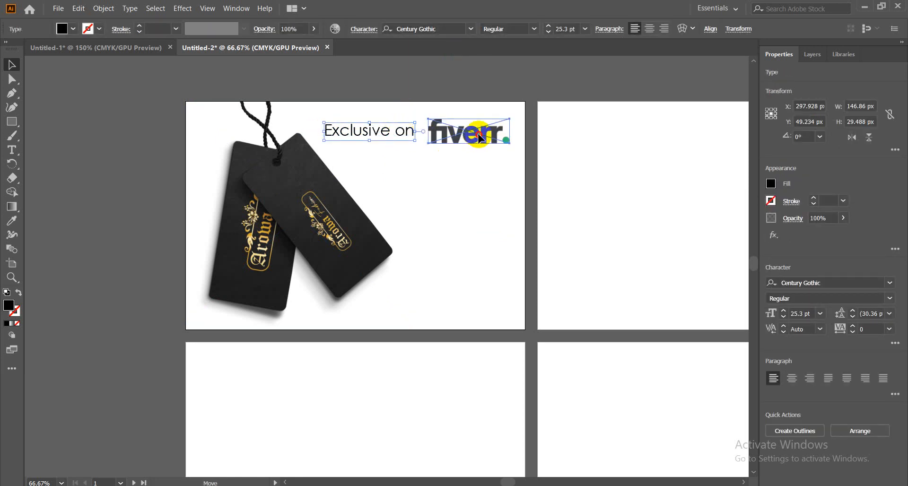
pyautogui.moveTo(479, 137); pyautogui.dragTo(478, 133)
# - Undo the accidental change to the arowa fashion.png tag mockup and lock the image in place
pyautogui.moveTo(401, 148); pyautogui.dragTo(440, 137)
pyautogui.hotkey('ctrl', 'z')
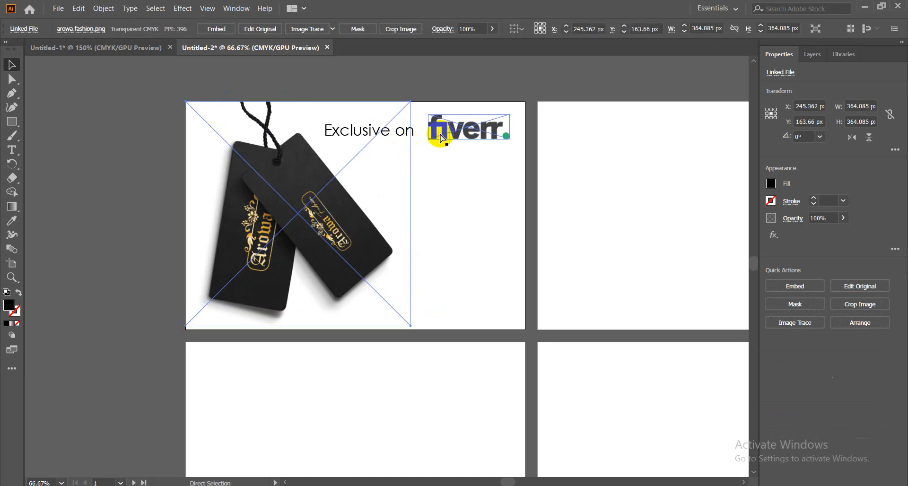
pyautogui.hotkey('ctrl', '2')
# - Align the bottom edges of the "Exclusive on" text and the Fiverr logo
pyautogui.moveTo(389, 153); pyautogui.dragTo(444, 131)
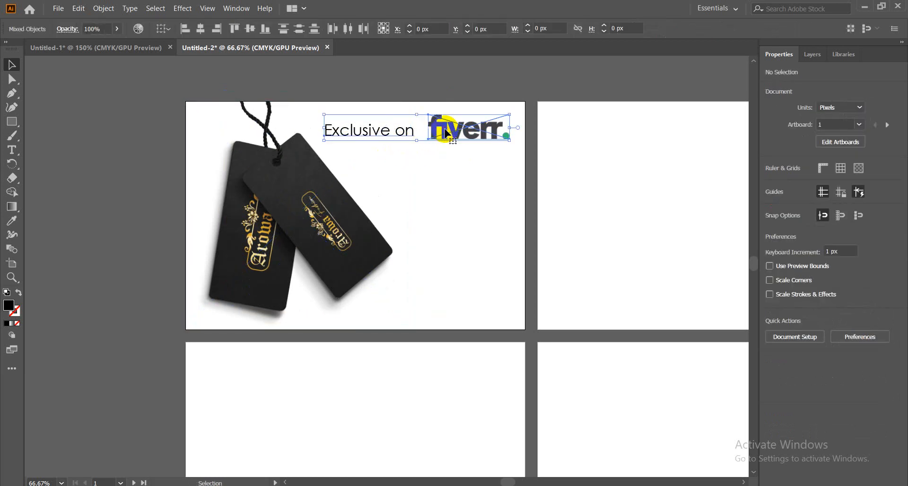
pyautogui.click(266, 37)
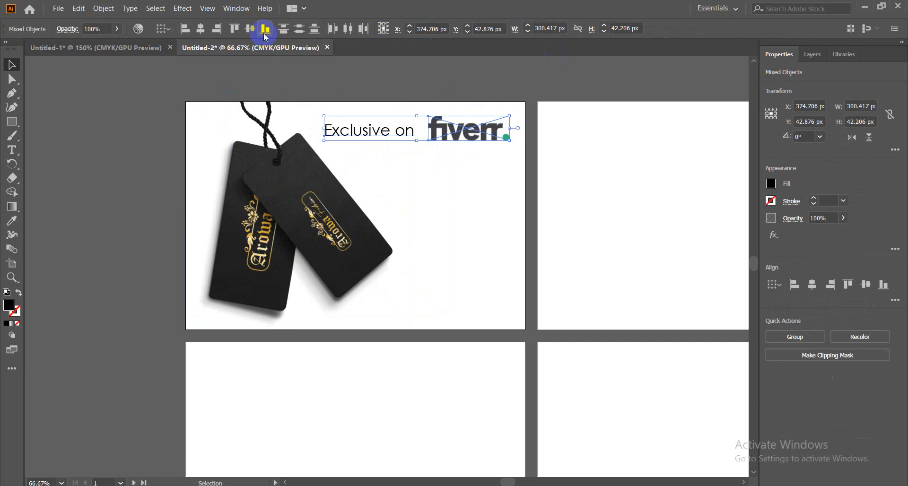
pyautogui.click(418, 158)
# - Set the font style of the "Exclusive on" text to Bold
pyautogui.click(408, 133)
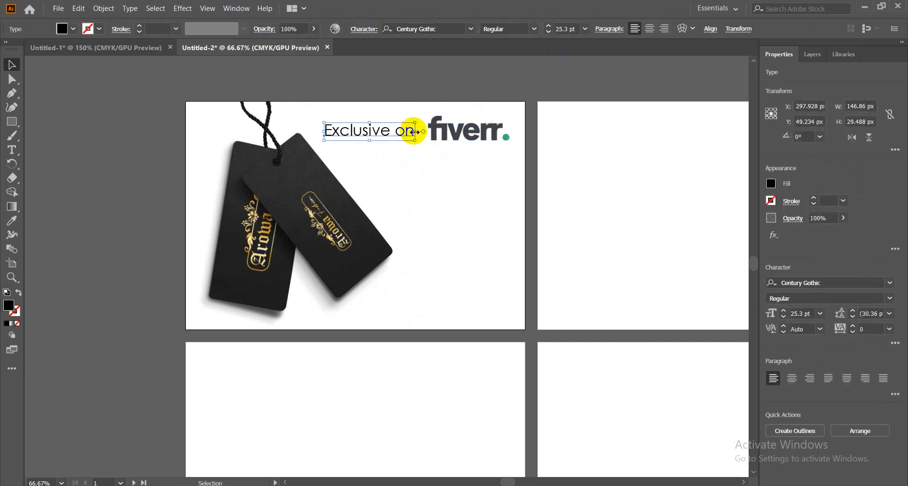
pyautogui.click(537, 29)
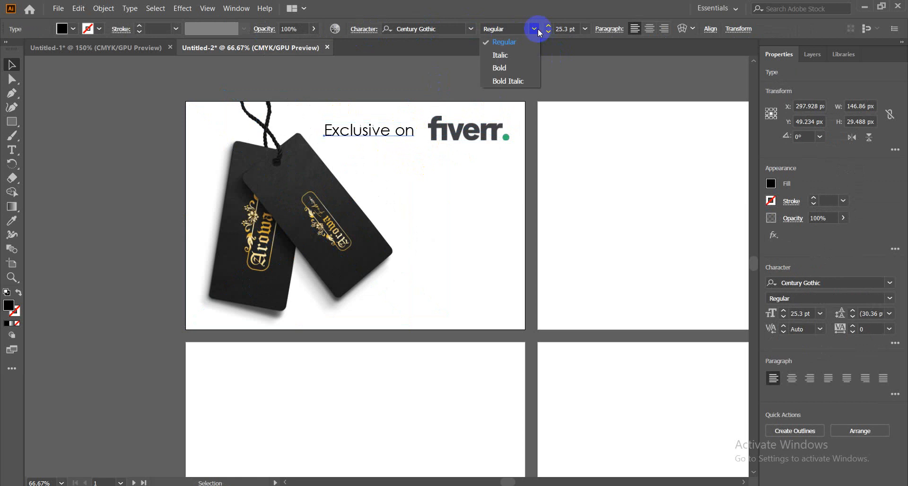
pyautogui.click(515, 67)
pyautogui.click(422, 162)
# - Recolor the "Exclusive on" text with the green sampled from the dot of the Fiverr logo
pyautogui.click(394, 142)
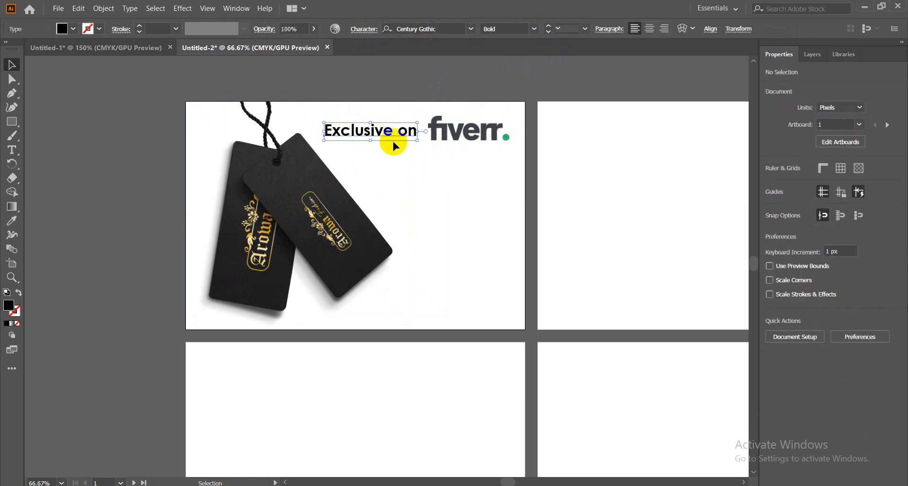
pyautogui.click(11, 225)
pyautogui.click(506, 138)
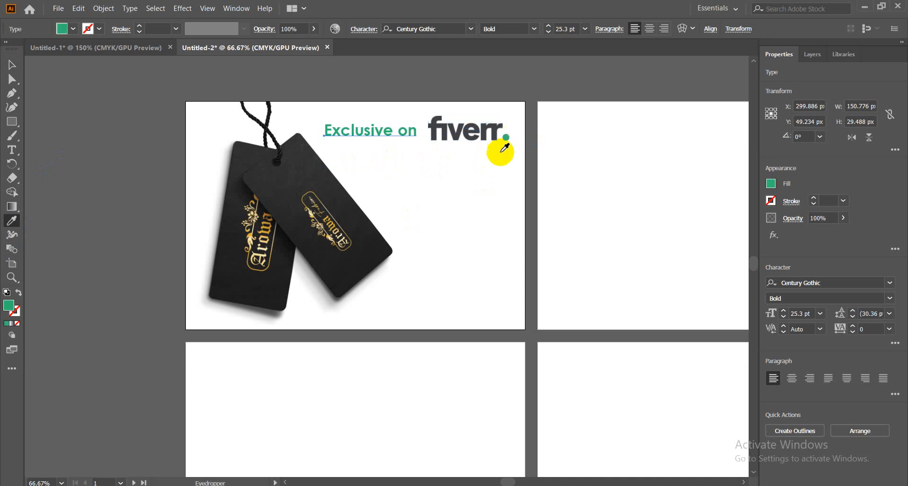
pyautogui.click(12, 64)
pyautogui.click(399, 148)
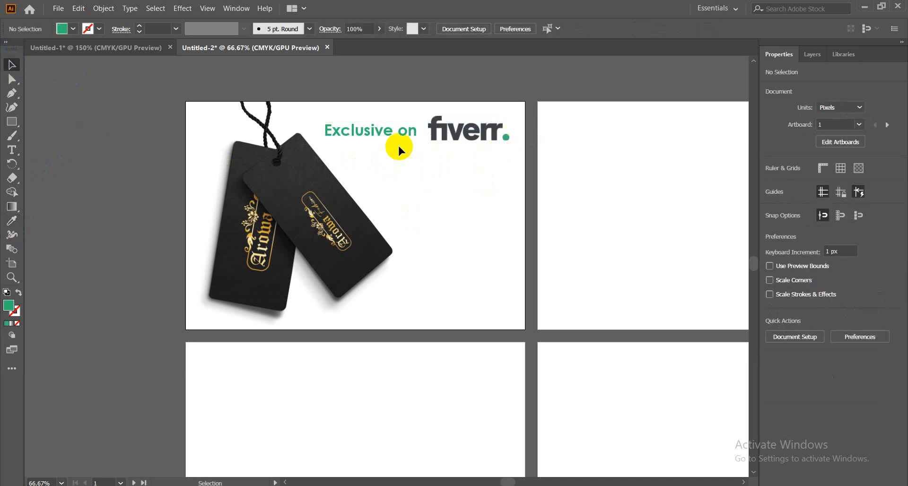
# - Place a copy of the "Exclusive on" text outside the artboard and convert the original heading text to outlines
pyautogui.click(388, 124)
pyautogui.rightClick(388, 124)
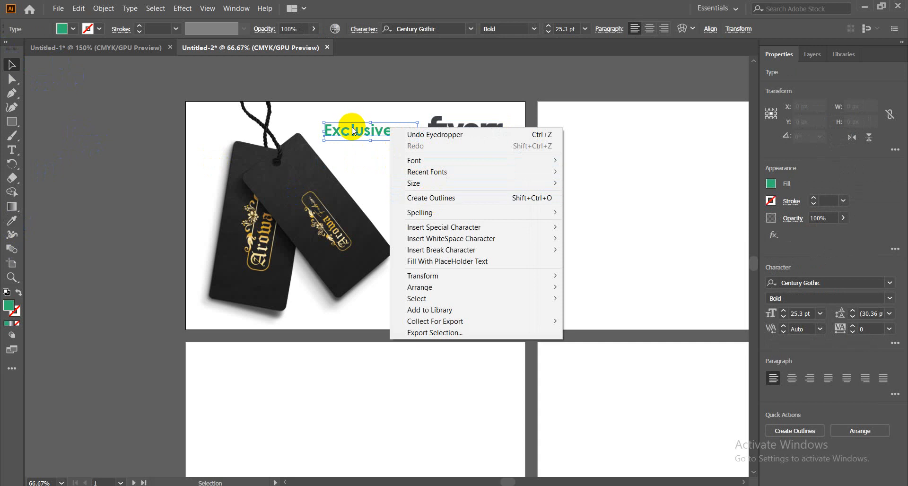
pyautogui.moveTo(353, 126); pyautogui.dragTo(65, 143)
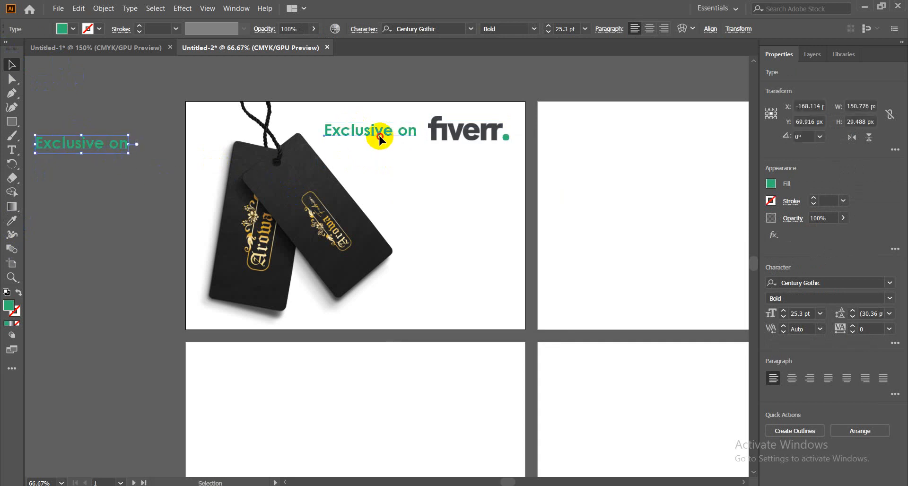
pyautogui.click(381, 136)
pyautogui.rightClick(381, 136)
pyautogui.click(419, 206)
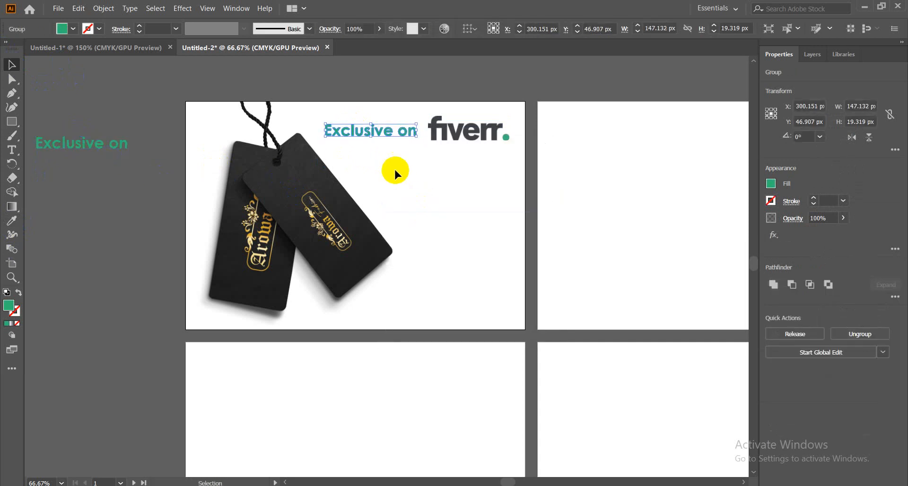
# - Align the bottom edges of the outlined "Exclusive on" heading and the Fiverr logo
pyautogui.keyDown('shift'); pyautogui.click(442, 138); pyautogui.keyUp('shift')
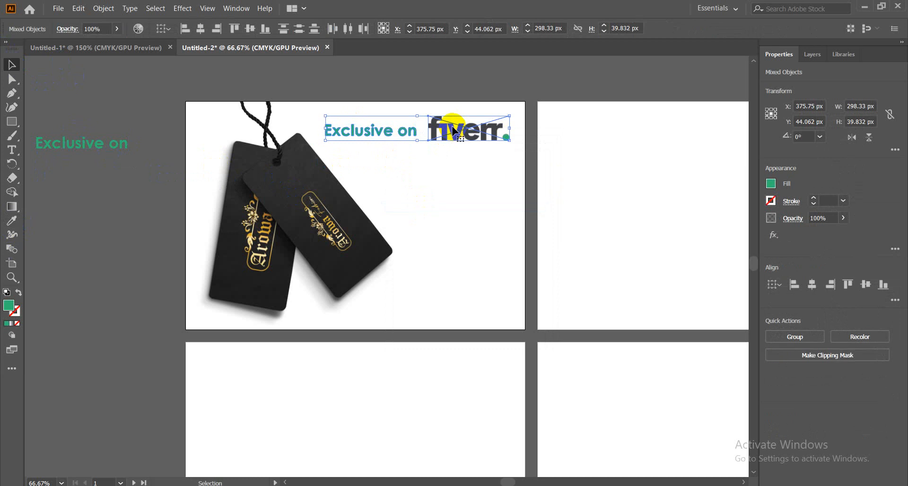
pyautogui.click(267, 31)
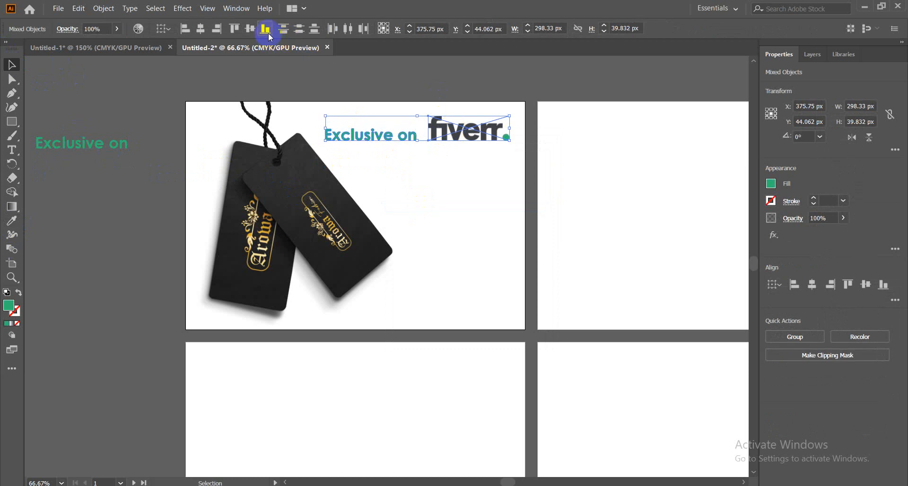
pyautogui.click(409, 185)
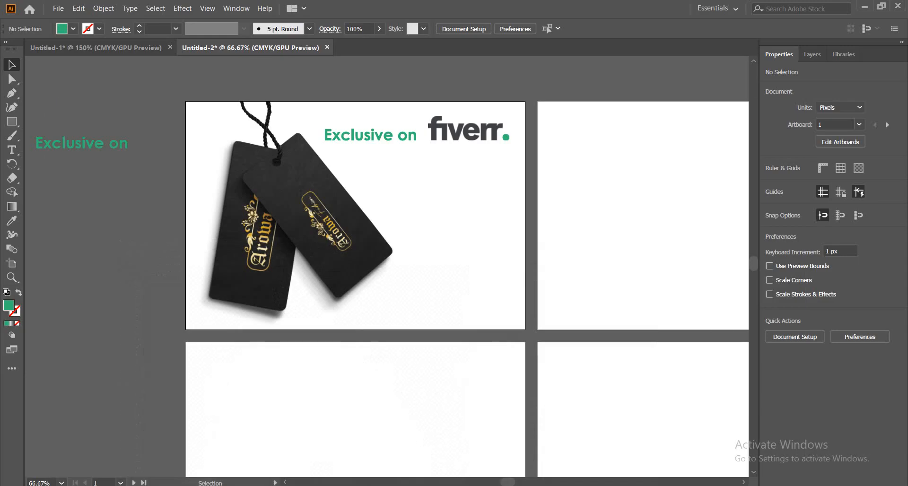
# - Switch to Chrome and examine the heading and text layout of the reference hang tag gig image on Fiverr
pyautogui.moveTo(162, 484)
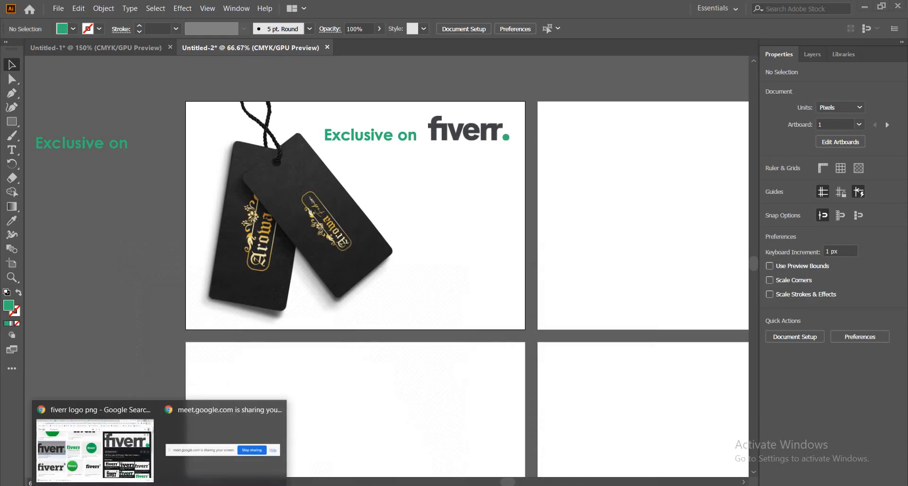
pyautogui.click(121, 438)
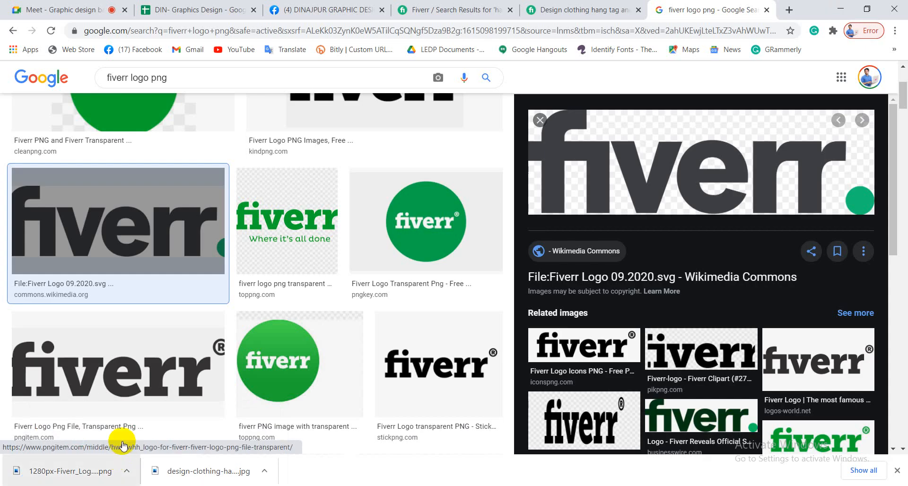
pyautogui.click(593, 5)
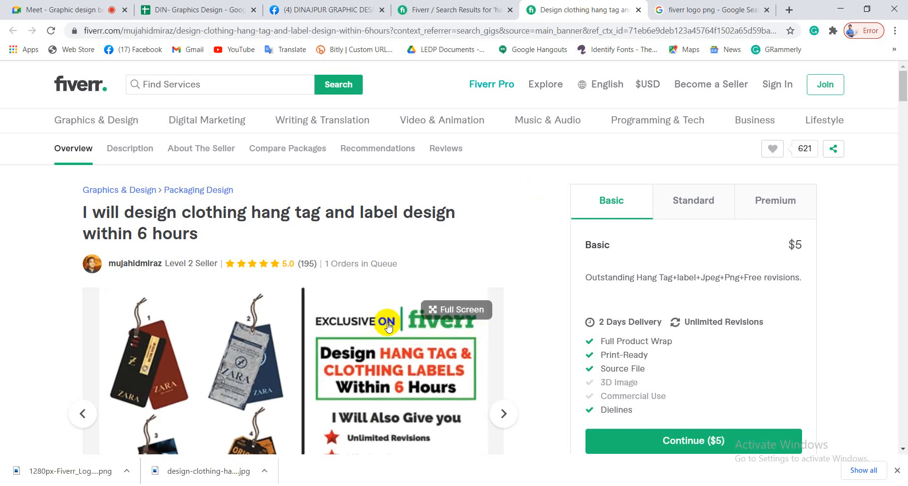
pyautogui.scroll(-1, 388, 326)
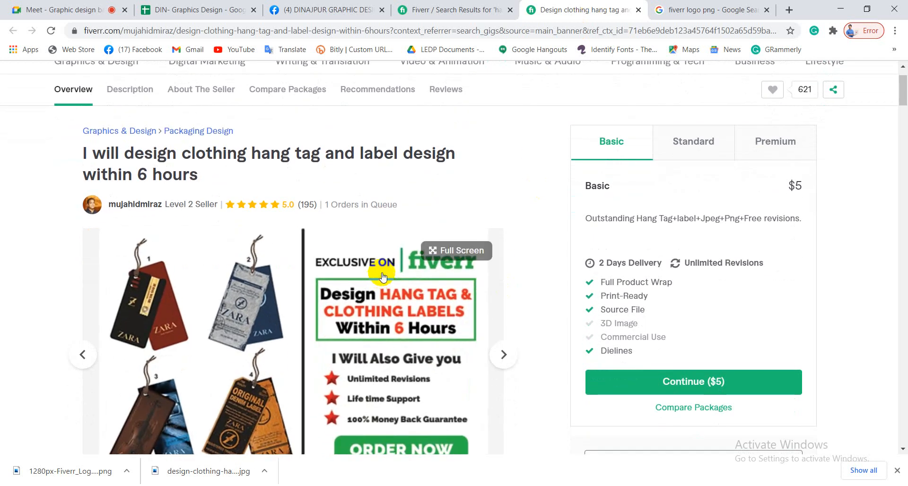
pyautogui.click(840, 9)
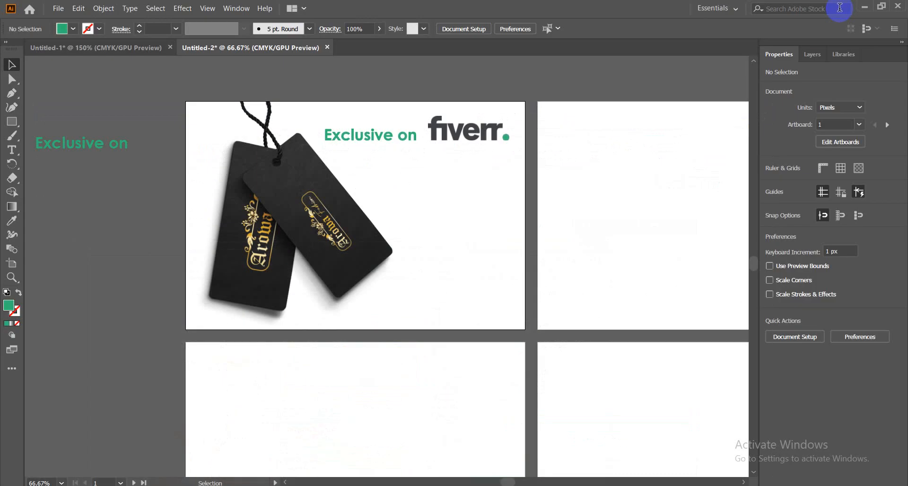
# - Copy "clothing label, hang tag design" from the New Text Document (3).txt desktop note and return to Illustrator
pyautogui.click(862, 4)
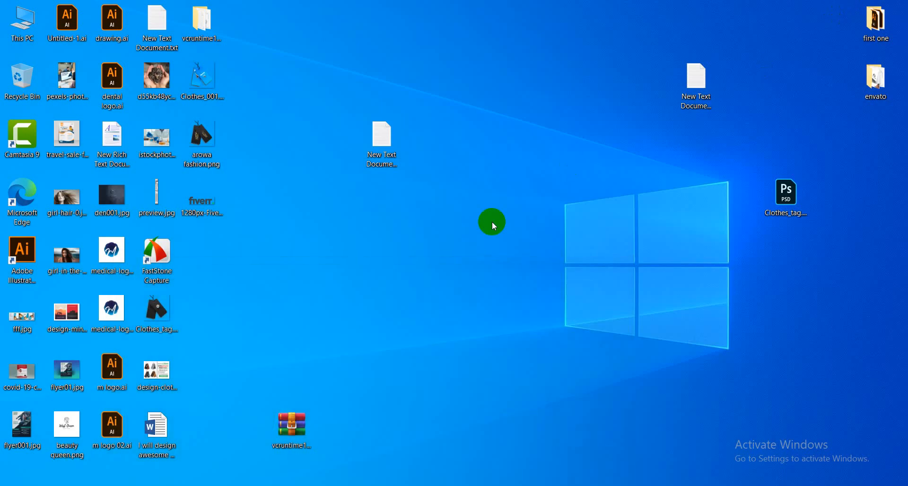
pyautogui.doubleClick(696, 99)
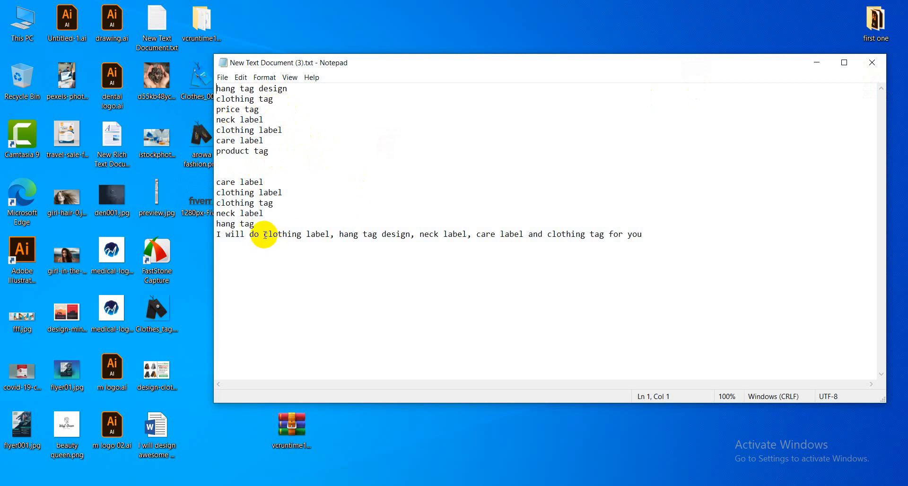
pyautogui.moveTo(263, 235); pyautogui.dragTo(412, 237)
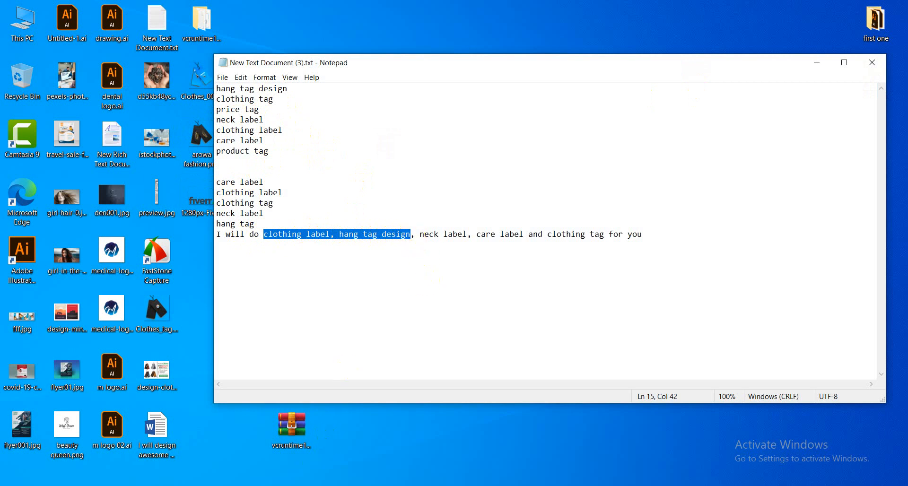
pyautogui.moveTo(217, 485)
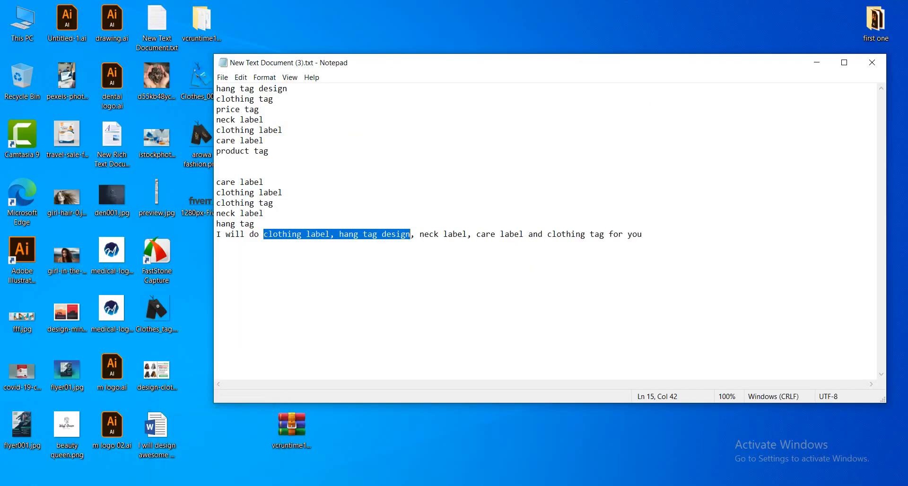
pyautogui.moveTo(159, 485)
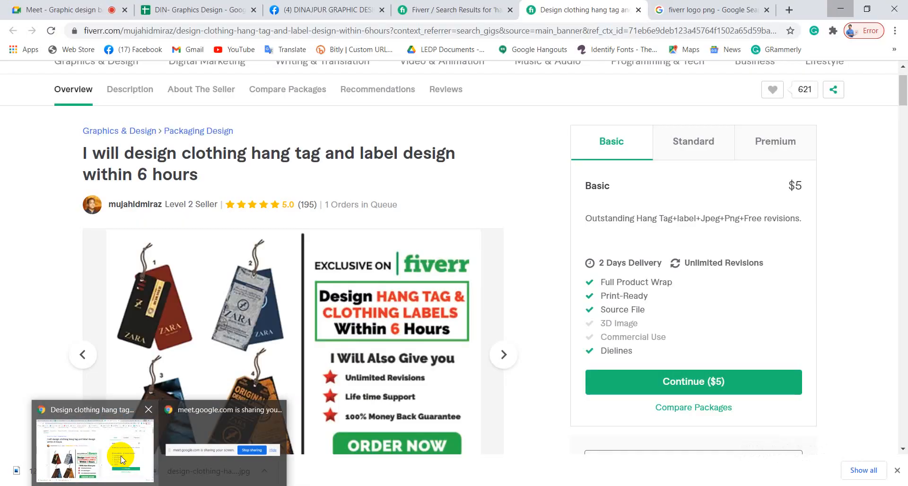
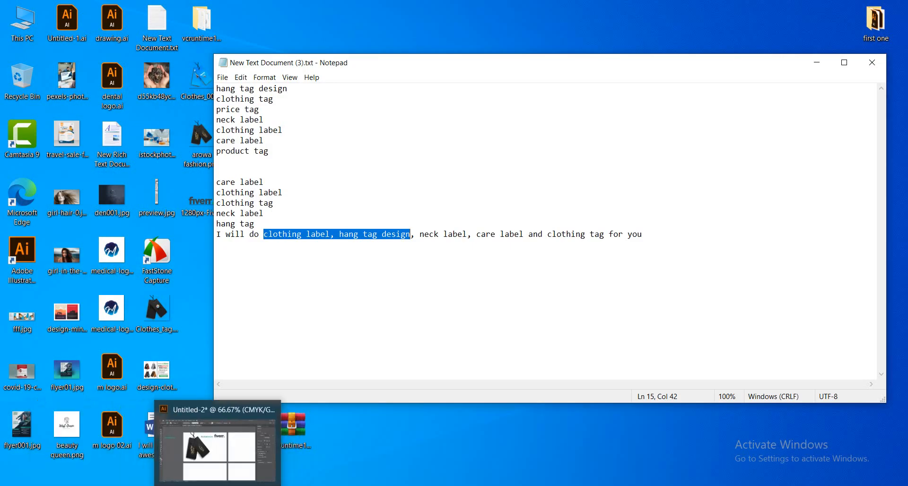
pyautogui.click(203, 462)
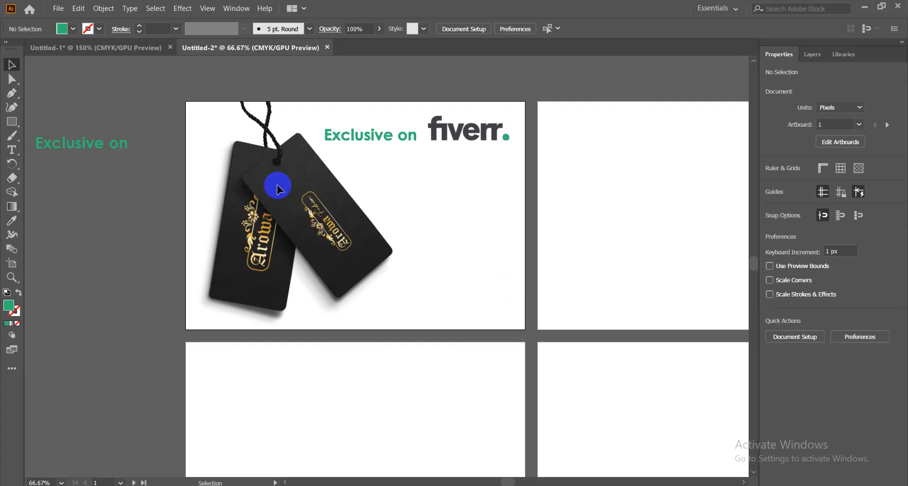
# - Move the spare "Exclusive on" text onto the first artboard and replace its wording with "clothing label, hang tag design"
pyautogui.moveTo(81, 150); pyautogui.dragTo(456, 273)
pyautogui.doubleClick(457, 273)
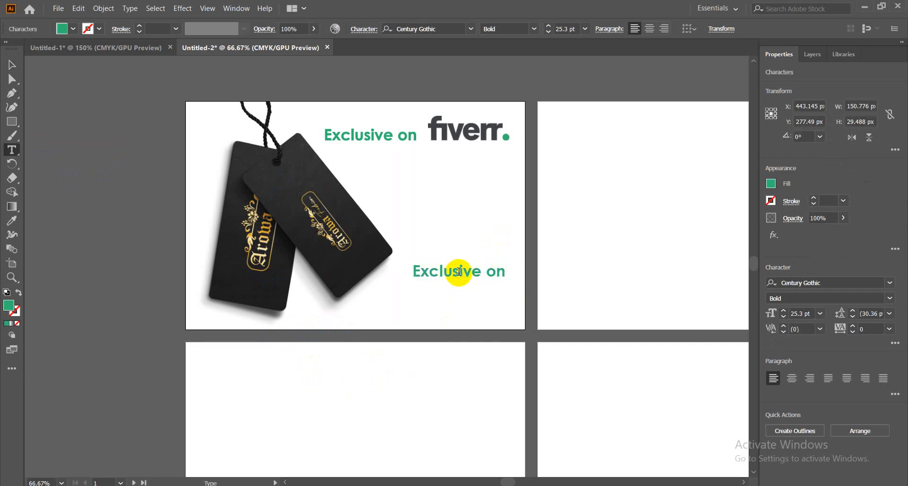
pyautogui.hotkey('ctrl', 'a')
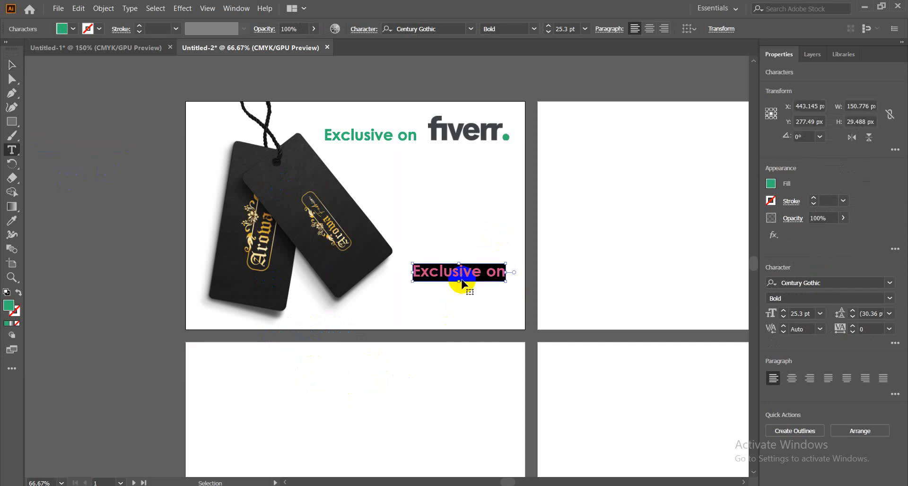
pyautogui.write('clothing label, hang tag design')
pyautogui.click(11, 65)
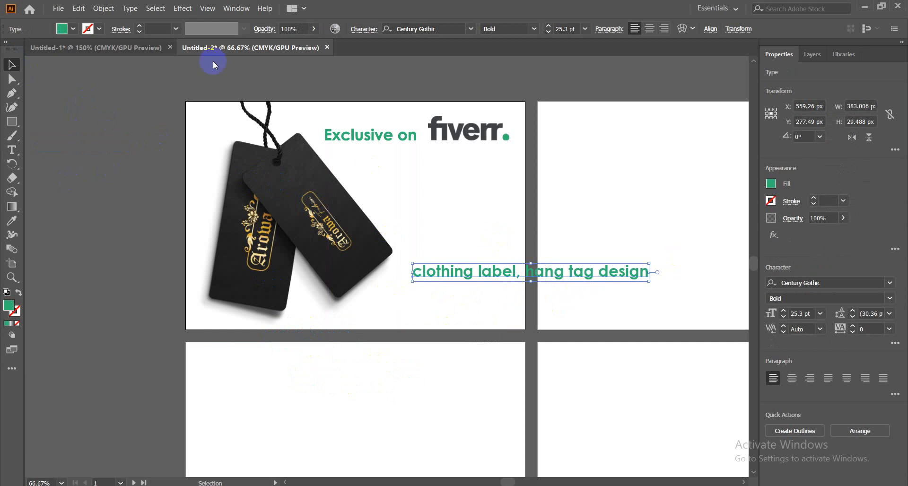
# - Change the "clothing label, hang tag design" text to Title Case and move it below the Fiverr heading
pyautogui.click(130, 9)
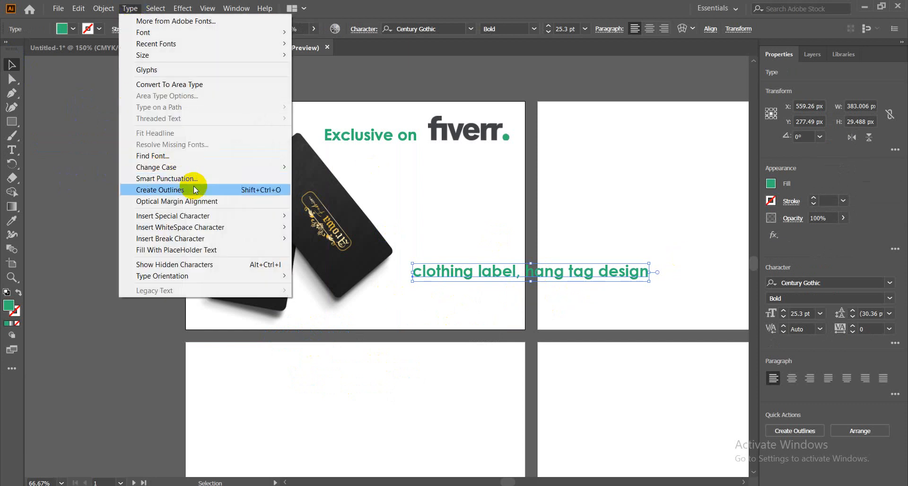
pyautogui.moveTo(197, 173)
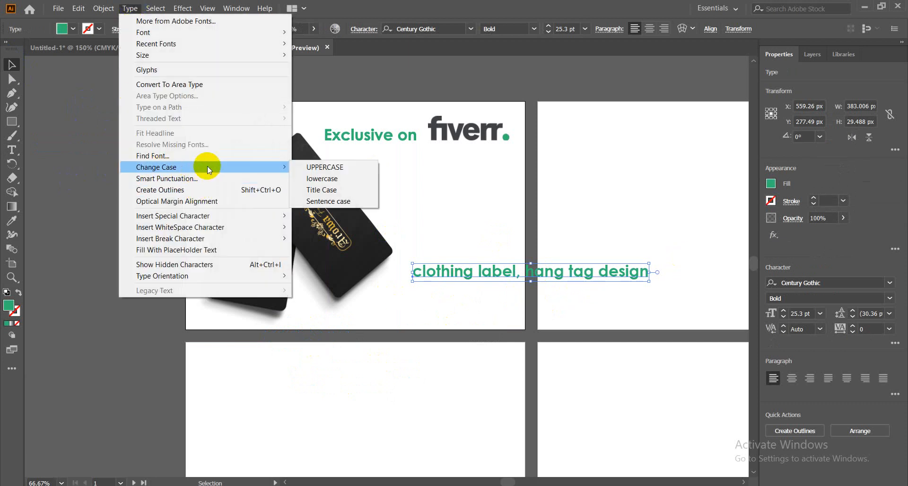
pyautogui.click(322, 191)
pyautogui.moveTo(558, 276); pyautogui.dragTo(502, 171)
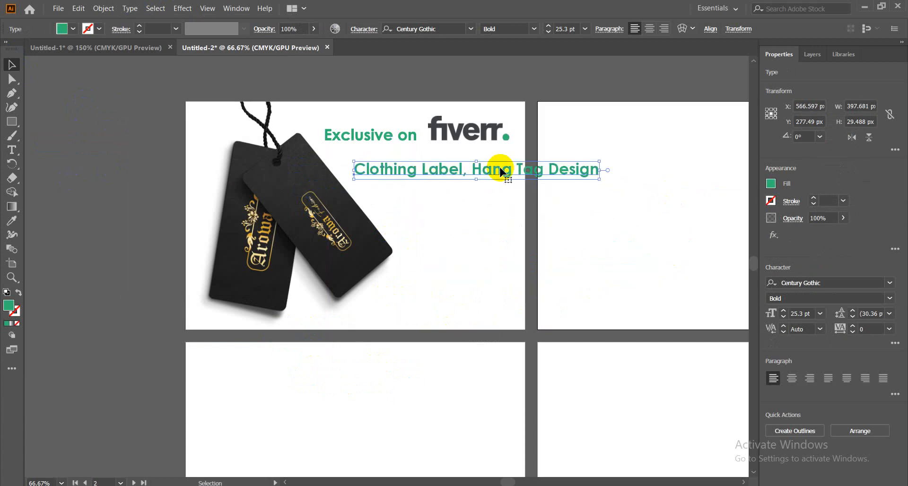
# - Break the text into two lines so that "Hang Tag Design" sits under "Clothing Label,"
pyautogui.doubleClick(471, 170)
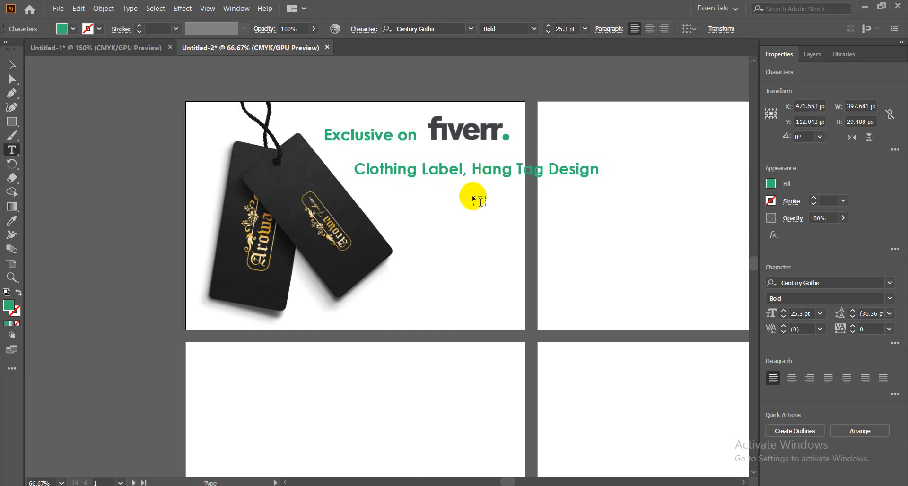
pyautogui.press('BackSpace')
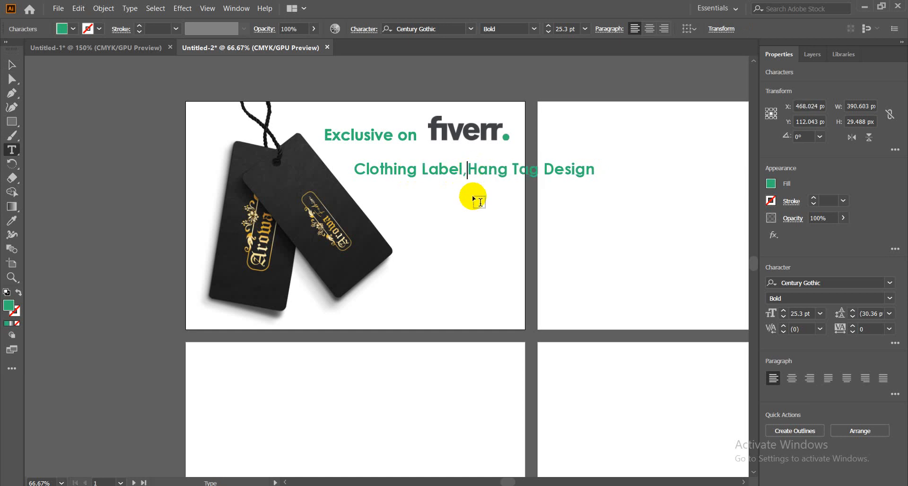
pyautogui.press('Return')
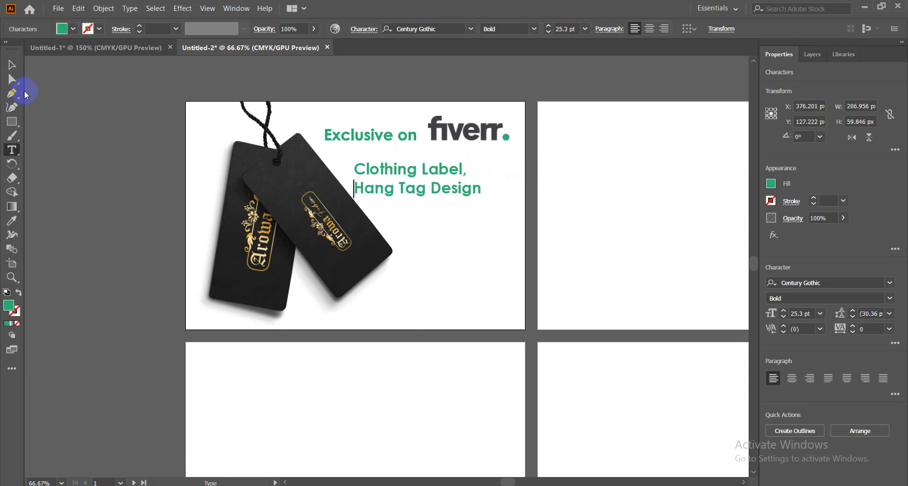
pyautogui.click(12, 76)
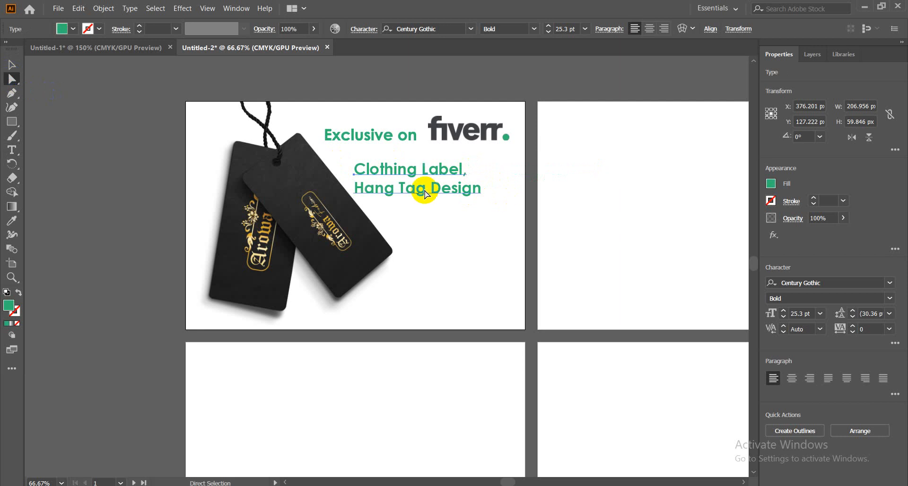
pyautogui.click(12, 65)
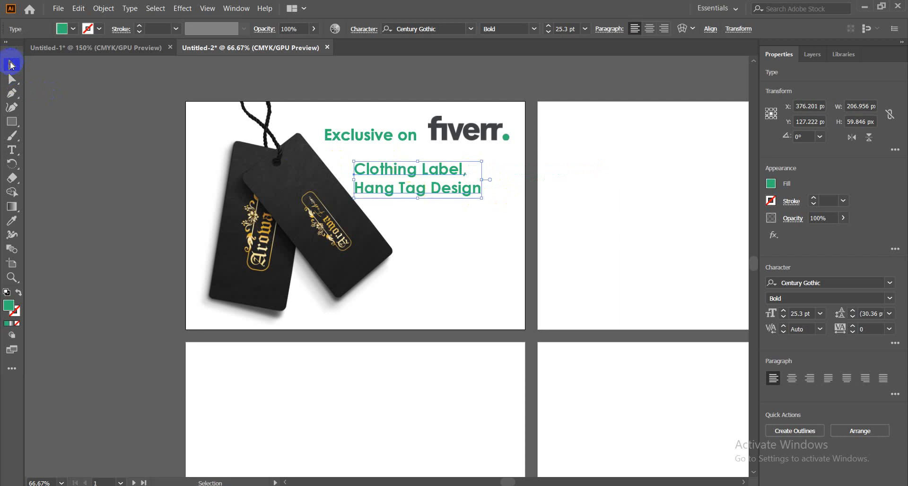
# - Right-align the two-line text with the Fiverr logo's right edge and delete the comma after "Clothing Label"
pyautogui.moveTo(413, 171); pyautogui.dragTo(453, 170)
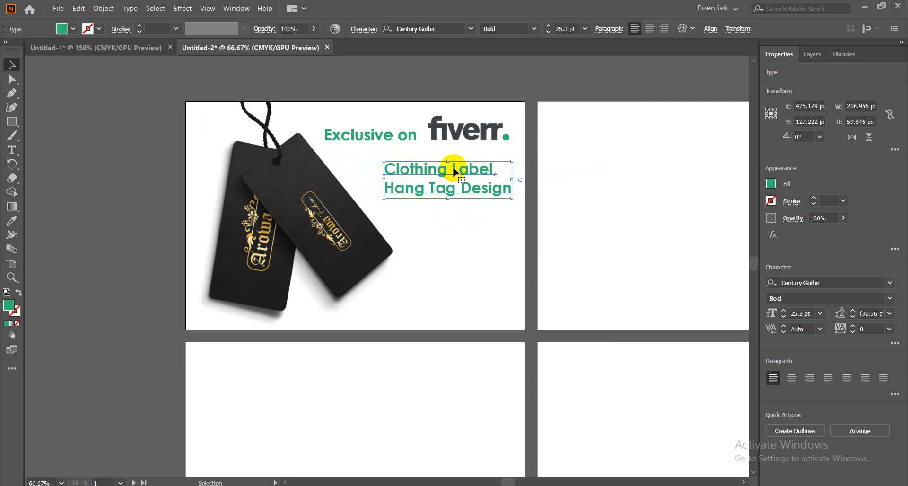
pyautogui.click(664, 29)
pyautogui.moveTo(375, 182); pyautogui.dragTo(524, 172)
pyautogui.doubleClick(504, 170)
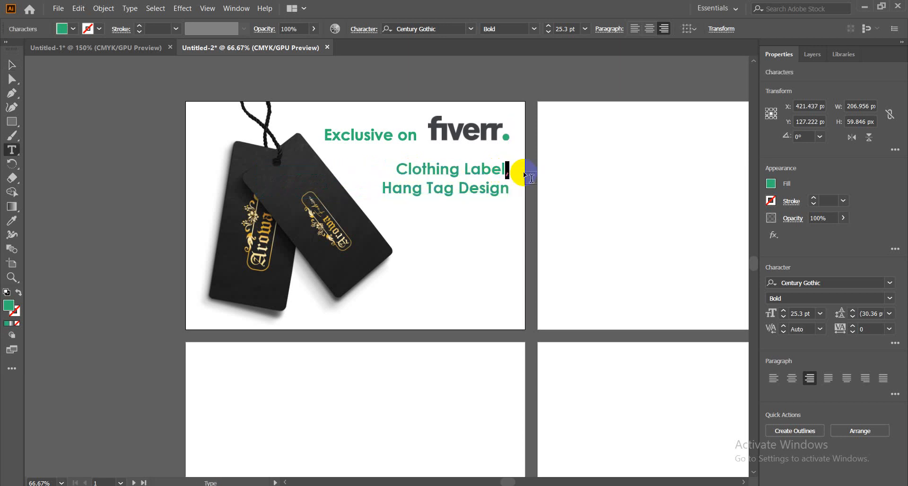
pyautogui.press('BackSpace')
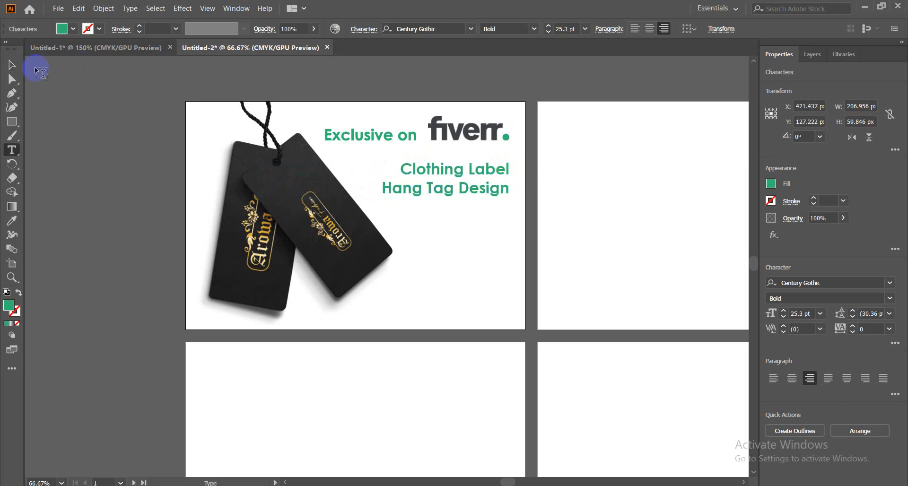
# - Scale the "Clothing Label Hang Tag Design" text down to about 20.69 pt, keeping its right edge in place
pyautogui.click(13, 66)
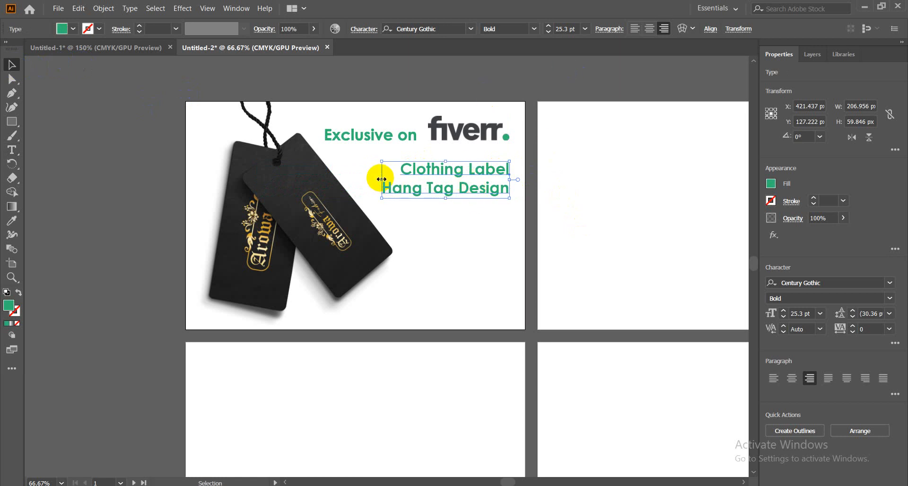
pyautogui.moveTo(382, 180); pyautogui.dragTo(413, 180)
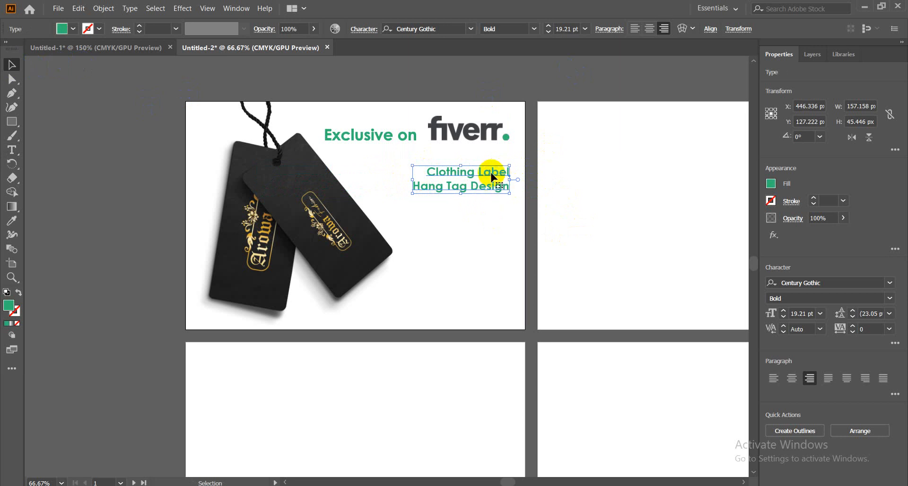
pyautogui.moveTo(412, 180); pyautogui.dragTo(405, 179)
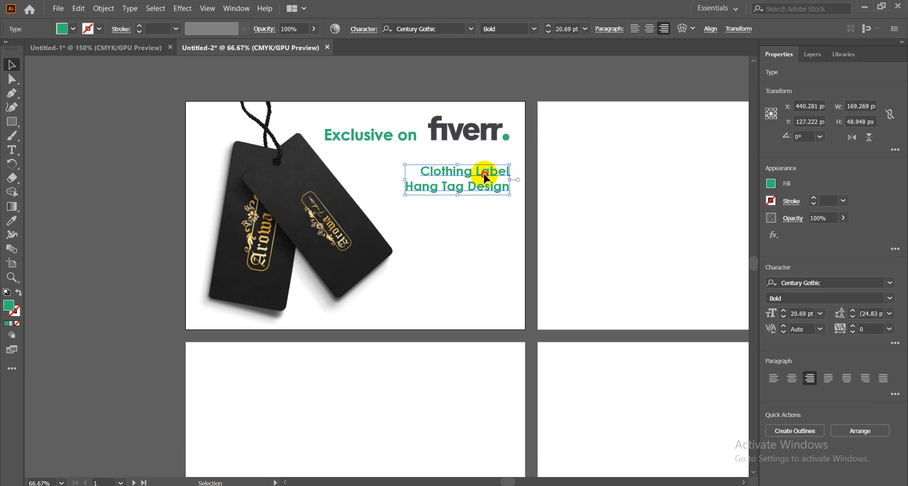
# - Move the "Clothing Label Hang Tag Design" text off the artboard's left side and switch the workspace to Essentials Classic
pyautogui.moveTo(485, 175); pyautogui.dragTo(101, 214)
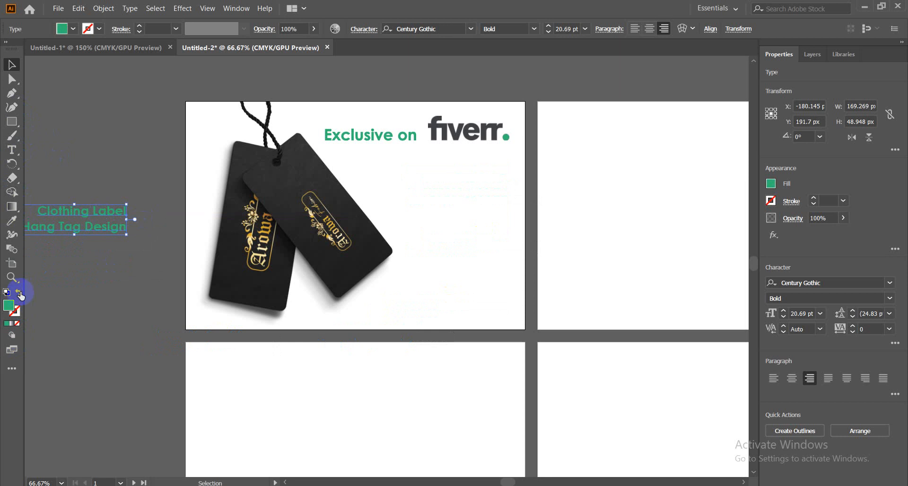
pyautogui.click(736, 10)
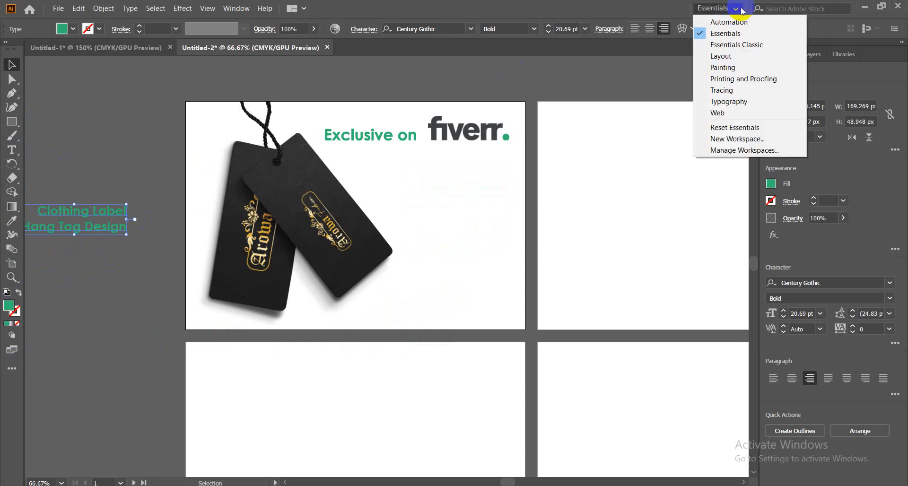
pyautogui.click(736, 44)
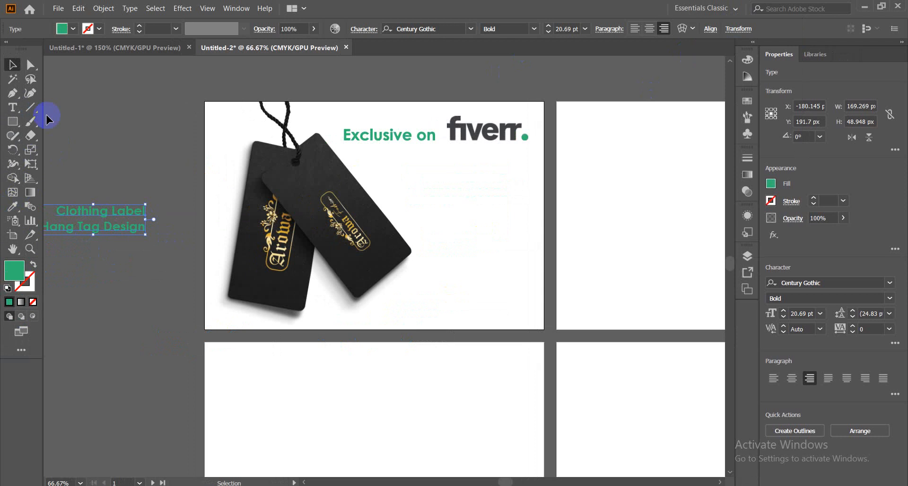
# - Draw a horizontal line about 191 px long beneath the Fiverr logo, ending at the artboard's right edge, and give it a 1 pt green stroke
pyautogui.click(32, 109)
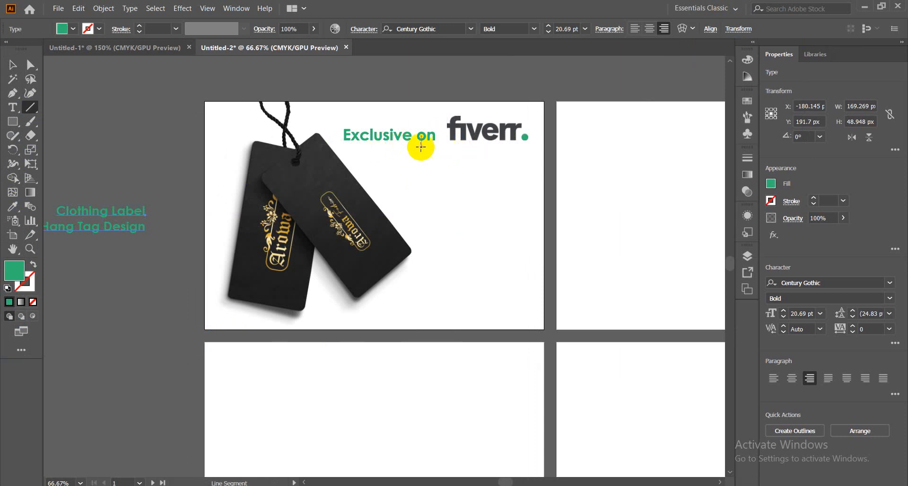
pyautogui.moveTo(426, 146); pyautogui.dragTo(544, 158)
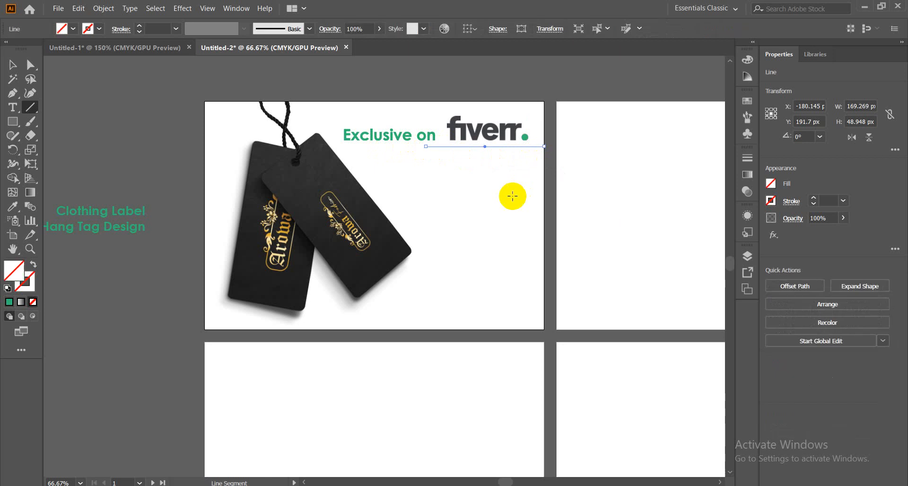
pyautogui.click(34, 290)
pyautogui.click(9, 302)
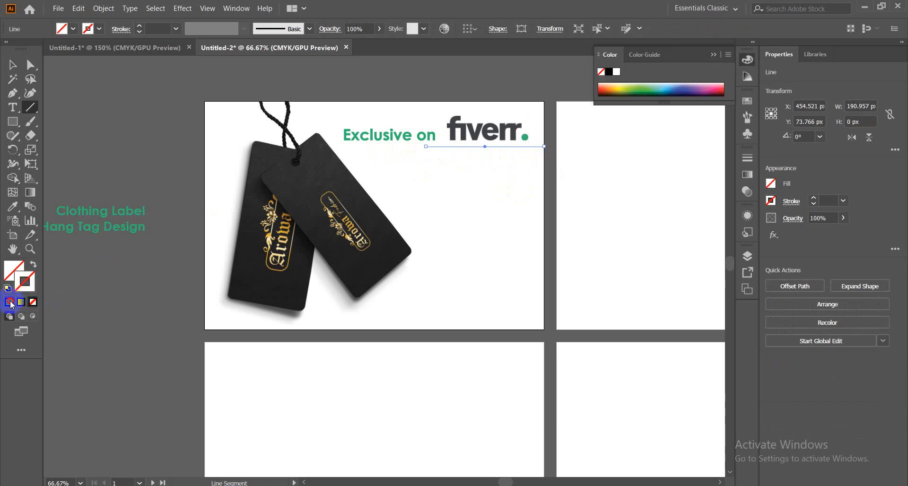
pyautogui.click(12, 67)
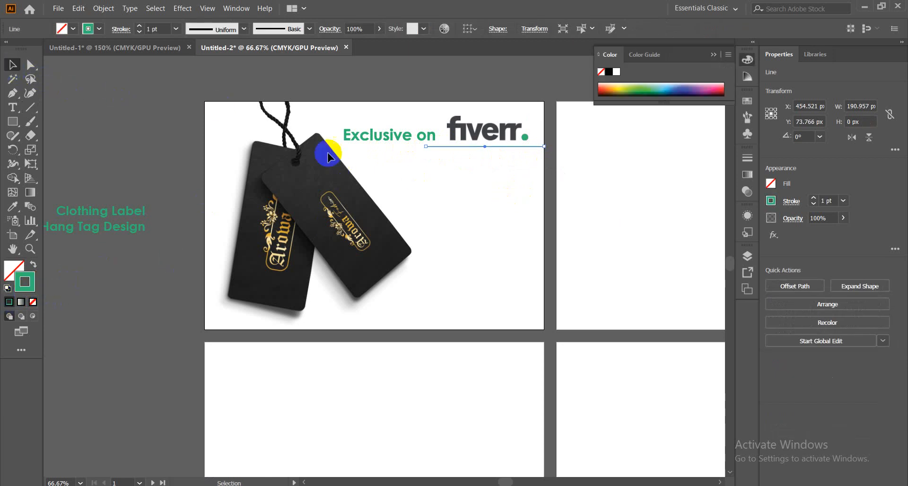
pyautogui.click(502, 211)
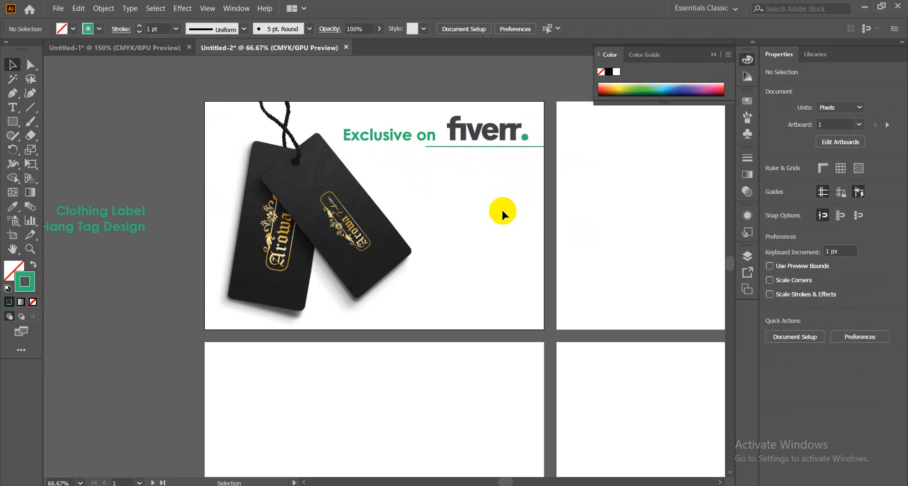
# - Move the service text back onto the artboard below the line, and extend the line left to the start of "Exclusive on"
pyautogui.click(113, 229)
pyautogui.moveTo(97, 216); pyautogui.dragTo(487, 196)
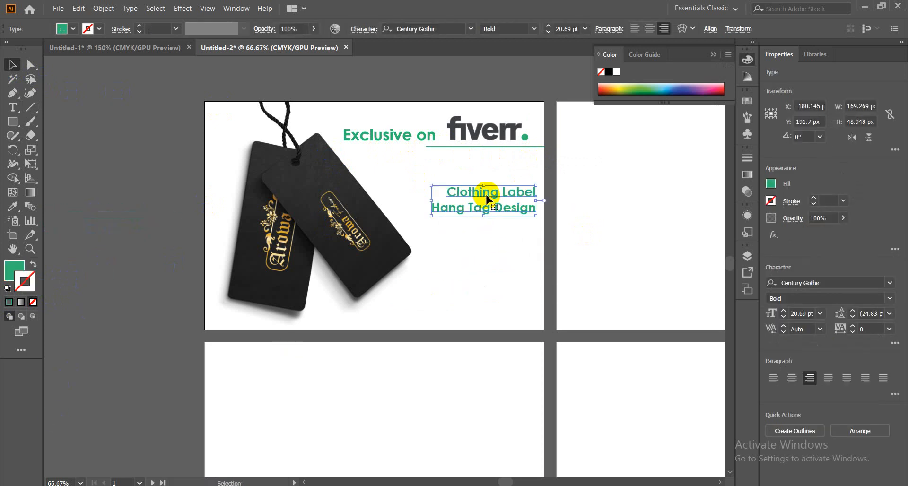
pyautogui.click(451, 147)
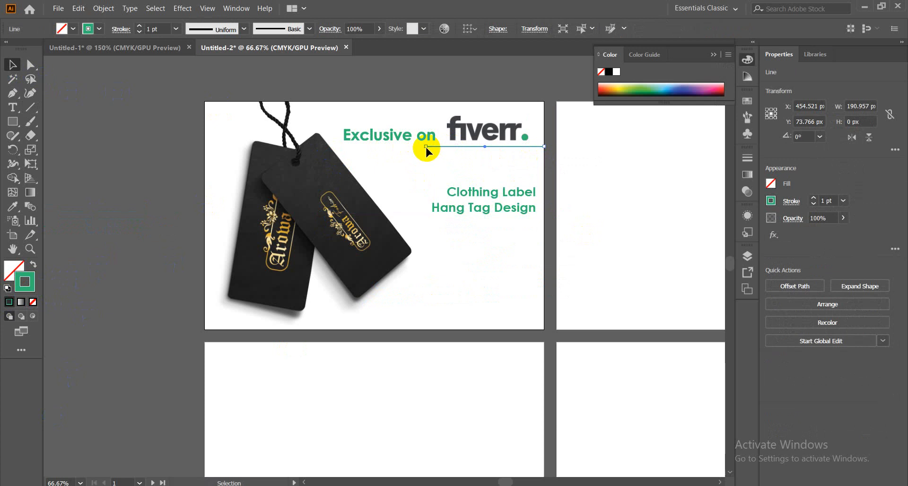
pyautogui.moveTo(426, 147); pyautogui.dragTo(344, 147)
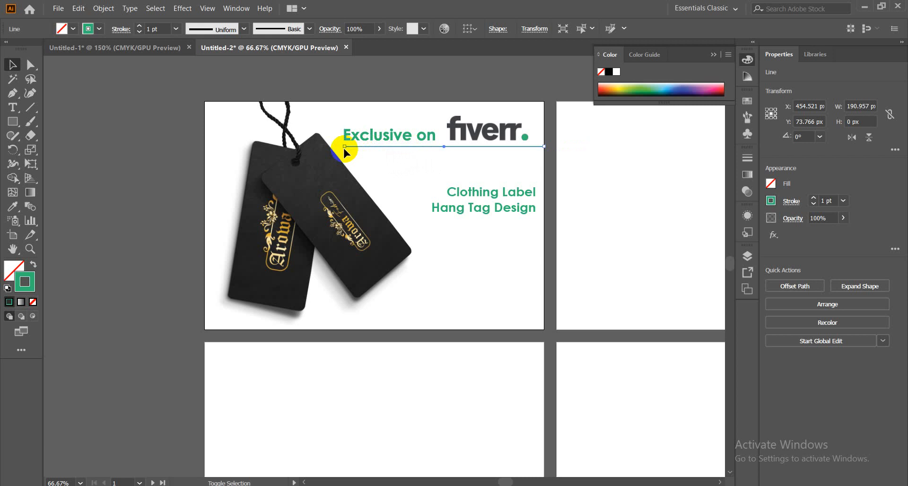
pyautogui.click(158, 233)
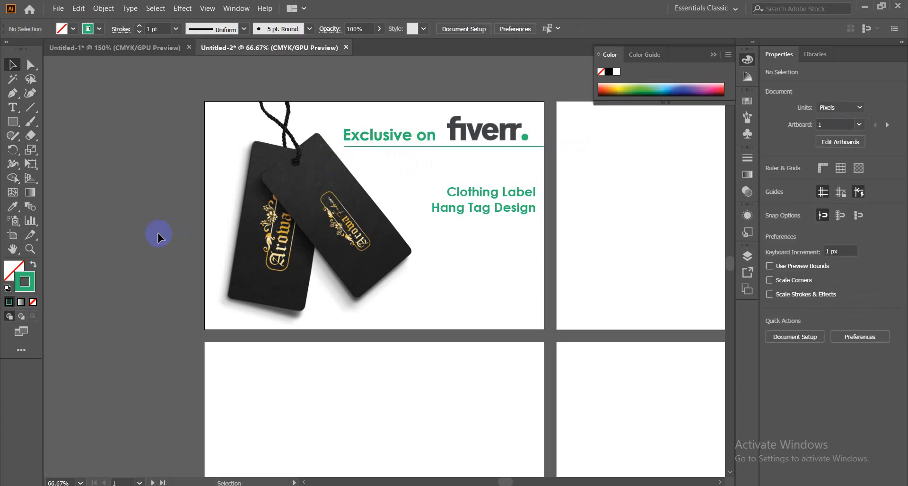
# - Recolor the "Clothing Label Hang Tag Design" text with the dark gray sampled from the Fiverr logo
pyautogui.click(483, 208)
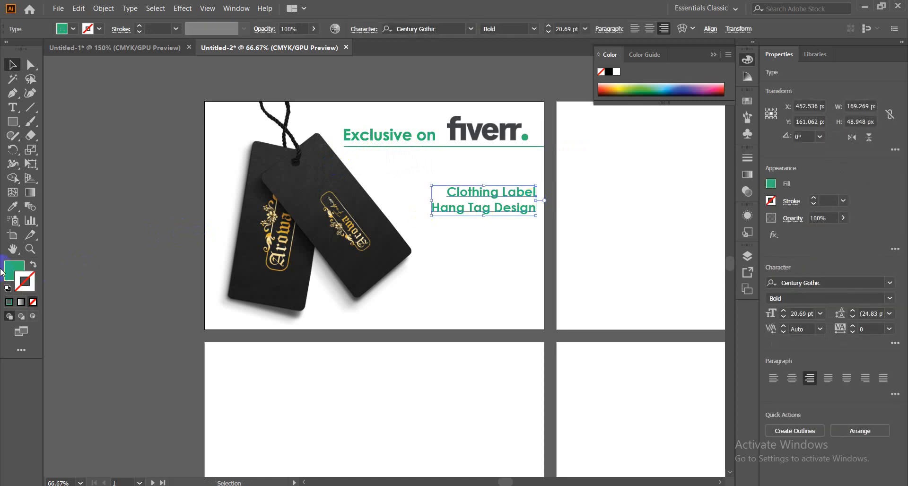
pyautogui.click(12, 207)
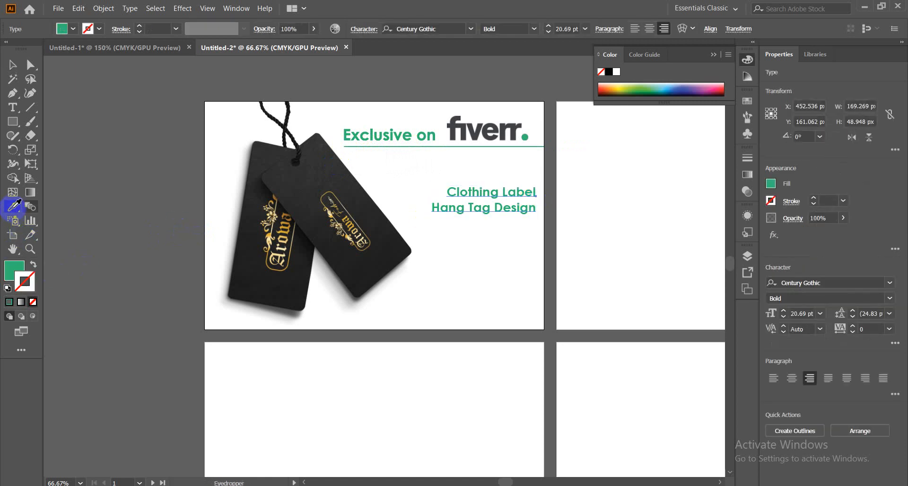
pyautogui.click(478, 135)
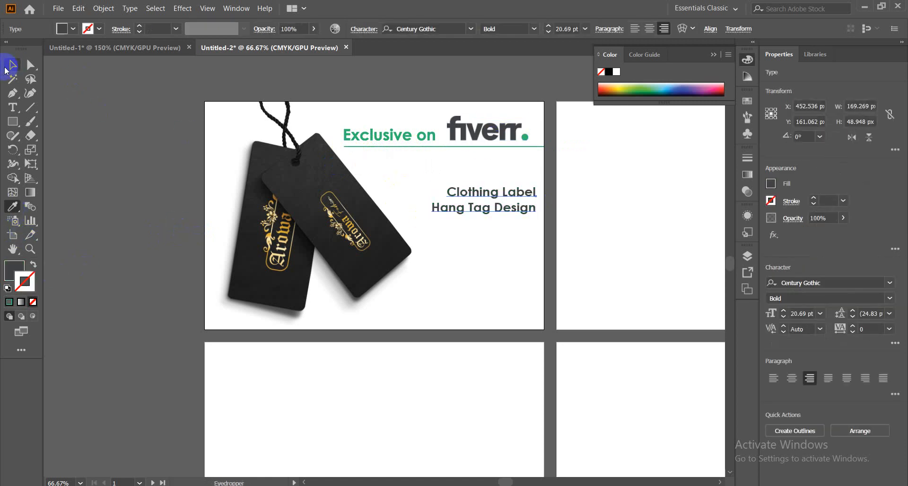
# - Move the dark gray service text up about 51 px so that it sits just below the green line
pyautogui.click(9, 66)
pyautogui.press('Up')
pyautogui.press('Up')
pyautogui.press('Up')
pyautogui.press('Up')
pyautogui.press('Up')
pyautogui.press('Up')
pyautogui.press('Up')
pyautogui.press('Up')
pyautogui.press('Up')
pyautogui.press('Up')
pyautogui.press('Up')
pyautogui.press('Up')
pyautogui.press('Up')
pyautogui.press('Up')
pyautogui.press('Up')
pyautogui.press('Up')
pyautogui.press('Up')
pyautogui.press('Up')
pyautogui.press('Up')
pyautogui.press('Up')
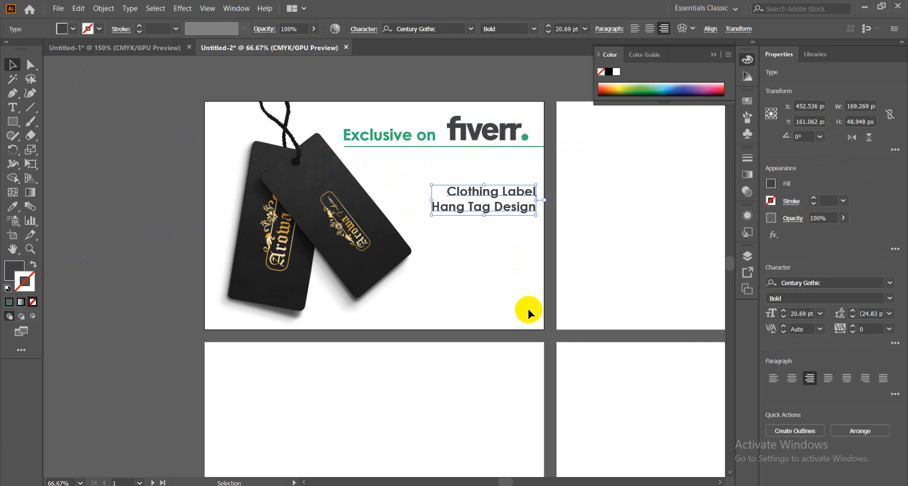
pyautogui.press('Up')
pyautogui.press('Up')
pyautogui.press('Up')
pyautogui.press('Up')
pyautogui.press('Up')
pyautogui.press('Up')
pyautogui.press('Up')
pyautogui.press('Up')
pyautogui.press('Up')
pyautogui.press('Up')
pyautogui.press('Up')
pyautogui.press('Up')
pyautogui.press('Up')
pyautogui.press('Up')
pyautogui.press('Up')
pyautogui.press('Up')
pyautogui.press('Up')
pyautogui.press('Up')
pyautogui.press('Up')
pyautogui.press('Up')
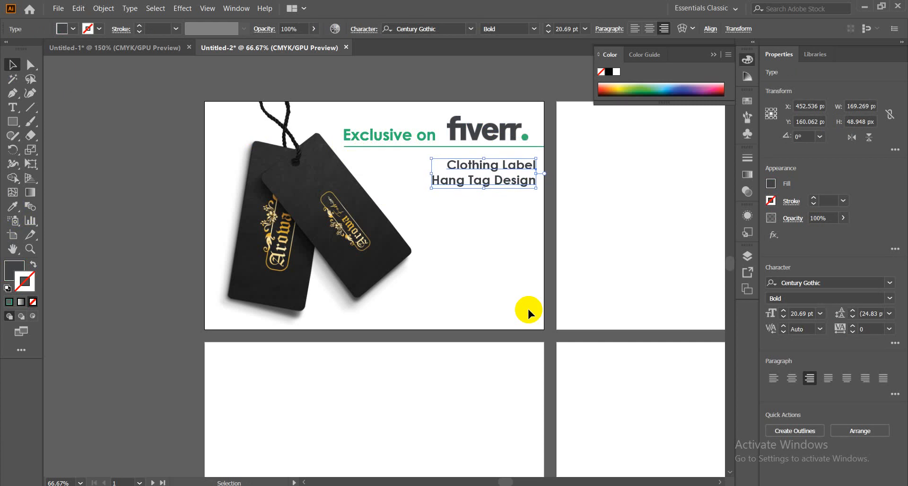
pyautogui.click(529, 220)
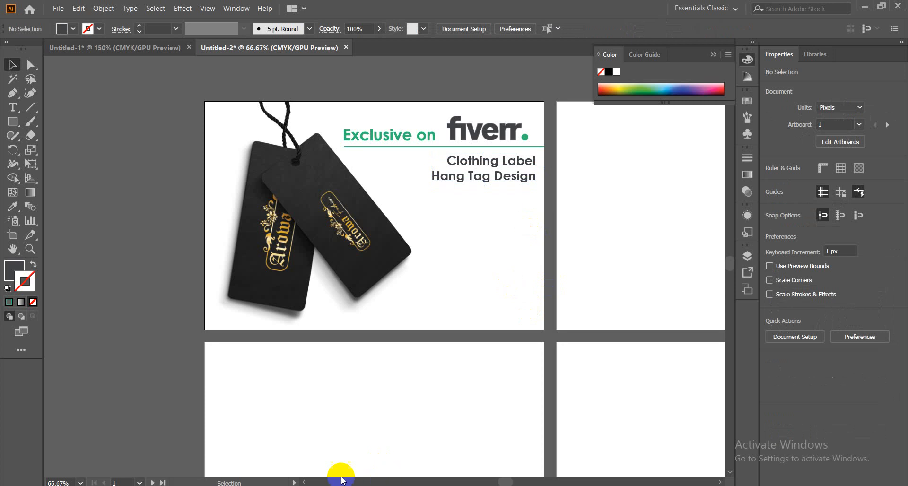
# - Switch to the Notepad document and copy its first list, from "hang tag design" to "product tag", then return to Illustrator
pyautogui.click(340, 485)
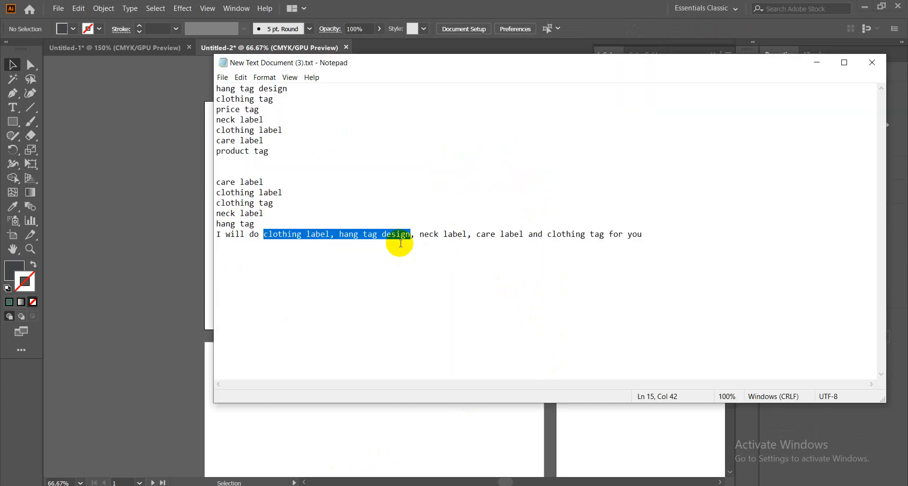
pyautogui.moveTo(277, 150); pyautogui.dragTo(209, 87)
pyautogui.hotkey('ctrl', 'c')
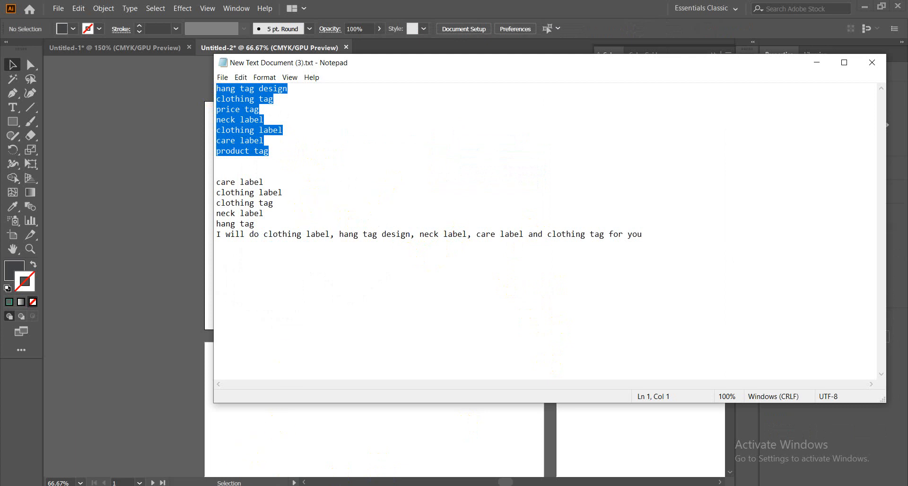
pyautogui.click(321, 441)
# - Replace the entire "Clothing Label Hang Tag Design" text with the copied seven-line service list
pyautogui.doubleClick(490, 182)
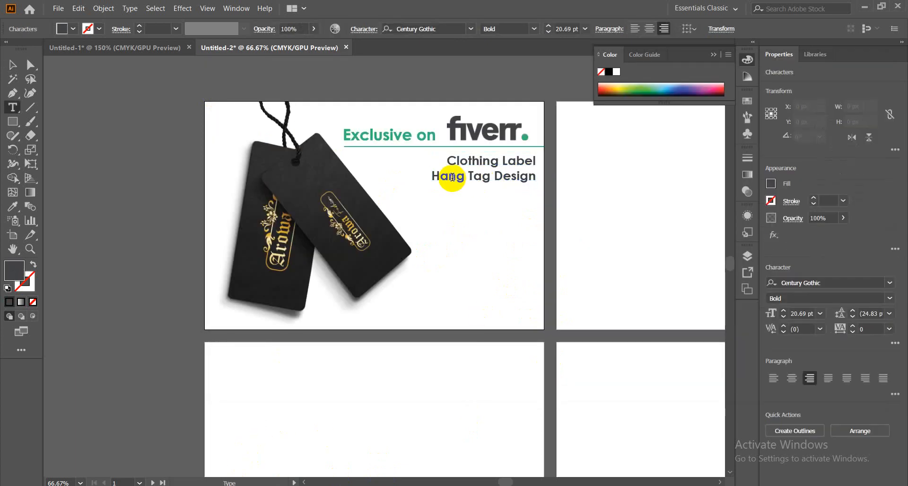
pyautogui.moveTo(536, 176); pyautogui.dragTo(499, 176)
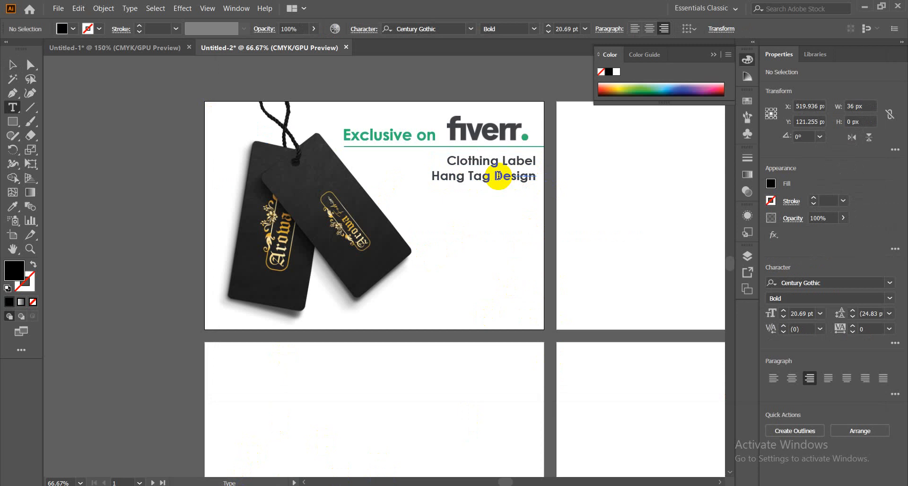
pyautogui.click(457, 176)
pyautogui.hotkey('ctrl', 'a')
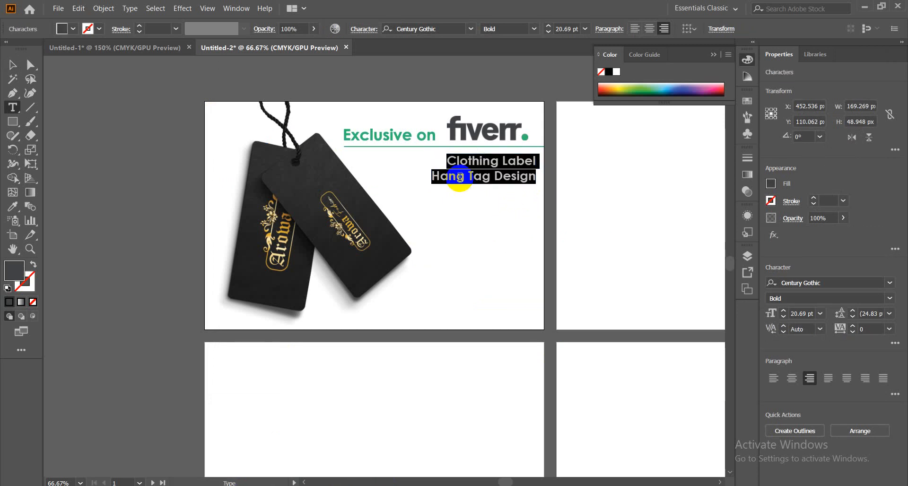
pyautogui.hotkey('ctrl', 'v')
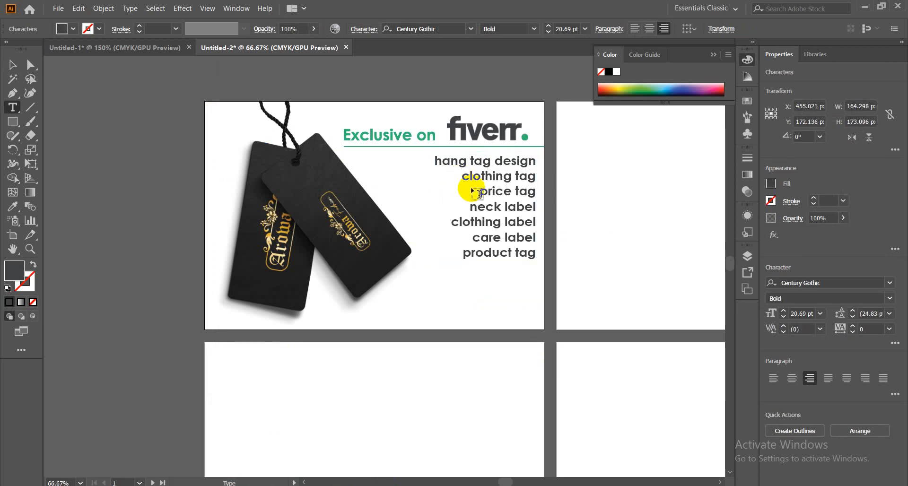
# - Change the case of the seven-line service list to Title Case
pyautogui.click(12, 65)
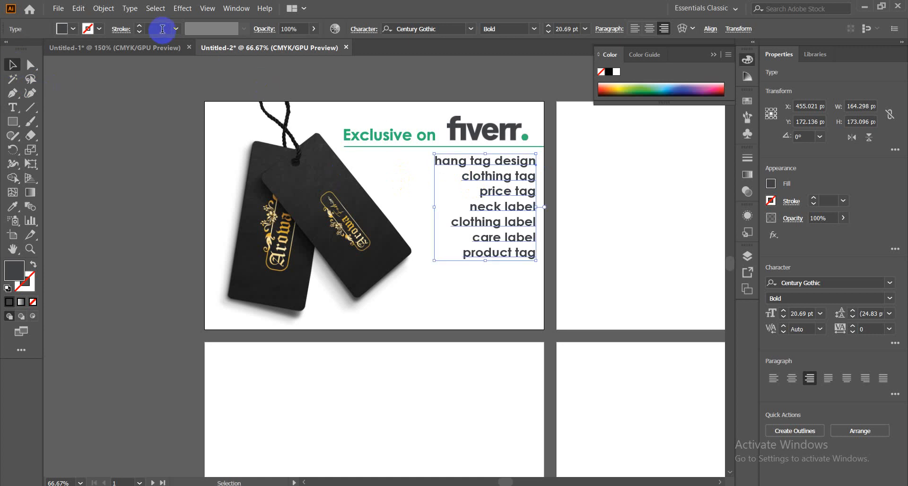
pyautogui.click(136, 12)
pyautogui.moveTo(213, 168)
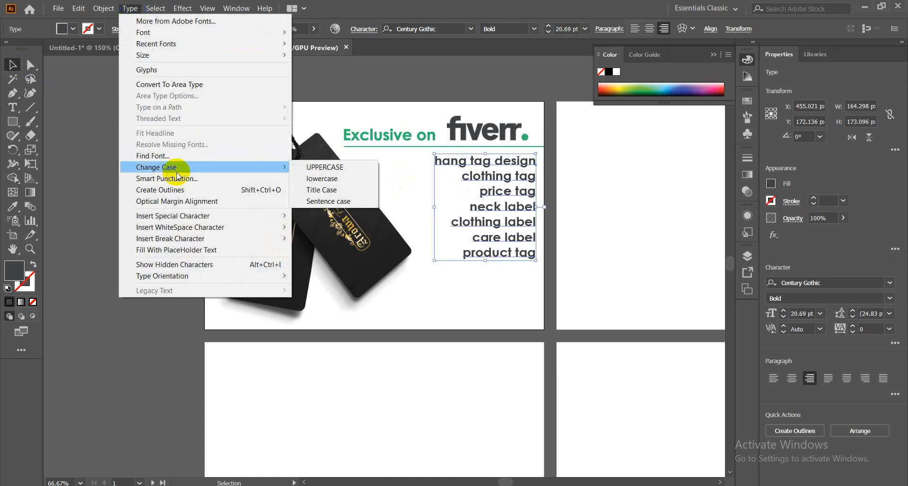
pyautogui.click(326, 191)
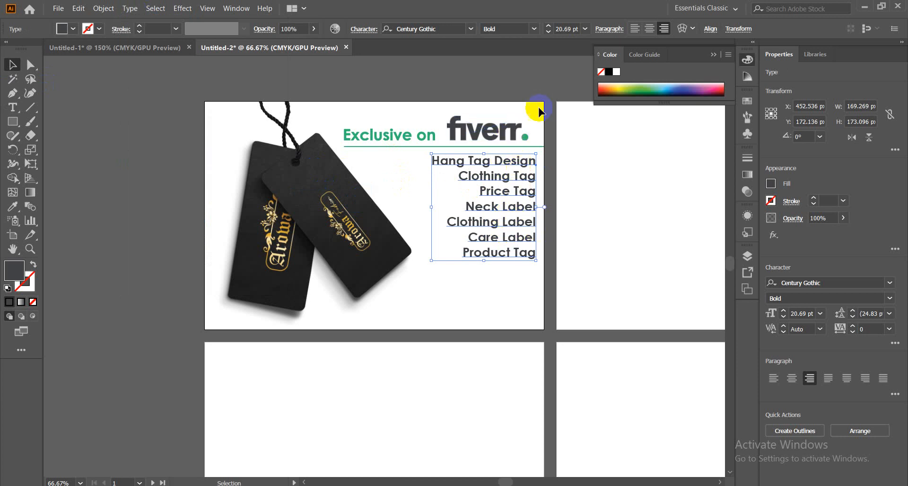
# - Reduce the service list's font size to 18 pt
pyautogui.click(548, 31)
pyautogui.click(549, 32)
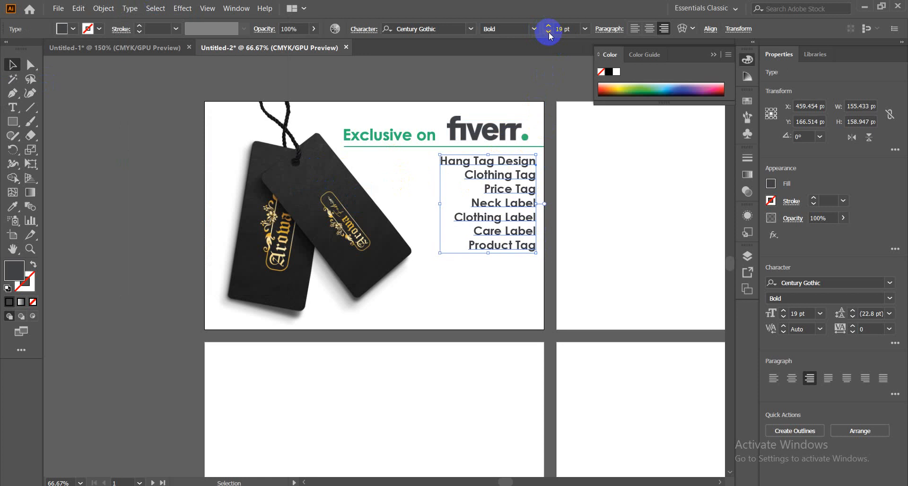
pyautogui.click(549, 32)
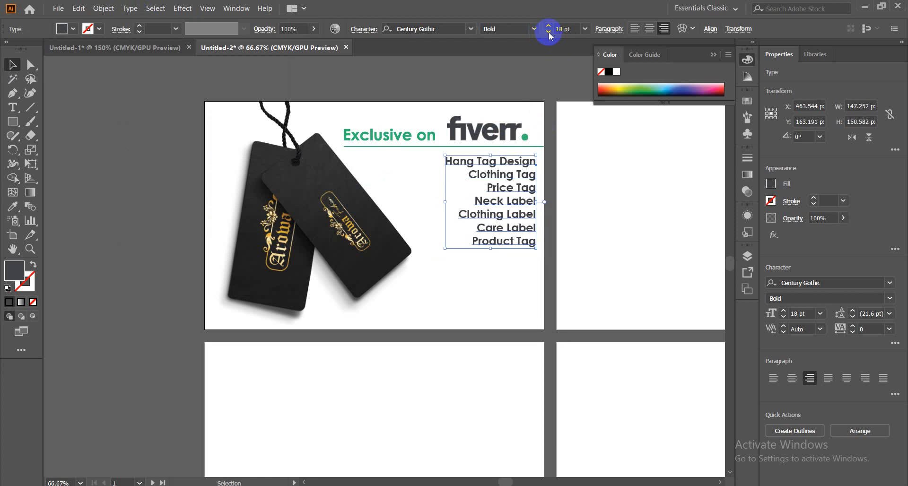
# - Shift the service list left about 15 px so that its right edge lines up with the Fiverr logo's dot
pyautogui.press('Left')
pyautogui.press('Left')
pyautogui.press('Left')
pyautogui.press('Left')
pyautogui.press('Left')
pyautogui.press('Left')
pyautogui.press('Left')
pyautogui.press('Left')
pyautogui.press('Left')
pyautogui.press('Left')
pyautogui.press('Left')
pyautogui.press('Left')
pyautogui.press('Left')
pyautogui.press('Left')
pyautogui.press('Left')
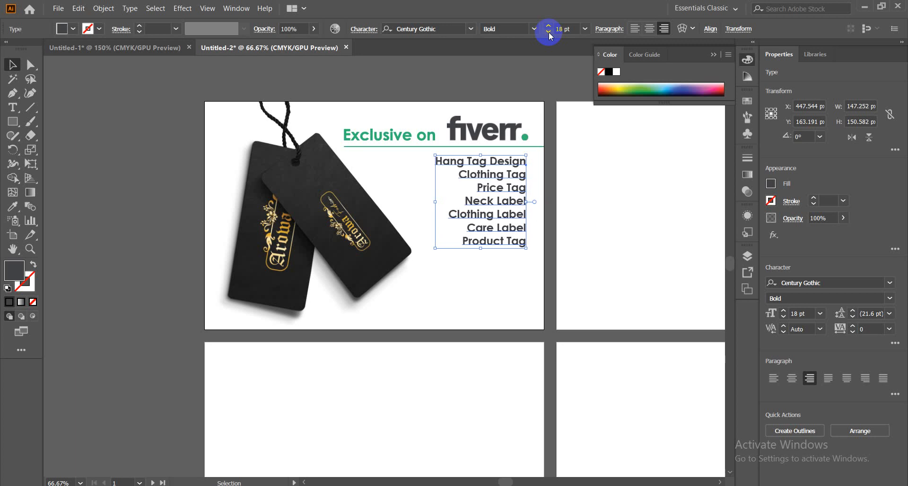
pyautogui.press('Right')
pyautogui.press('Right')
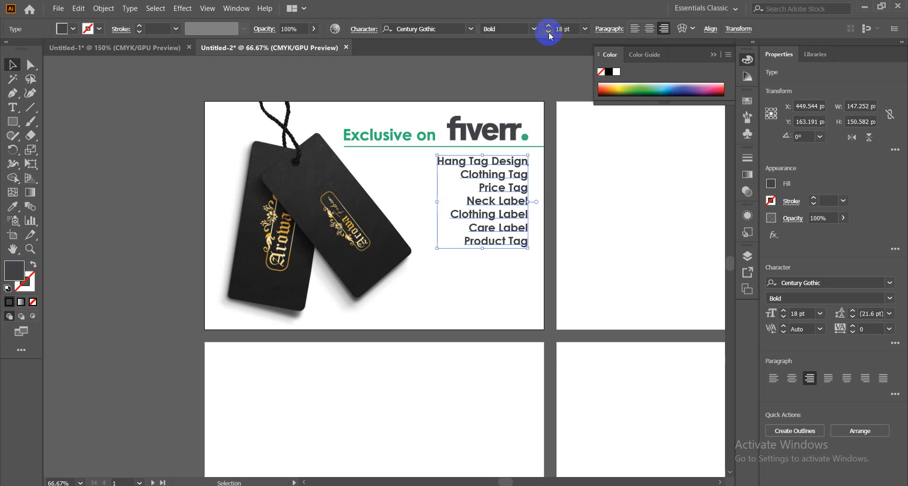
pyautogui.press('Left')
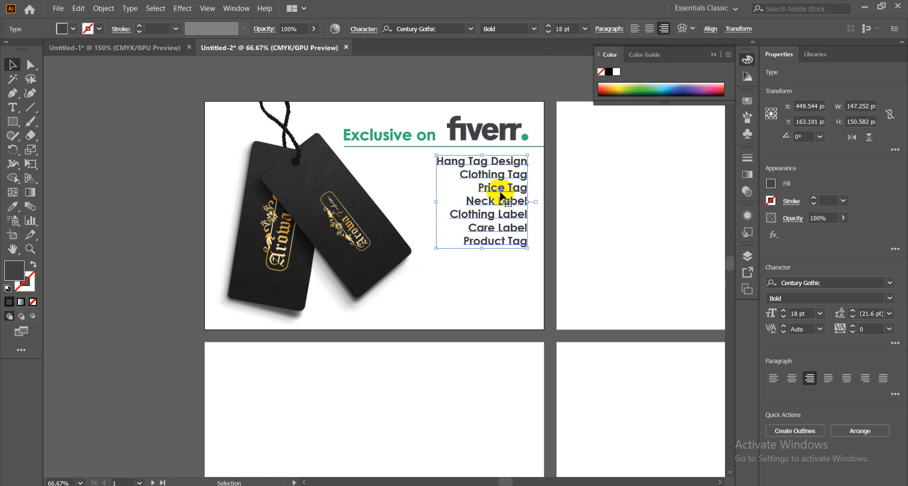
# - Increase the service list's leading to 25 pt
pyautogui.click(367, 30)
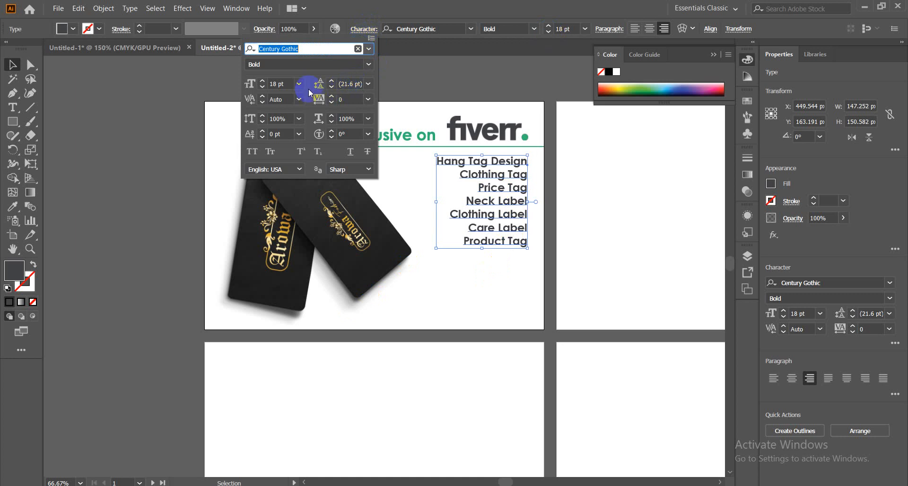
pyautogui.click(331, 82)
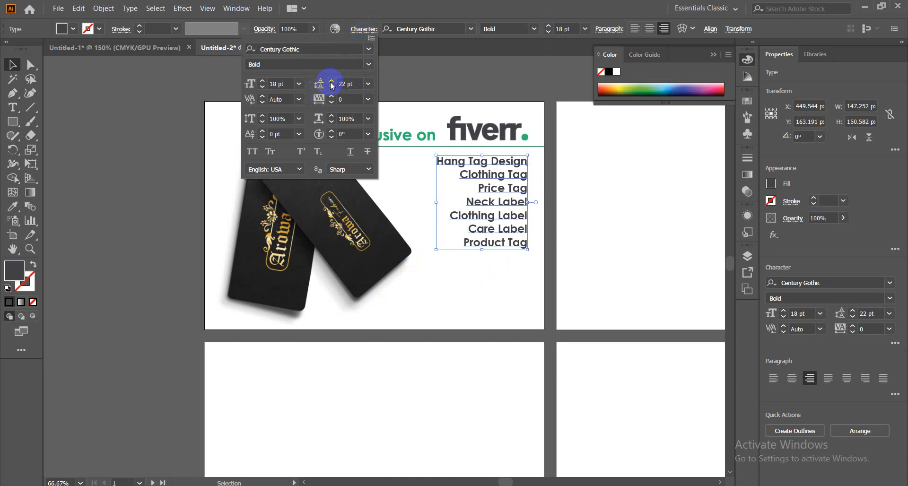
pyautogui.click(331, 82)
pyautogui.click(332, 83)
pyautogui.click(332, 83)
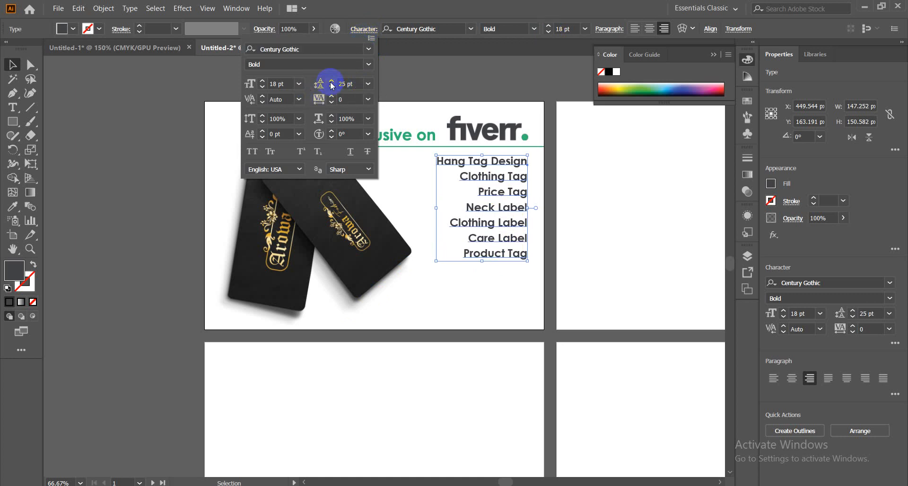
# - Set the service list's leading to 26 pt and deselect the text
pyautogui.click(331, 82)
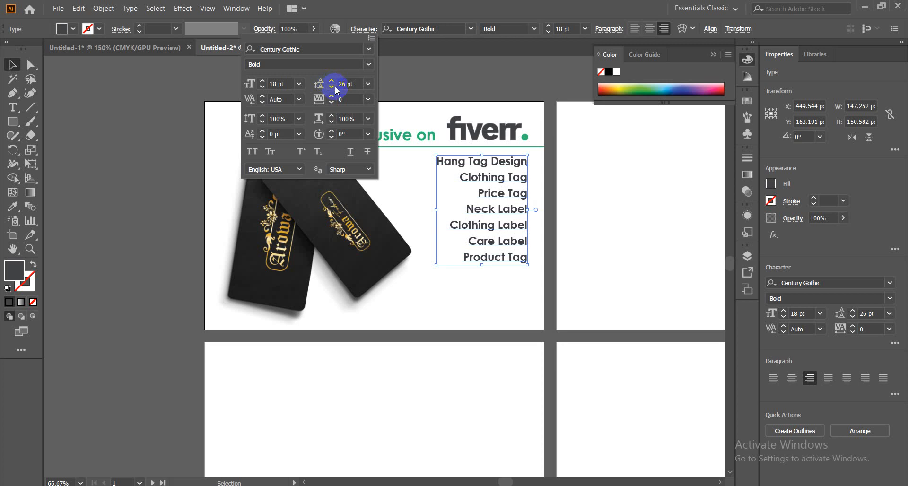
pyautogui.click(507, 303)
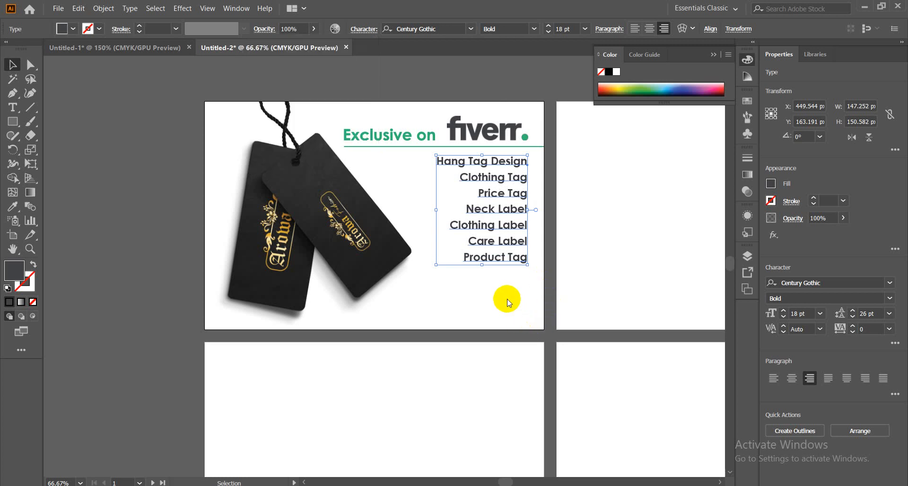
pyautogui.click(506, 297)
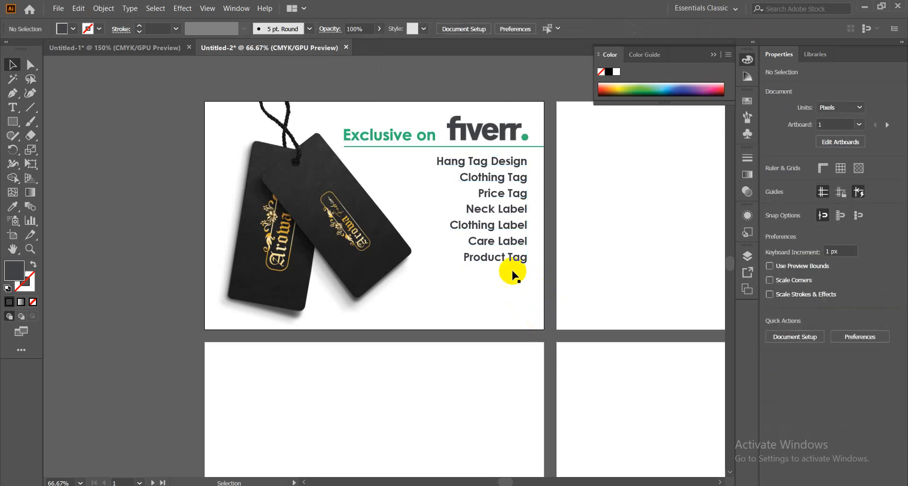
# - Recolour the service list with the Eyedropper, using the dark grey sampled from the front black tag's surface
pyautogui.click(507, 234)
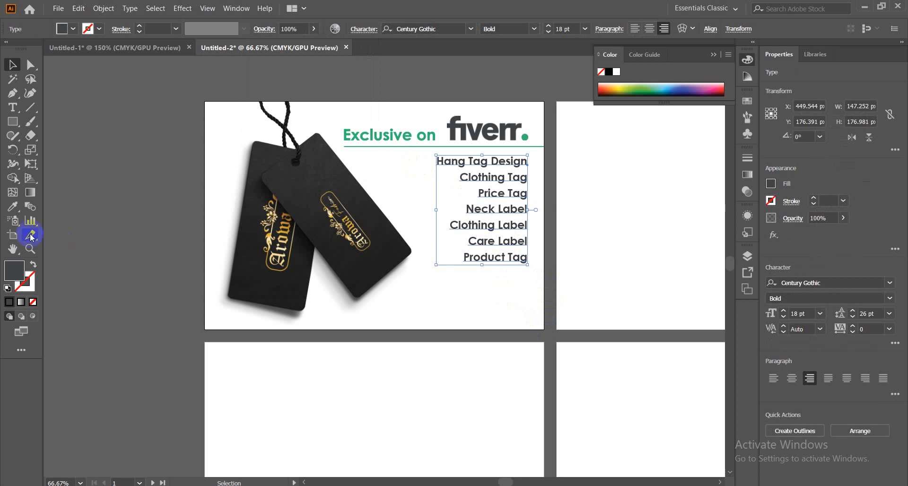
pyautogui.click(13, 209)
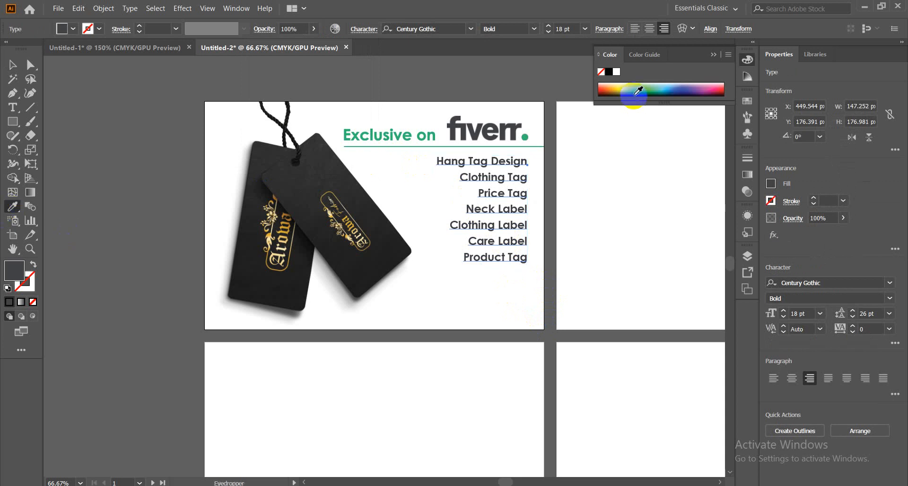
pyautogui.click(435, 131)
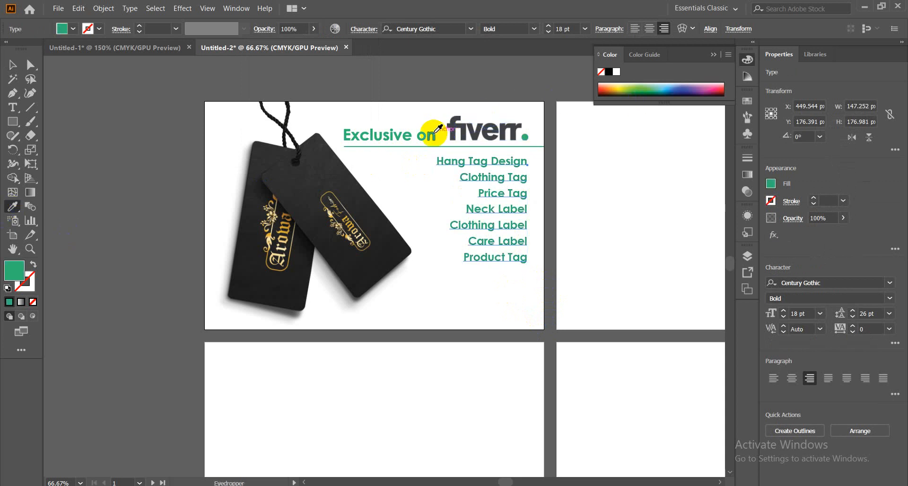
pyautogui.click(514, 122)
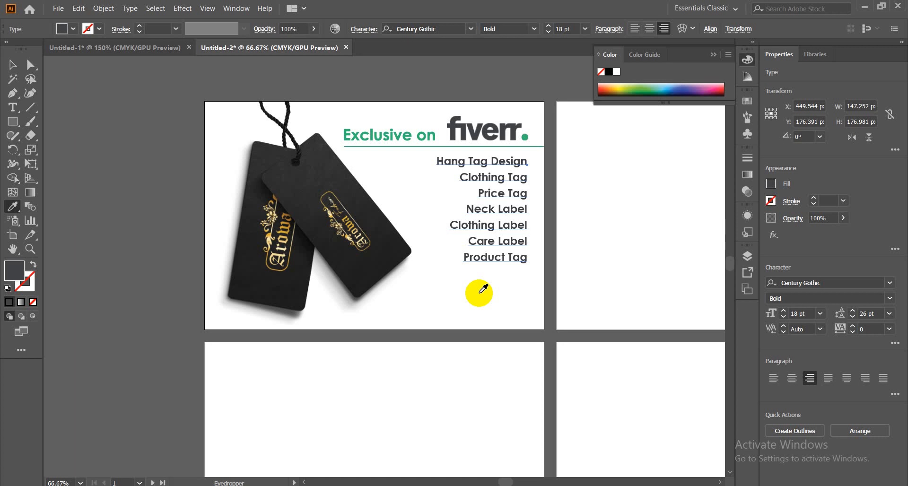
pyautogui.click(398, 247)
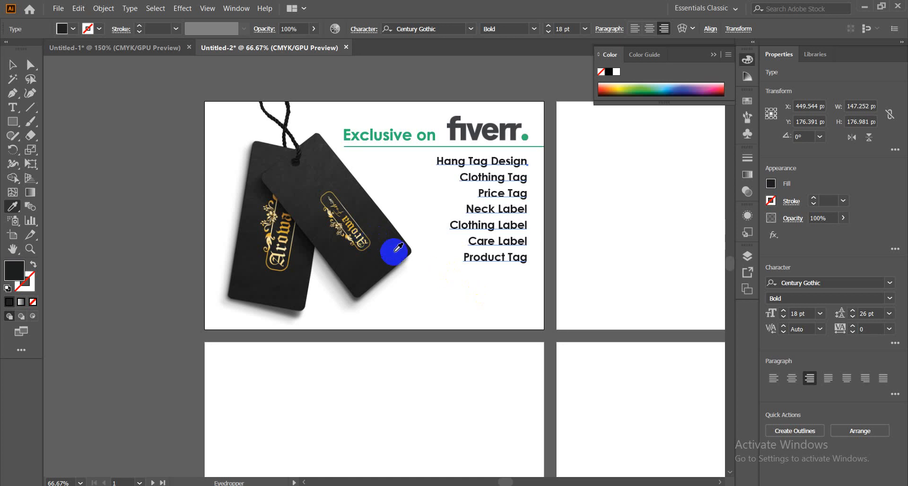
pyautogui.click(335, 168)
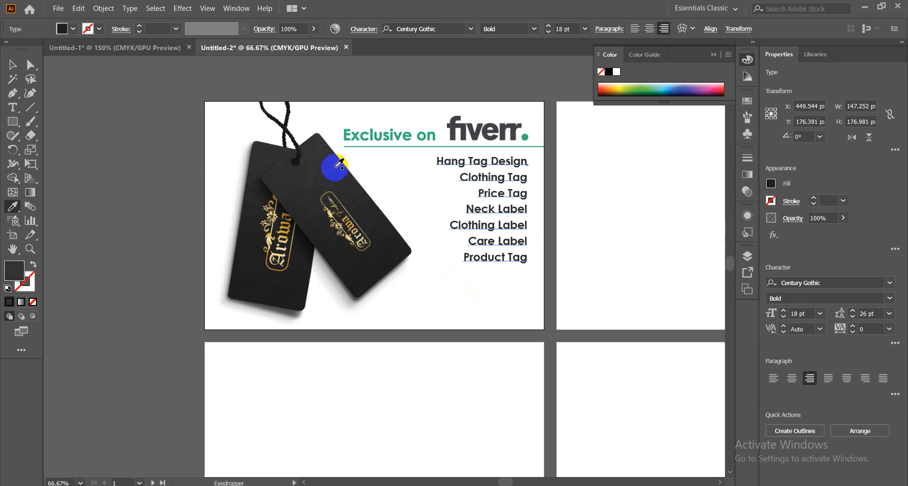
# - Try the gold sampled from the tags' lettering on the service list, brightened to yellow in the Color Picker
pyautogui.click(355, 220)
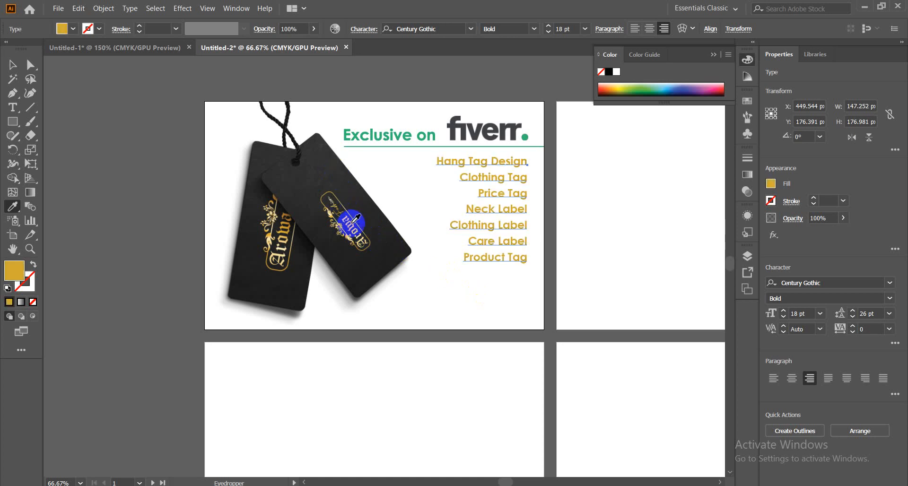
pyautogui.click(290, 228)
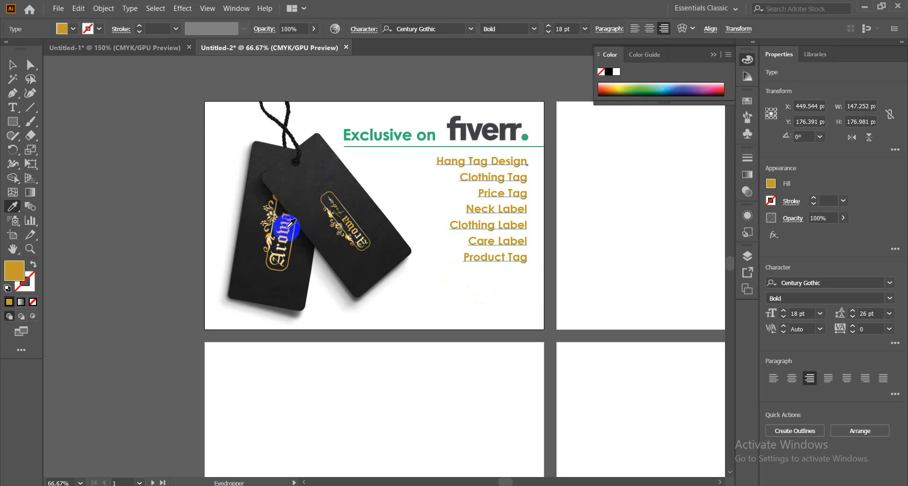
pyautogui.doubleClick(15, 280)
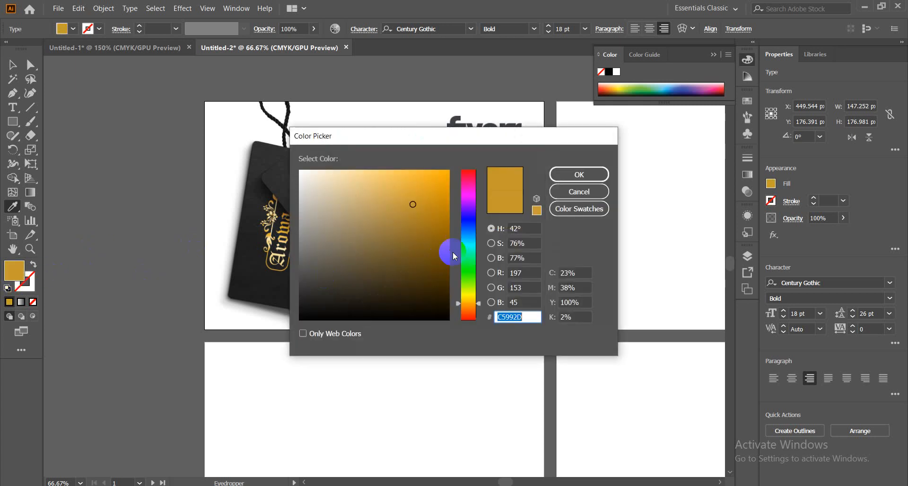
pyautogui.moveTo(475, 292); pyautogui.dragTo(480, 294)
pyautogui.moveTo(428, 204); pyautogui.dragTo(460, 171)
pyautogui.click(600, 175)
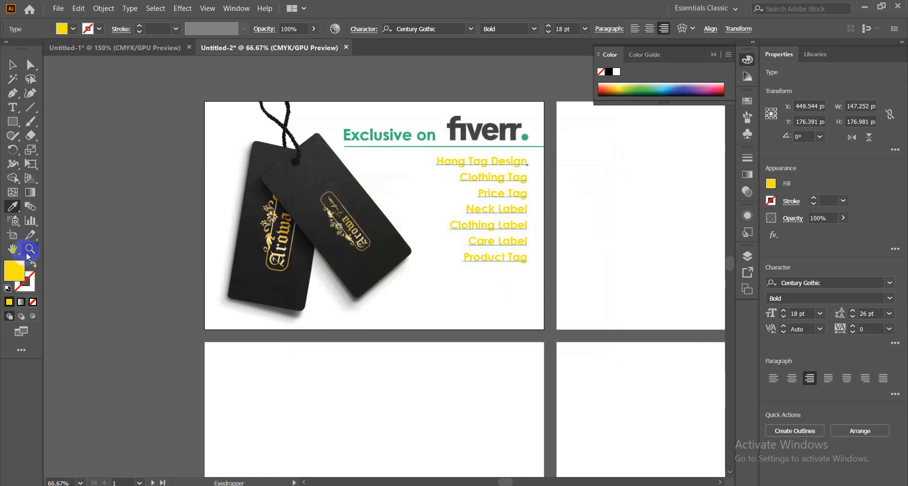
# - Undo the gold and yellow recolouring of the service list, and deselect the text
pyautogui.hotkey('ctrl', 'z')
pyautogui.hotkey('ctrl', 'z')
pyautogui.hotkey('ctrl', 'z')
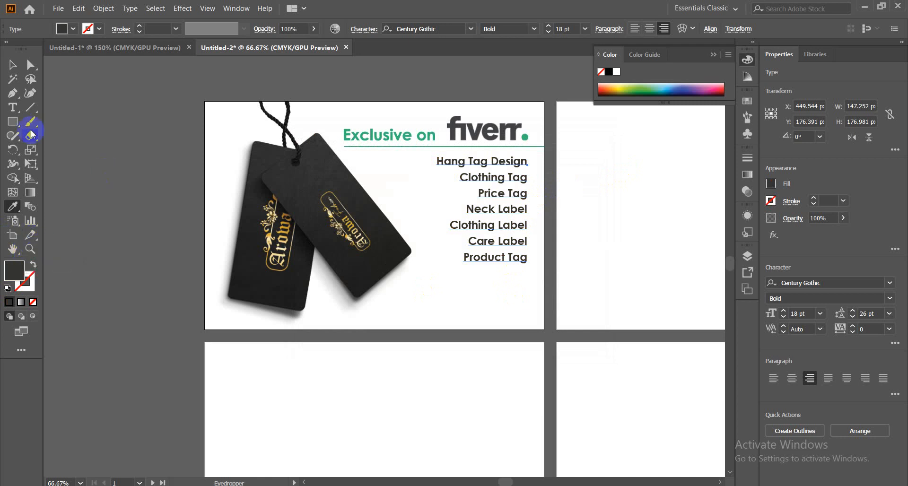
pyautogui.click(14, 66)
pyautogui.click(445, 309)
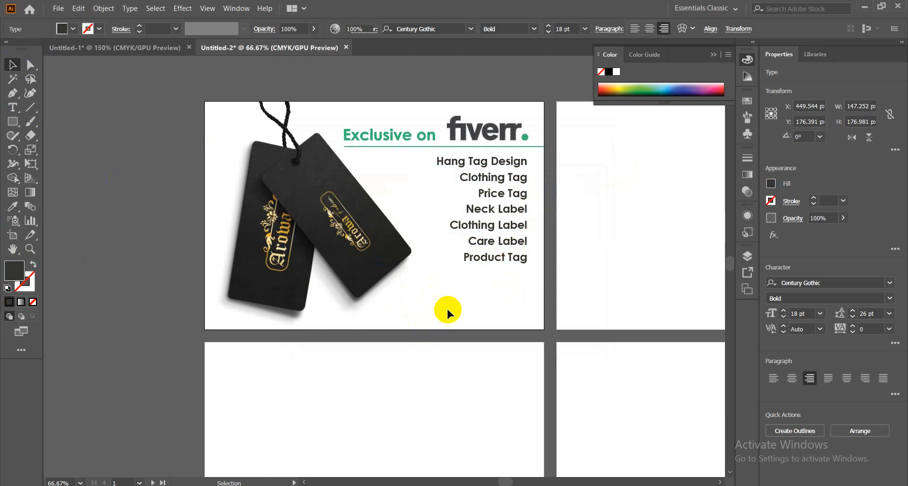
# - Recolour the "Clothing Tag" line with the green sampled from the Fiverr logo's dot
pyautogui.click(482, 183)
pyautogui.doubleClick(473, 178)
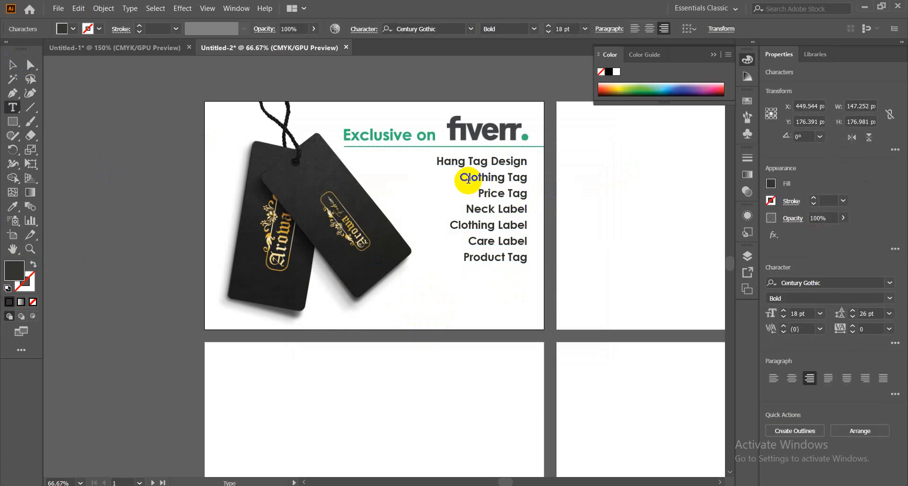
pyautogui.moveTo(463, 178); pyautogui.dragTo(532, 178)
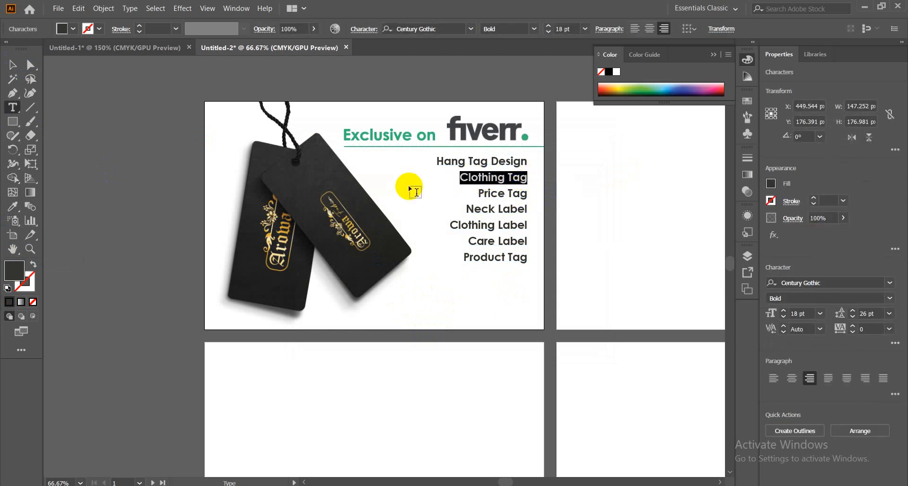
pyautogui.click(13, 208)
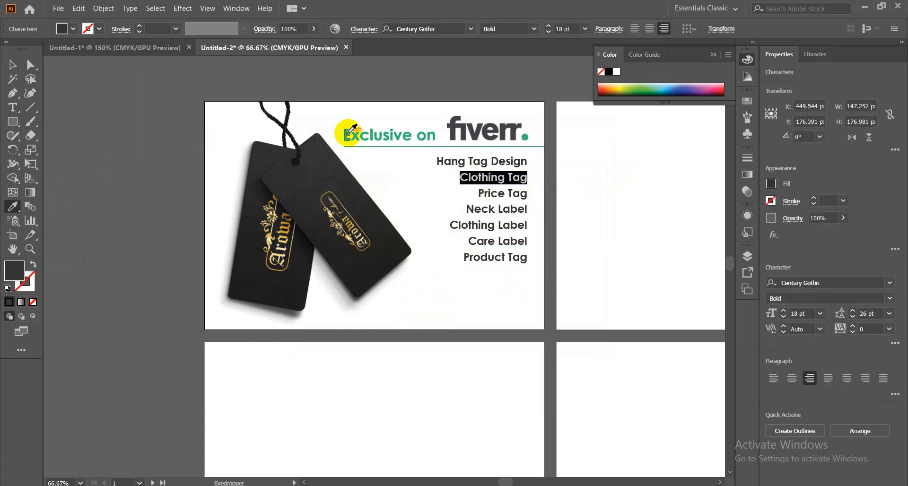
pyautogui.click(525, 138)
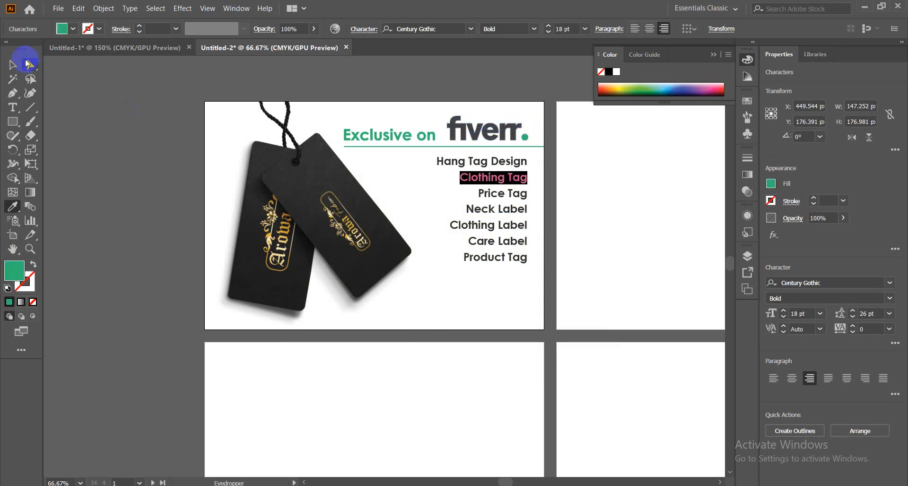
pyautogui.click(13, 65)
pyautogui.click(430, 284)
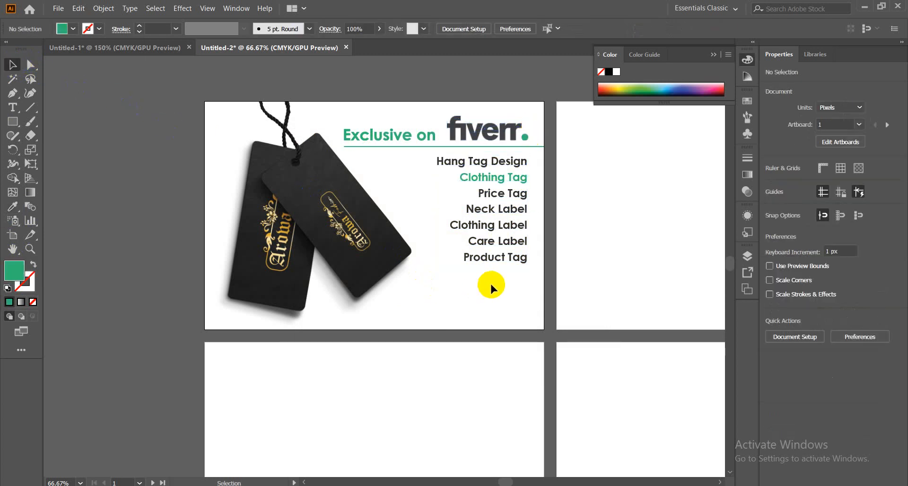
# - Recolour the "Neck Label" line with the Fiverr dot's green
pyautogui.doubleClick(486, 212)
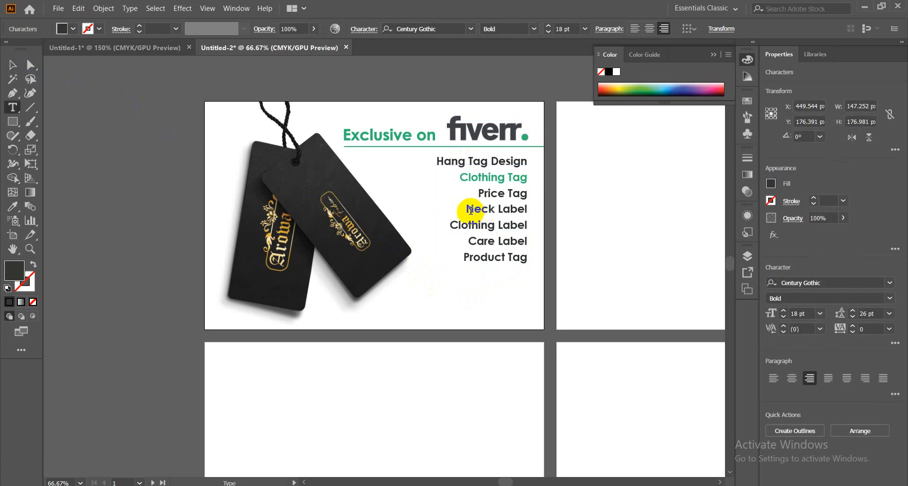
pyautogui.moveTo(468, 209); pyautogui.dragTo(528, 209)
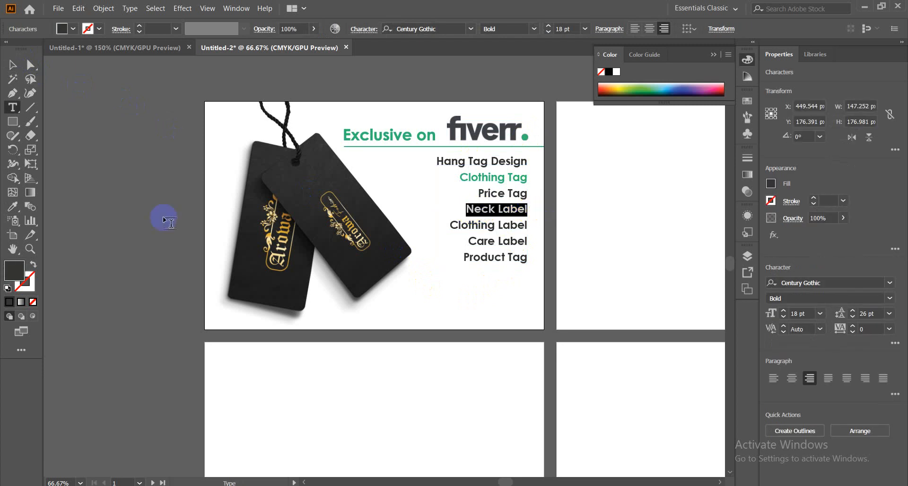
pyautogui.click(13, 207)
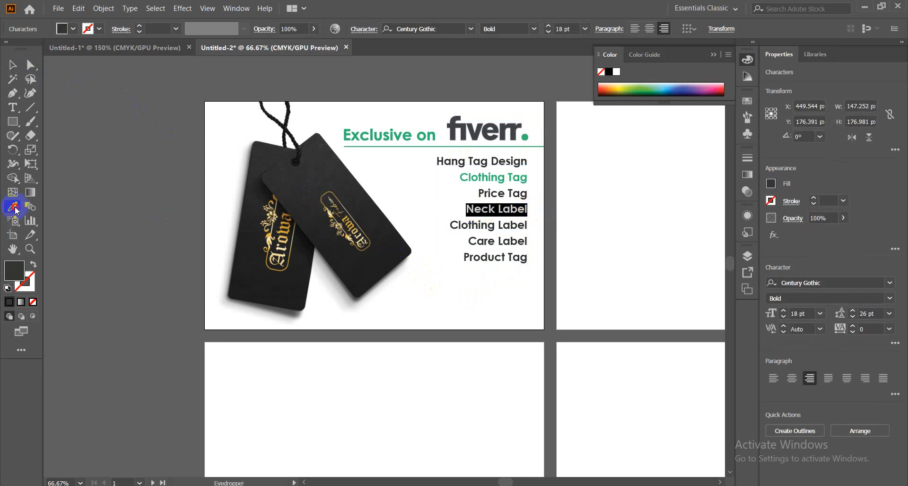
pyautogui.click(524, 139)
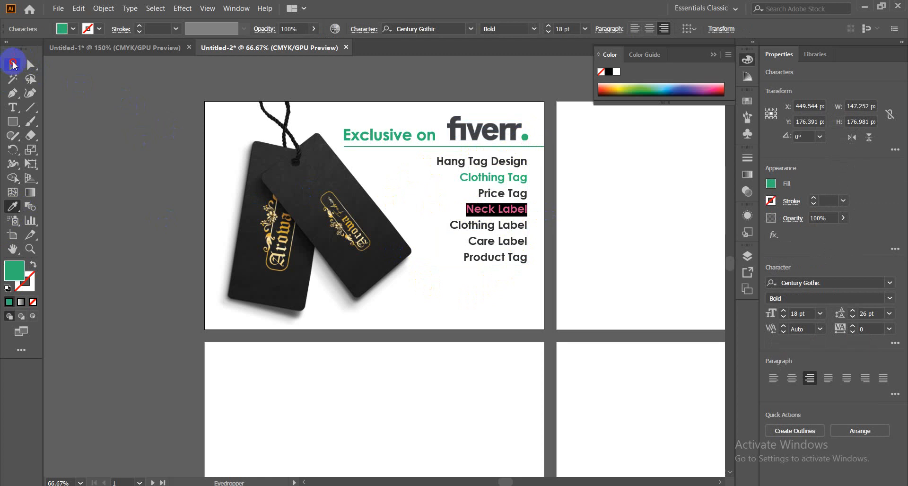
pyautogui.click(13, 65)
pyautogui.click(456, 297)
# - Apply the Fiverr dot's green to the "Care Label" line and deselect the service list
pyautogui.doubleClick(475, 241)
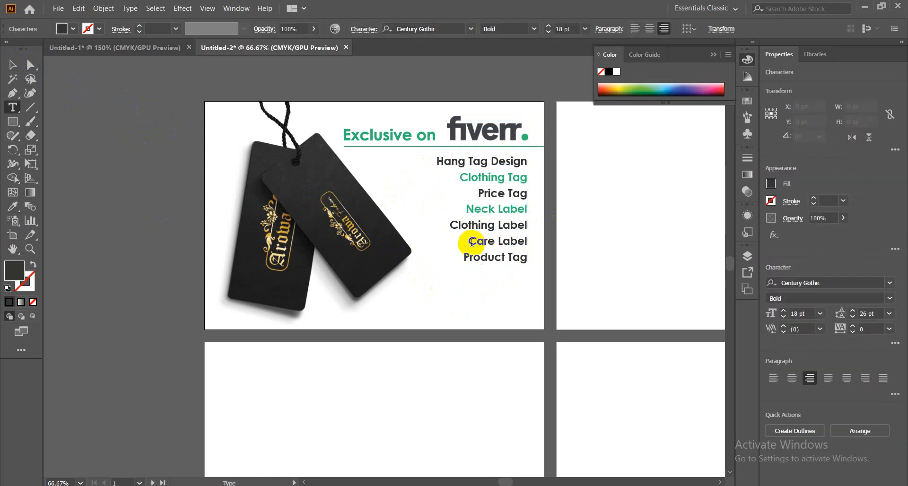
pyautogui.moveTo(469, 241); pyautogui.dragTo(532, 243)
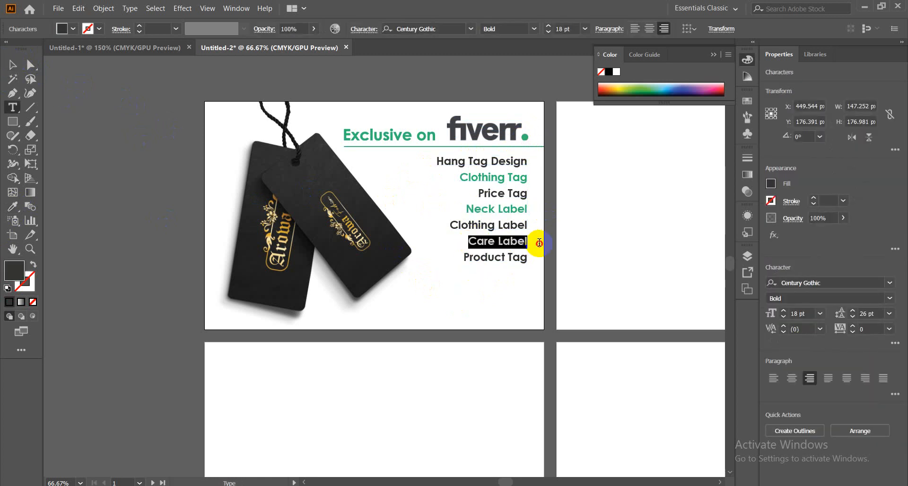
pyautogui.click(13, 207)
pyautogui.click(524, 138)
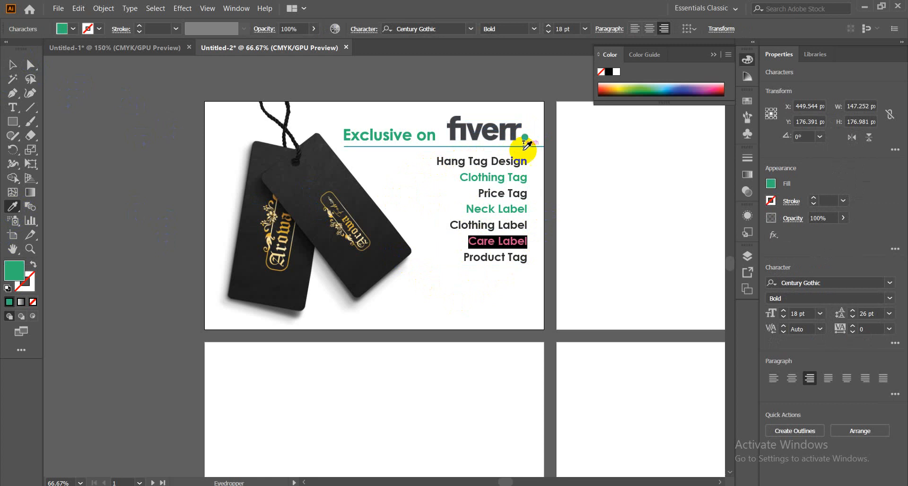
pyautogui.click(13, 65)
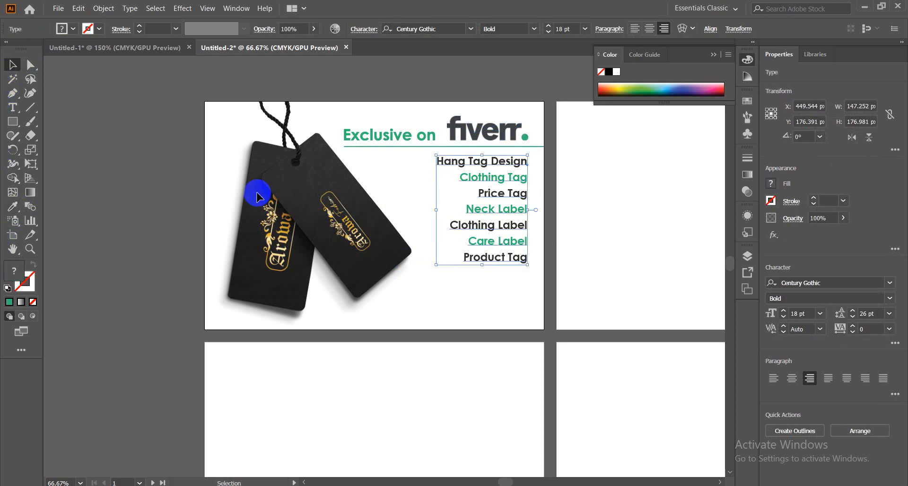
pyautogui.click(456, 293)
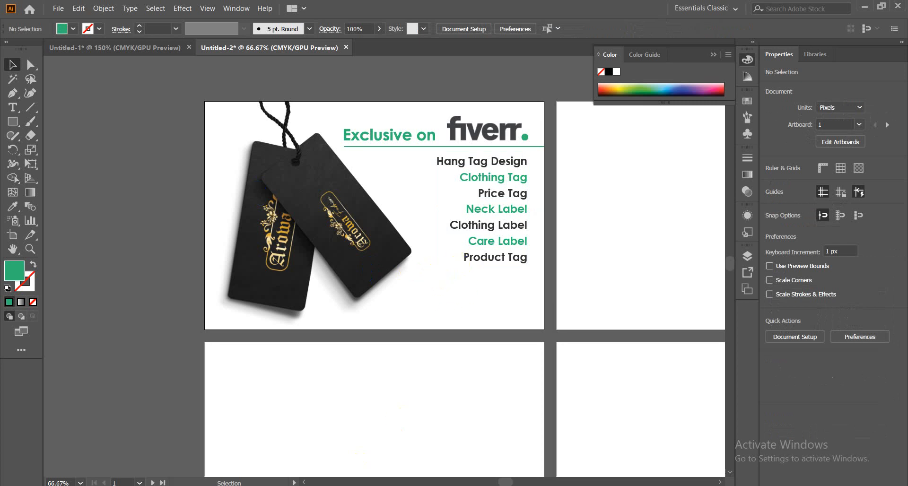
# - Switch to Chrome and examine the reference Fiverr gig's image for its layout and text
pyautogui.moveTo(217, 463)
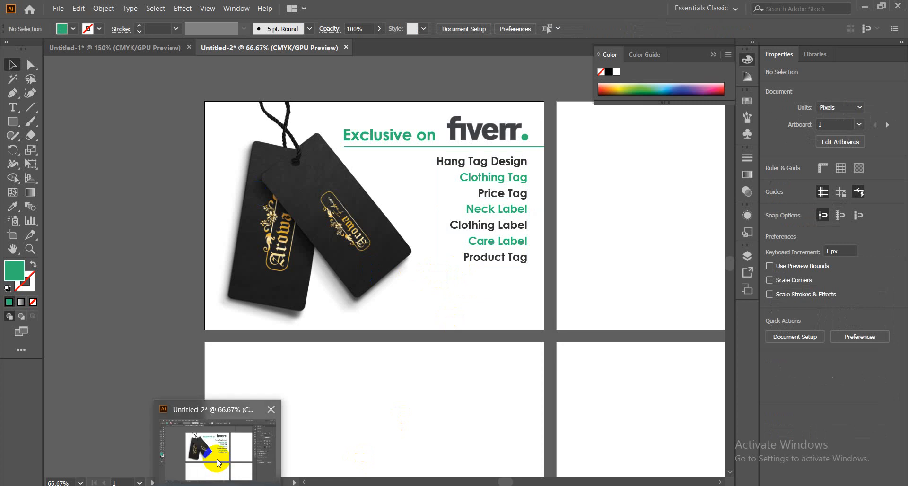
pyautogui.moveTo(159, 485)
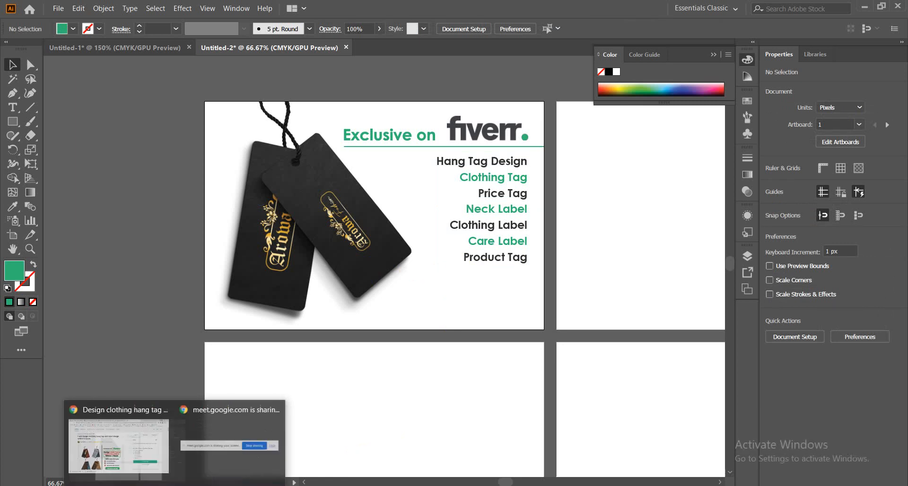
pyautogui.moveTo(122, 450)
pyautogui.click(122, 450)
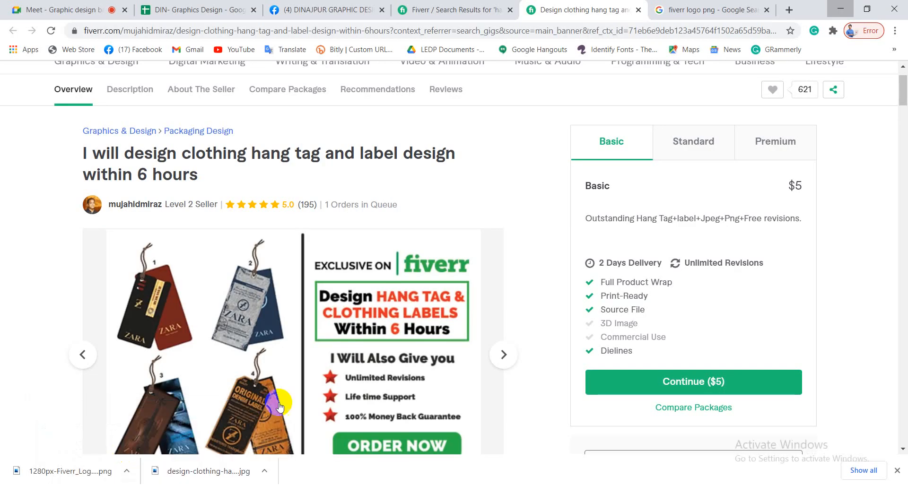
pyautogui.scroll(-3, 400, 299)
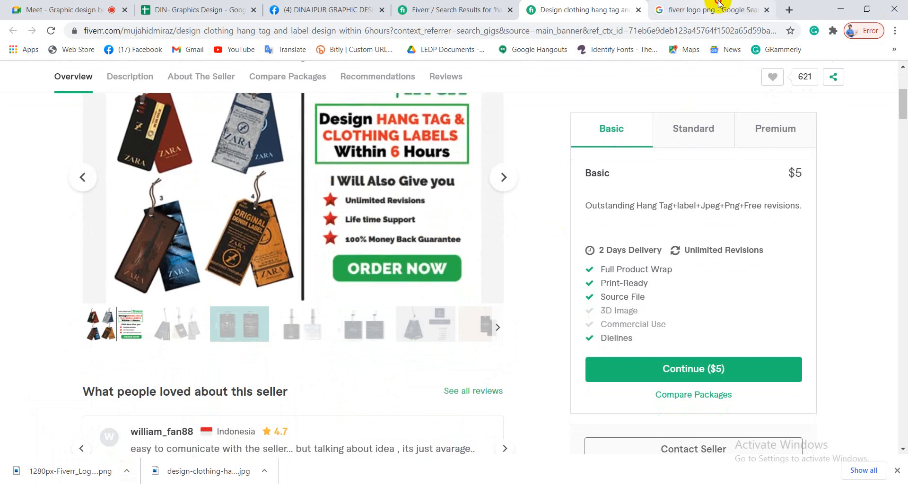
# - Search Google Images for "100 satisfaction guarantee png" in place of the Fiverr logo search
pyautogui.click(709, 9)
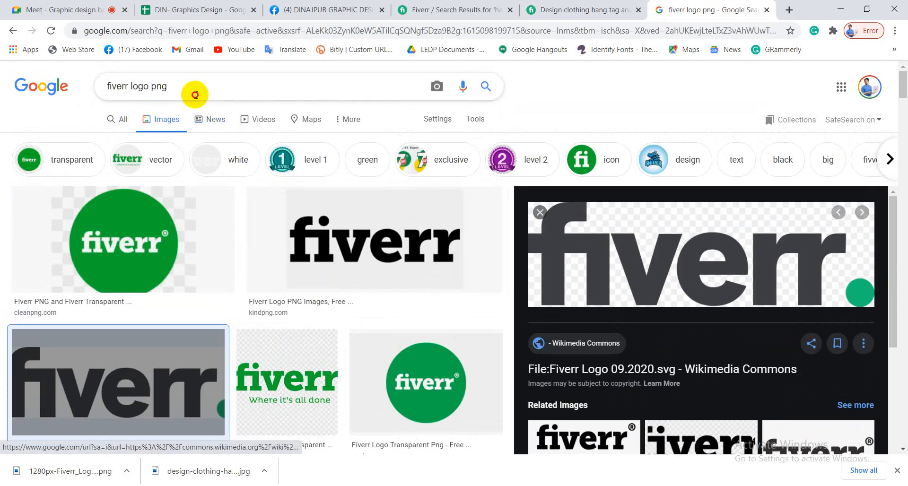
pyautogui.moveTo(215, 85); pyautogui.dragTo(101, 89)
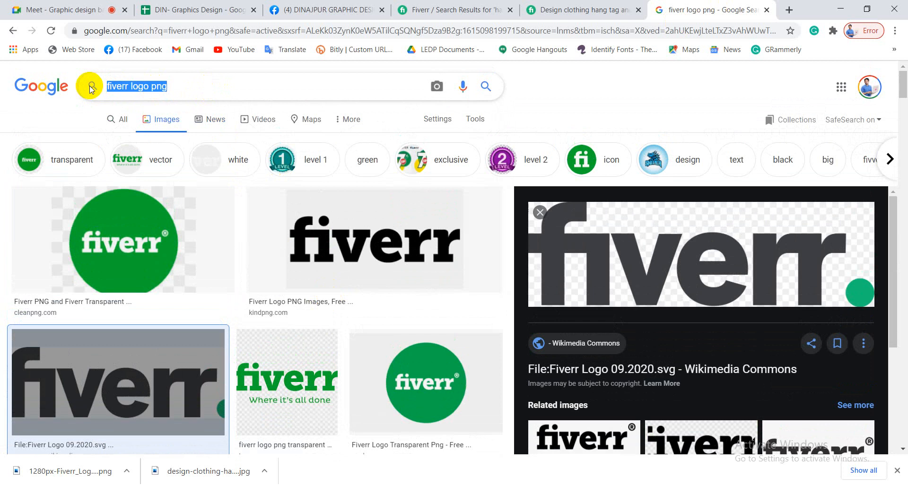
pyautogui.write('100')
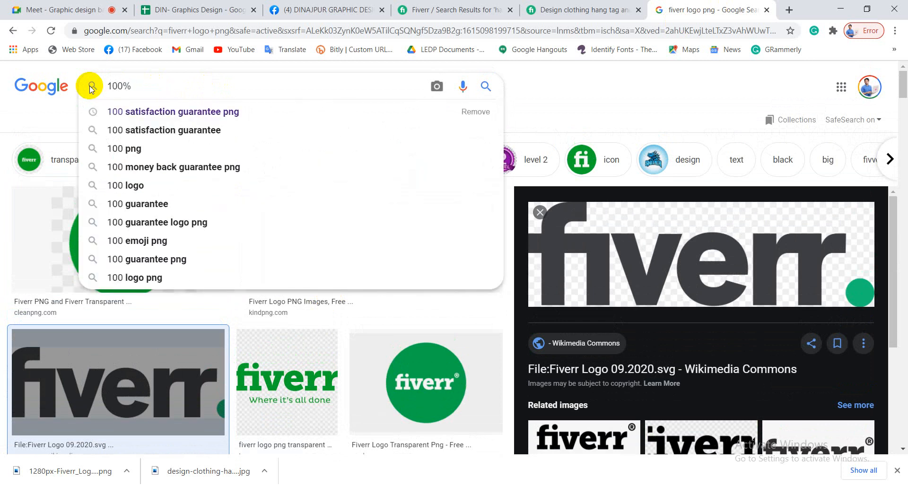
pyautogui.click(157, 115)
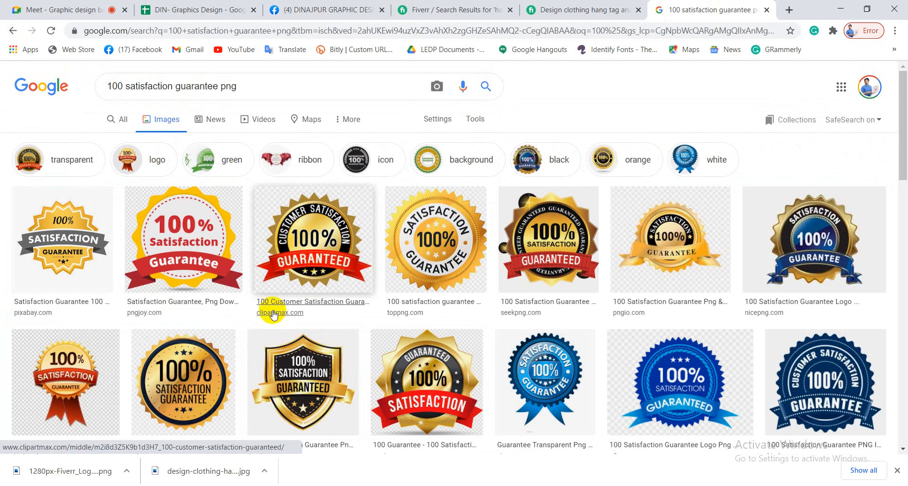
# - Look through the satisfaction guarantee badge results for a design that suits the gig image
pyautogui.scroll(-2, 270, 310)
pyautogui.scroll(-2, 272, 315)
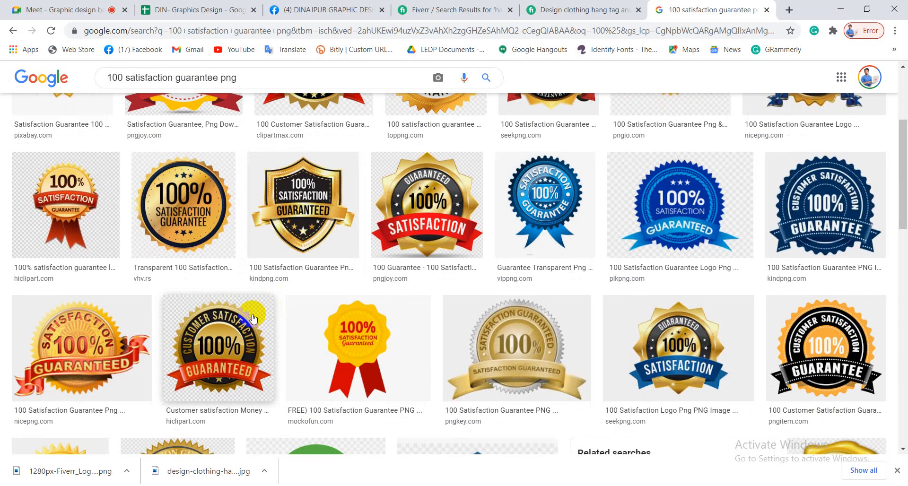
pyautogui.scroll(-6, 254, 319)
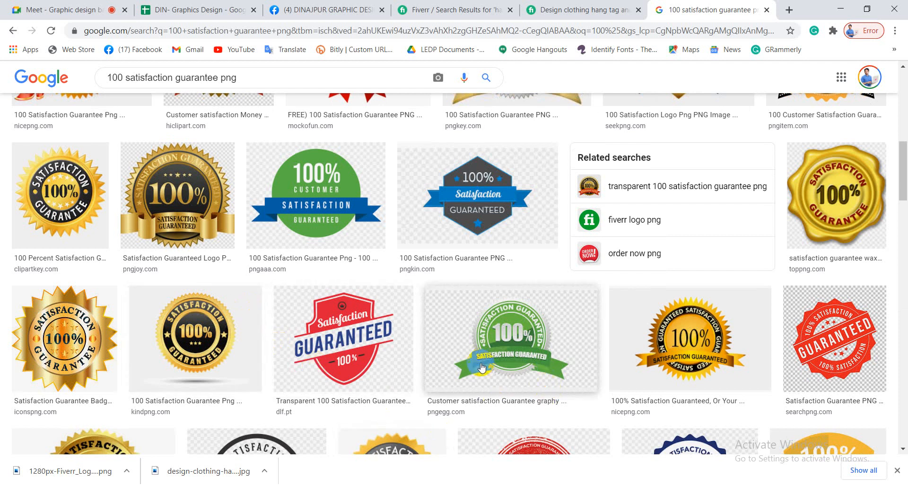
pyautogui.scroll(-6, 410, 351)
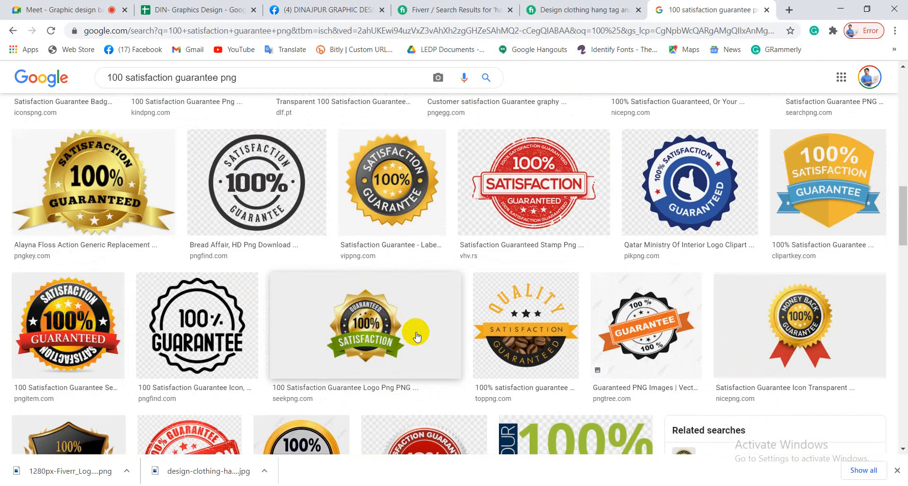
pyautogui.scroll(-5, 416, 337)
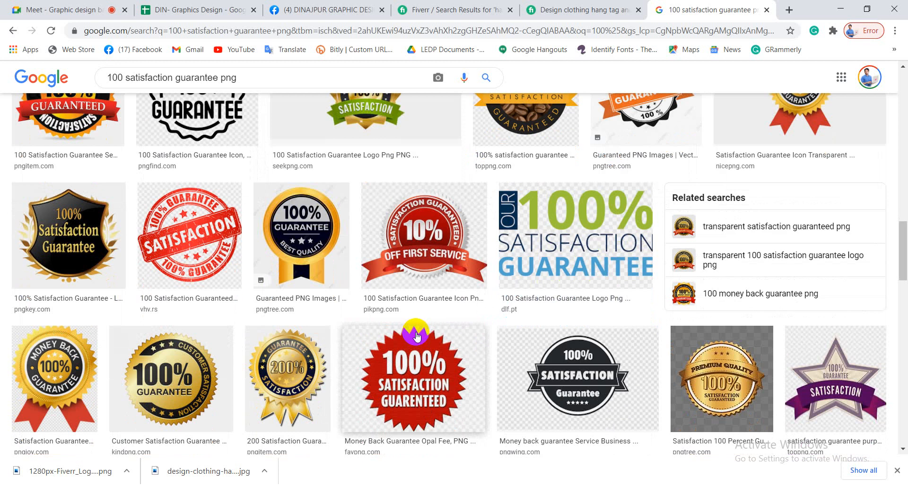
pyautogui.scroll(3, 416, 336)
pyautogui.scroll(3, 416, 336)
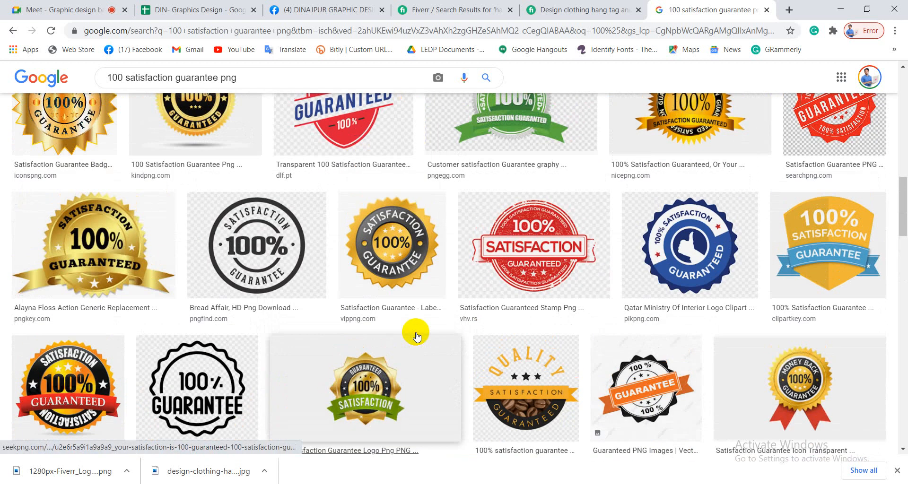
pyautogui.scroll(3, 415, 333)
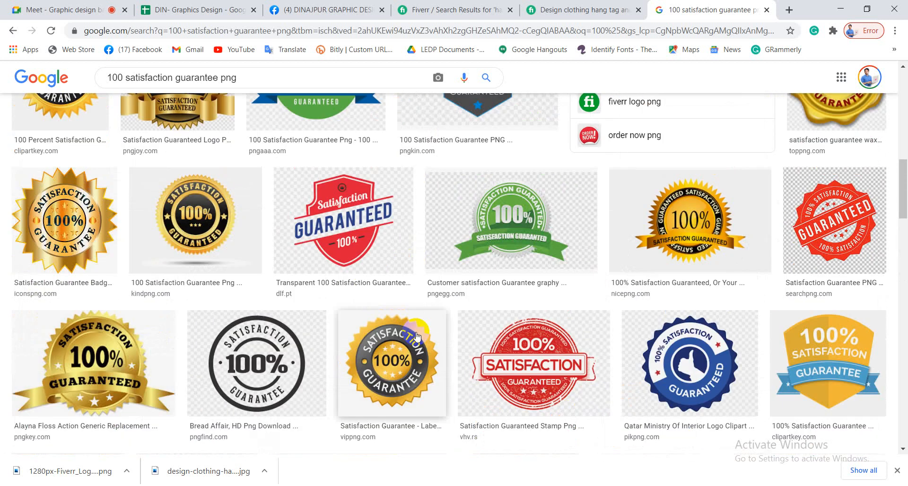
pyautogui.scroll(7, 416, 336)
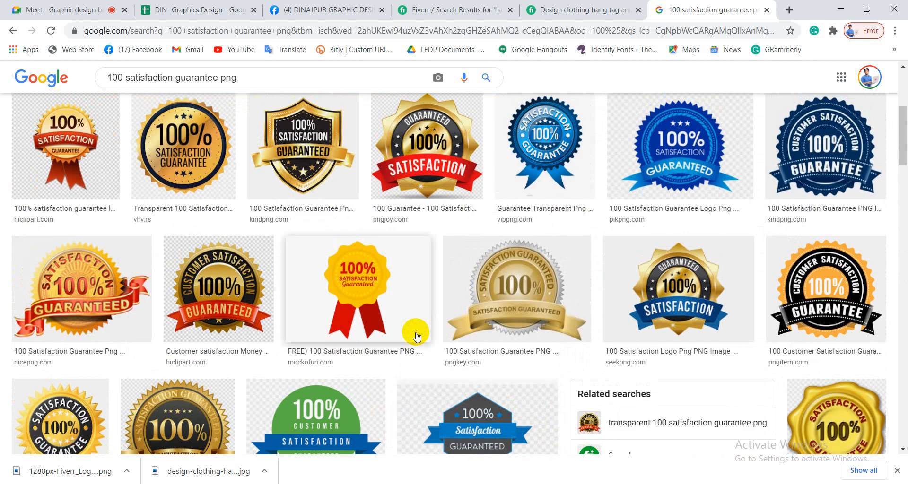
pyautogui.scroll(5, 417, 335)
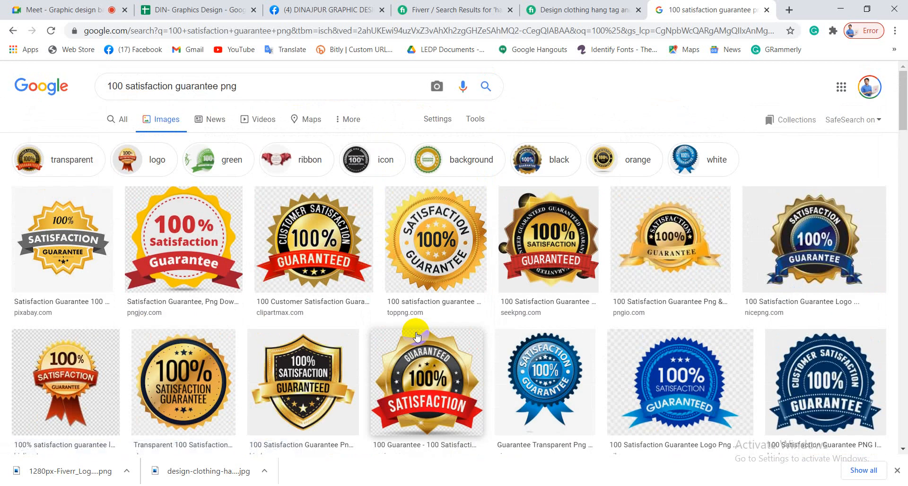
pyautogui.scroll(-2, 416, 337)
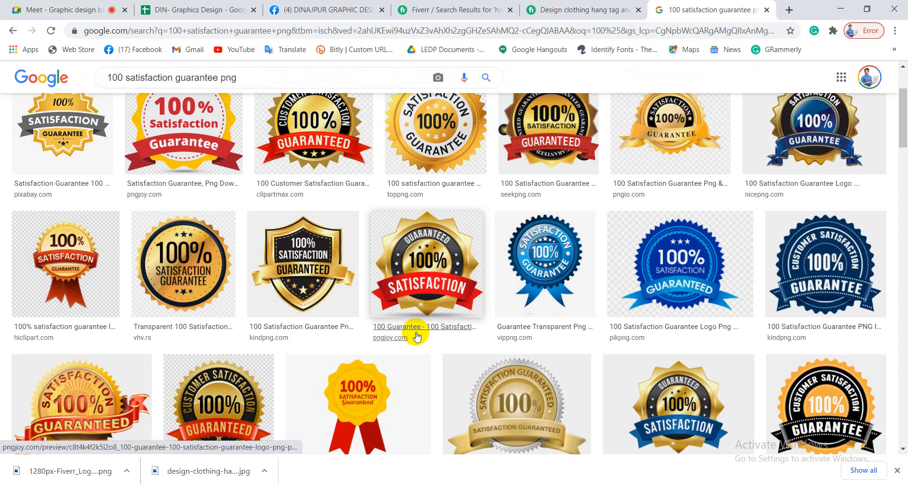
# - Preview the blue ribbon badge from Vippng and the gold shield badge from KindPNG
pyautogui.click(545, 251)
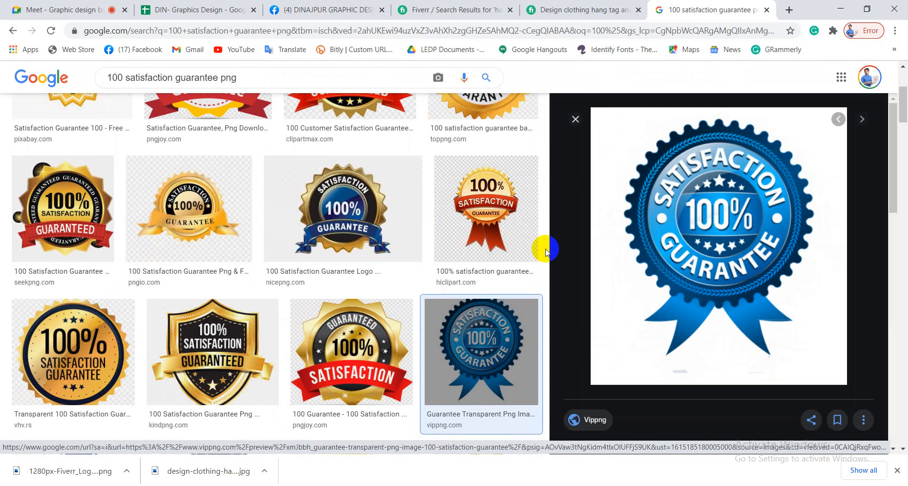
pyautogui.scroll(-3, 272, 343)
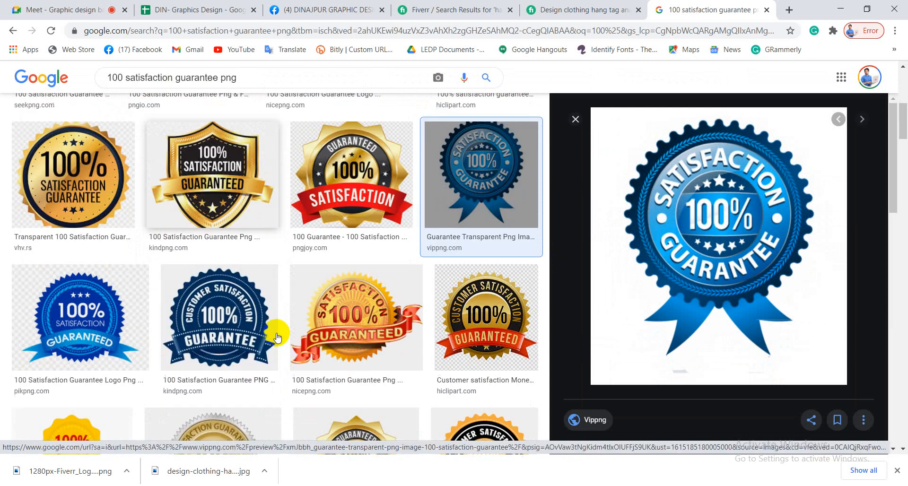
pyautogui.click(221, 207)
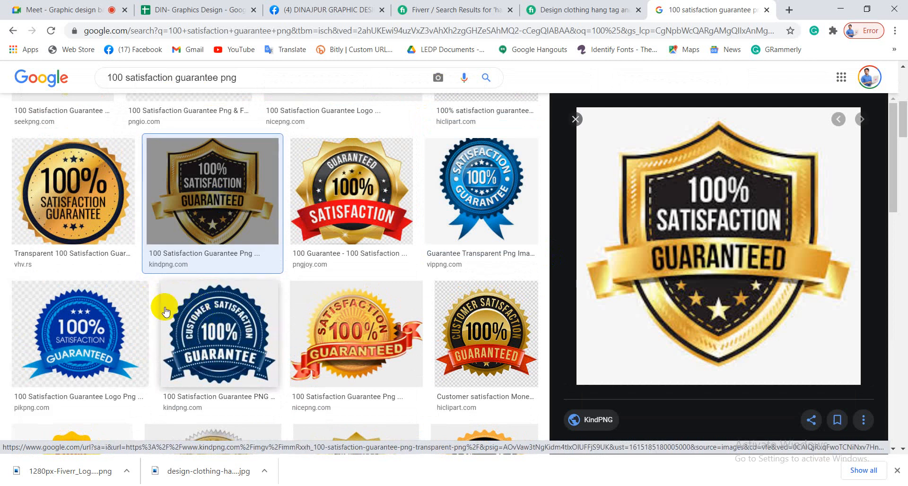
pyautogui.scroll(4, 170, 302)
pyautogui.scroll(3, 165, 307)
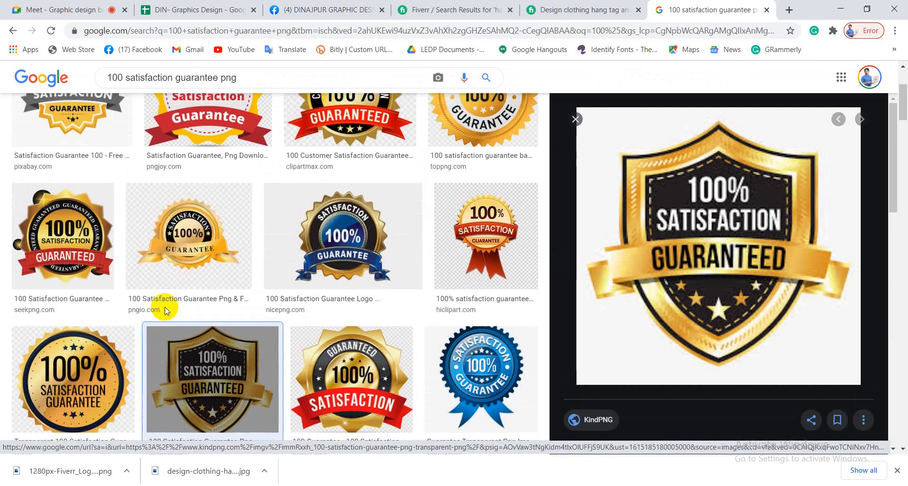
pyautogui.scroll(1, 164, 311)
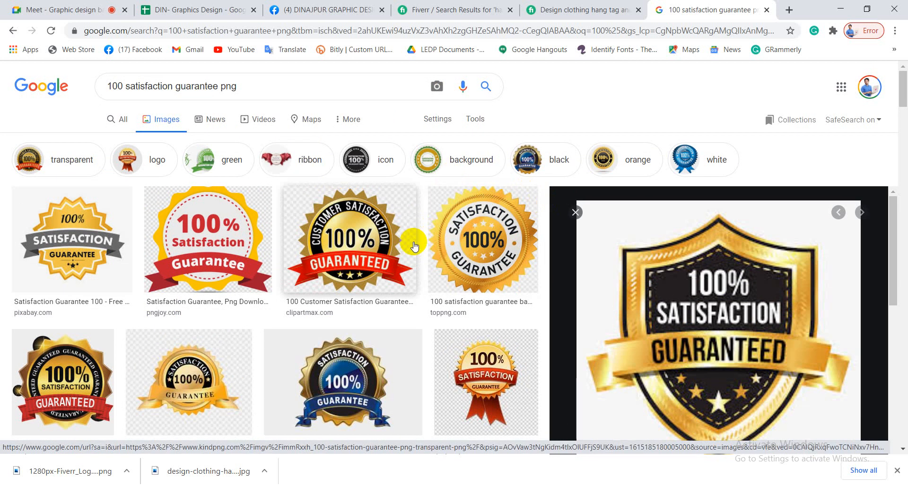
# - Filter the badge images to green and browse them for a stamp matching the Fiverr colours
pyautogui.click(229, 158)
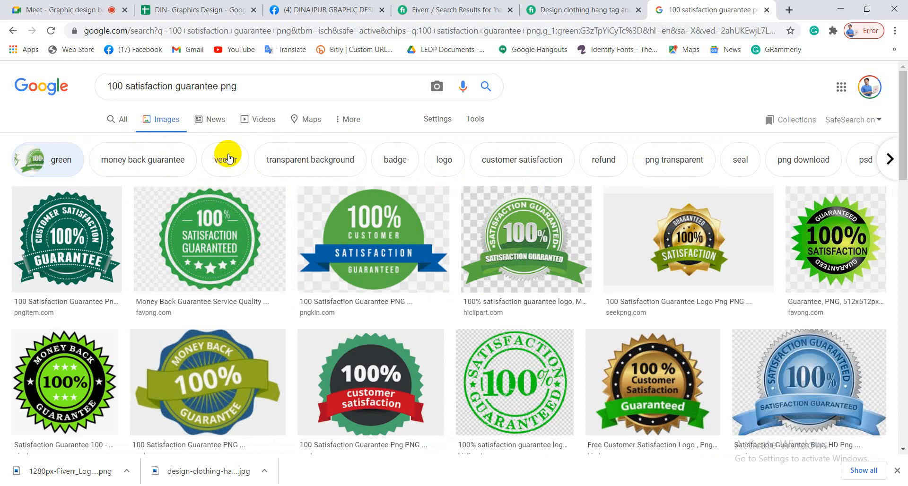
pyautogui.scroll(-5, 203, 298)
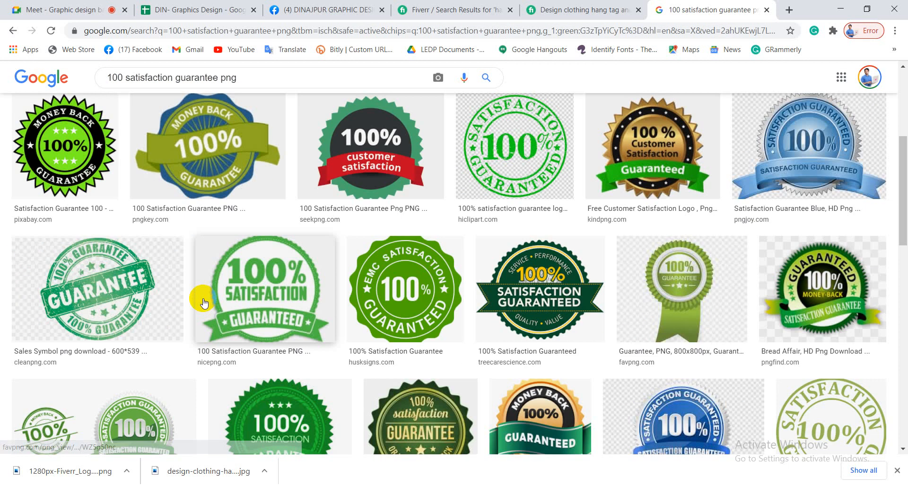
pyautogui.scroll(-5, 204, 302)
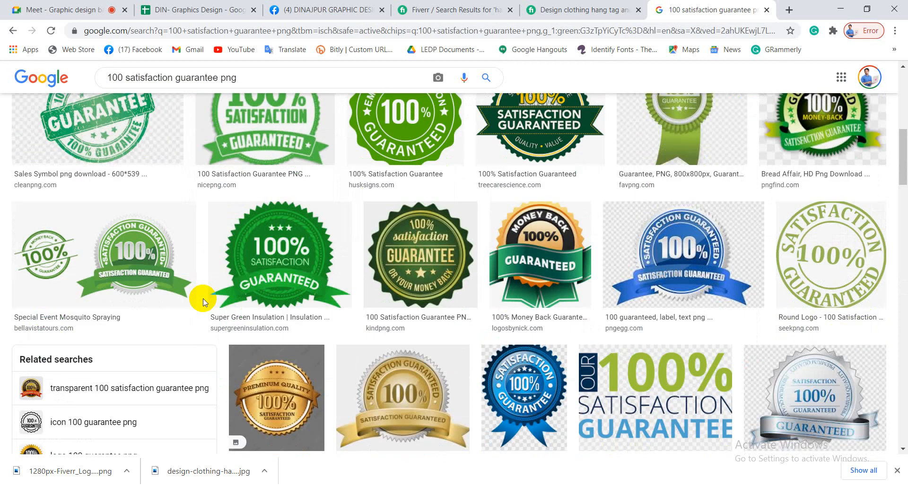
pyautogui.scroll(3, 203, 302)
pyautogui.scroll(1, 204, 302)
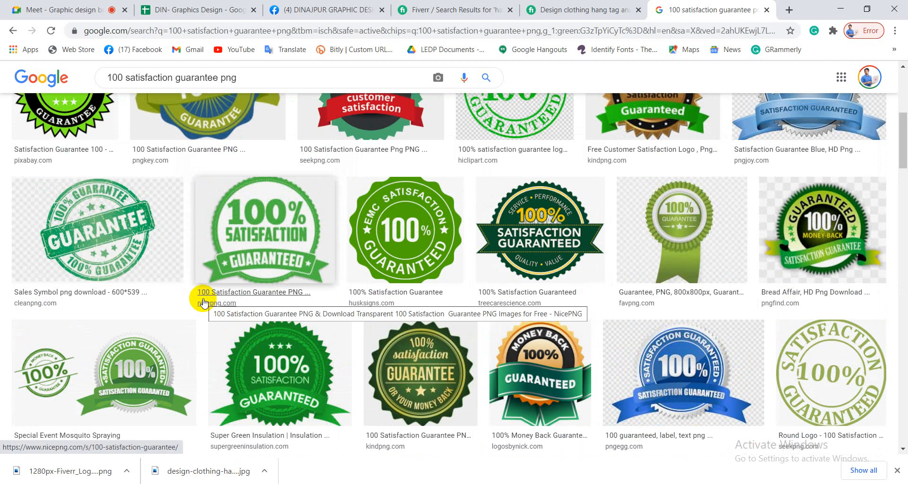
pyautogui.scroll(-9, 204, 302)
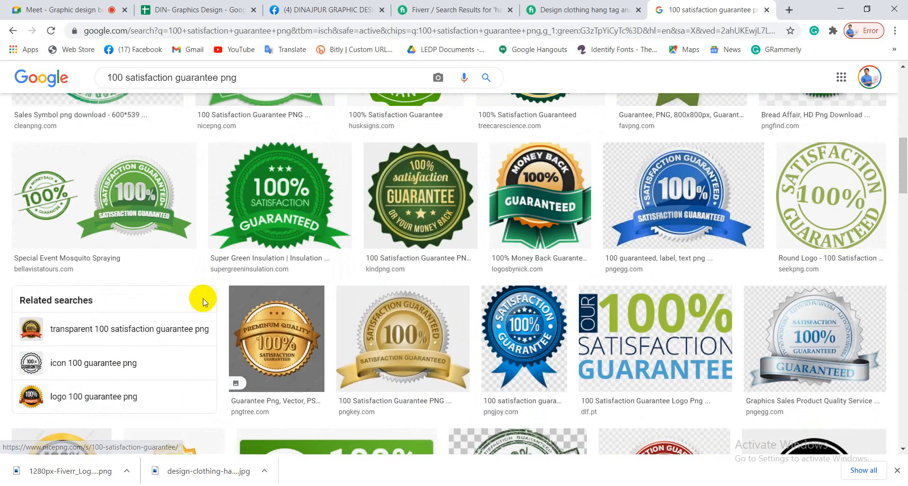
pyautogui.scroll(-4, 205, 301)
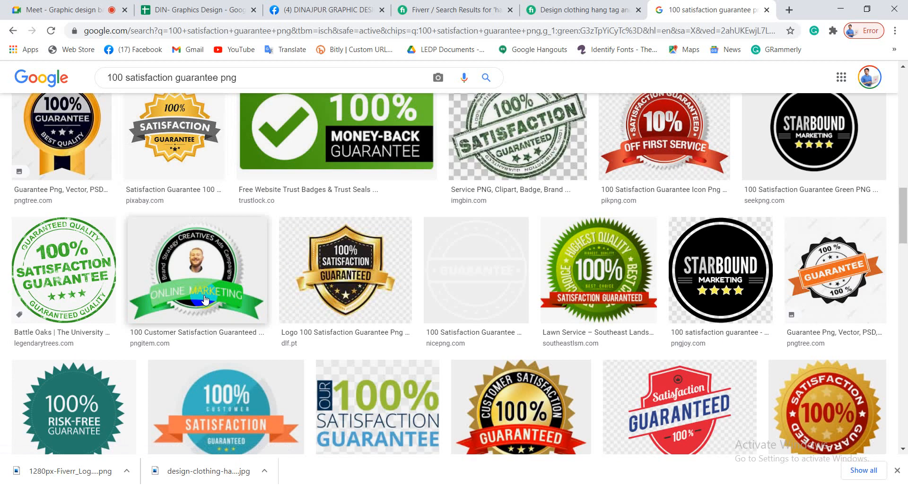
pyautogui.scroll(3, 205, 300)
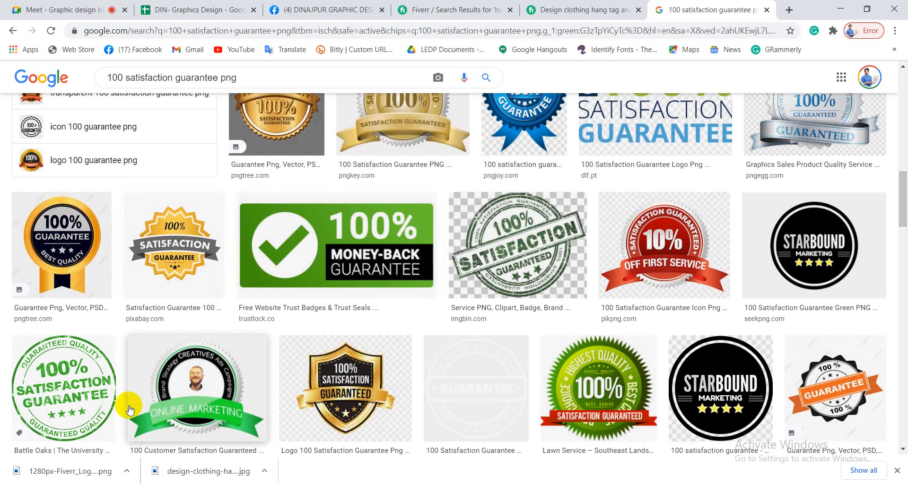
pyautogui.scroll(-3, 89, 397)
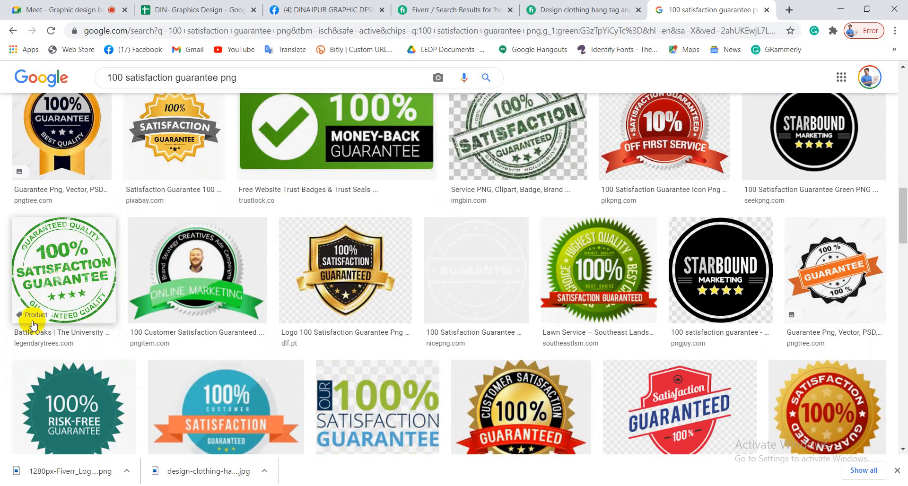
# - Open the round green "100% Satisfaction Guarantee" stamp from Legendary Trees and copy its image
pyautogui.click(67, 274)
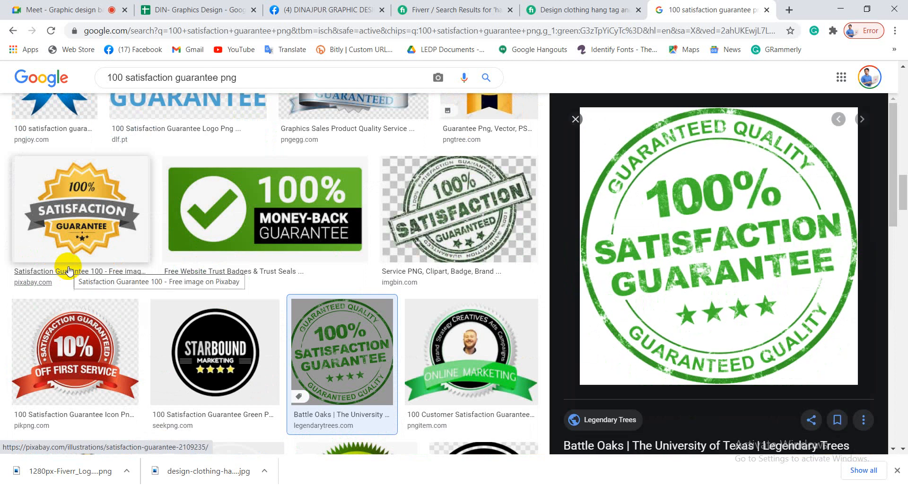
pyautogui.rightClick(698, 244)
pyautogui.click(744, 377)
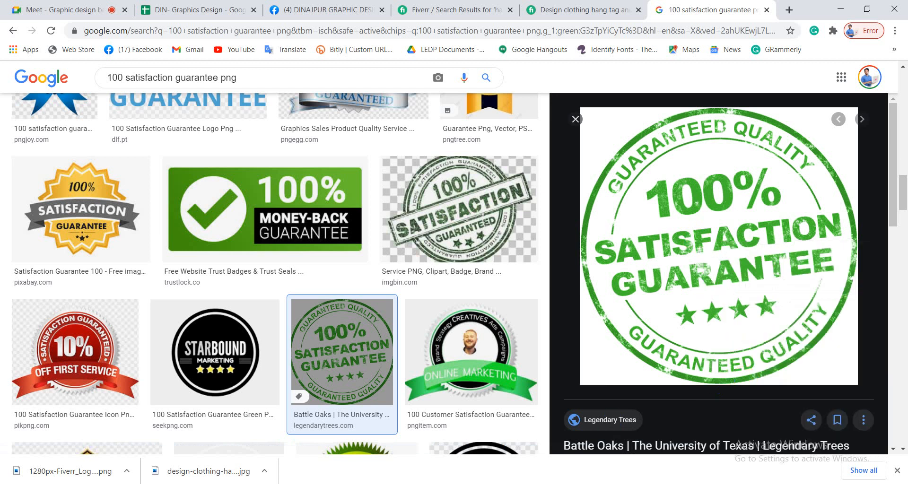
# - Switch to Illustrator, paste the guarantee stamp and scale it down to fit beneath the "Product Tag" line
pyautogui.hotkey('alt', 'Tab')
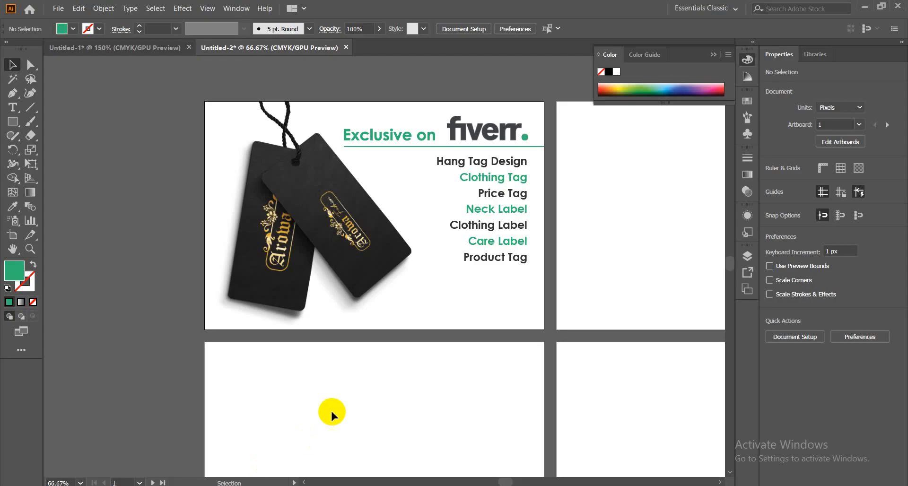
pyautogui.hotkey('ctrl', 'v')
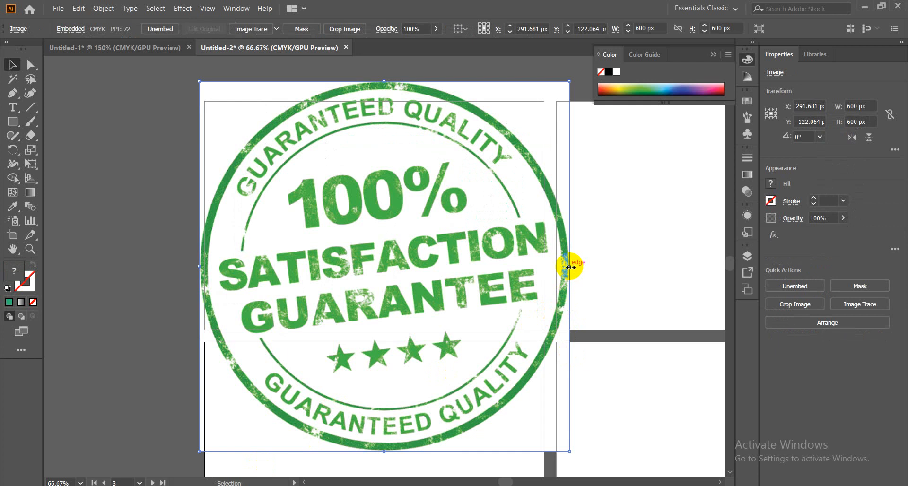
pyautogui.moveTo(570, 267); pyautogui.dragTo(501, 289)
pyautogui.click(417, 310)
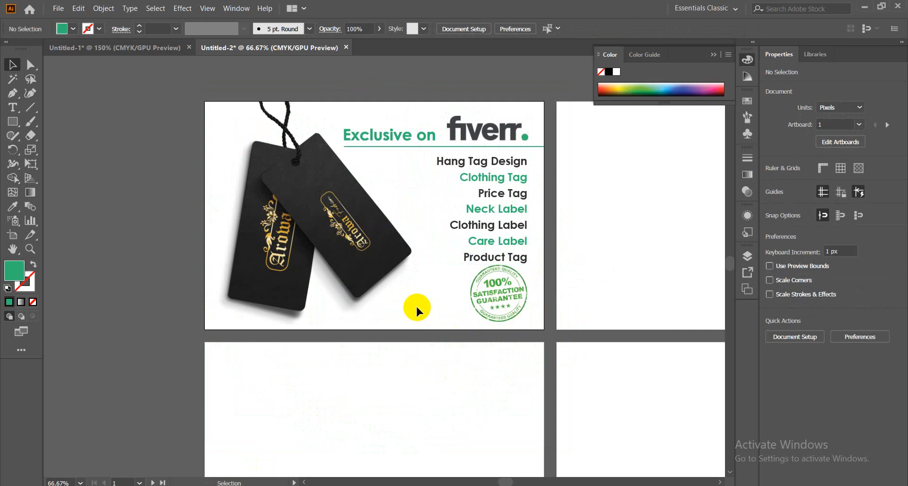
# - Move the guarantee stamp into the gap between the black tags and the service list, enlarge it slightly and deselect it
pyautogui.moveTo(509, 297); pyautogui.dragTo(432, 178)
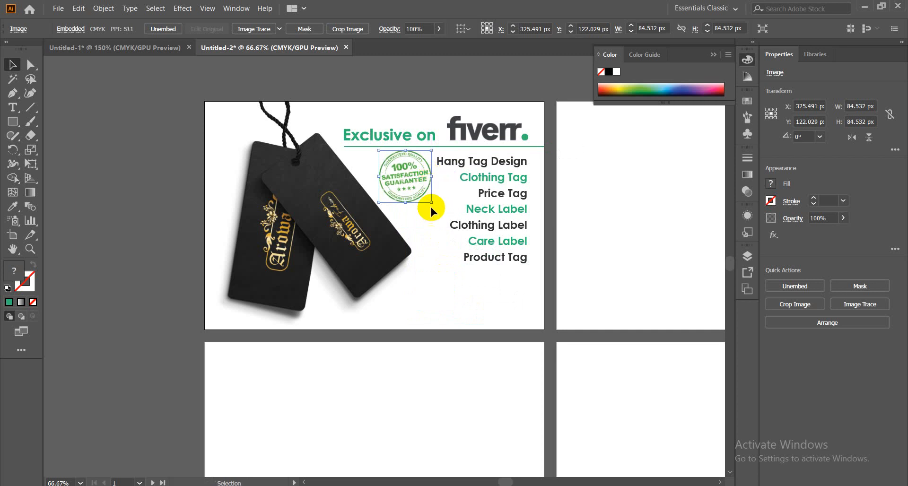
pyautogui.click(142, 219)
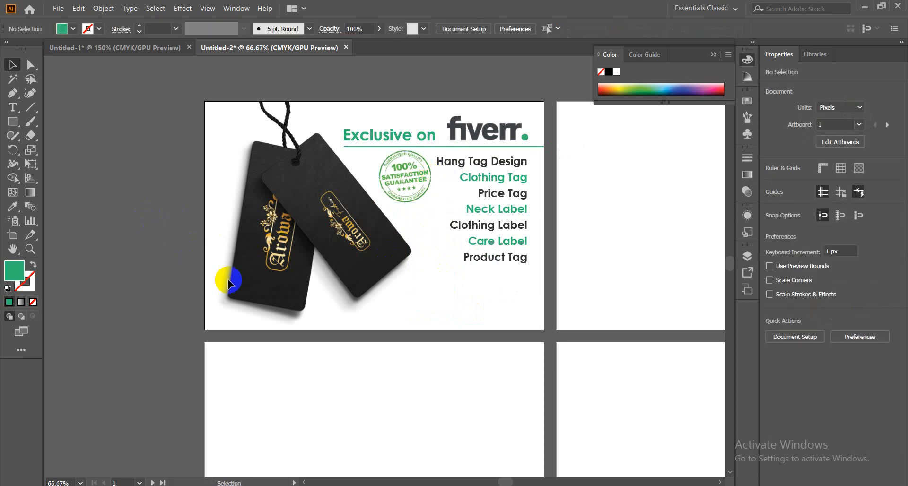
pyautogui.moveTo(406, 183); pyautogui.dragTo(432, 200)
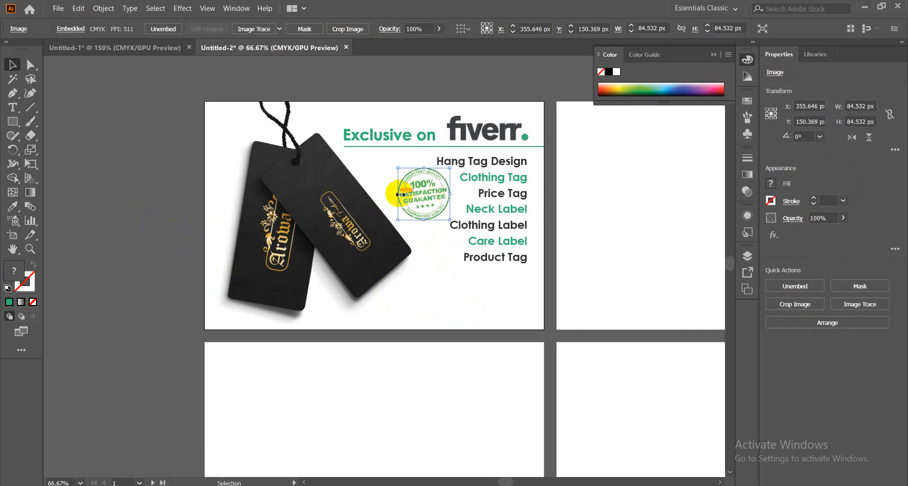
pyautogui.moveTo(399, 195); pyautogui.dragTo(394, 194)
pyautogui.click(238, 253)
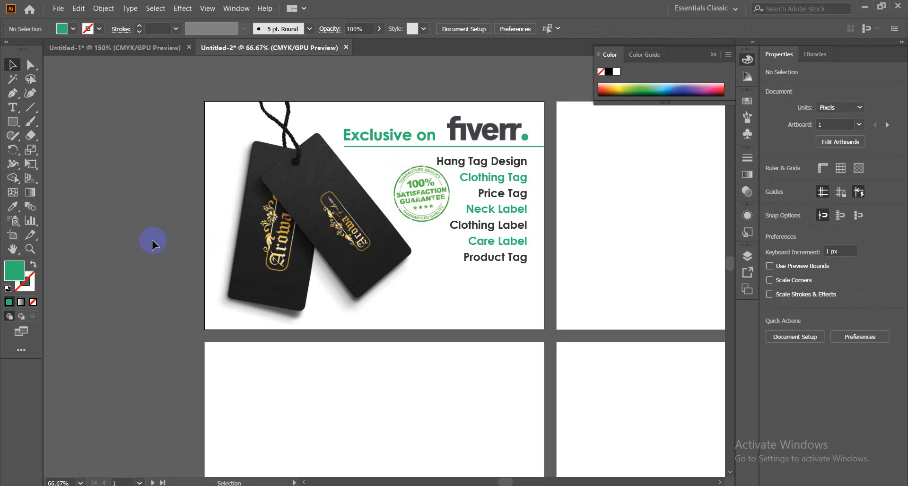
# - Try tilting the guarantee stamp about 17° and shifting it up beside the black tags, and undo both changes
pyautogui.click(438, 203)
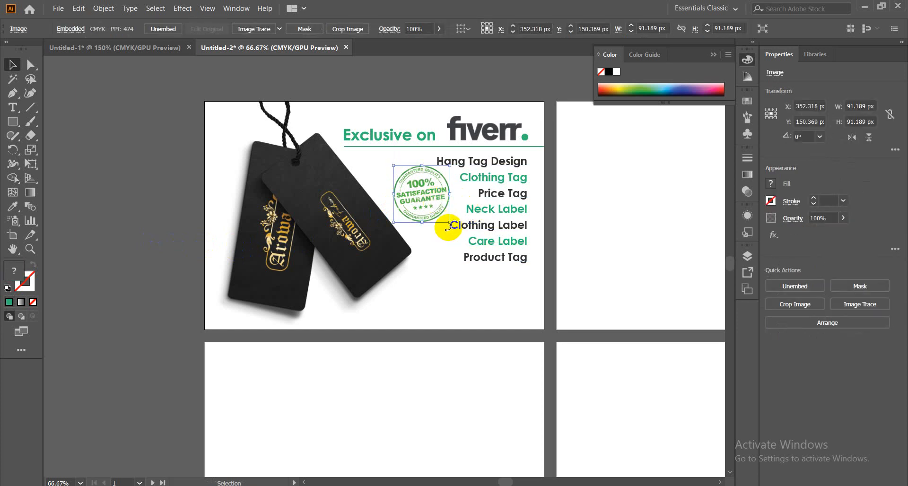
pyautogui.moveTo(448, 224); pyautogui.dragTo(420, 181)
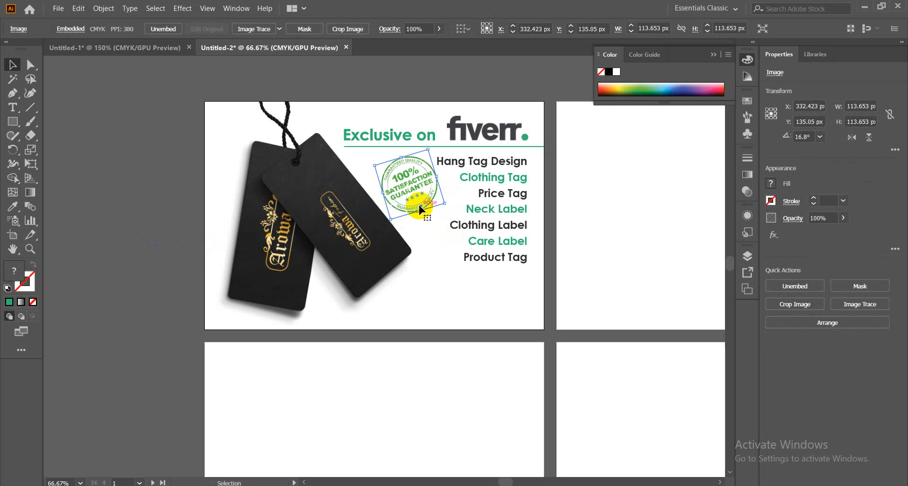
pyautogui.hotkey('ctrl', 'z')
pyautogui.hotkey('ctrl', 'z')
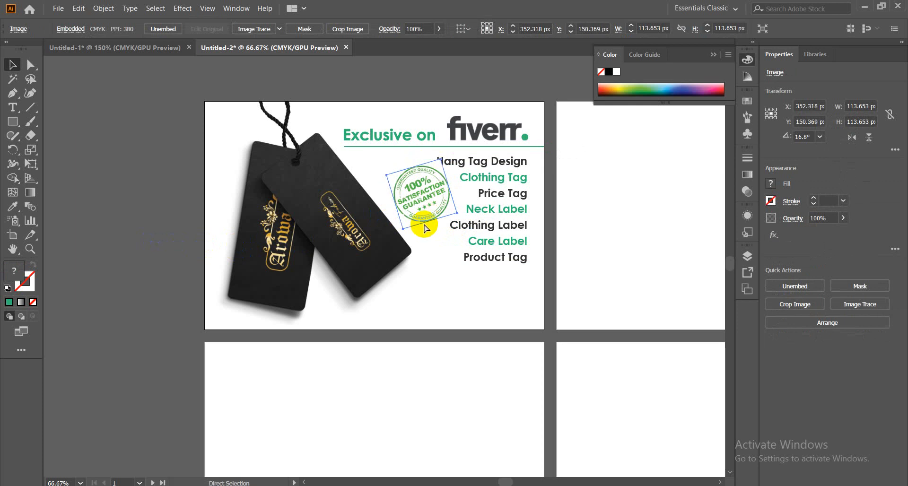
pyautogui.click(142, 276)
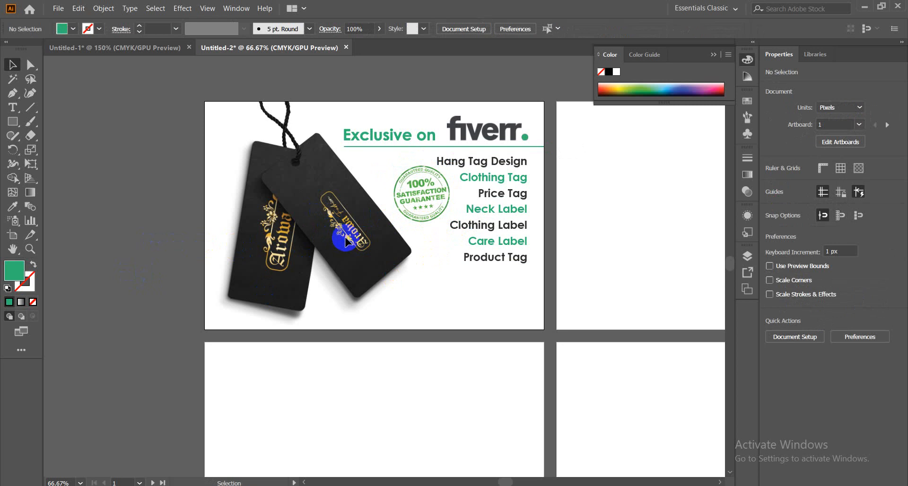
# - Try the guarantee stamp at about 97 px in the space below the service list, and remove it from the artboard
pyautogui.click(429, 203)
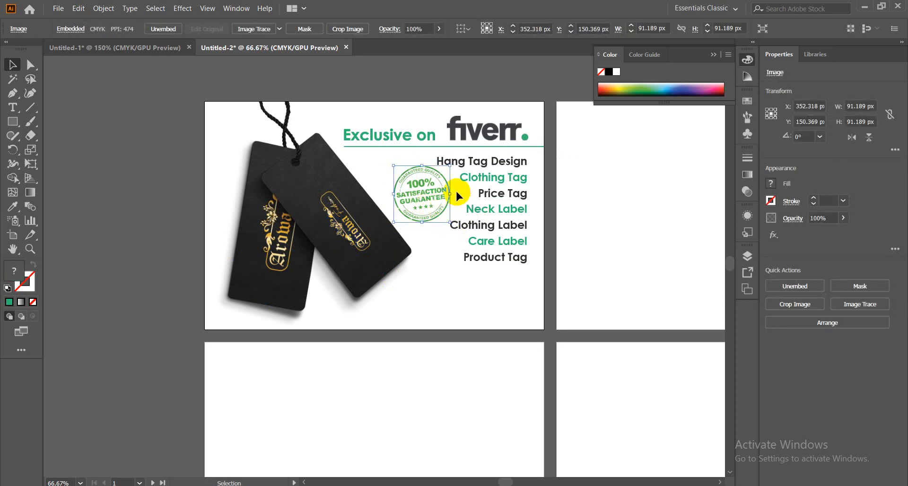
pyautogui.moveTo(451, 194); pyautogui.dragTo(449, 294)
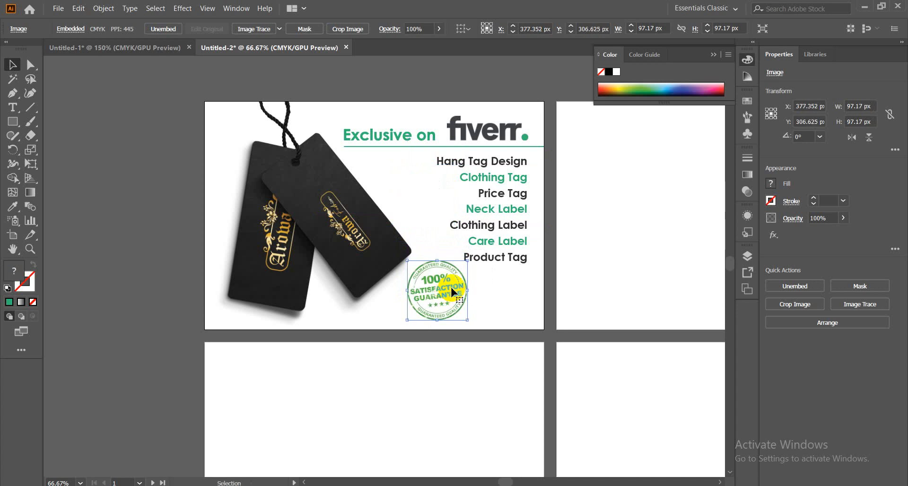
pyautogui.moveTo(452, 289); pyautogui.dragTo(451, 283)
pyautogui.moveTo(453, 281); pyautogui.dragTo(447, 283)
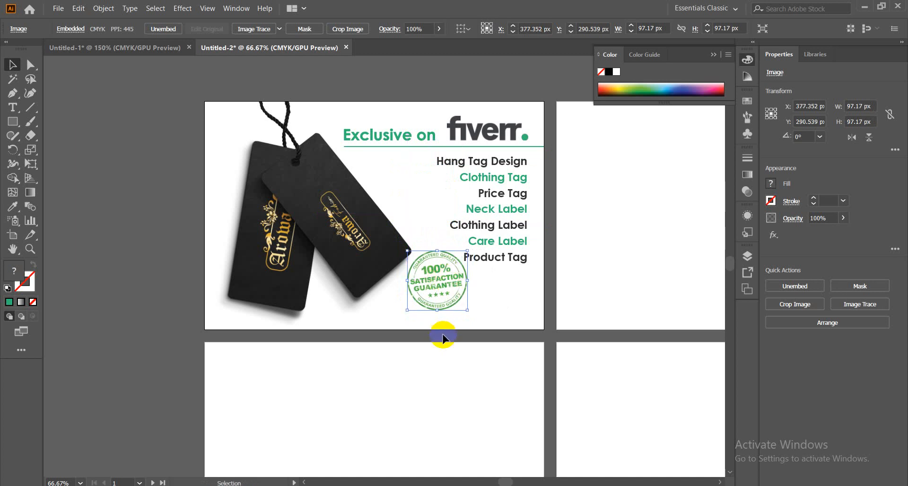
pyautogui.click(444, 338)
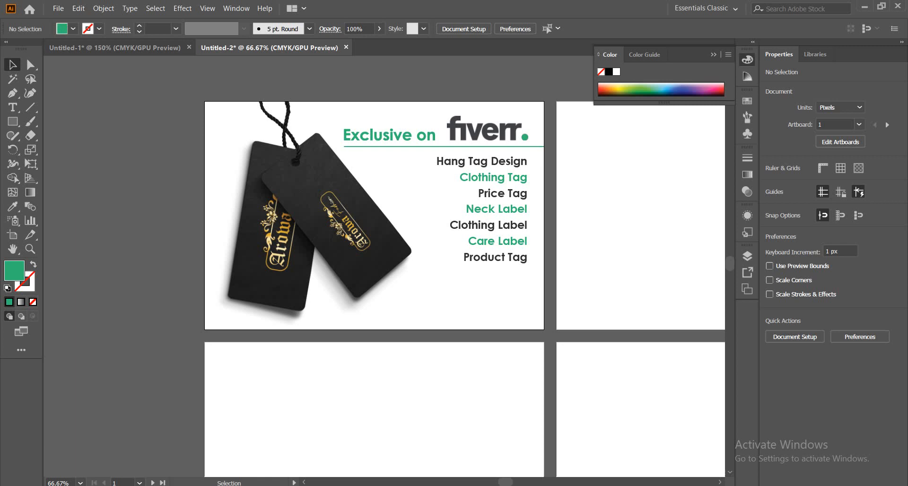
# - Switch to Chrome and look back through the green satisfaction guarantee badges for a replacement
pyautogui.moveTo(161, 484)
pyautogui.click(132, 435)
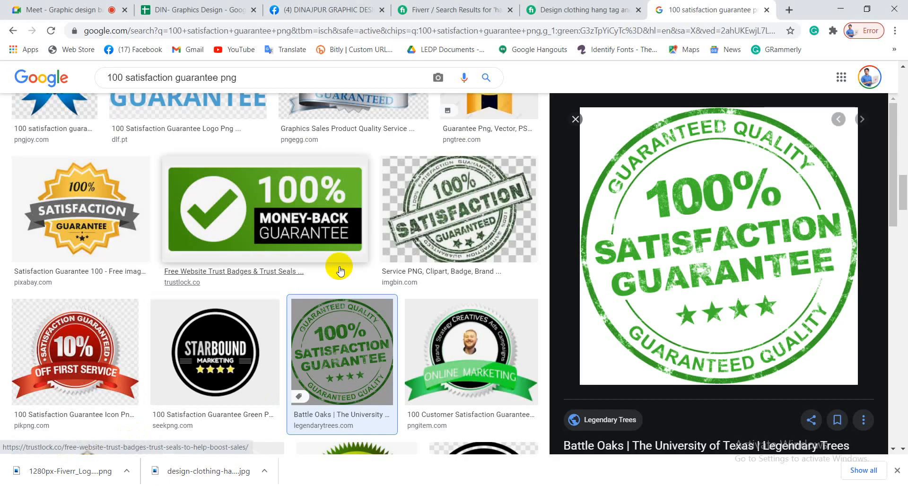
pyautogui.click(226, 333)
pyautogui.scroll(5, 226, 333)
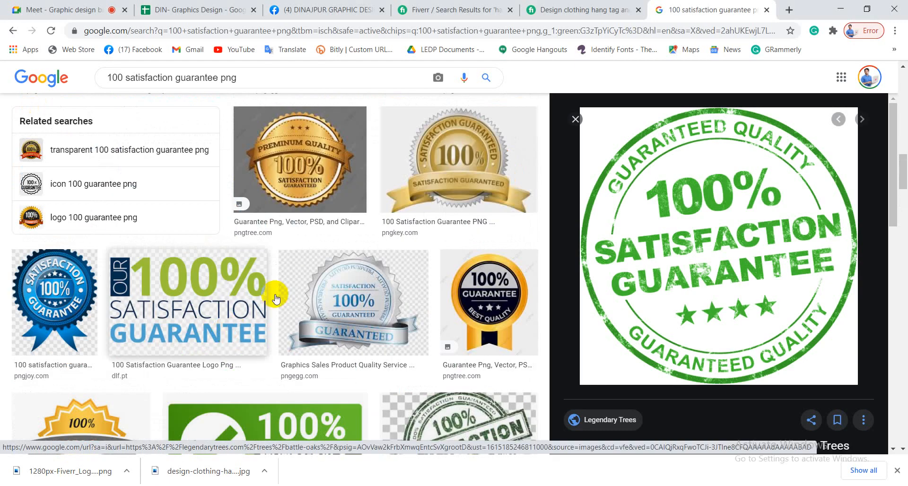
pyautogui.click(316, 172)
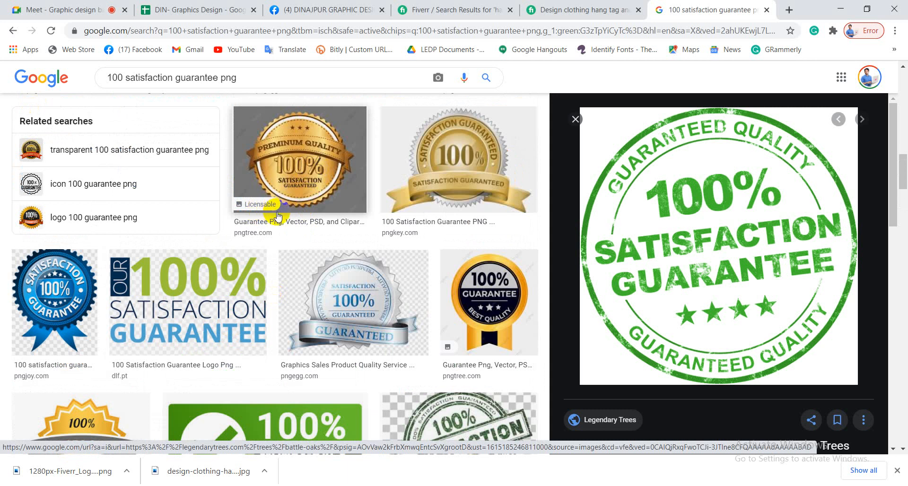
pyautogui.scroll(10, 379, 305)
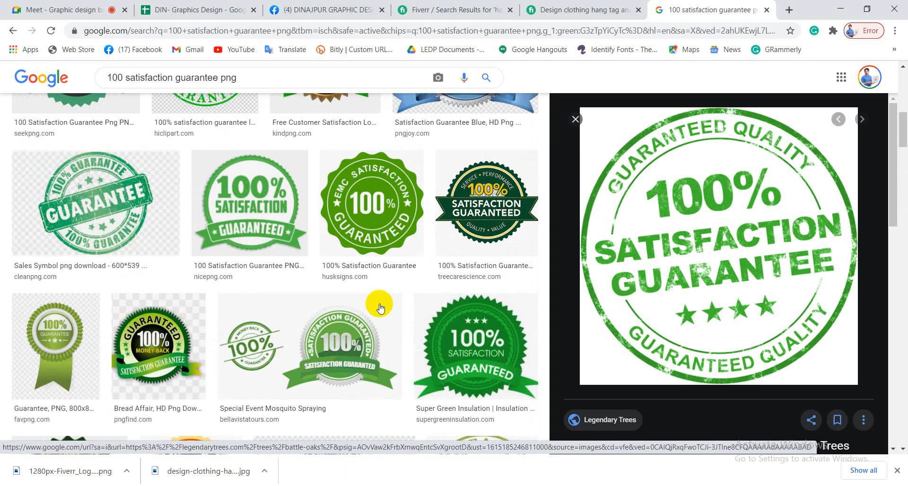
pyautogui.scroll(5, 379, 305)
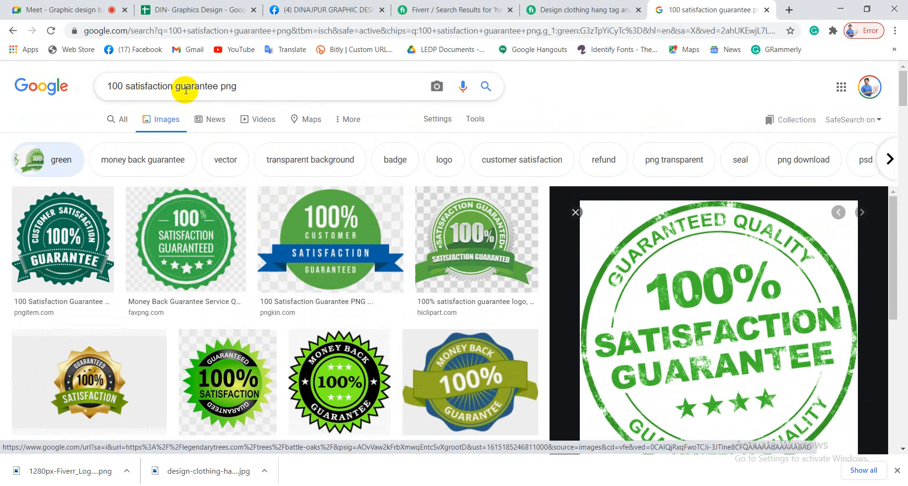
# - Search images for "100 satisfaction guarantee png copyright free" and browse the badge designs
pyautogui.click(258, 86)
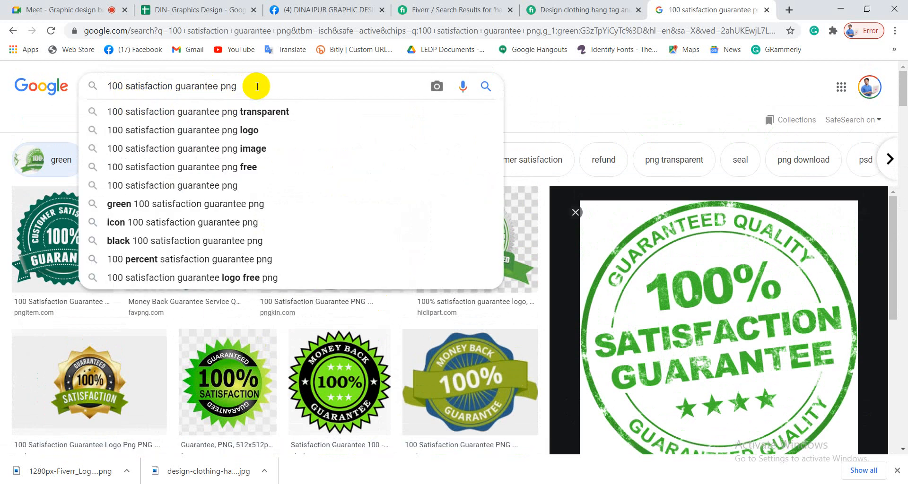
pyautogui.write('copy right free')
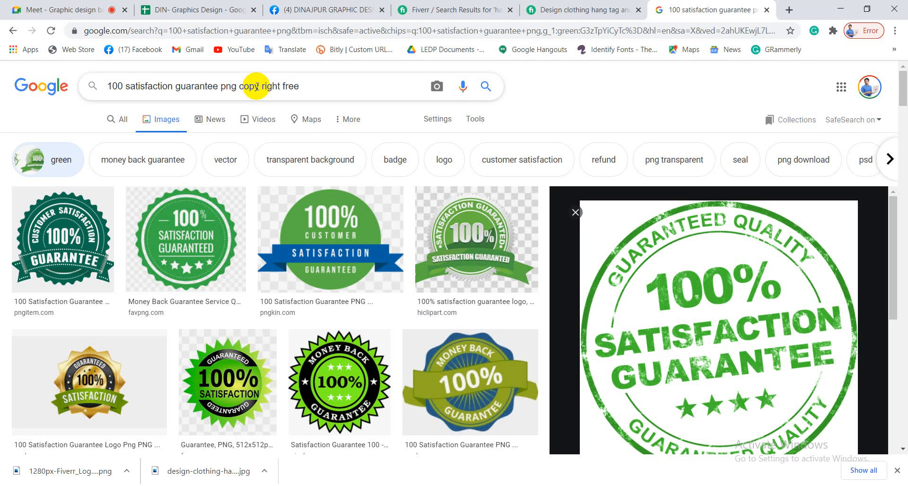
pyautogui.press('Return')
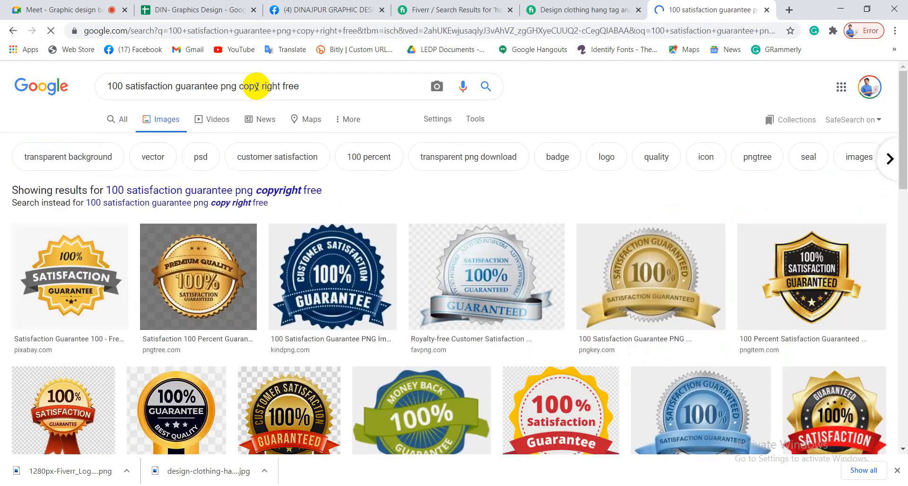
pyautogui.click(274, 191)
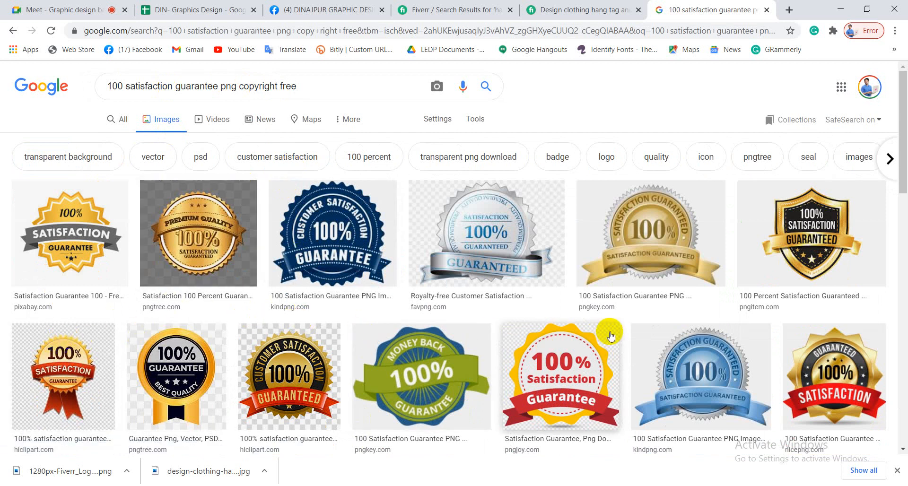
pyautogui.scroll(-4, 610, 335)
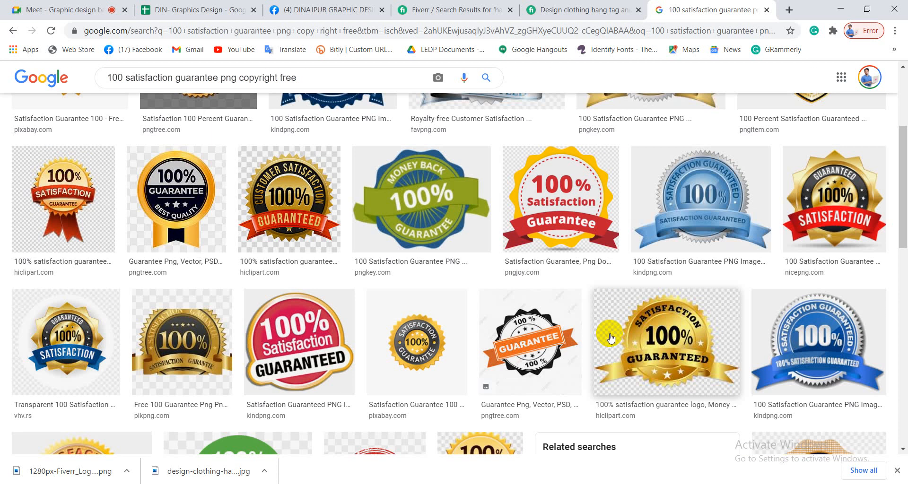
pyautogui.scroll(-4, 298, 343)
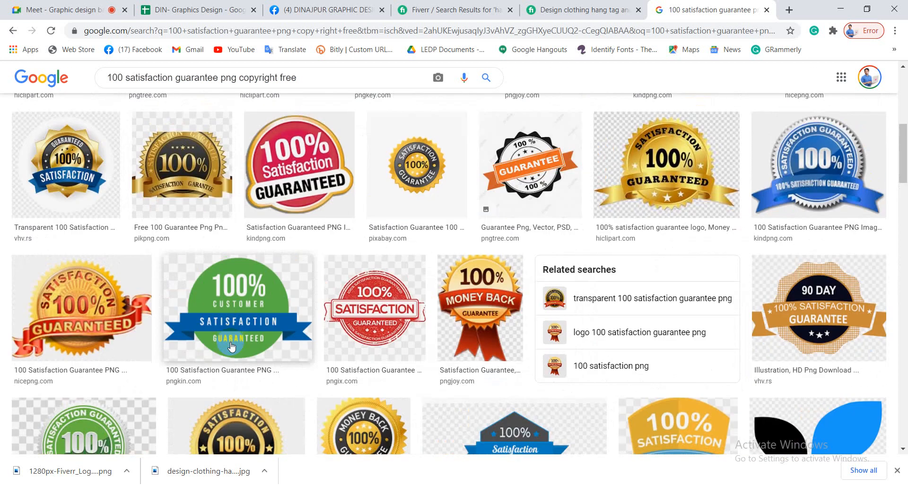
pyautogui.scroll(8, 231, 348)
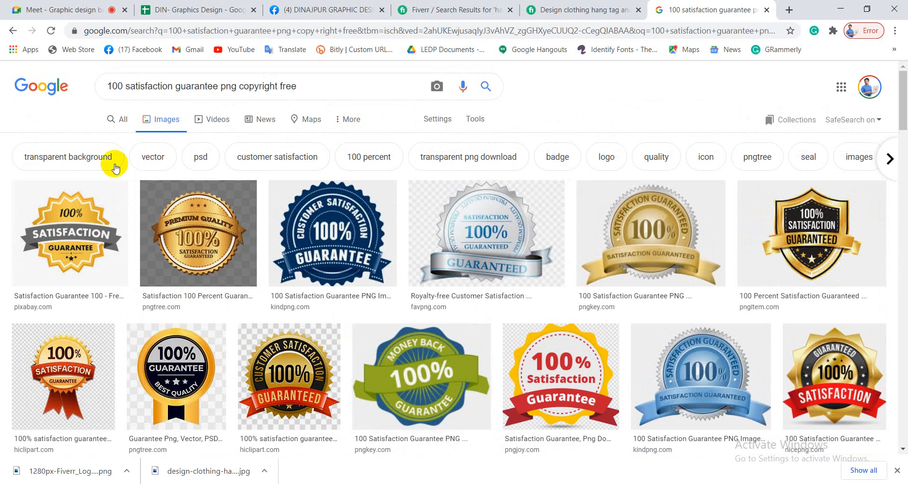
# - Filter the badge images to transparent background and browse them
pyautogui.click(73, 159)
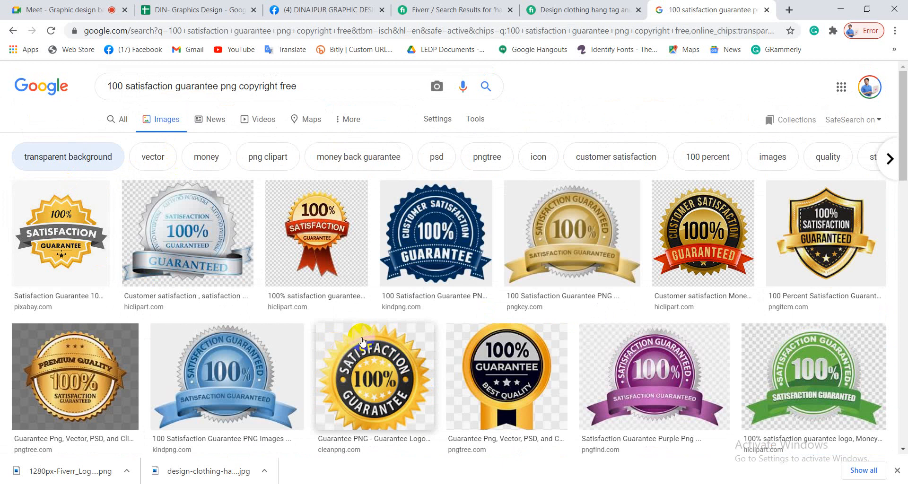
pyautogui.scroll(-3, 362, 341)
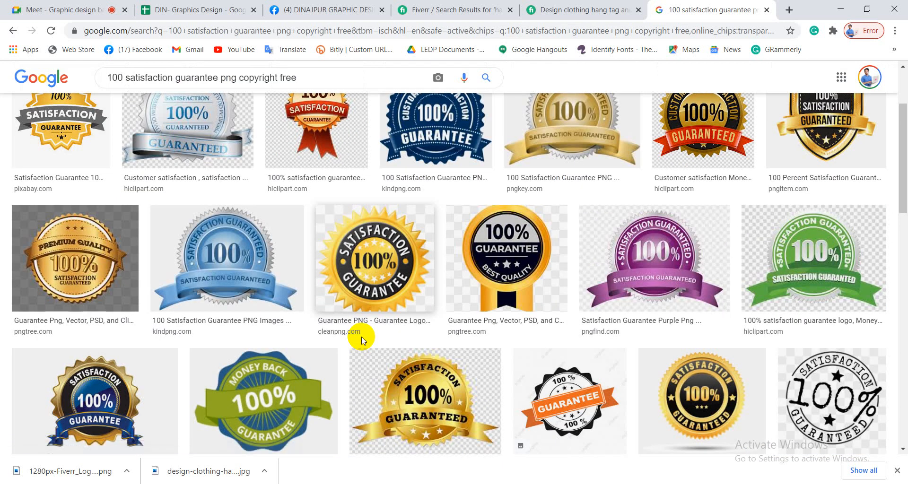
pyautogui.scroll(3, 362, 341)
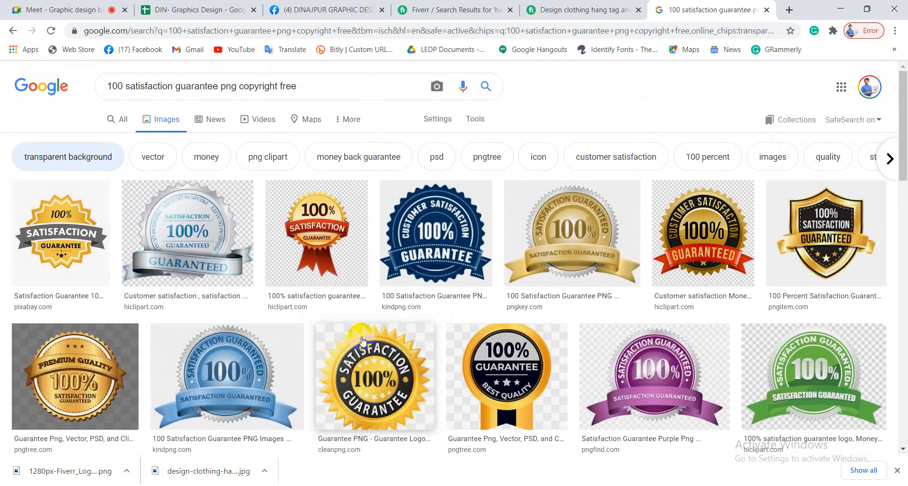
# - Try saving the gold and red "Customer Satisfaction 100% Guaranteed" badge from HiClipart, and cancel the save
pyautogui.click(714, 244)
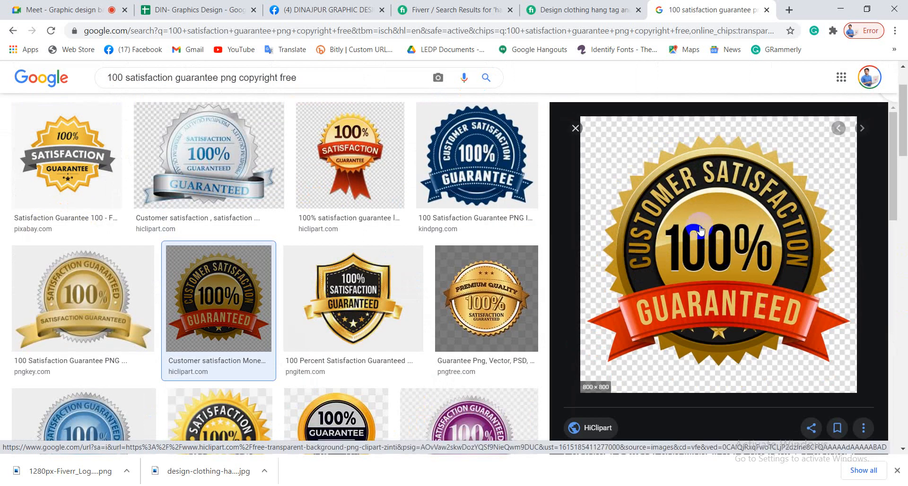
pyautogui.rightClick(700, 226)
pyautogui.click(748, 352)
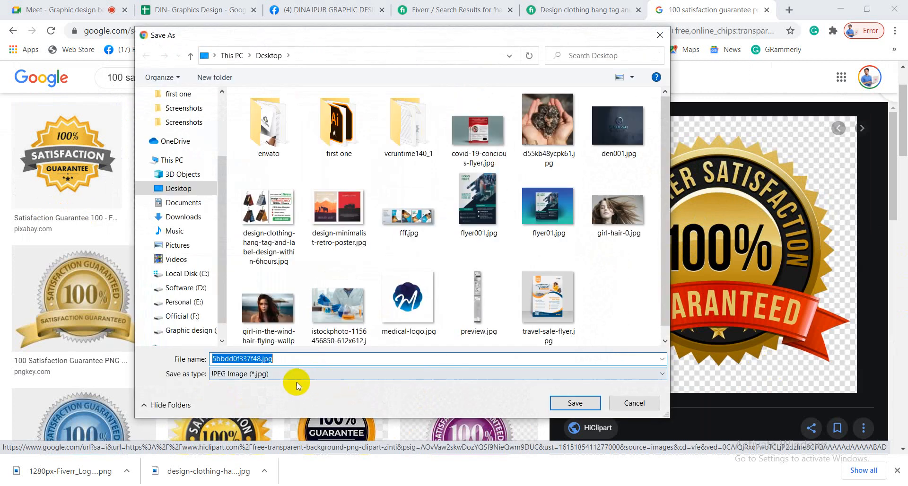
pyautogui.click(647, 404)
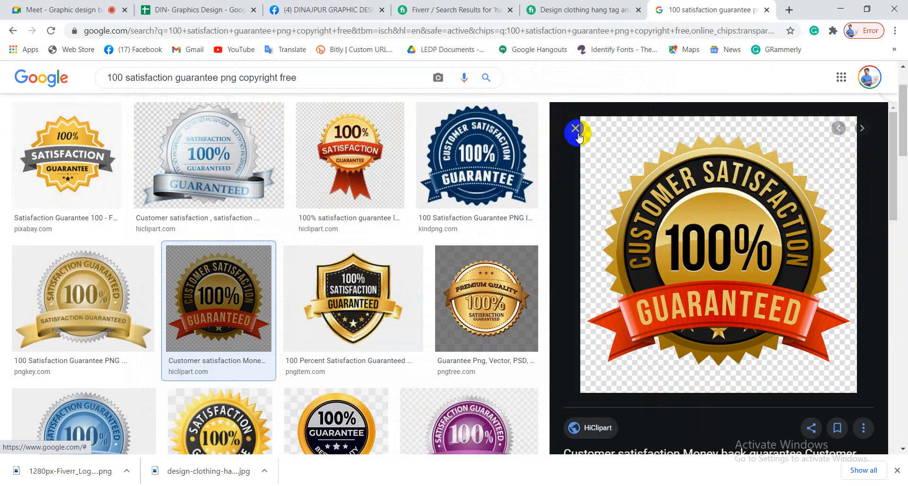
# - Preview the navy KindPNG "Customer Satisfaction 100% Guarantee" badge, check its related images and close the preview
pyautogui.click(484, 154)
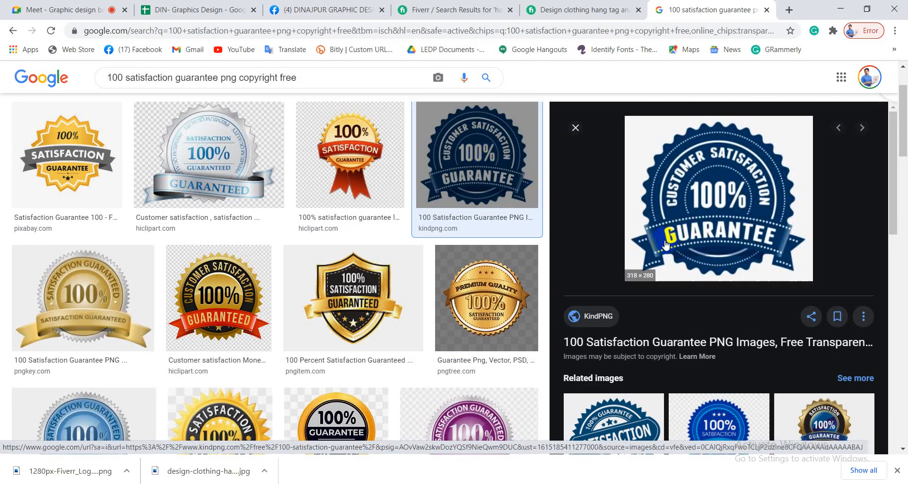
pyautogui.scroll(-3, 728, 284)
pyautogui.scroll(-3, 729, 284)
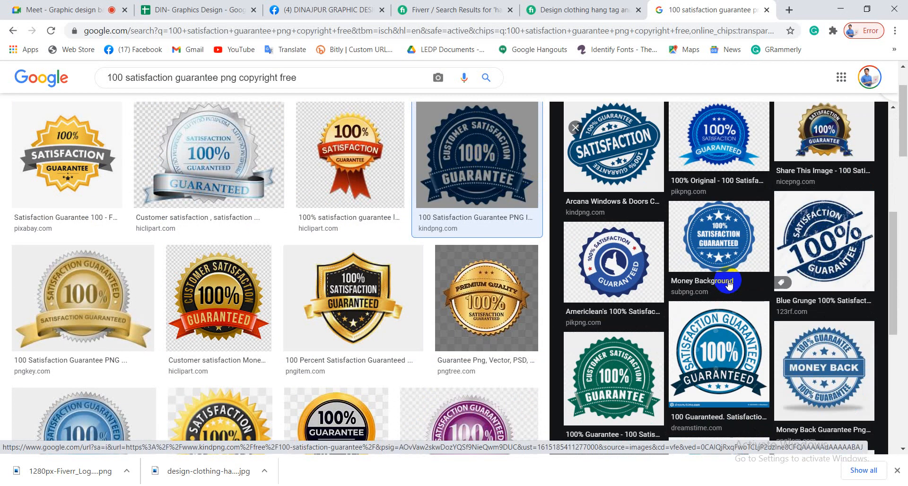
pyautogui.scroll(5, 729, 283)
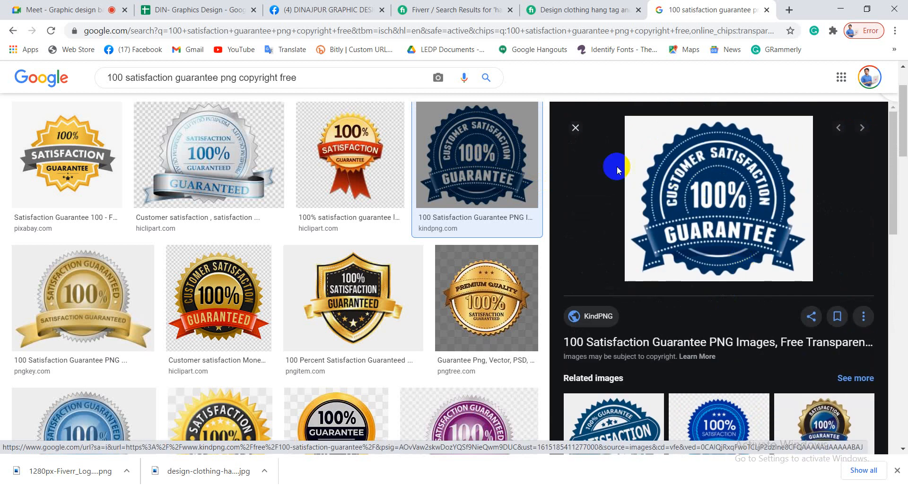
pyautogui.click(575, 127)
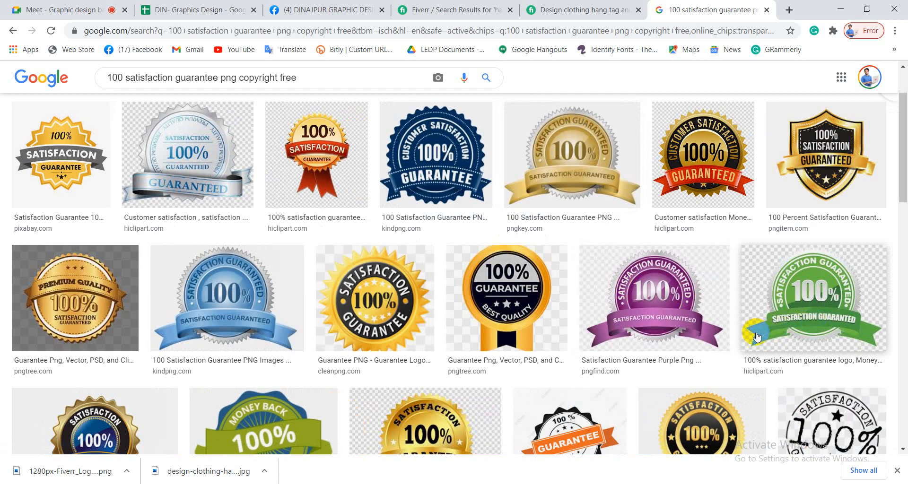
# - Preview the PNGitem shield badge and compare related DLPNG and PngJoy money-back badges, closing the preview at the end
pyautogui.click(821, 154)
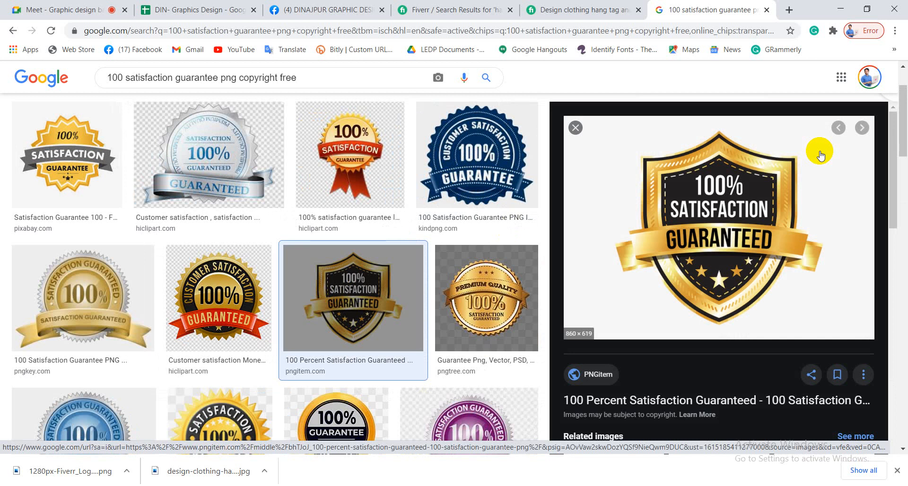
pyautogui.scroll(-5, 723, 284)
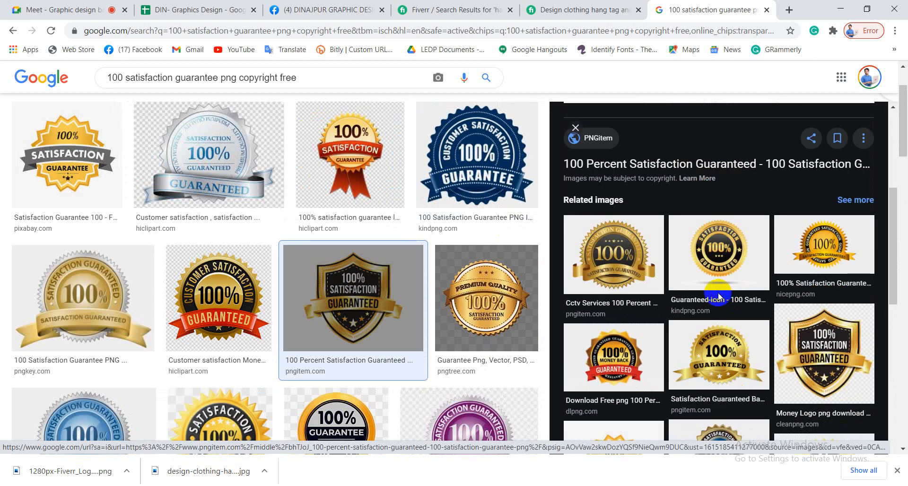
pyautogui.click(623, 360)
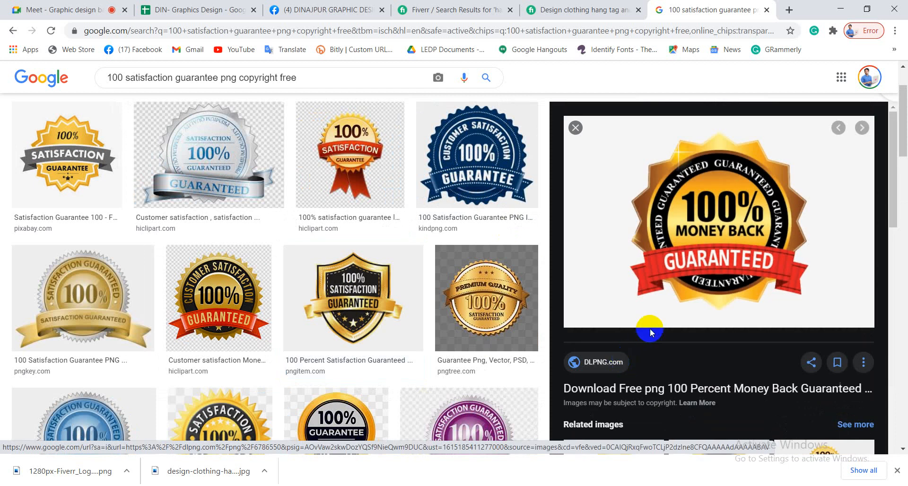
pyautogui.scroll(-6, 657, 316)
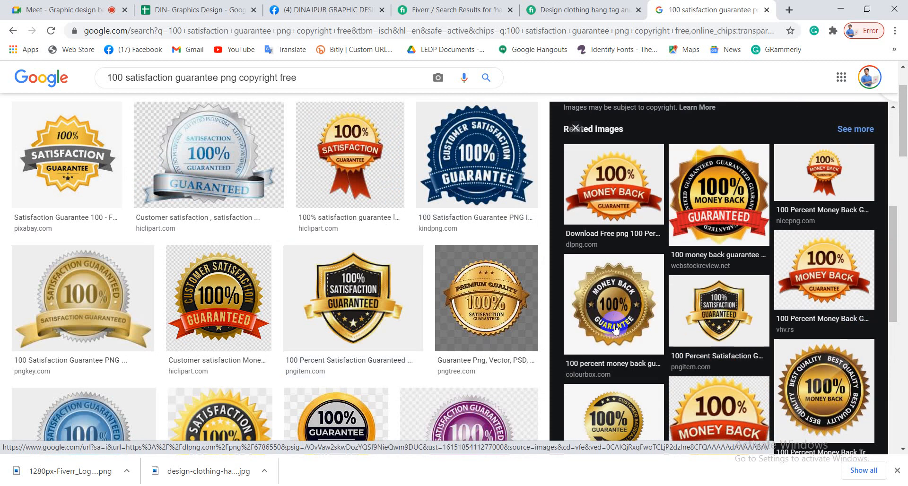
pyautogui.scroll(-3, 615, 330)
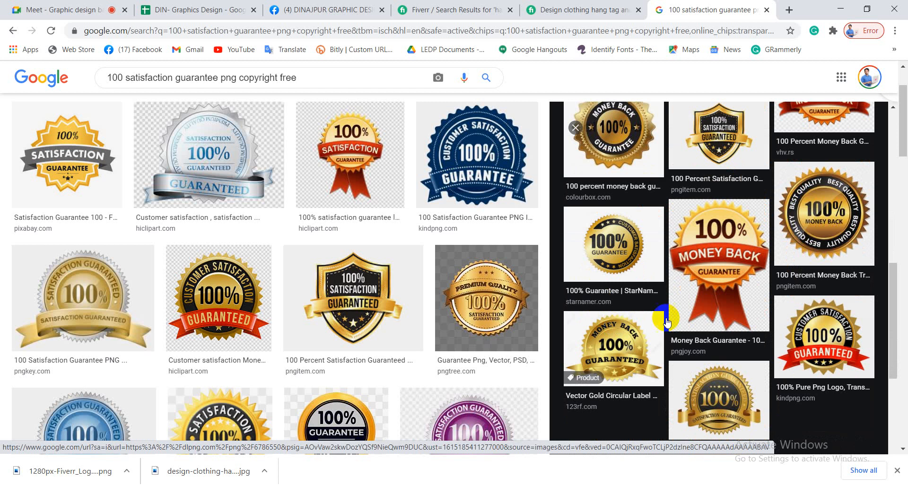
pyautogui.click(737, 291)
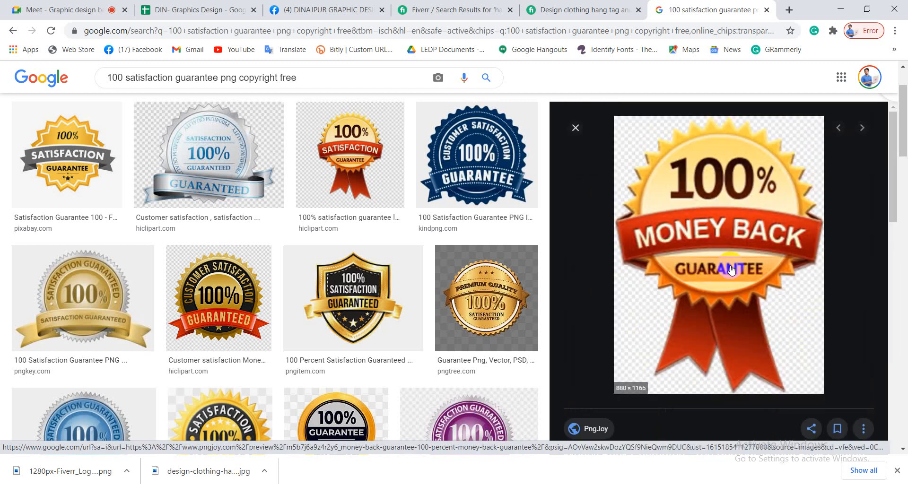
pyautogui.click(576, 128)
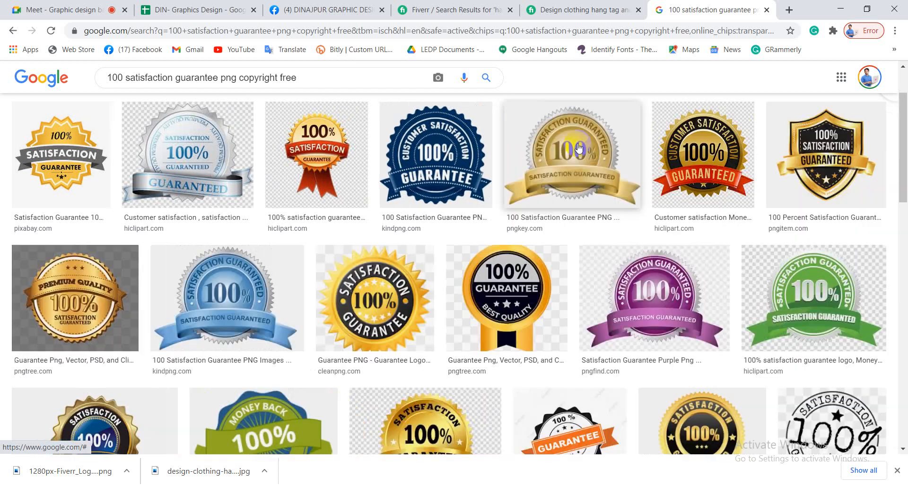
# - Preview the round gold and black KindPNG "Satisfaction 100% Guaranteed" badge and browse its related images
pyautogui.scroll(2, 776, 348)
pyautogui.scroll(-4, 776, 346)
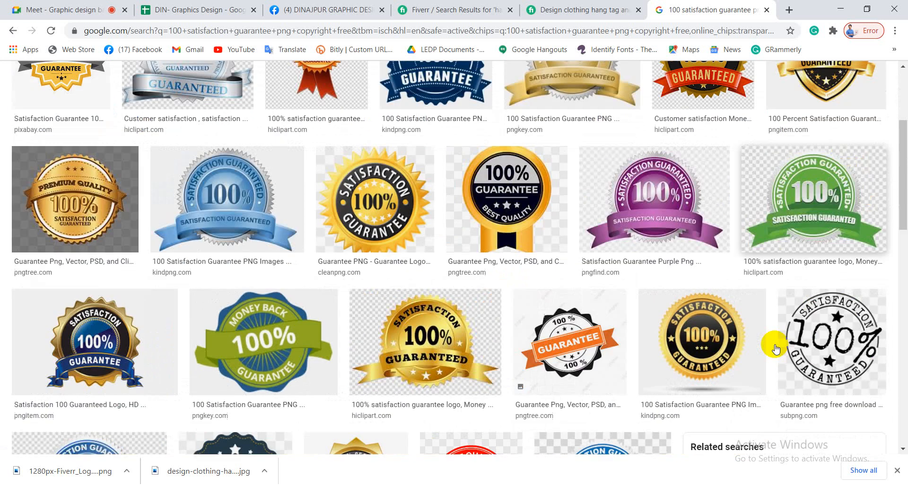
pyautogui.click(707, 359)
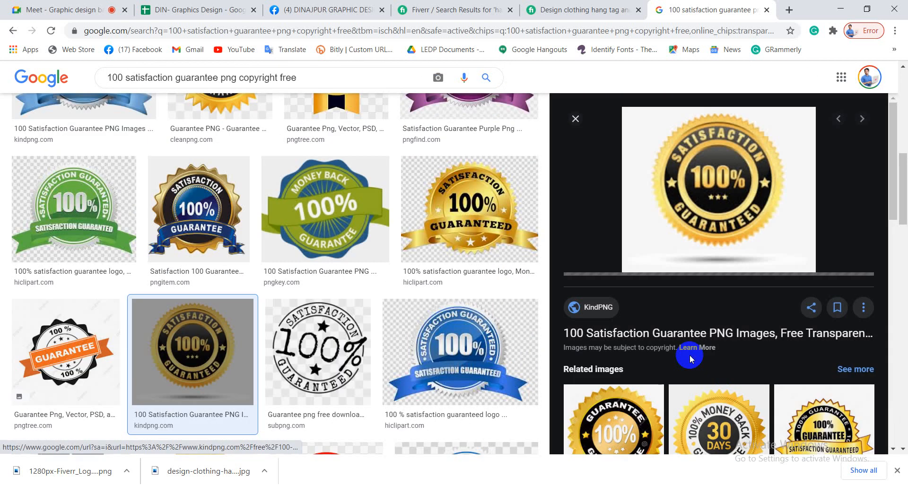
pyautogui.scroll(-5, 690, 353)
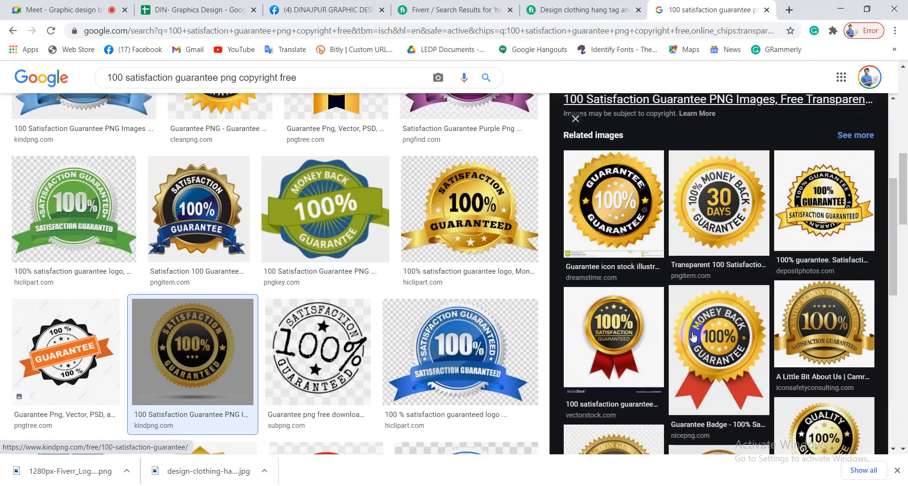
pyautogui.scroll(-4, 694, 337)
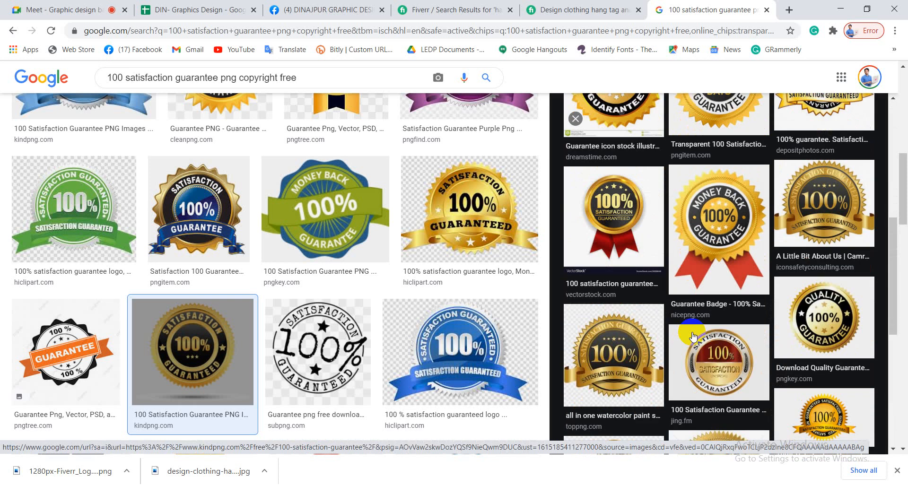
# - Save the VectorStock gold medal badge with red ribbons to the Desktop as 100-satisfaction, in JPEG format
pyautogui.click(601, 204)
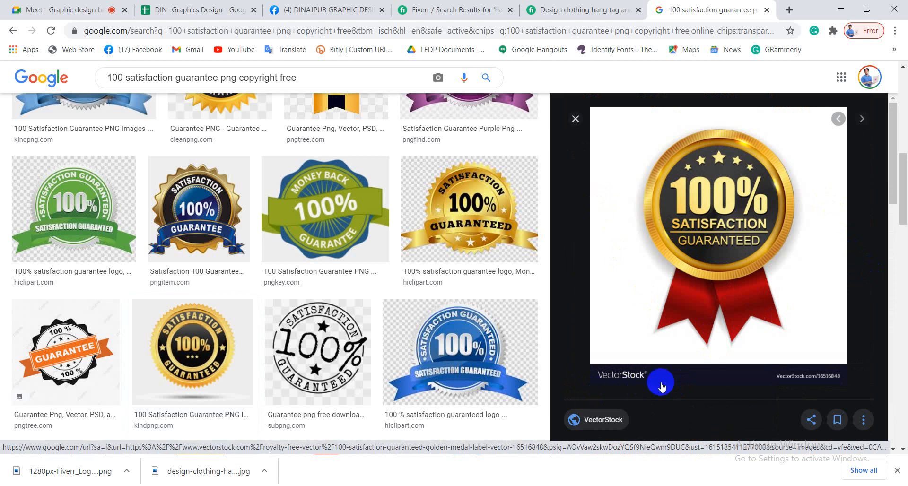
pyautogui.rightClick(706, 189)
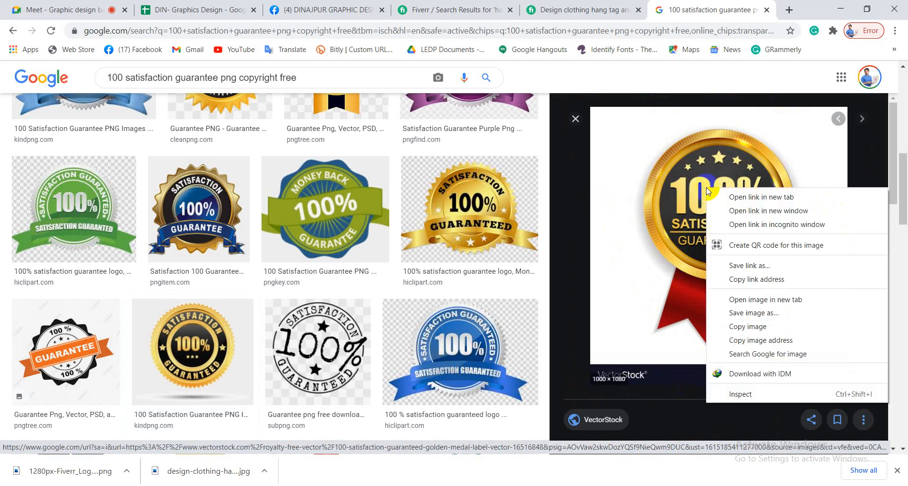
pyautogui.click(747, 314)
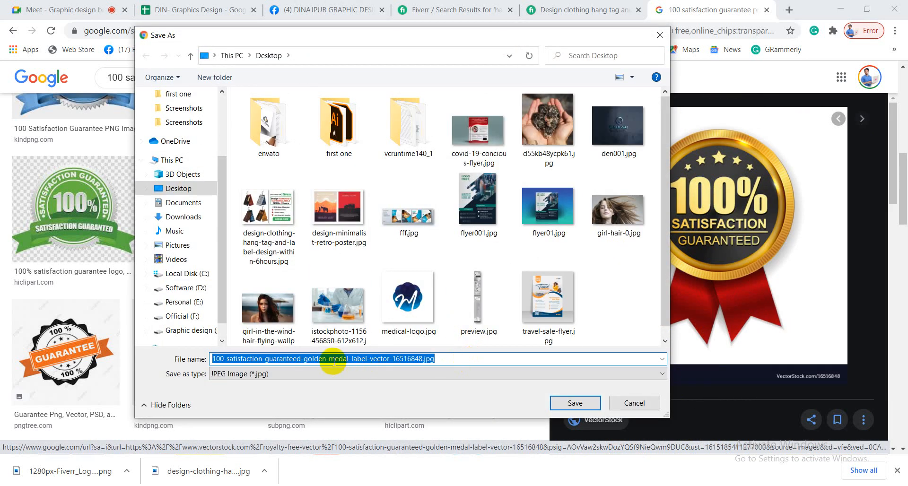
pyautogui.click(282, 359)
pyautogui.moveTo(263, 359); pyautogui.dragTo(536, 368)
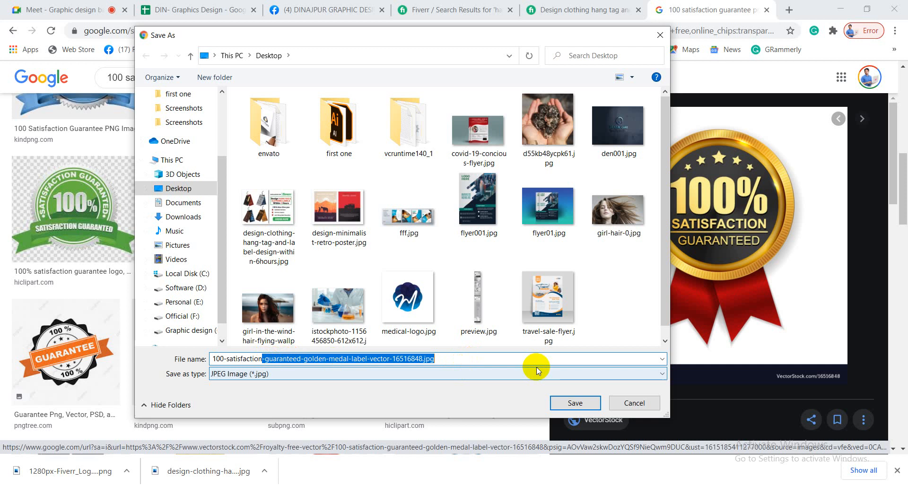
pyautogui.press('BackSpace')
pyautogui.press('Return')
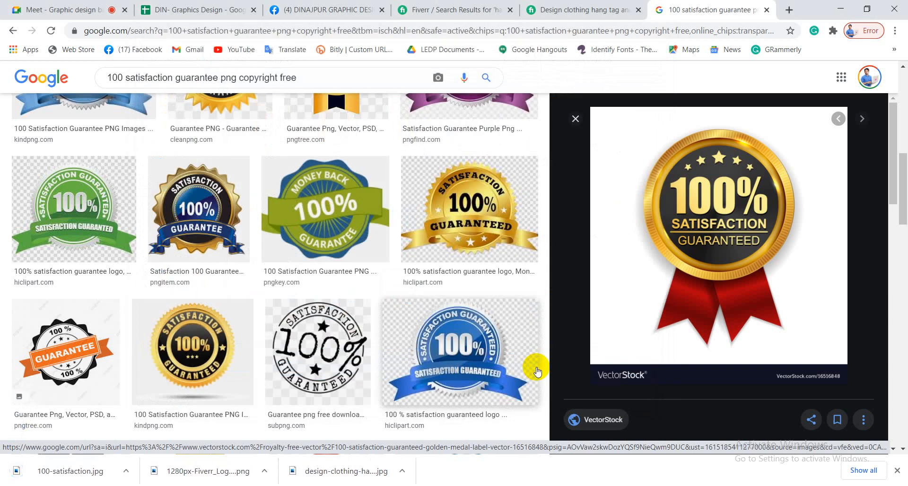
# - Minimise the browser and Illustrator windows and close the Notepad service list to reach the desktop
pyautogui.click(840, 8)
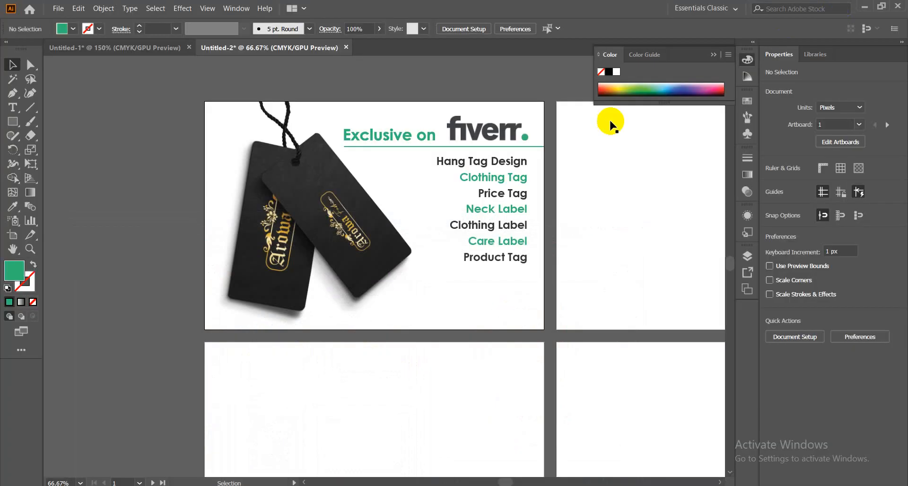
pyautogui.click(864, 6)
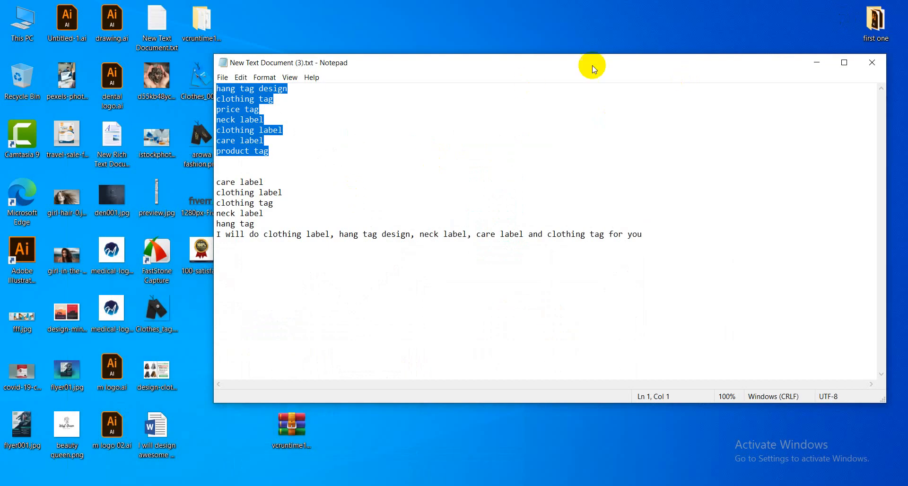
pyautogui.click(882, 63)
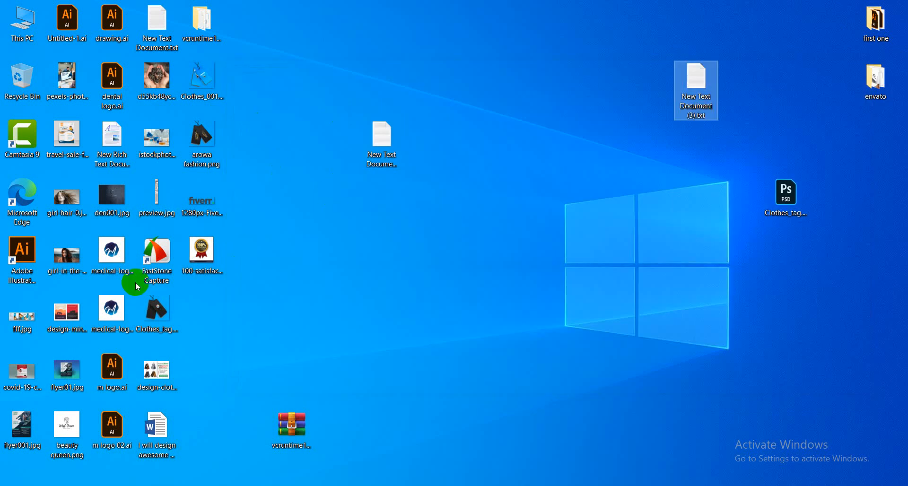
# - Refresh the desktop and open the 100-satisfaction image from it in Photoshop
pyautogui.click(205, 251)
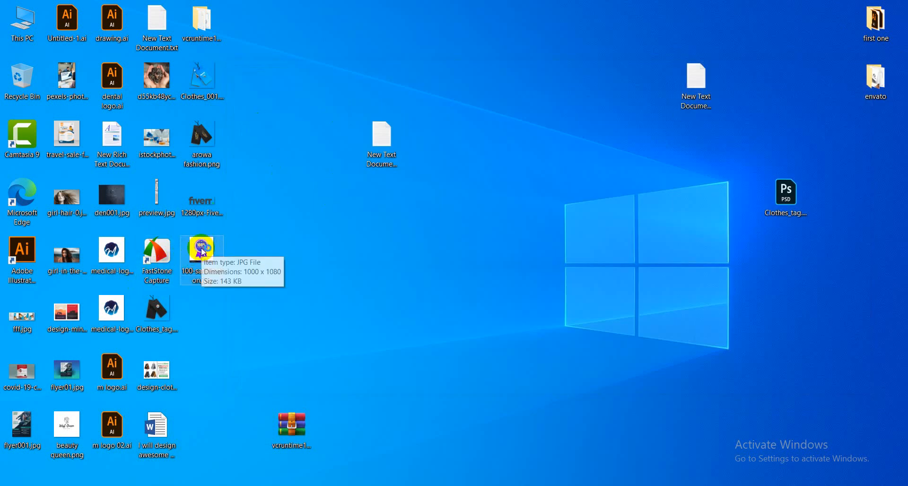
pyautogui.rightClick(297, 245)
pyautogui.click(318, 285)
pyautogui.rightClick(314, 246)
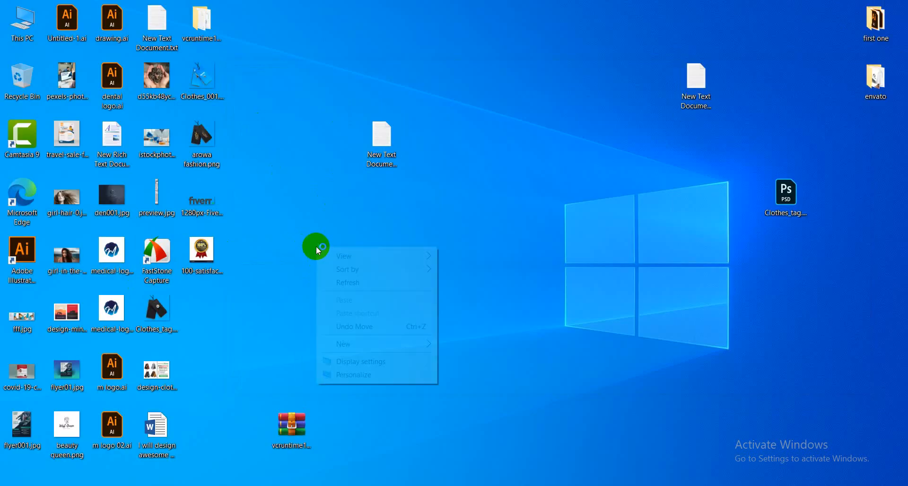
pyautogui.click(334, 280)
pyautogui.rightClick(284, 271)
pyautogui.moveTo(196, 241); pyautogui.dragTo(487, 38)
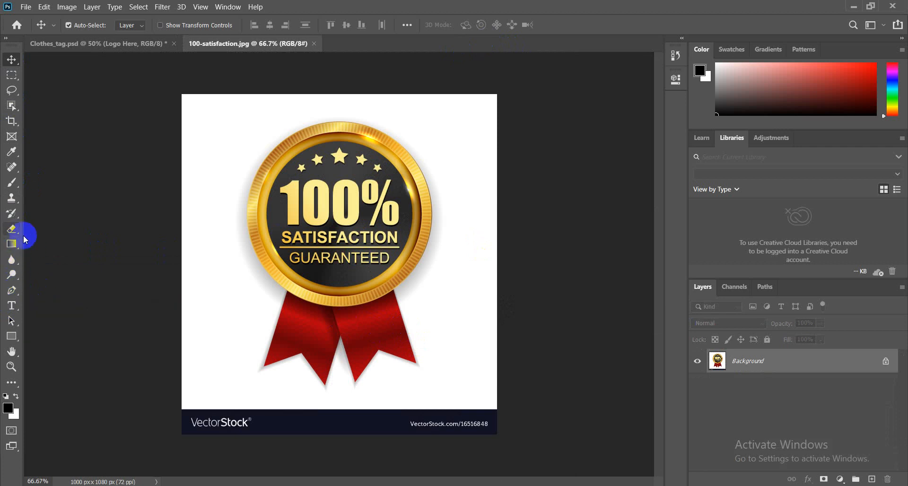
# - Set up the Background Eraser with a 300 px brush, sampling once and Discontiguous limits
pyautogui.click(11, 230)
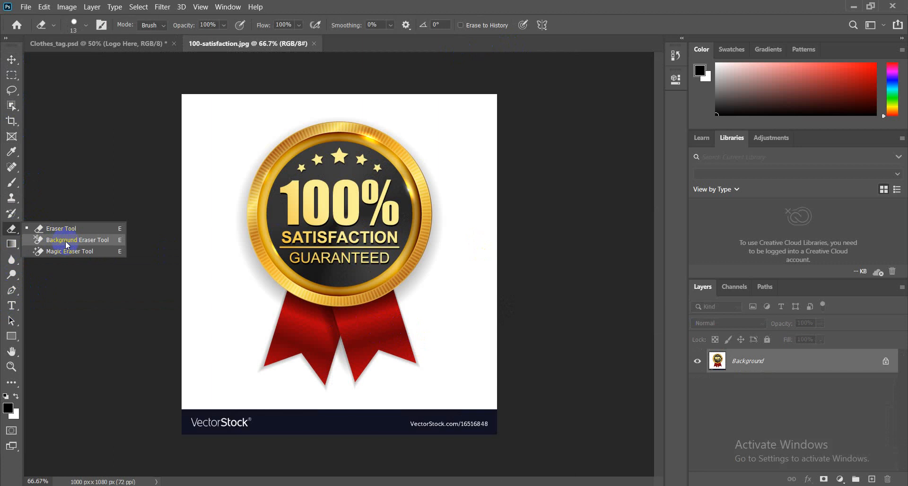
pyautogui.click(66, 245)
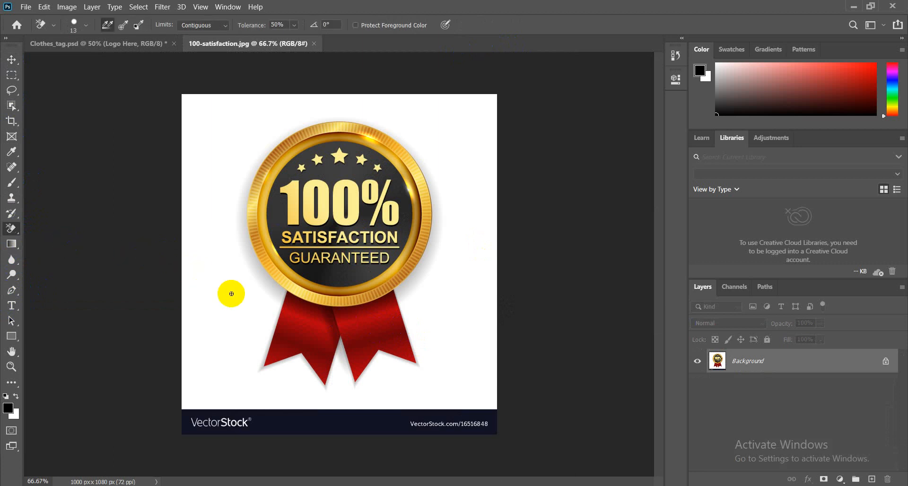
pyautogui.press(']')
pyautogui.press(']')
pyautogui.press(']')
pyautogui.press(']')
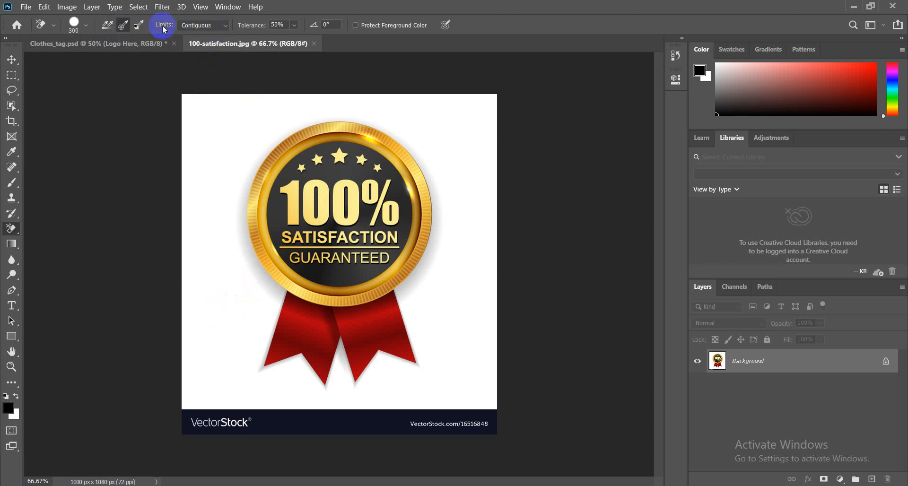
pyautogui.click(227, 26)
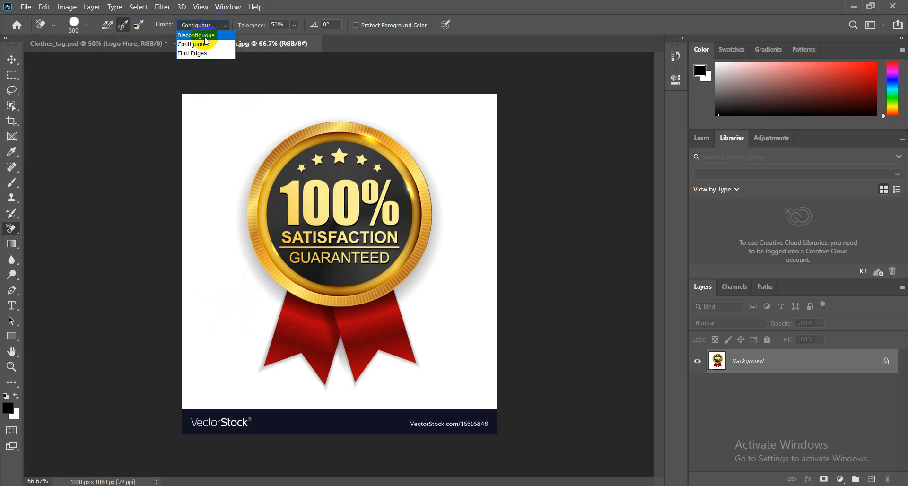
pyautogui.click(206, 37)
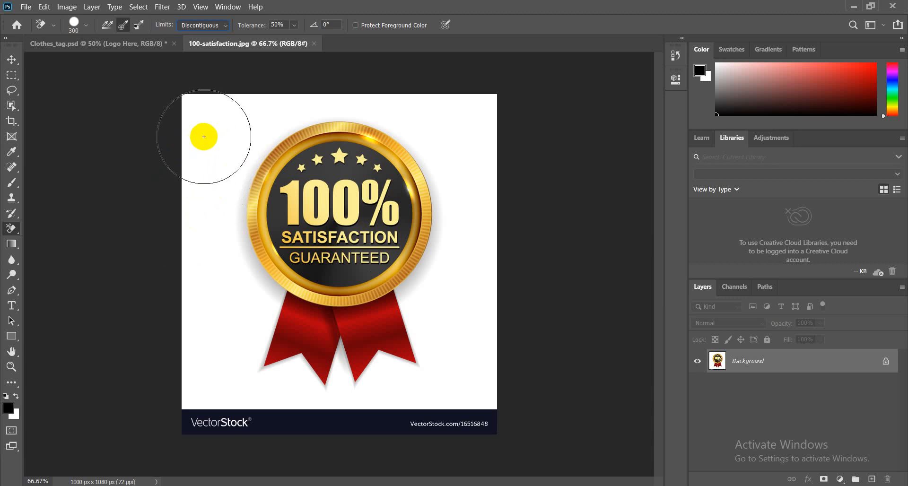
# - Erase the white background all around the badge with the Background Eraser
pyautogui.click(199, 117)
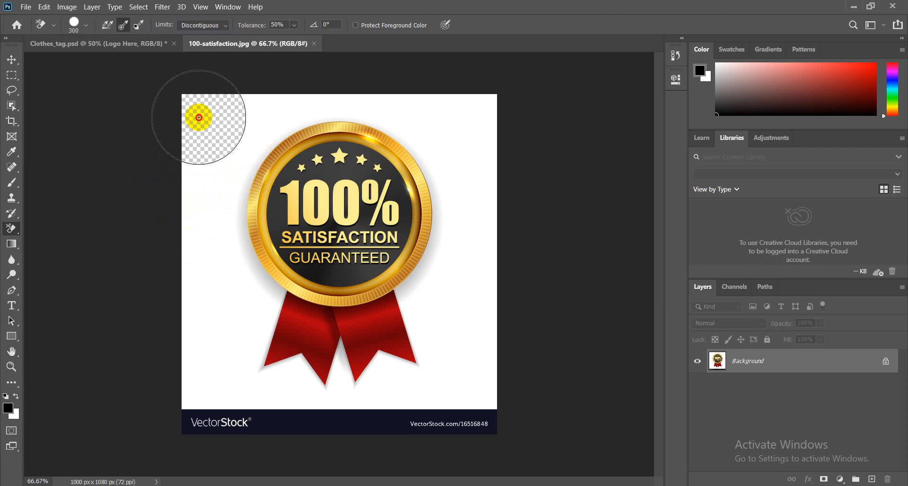
pyautogui.moveTo(198, 118); pyautogui.dragTo(252, 158)
pyautogui.moveTo(400, 192)
pyautogui.mouseDown()
pyautogui.moveTo(374, 144)
pyautogui.moveTo(237, 118)
pyautogui.moveTo(470, 120)
pyautogui.moveTo(489, 169)
pyautogui.moveTo(444, 239)
pyautogui.moveTo(428, 323)
pyautogui.moveTo(461, 309)
pyautogui.moveTo(501, 268)
pyautogui.moveTo(427, 372)
pyautogui.moveTo(315, 358)
pyautogui.moveTo(201, 318)
pyautogui.moveTo(229, 208)
pyautogui.moveTo(265, 167)
pyautogui.moveTo(241, 337)
pyautogui.moveTo(351, 364)
pyautogui.moveTo(169, 332)
pyautogui.moveTo(193, 376)
pyautogui.moveTo(385, 398)
pyautogui.moveTo(477, 387)
pyautogui.moveTo(322, 379)
pyautogui.moveTo(200, 228)
pyautogui.moveTo(206, 117)
pyautogui.moveTo(184, 184)
pyautogui.moveTo(258, 357)
pyautogui.moveTo(417, 423)
pyautogui.moveTo(519, 358)
pyautogui.moveTo(429, 134)
pyautogui.moveTo(268, 98)
pyautogui.moveTo(146, 202)
pyautogui.mouseUp()
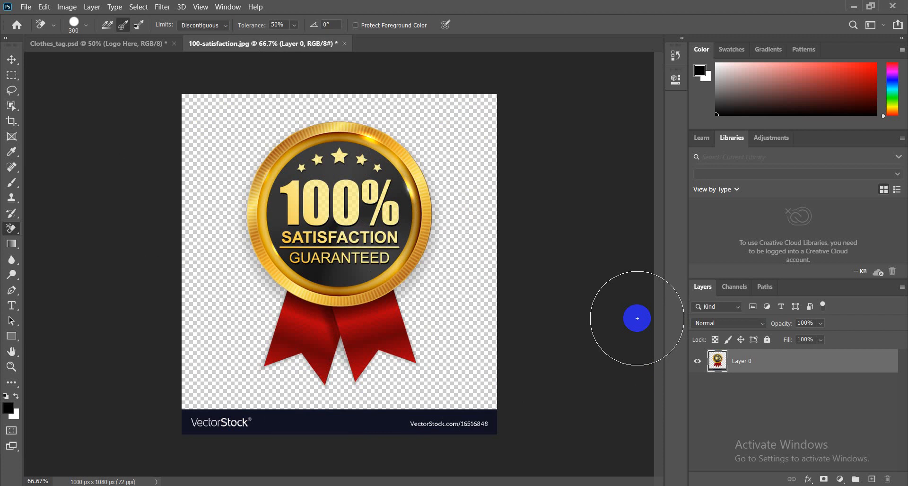
# - Crop the VectorStock strip off below the badge to a 1000 x 972 px canvas, and move the badge slightly up
pyautogui.click(12, 297)
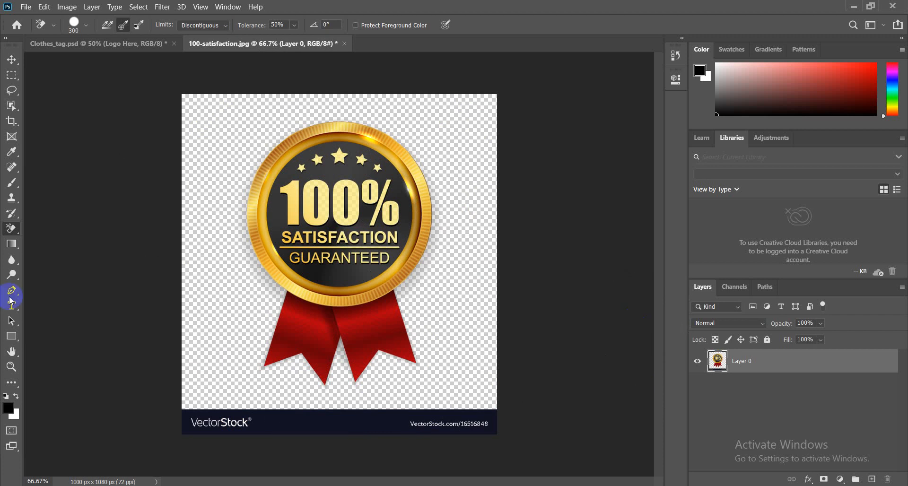
pyautogui.click(12, 120)
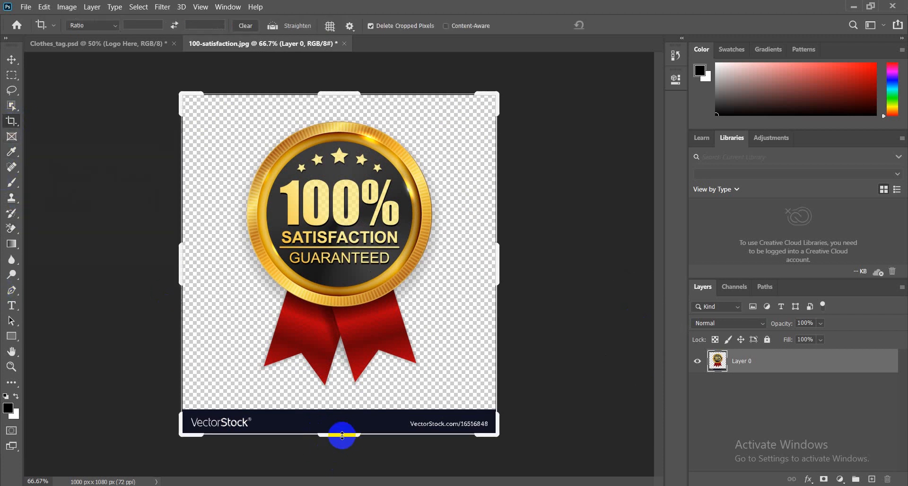
pyautogui.moveTo(342, 435); pyautogui.dragTo(342, 419)
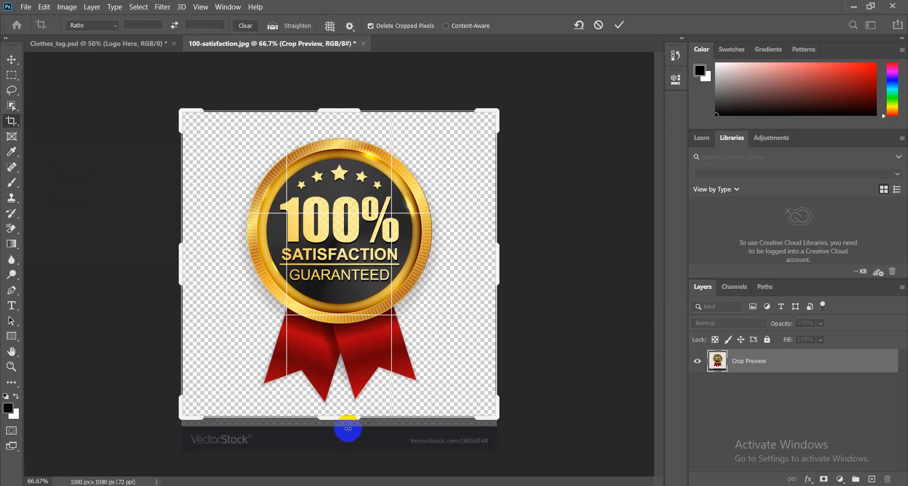
pyautogui.press('Return')
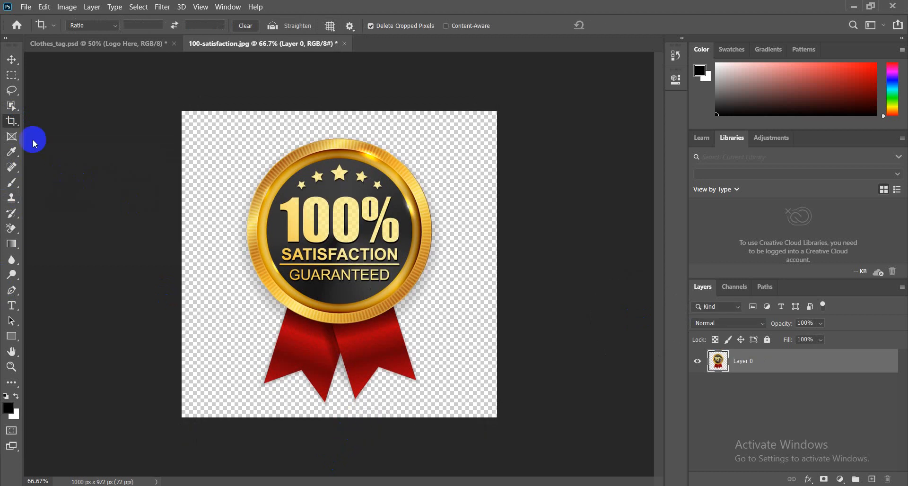
pyautogui.click(11, 61)
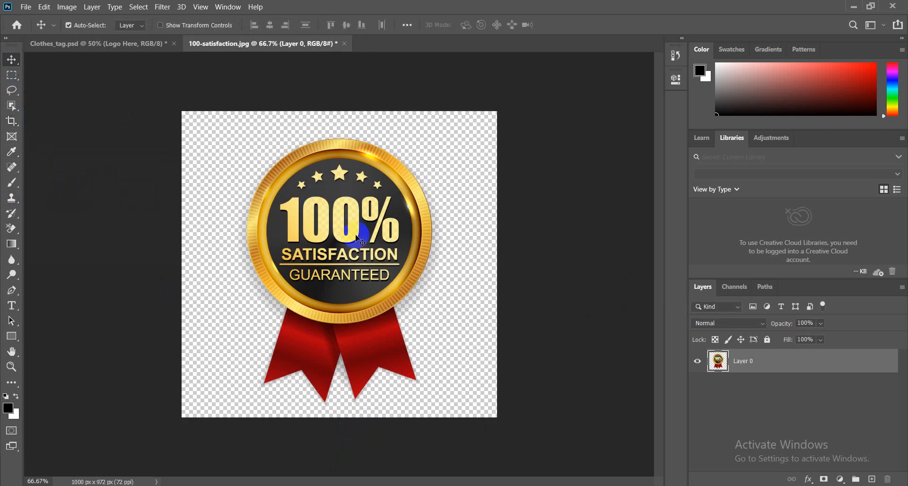
pyautogui.moveTo(357, 236)
pyautogui.mouseDown()
pyautogui.moveTo(373, 222)
pyautogui.moveTo(357, 232)
pyautogui.mouseUp()
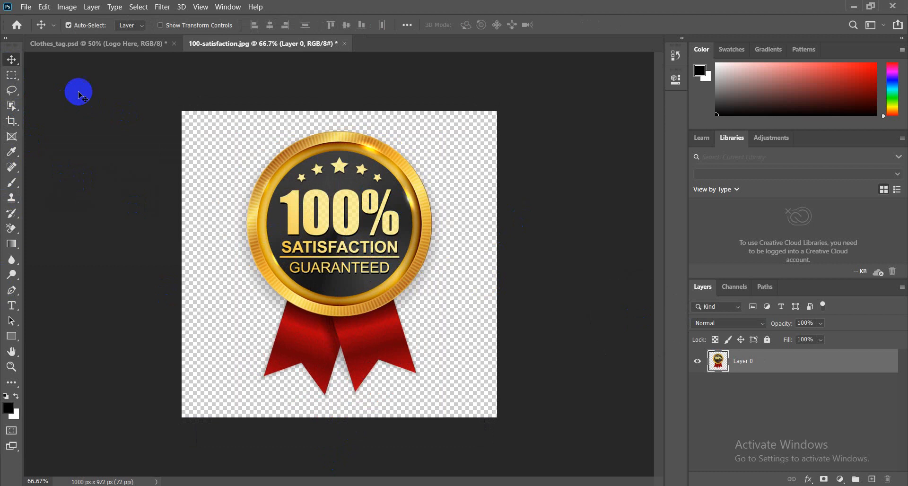
# - Adjust the badge's Brightness/Contrast, setting brightness to 17 and strongly raising the contrast
pyautogui.click(71, 10)
pyautogui.moveTo(89, 35)
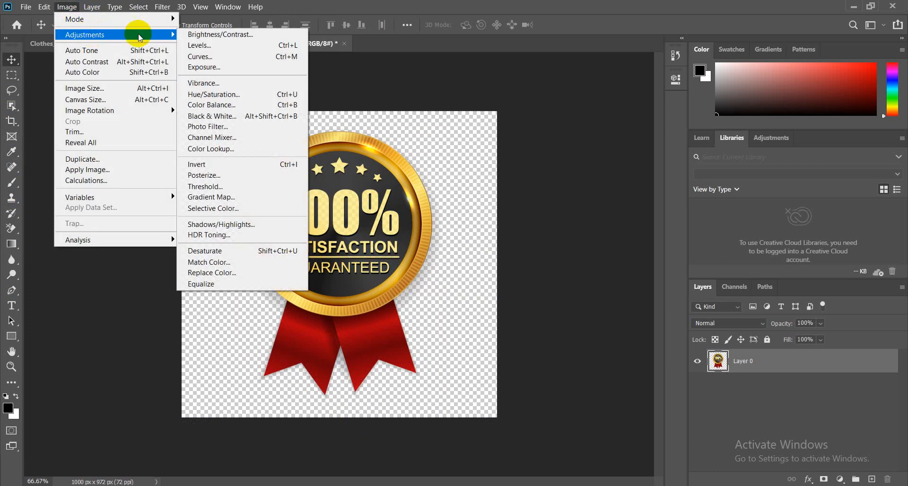
pyautogui.click(203, 34)
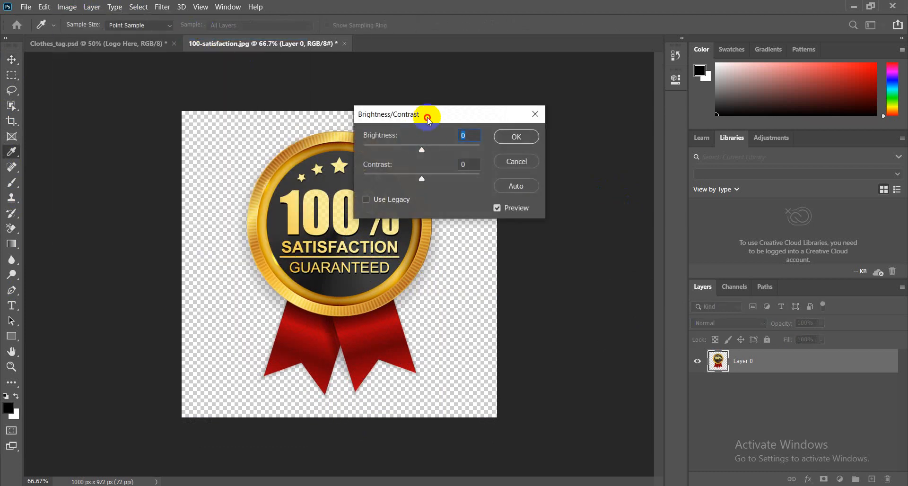
pyautogui.moveTo(428, 120); pyautogui.dragTo(522, 104)
pyautogui.moveTo(520, 137); pyautogui.dragTo(523, 138)
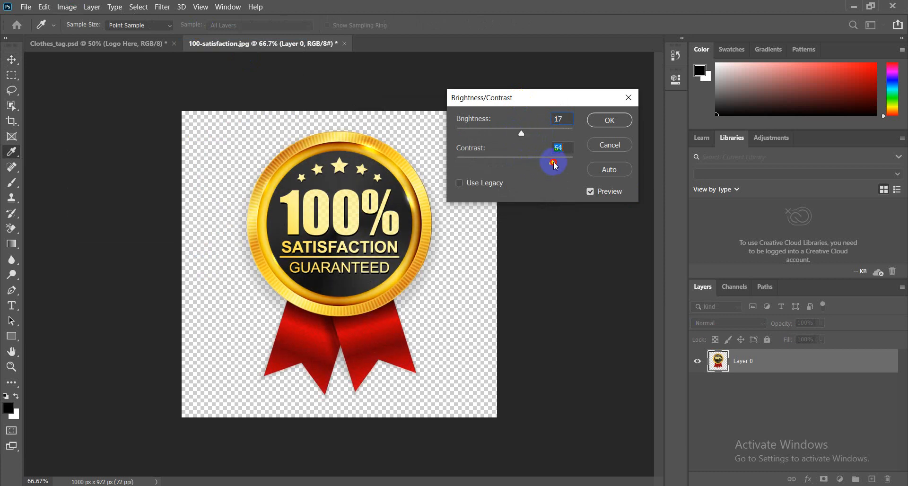
pyautogui.moveTo(561, 163); pyautogui.dragTo(561, 162)
pyautogui.click(610, 121)
pyautogui.press('v')
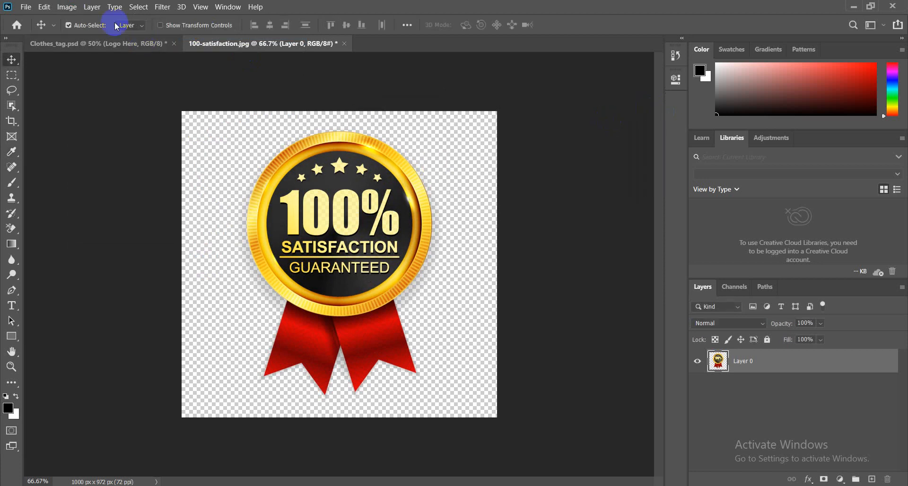
# - Adjust the badge's Hue/Saturation to hue +7, saturation +72 and lightness -20
pyautogui.click(68, 12)
pyautogui.moveTo(168, 34)
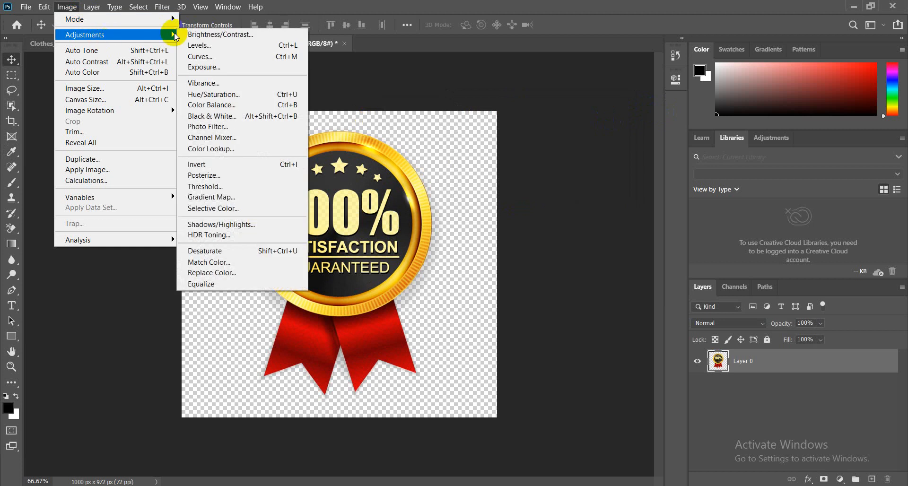
pyautogui.click(208, 94)
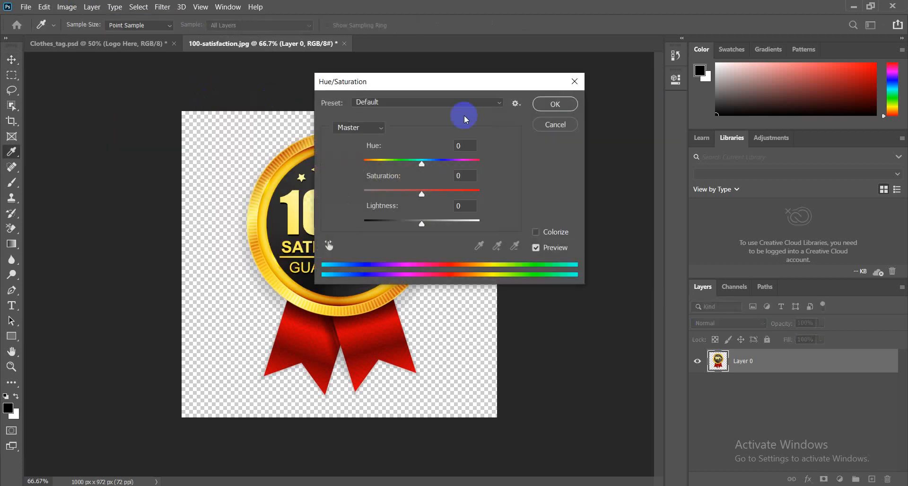
pyautogui.moveTo(444, 85); pyautogui.dragTo(623, 90)
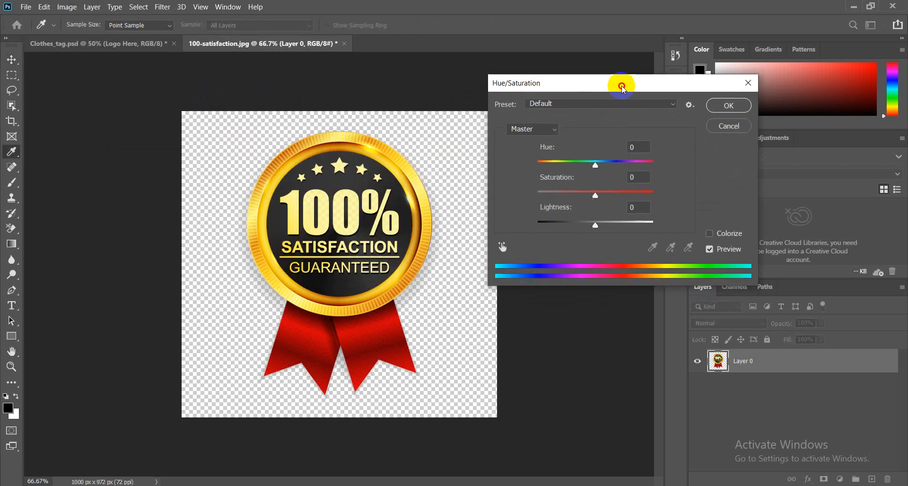
pyautogui.moveTo(595, 164); pyautogui.dragTo(566, 166)
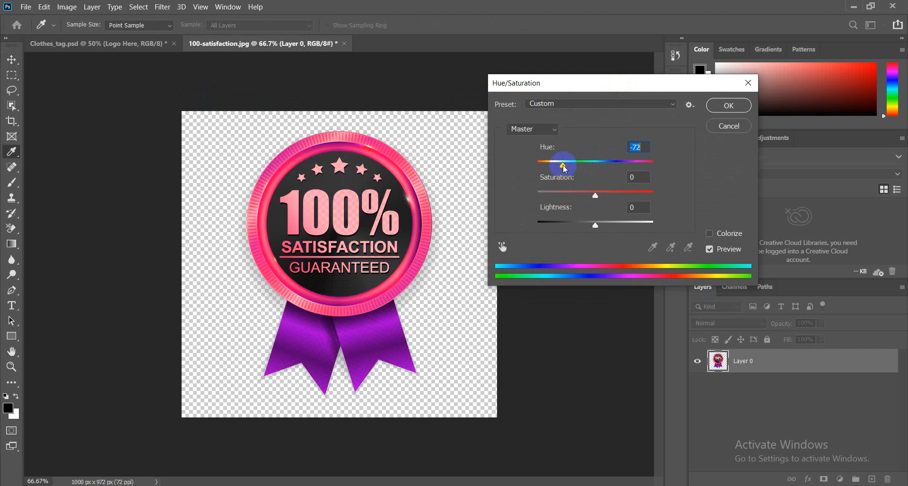
pyautogui.moveTo(597, 196); pyautogui.dragTo(619, 197)
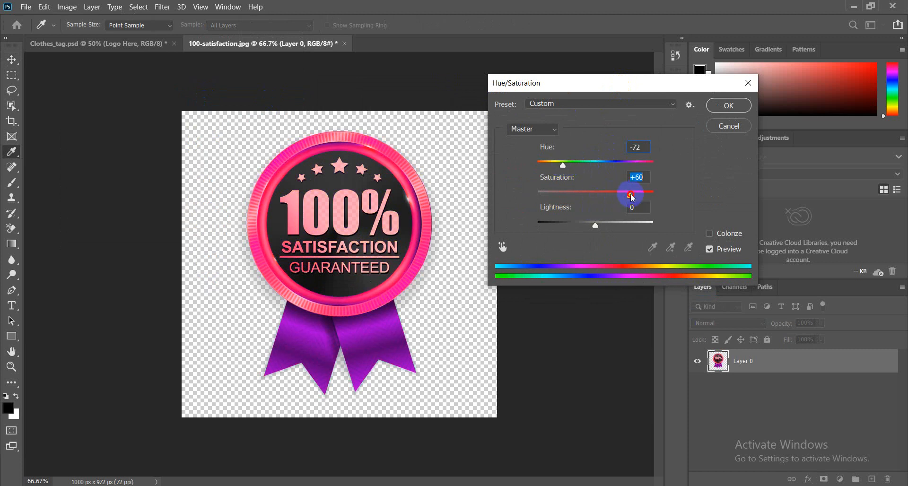
pyautogui.moveTo(562, 166); pyautogui.dragTo(595, 167)
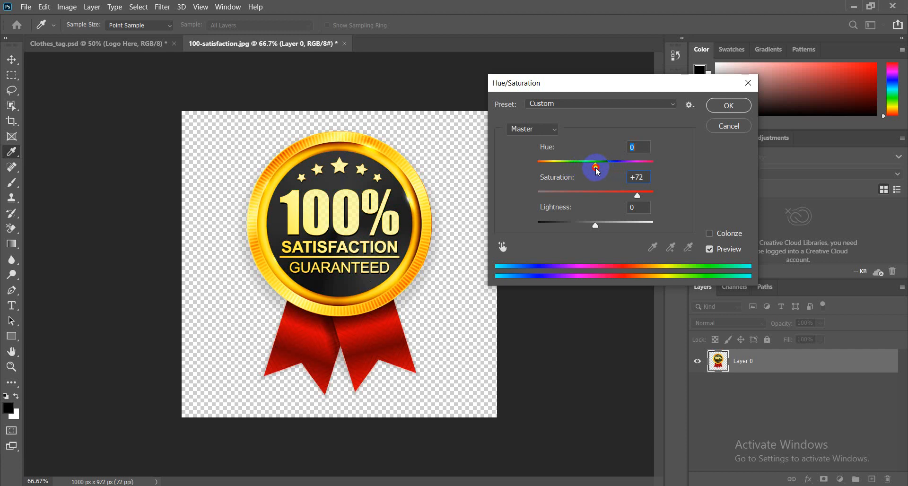
pyautogui.moveTo(599, 226)
pyautogui.mouseDown()
pyautogui.moveTo(578, 225)
pyautogui.moveTo(623, 227)
pyautogui.moveTo(574, 226)
pyautogui.moveTo(585, 227)
pyautogui.mouseUp()
pyautogui.moveTo(601, 165)
pyautogui.mouseDown()
pyautogui.moveTo(592, 167)
pyautogui.moveTo(601, 168)
pyautogui.mouseUp()
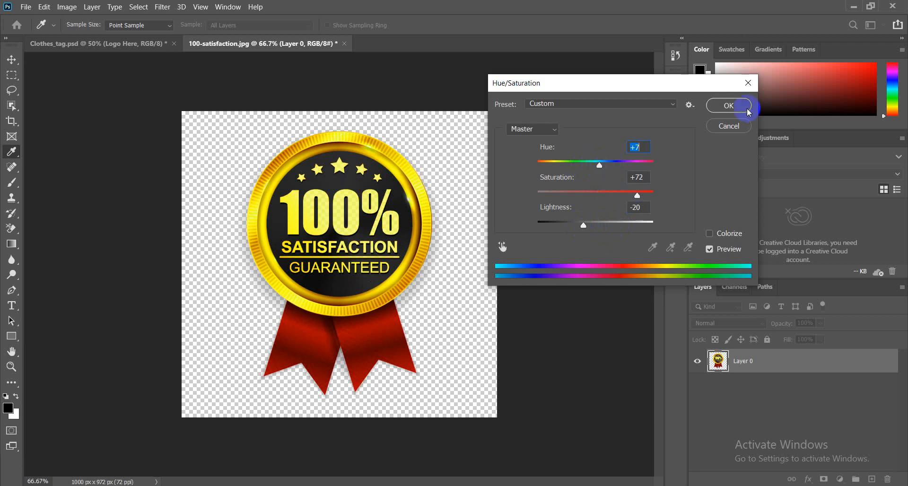
pyautogui.click(722, 106)
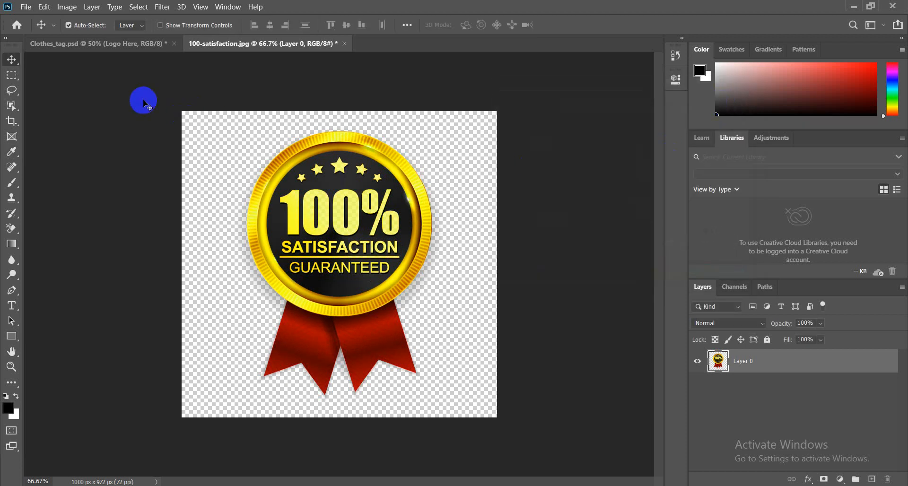
# - Save a PNG copy of the badge on the computer's Desktop as 100-satisfaction.png with the large file size option
pyautogui.click(26, 8)
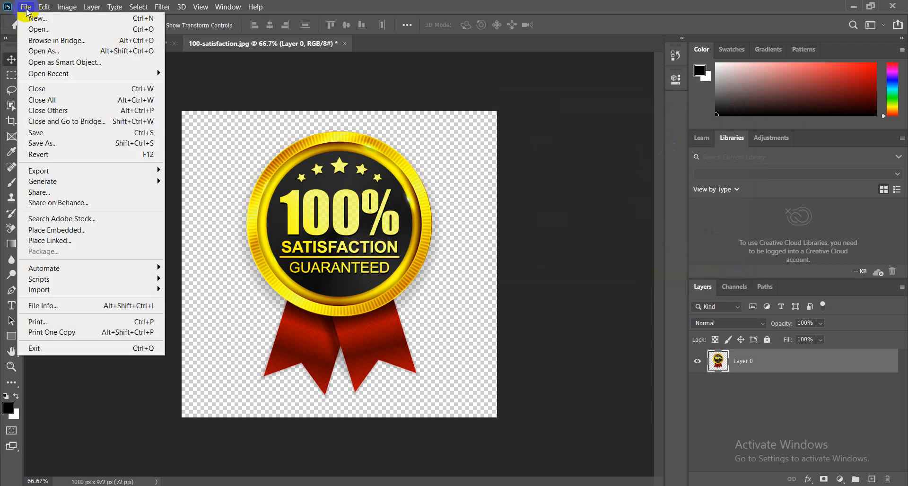
pyautogui.click(70, 143)
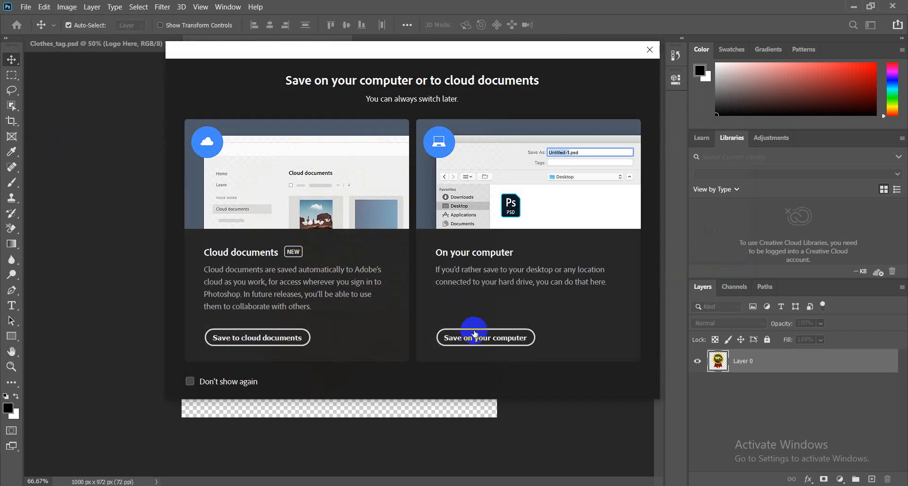
pyautogui.click(470, 337)
pyautogui.click(173, 235)
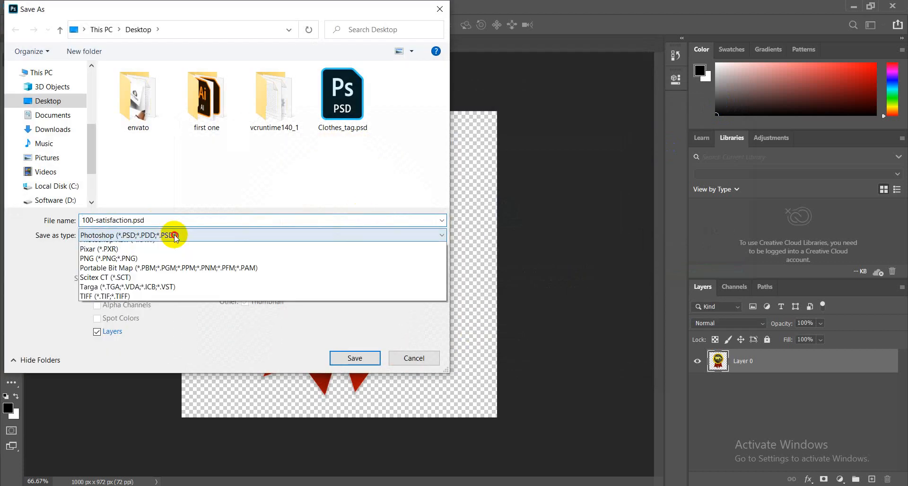
pyautogui.click(142, 408)
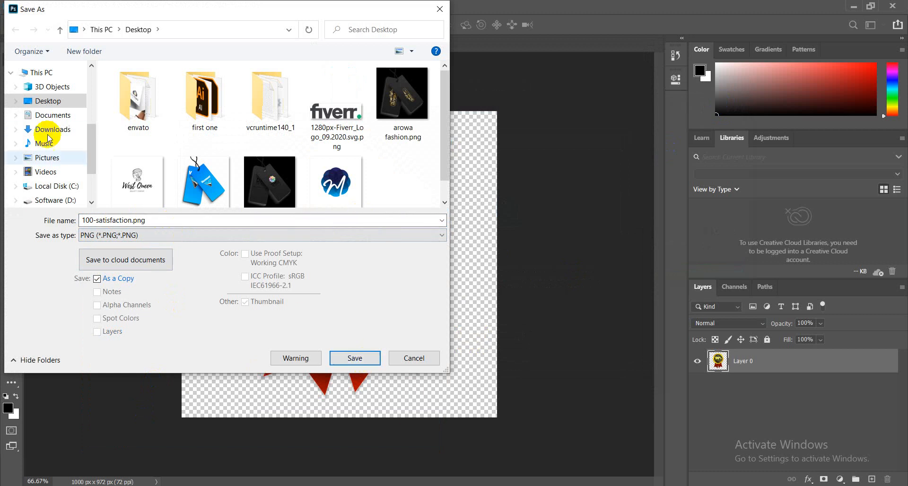
pyautogui.click(354, 358)
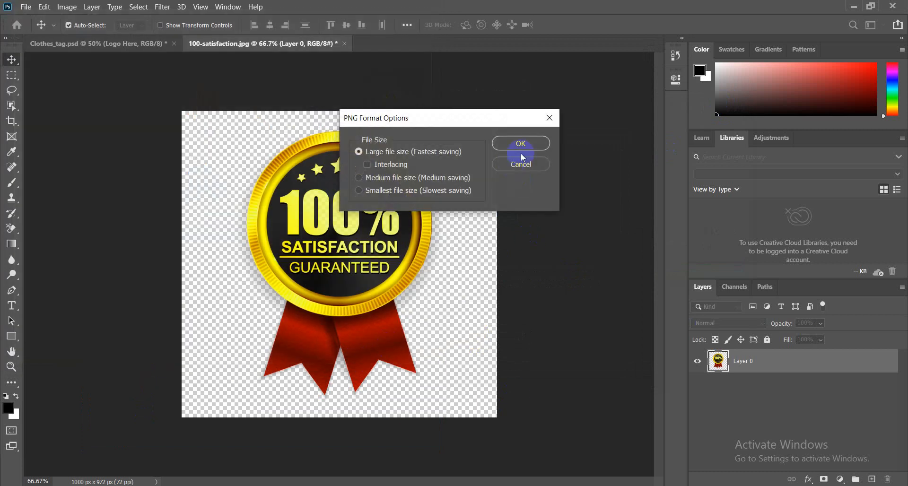
pyautogui.click(519, 144)
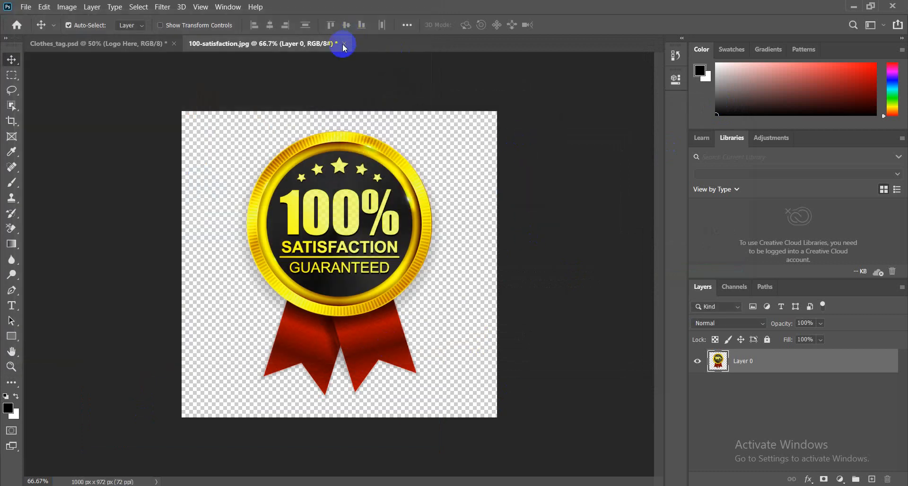
# - Place 100-satisfaction.png from the desktop into the Illustrator gig document and scale it down to about 268 x 261 px
pyautogui.click(852, 8)
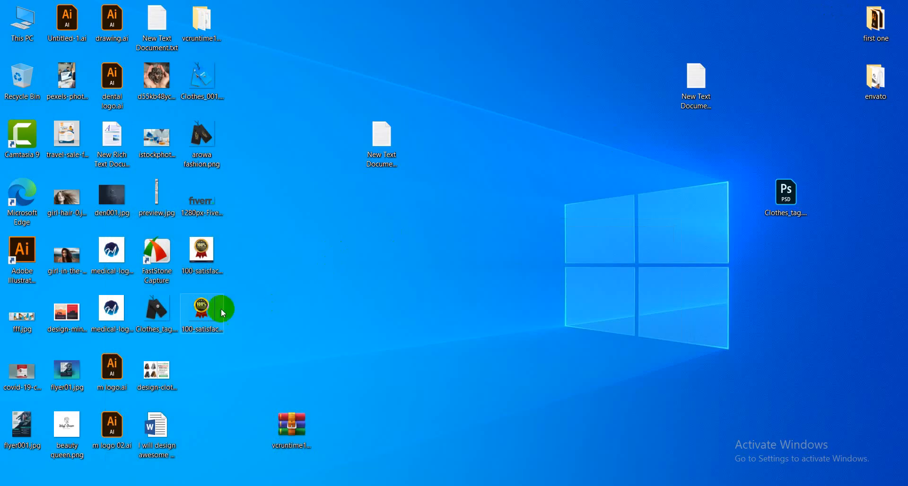
pyautogui.moveTo(206, 310); pyautogui.dragTo(523, 355)
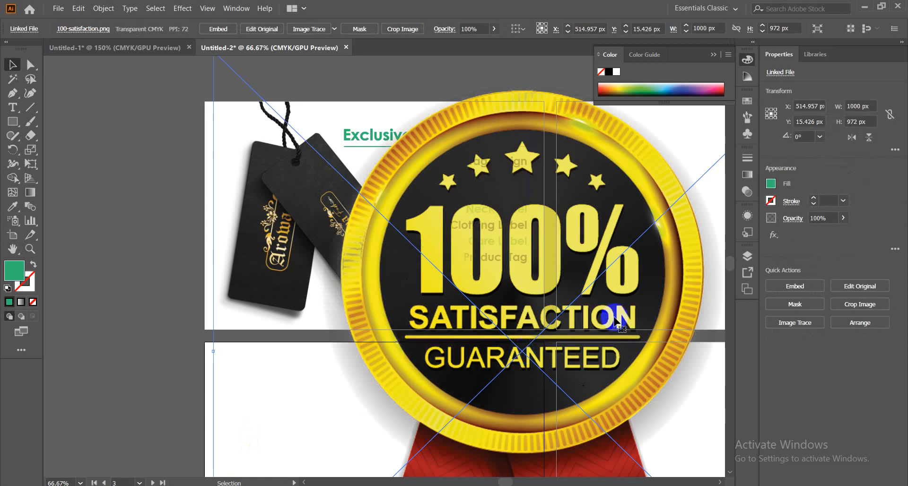
pyautogui.moveTo(613, 315); pyautogui.dragTo(424, 329)
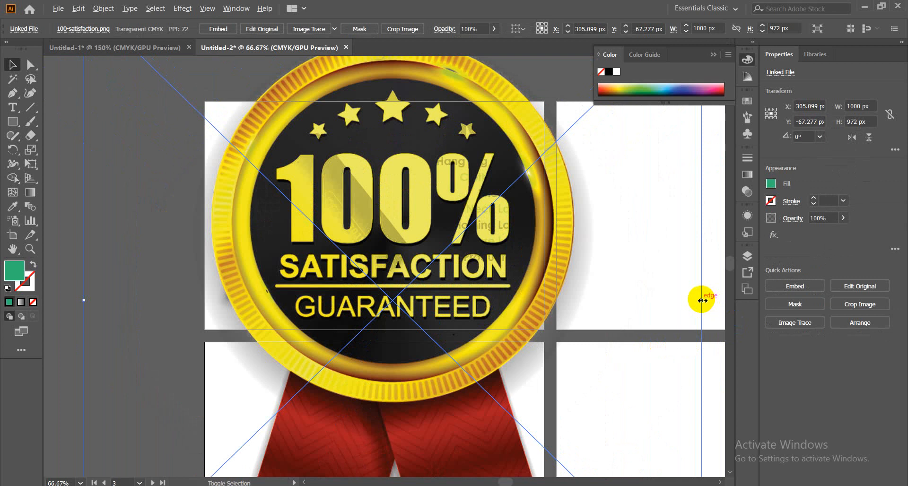
pyautogui.moveTo(703, 301); pyautogui.dragTo(475, 338)
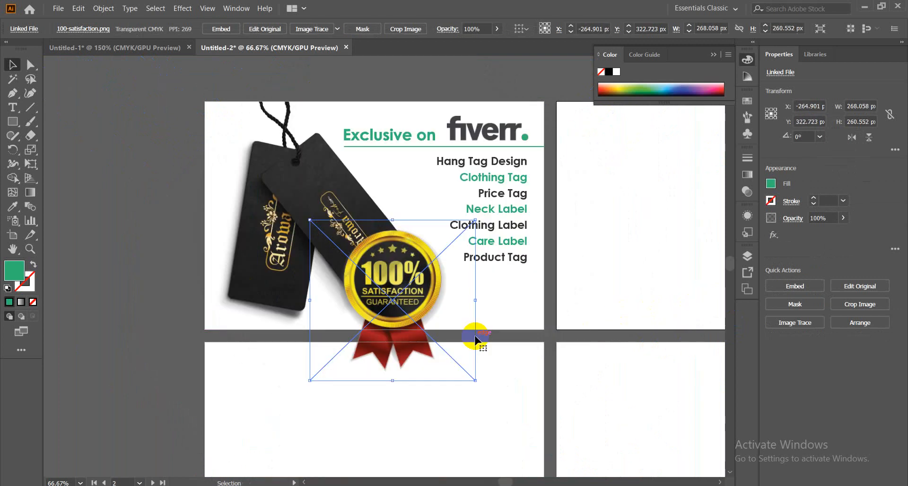
# - Shrink the badge proportionally to about 146 x 142 px and position it between the tags and the end of the service list
pyautogui.moveTo(413, 302); pyautogui.dragTo(432, 306)
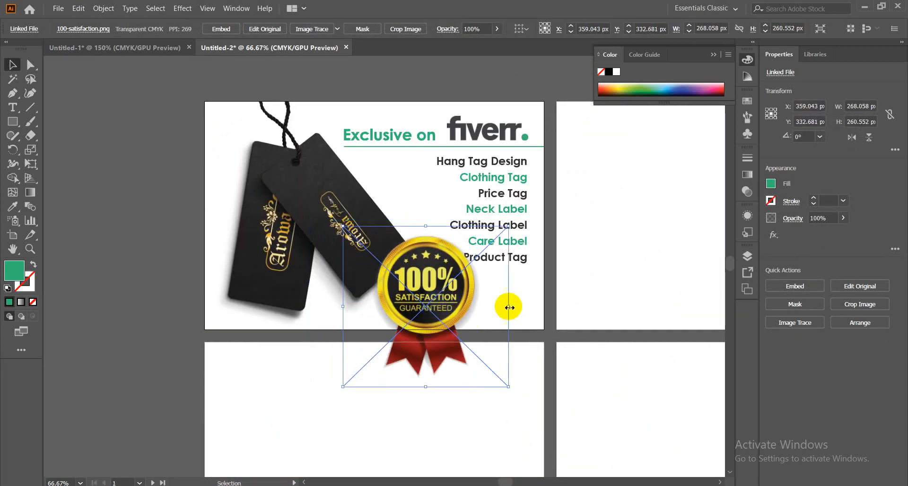
pyautogui.moveTo(507, 307); pyautogui.dragTo(423, 189)
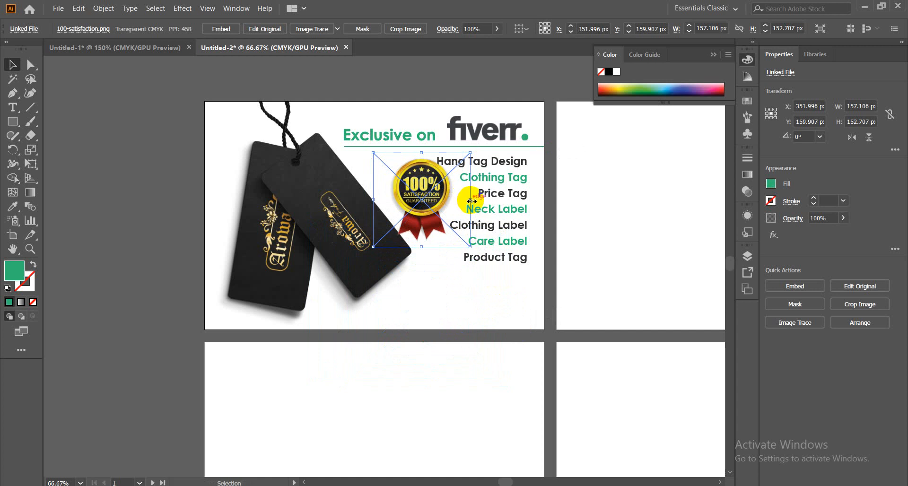
pyautogui.moveTo(427, 192); pyautogui.dragTo(439, 271)
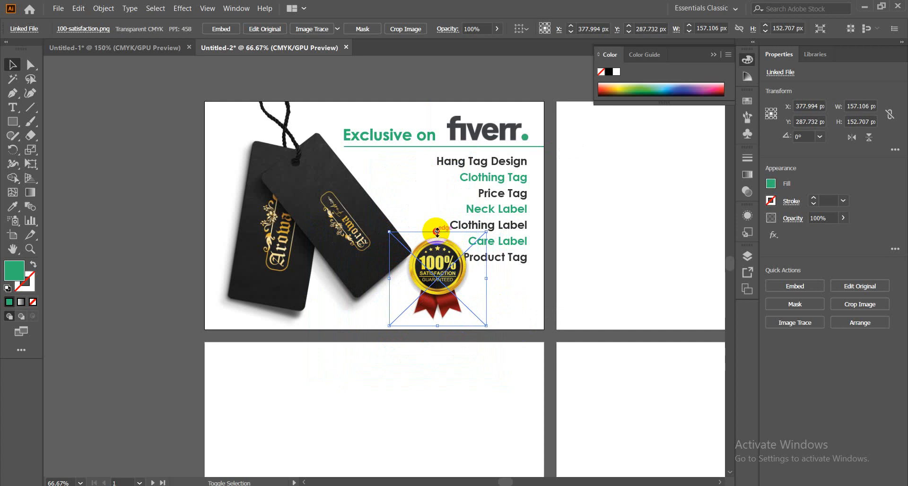
pyautogui.moveTo(437, 232); pyautogui.dragTo(436, 269)
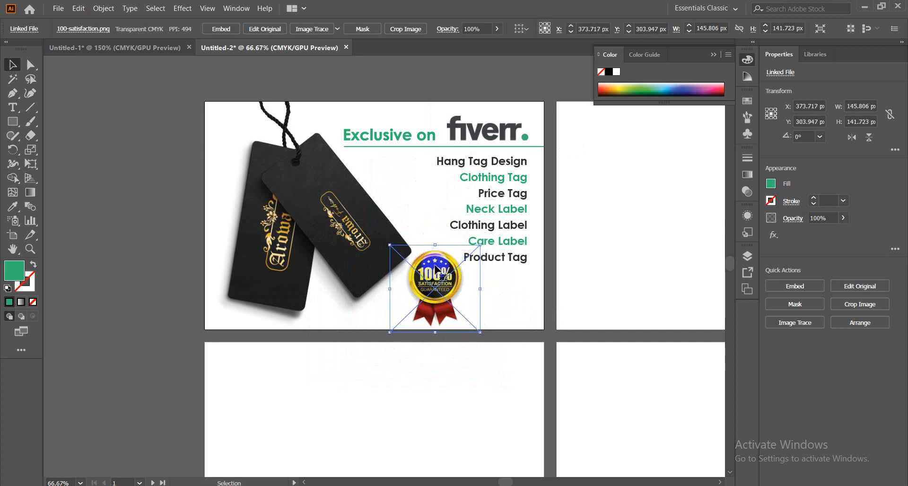
pyautogui.press('Down')
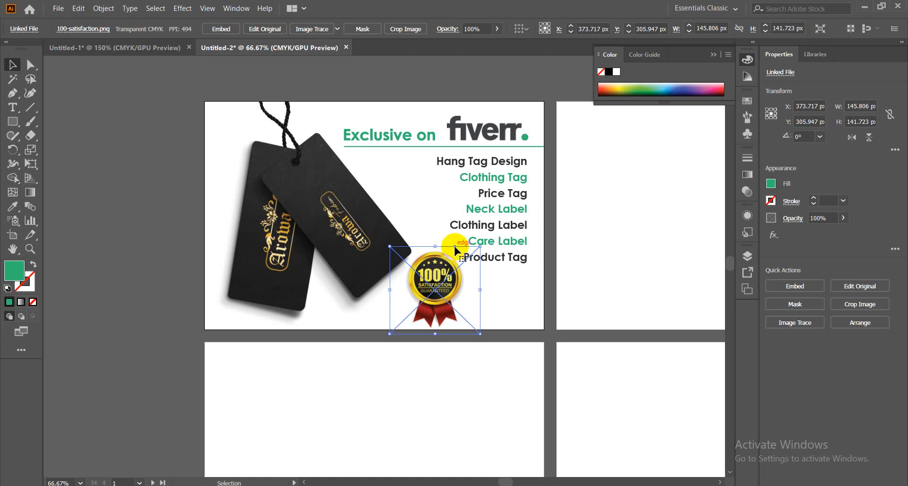
# - Undo a stray move of the badge and nudge it up 5 px
pyautogui.moveTo(455, 280); pyautogui.dragTo(440, 305)
pyautogui.hotkey('ctrl', 'z')
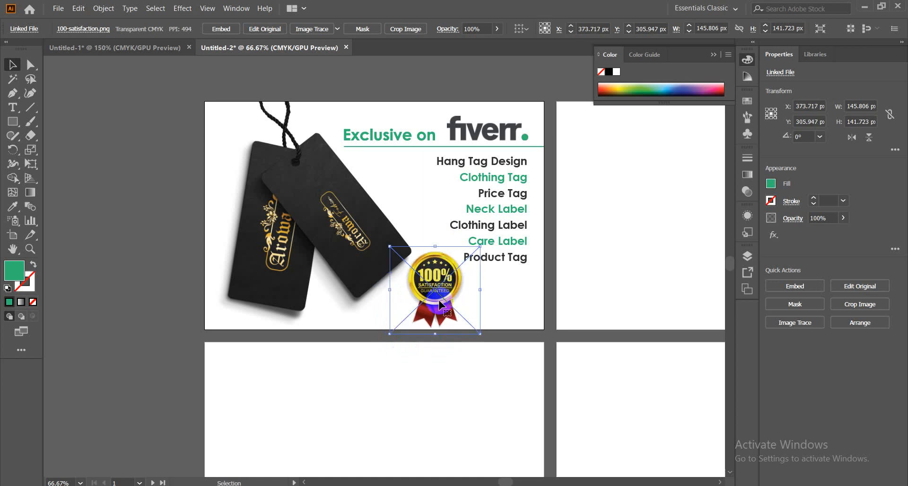
pyautogui.press('Up')
pyautogui.press('Up')
pyautogui.press('Up')
pyautogui.press('Up')
pyautogui.press('Up')
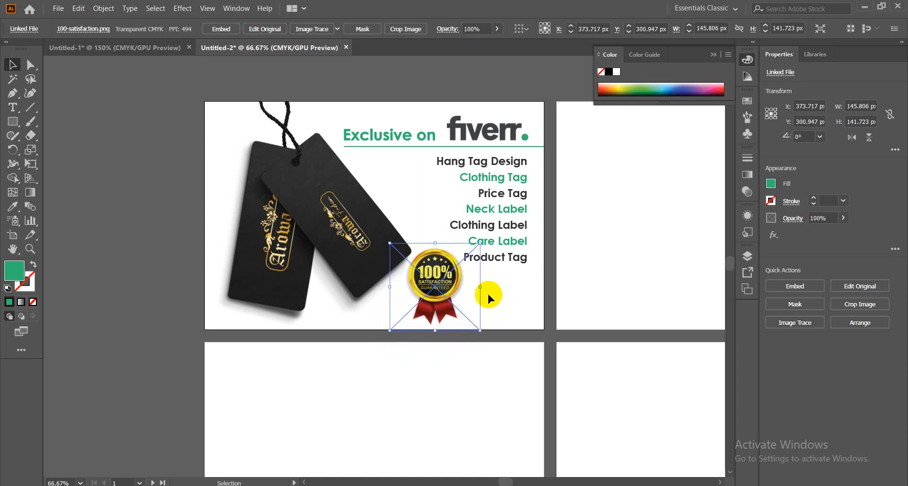
# - Enlarge the badge to about 160 x 156 px, move it up 3 px and deselect it
pyautogui.keyDown('alt'); pyautogui.scroll(3, 488, 297); pyautogui.keyUp('alt')
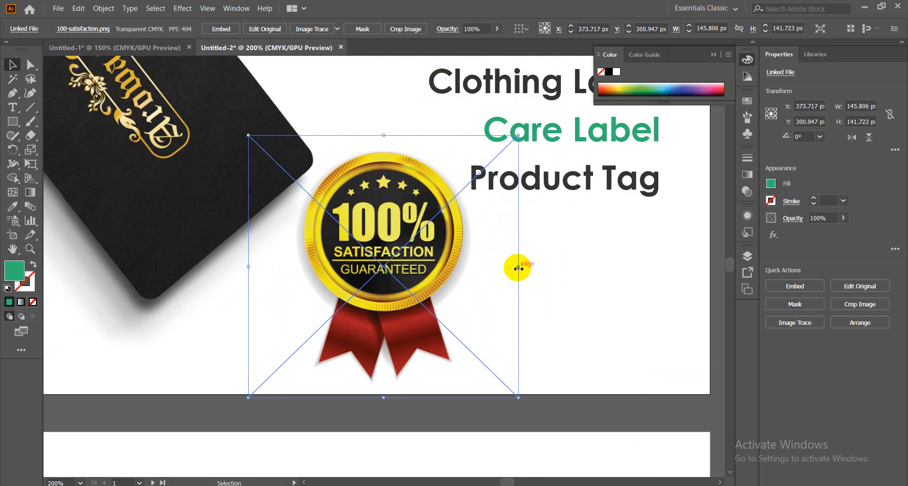
pyautogui.moveTo(519, 268); pyautogui.dragTo(535, 268)
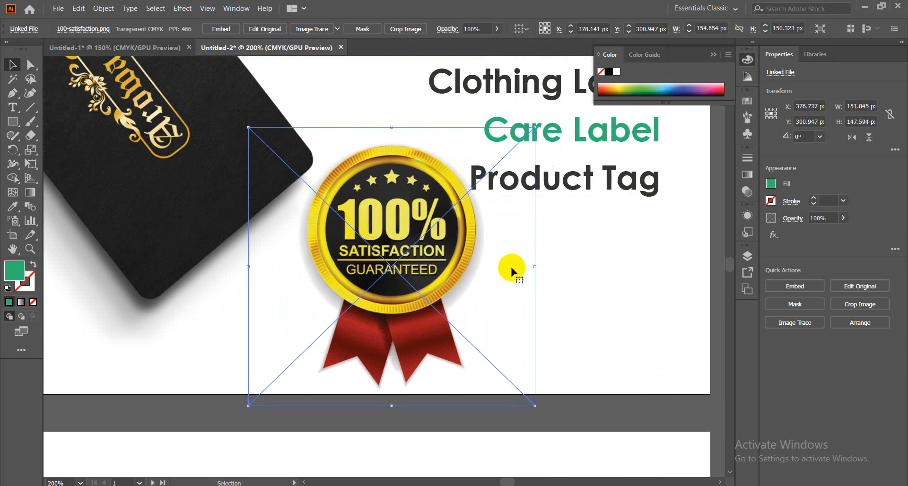
pyautogui.moveTo(250, 268); pyautogui.dragTo(240, 269)
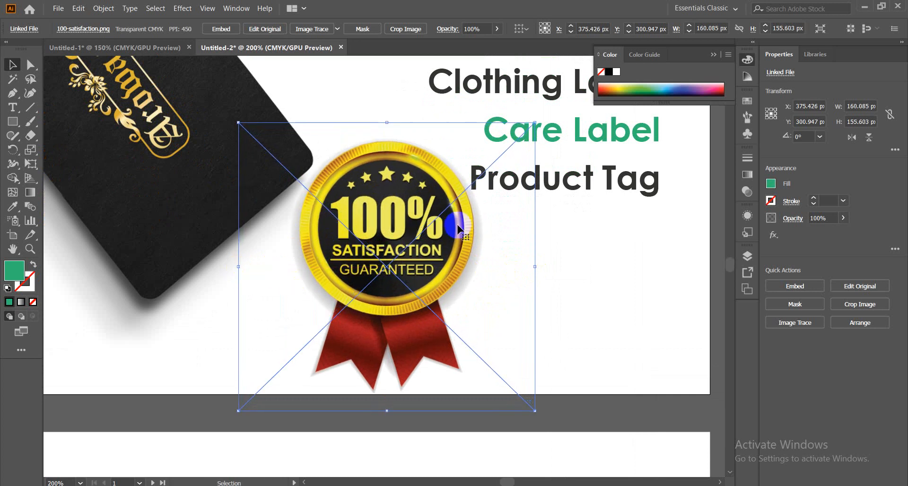
pyautogui.moveTo(397, 324); pyautogui.dragTo(398, 321)
pyautogui.click(562, 280)
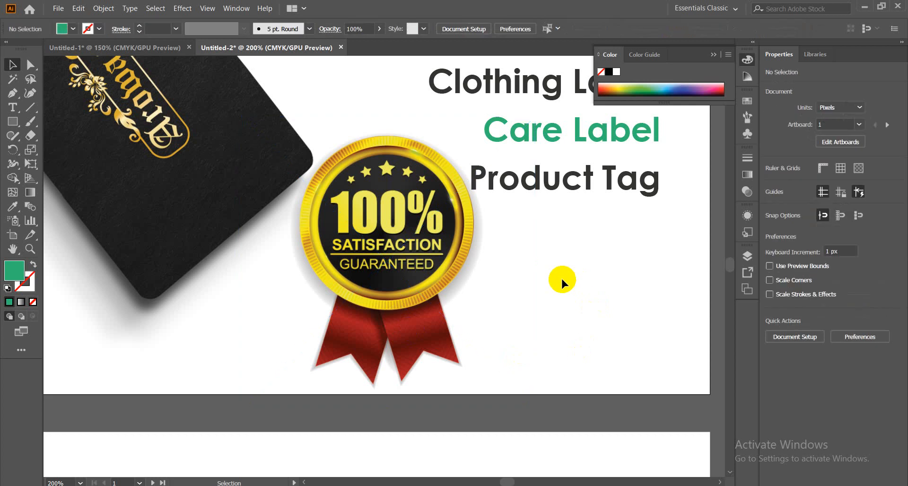
pyautogui.hotkey('ctrl', '-')
pyautogui.hotkey('ctrl', '-')
pyautogui.hotkey('ctrl', '-')
pyautogui.hotkey('ctrl', '-')
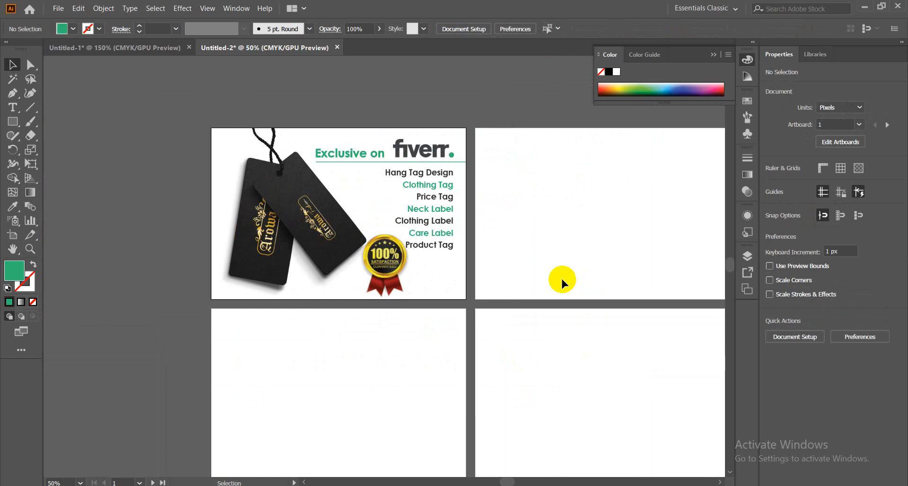
# - Try the satisfaction badge between the tags and the upper half of the service list, at about X 345, Y 161 px
pyautogui.doubleClick(350, 284)
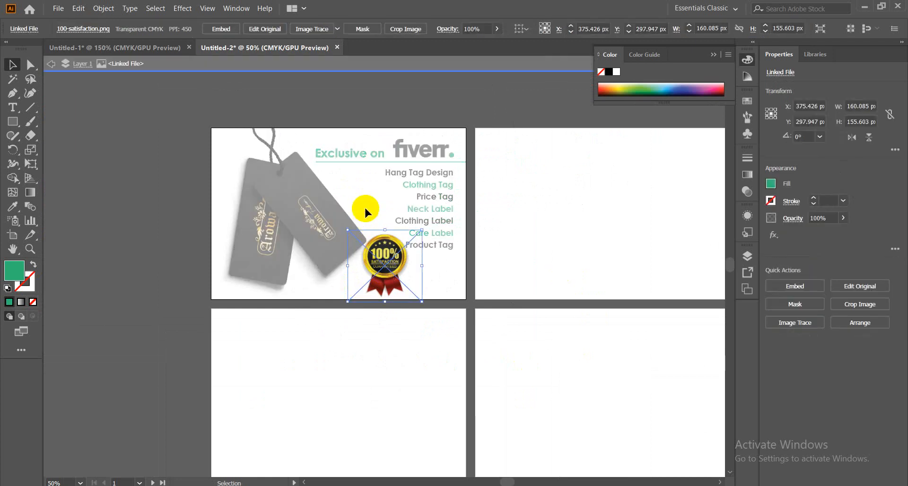
pyautogui.doubleClick(237, 357)
pyautogui.click(386, 270)
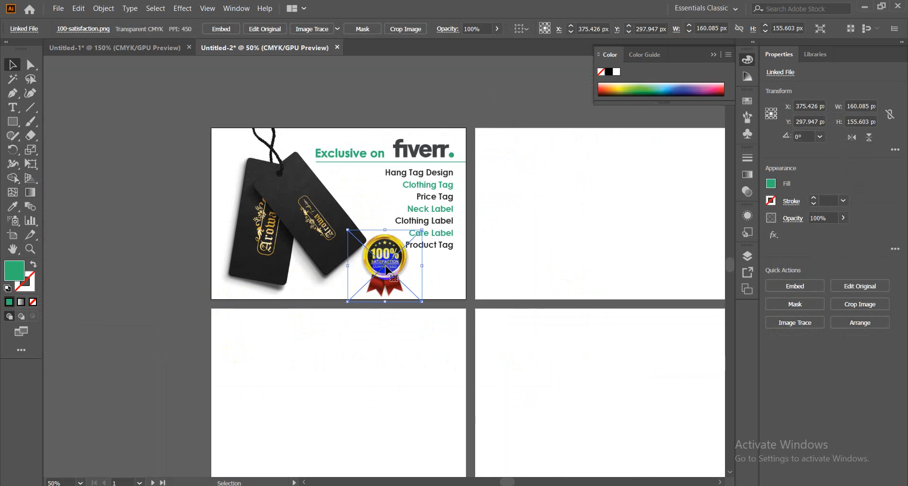
pyautogui.moveTo(386, 269); pyautogui.dragTo(373, 200)
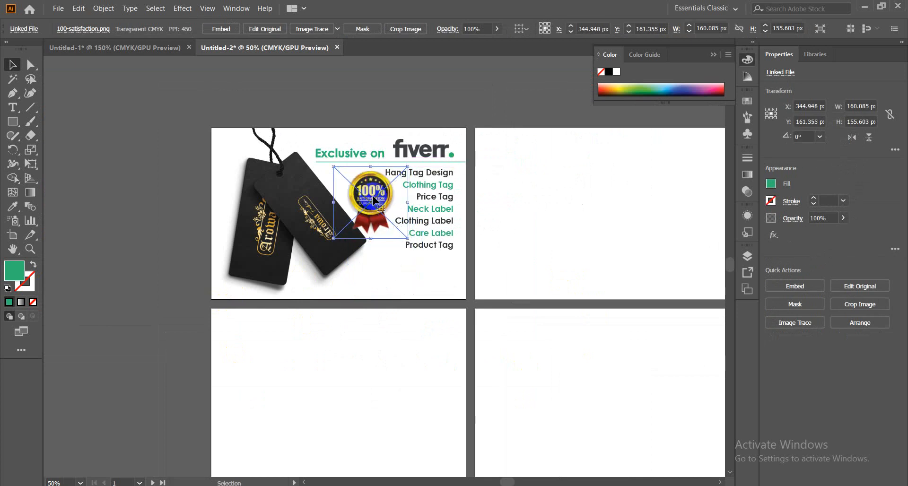
pyautogui.click(142, 276)
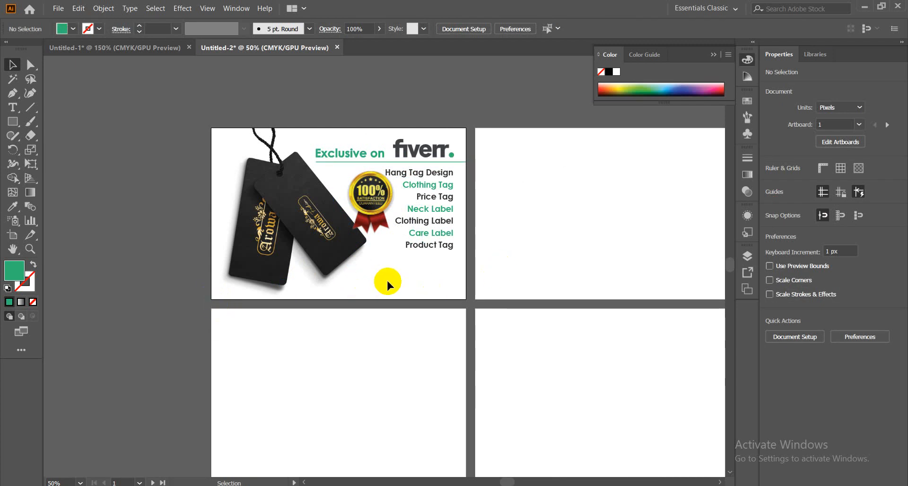
# - Try other badge positions around the service list, ending beside its last line at about X 379, Y 292 px
pyautogui.moveTo(370, 195); pyautogui.dragTo(430, 282)
pyautogui.moveTo(431, 279); pyautogui.dragTo(379, 208)
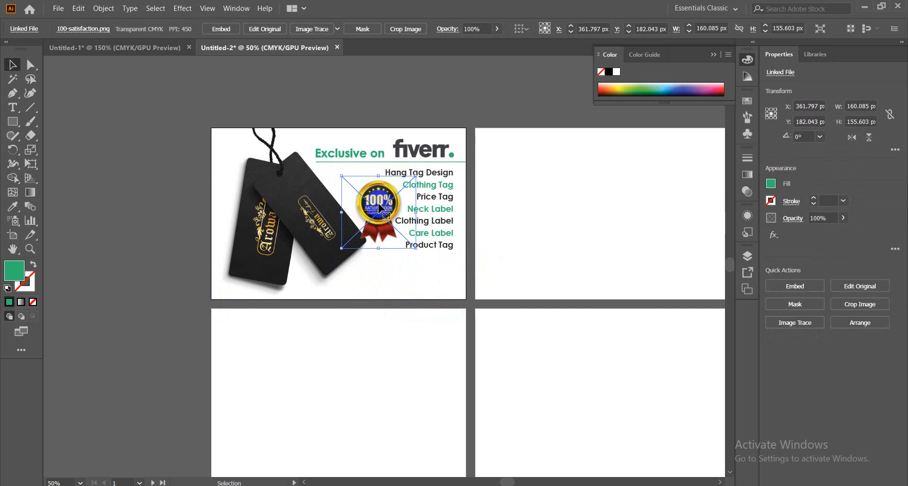
pyautogui.moveTo(379, 206); pyautogui.dragTo(387, 260)
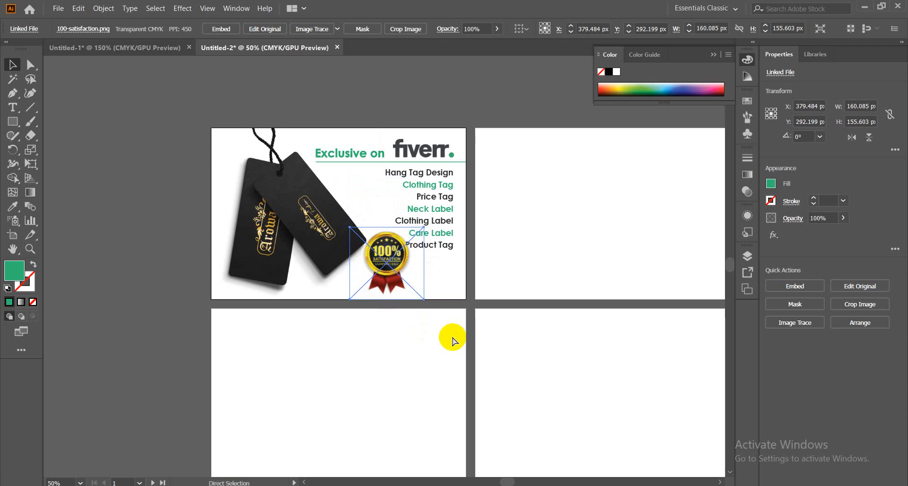
# - Shrink the badge proportionally to about 93 x 90 px, place it directly below the Product Tag line, and deselect it
pyautogui.hotkey('ctrl', '=')
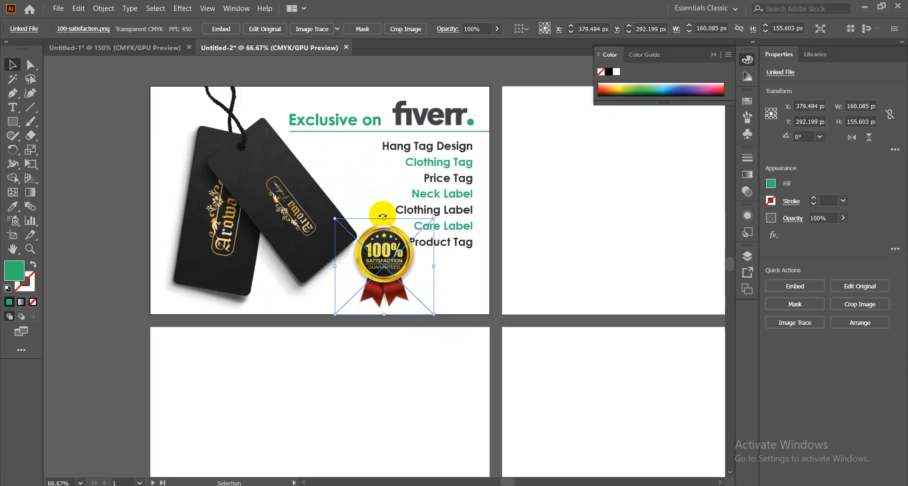
pyautogui.moveTo(384, 219); pyautogui.dragTo(437, 270)
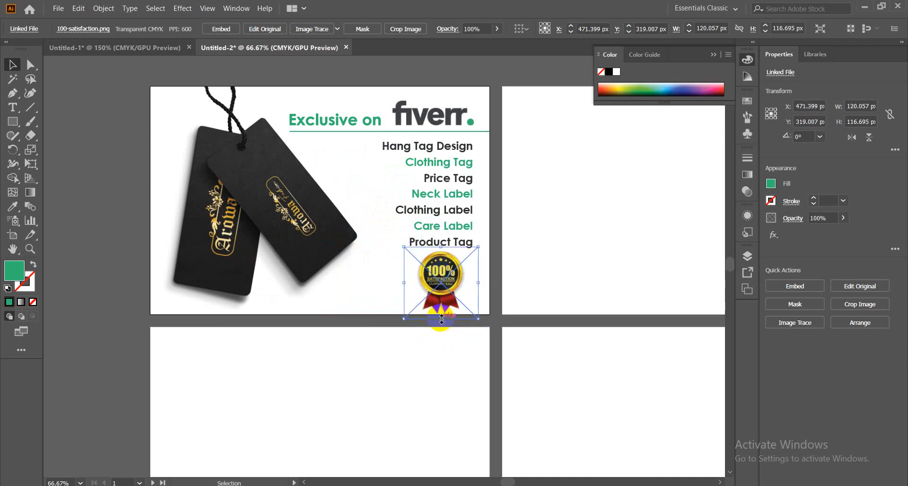
pyautogui.moveTo(441, 320); pyautogui.dragTo(439, 312)
pyautogui.moveTo(445, 281)
pyautogui.mouseDown()
pyautogui.moveTo(451, 278)
pyautogui.moveTo(443, 277)
pyautogui.mouseUp()
pyautogui.click(445, 335)
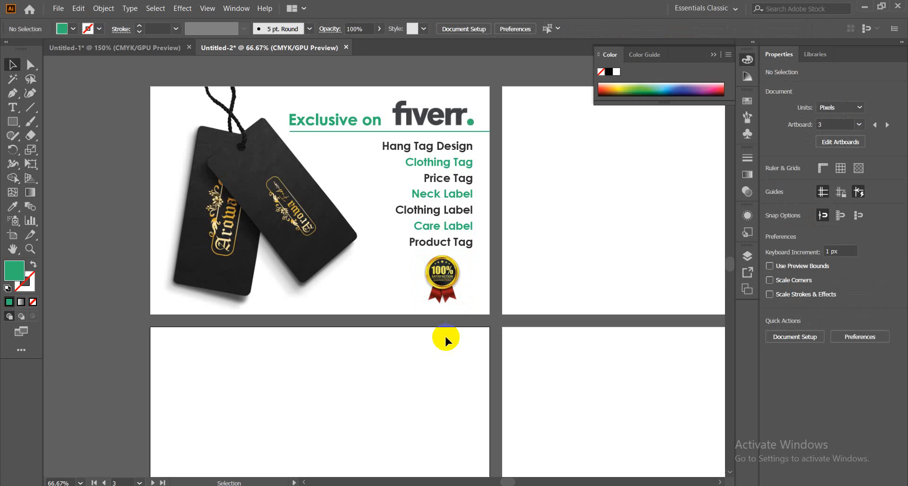
pyautogui.click(444, 283)
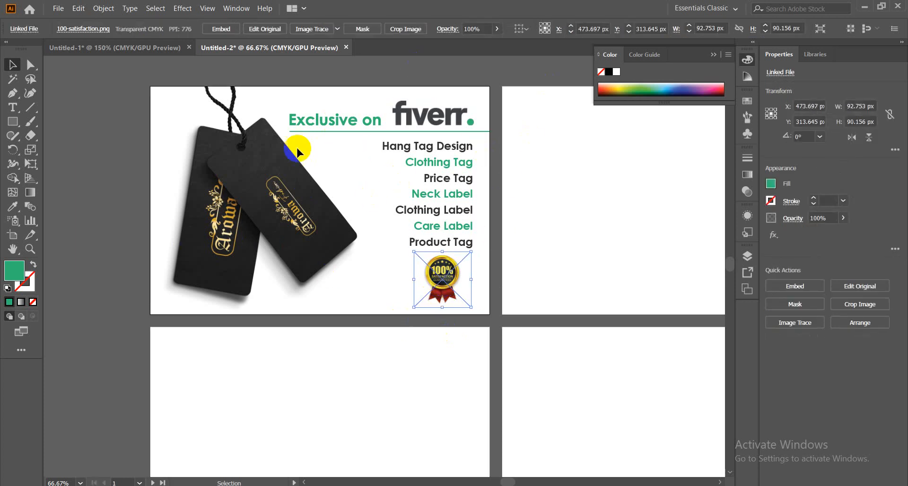
pyautogui.click(362, 298)
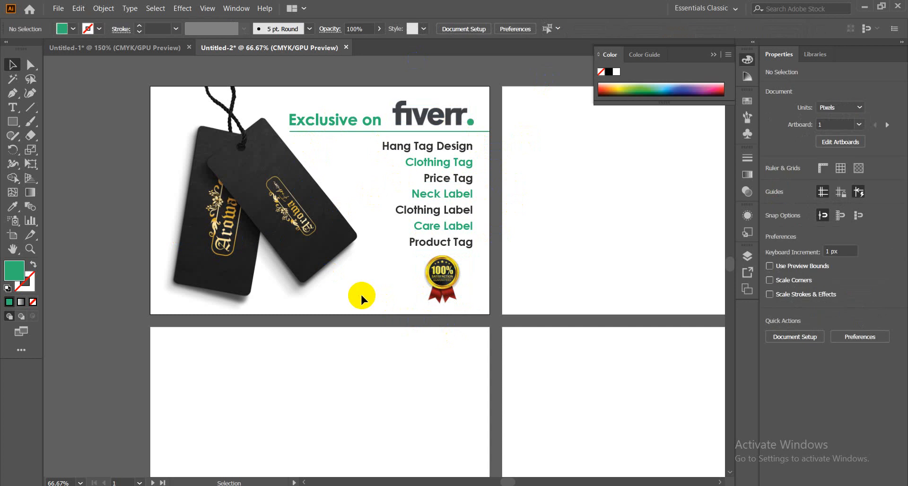
# - Switch to Chrome and review the image and title on the open Fiverr clothing hang tag gig page
pyautogui.moveTo(246, 485)
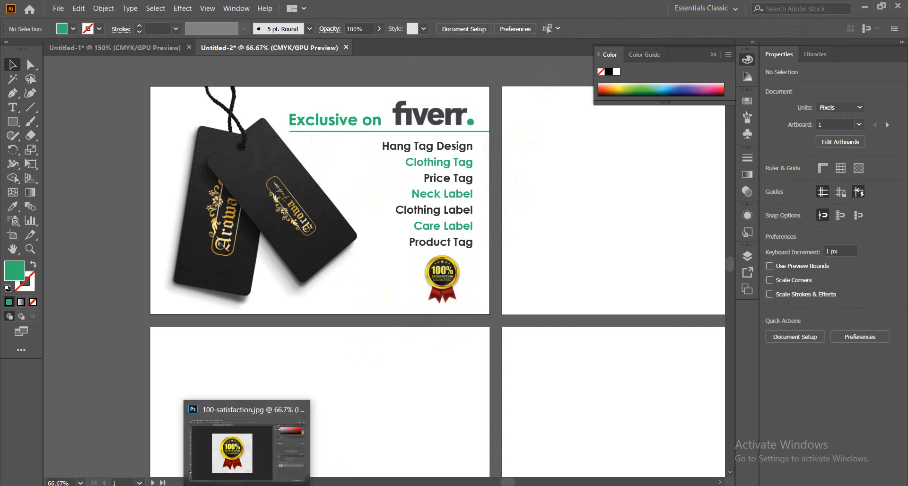
pyautogui.moveTo(159, 485)
pyautogui.click(117, 469)
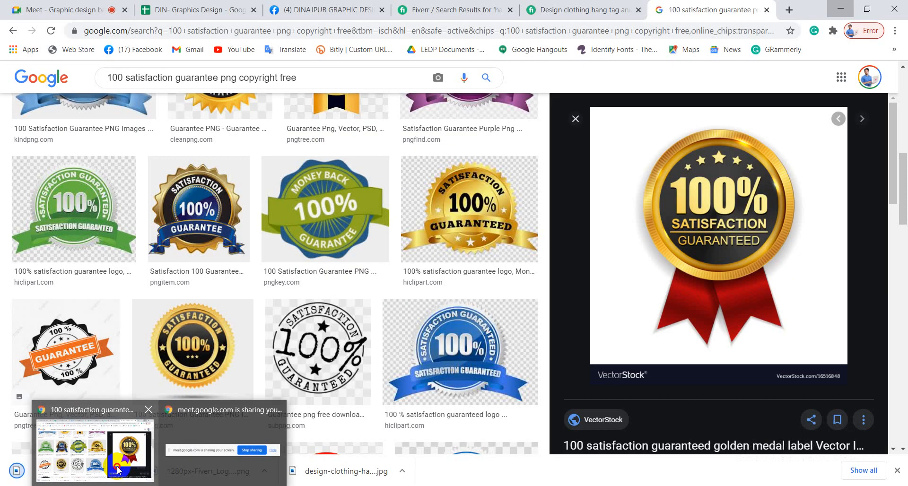
pyautogui.click(574, 12)
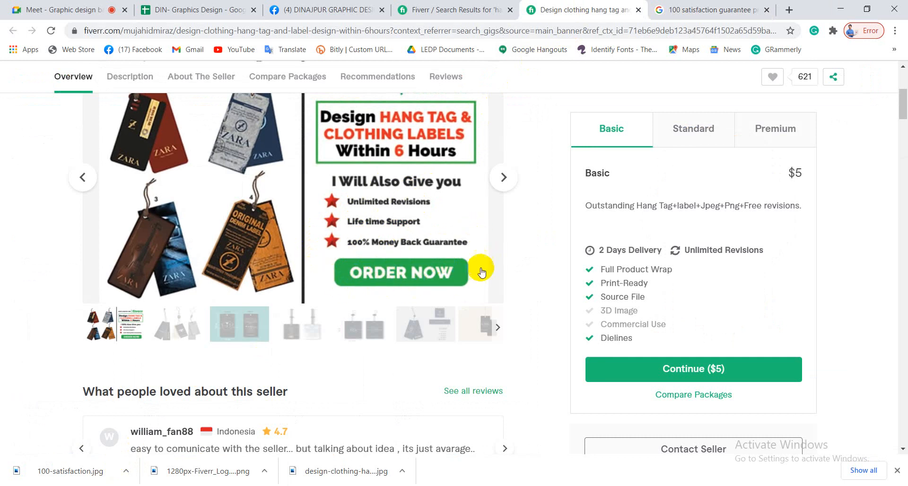
pyautogui.scroll(5, 292, 273)
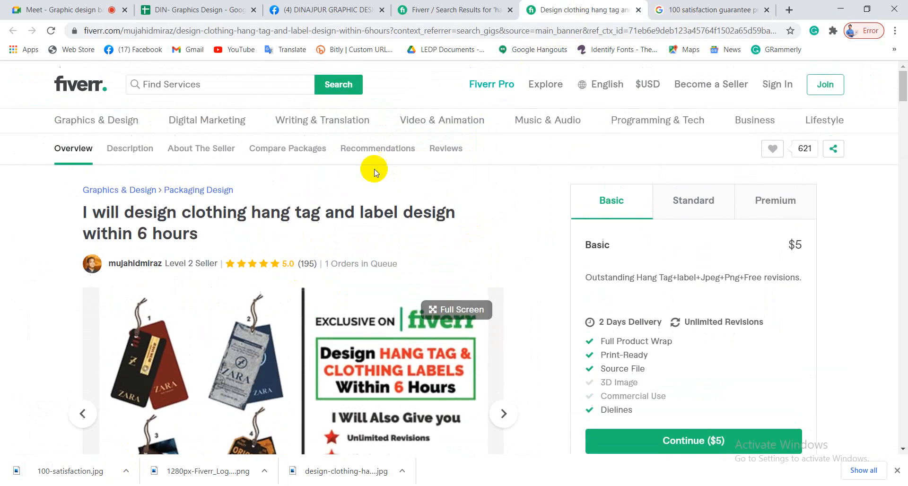
# - Compare the gig thumbnails throughout the first page of Fiverr's hang tag search results and return to Illustrator
pyautogui.click(457, 9)
pyautogui.scroll(-7, 320, 312)
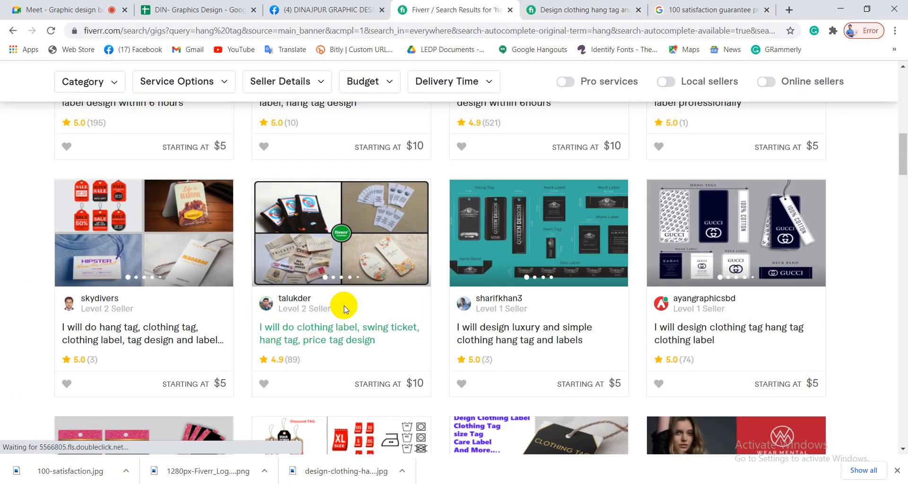
pyautogui.scroll(6, 344, 309)
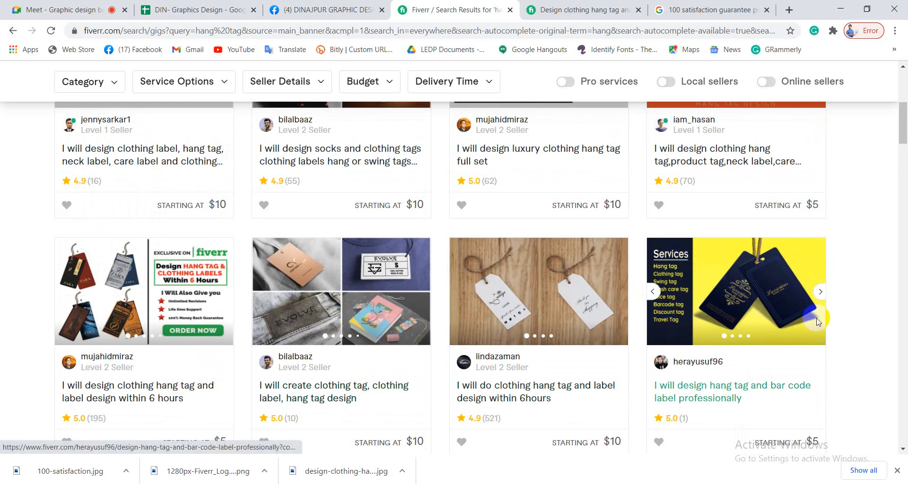
pyautogui.scroll(6, 261, 338)
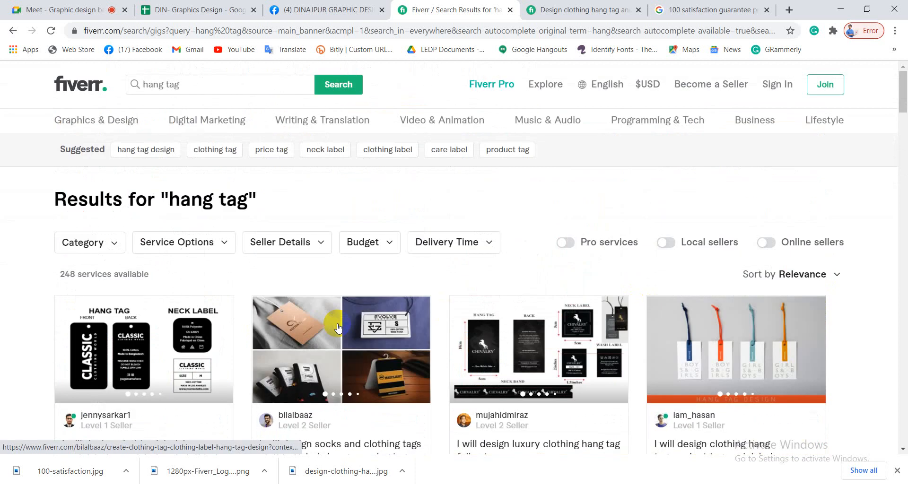
pyautogui.scroll(-10, 338, 327)
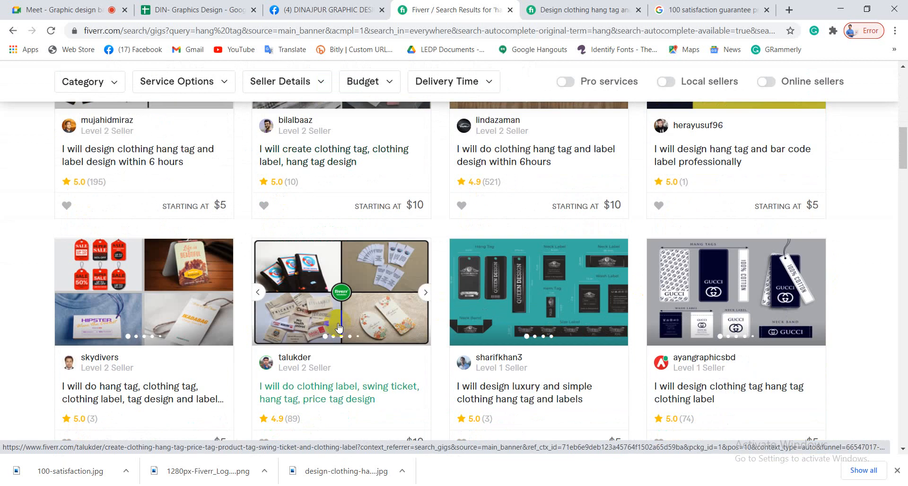
pyautogui.scroll(-1, 338, 328)
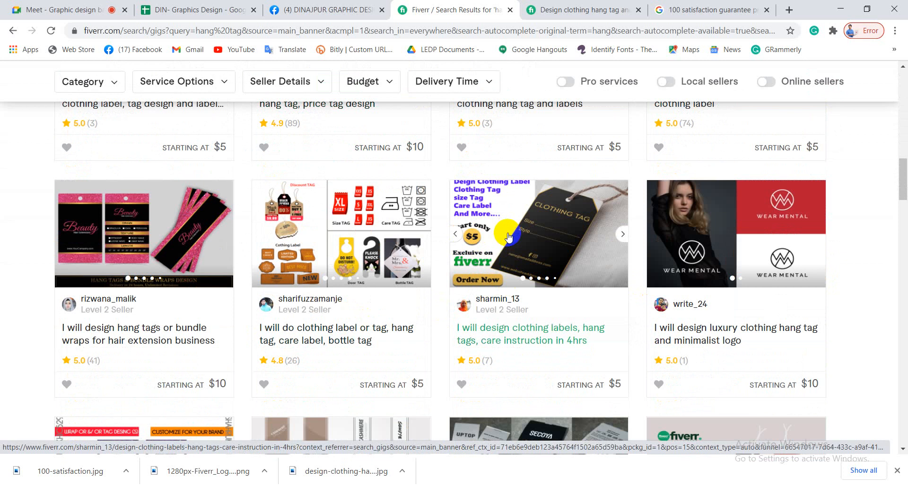
pyautogui.scroll(-6, 251, 340)
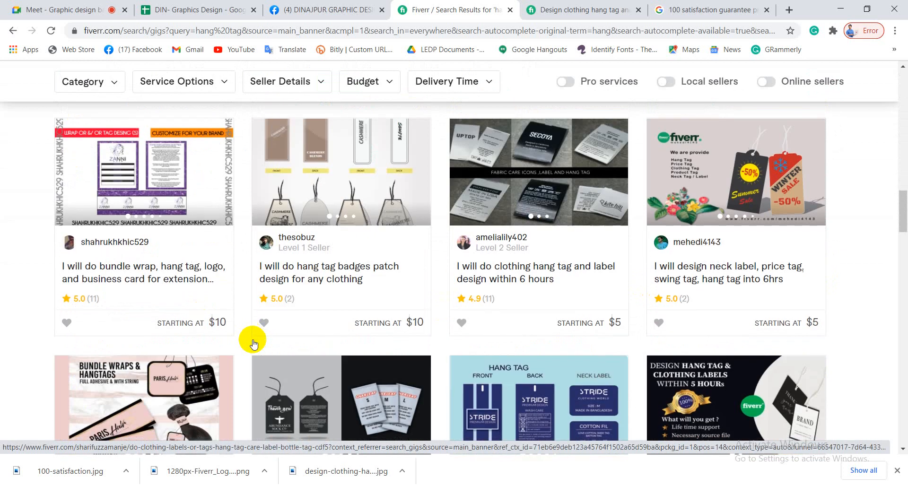
pyautogui.scroll(-5, 253, 343)
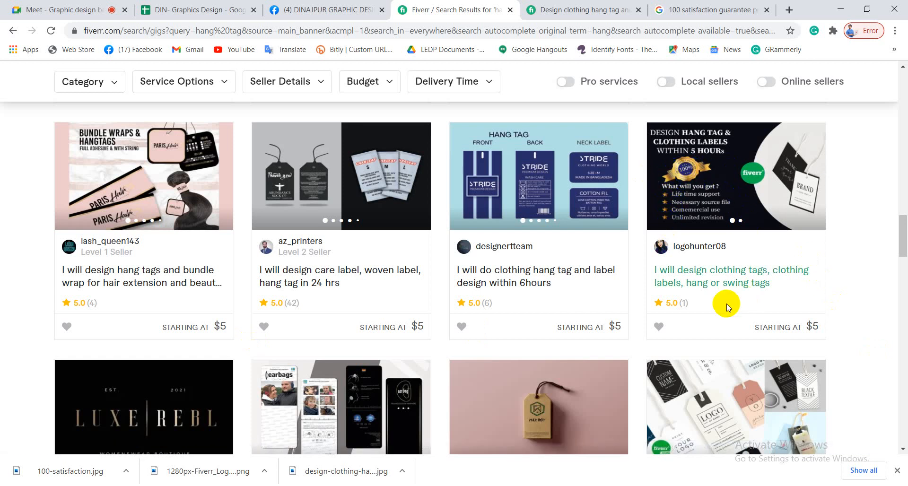
pyautogui.scroll(-6, 727, 306)
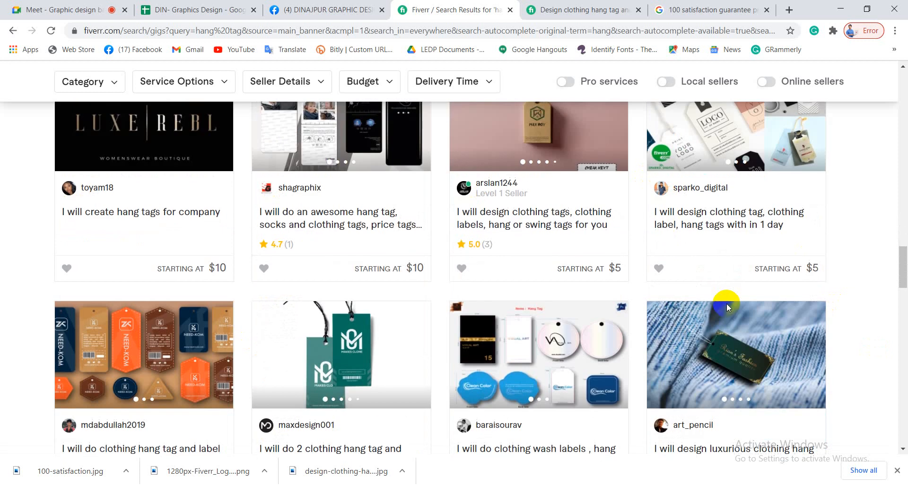
pyautogui.scroll(-4, 728, 306)
pyautogui.scroll(-5, 727, 307)
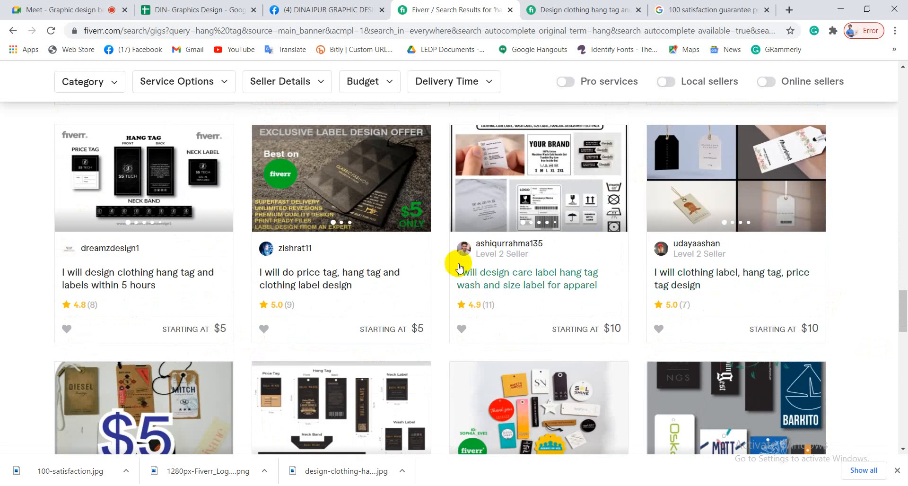
pyautogui.scroll(-6, 326, 383)
pyautogui.scroll(4, 339, 366)
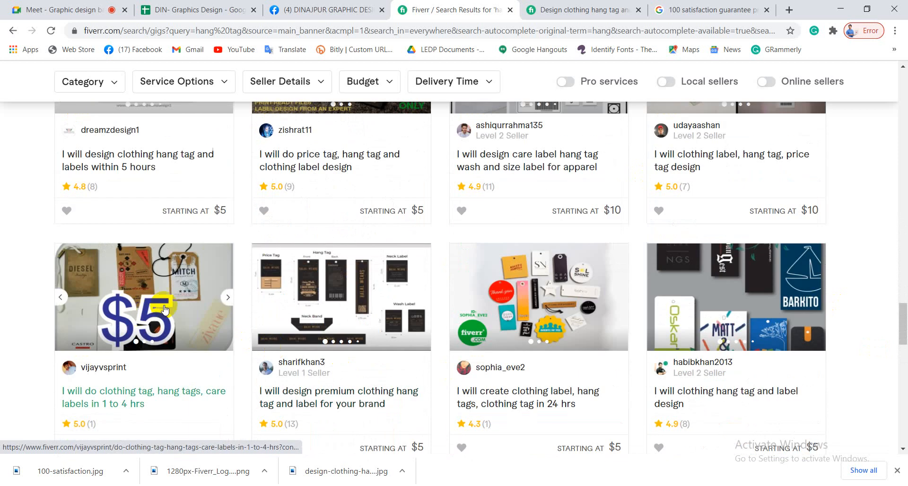
pyautogui.scroll(-5, 146, 325)
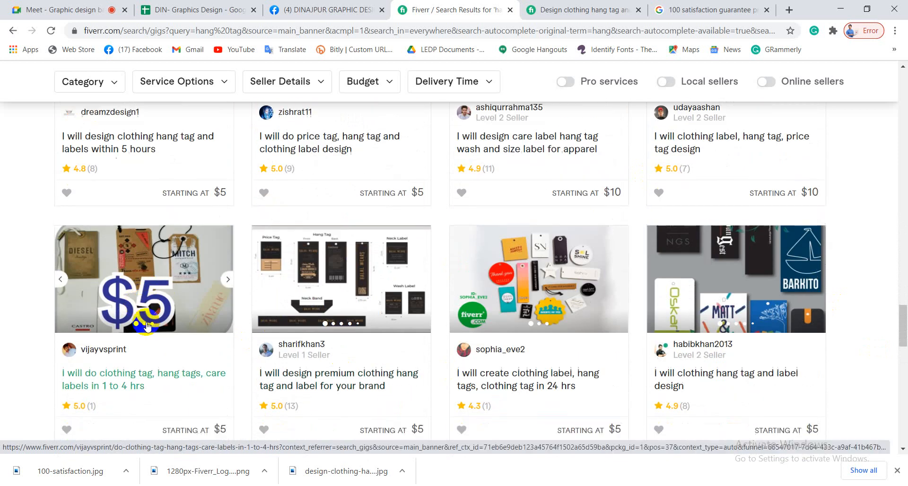
pyautogui.scroll(-5, 419, 378)
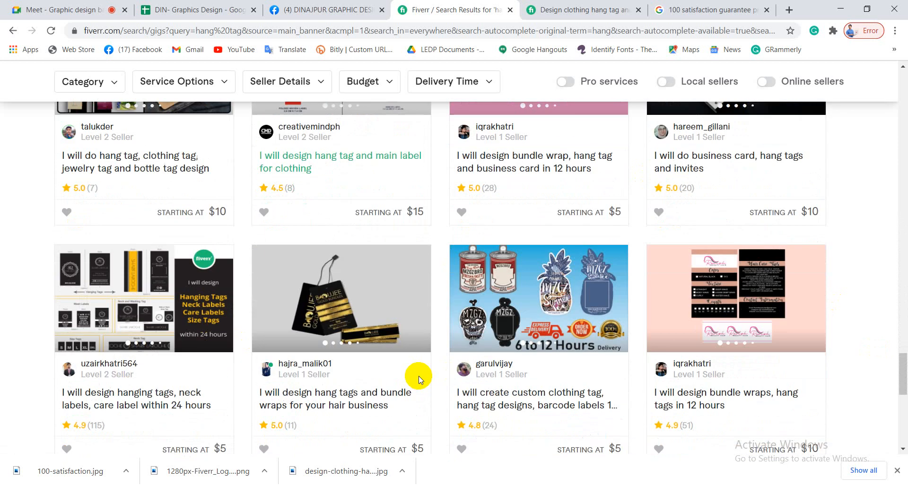
pyautogui.scroll(-4, 419, 378)
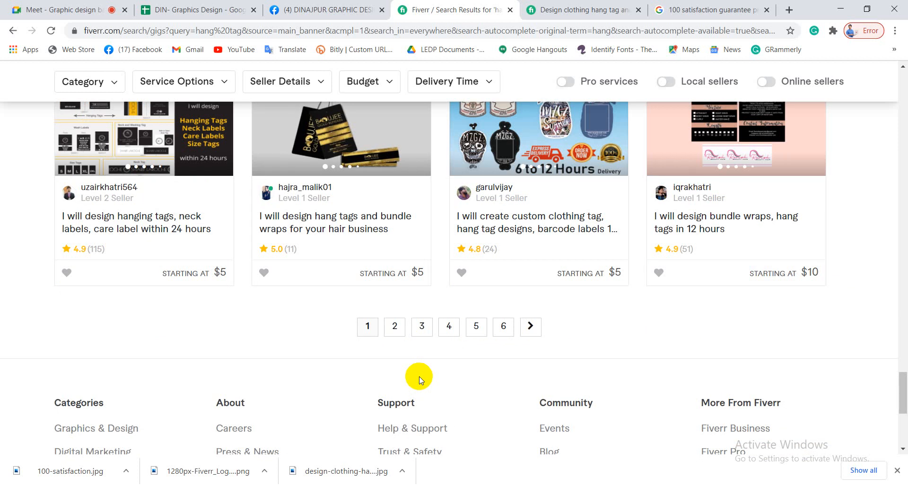
pyautogui.scroll(15, 417, 379)
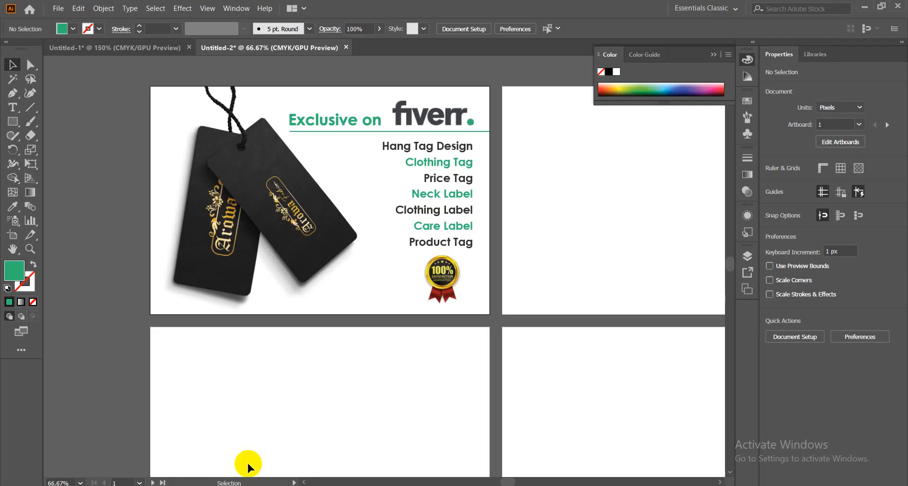
pyautogui.moveTo(243, 462); pyautogui.dragTo(445, 275)
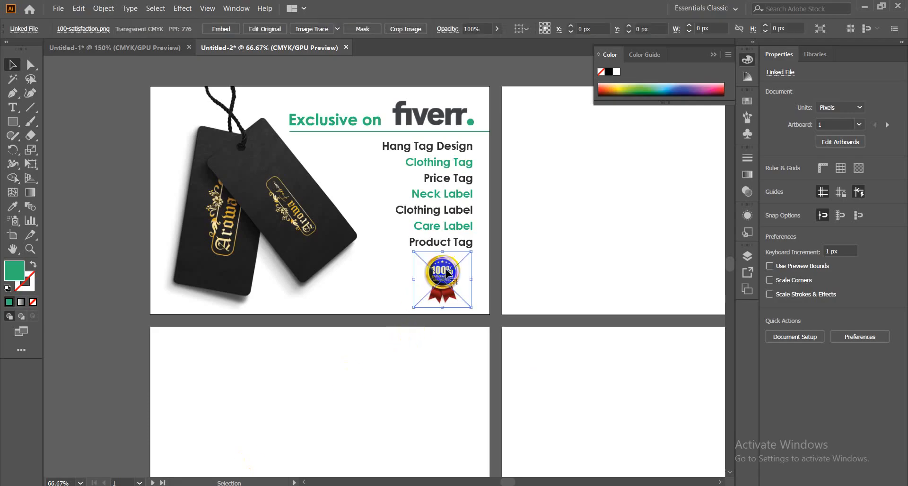
pyautogui.click(428, 282)
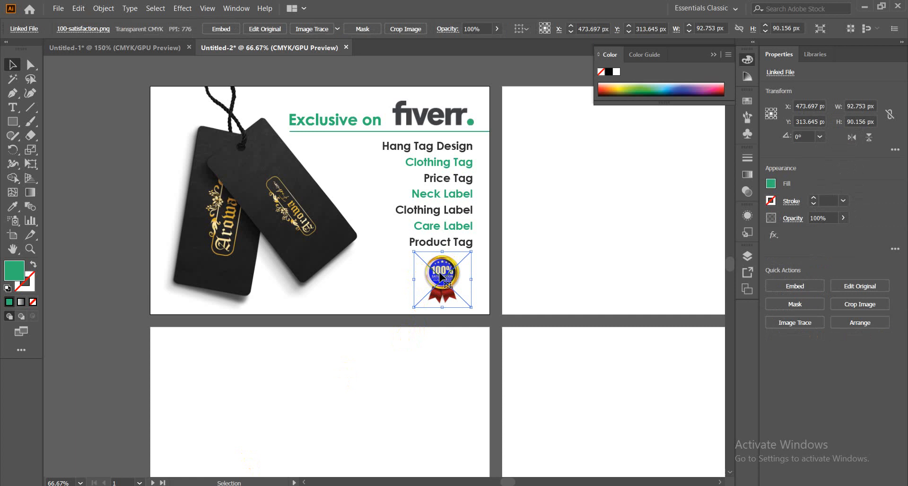
pyautogui.click(361, 282)
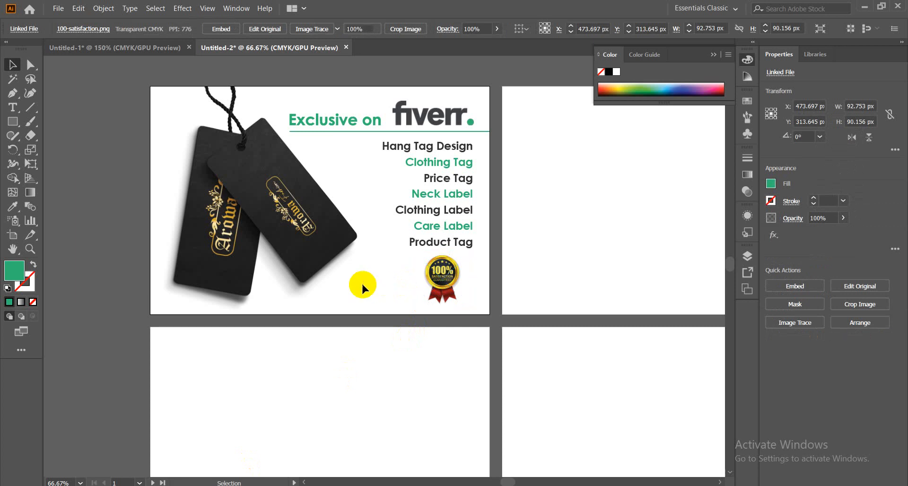
pyautogui.click(352, 126)
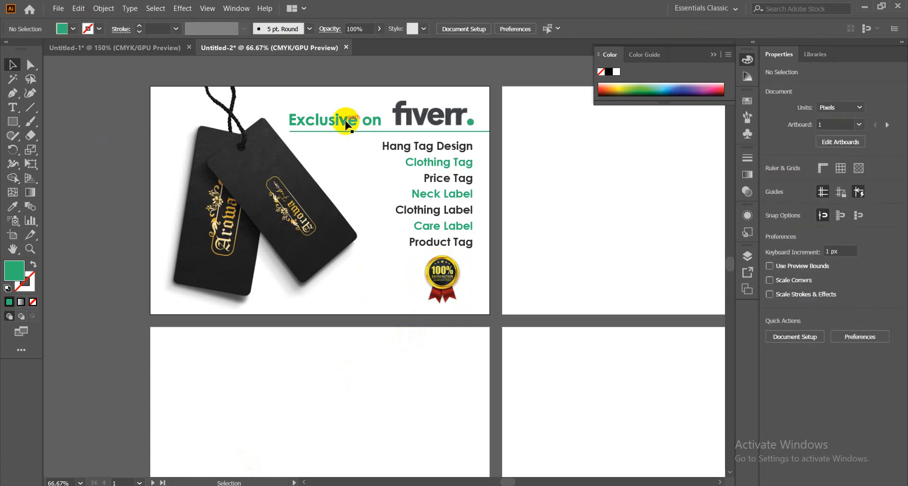
pyautogui.click(422, 147)
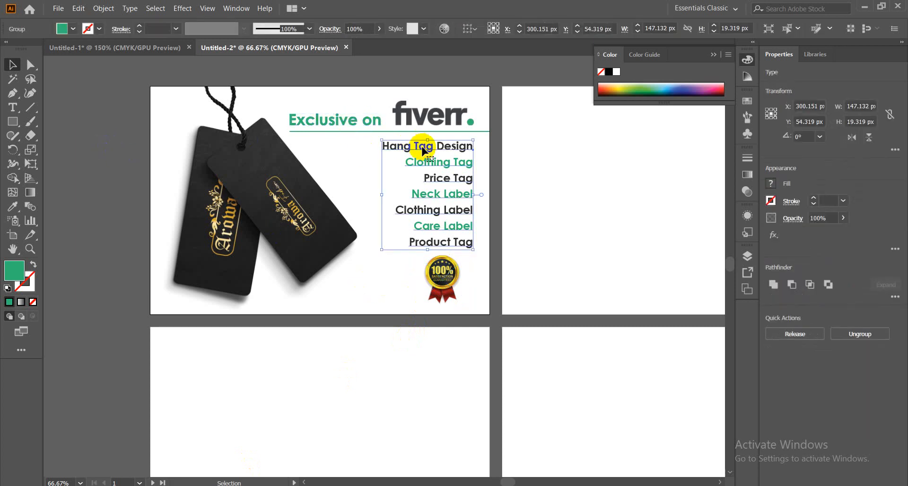
# - Add the text "Only $5" in black Century Gothic Bold at 18 pt on the empty artboard below the gig design
pyautogui.click(347, 262)
pyautogui.click(13, 107)
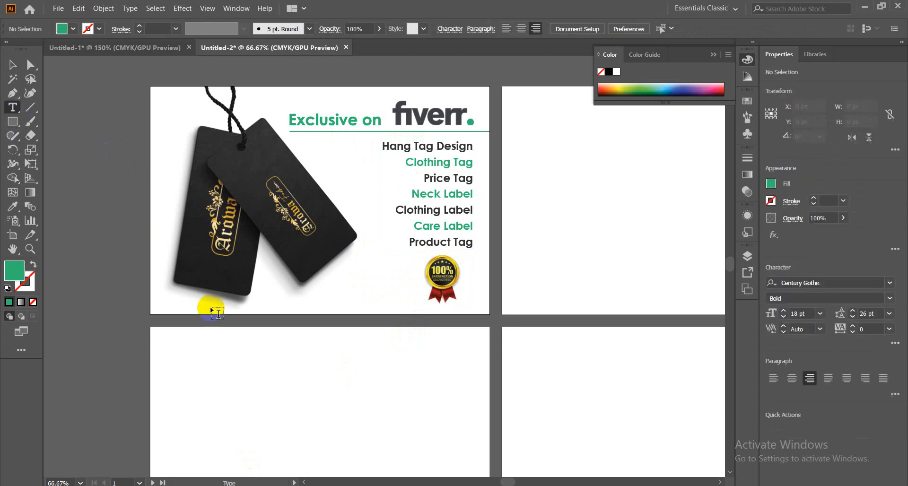
pyautogui.click(254, 382)
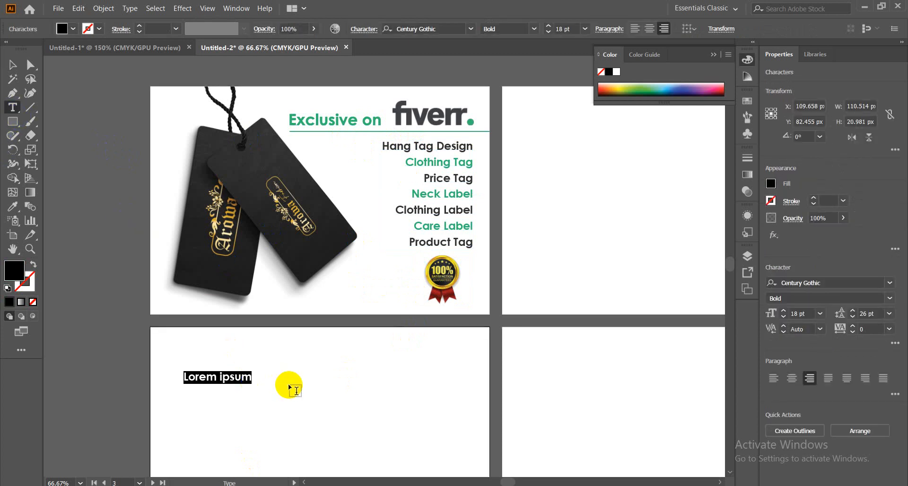
pyautogui.write('o')
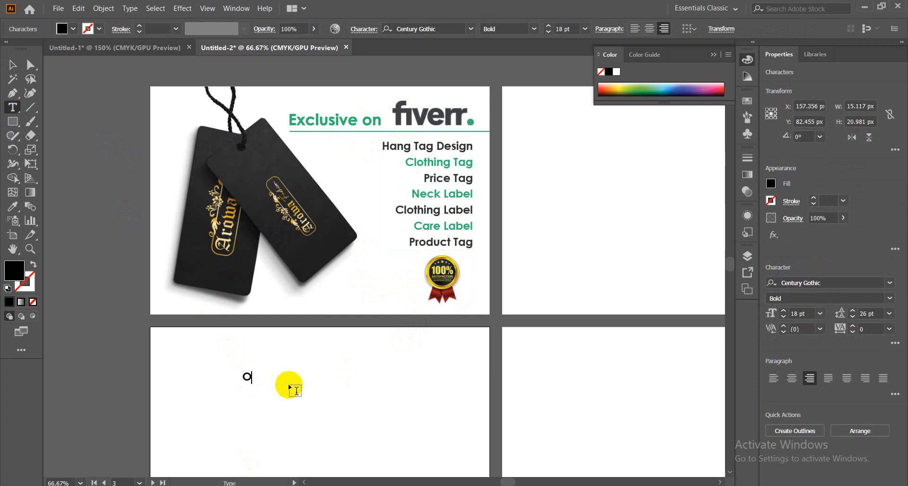
pyautogui.write('nly')
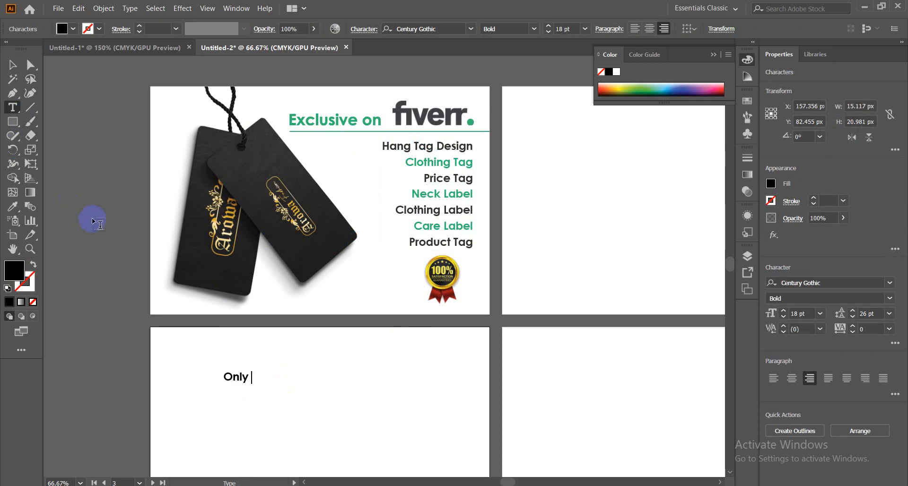
pyautogui.write(' 5')
pyautogui.write('$')
pyautogui.press('BackSpace')
pyautogui.press('BackSpace')
pyautogui.write('$5')
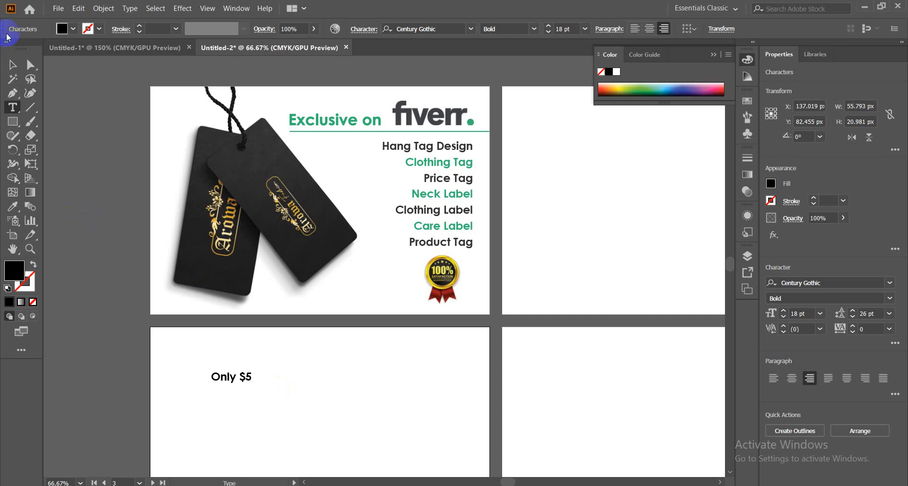
# - Move the Only $5 text beside the badge, enlarge it to about 32 pt, and colour it with the ribbon's sampled red
pyautogui.click(13, 71)
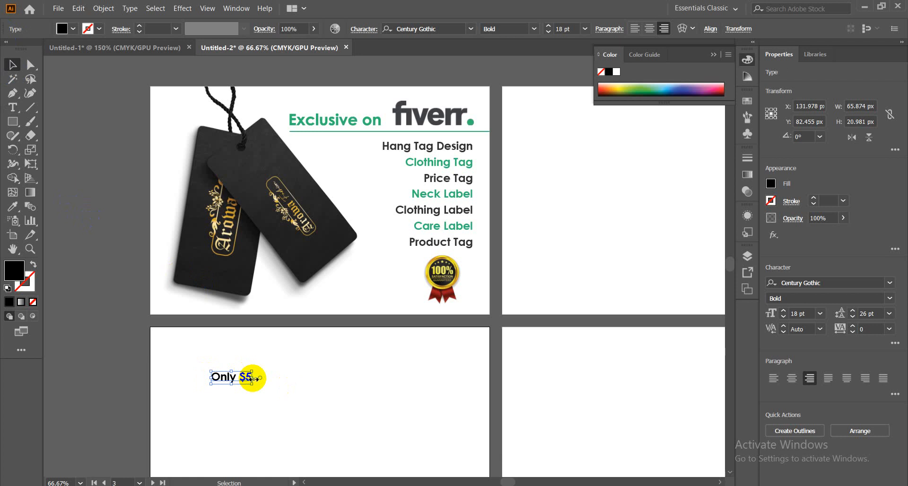
pyautogui.moveTo(258, 379); pyautogui.dragTo(366, 275)
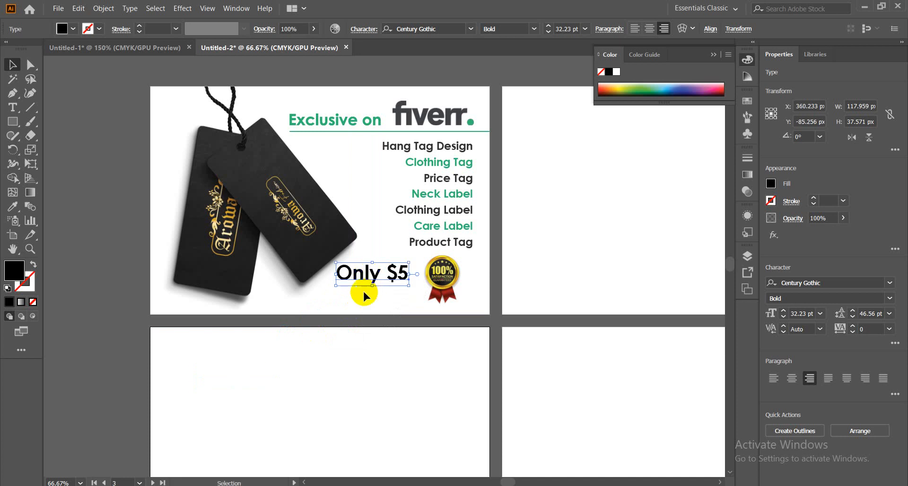
pyautogui.click(12, 206)
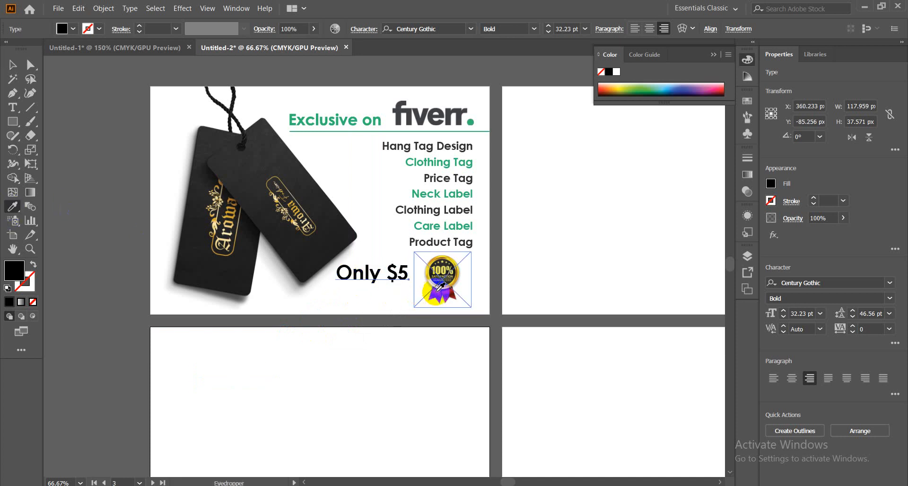
pyautogui.click(438, 295)
pyautogui.click(12, 65)
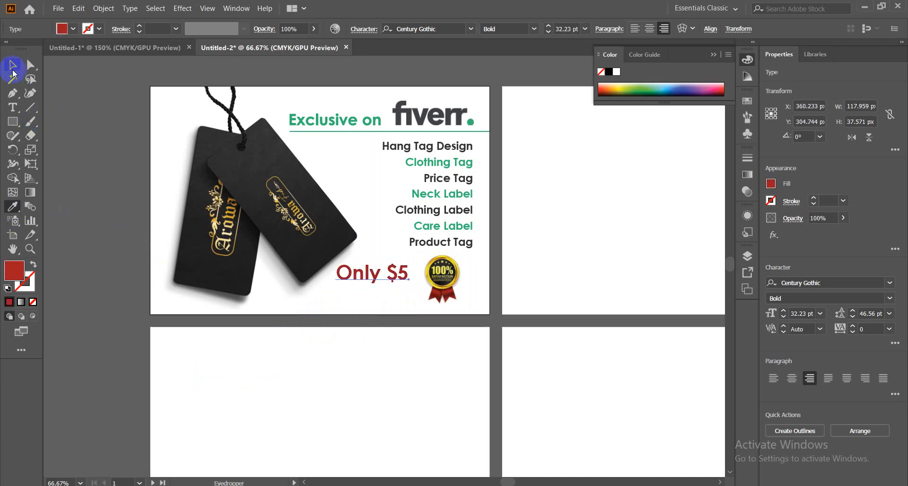
pyautogui.click(69, 134)
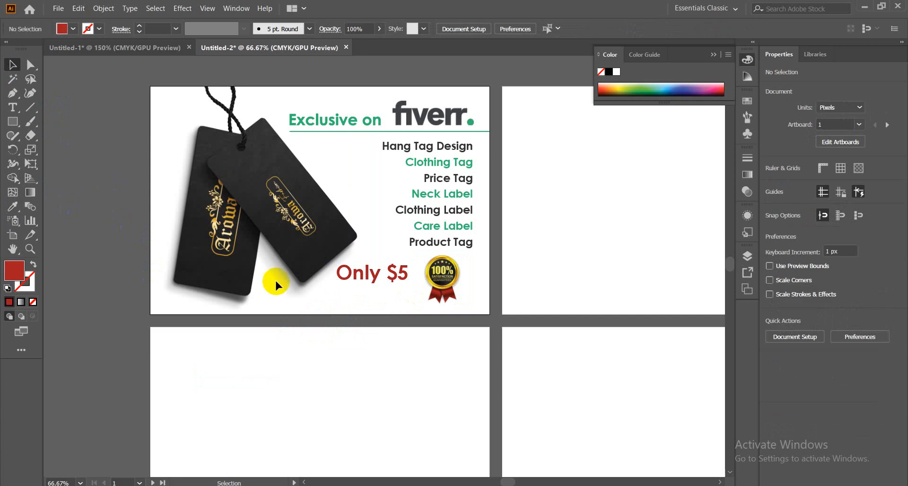
# - Try the Agency FB font in Bold on the Only $5 price text
pyautogui.click(390, 279)
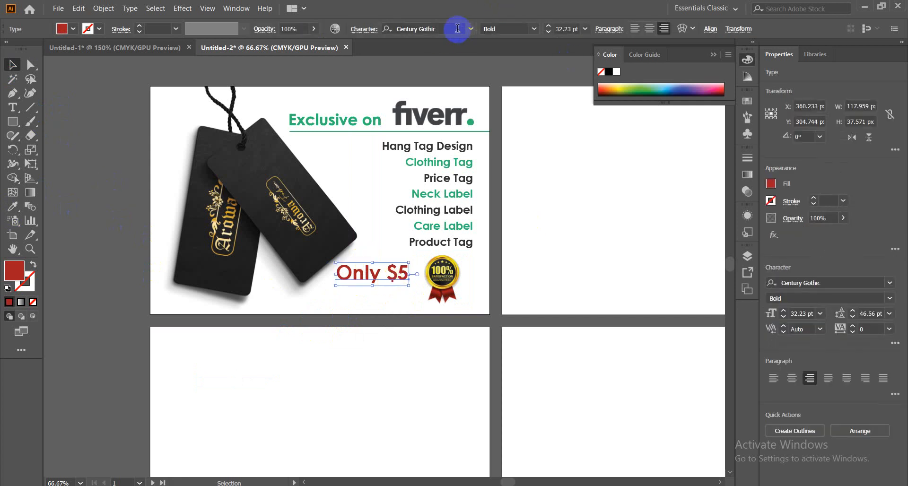
pyautogui.click(472, 29)
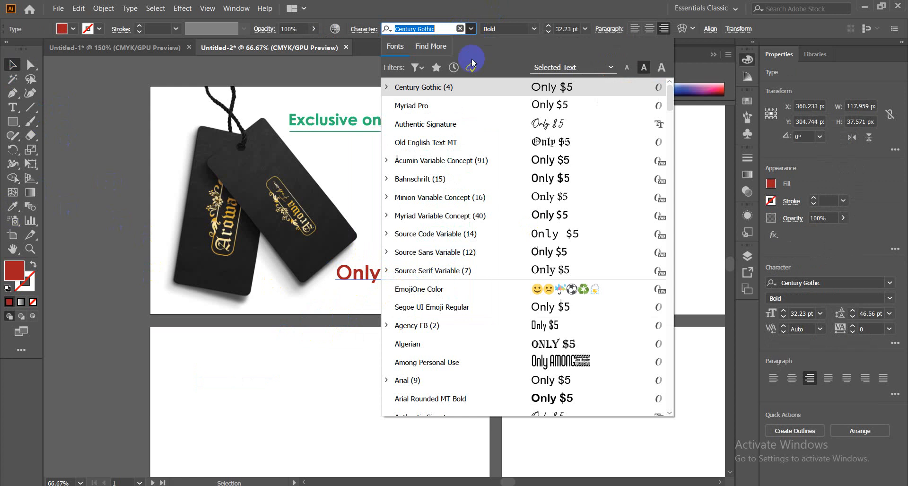
pyautogui.click(553, 324)
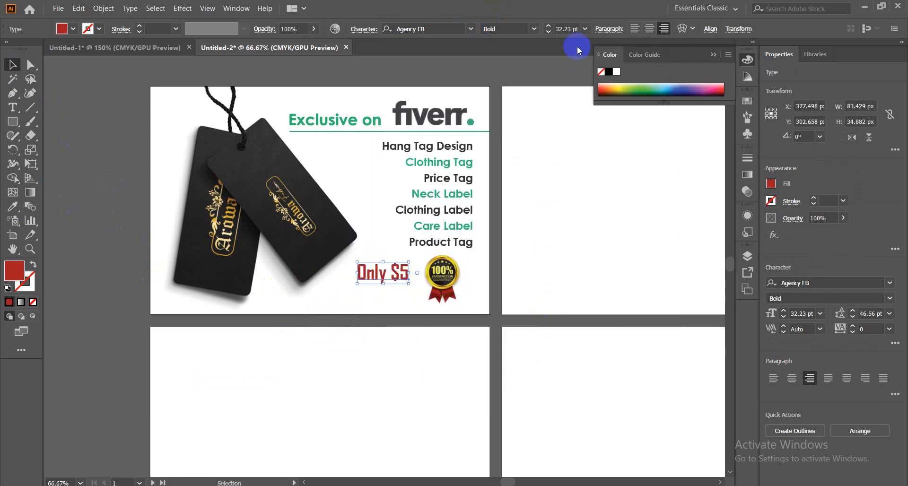
# - Browse the font previews, set the price text to Dolce Vita Heavy Bold, and deselect it
pyautogui.click(460, 29)
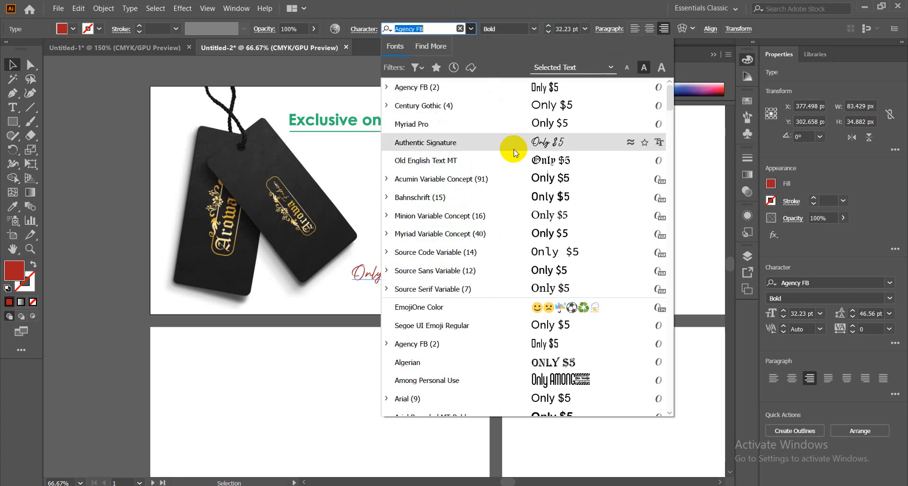
pyautogui.scroll(-2, 532, 239)
pyautogui.scroll(-2, 532, 244)
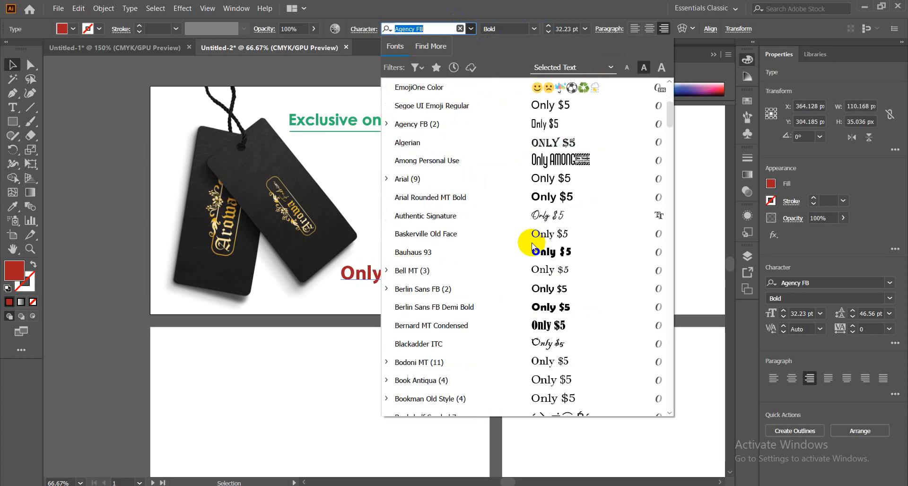
pyautogui.scroll(-2, 520, 284)
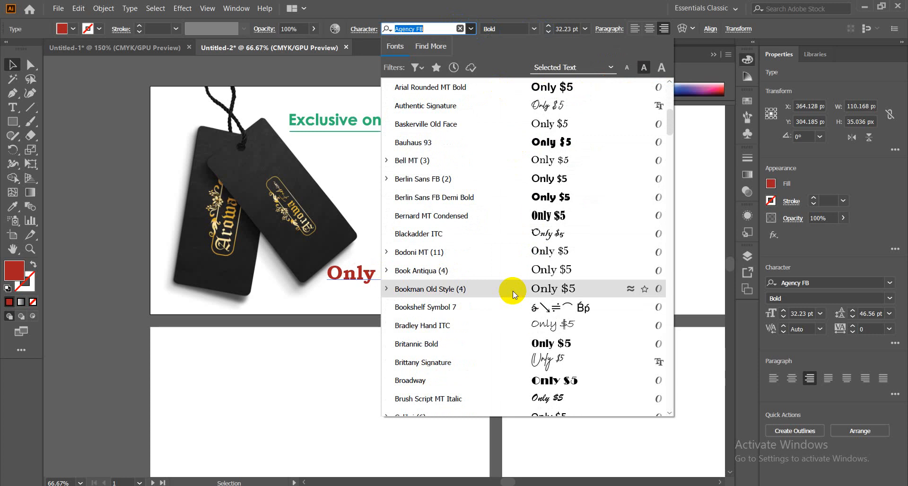
pyautogui.scroll(-3, 512, 291)
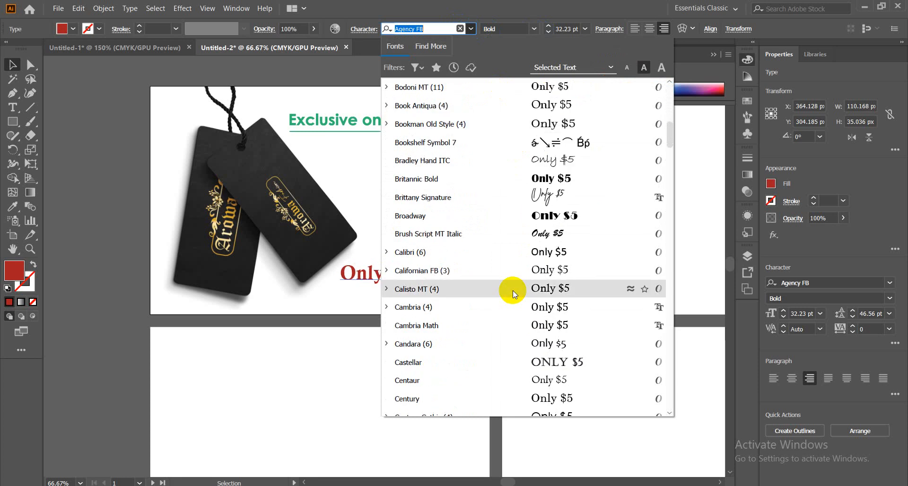
pyautogui.scroll(-3, 512, 291)
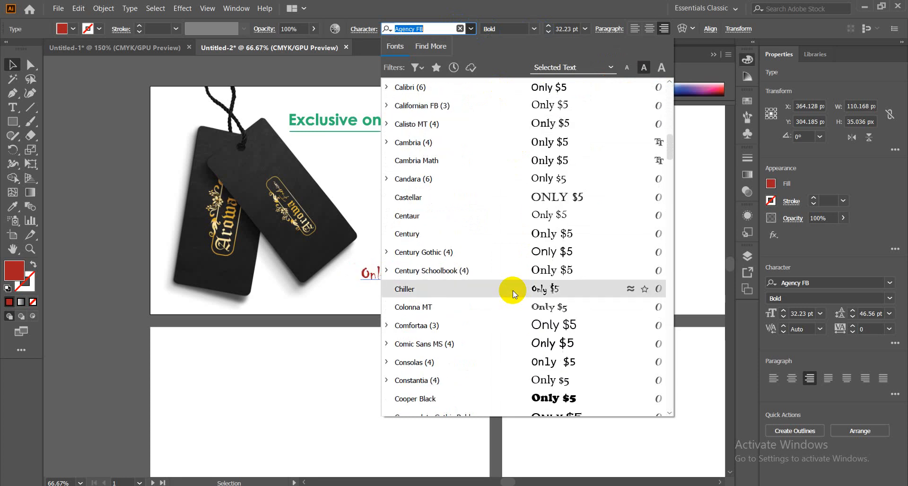
pyautogui.scroll(-1, 513, 290)
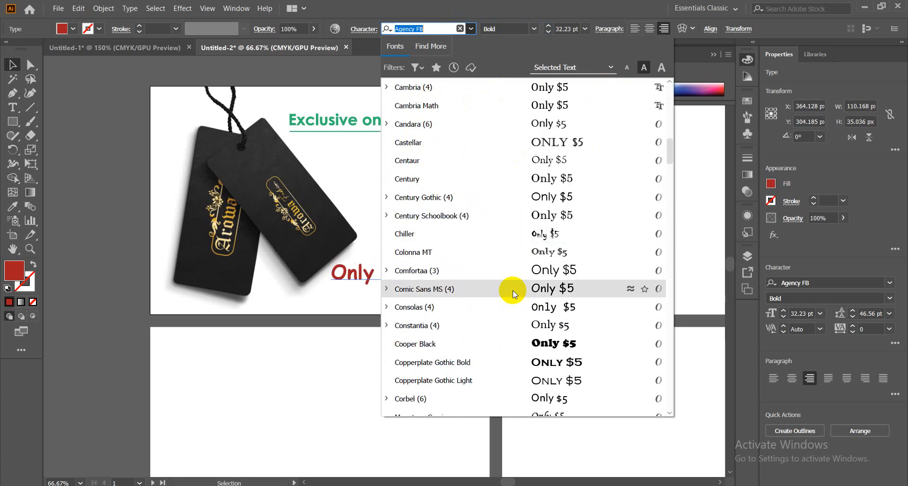
pyautogui.scroll(-3, 513, 291)
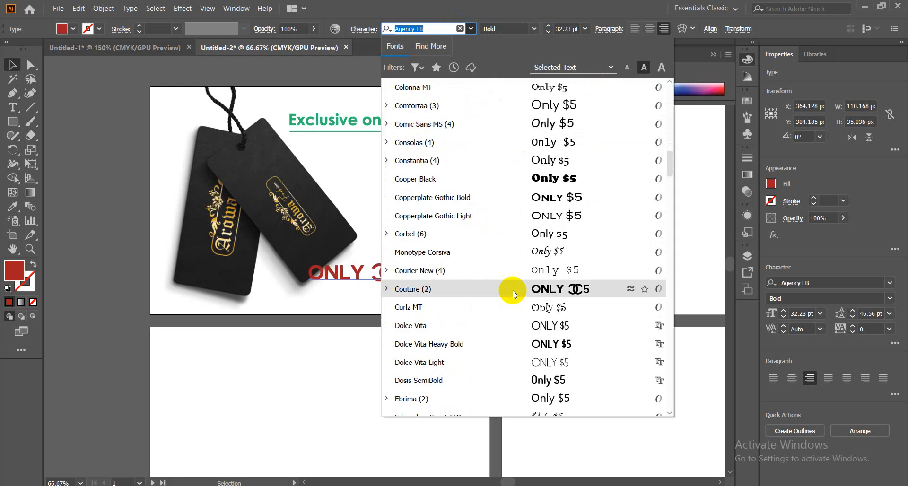
pyautogui.click(557, 342)
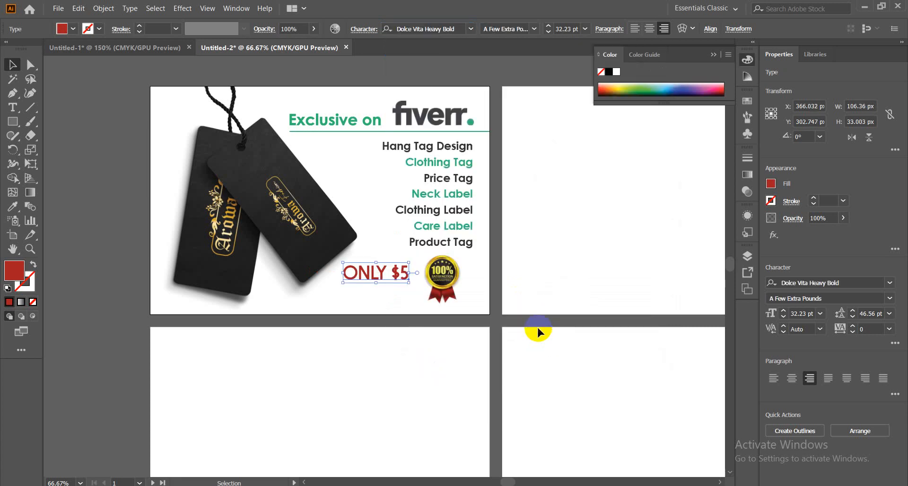
pyautogui.click(103, 263)
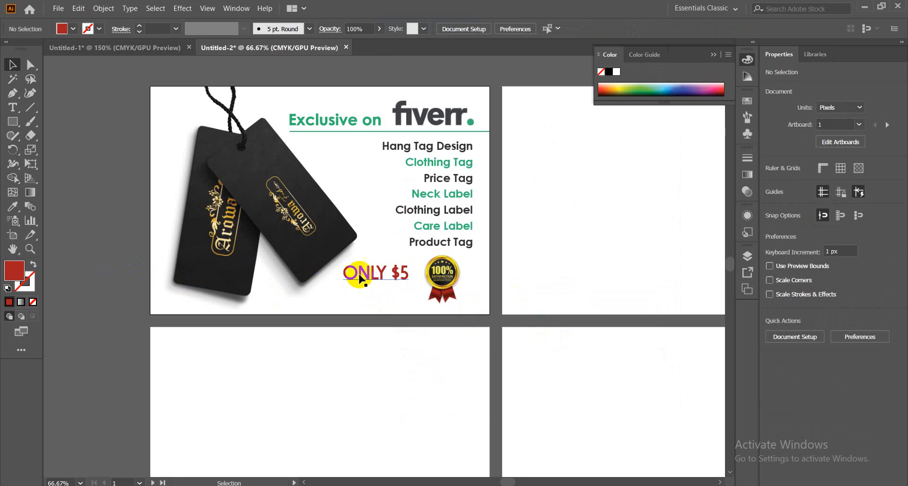
# - Widen the price text proportionally on both sides to about 122 x 38 px, at about 37 pt, and deselect it
pyautogui.click(378, 274)
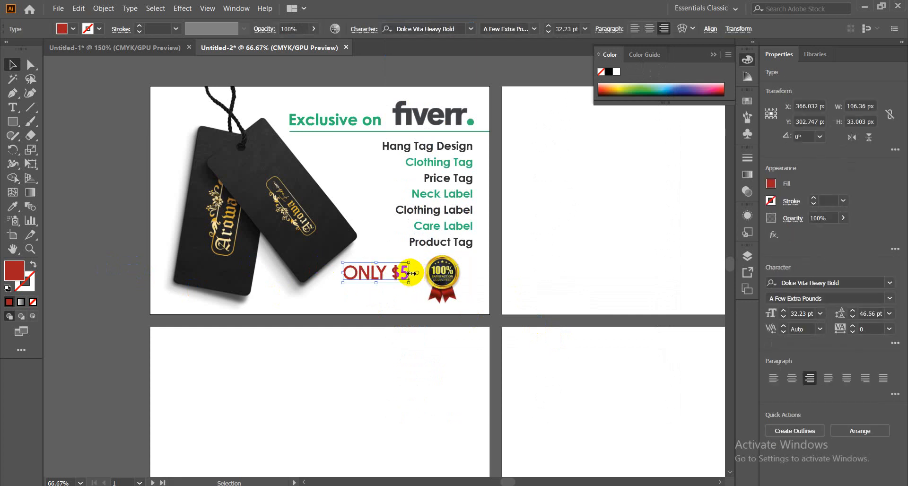
pyautogui.moveTo(410, 273); pyautogui.dragTo(414, 273)
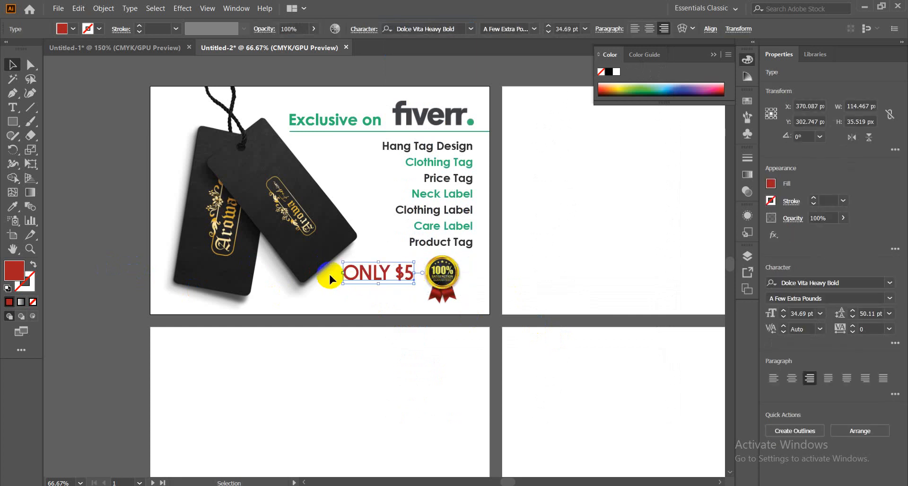
pyautogui.moveTo(342, 275); pyautogui.dragTo(338, 273)
pyautogui.click(107, 276)
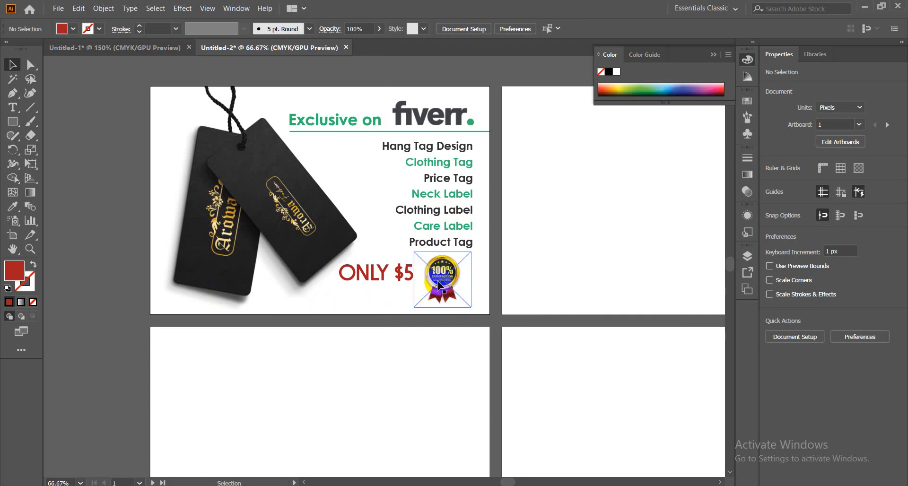
# - Swap the badge and price text, placing the price under the service list at about X 462, Y 298 px, and raise the badge slightly beside it
pyautogui.click(365, 280)
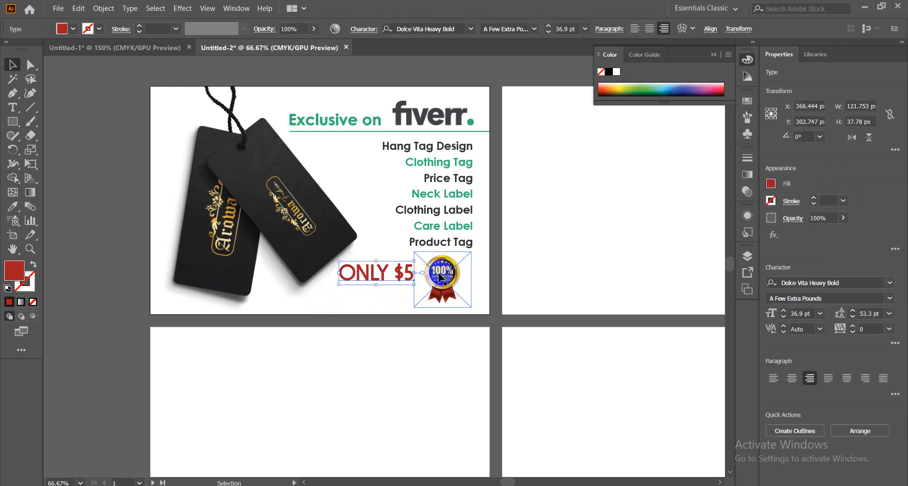
pyautogui.moveTo(438, 276); pyautogui.dragTo(458, 276)
pyautogui.click(417, 276)
pyautogui.click(422, 299)
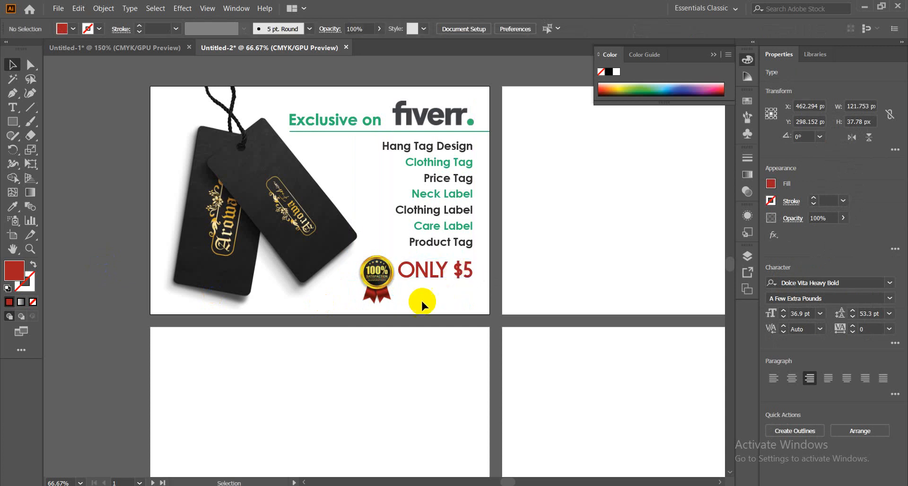
pyautogui.click(382, 286)
pyautogui.moveTo(382, 287); pyautogui.dragTo(382, 284)
pyautogui.click(422, 290)
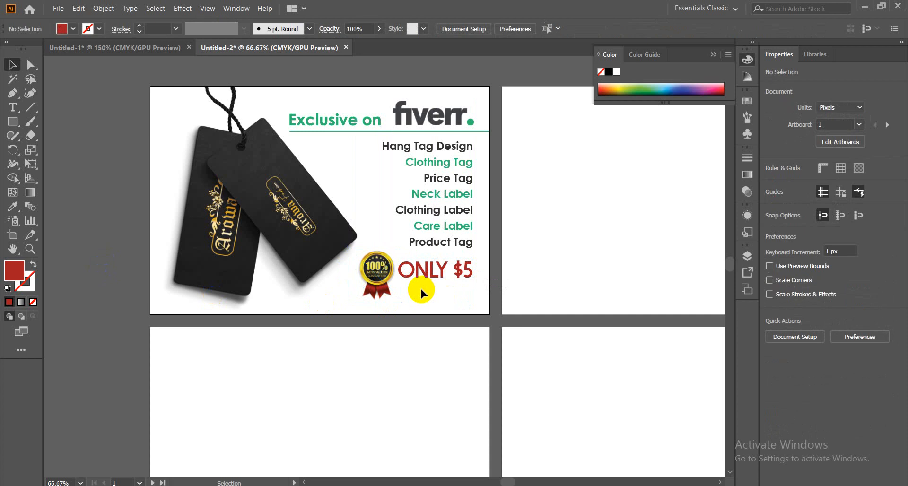
# - Enlarge the 100% satisfaction badge beside the ONLY $5 text to about 107 px wide and 104 px high
pyautogui.click(400, 286)
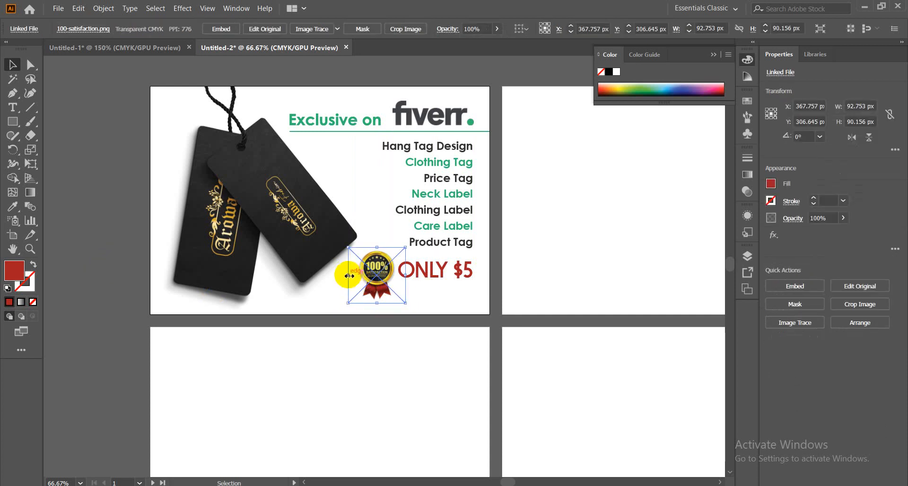
pyautogui.moveTo(349, 276); pyautogui.dragTo(339, 277)
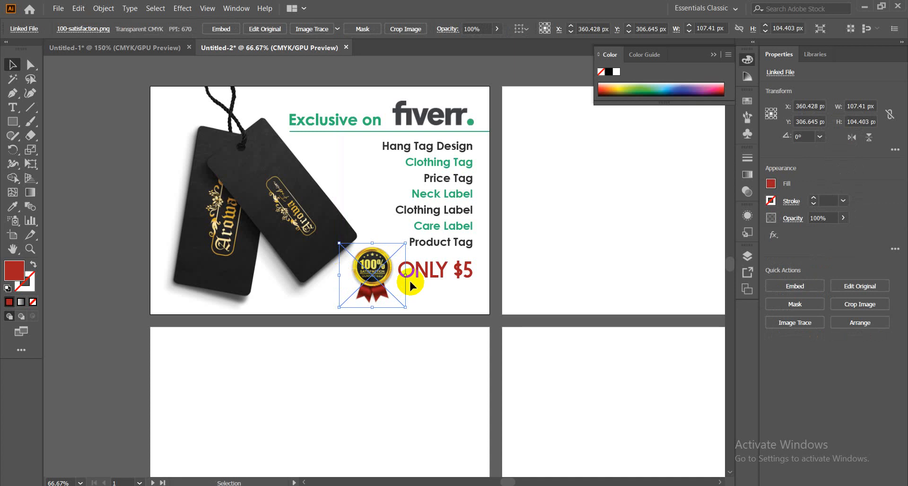
pyautogui.click(425, 289)
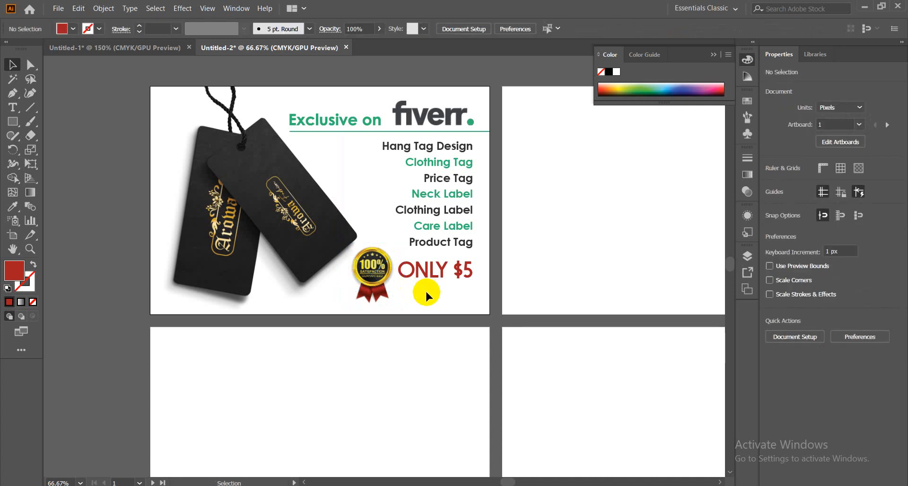
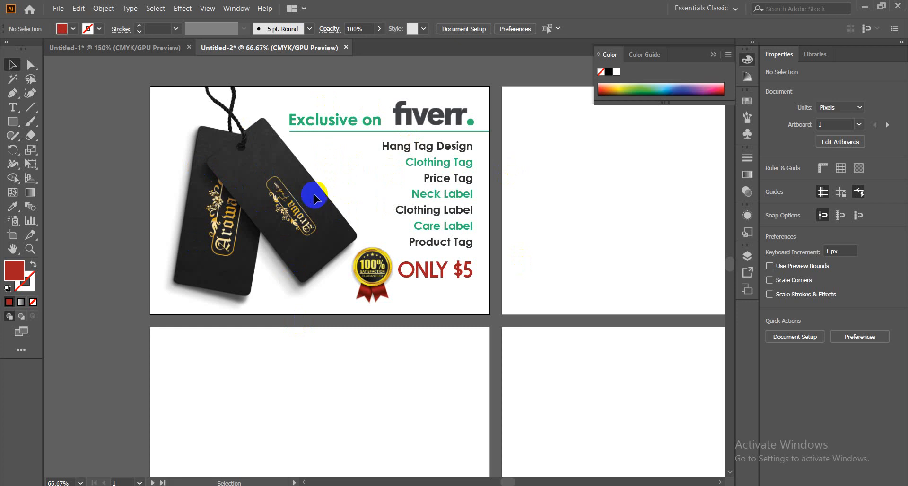
# - Draw a rectangle about 549 × 370 px covering the first artboard and send it behind the rest of the artwork
pyautogui.click(12, 121)
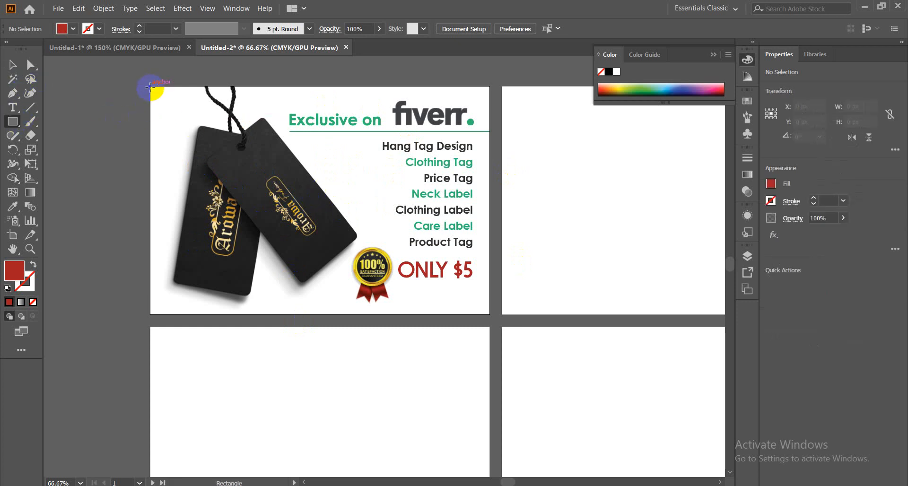
pyautogui.moveTo(150, 86); pyautogui.dragTo(490, 314)
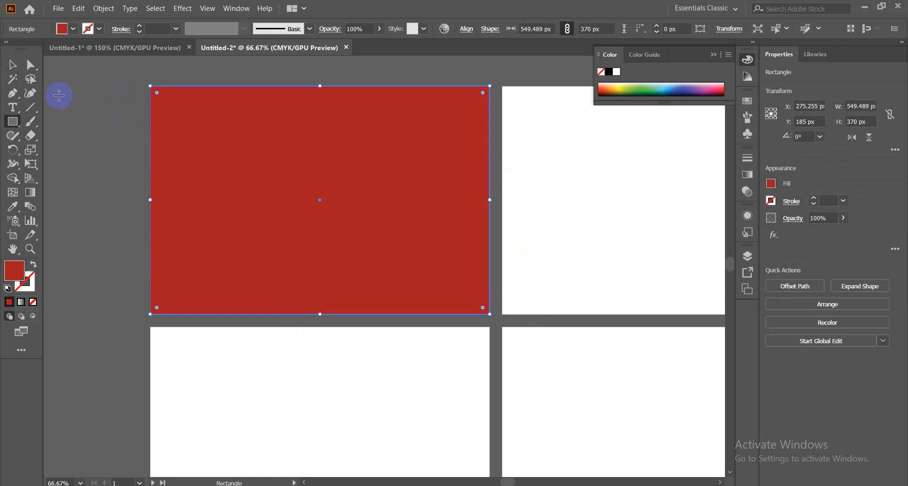
pyautogui.click(15, 68)
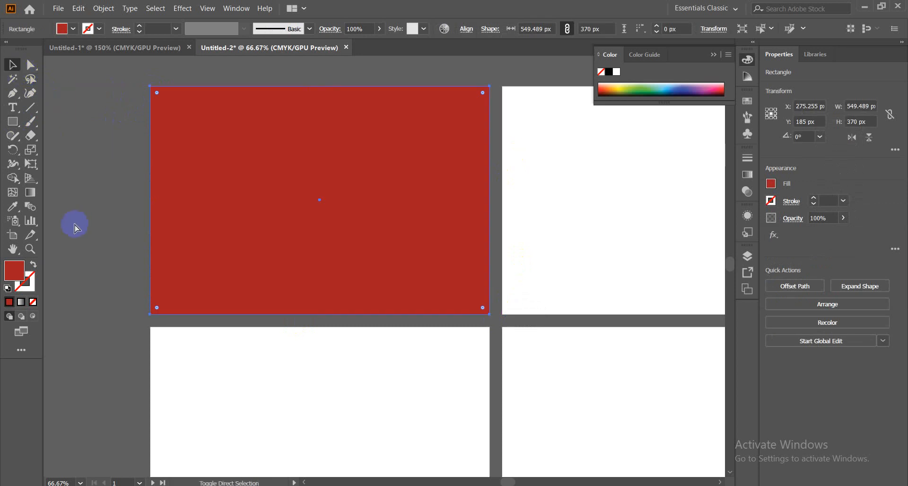
pyautogui.hotkey('ctrl', 'v')
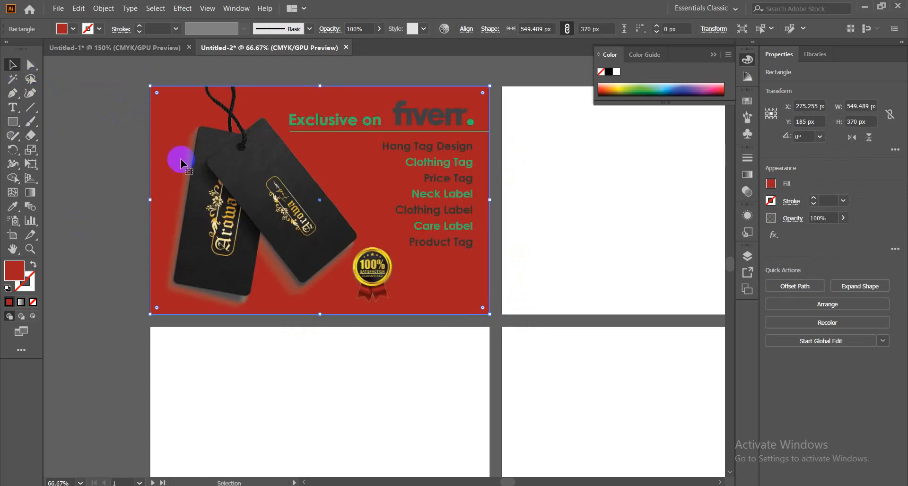
# - Fill the background rectangle with bright yellow E7FF00
pyautogui.doubleClick(14, 271)
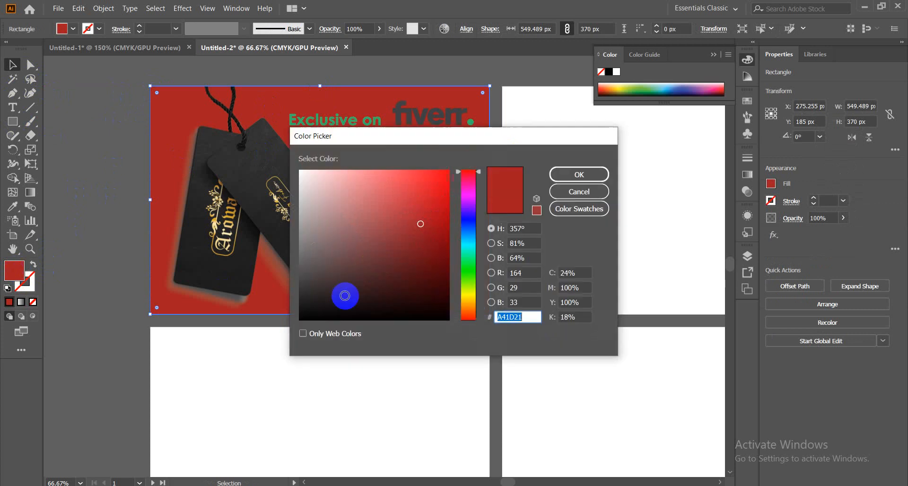
pyautogui.click(469, 293)
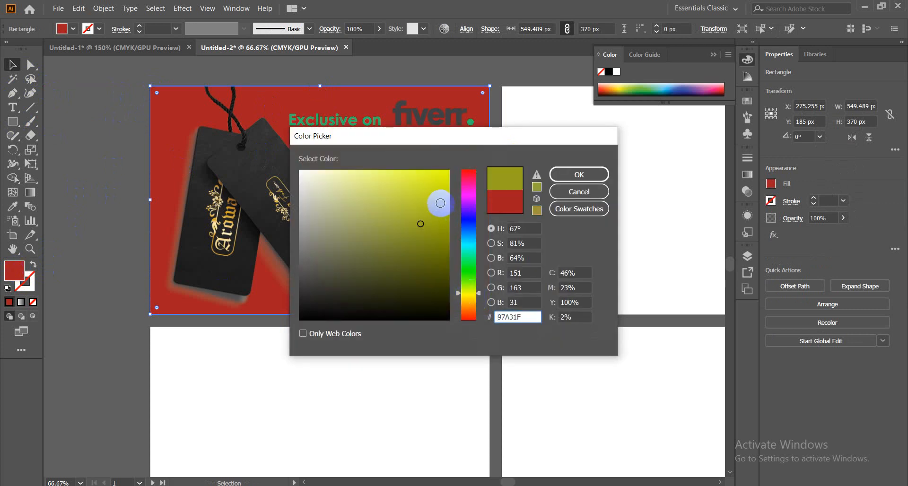
pyautogui.moveTo(440, 203); pyautogui.dragTo(459, 158)
pyautogui.click(571, 178)
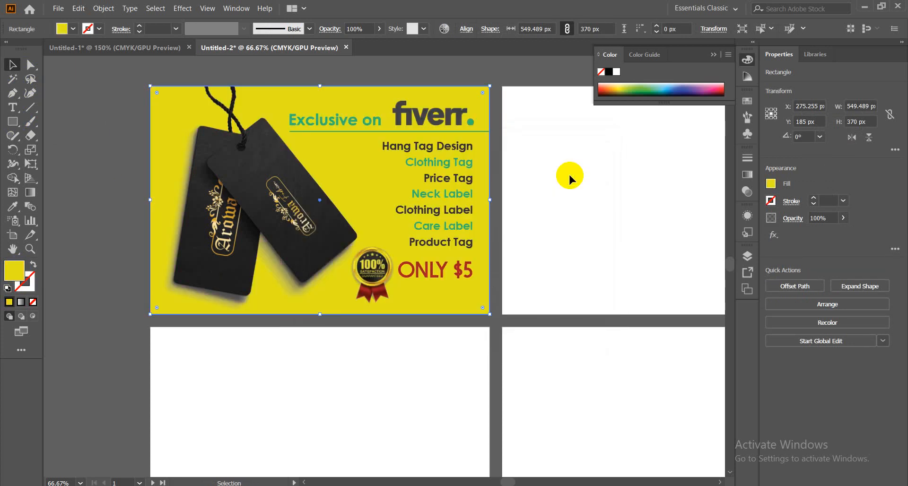
# - Shift the background rectangle's fill to a slightly warmer yellow, F9FF00
pyautogui.doubleClick(9, 270)
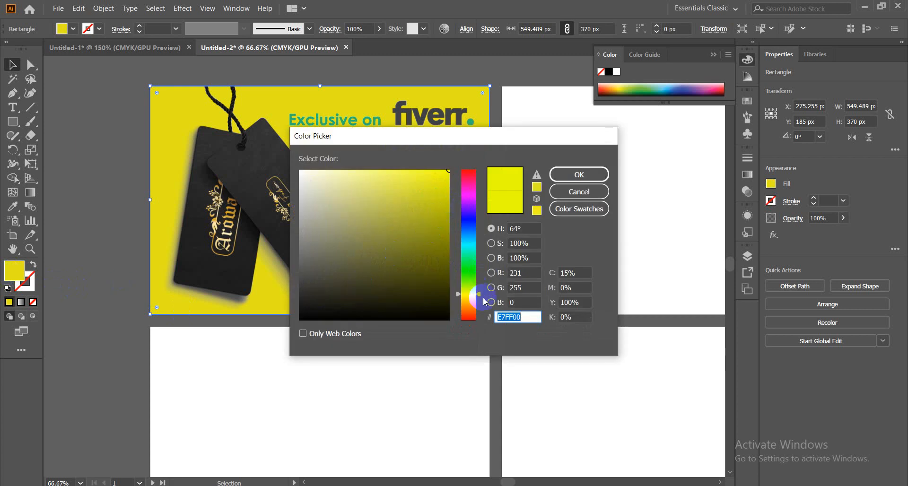
pyautogui.moveTo(482, 294); pyautogui.dragTo(482, 294)
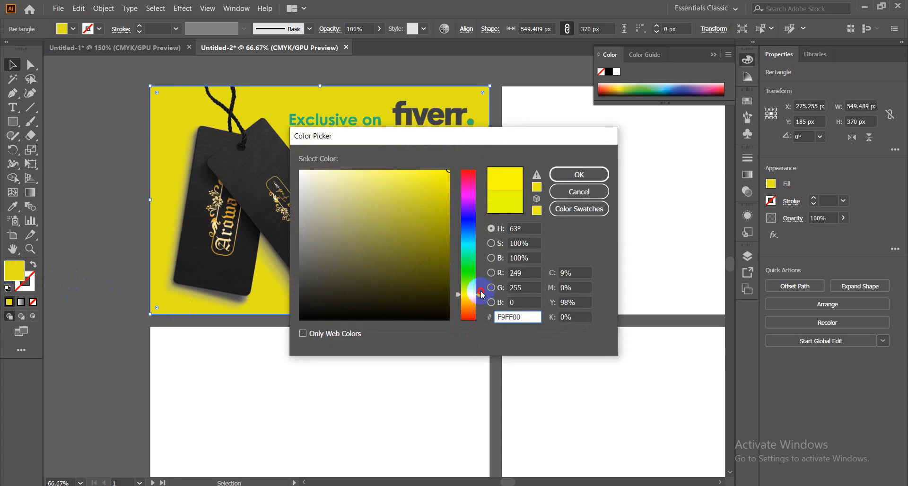
pyautogui.click(575, 175)
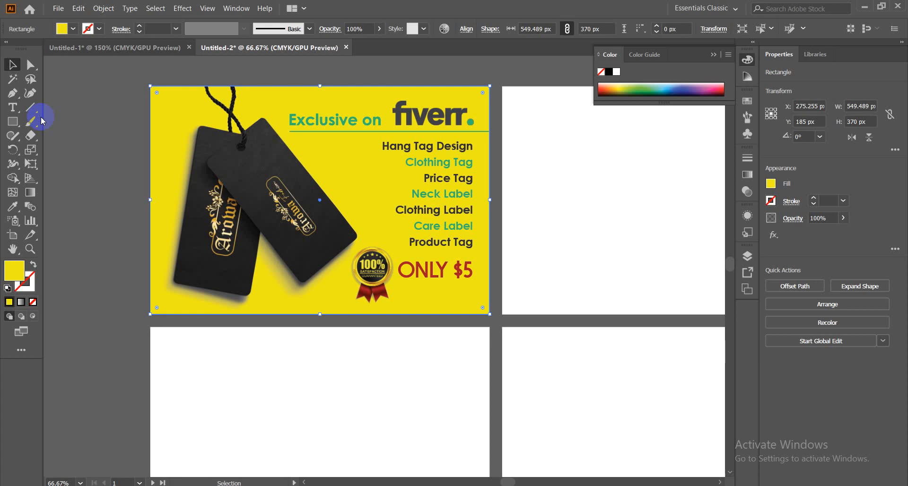
pyautogui.click(19, 273)
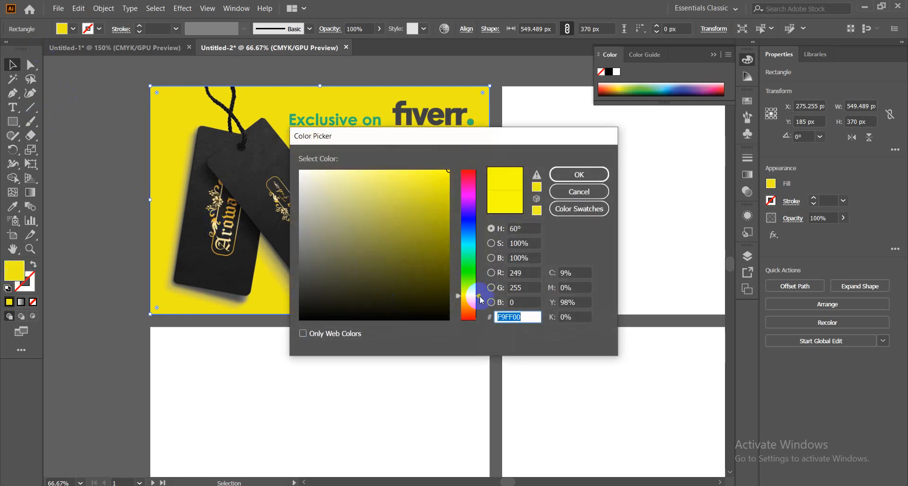
pyautogui.moveTo(481, 299); pyautogui.dragTo(478, 274)
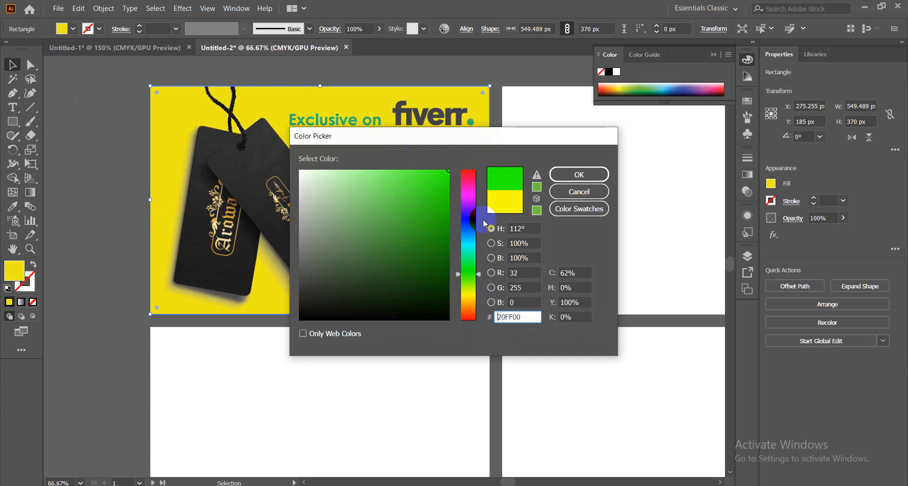
pyautogui.click(590, 200)
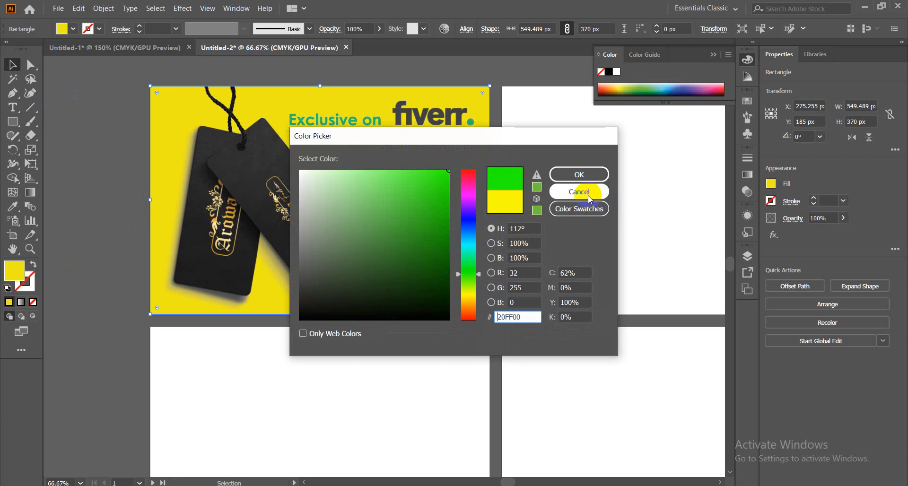
pyautogui.moveTo(481, 142); pyautogui.dragTo(522, 202)
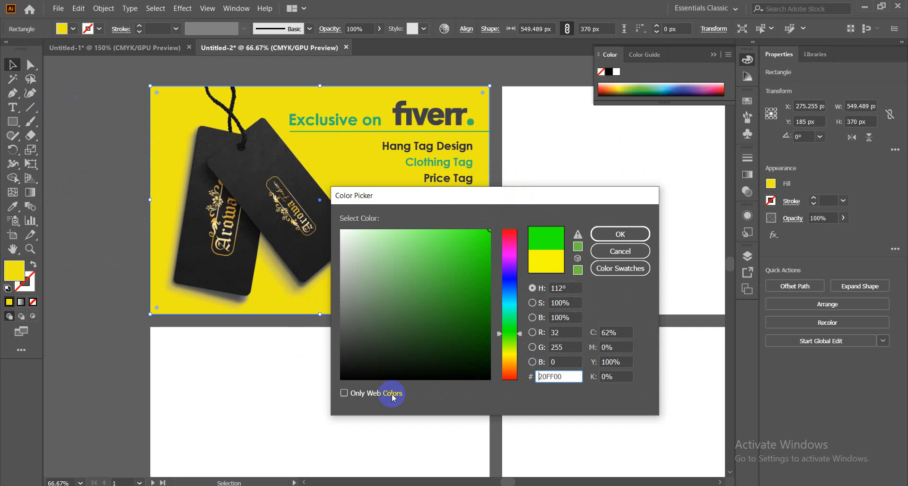
pyautogui.click(620, 252)
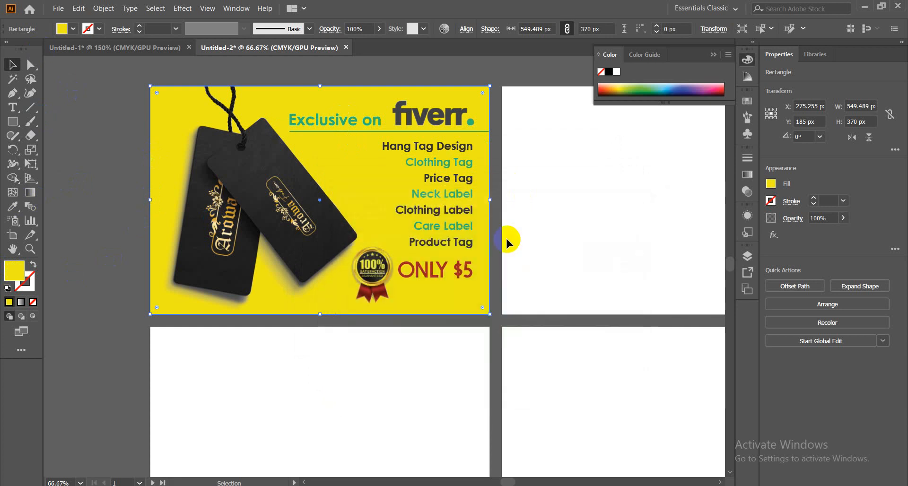
# - Sample the green of the Exclusive on heading with the Eyedropper as the background rectangle's fill
pyautogui.click(13, 206)
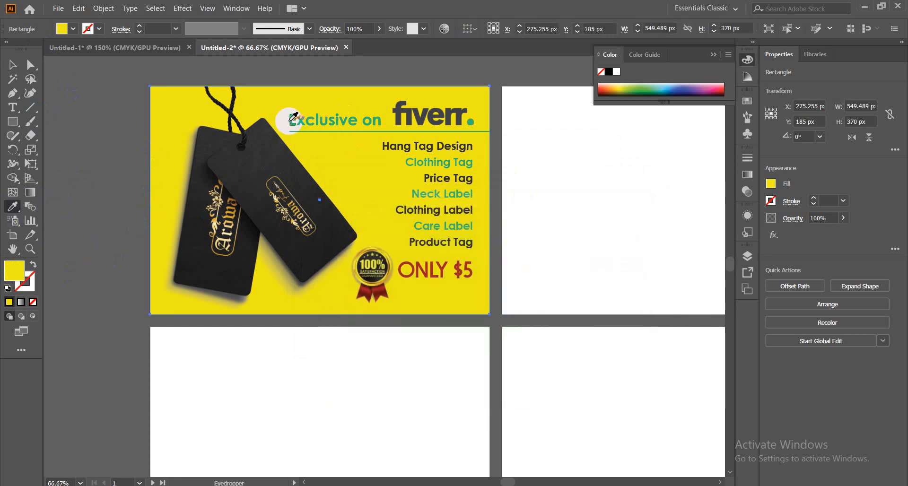
pyautogui.click(12, 65)
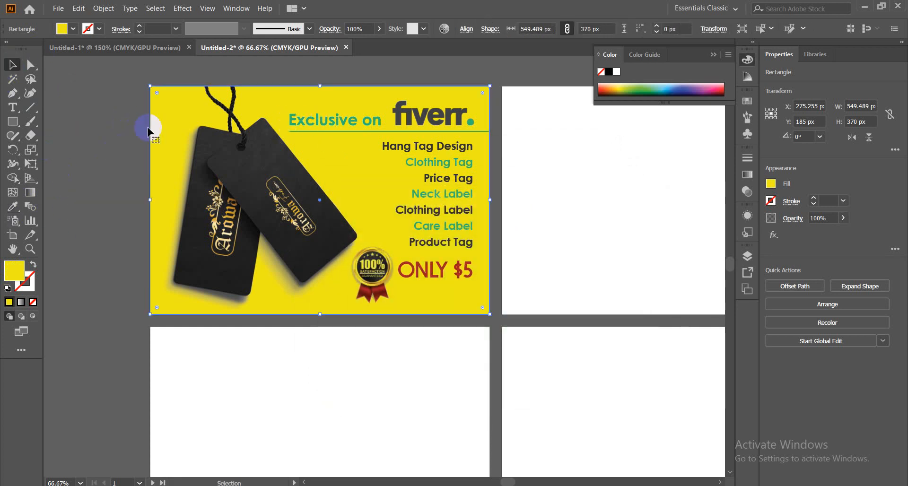
pyautogui.click(19, 210)
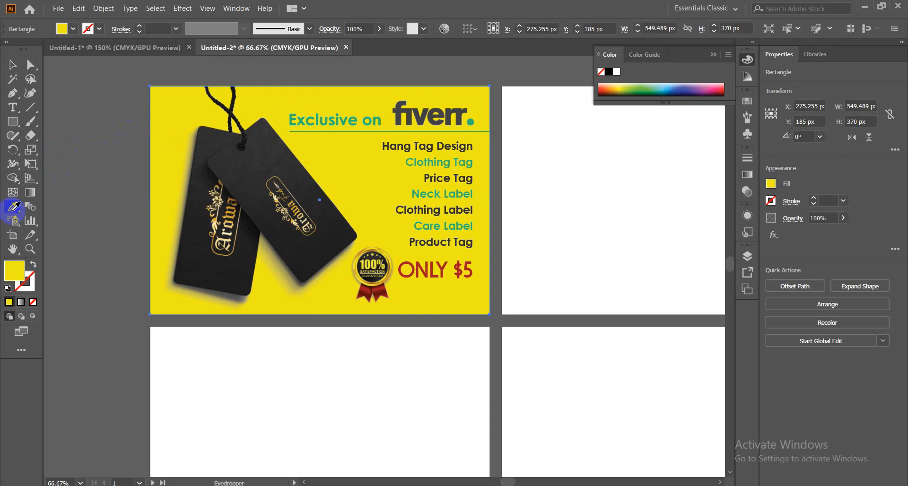
pyautogui.click(309, 122)
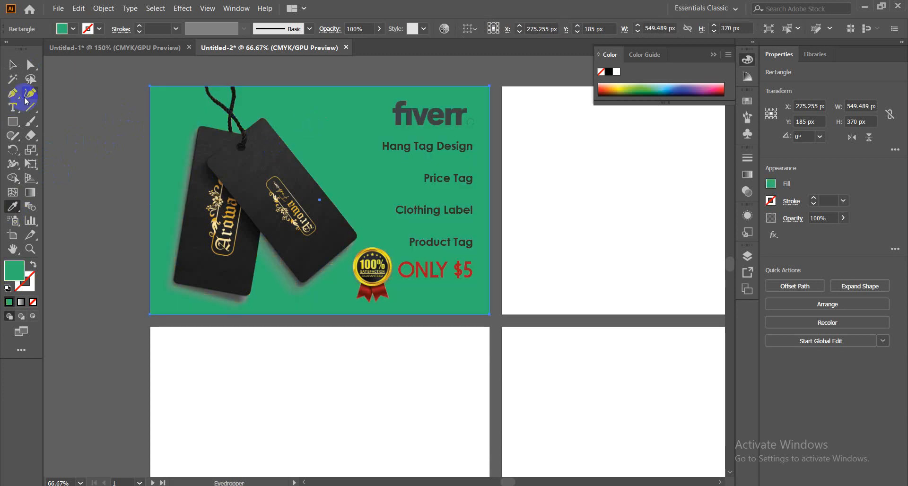
pyautogui.click(12, 64)
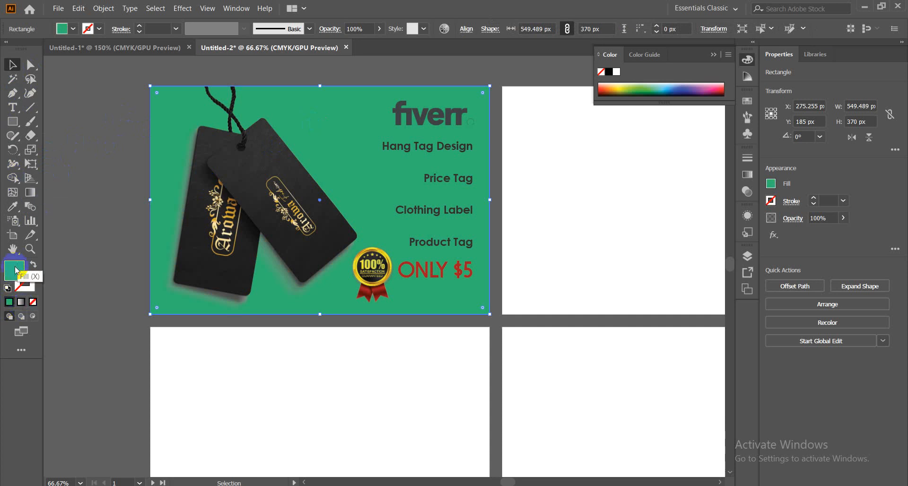
# - Lighten the background rectangle's fill to the pale mint green CFFFE5
pyautogui.doubleClick(15, 271)
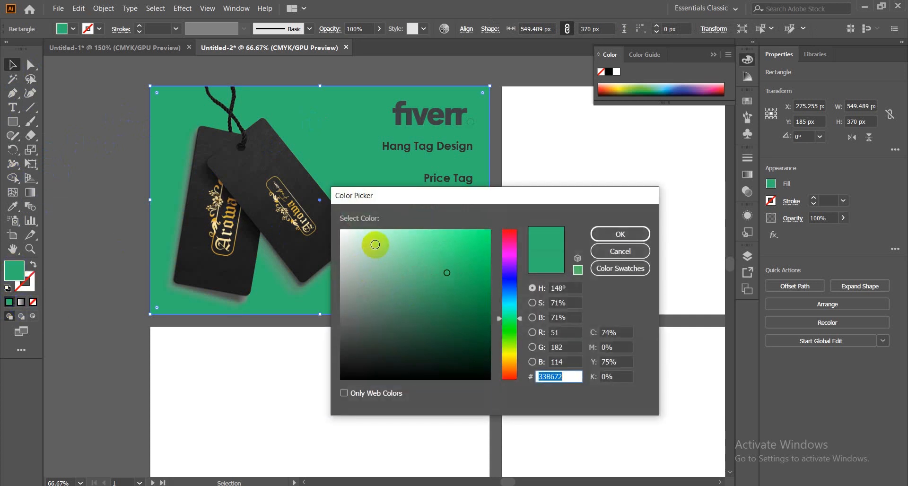
pyautogui.click(374, 235)
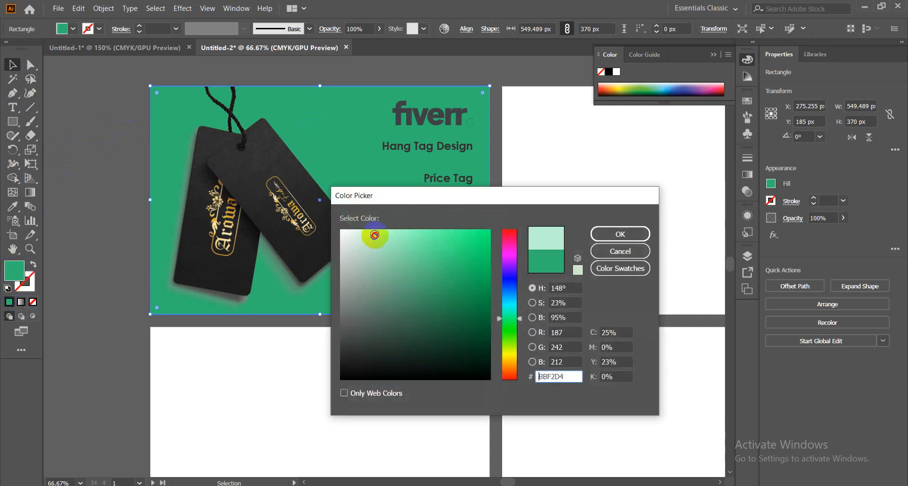
pyautogui.click(618, 233)
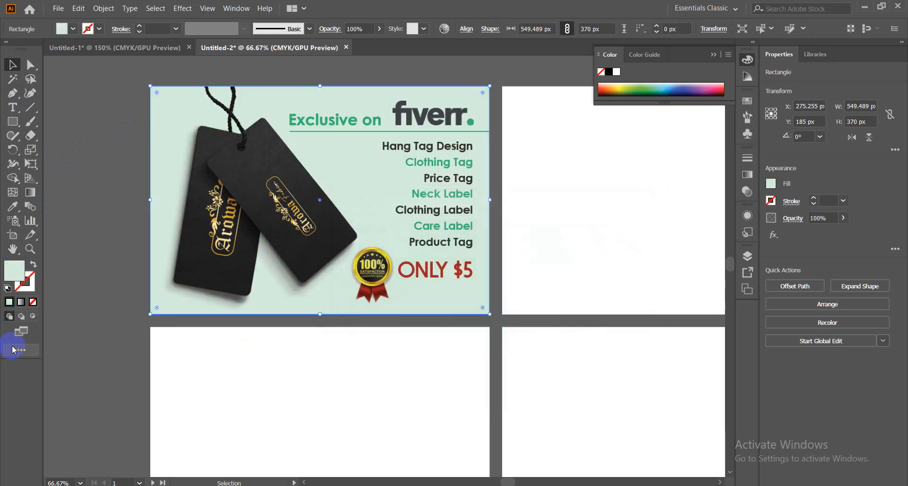
# - Change the background rectangle's fill to a very light neutral grey and deselect it
pyautogui.doubleClick(24, 272)
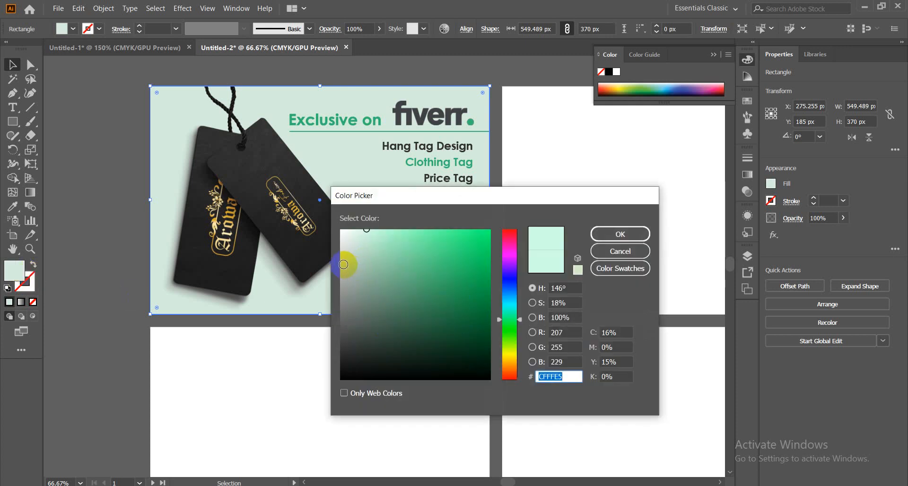
pyautogui.click(341, 248)
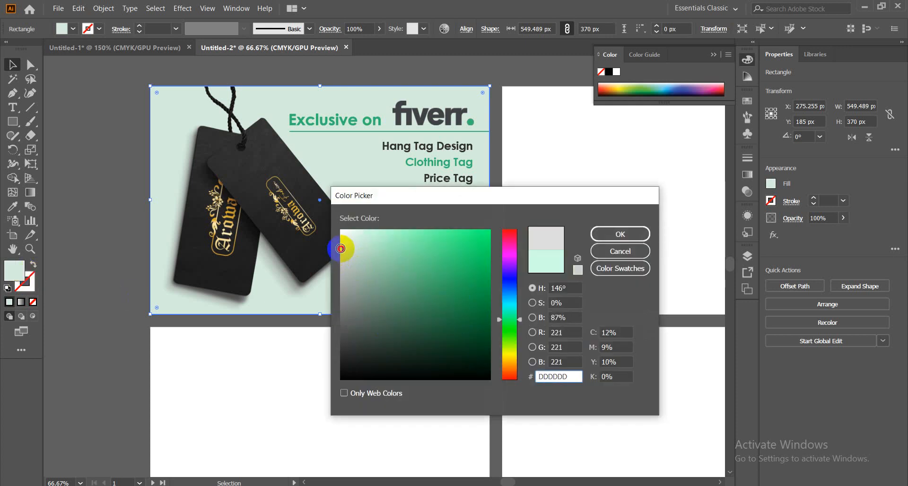
pyautogui.moveTo(341, 248); pyautogui.dragTo(342, 238)
pyautogui.click(610, 232)
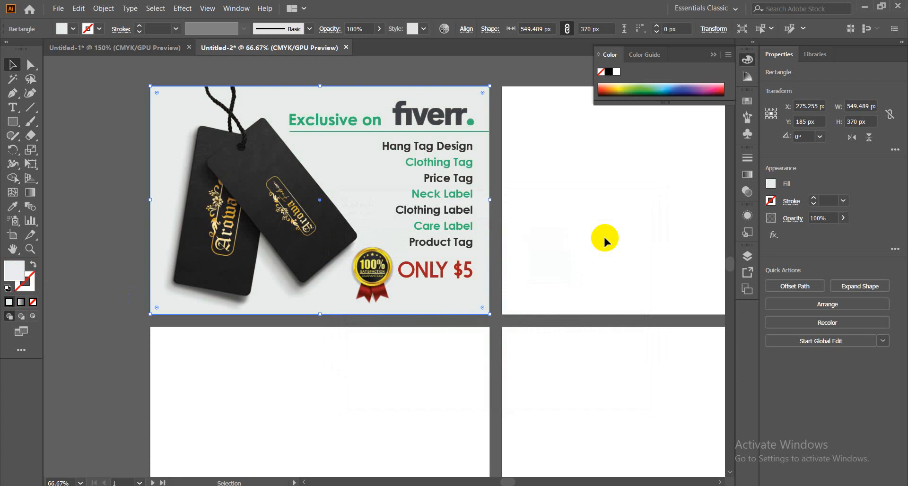
pyautogui.click(61, 188)
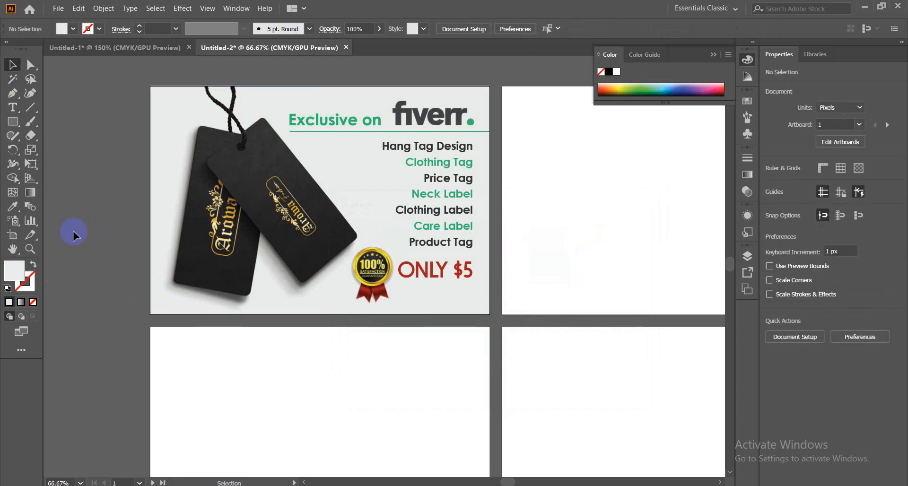
# - Delete the light grey background rectangle from the first artboard, briefly restoring it to compare both looks
pyautogui.click(155, 309)
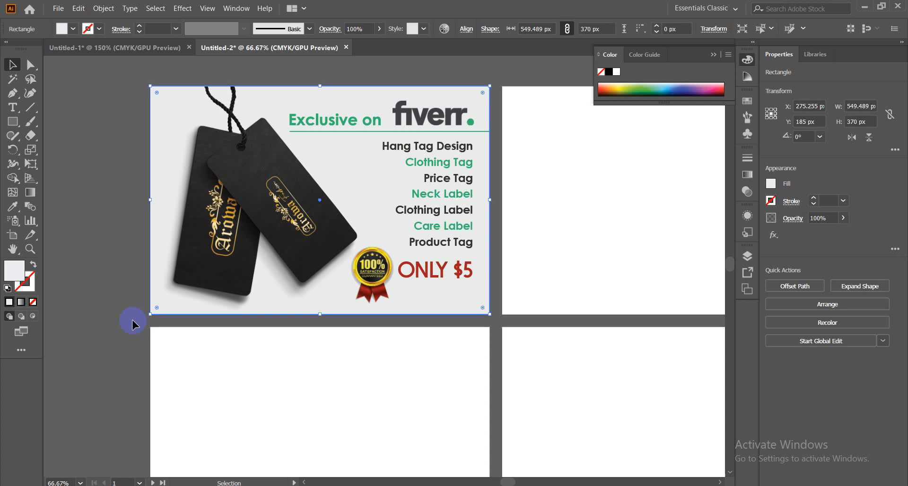
pyautogui.press('Delete')
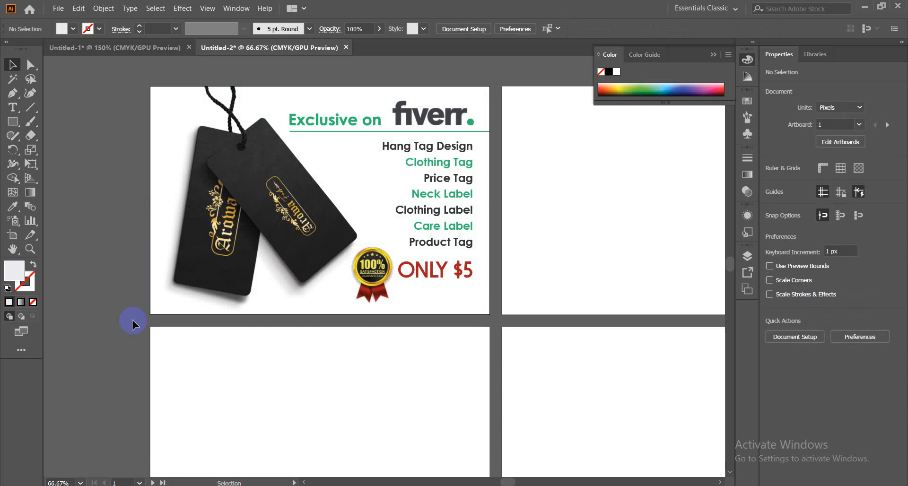
pyautogui.press('a')
pyautogui.hotkey('ctrl', 'z')
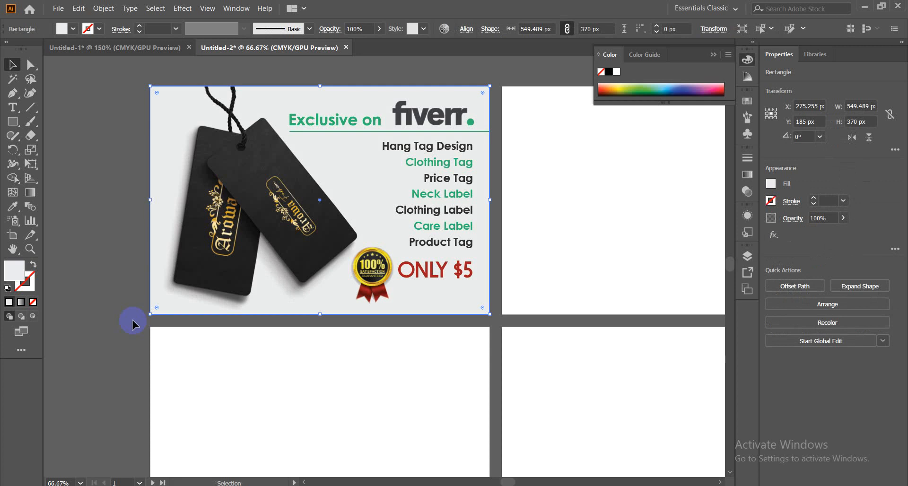
pyautogui.press('Delete')
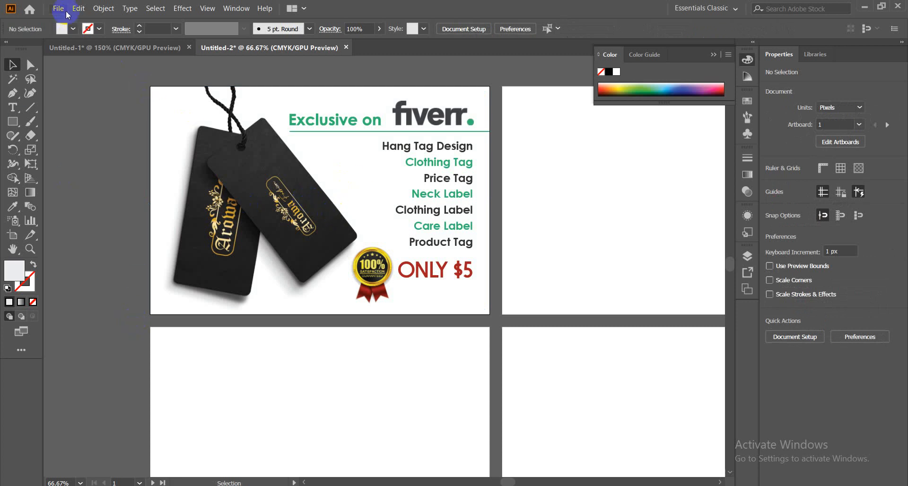
# - Draw a rectangle covering the whole first artboard, about 549 × 370 px
pyautogui.click(11, 122)
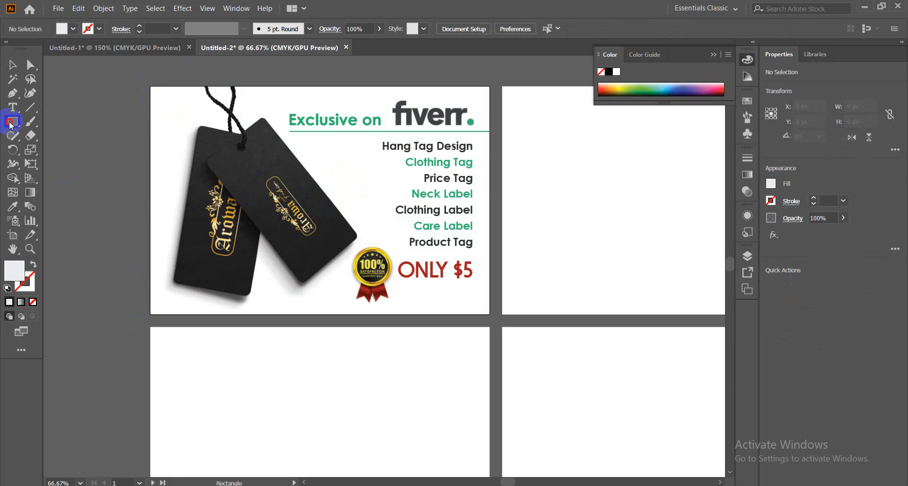
pyautogui.moveTo(10, 125); pyautogui.dragTo(41, 121)
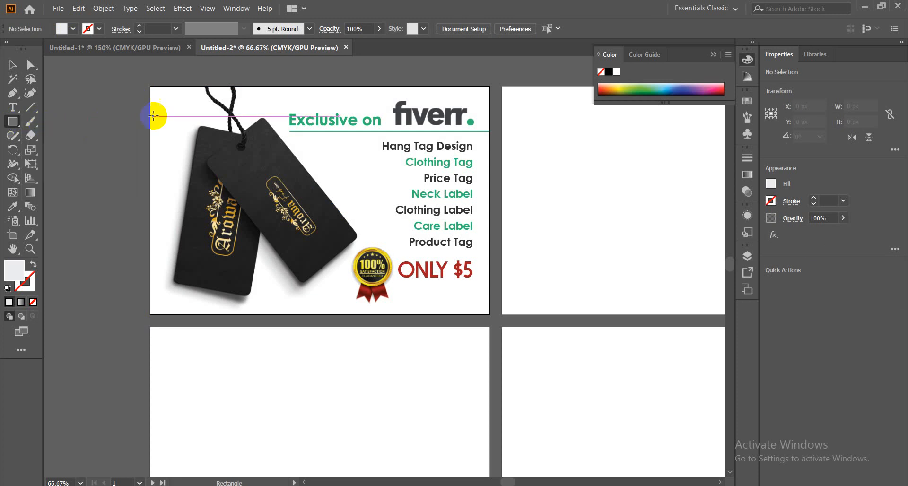
pyautogui.moveTo(150, 86); pyautogui.dragTo(490, 315)
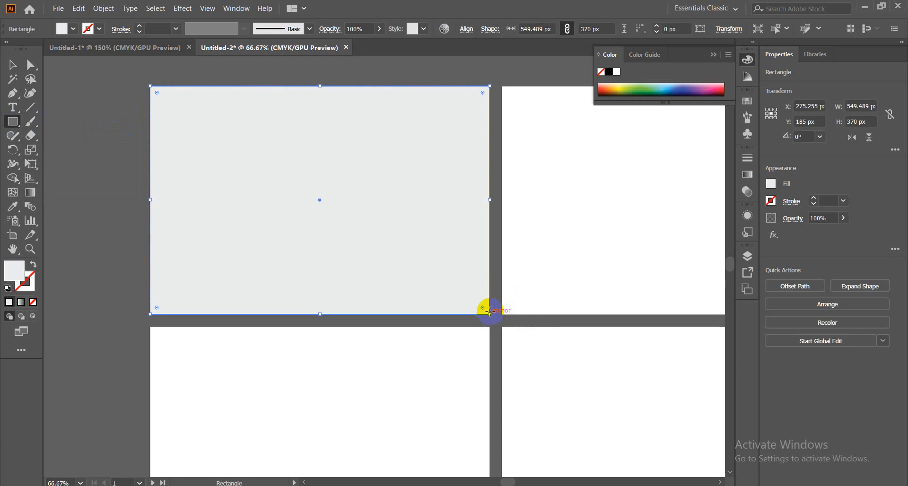
# - Fill the new rectangle with white FFFFFF and send it behind the gig artwork
pyautogui.doubleClick(14, 270)
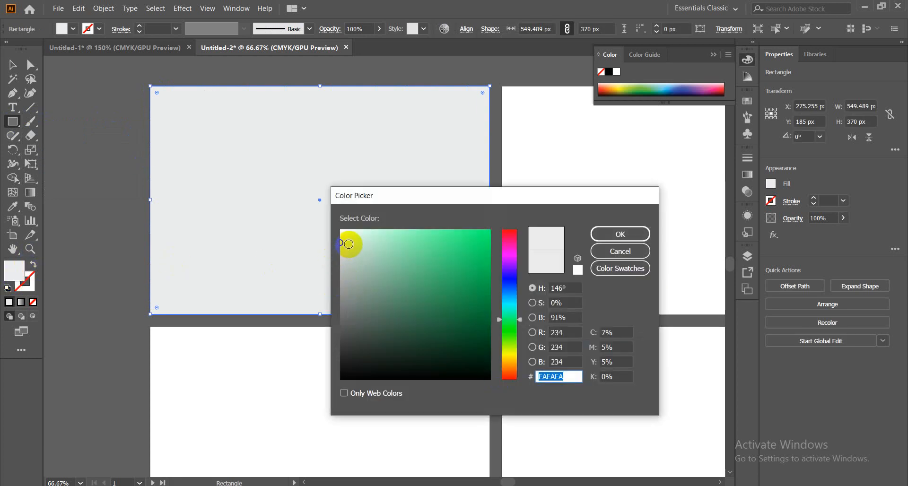
pyautogui.moveTo(348, 243); pyautogui.dragTo(334, 227)
pyautogui.click(610, 234)
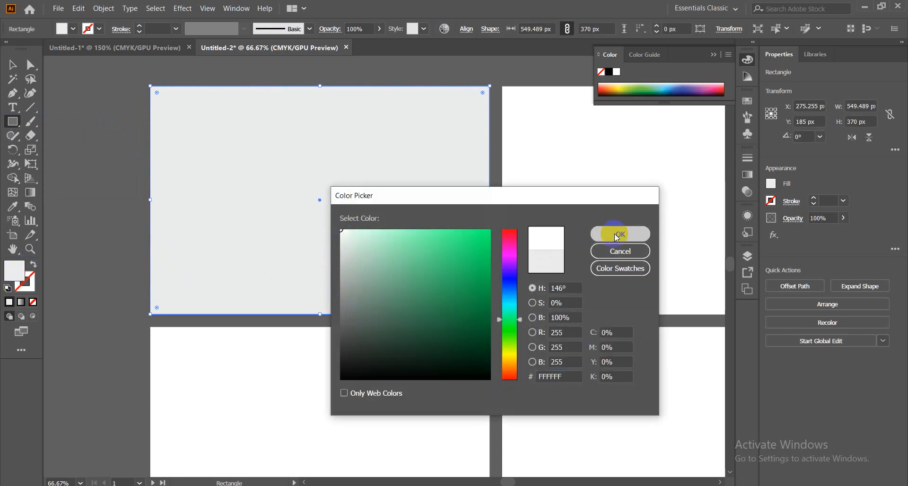
pyautogui.click(13, 65)
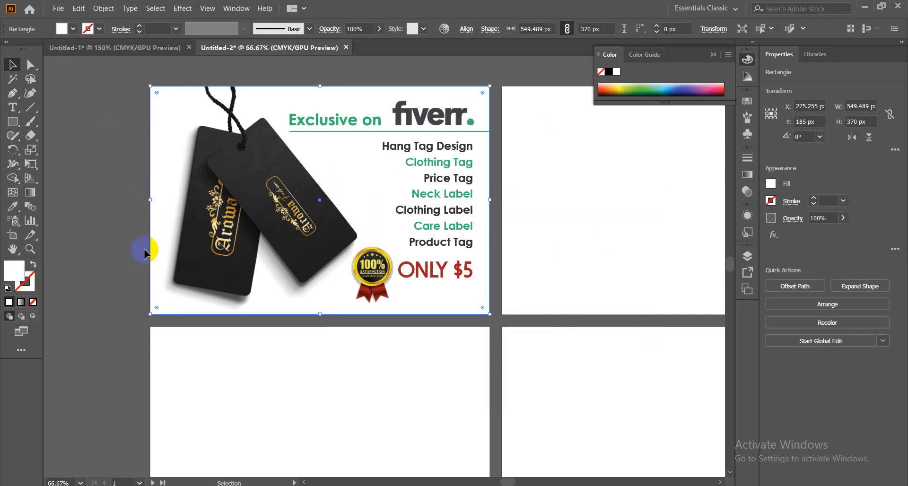
# - Start a Save for Web export of the first artboard and set its format to JPEG
pyautogui.click(59, 9)
pyautogui.moveTo(120, 193)
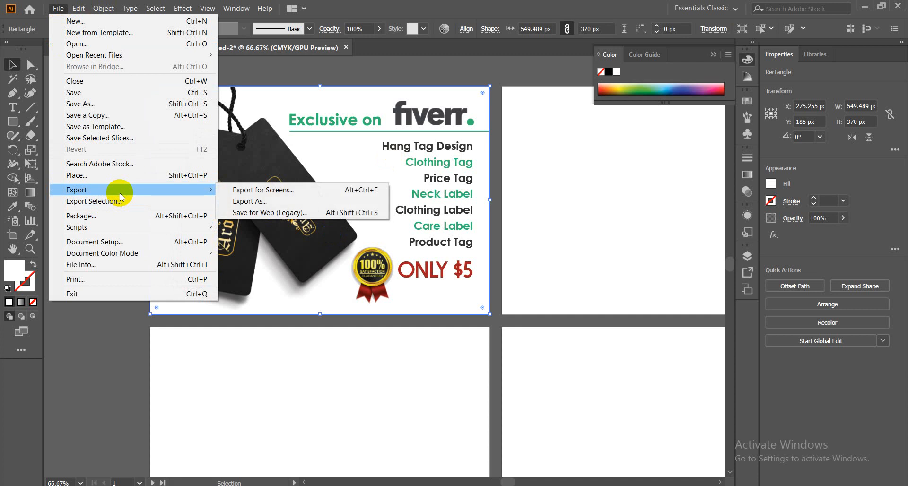
pyautogui.click(262, 213)
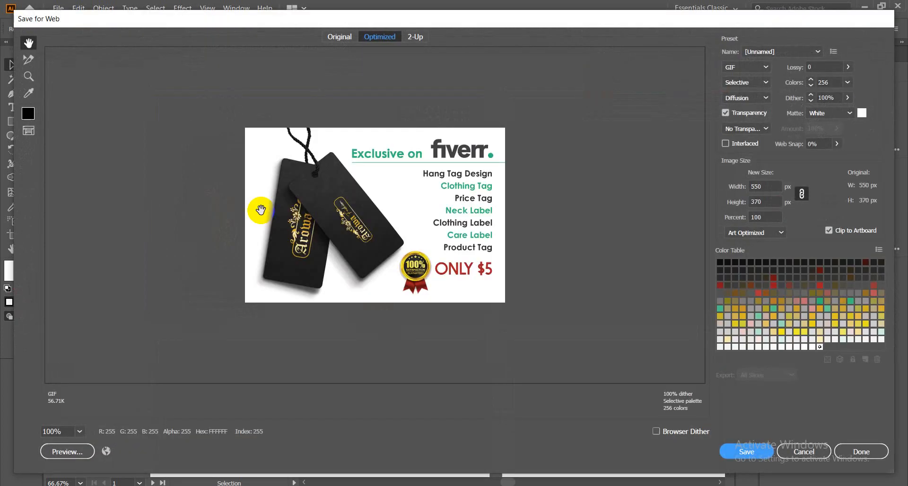
pyautogui.click(766, 68)
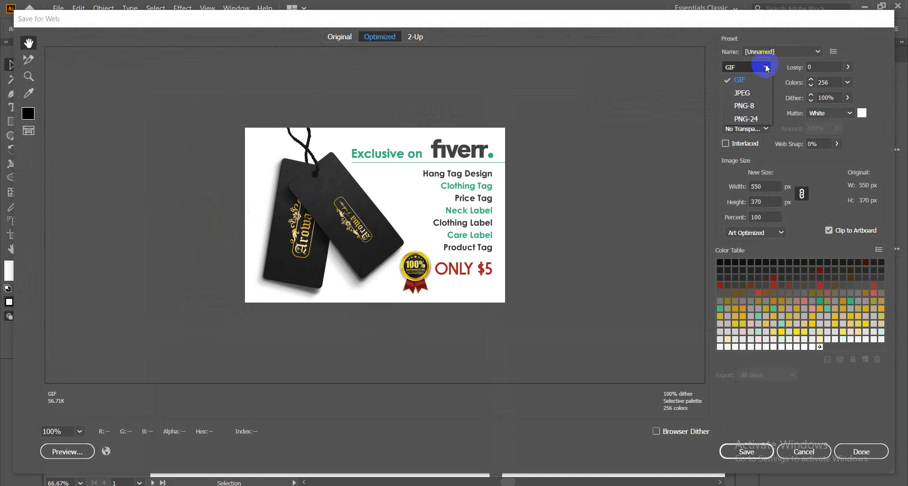
pyautogui.click(754, 95)
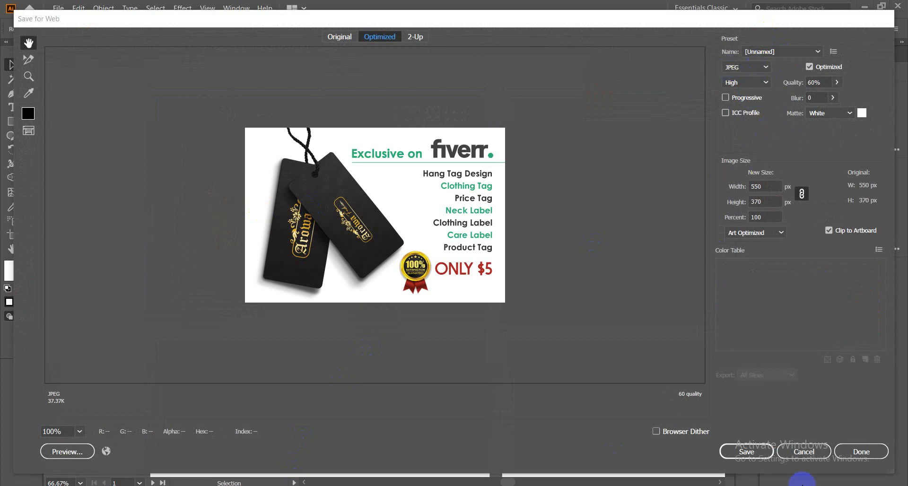
# - Save the optimized JPEG to the Desktop under the file name "clothing hang tag"
pyautogui.click(762, 452)
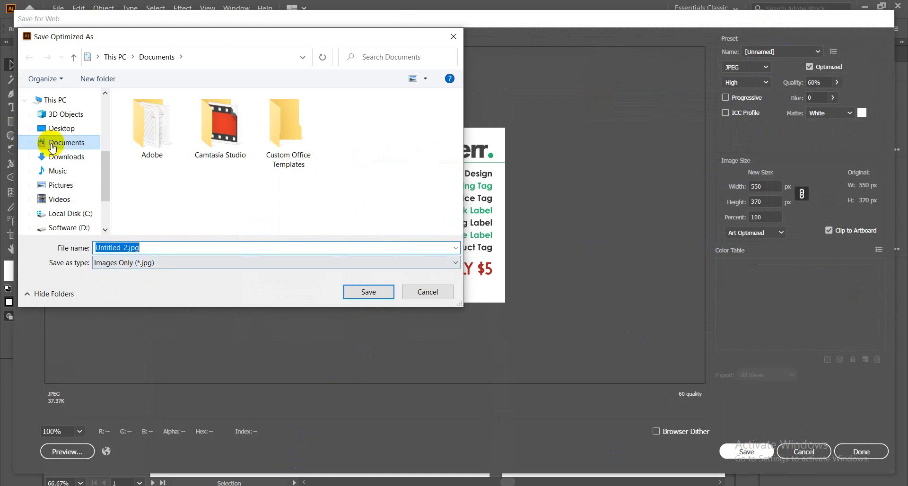
pyautogui.click(61, 128)
pyautogui.click(156, 248)
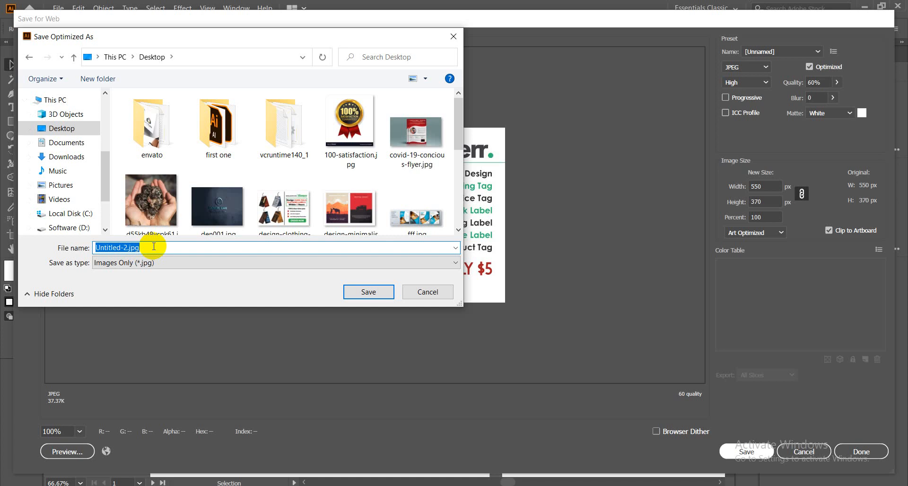
pyautogui.write('ha')
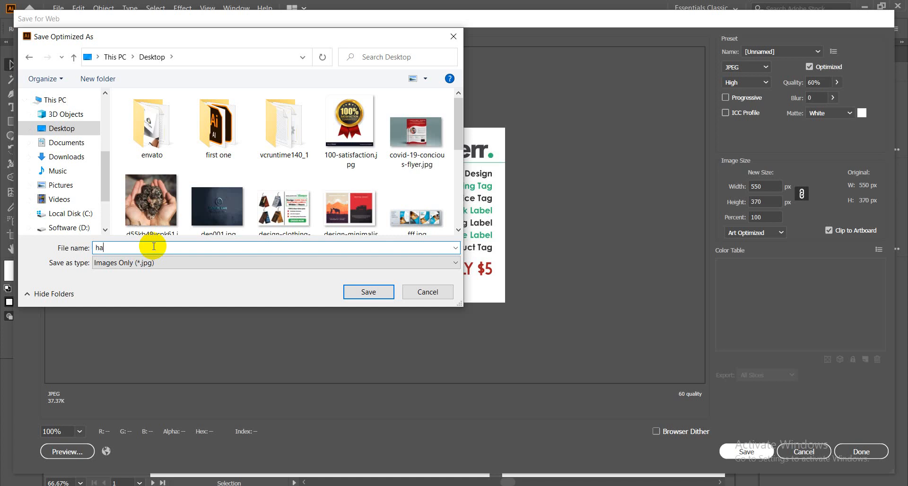
pyautogui.write('cl')
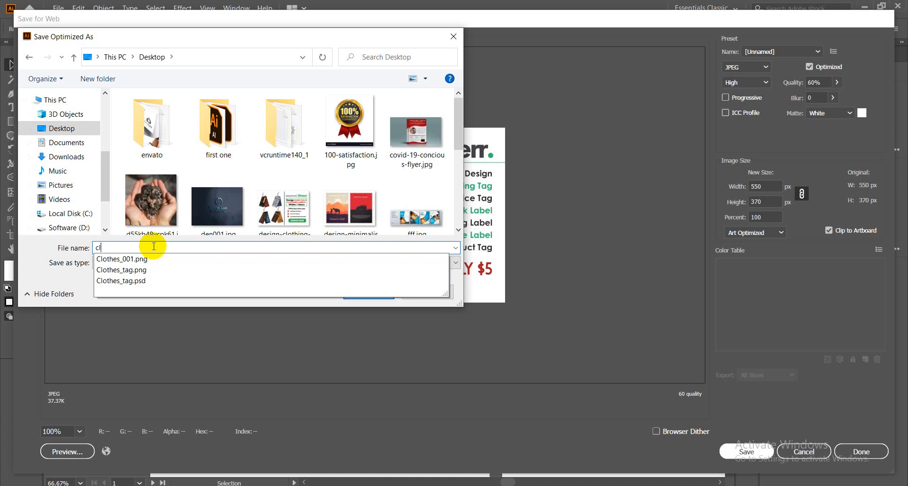
pyautogui.write('othing hang tag')
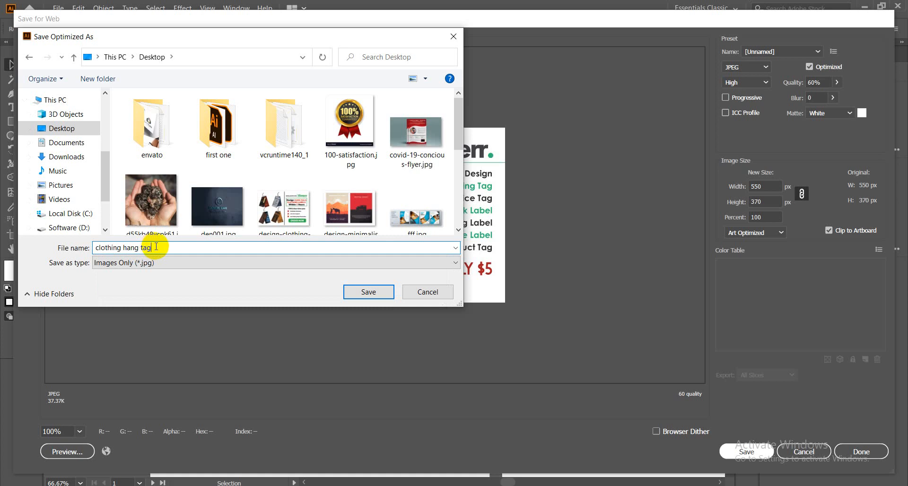
pyautogui.click(374, 291)
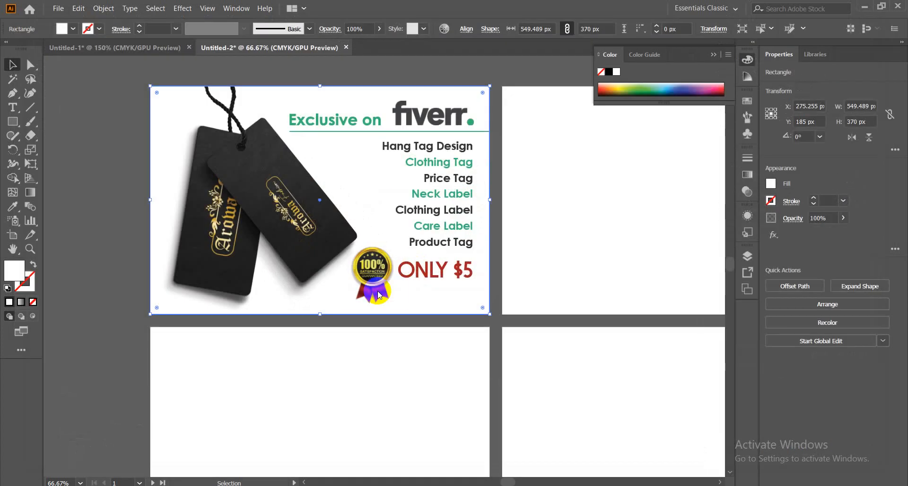
# - Switch to the Facebook photo album in Chrome and copy the image of the blue Flower Burn tag's front with the website address
pyautogui.click(864, 8)
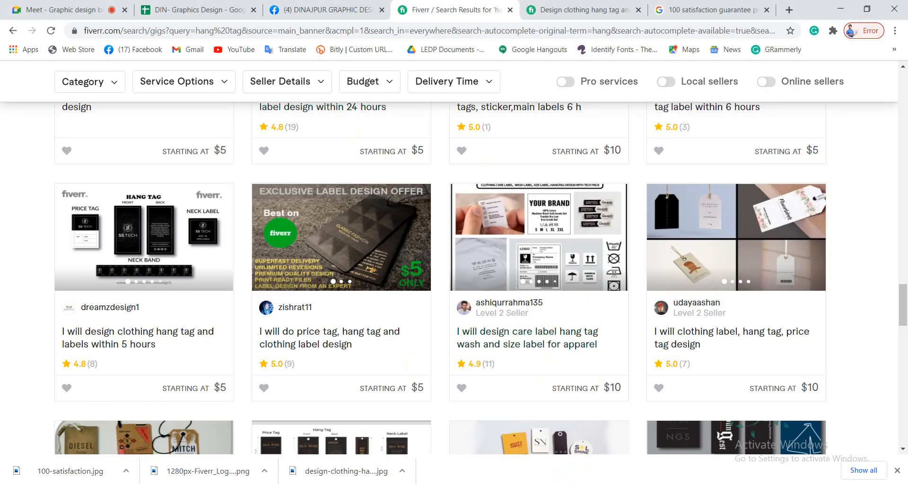
pyautogui.hotkey('alt', 'Tab')
pyautogui.moveTo(159, 481)
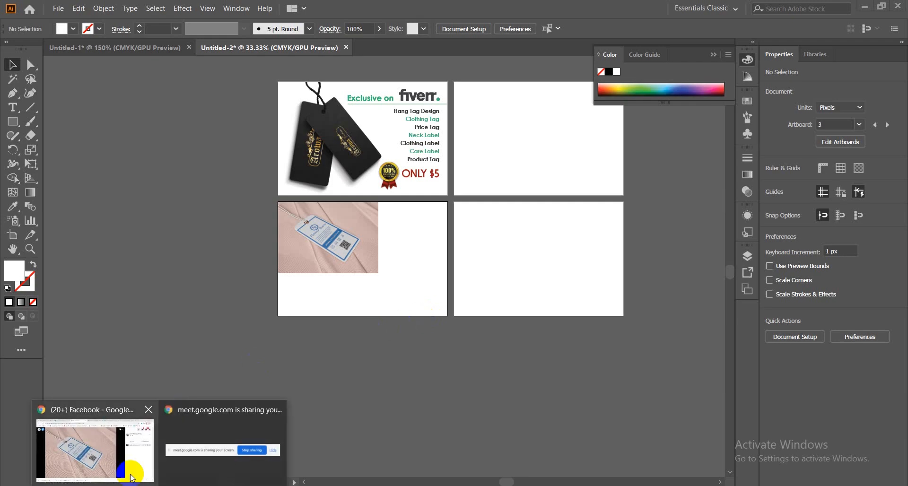
pyautogui.click(94, 459)
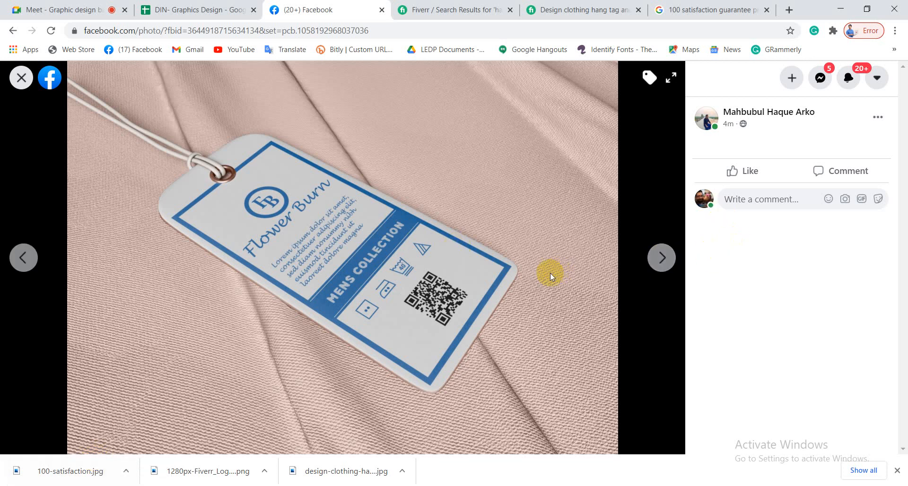
pyautogui.click(666, 263)
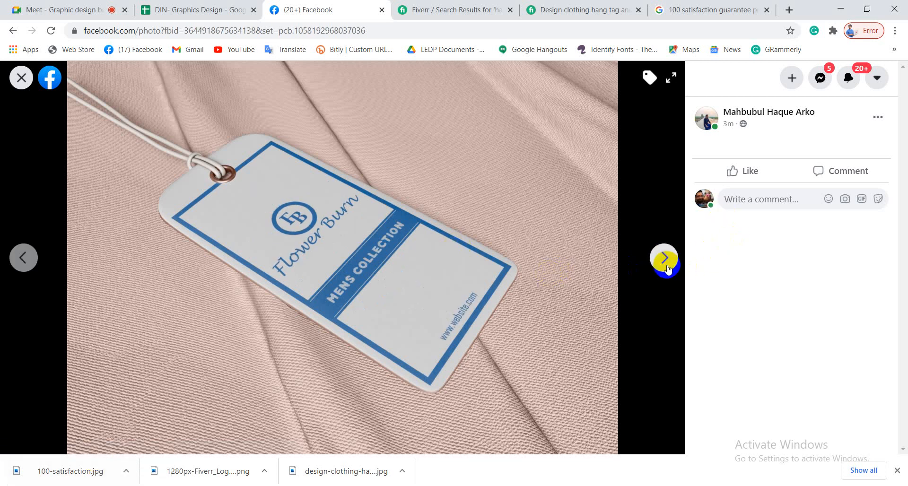
pyautogui.rightClick(317, 205)
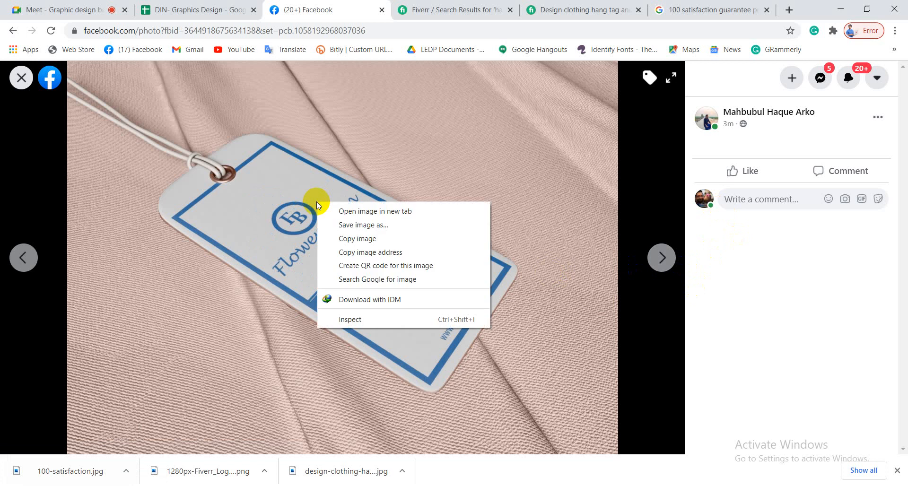
pyautogui.click(352, 238)
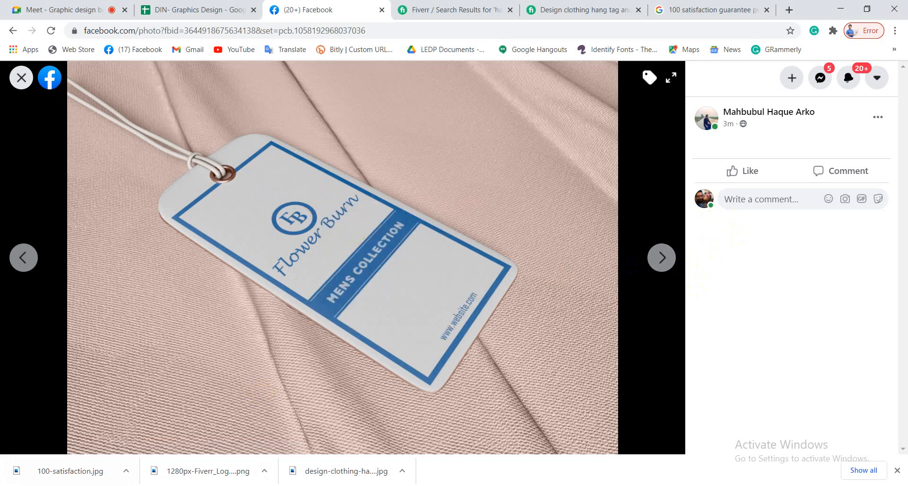
# - Paste the blue tag front image in Illustrator, scale it to about 179 × 128 px and place it beside the first photo on the third artboard
pyautogui.moveTo(159, 485)
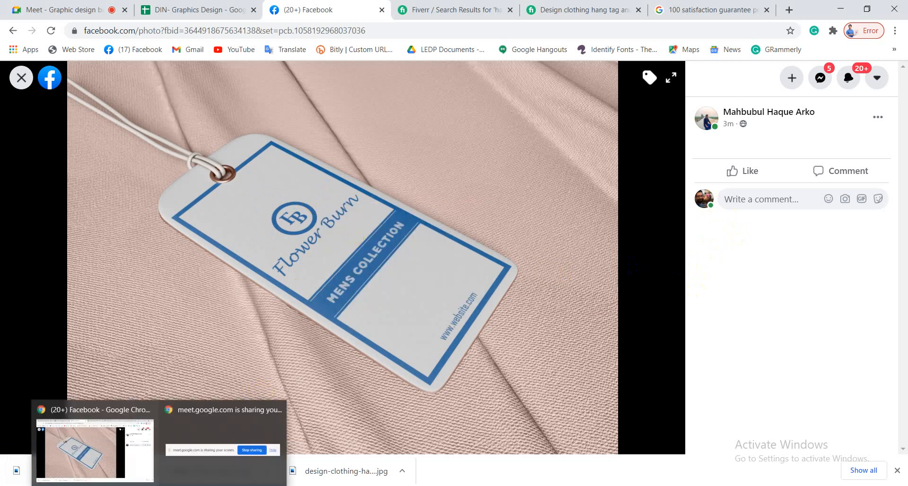
pyautogui.click(219, 485)
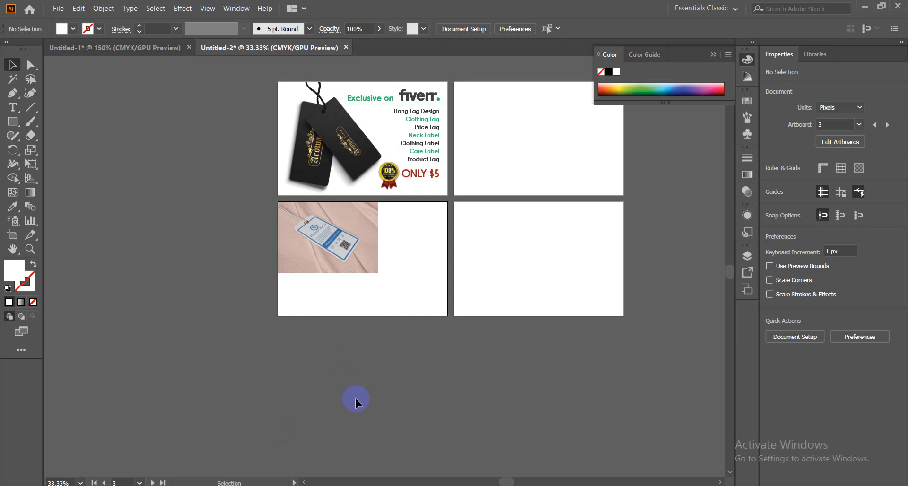
pyautogui.hotkey('ctrl', 'z')
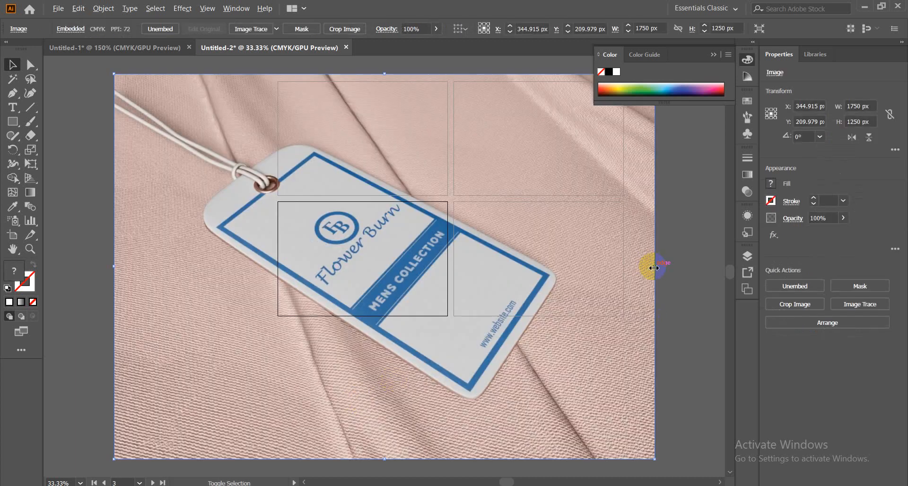
pyautogui.moveTo(654, 268); pyautogui.dragTo(409, 234)
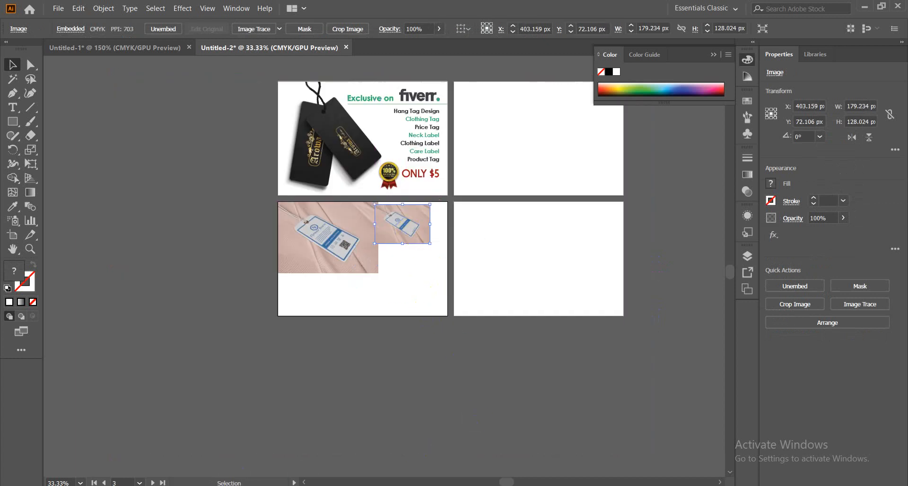
# - Switch back to the Facebook album in Chrome and copy the image of the brown Flower Burn tag's front
pyautogui.click(185, 404)
pyautogui.click(665, 258)
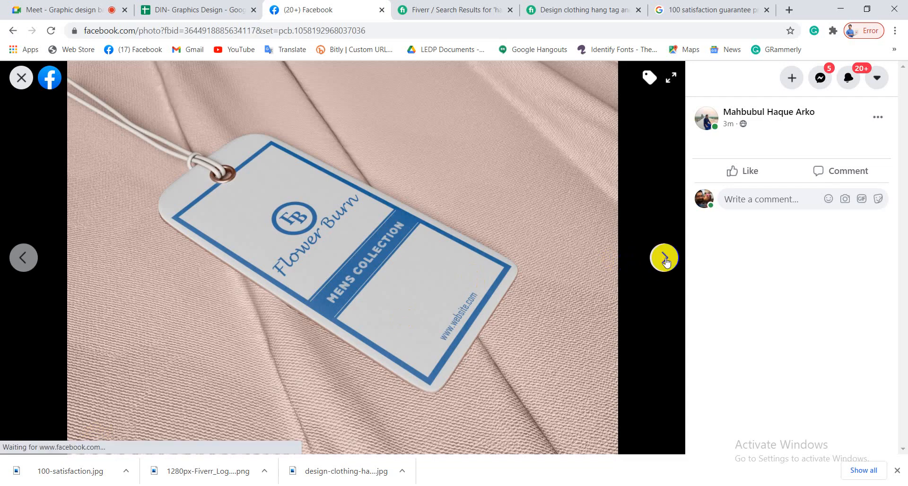
pyautogui.rightClick(304, 231)
pyautogui.click(331, 268)
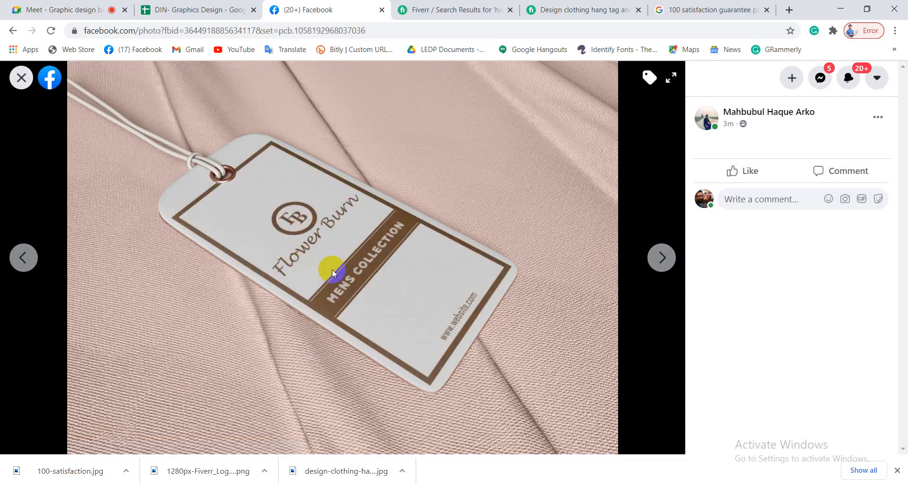
# - Paste the brown tag front image in Illustrator and scale it to about 259 × 185 px over the third artboard
pyautogui.hotkey('alt', 'Tab')
pyautogui.click(360, 370)
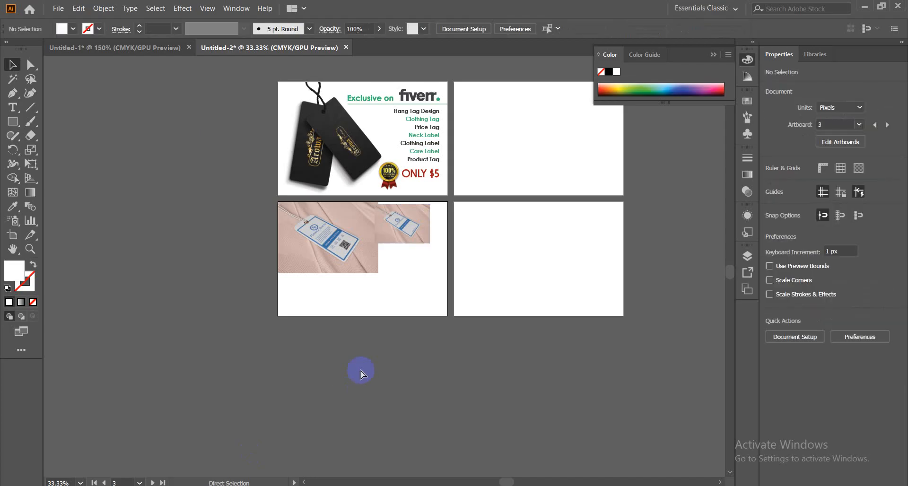
pyautogui.hotkey('ctrl', 'v')
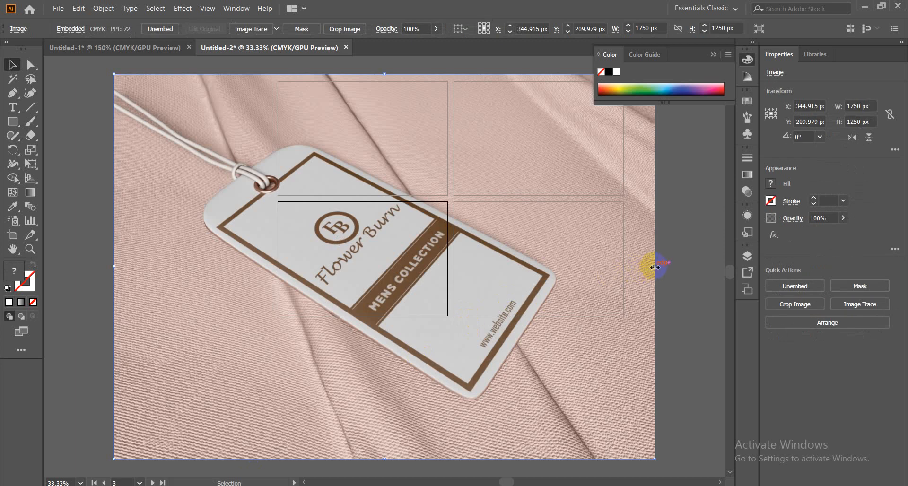
pyautogui.moveTo(656, 266); pyautogui.dragTo(424, 269)
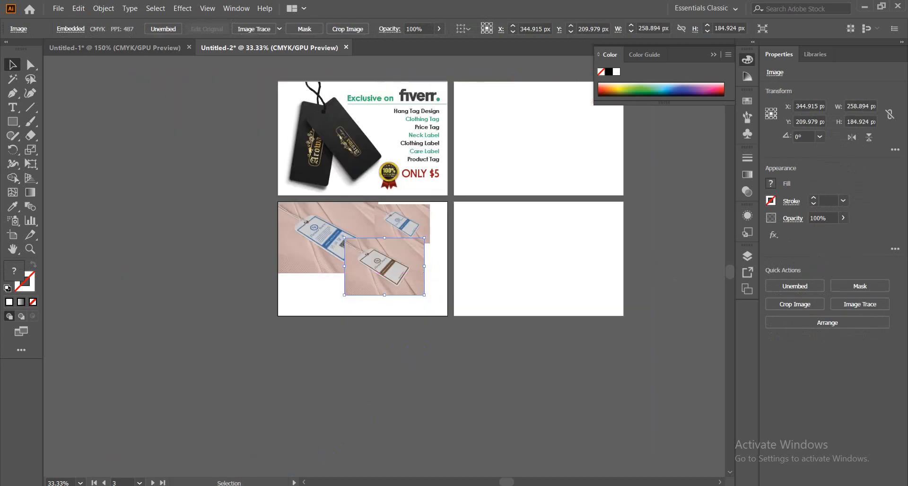
# - Copy the image of the brown Flower Burn tag's back with the QR code from the Facebook album in Chrome and return to the Illustrator document
pyautogui.click(94, 454)
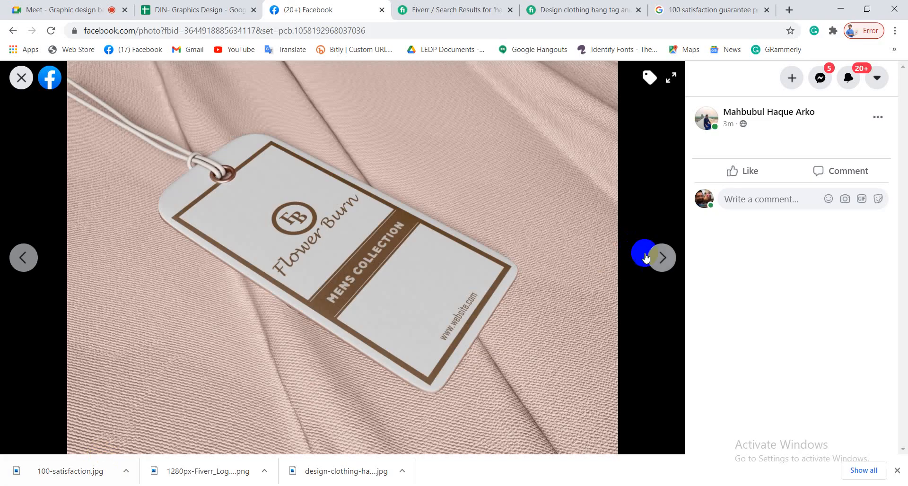
pyautogui.click(665, 259)
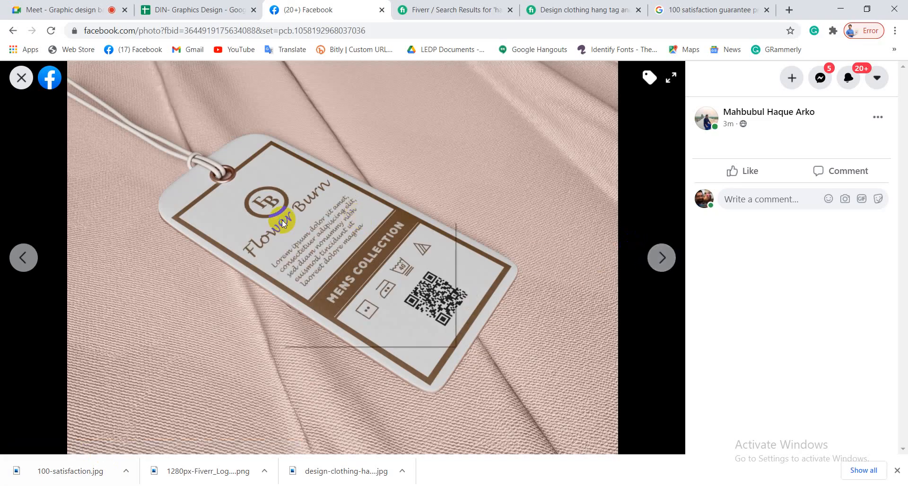
pyautogui.rightClick(283, 220)
pyautogui.click(326, 257)
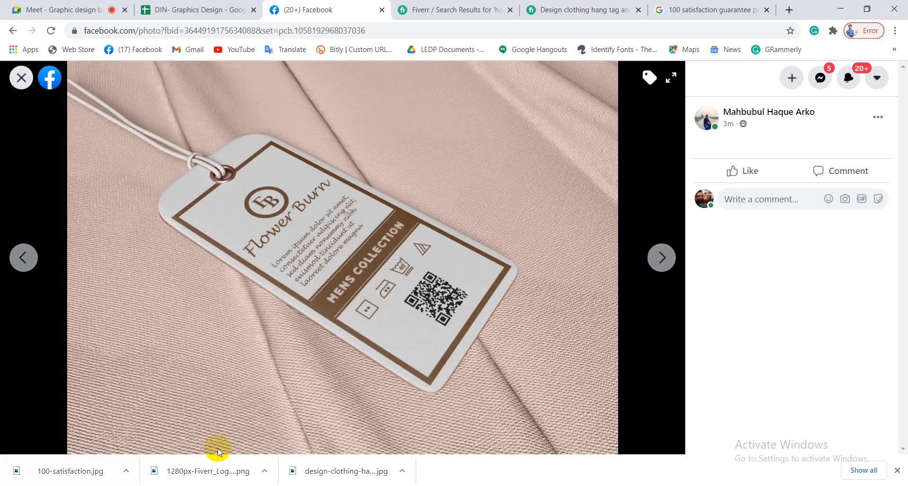
pyautogui.hotkey('alt', 'Tab')
pyautogui.click(365, 380)
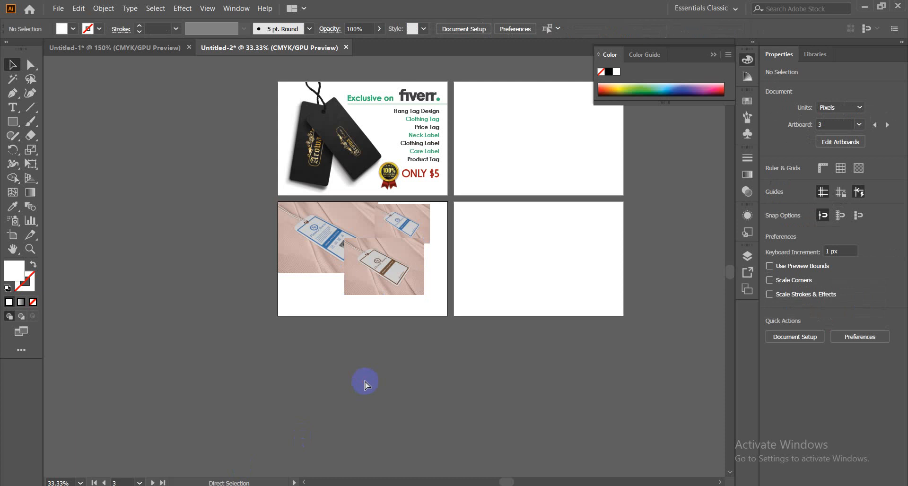
# - Paste the brown tag back image, scale it to about 230 × 164 px and line up both brown tag photos along the third artboard's bottom edge
pyautogui.hotkey('ctrl', 'v')
pyautogui.click(466, 341)
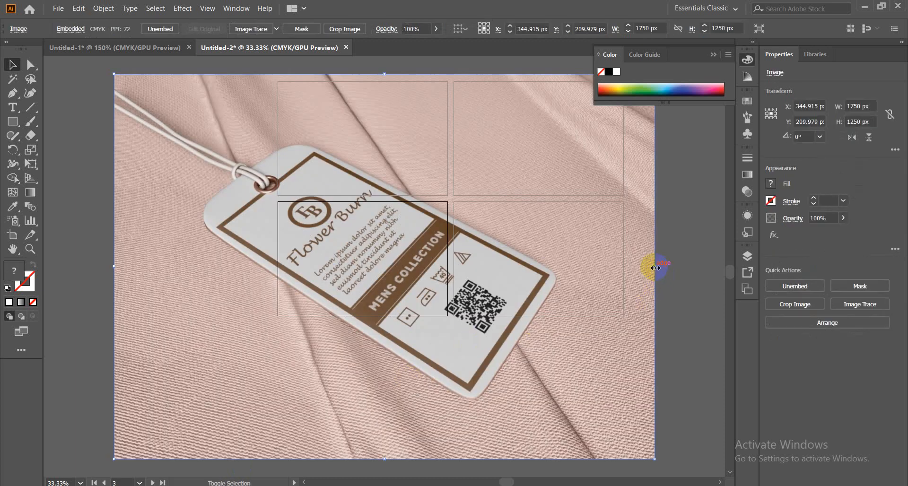
pyautogui.moveTo(651, 269); pyautogui.dragTo(443, 277)
pyautogui.hotkey('ctrl', '=')
pyautogui.hotkey('ctrl', '=')
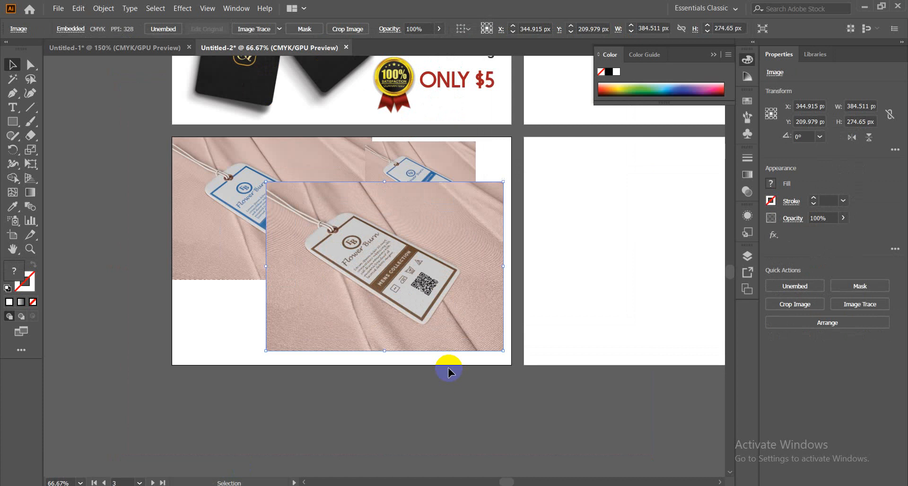
pyautogui.moveTo(505, 266); pyautogui.dragTo(456, 266)
pyautogui.moveTo(389, 263); pyautogui.dragTo(247, 298)
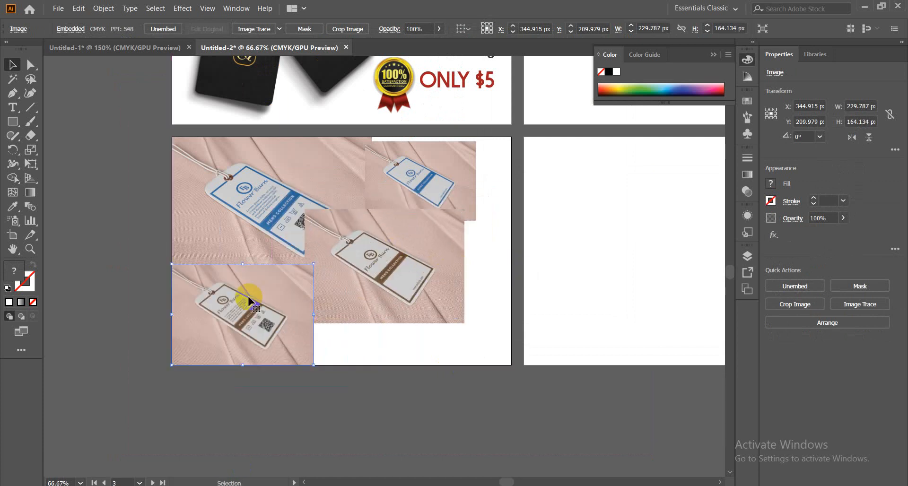
pyautogui.click(245, 387)
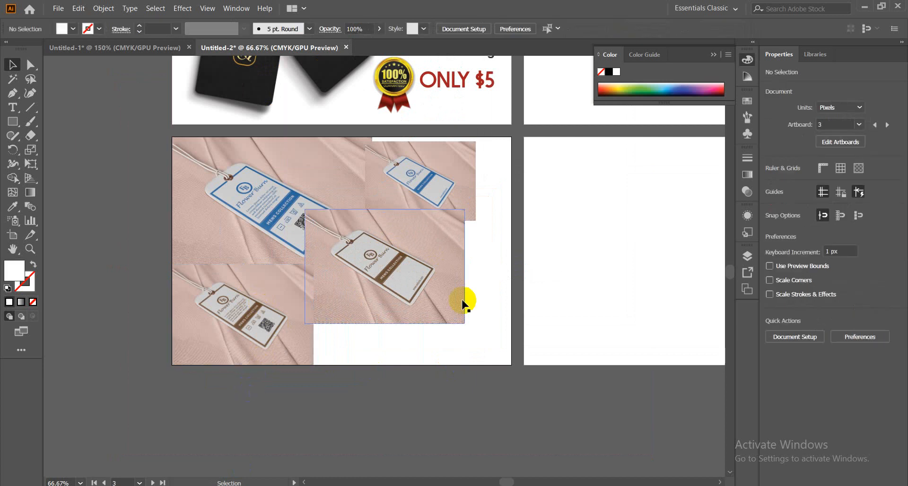
pyautogui.moveTo(387, 281); pyautogui.dragTo(387, 303)
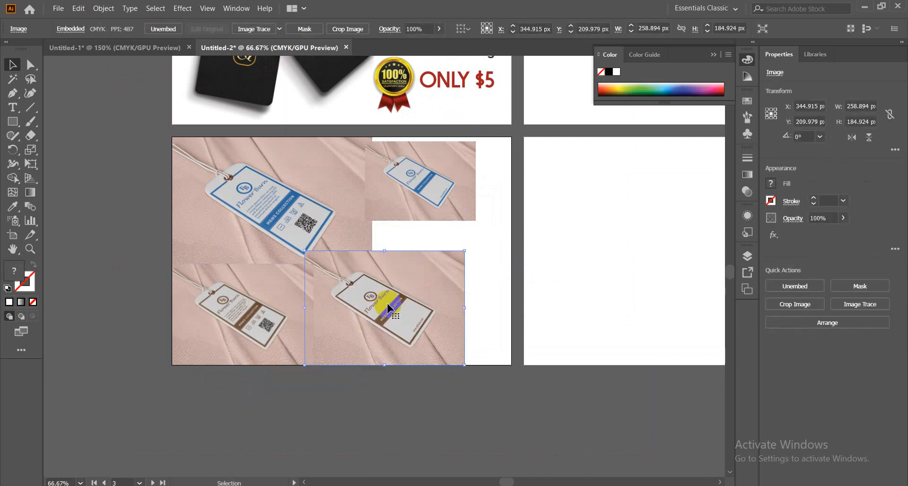
pyautogui.click(351, 410)
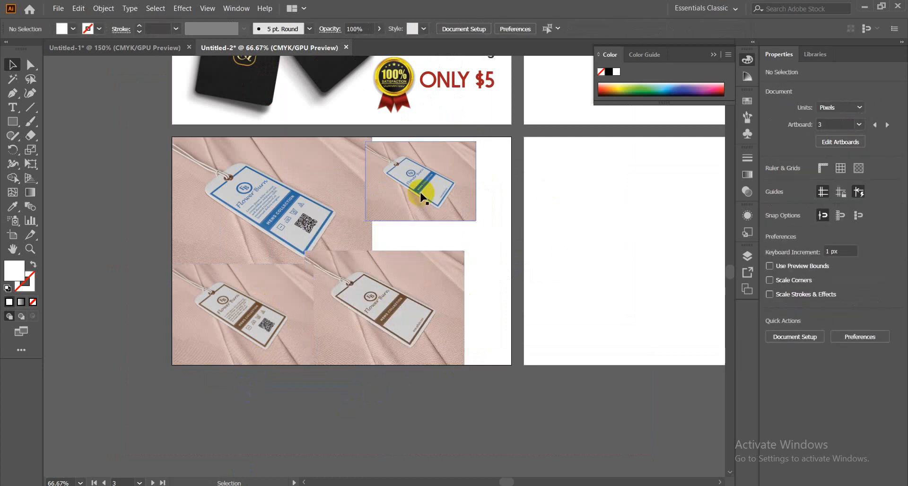
# - Place the blue tag front photo against the first photo's right side and enlarge it to about 225 × 161 px, reaching the artboard's right edge
pyautogui.moveTo(400, 184); pyautogui.dragTo(405, 174)
pyautogui.hotkey('ctrl', '1')
pyautogui.hotkey('ctrl', '+')
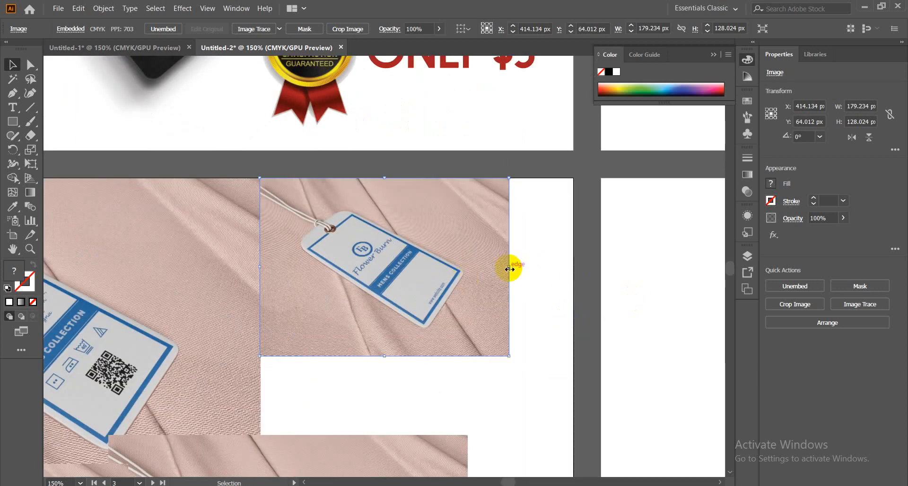
pyautogui.moveTo(508, 269); pyautogui.dragTo(576, 272)
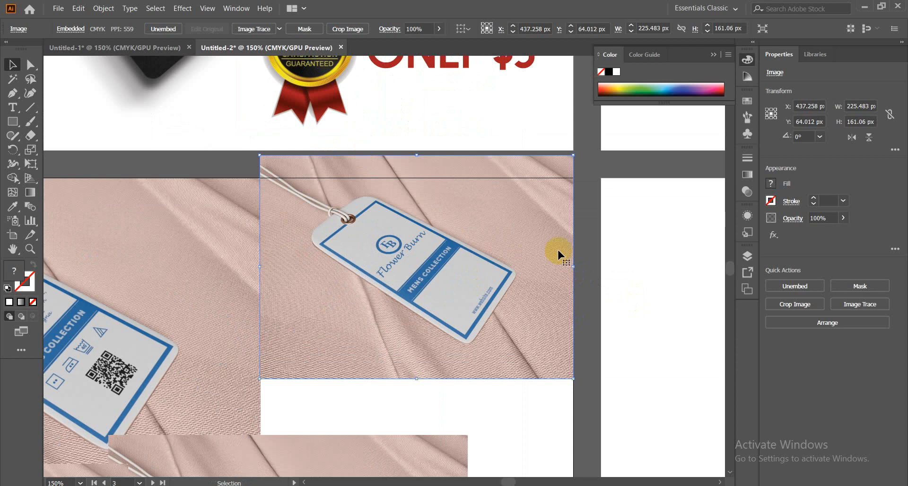
pyautogui.click(586, 234)
# - Move the brown tag front photo directly beneath the blue front photo and scale it to about 227 × 162 px
pyautogui.scroll(-3, 585, 234)
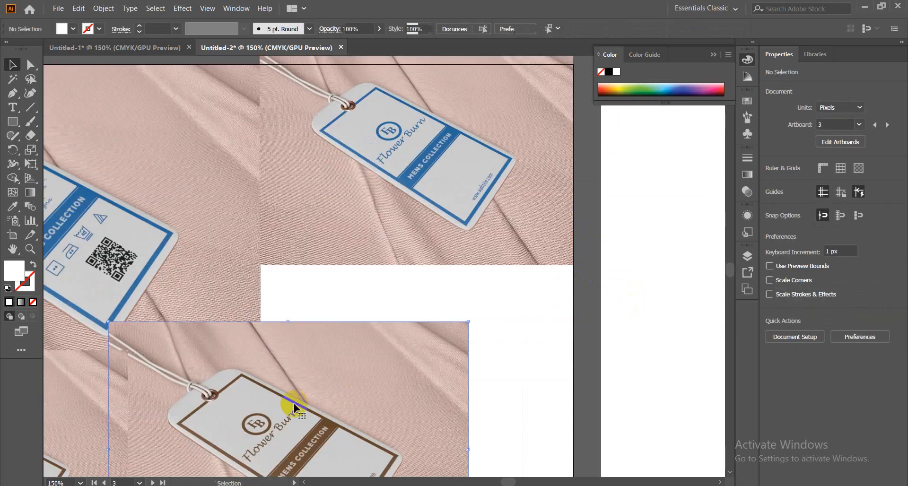
pyautogui.moveTo(299, 382); pyautogui.dragTo(353, 354)
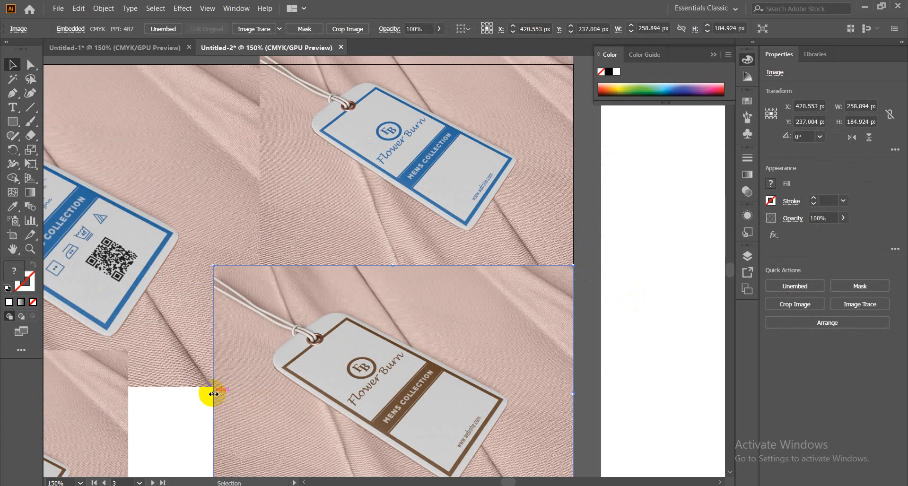
pyautogui.moveTo(213, 394); pyautogui.dragTo(258, 385)
pyautogui.moveTo(413, 414); pyautogui.dragTo(415, 405)
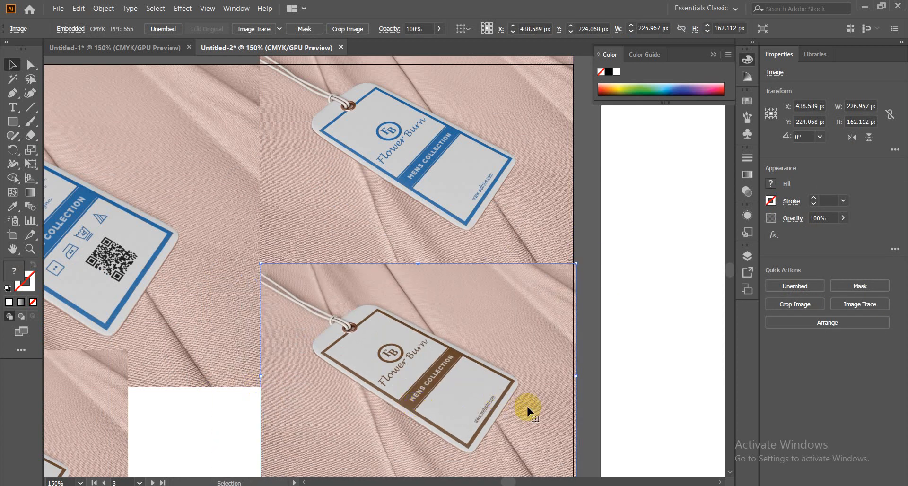
pyautogui.scroll(-3, 574, 376)
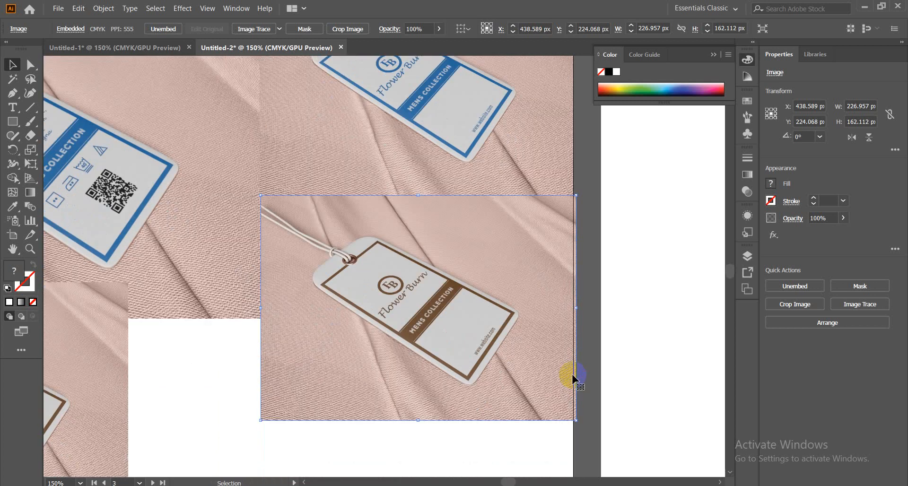
pyautogui.scroll(-4, 574, 376)
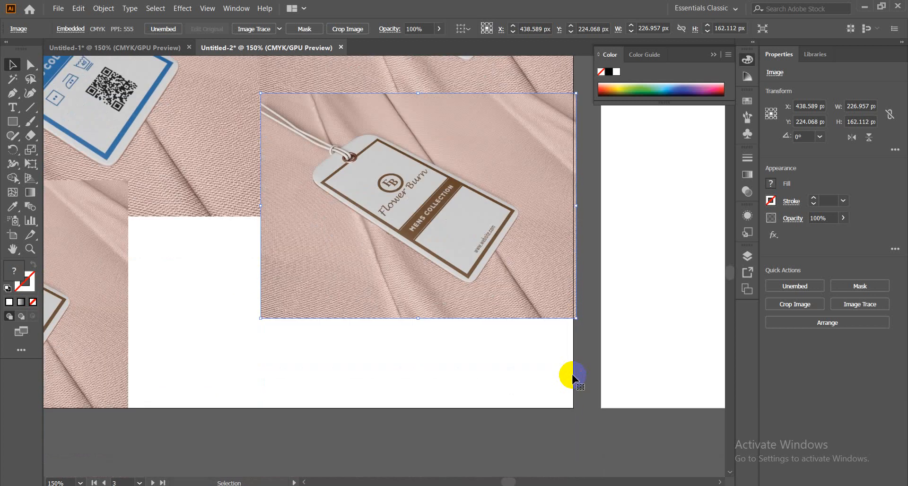
pyautogui.scroll(5, 572, 376)
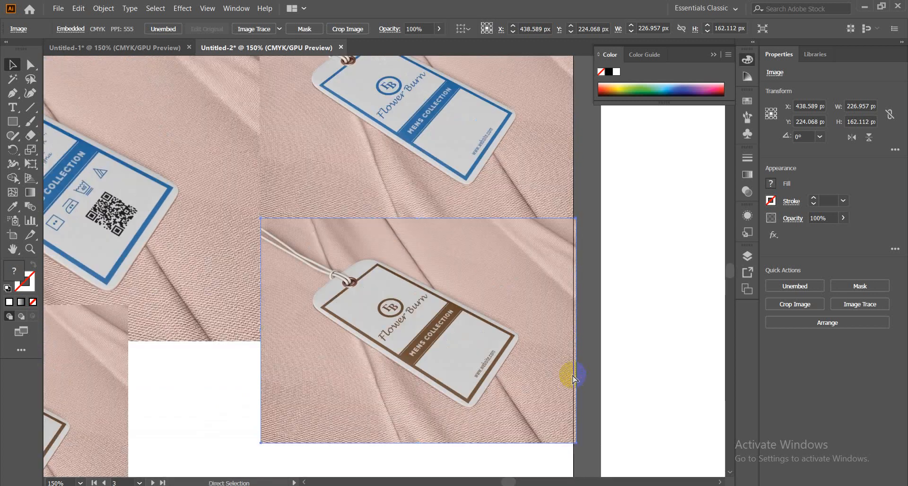
pyautogui.hotkey('ctrl', '-')
pyautogui.scroll(1, 334, 380)
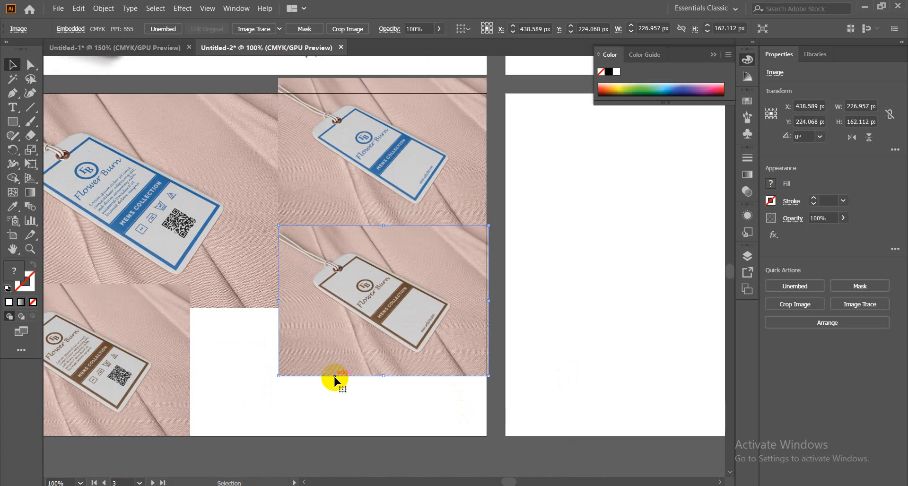
# - Move the brown tag front photo up by about 11 px so it slightly overlaps the blue front photo
pyautogui.moveTo(233, 370); pyautogui.dragTo(373, 358)
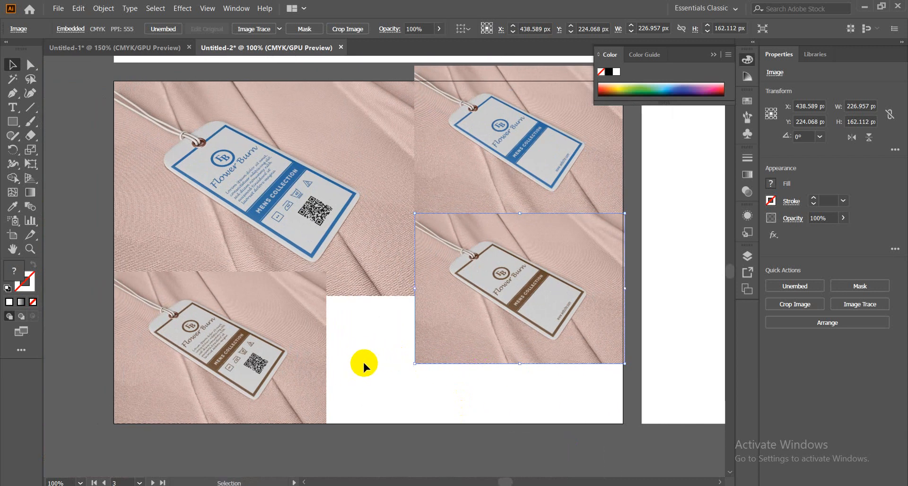
pyautogui.click(362, 376)
pyautogui.click(251, 365)
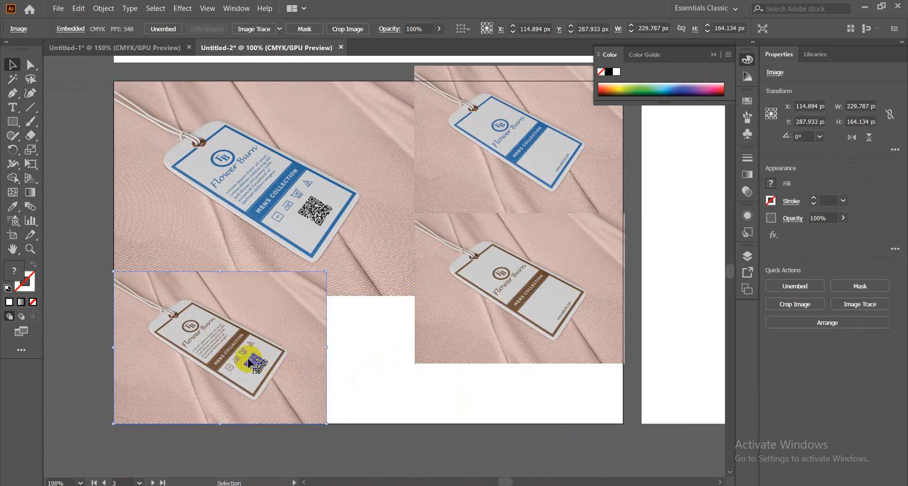
pyautogui.click(567, 334)
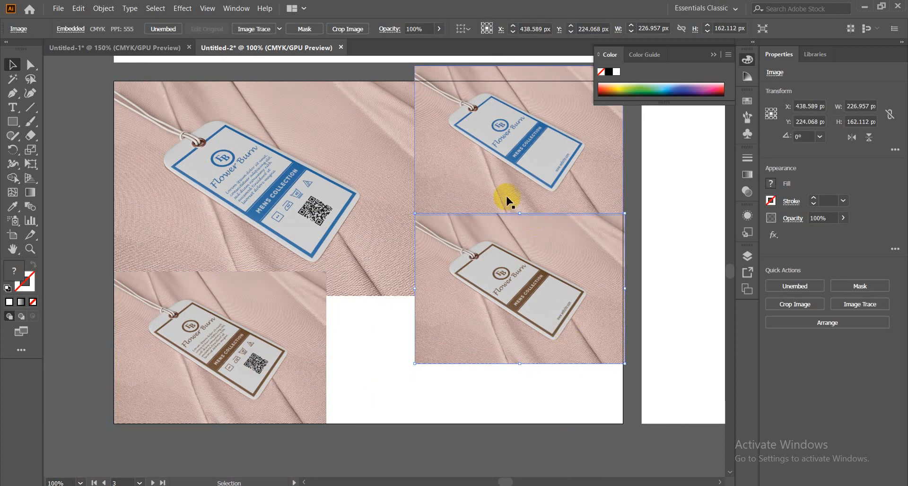
pyautogui.moveTo(537, 297); pyautogui.dragTo(539, 286)
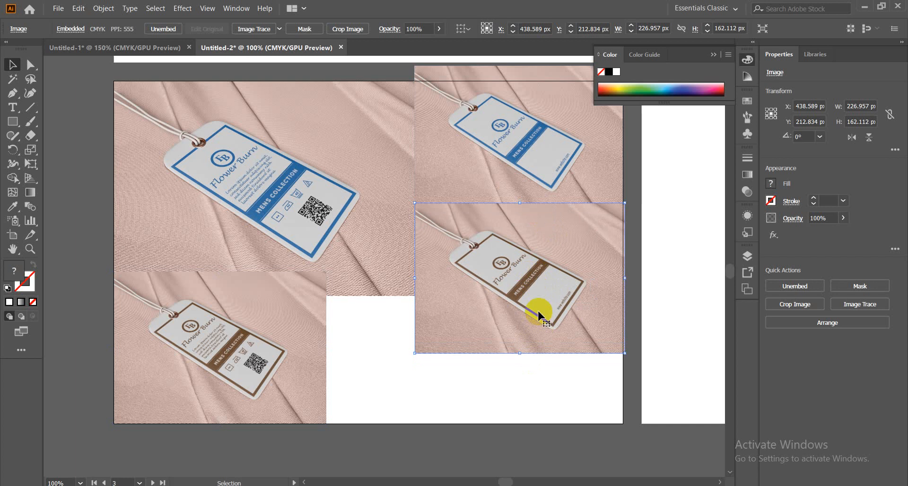
pyautogui.click(532, 374)
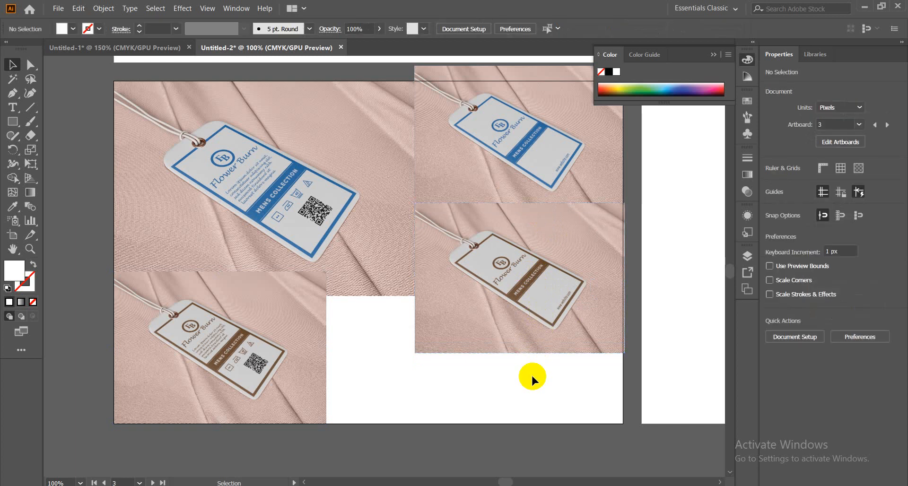
# - Scale the blue and brown front photos together to about 207 × 283 px and shift them right past the third artboard's edge
pyautogui.click(186, 359)
pyautogui.click(495, 328)
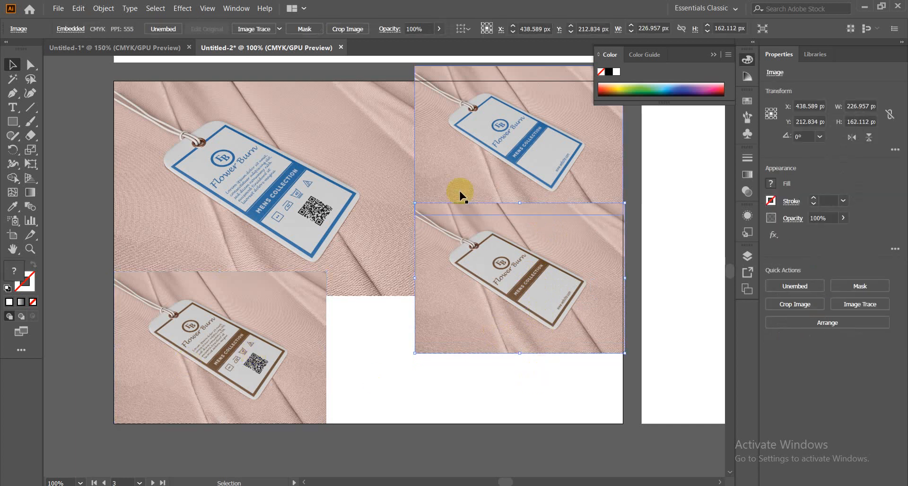
pyautogui.keyDown('shift'); pyautogui.click(448, 174); pyautogui.keyUp('shift')
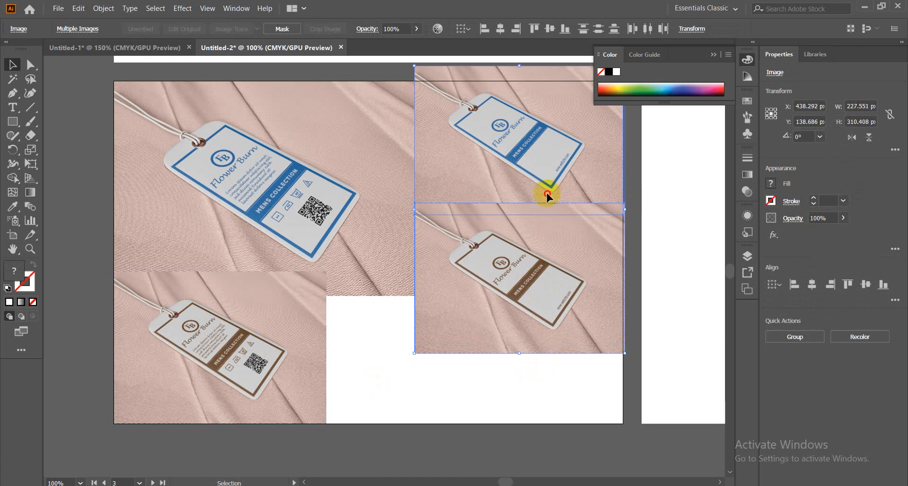
pyautogui.moveTo(414, 209); pyautogui.dragTo(434, 209)
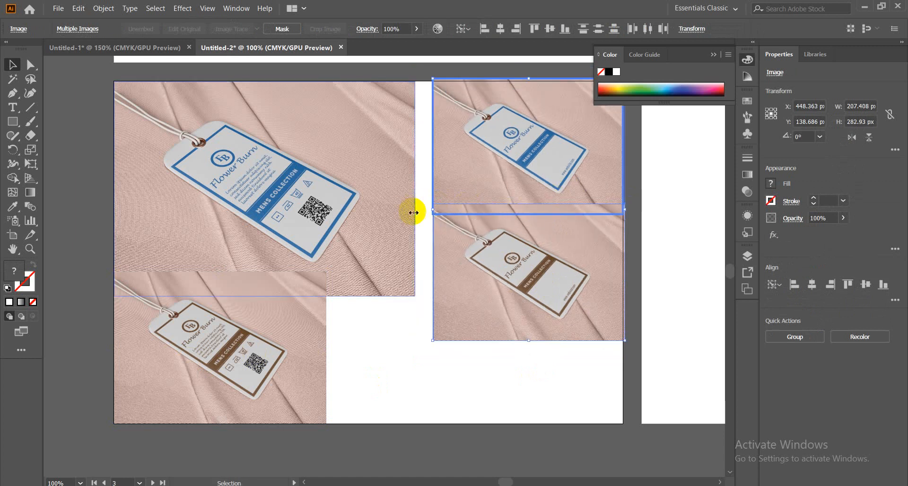
pyautogui.moveTo(478, 191); pyautogui.dragTo(490, 191)
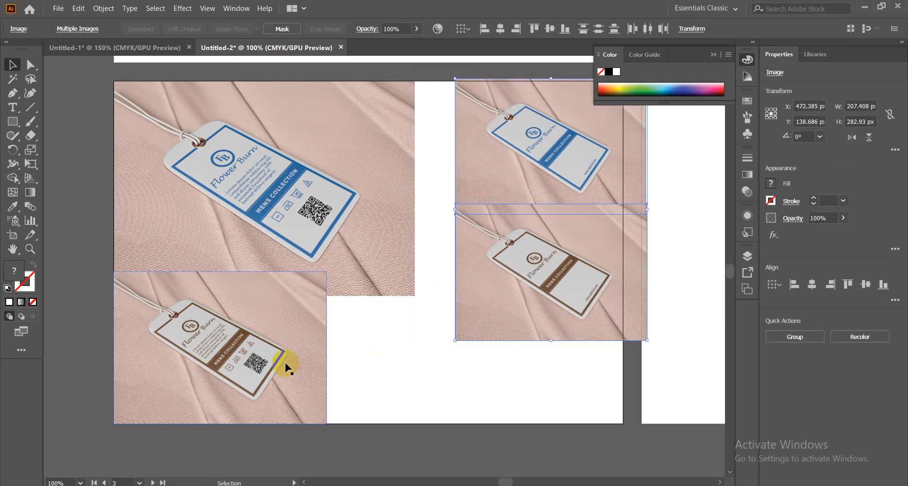
# - Move the brown tag back photo below the two front photos, scale it to about 205 × 146 px and tuck it behind the brown front
pyautogui.click(251, 358)
pyautogui.moveTo(231, 374); pyautogui.dragTo(553, 374)
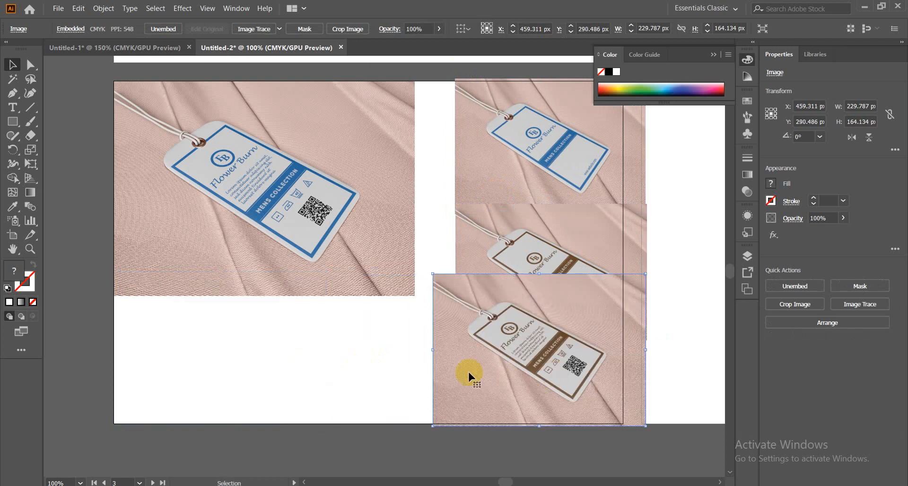
pyautogui.moveTo(433, 350); pyautogui.dragTo(458, 351)
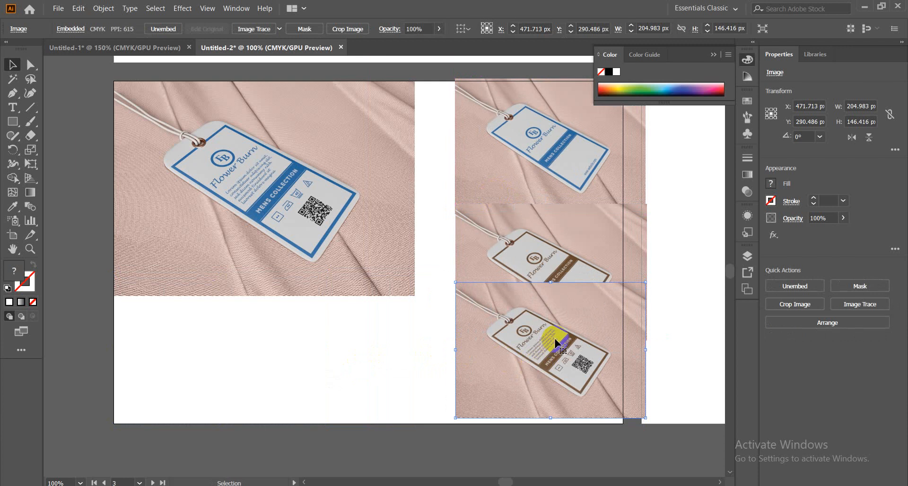
pyautogui.moveTo(556, 342); pyautogui.dragTo(554, 371)
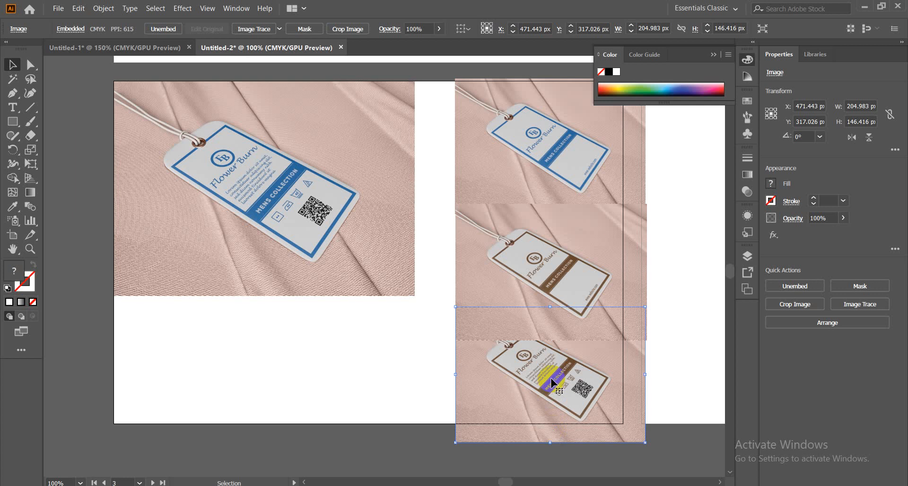
# - Select the blue and brown front photos together and nudge them up 13 px
pyautogui.click(536, 264)
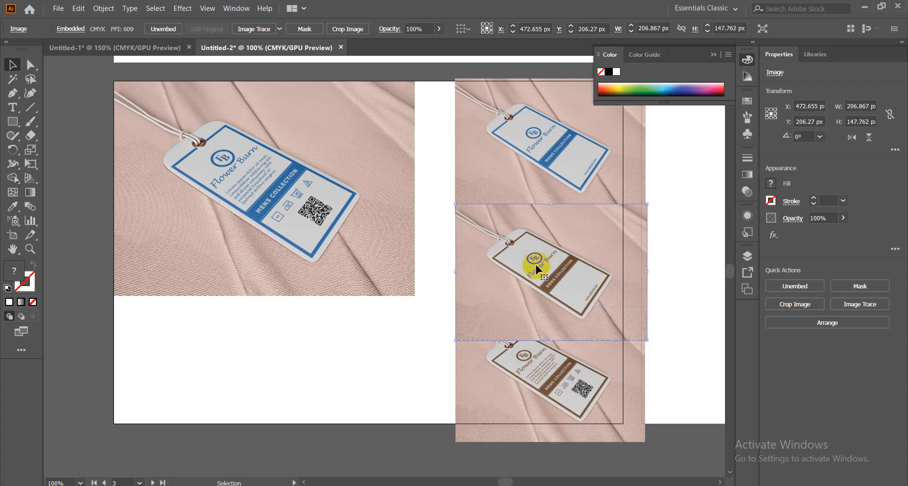
pyautogui.scroll(4, 577, 319)
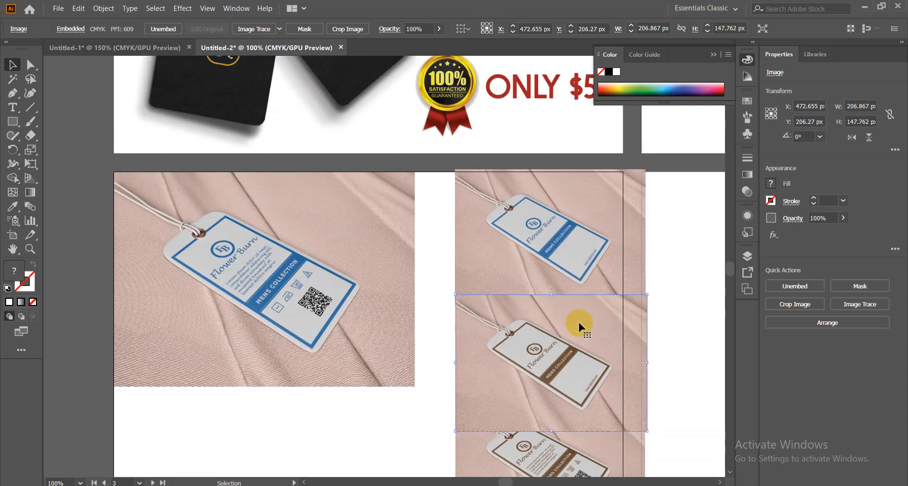
pyautogui.scroll(-5, 578, 319)
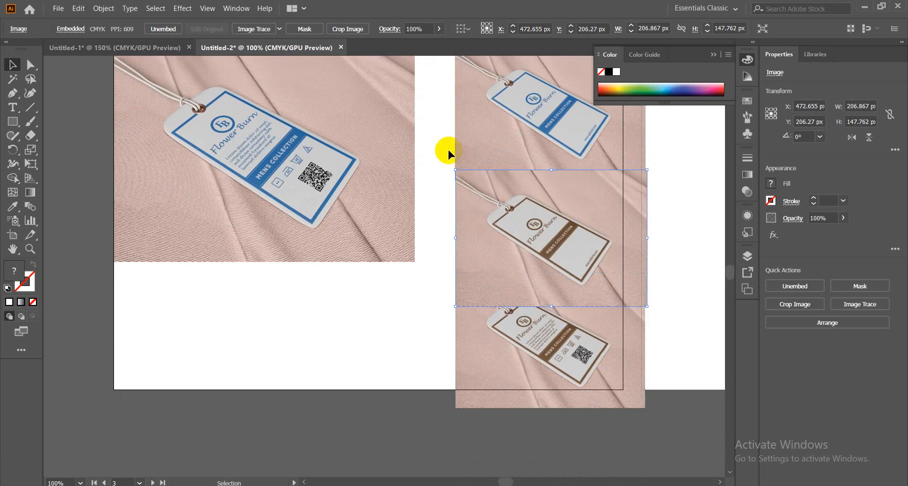
pyautogui.moveTo(441, 147); pyautogui.dragTo(461, 206)
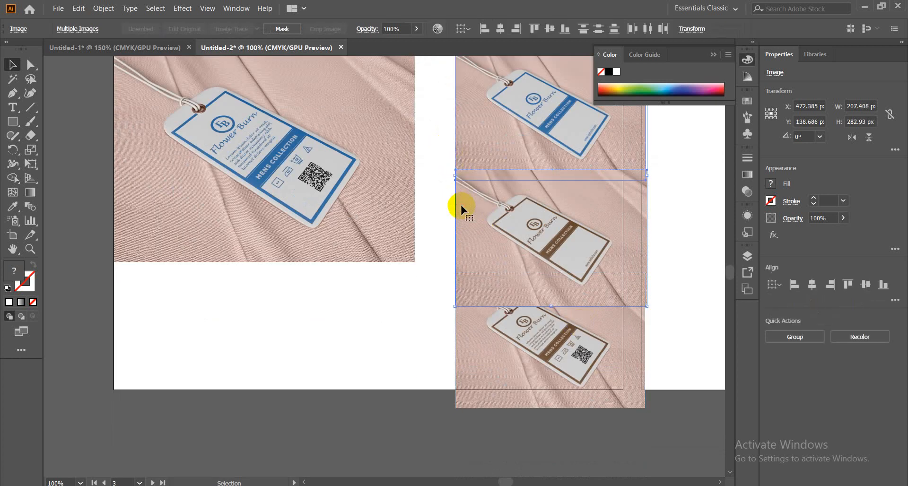
pyautogui.press('Up')
pyautogui.press('Up')
pyautogui.press('Up')
pyautogui.press('Up')
pyautogui.press('Up')
pyautogui.press('Up')
pyautogui.press('Up')
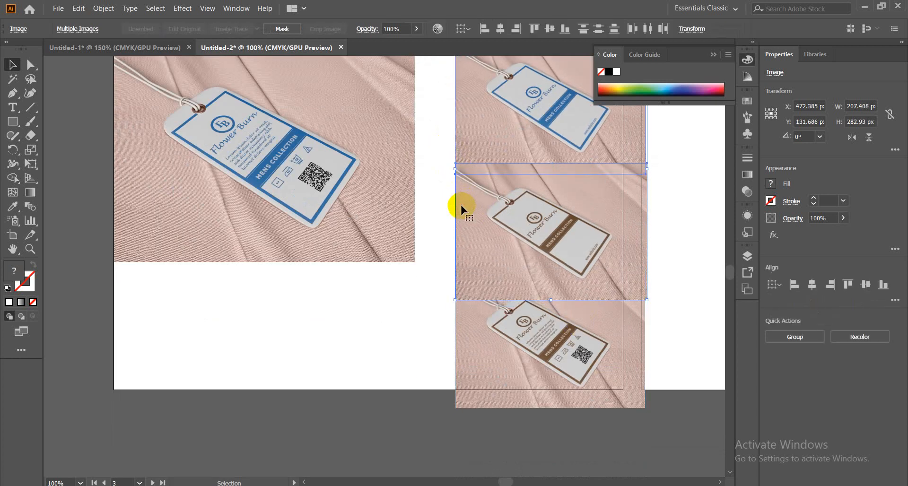
pyautogui.press('Up')
pyautogui.press('Up')
pyautogui.press('Up')
pyautogui.scroll(2, 470, 217)
pyautogui.press('Up')
pyautogui.press('Up')
pyautogui.press('Up')
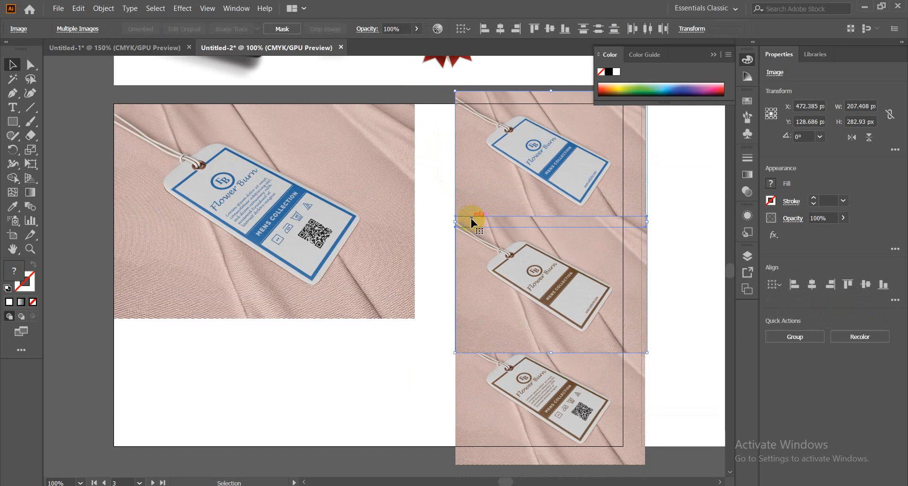
# - Bring the brown tag back photo in front of the brown tag front photo
pyautogui.scroll(-2, 470, 218)
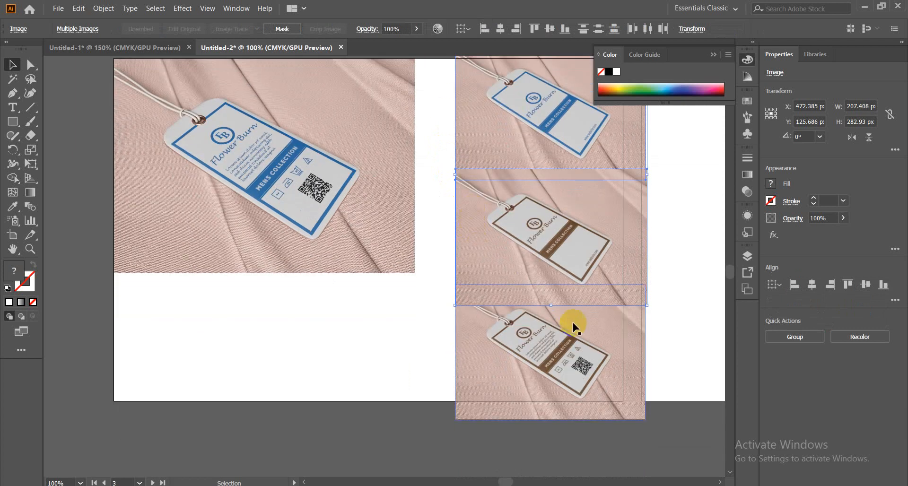
pyautogui.click(551, 348)
pyautogui.press('a')
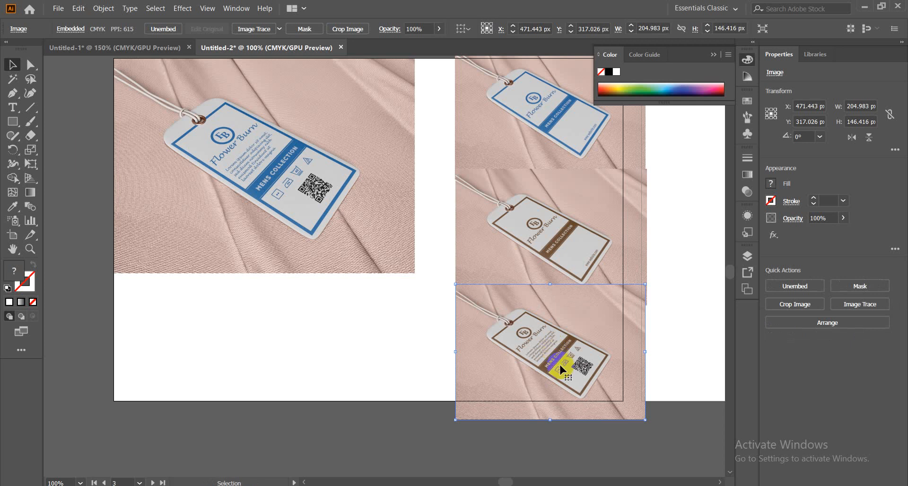
# - Nudge the brown tag back photo 2 px right, scale it to about 207 × 148 px and deselect it
pyautogui.press('Right')
pyautogui.press('Right')
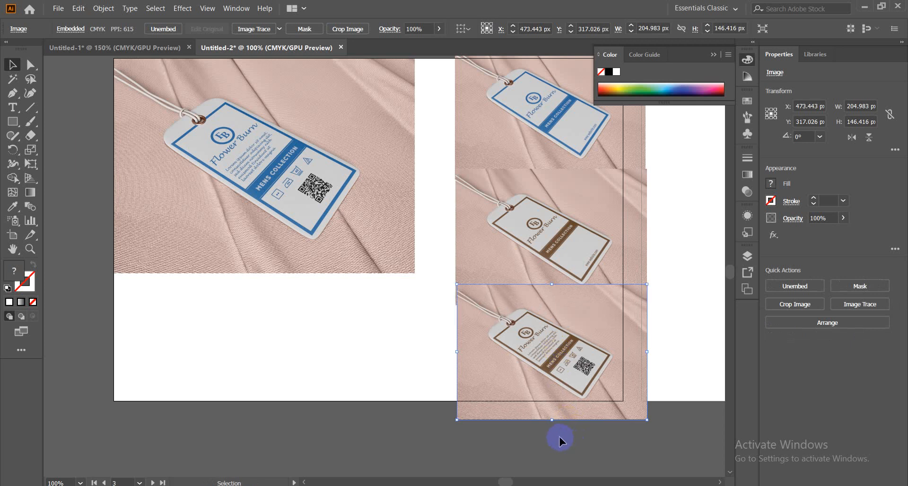
pyautogui.moveTo(459, 352); pyautogui.dragTo(456, 352)
pyautogui.hscroll(-5, 429, 391)
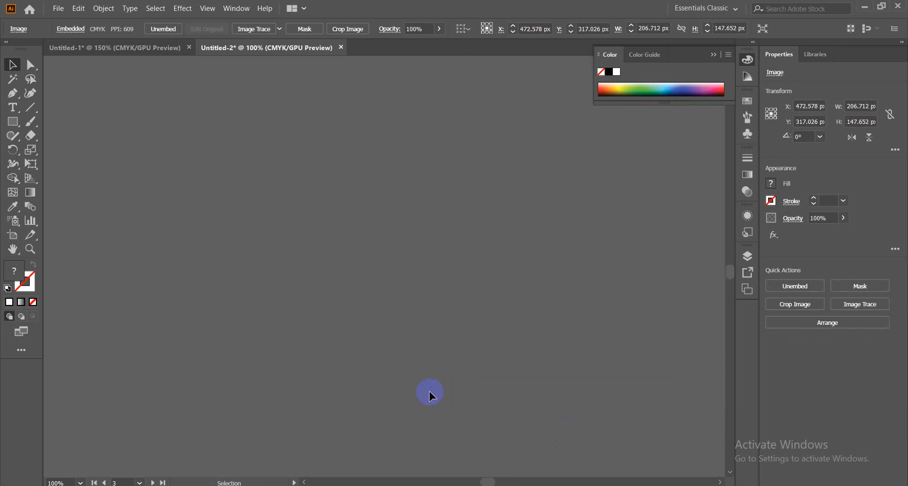
pyautogui.click(504, 321)
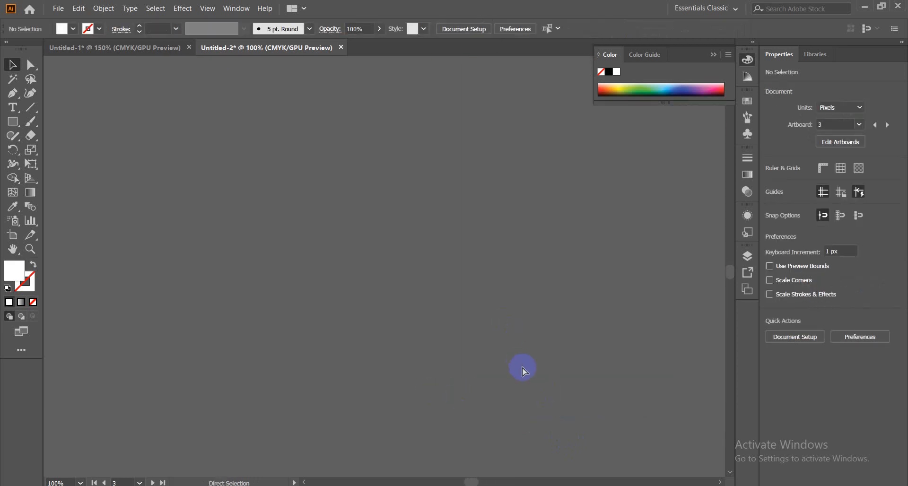
# - Nudge the brown tag back photo down 4 px on the third artboard
pyautogui.hotkey('ctrl', 'space')
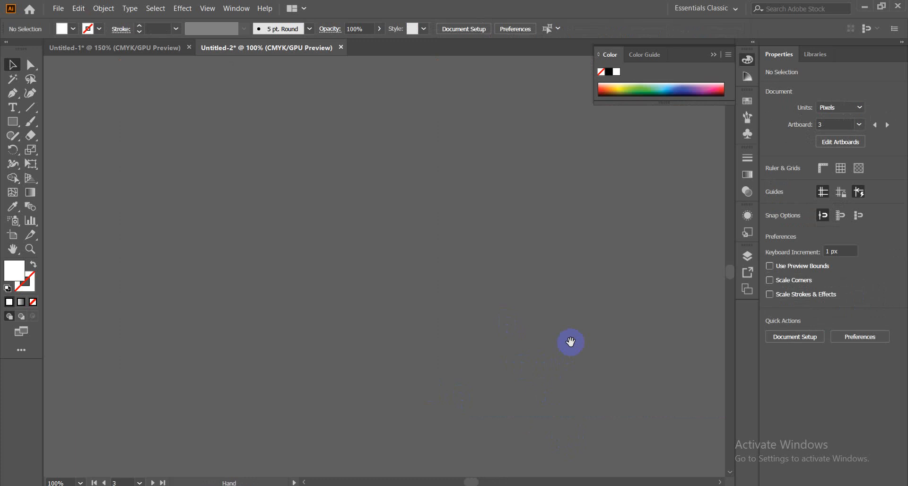
pyautogui.hscroll(8, 434, 280)
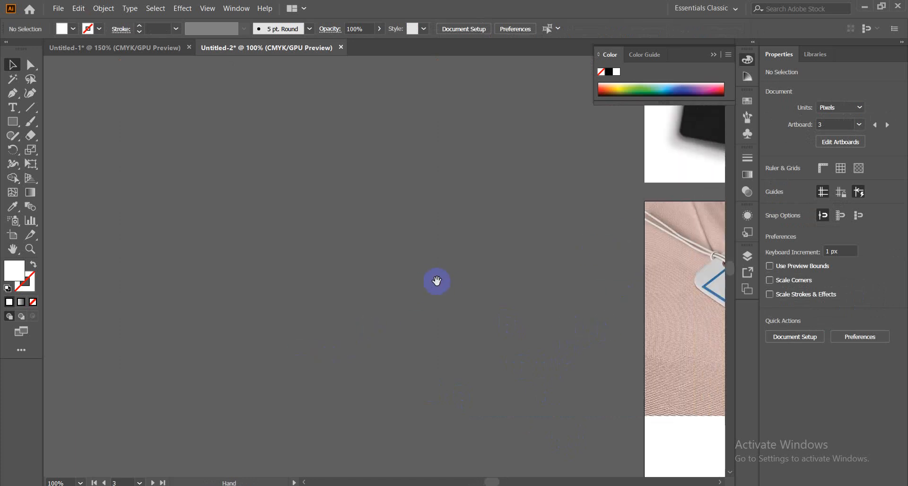
pyautogui.moveTo(517, 274); pyautogui.dragTo(437, 259)
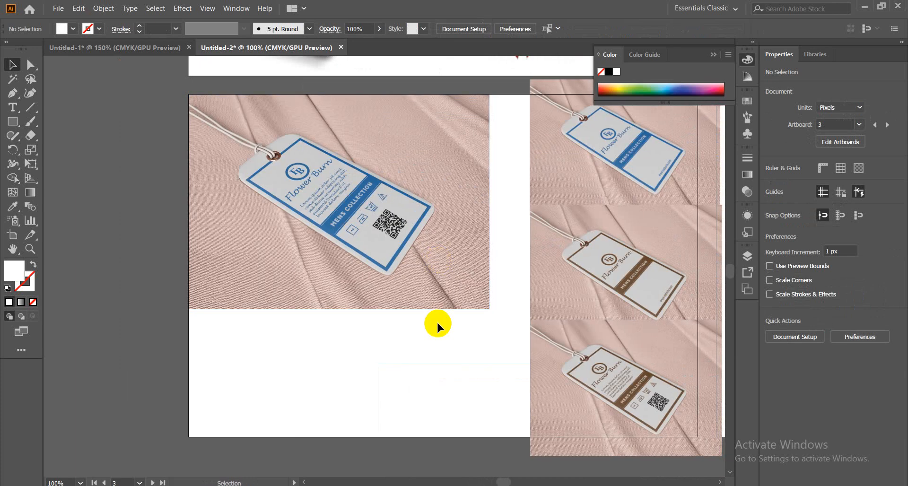
pyautogui.hotkey('ctrl', '-')
pyautogui.moveTo(629, 445); pyautogui.dragTo(534, 416)
pyautogui.hotkey('ctrl', '+')
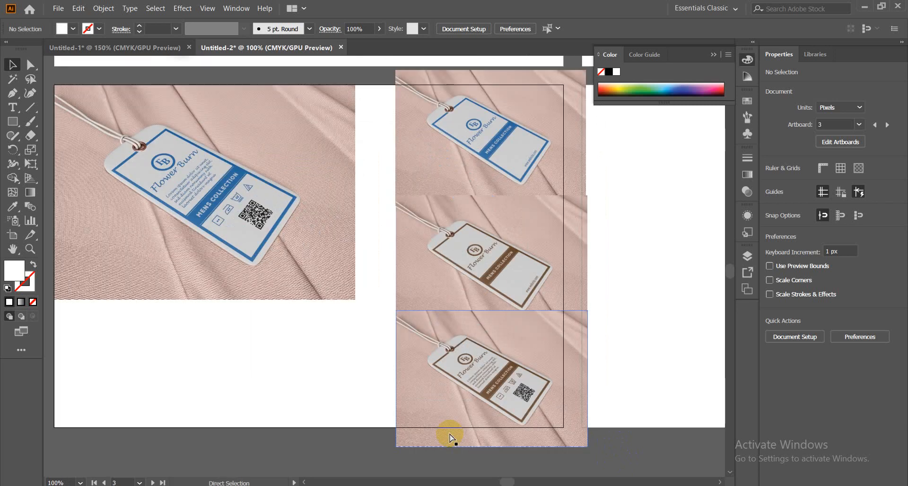
pyautogui.click(533, 353)
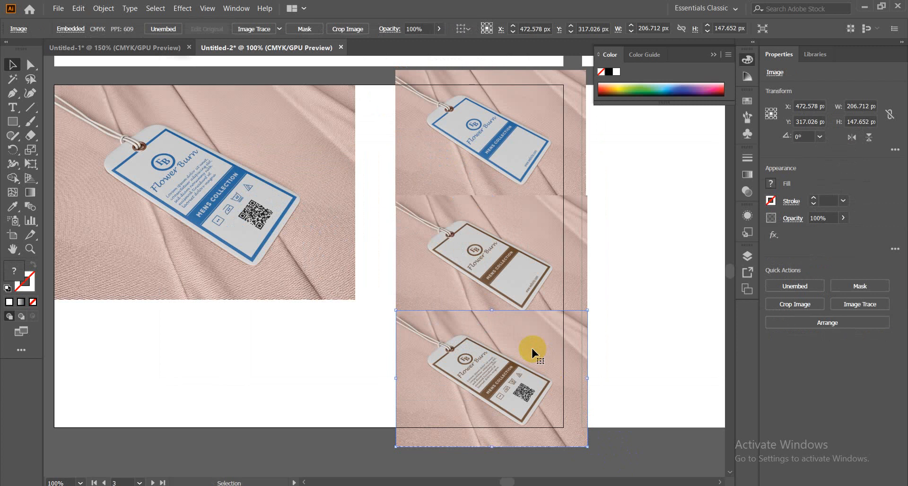
pyautogui.press('Down')
pyautogui.press('Down')
pyautogui.press('Down')
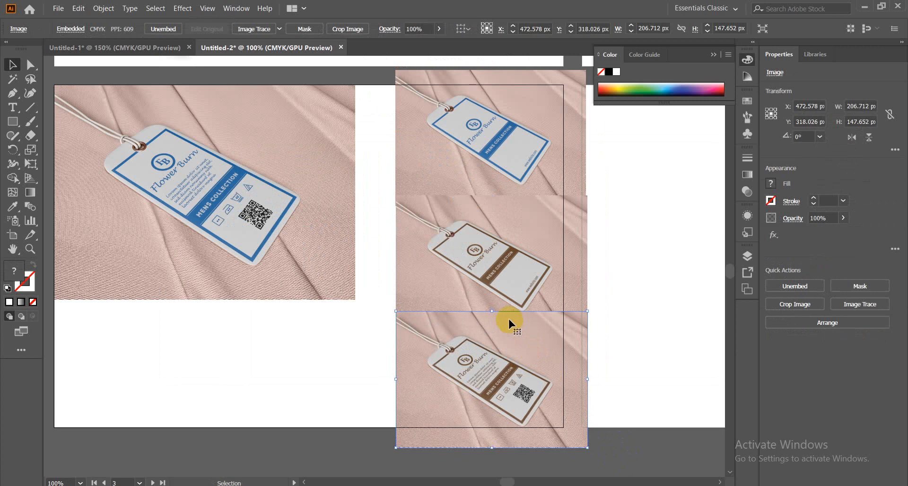
pyautogui.press('Down')
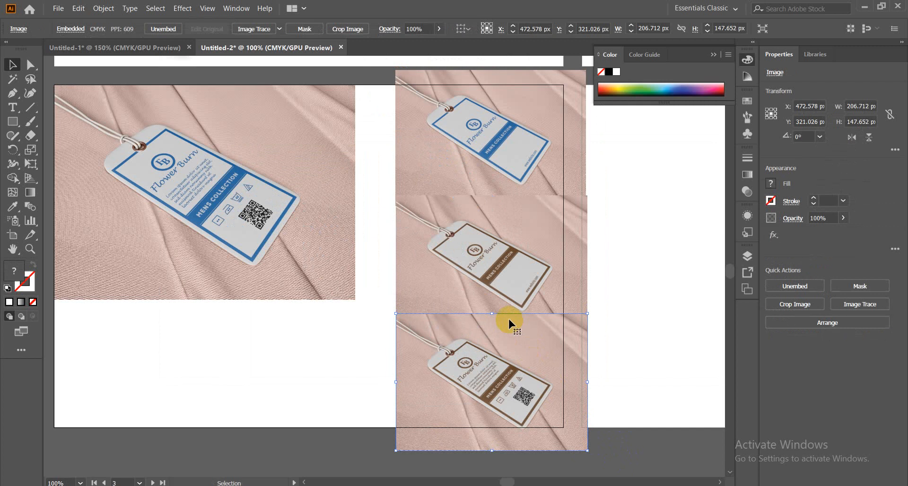
# - Nudge the brown tag front photo up 4 px
pyautogui.click(512, 249)
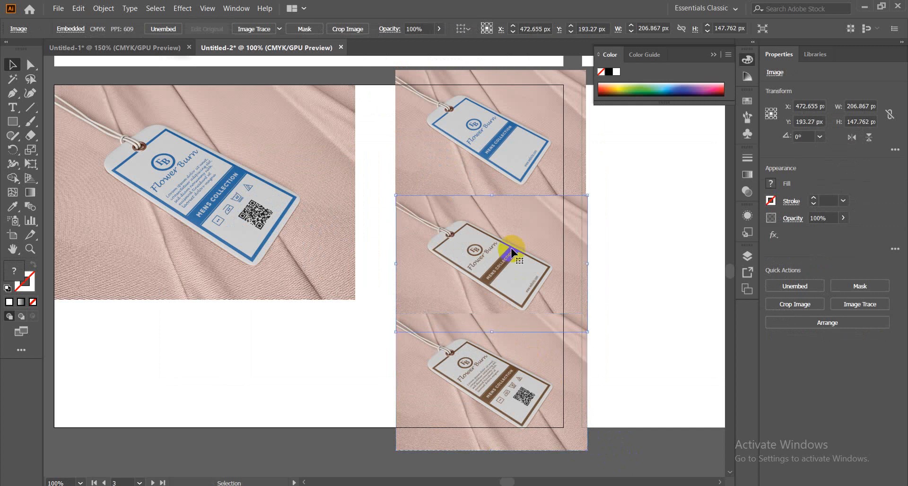
pyautogui.press('Up')
pyautogui.press('Up')
pyautogui.press('Up')
pyautogui.press('Up')
# - Nudge the brown tag back photo up about 5 px and deselect it
pyautogui.click(520, 349)
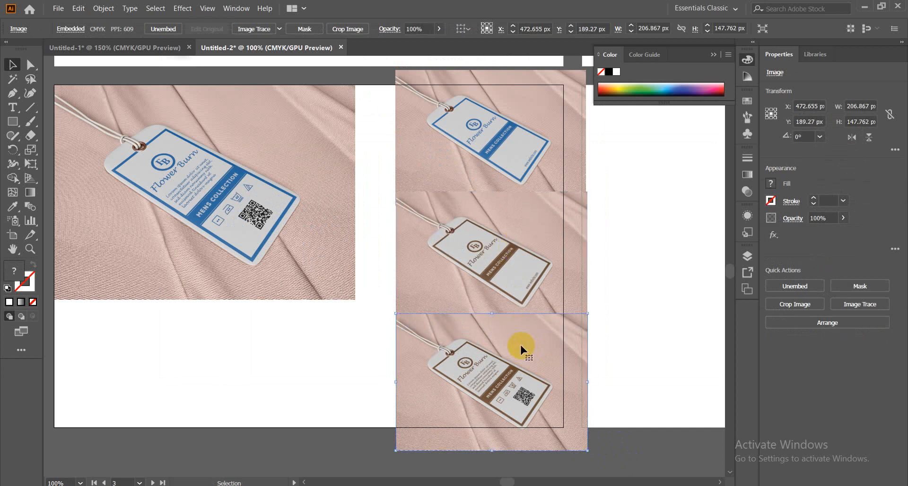
pyautogui.press('Up')
pyautogui.press('Up')
pyautogui.press('Up')
pyautogui.press('Up')
pyautogui.press('Up')
pyautogui.press('Up')
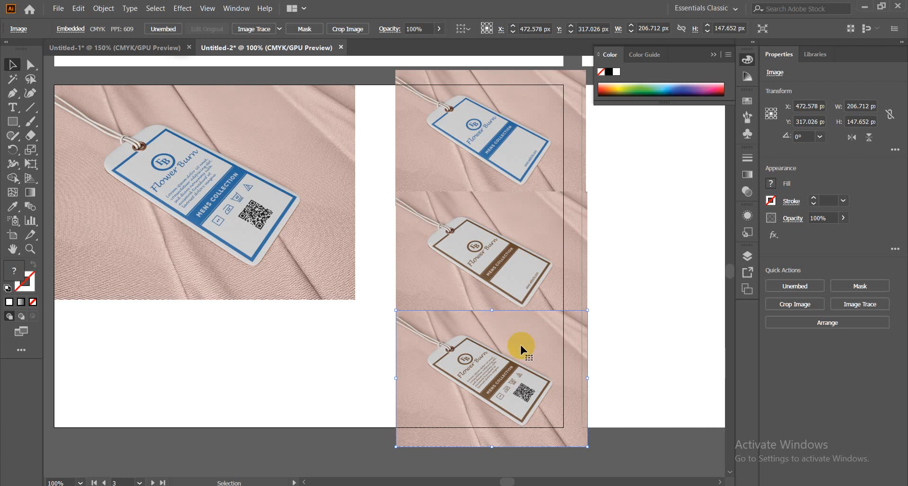
pyautogui.click(336, 361)
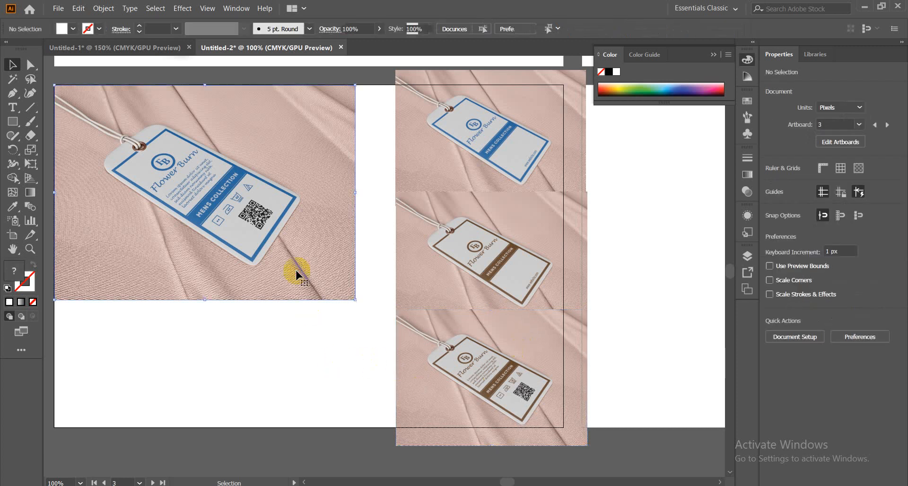
# - Scale the blue tag back photo to about 371 × 265 px and move it down 17 px to meet the artboard's upper edge
pyautogui.click(297, 273)
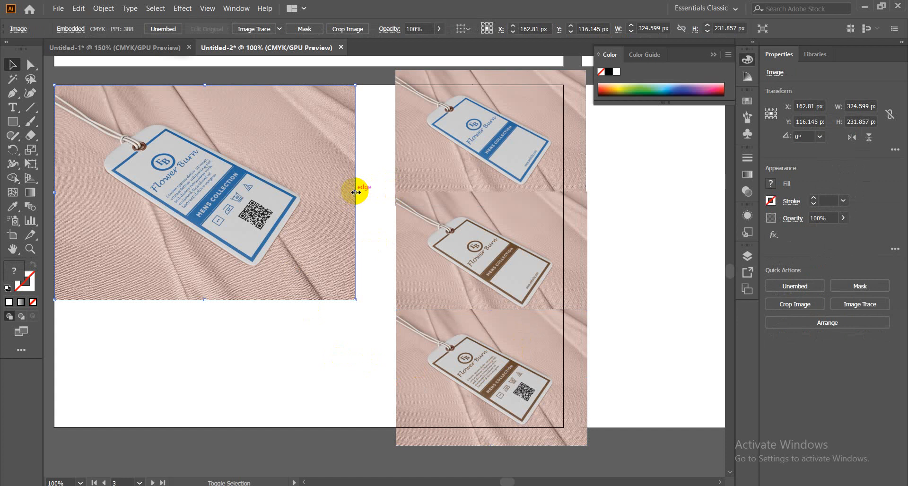
pyautogui.moveTo(356, 192); pyautogui.dragTo(399, 200)
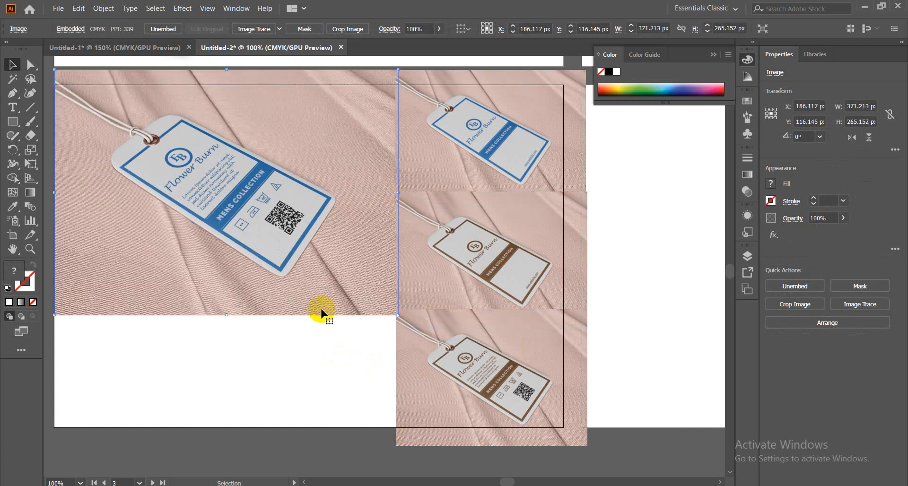
pyautogui.hotkey('ctrl', '-')
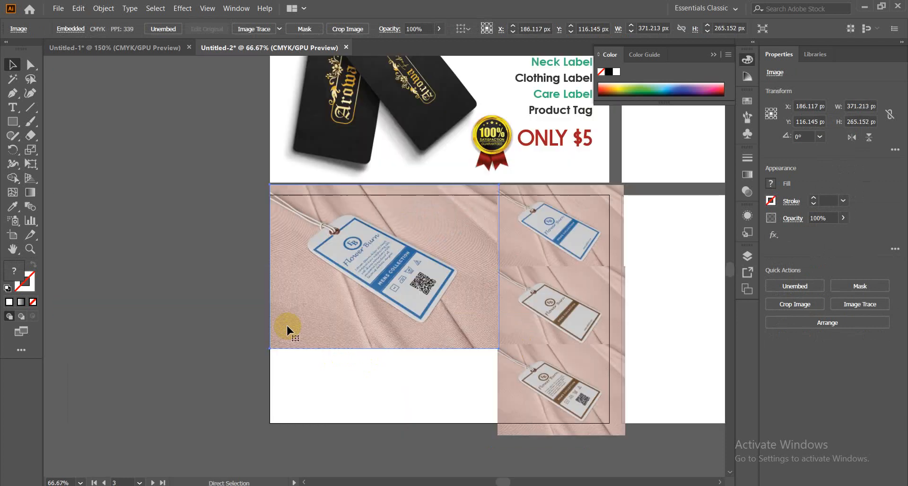
pyautogui.press('Down')
pyautogui.press('Down')
pyautogui.press('Down')
pyautogui.press('Down')
pyautogui.press('Down')
pyautogui.press('Down')
pyautogui.press('Down')
pyautogui.press('Down')
pyautogui.press('Down')
pyautogui.press('Down')
pyautogui.press('Down')
pyautogui.press('Down')
pyautogui.press('Down')
pyautogui.press('Down')
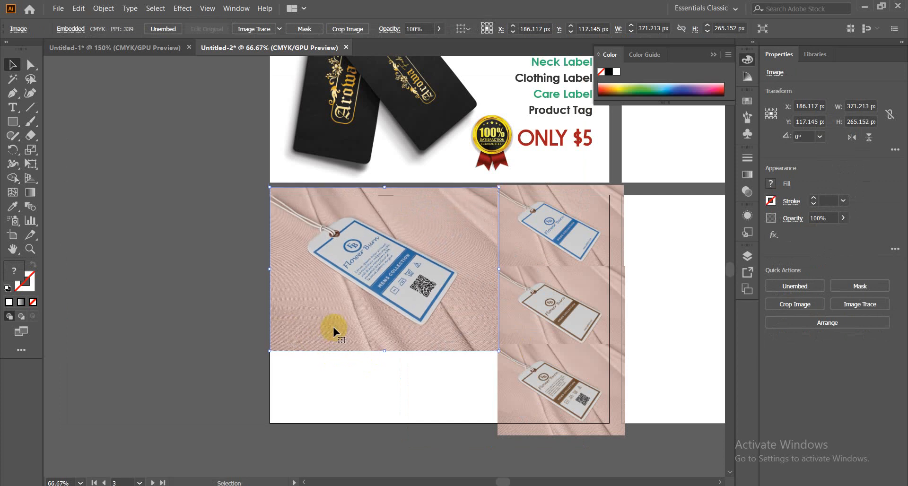
pyautogui.press('Down')
pyautogui.press('Down')
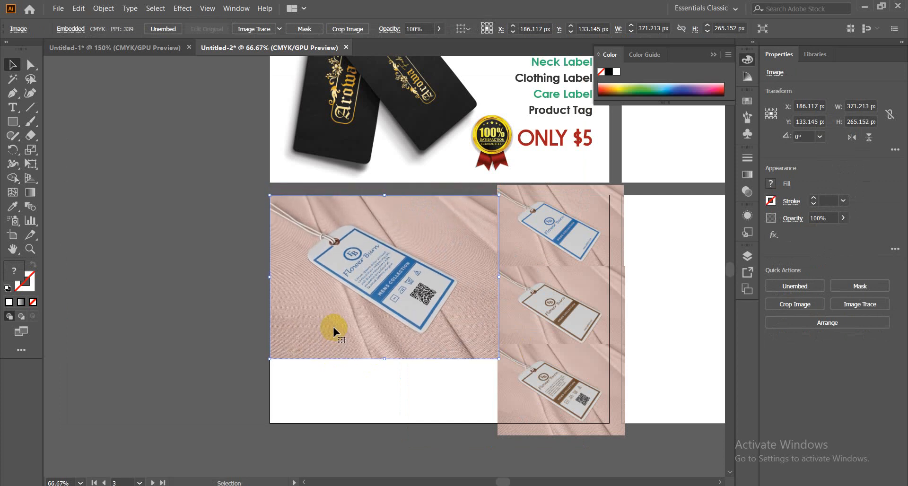
pyautogui.click(185, 325)
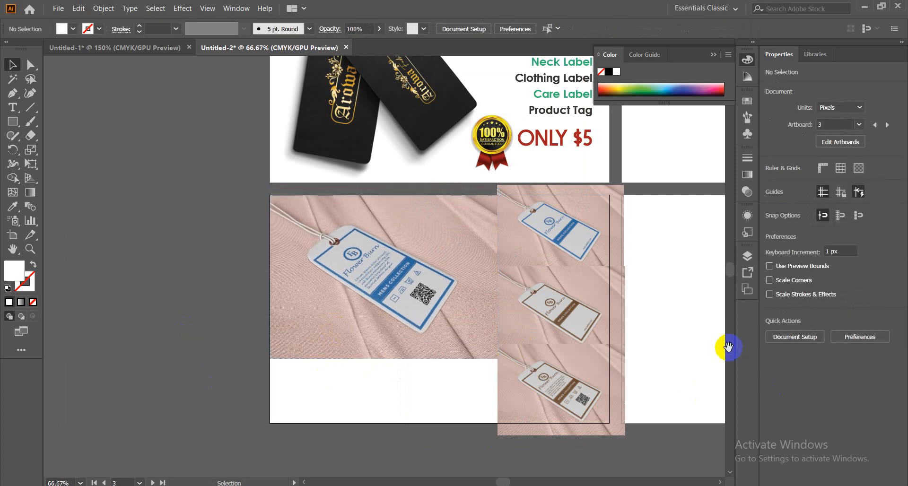
# - Duplicate the 100% satisfaction badge from the first artboard onto the third artboard's lower-left corner
pyautogui.moveTo(638, 310); pyautogui.dragTo(612, 308)
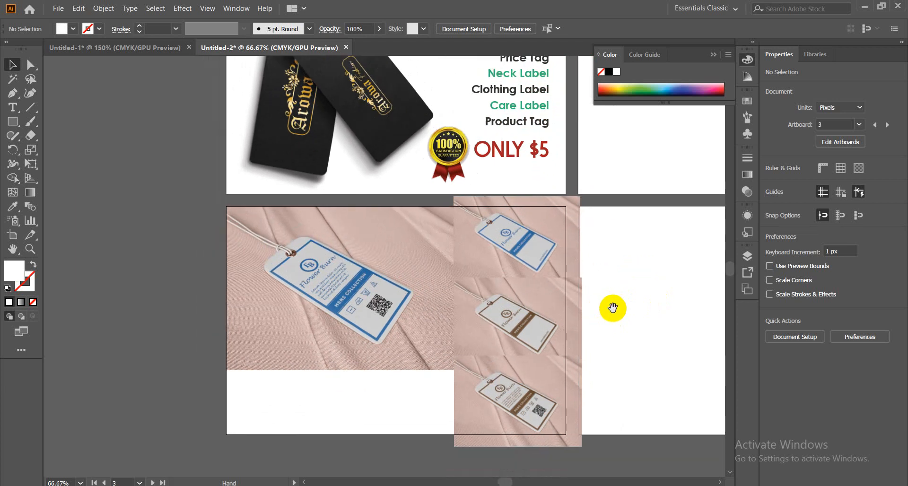
pyautogui.click(449, 150)
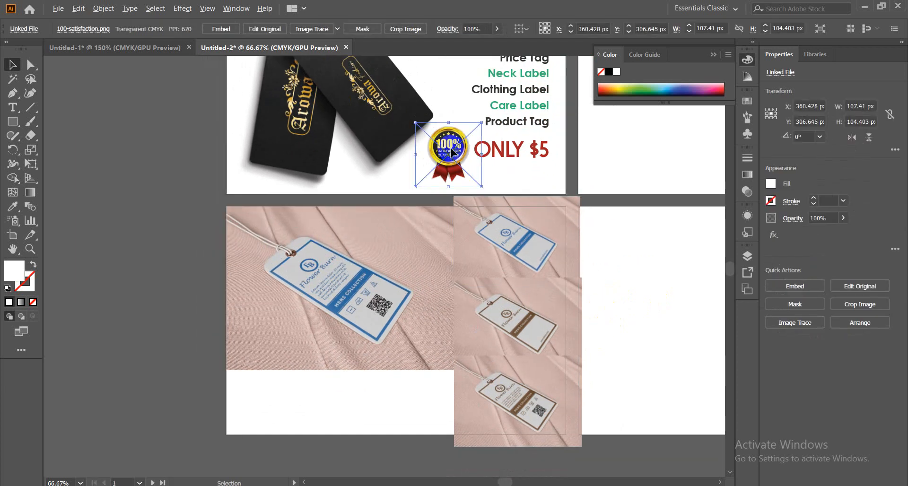
pyautogui.moveTo(451, 152); pyautogui.dragTo(264, 387)
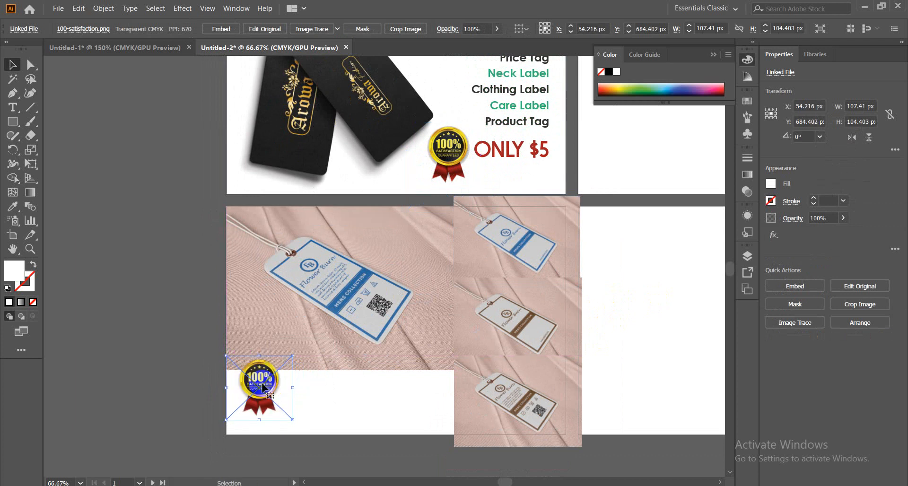
pyautogui.click(164, 359)
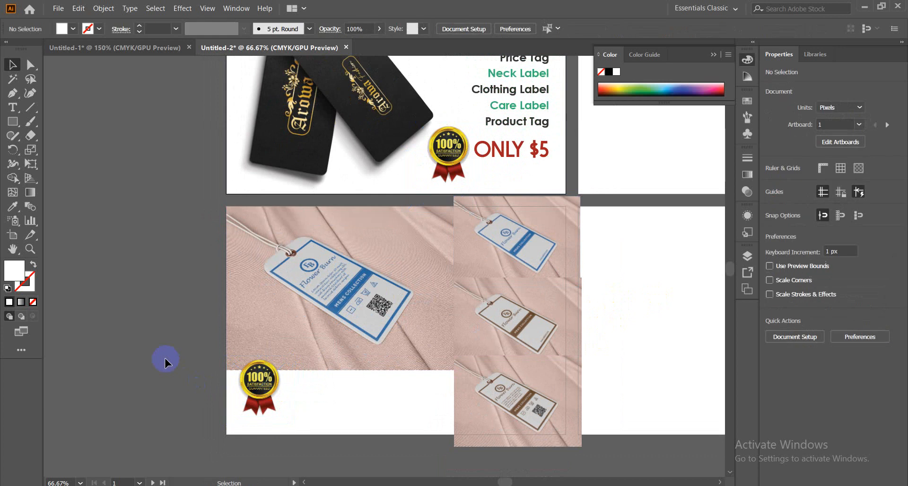
# - Group the "Exclusive on" text with the Fiverr logo on the first artboard
pyautogui.scroll(2, 534, 134)
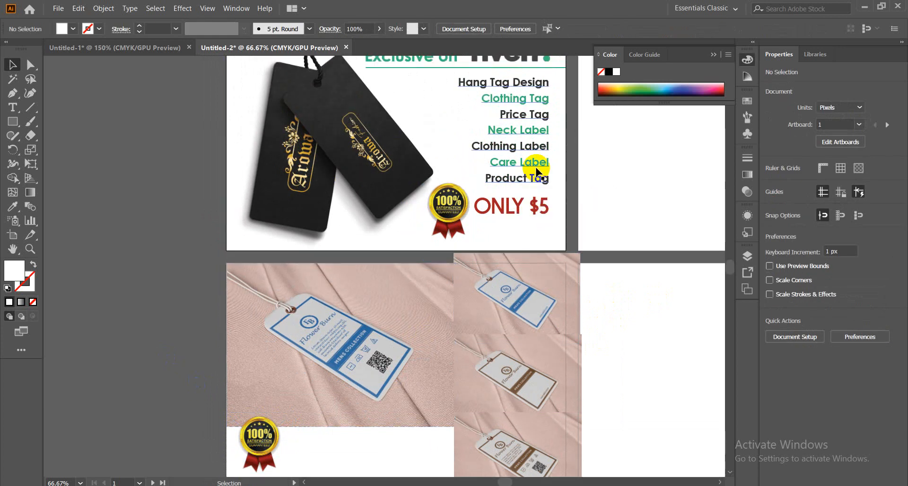
pyautogui.scroll(2, 537, 172)
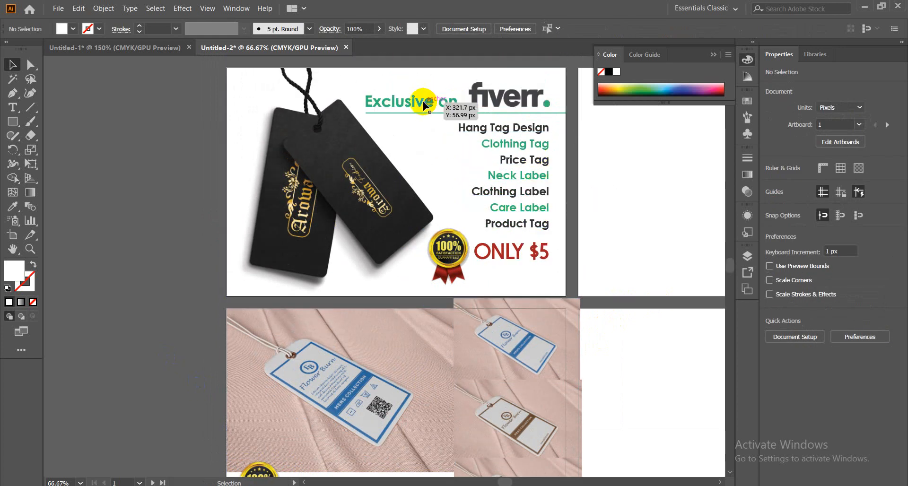
pyautogui.click(442, 105)
pyautogui.keyDown('shift'); pyautogui.click(503, 98); pyautogui.keyUp('shift')
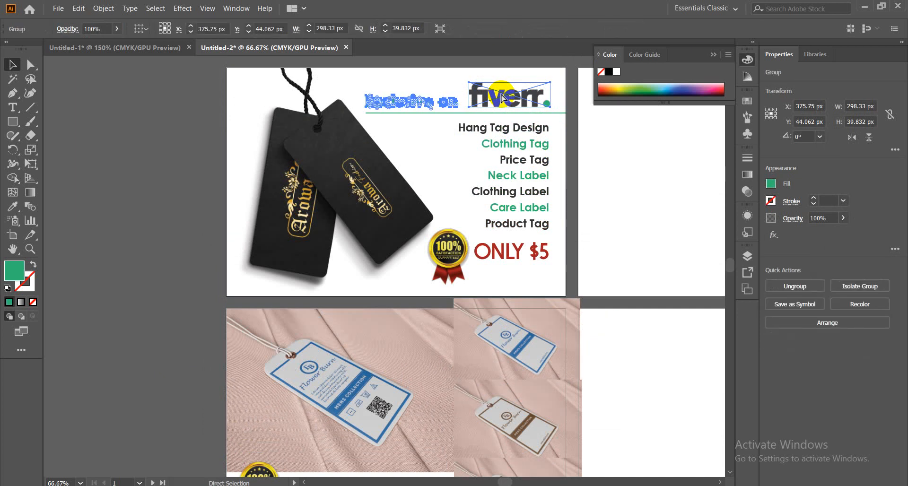
pyautogui.hotkey('ctrl', 'c')
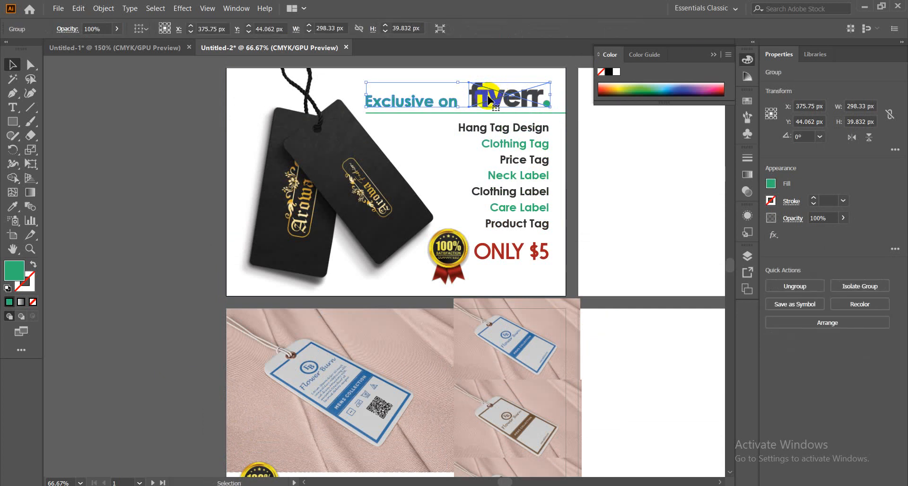
# - Duplicate the "Exclusive on fiverr" group onto the third artboard, beside the satisfaction badge
pyautogui.scroll(-2, 488, 97)
pyautogui.scroll(1, 518, 108)
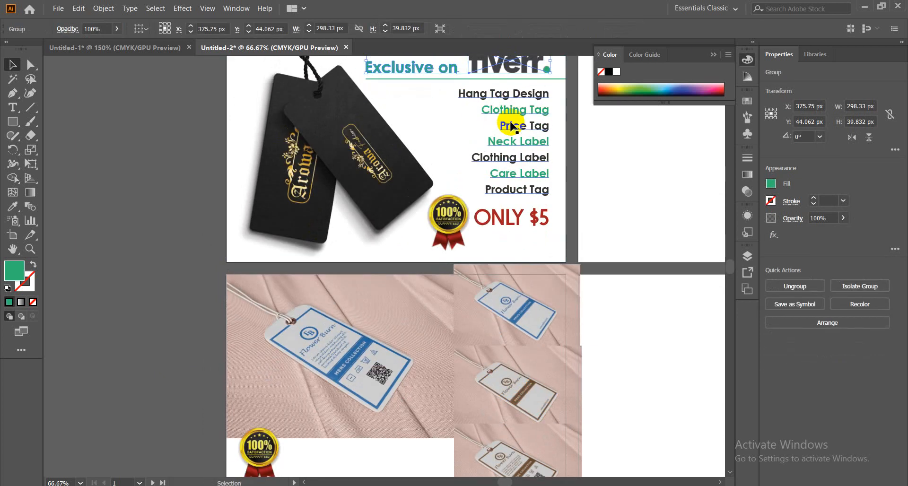
pyautogui.hotkey('ctrl', '-')
pyautogui.scroll(-4, 458, 215)
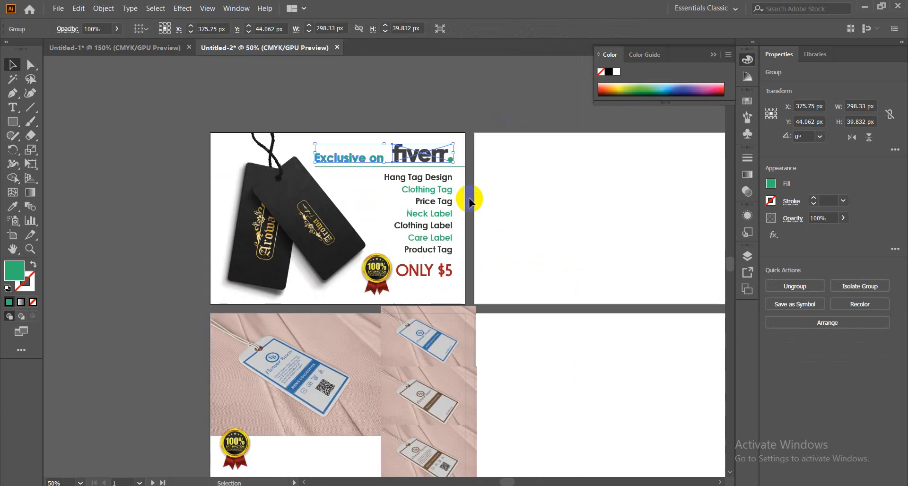
pyautogui.scroll(-3, 471, 179)
pyautogui.scroll(1, 473, 171)
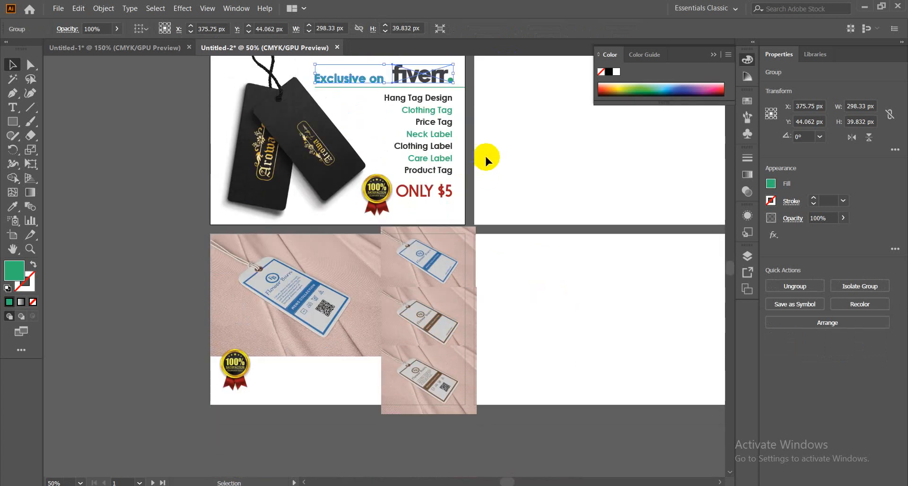
pyautogui.moveTo(419, 75); pyautogui.dragTo(357, 362)
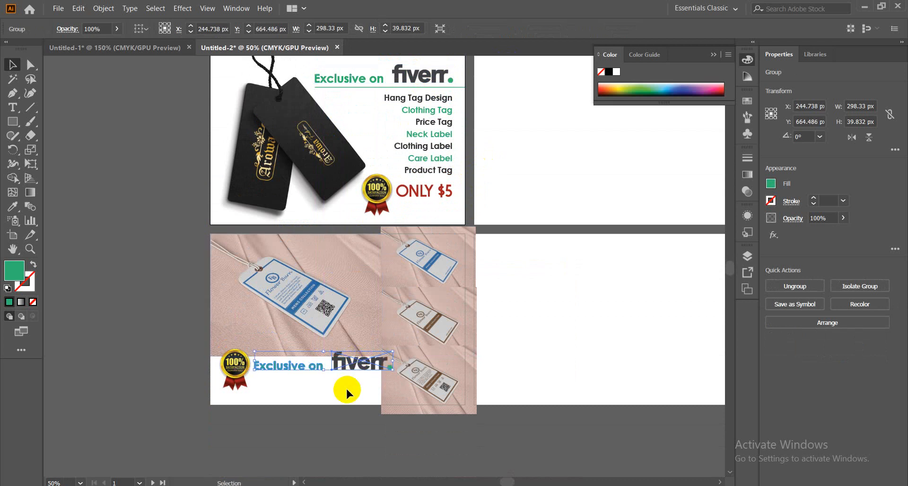
# - Ungroup the "Exclusive on fiverr" heading on the third artboard
pyautogui.hotkey('ctrl', '=')
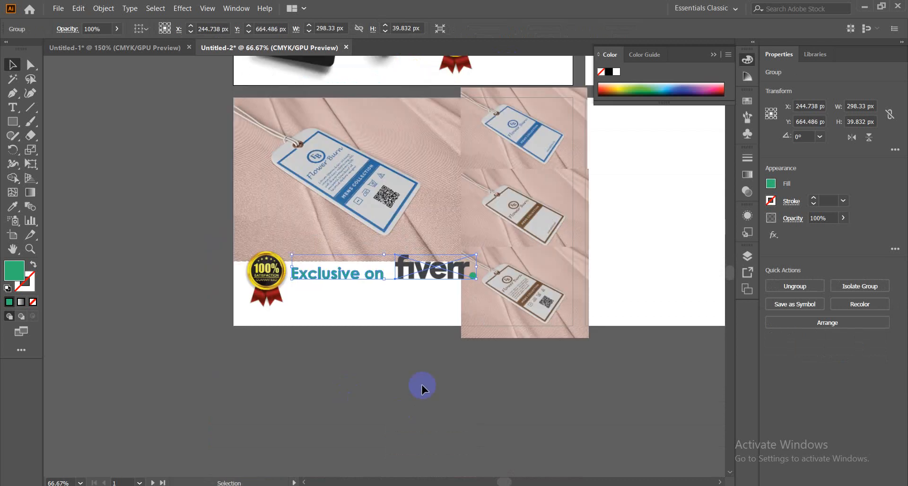
pyautogui.scroll(2, 416, 374)
pyautogui.scroll(1, 417, 374)
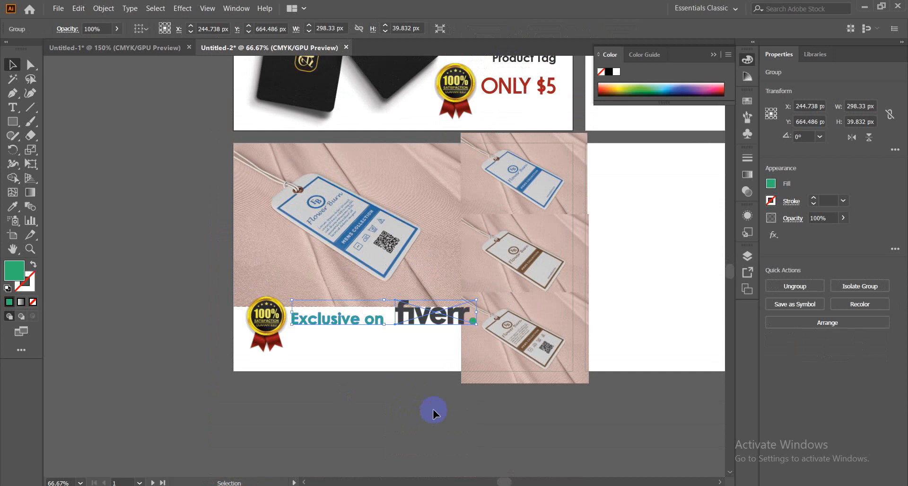
pyautogui.click(432, 410)
pyautogui.click(437, 316)
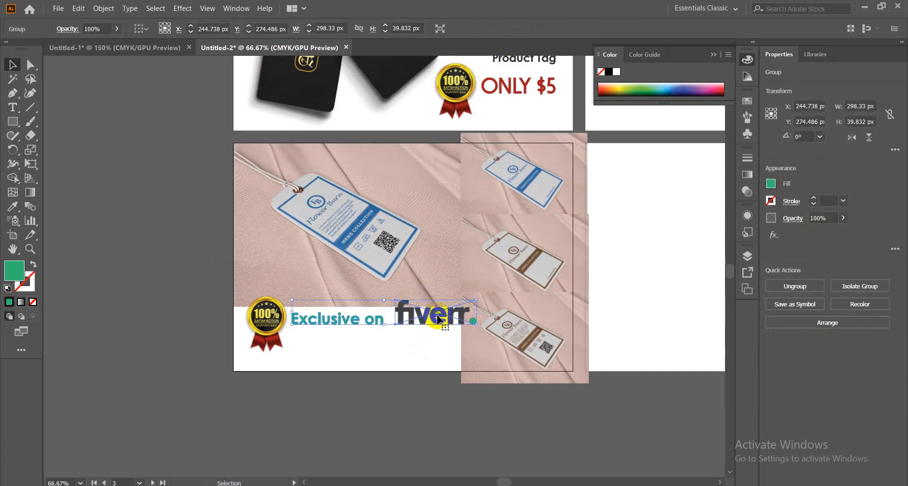
pyautogui.rightClick(437, 320)
pyautogui.click(458, 226)
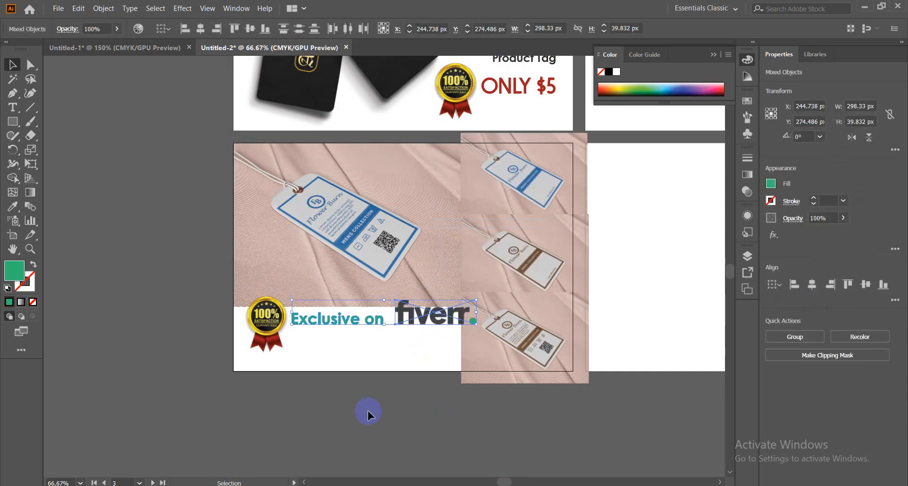
pyautogui.click(368, 410)
# - Move the "Exclusive on" text up onto the tag photo and recolour it with the Fiverr logo's dark grey using the Eyedropper
pyautogui.click(348, 324)
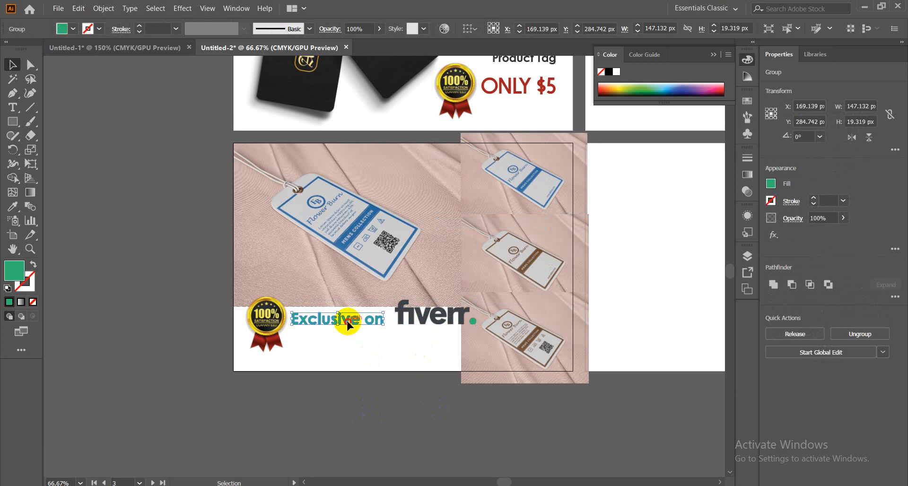
pyautogui.moveTo(347, 323); pyautogui.dragTo(350, 297)
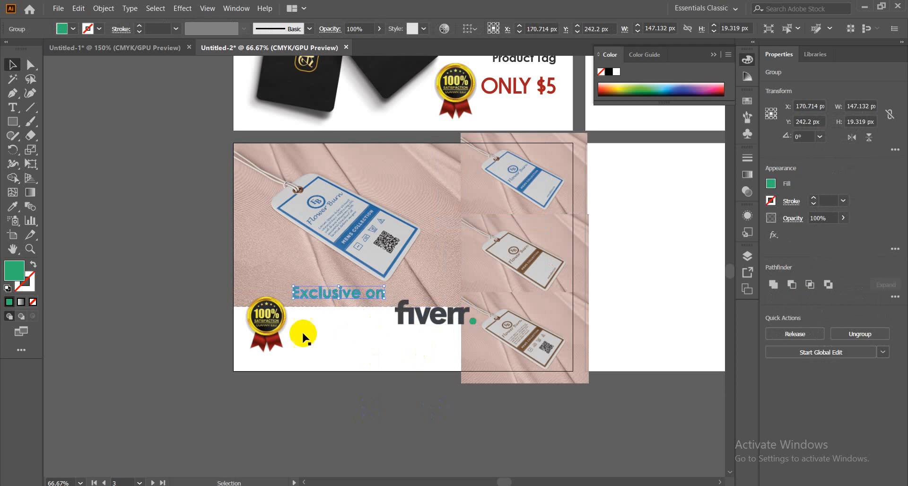
pyautogui.click(13, 207)
pyautogui.click(377, 274)
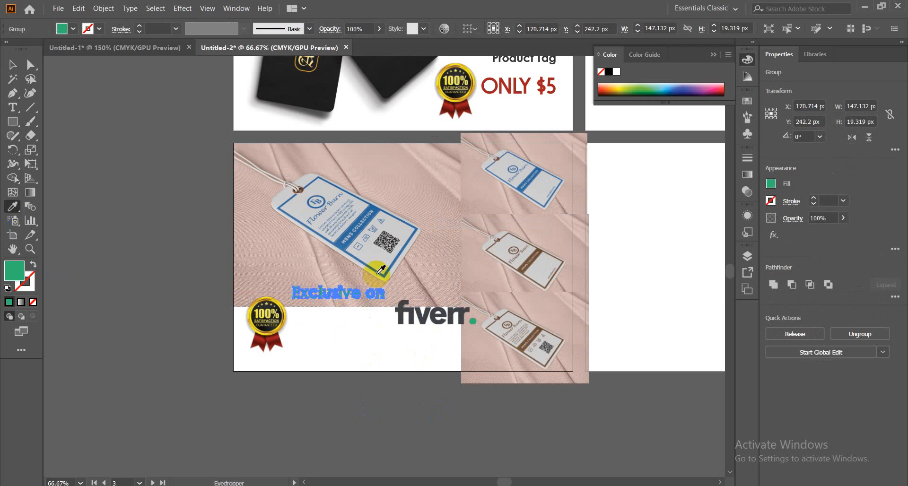
pyautogui.click(434, 326)
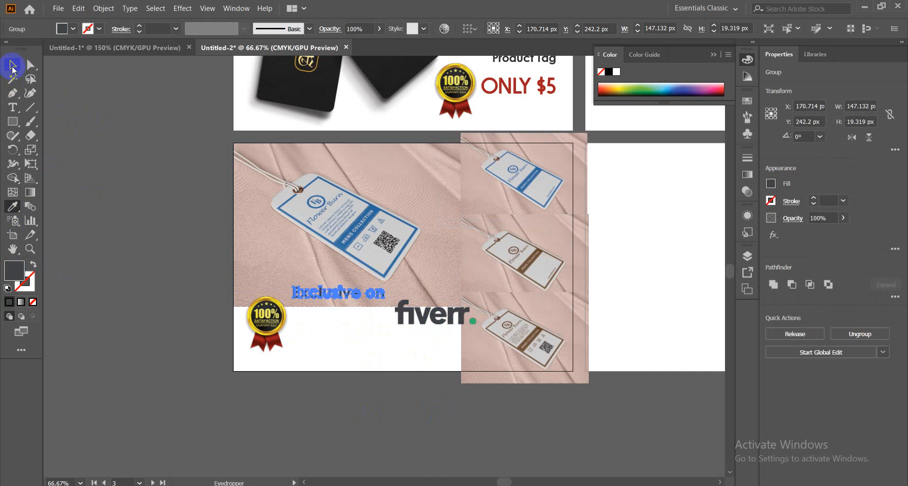
pyautogui.click(13, 69)
pyautogui.click(361, 413)
# - Place the Fiverr logo beneath "Exclusive on" and duplicate the first artboard's "ONLY $5" text below it
pyautogui.moveTo(404, 325); pyautogui.dragTo(340, 326)
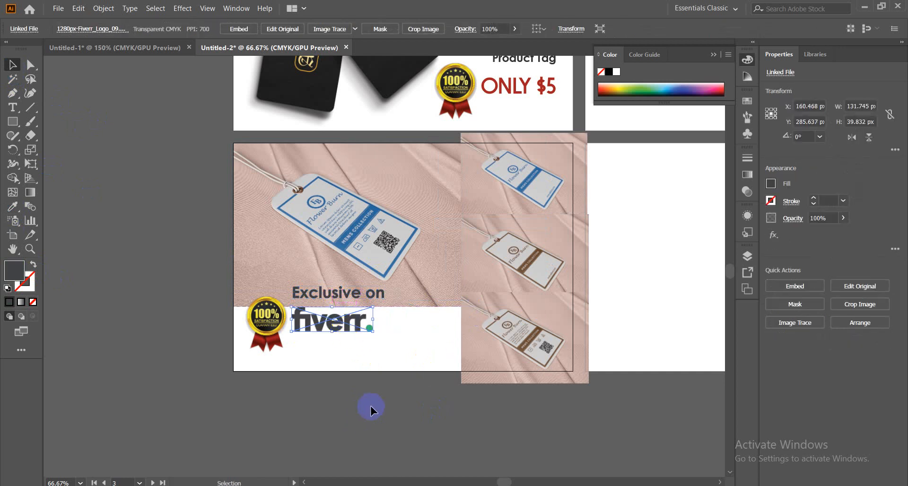
pyautogui.click(397, 412)
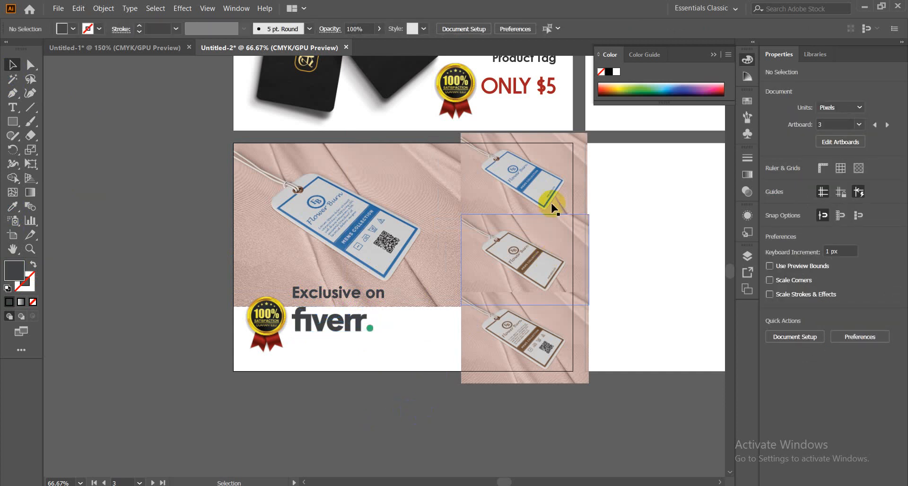
pyautogui.click(519, 91)
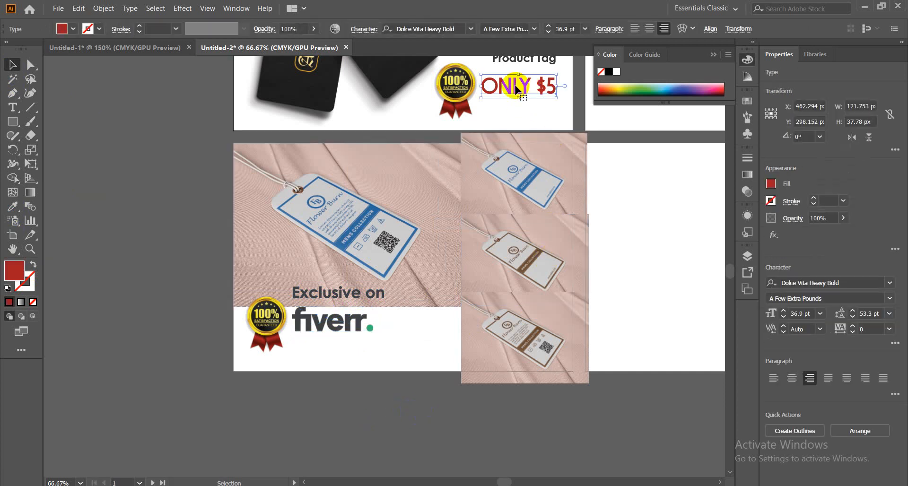
pyautogui.moveTo(516, 88); pyautogui.dragTo(329, 354)
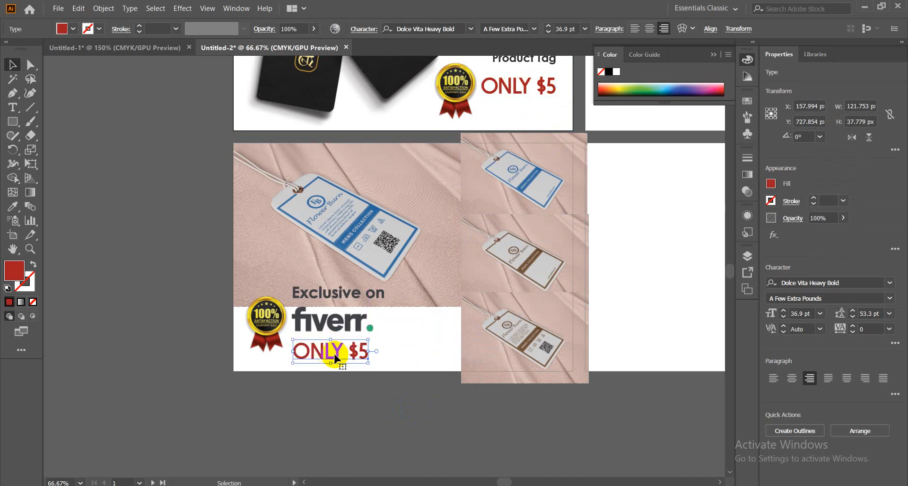
pyautogui.click(65, 364)
# - Shift "Exclusive on", the Fiverr logo and "ONLY $5" about 26 px right together, then scale them down until the logo is about 116 px wide
pyautogui.click(267, 352)
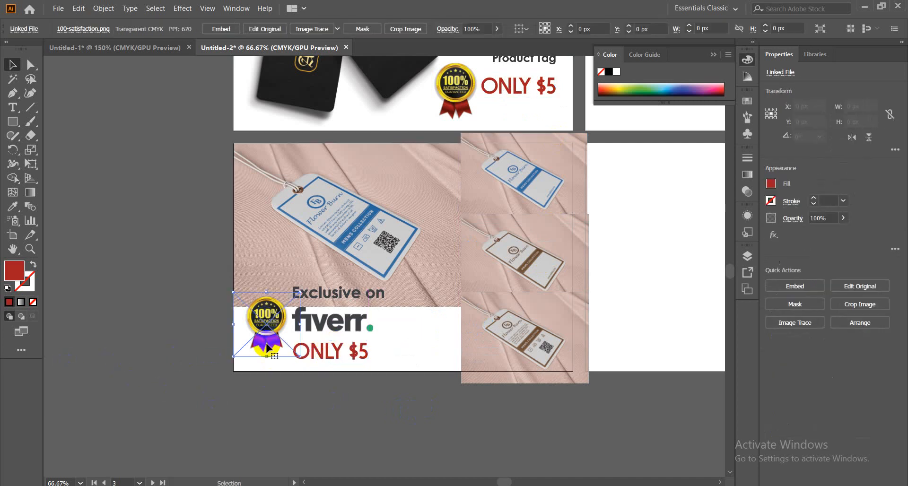
pyautogui.click(356, 298)
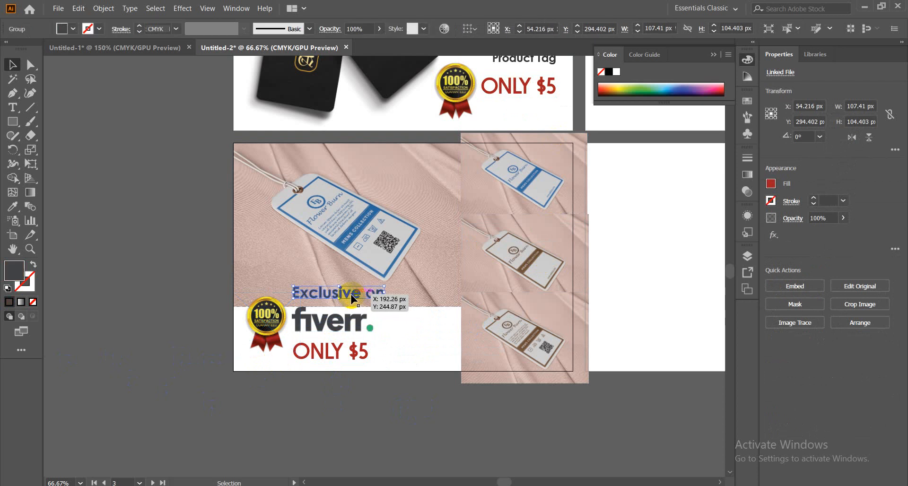
pyautogui.keyDown('shift'); pyautogui.click(336, 352); pyautogui.keyUp('shift')
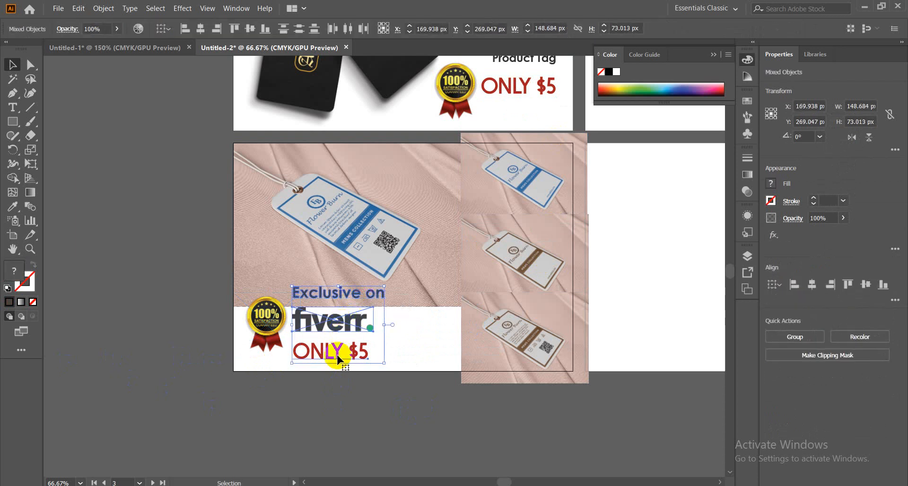
pyautogui.press('Right')
pyautogui.press('Right')
pyautogui.press('Right')
pyautogui.press('Right')
pyautogui.press('Right')
pyautogui.press('Right')
pyautogui.press('Right')
pyautogui.press('Right')
pyautogui.press('Right')
pyautogui.press('Right')
pyautogui.press('Right')
pyautogui.press('Right')
pyautogui.press('Right')
pyautogui.press('Right')
pyautogui.press('Right')
pyautogui.press('Right')
pyautogui.press('Right')
pyautogui.press('Right')
pyautogui.press('Right')
pyautogui.press('Right')
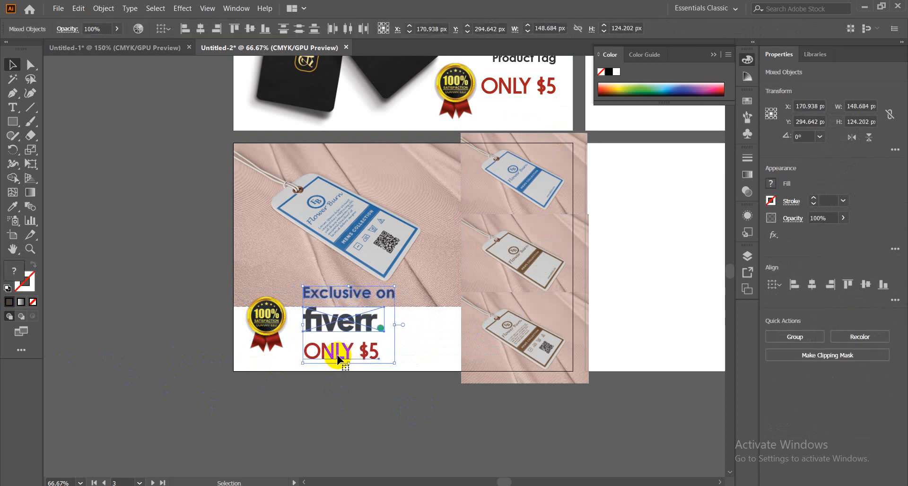
pyautogui.press('Right')
pyautogui.press('Right')
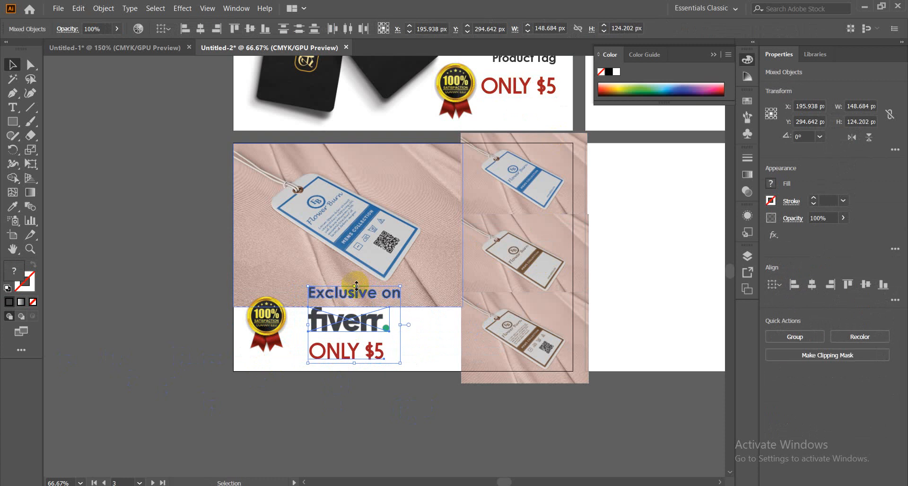
pyautogui.moveTo(356, 286); pyautogui.dragTo(357, 295)
# - Enlarge the third artboard's satisfaction badge proportionally to match the height of the stacked text beside it
pyautogui.click(266, 326)
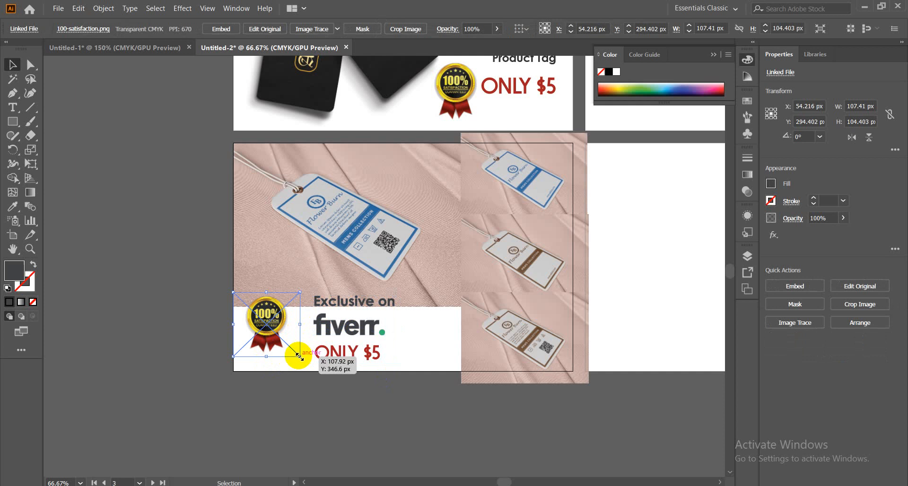
pyautogui.moveTo(299, 356); pyautogui.dragTo(314, 377)
pyautogui.click(326, 400)
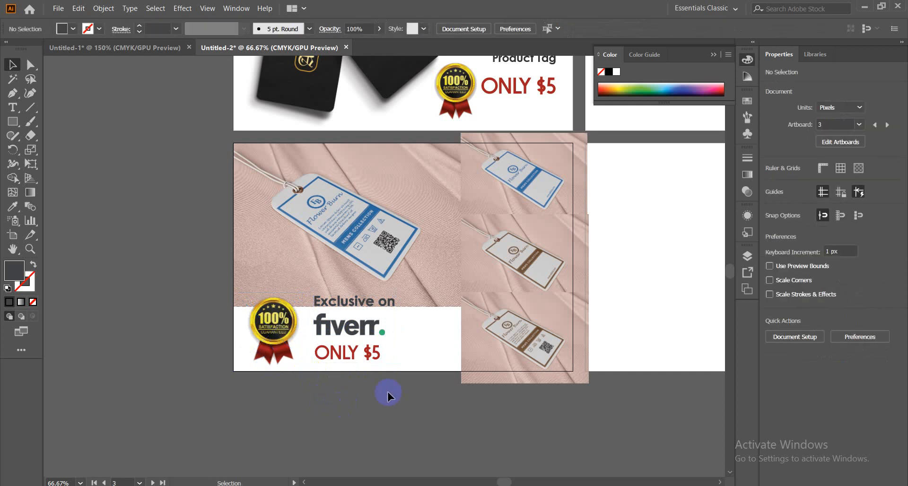
# - Scale the large blue tag back photo to about 519 × 371 px so it spans the third artboard's full height
pyautogui.moveTo(434, 319); pyautogui.dragTo(384, 323)
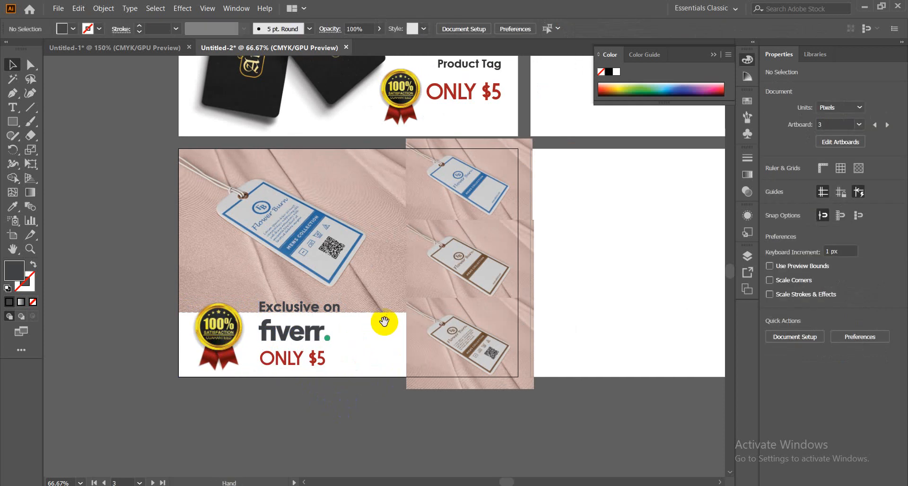
pyautogui.click(370, 295)
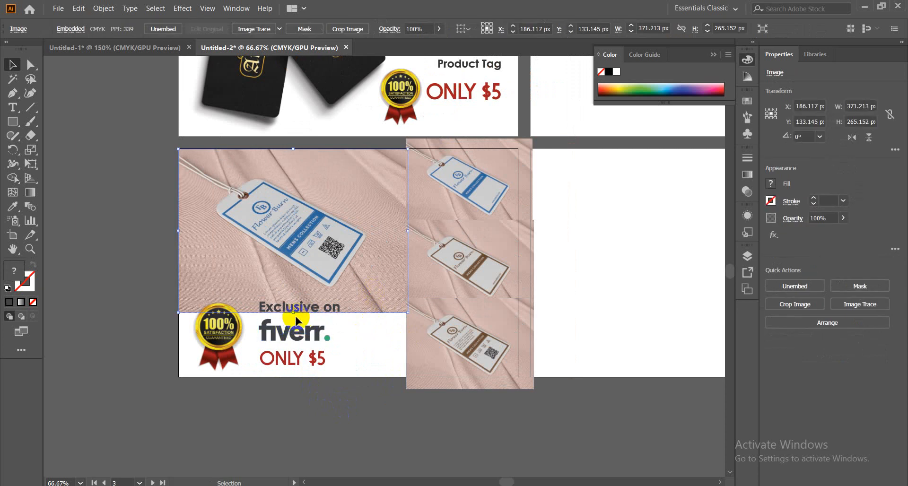
pyautogui.moveTo(295, 314); pyautogui.dragTo(292, 377)
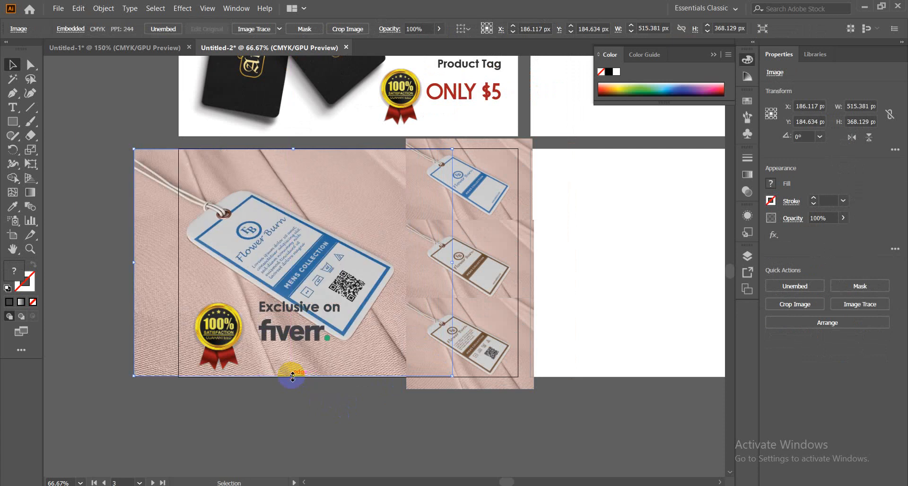
pyautogui.click(245, 416)
pyautogui.click(284, 370)
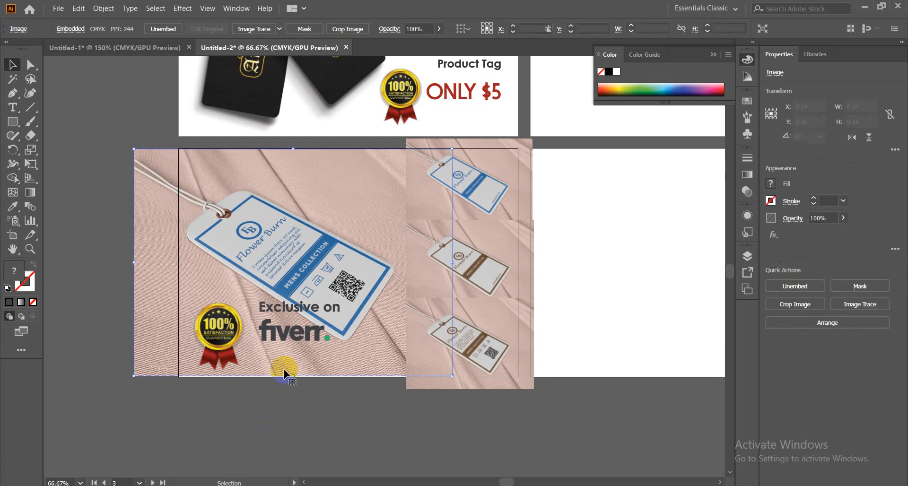
pyautogui.press('Down')
pyautogui.press('Down')
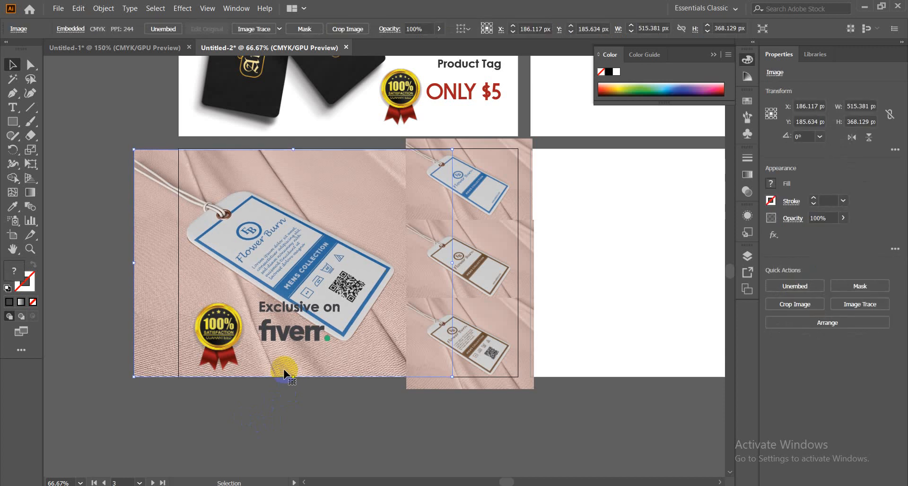
pyautogui.click(278, 391)
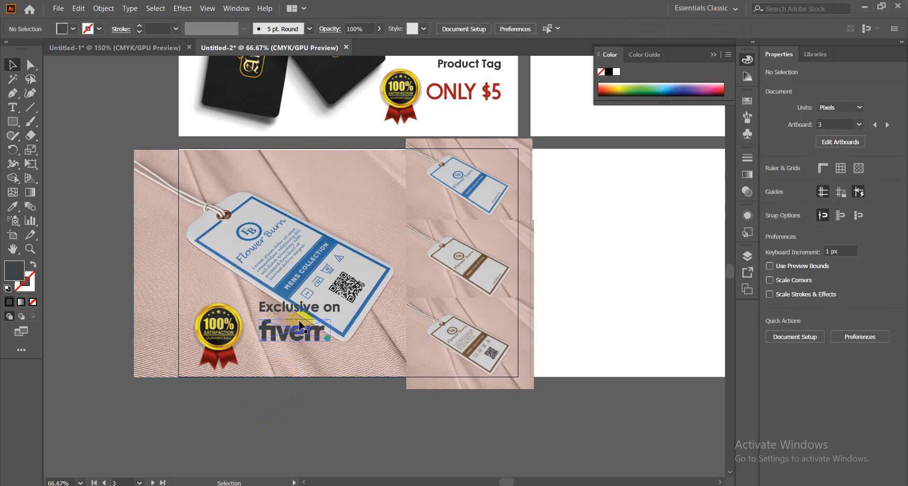
pyautogui.click(294, 151)
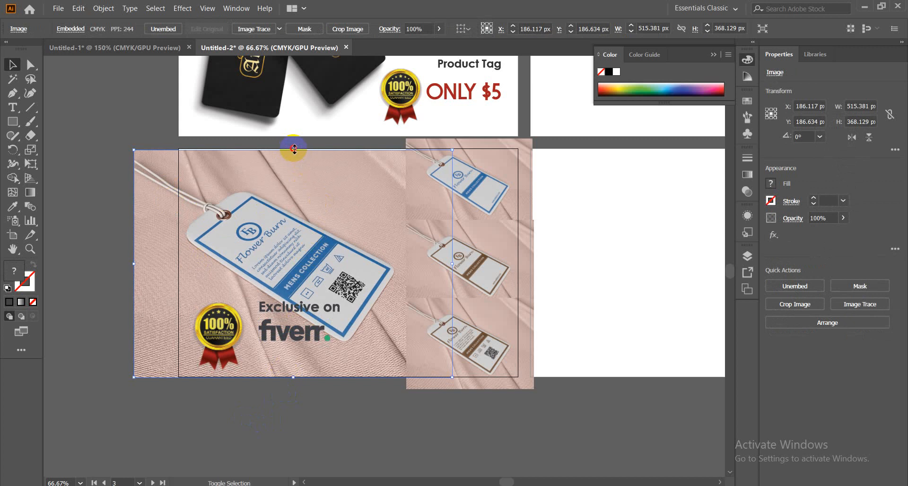
pyautogui.moveTo(294, 150); pyautogui.dragTo(294, 147)
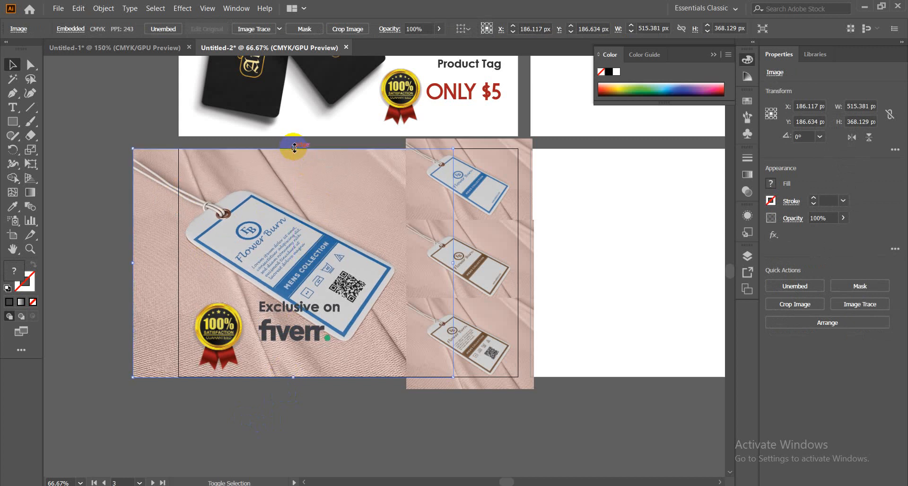
pyautogui.click(304, 435)
# - Move "Exclusive on" and the Fiverr logo side by side onto the empty fabric above the large tag
pyautogui.click(289, 316)
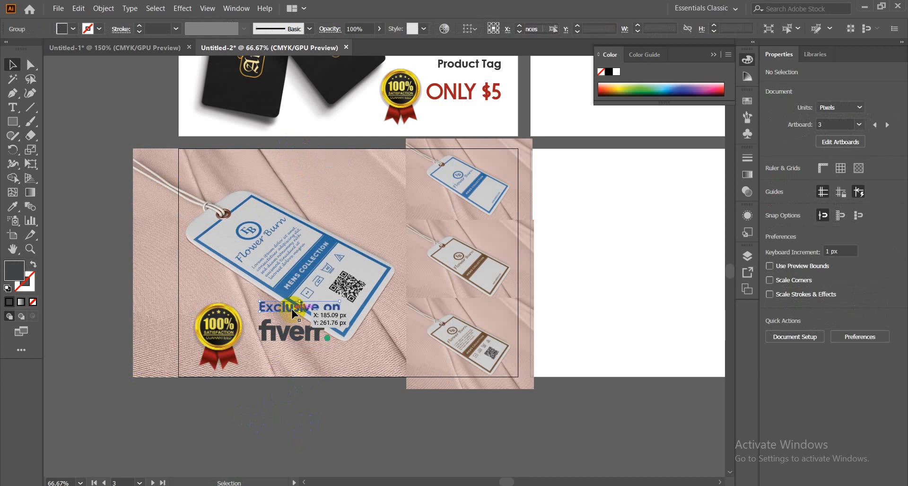
pyautogui.moveTo(289, 315); pyautogui.dragTo(274, 176)
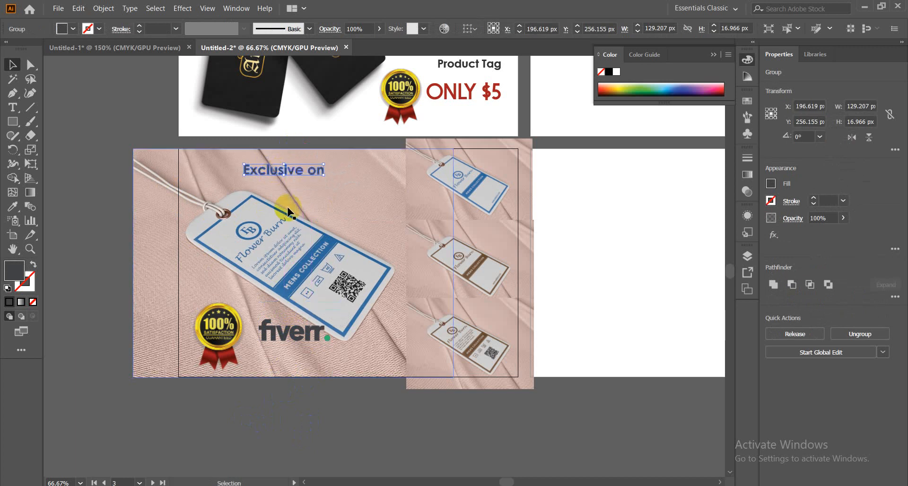
pyautogui.moveTo(290, 330); pyautogui.dragTo(358, 176)
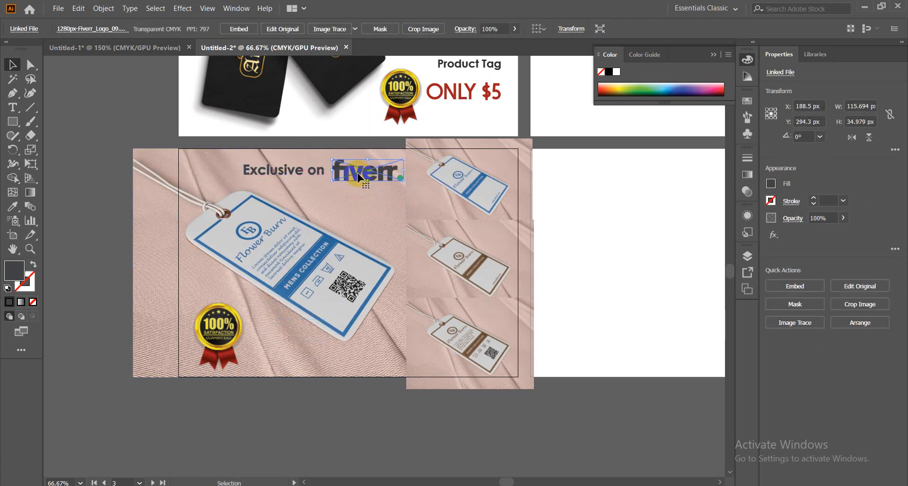
pyautogui.click(92, 255)
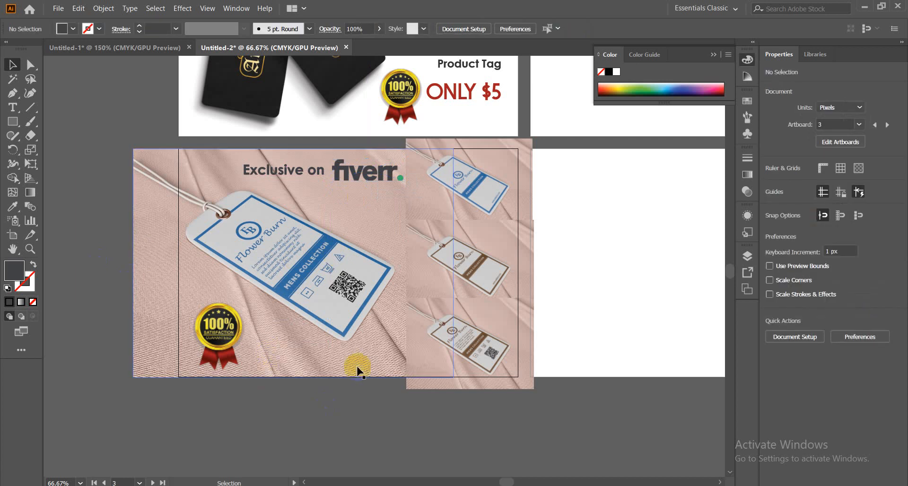
# - Send the large tag photo backward behind the "ONLY $5" text
pyautogui.click(329, 375)
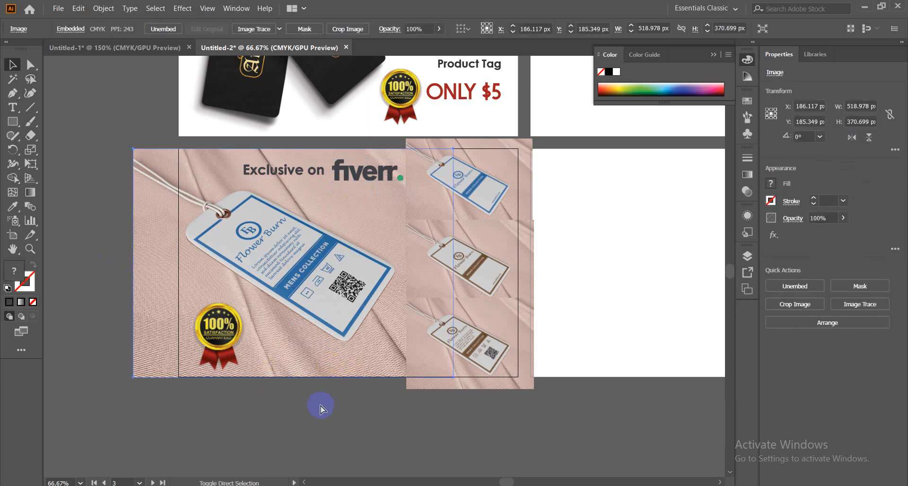
pyautogui.hotkey('ctrl', '[')
pyautogui.click(317, 405)
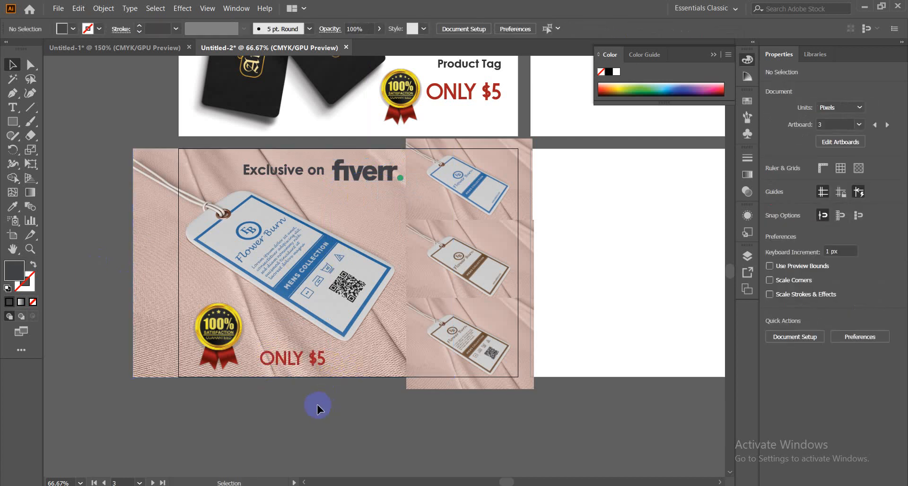
pyautogui.click(297, 362)
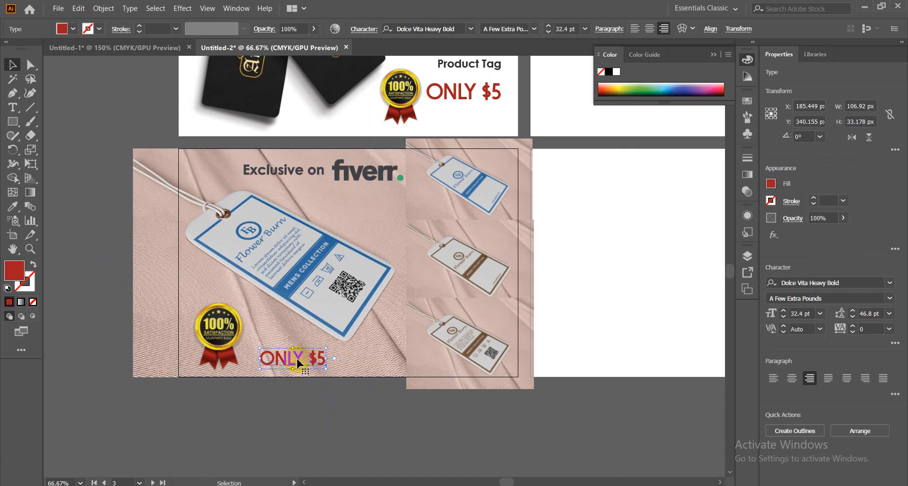
pyautogui.click(302, 397)
pyautogui.scroll(4, 407, 426)
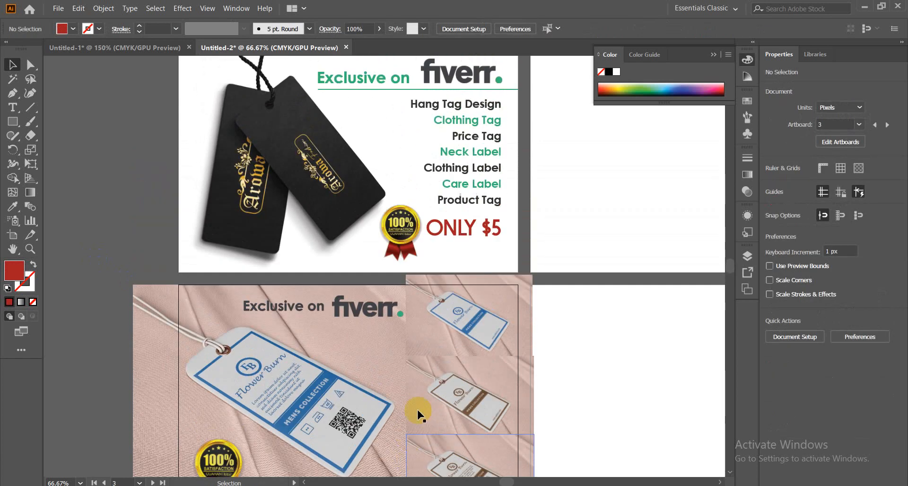
# - Copy the coloured service list from the black tag artboard above and paste it over the third artboard
pyautogui.click(478, 143)
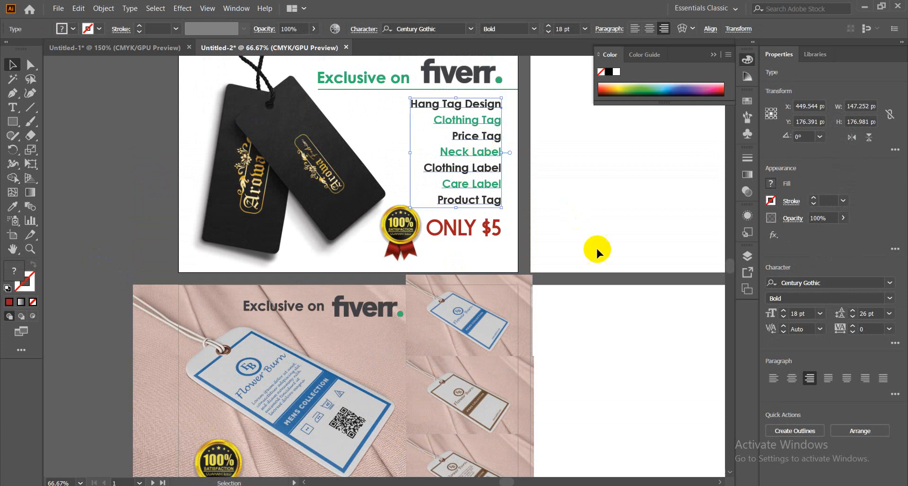
pyautogui.click(608, 319)
pyautogui.moveTo(387, 393); pyautogui.dragTo(431, 221)
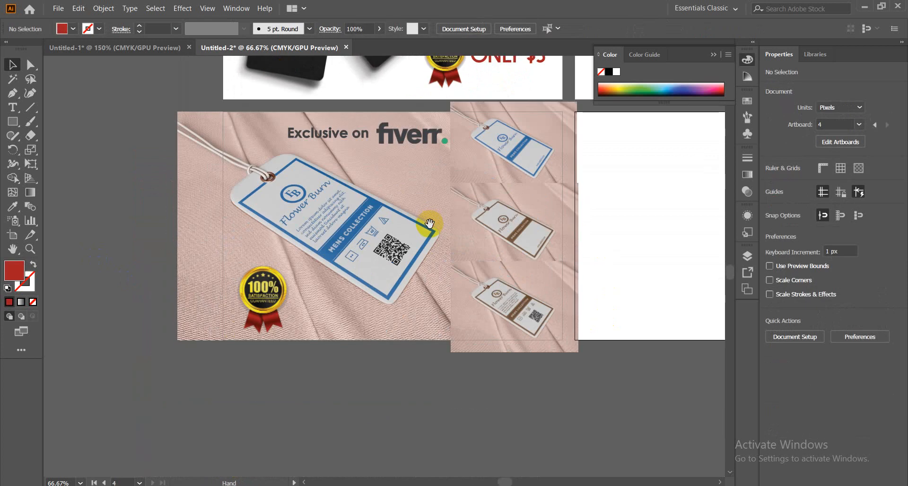
pyautogui.hotkey('ctrl', 'v')
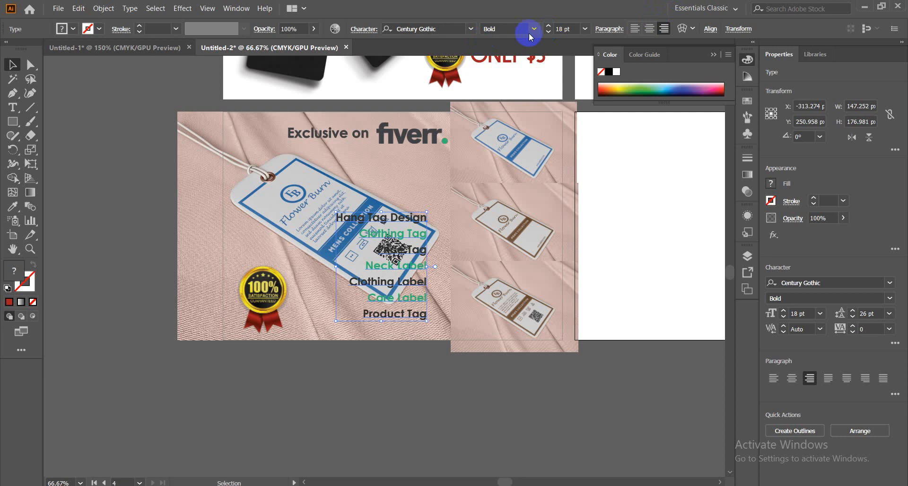
# - Reduce the pasted service list's font size to 12 pt
pyautogui.click(548, 32)
pyautogui.click(548, 32)
pyautogui.click(548, 32)
pyautogui.click(548, 32)
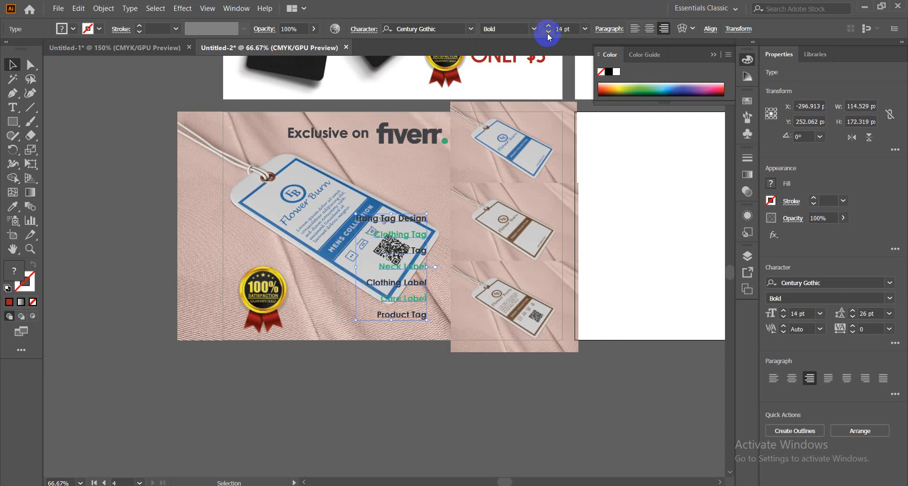
pyautogui.click(548, 32)
pyautogui.click(548, 32)
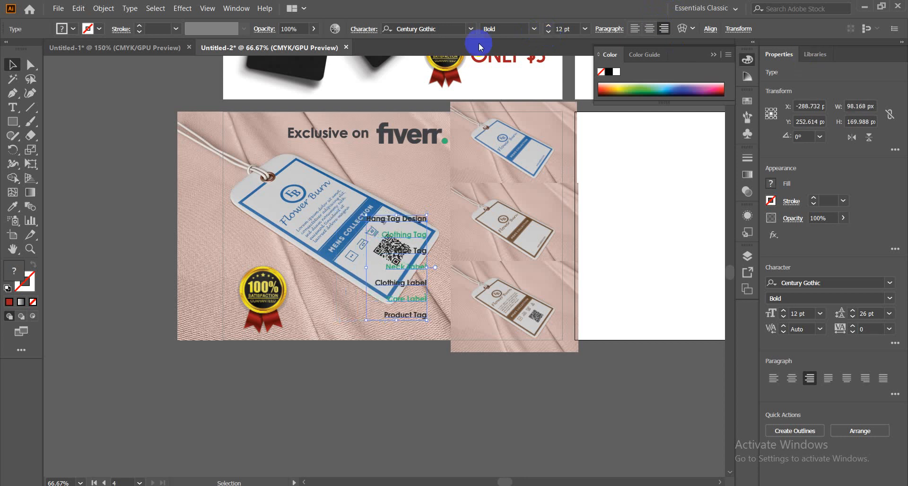
# - Tighten the leading of the pasted service list to 14 pt
pyautogui.click(359, 31)
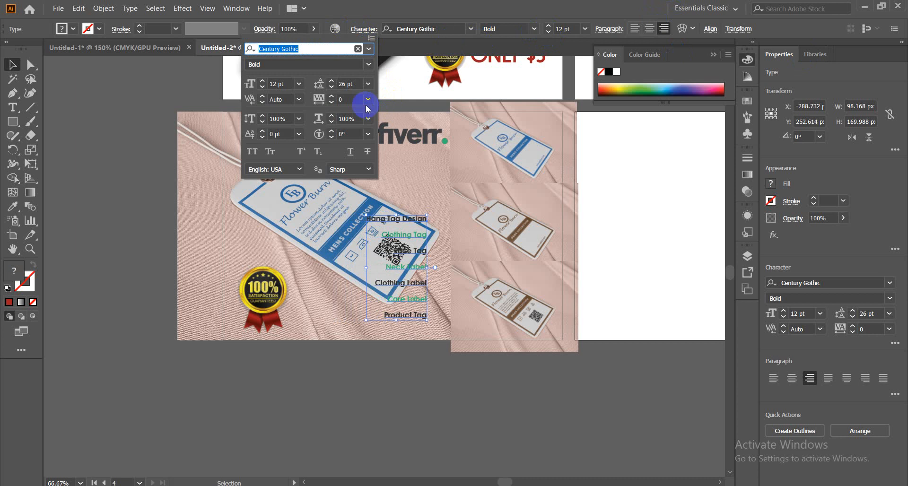
pyautogui.click(331, 87)
pyautogui.click(332, 87)
pyautogui.click(331, 87)
pyautogui.click(332, 87)
pyautogui.click(332, 88)
pyautogui.click(332, 88)
pyautogui.click(331, 87)
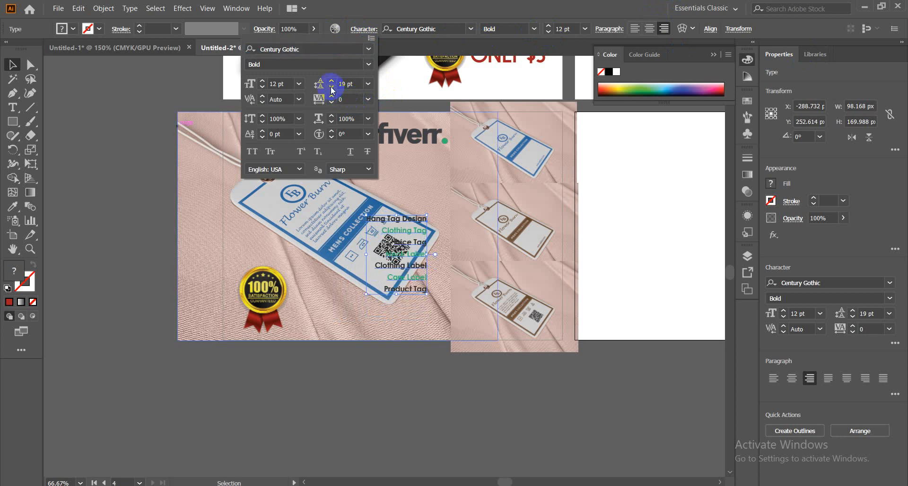
pyautogui.click(331, 88)
pyautogui.click(332, 88)
pyautogui.click(332, 87)
pyautogui.click(331, 88)
pyautogui.click(332, 88)
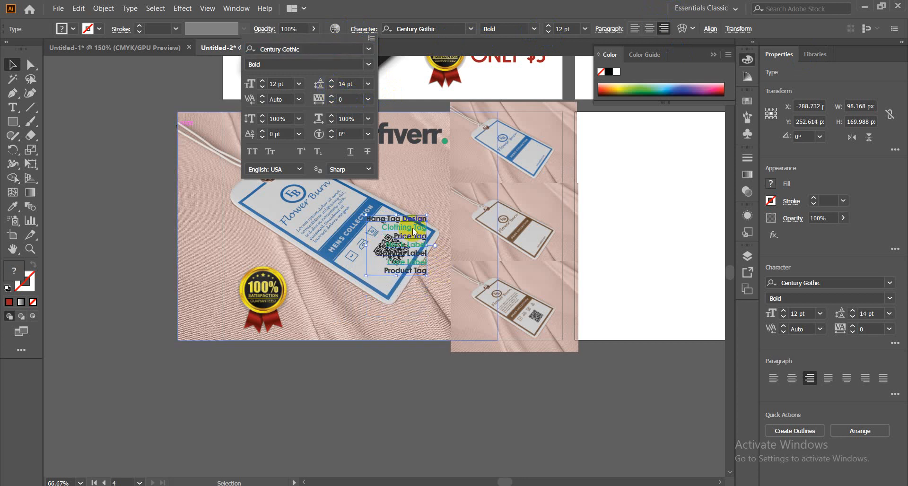
# - Move the satisfaction badge below the third artboard and place the service list on the artboard's lower-left fabric in its place
pyautogui.click(271, 300)
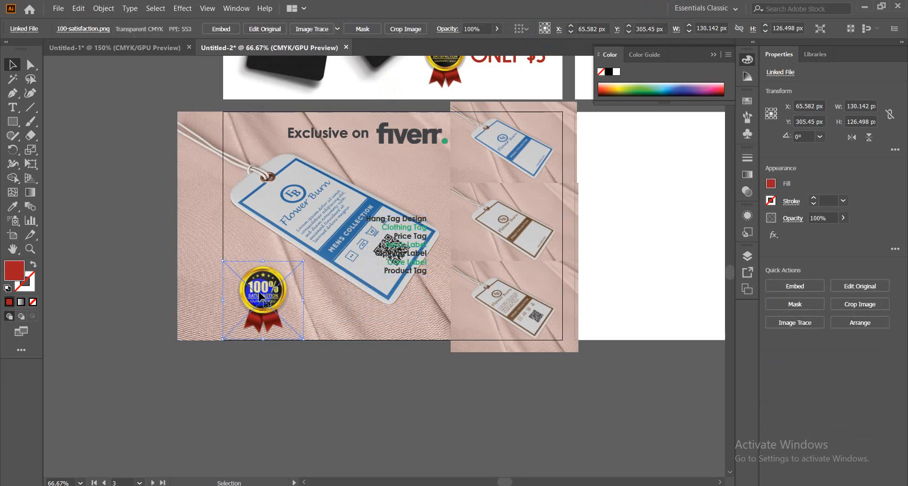
pyautogui.moveTo(416, 239); pyautogui.dragTo(274, 388)
pyautogui.moveTo(267, 298); pyautogui.dragTo(397, 405)
pyautogui.moveTo(268, 397); pyautogui.dragTo(278, 301)
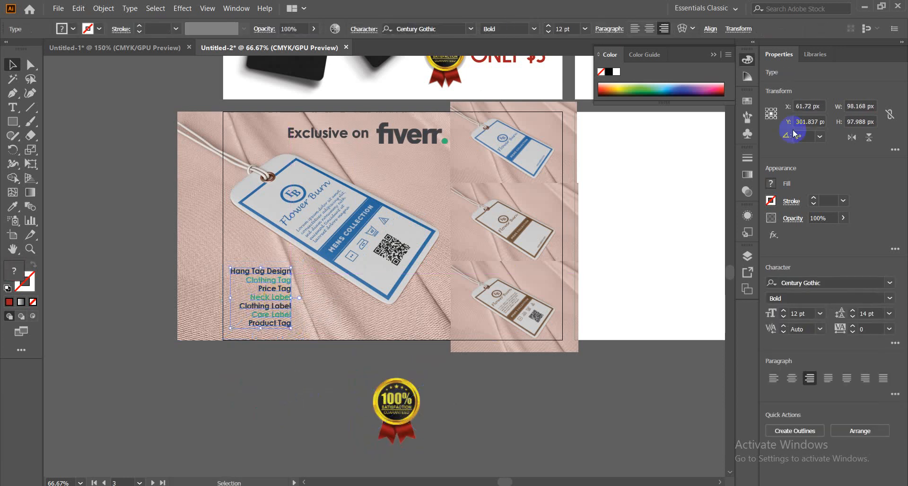
# - Left-align the service list's text and shift it back into the third artboard's lower-left corner
pyautogui.click(635, 28)
pyautogui.moveTo(310, 289); pyautogui.dragTo(249, 289)
pyautogui.click(248, 395)
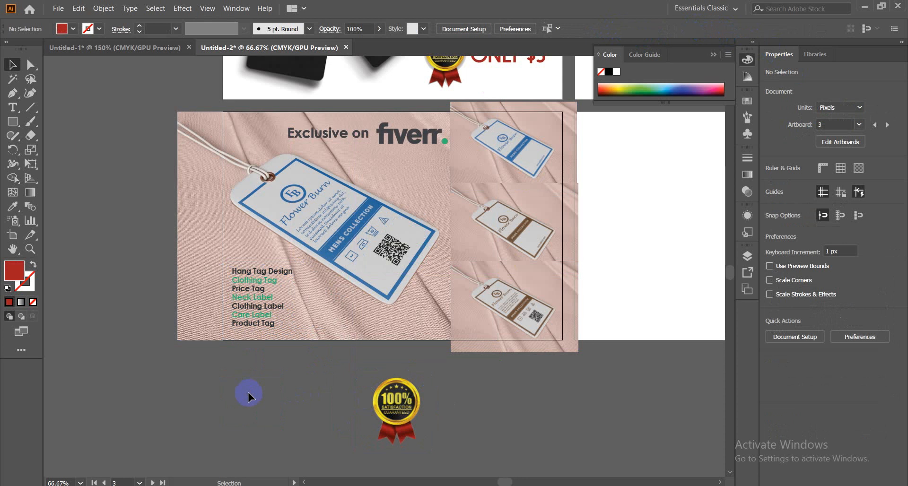
# - Recolour the whole service list with the dark grey sampled from the Fiverr logo
pyautogui.click(258, 306)
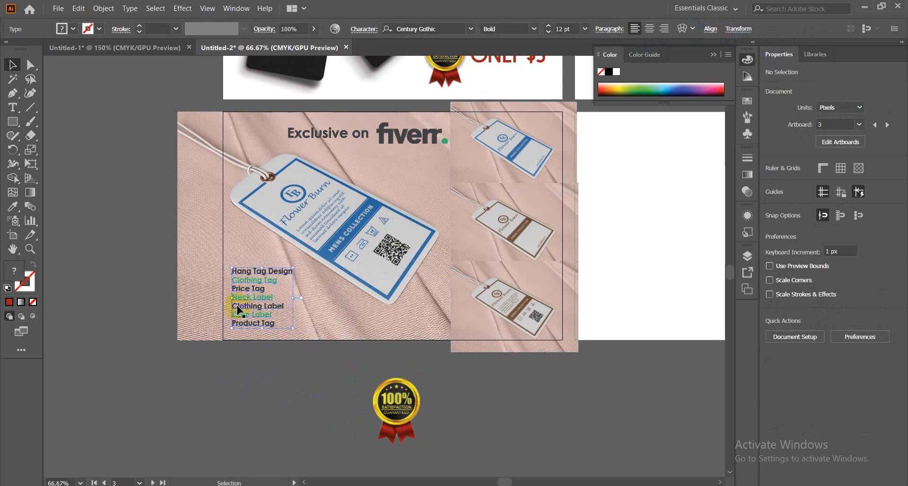
pyautogui.click(15, 213)
pyautogui.click(390, 131)
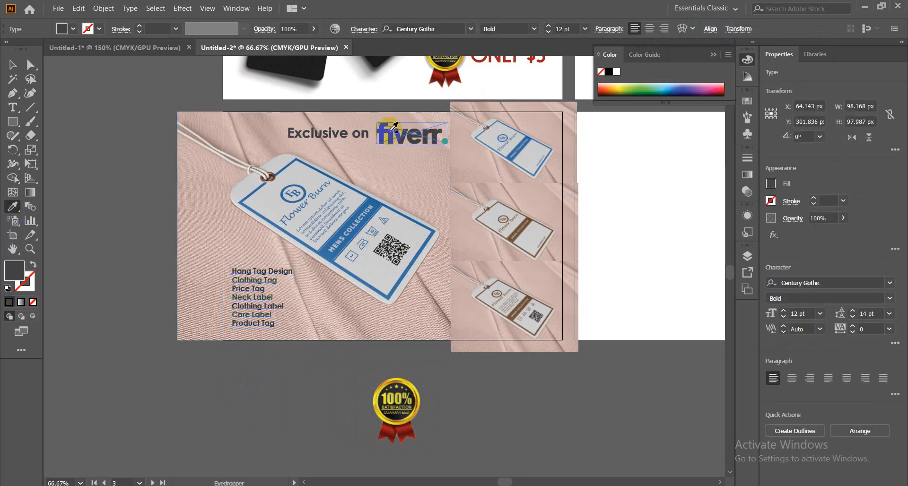
pyautogui.click(13, 66)
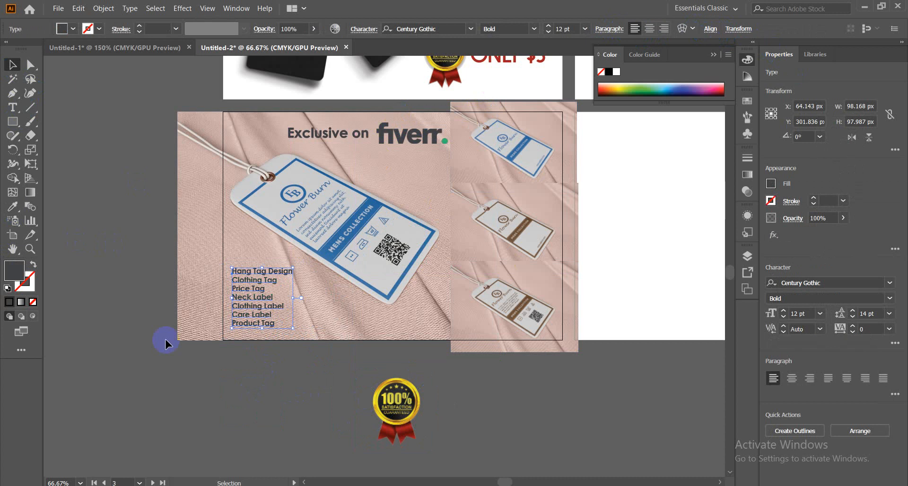
# - Recolour the whole service list with the dark red sampled from the satisfaction badge's ribbon
pyautogui.click(12, 206)
pyautogui.click(405, 429)
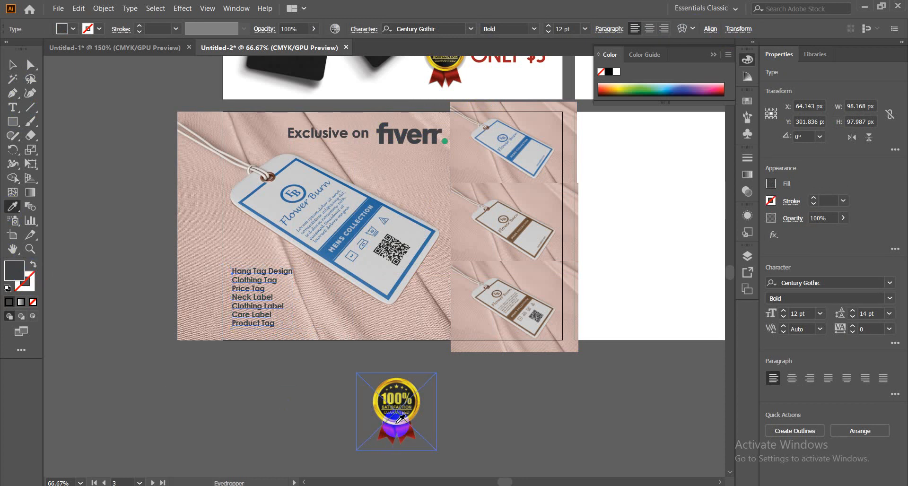
pyautogui.click(406, 432)
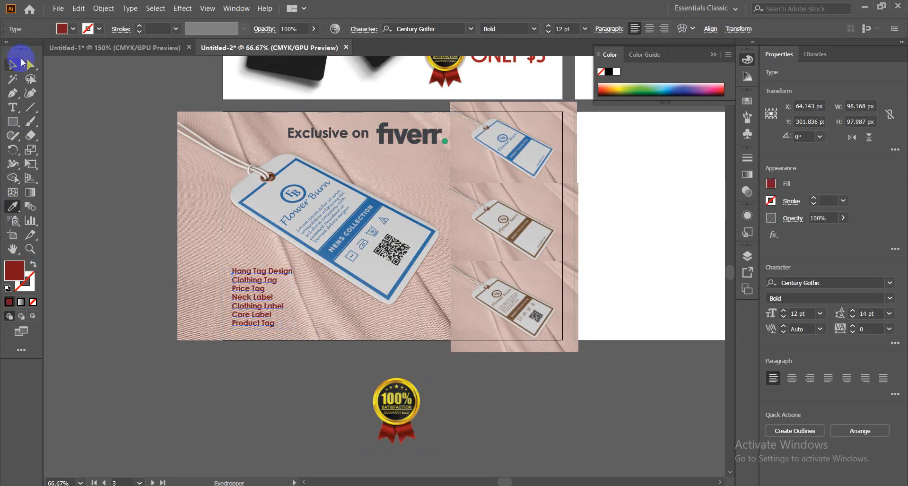
pyautogui.click(12, 66)
pyautogui.click(240, 376)
# - Set the red service list's font size to 14 pt and its leading to 16 pt
pyautogui.click(272, 322)
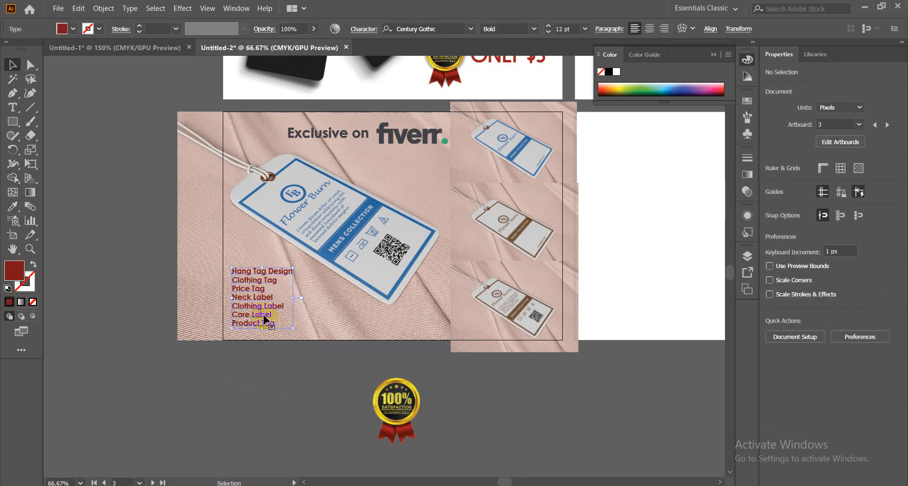
pyautogui.click(549, 26)
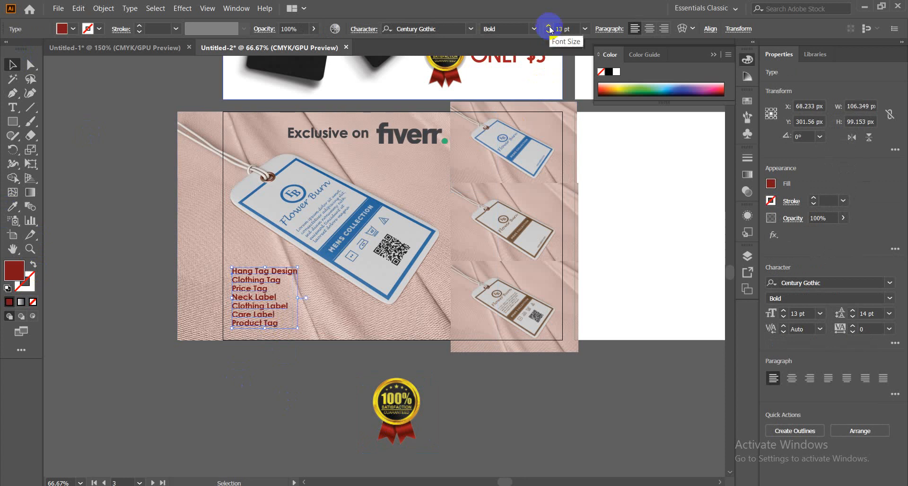
pyautogui.click(549, 27)
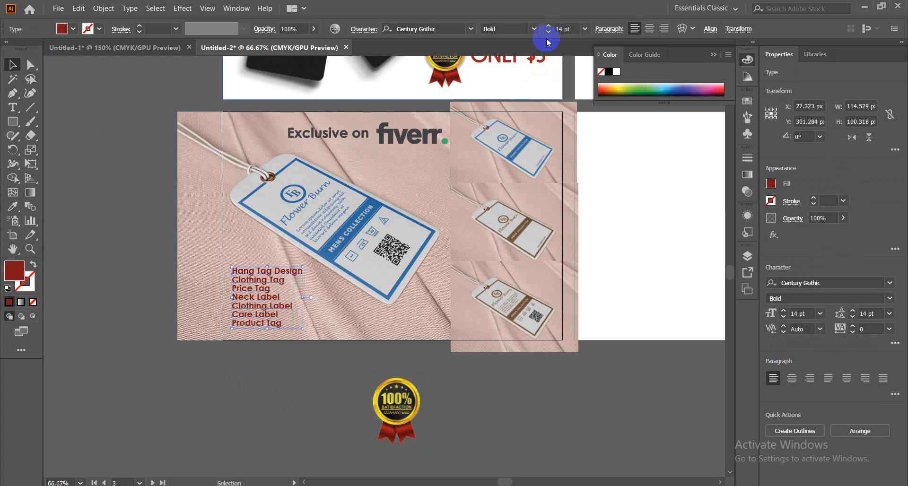
pyautogui.hotkey('ctrl', 't')
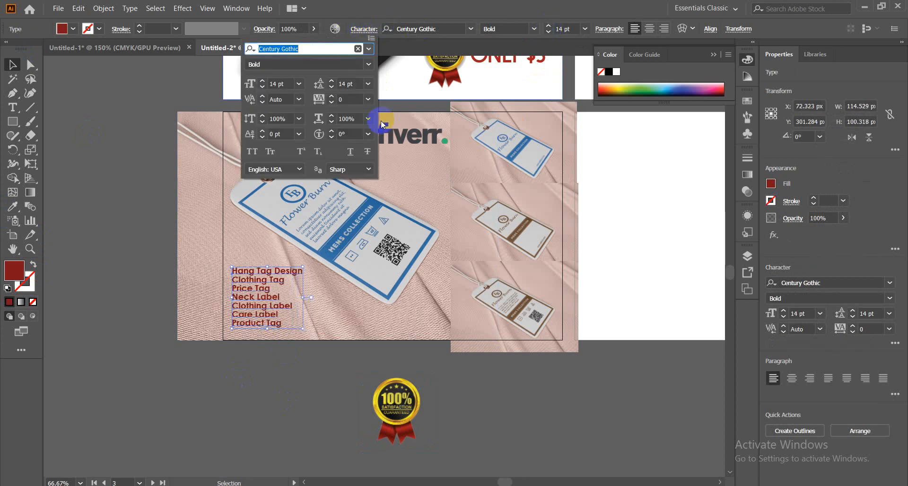
pyautogui.click(331, 82)
pyautogui.click(332, 81)
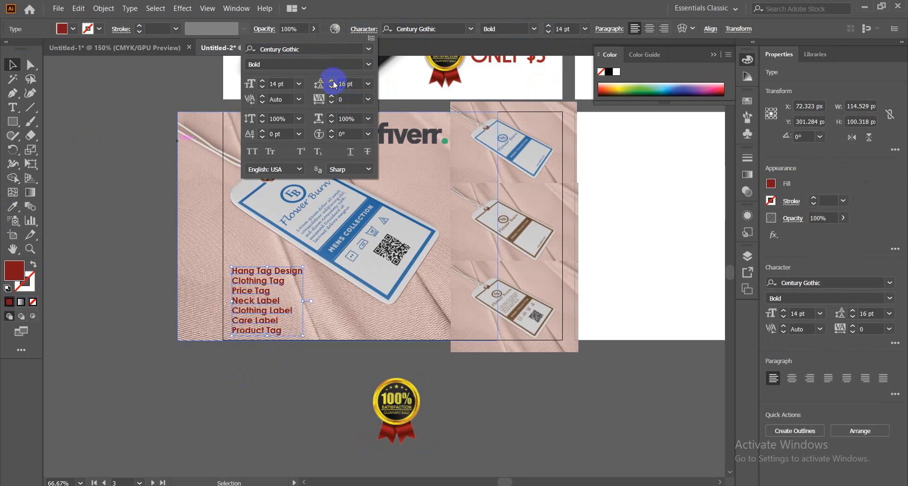
pyautogui.click(219, 416)
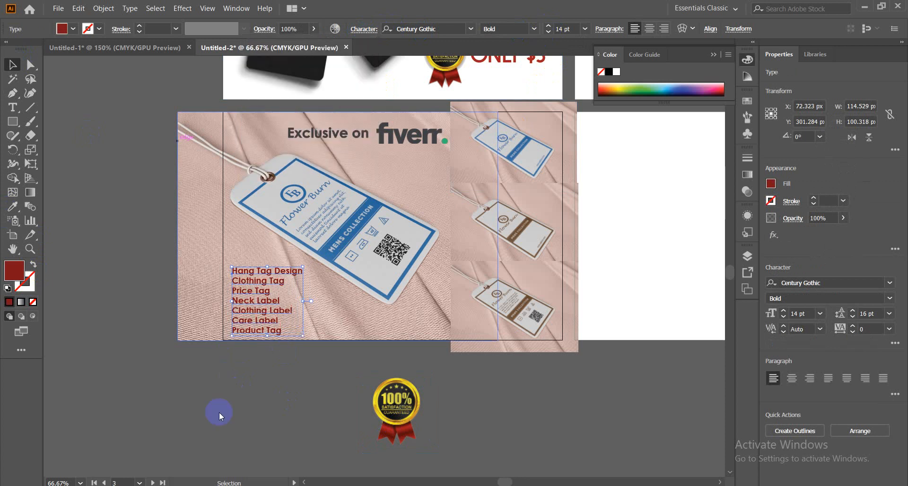
# - Nudge the service list slightly upward to leave more margin above the third artboard's lower edge
pyautogui.press('Up')
pyautogui.press('Up')
pyautogui.press('Up')
pyautogui.press('Up')
pyautogui.press('Up')
pyautogui.press('Up')
pyautogui.press('Up')
pyautogui.press('Up')
pyautogui.press('Up')
pyautogui.press('Up')
pyautogui.press('Up')
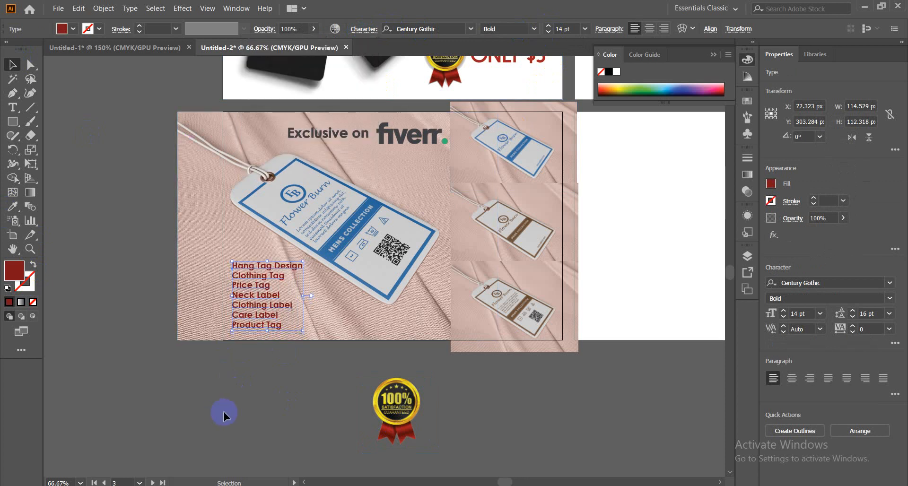
pyautogui.click(454, 420)
# - Shrink the satisfaction badge proportionally and place it beside the lower lines of the service list
pyautogui.click(411, 413)
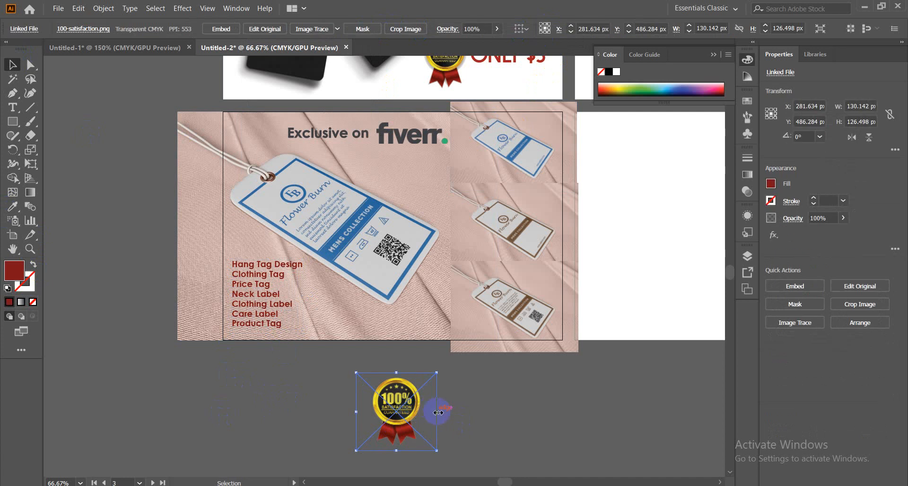
pyautogui.moveTo(438, 413); pyautogui.dragTo(327, 306)
pyautogui.click(340, 406)
pyautogui.scroll(2, 342, 404)
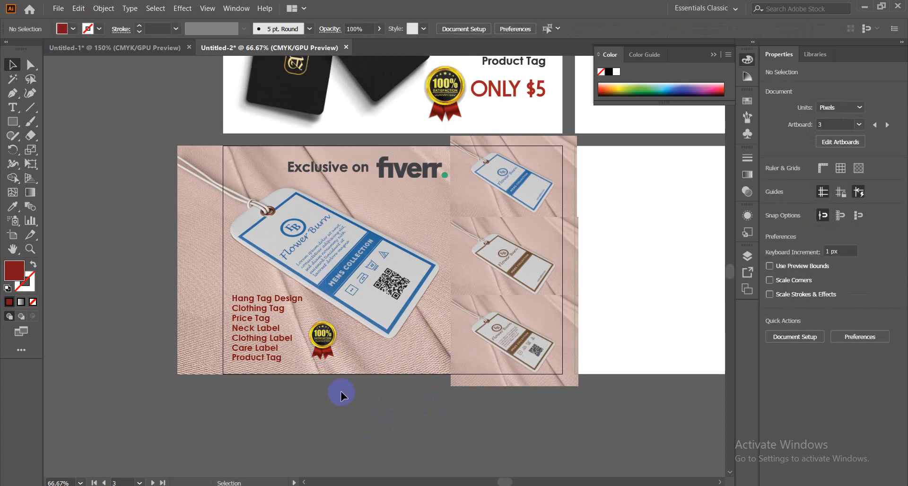
# - Draw a rectangle of about 549 × 370 px covering the whole third artboard
pyautogui.click(13, 121)
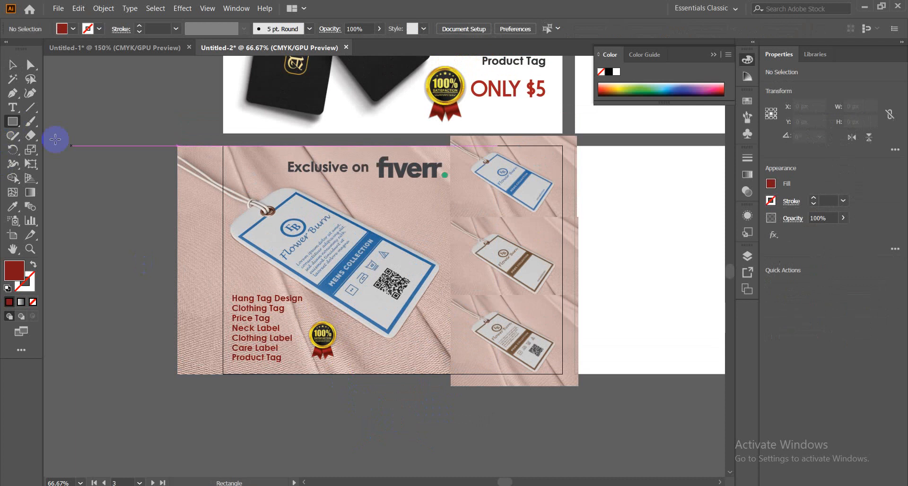
pyautogui.moveTo(224, 147); pyautogui.dragTo(561, 374)
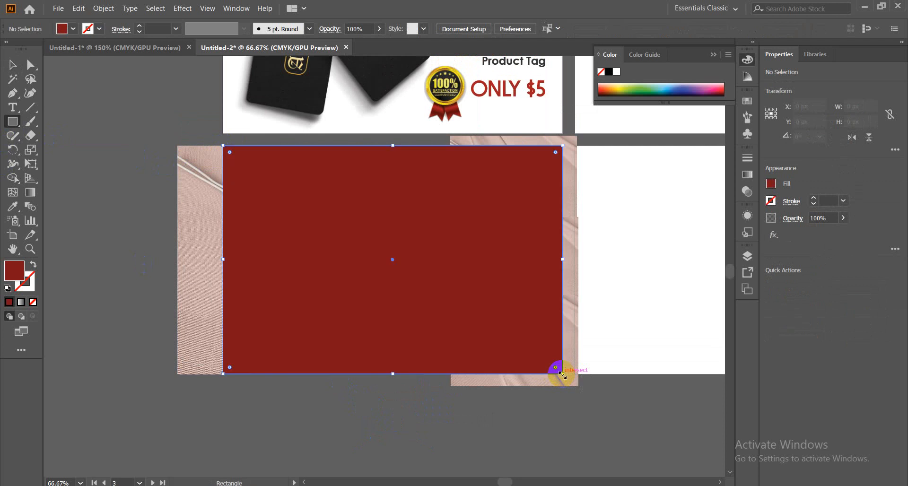
pyautogui.click(13, 65)
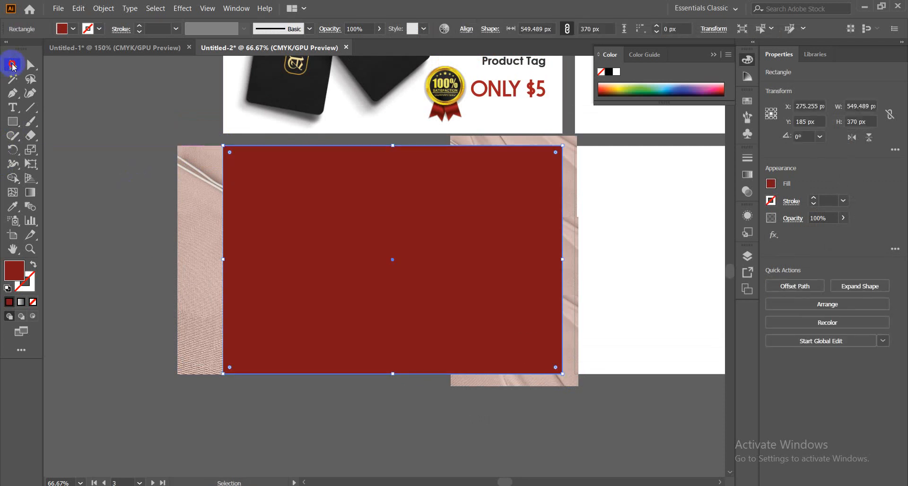
# - Clip all of the third artboard's artwork to the covering rectangle with a clipping mask
pyautogui.click(113, 182)
pyautogui.moveTo(563, 372); pyautogui.dragTo(568, 383)
pyautogui.rightClick(394, 263)
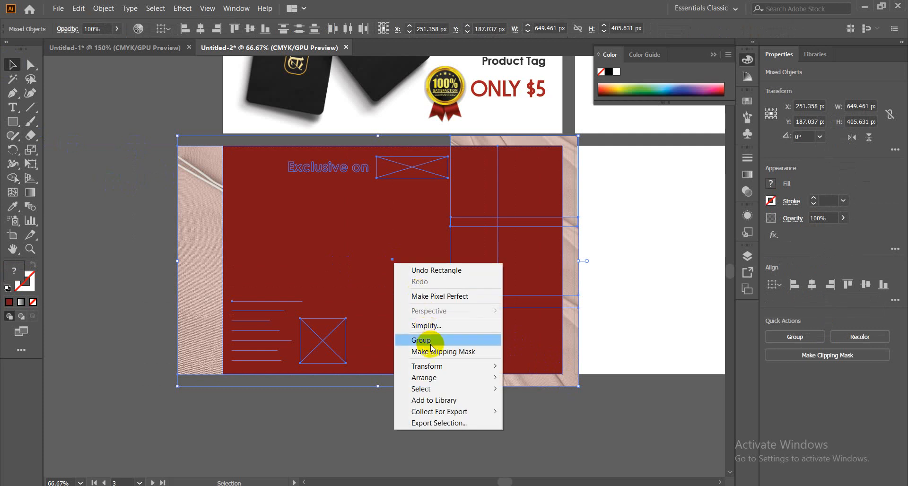
pyautogui.click(417, 352)
pyautogui.click(368, 423)
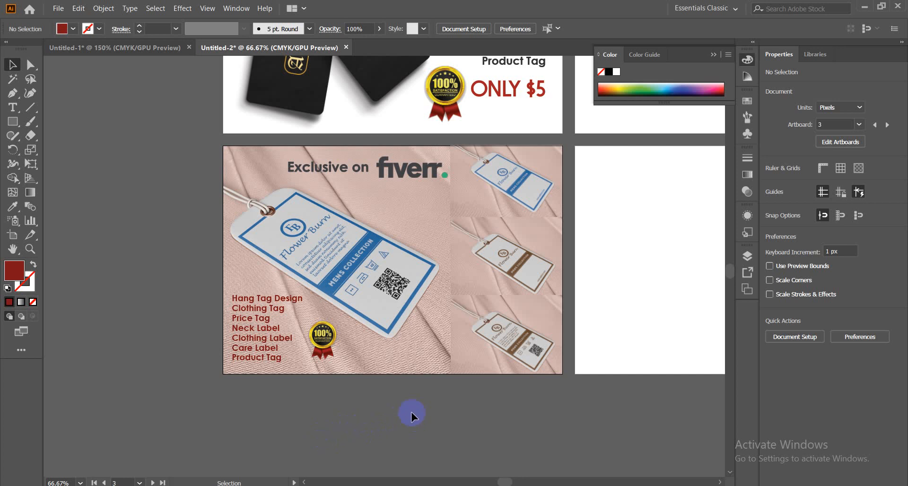
# - Export the third artboard for web as a High-quality JPEG named "hang tag label design" on the Desktop
pyautogui.click(58, 9)
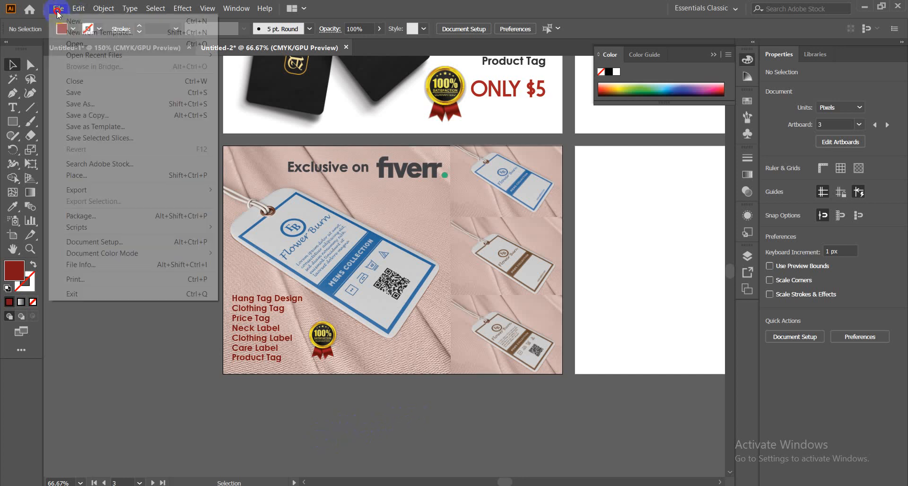
pyautogui.moveTo(199, 190)
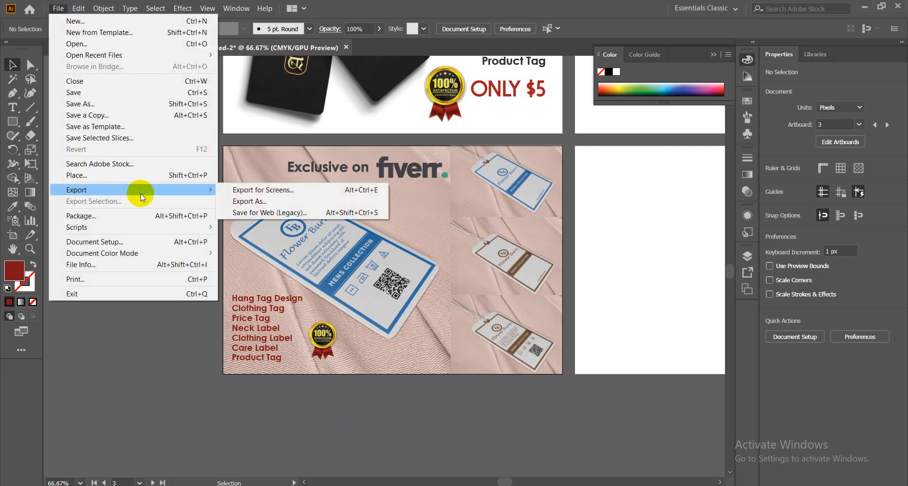
pyautogui.click(259, 214)
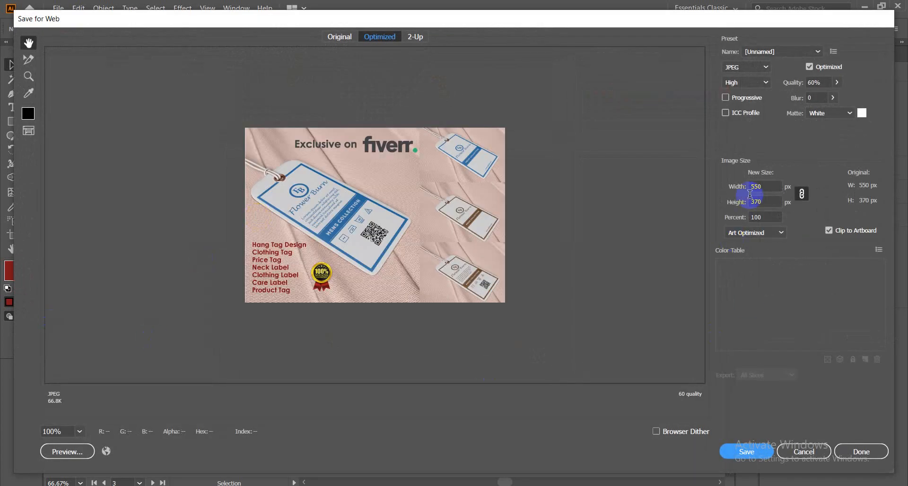
pyautogui.click(746, 452)
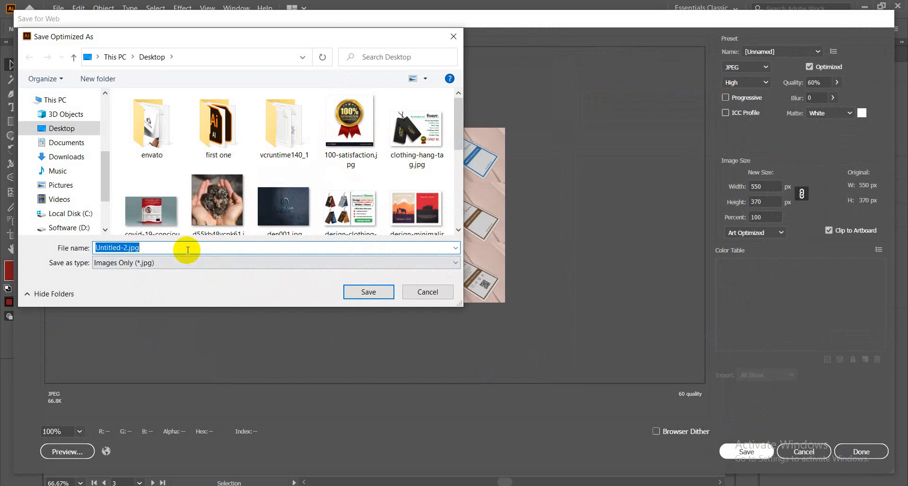
pyautogui.write('hang tag label design')
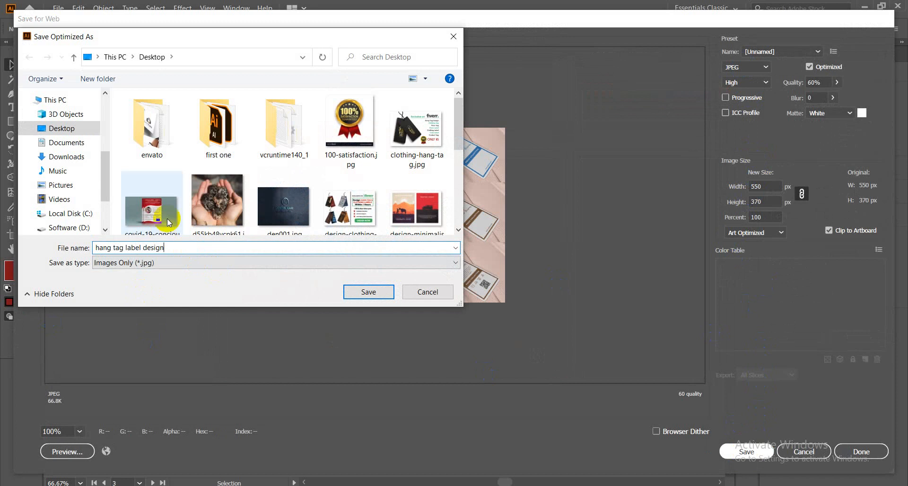
pyautogui.click(365, 292)
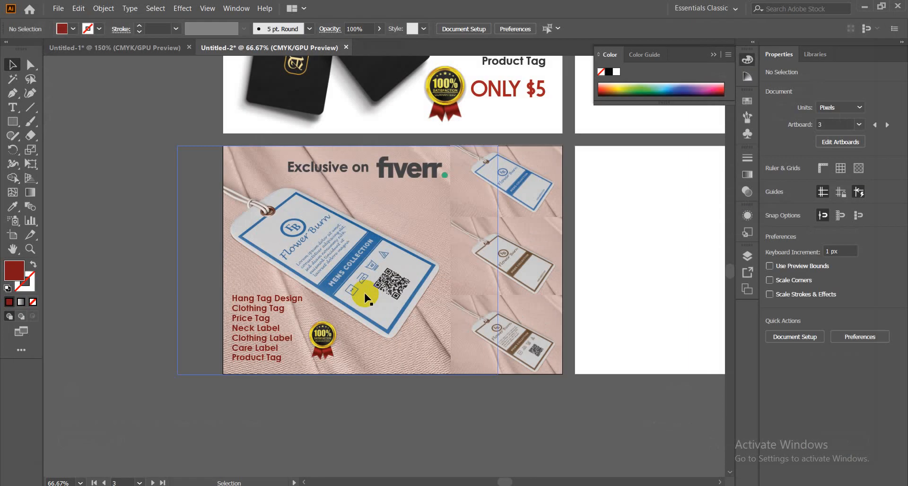
# - Switch to Facebook in Chrome and review the group's hang tag posts and the gig image shared in the group chat
pyautogui.click(865, 8)
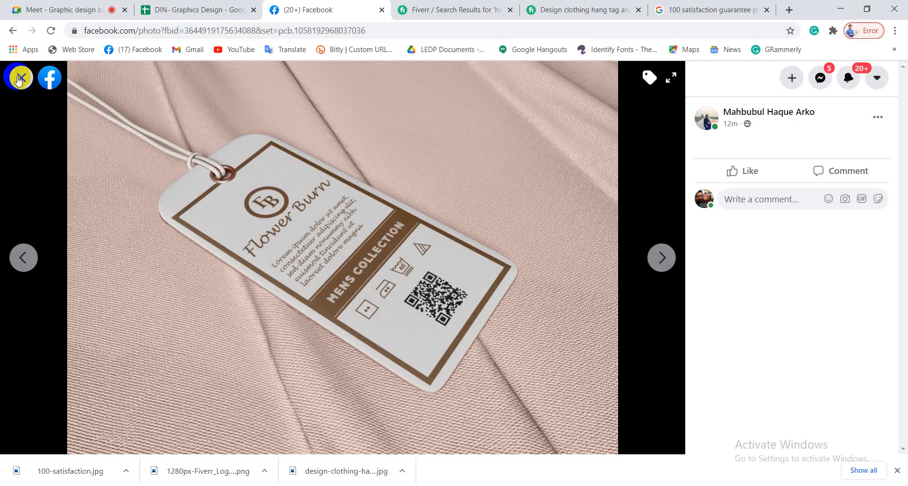
pyautogui.click(19, 77)
pyautogui.scroll(-5, 547, 355)
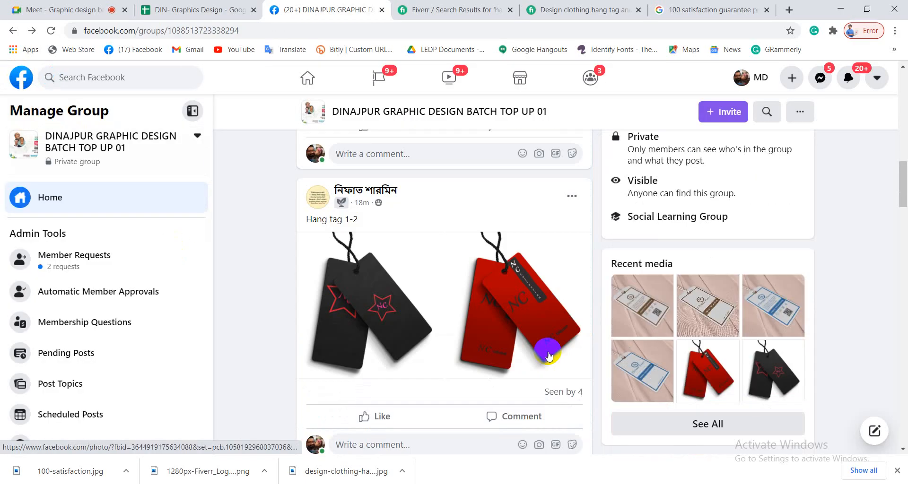
pyautogui.scroll(6, 549, 356)
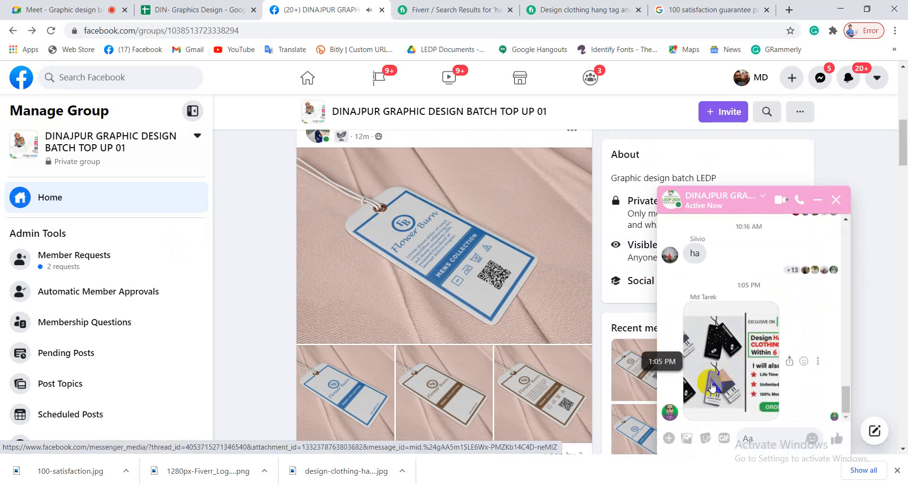
pyautogui.click(720, 354)
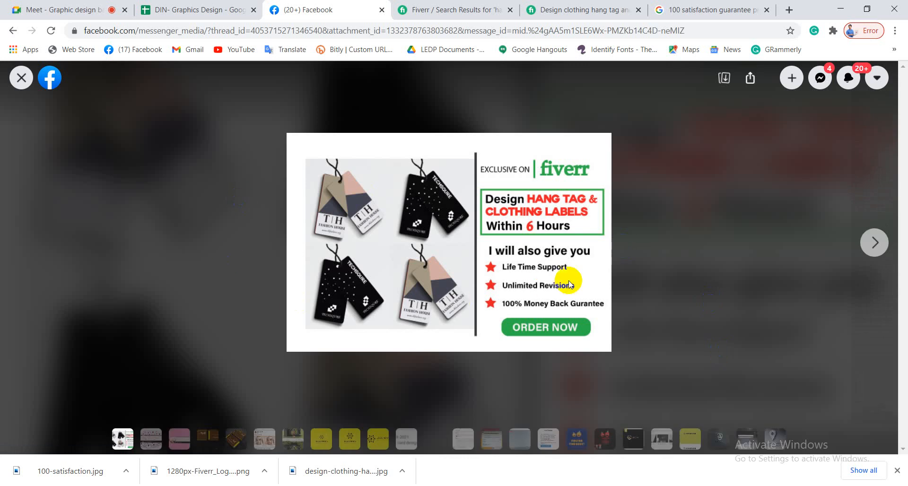
pyautogui.click(21, 79)
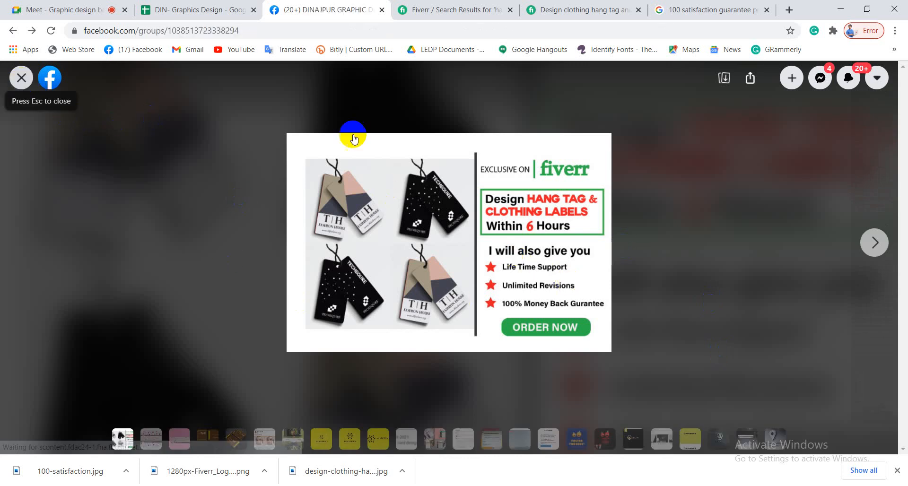
pyautogui.scroll(4, 768, 386)
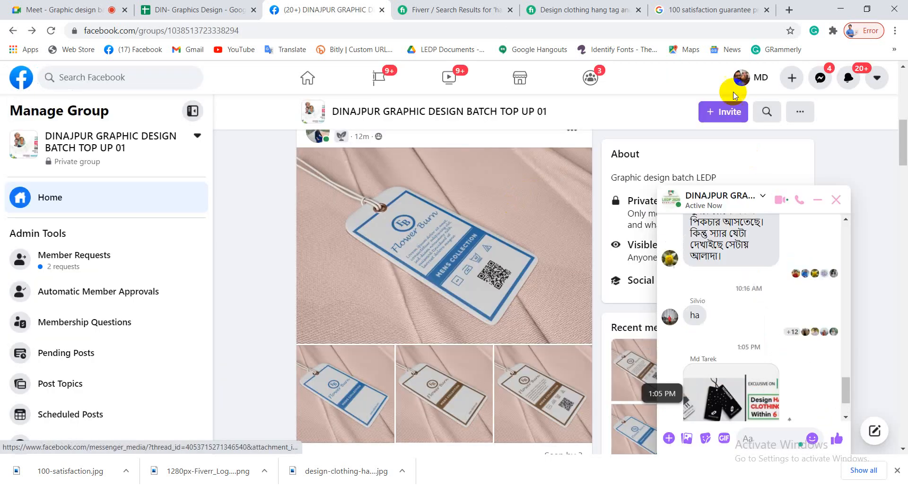
# - Switch to the desktop, refresh it and open the exported hang-tag-label-design.jpg in Photos
pyautogui.click(844, 9)
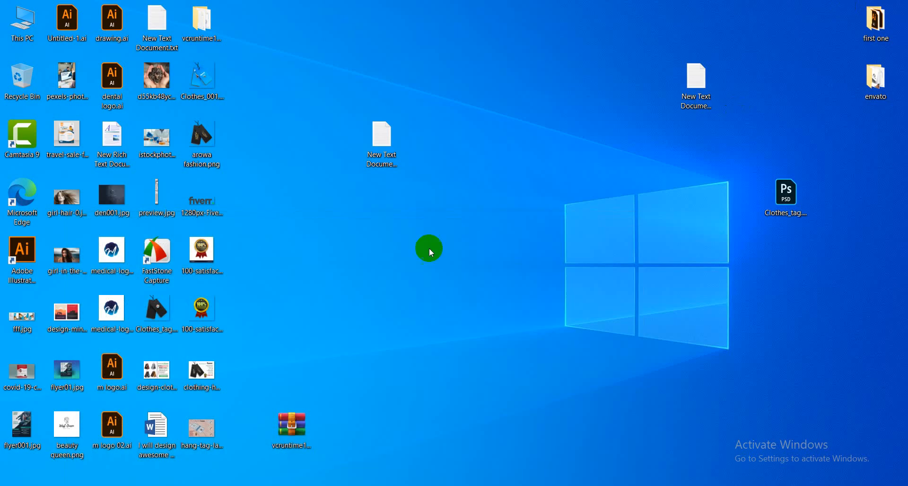
pyautogui.rightClick(361, 266)
pyautogui.click(390, 282)
pyautogui.rightClick(356, 246)
pyautogui.click(381, 282)
pyautogui.rightClick(329, 220)
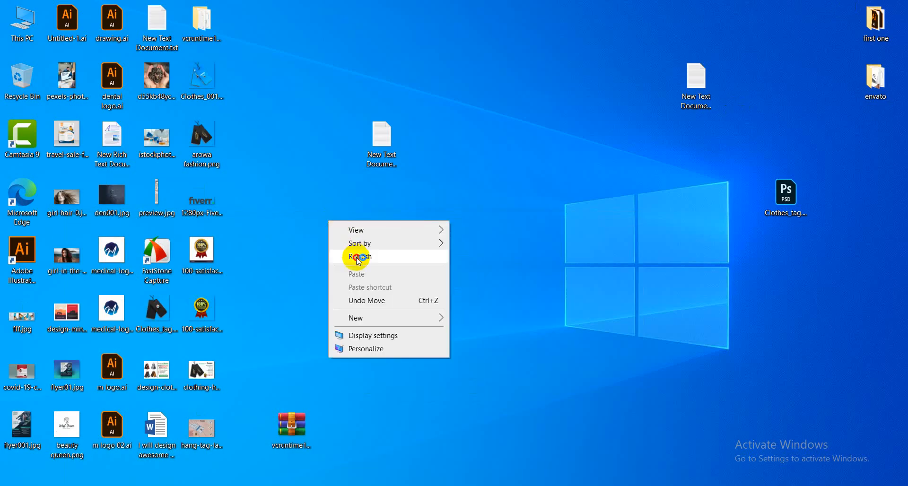
pyautogui.click(357, 256)
pyautogui.click(194, 416)
pyautogui.rightClick(201, 432)
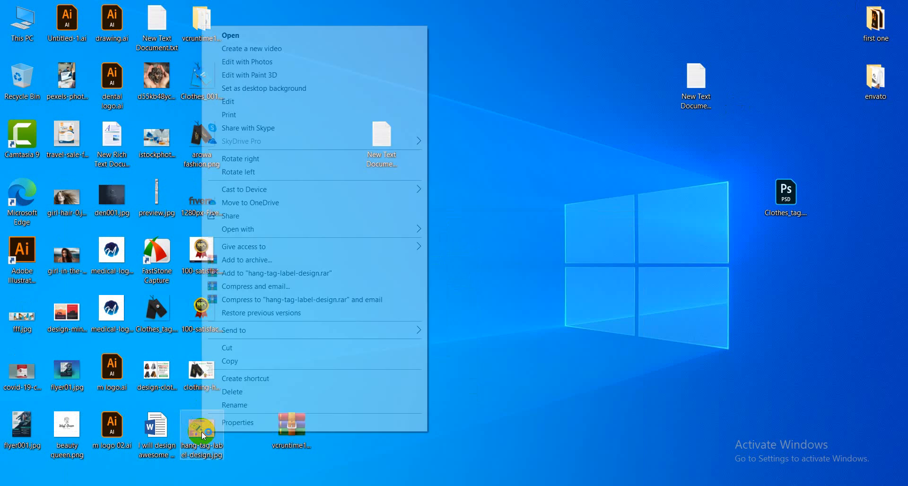
pyautogui.click(233, 35)
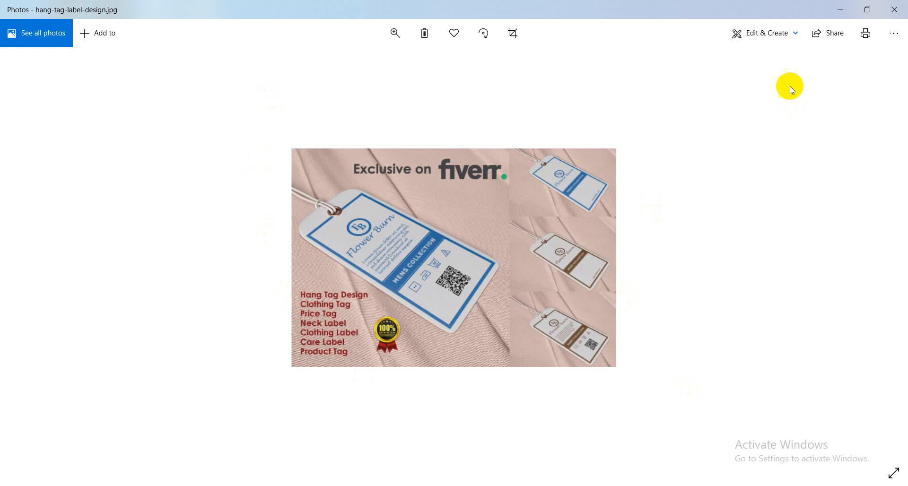
# - Inspect the exported image enlarged and at its fitted size, close the viewer and refresh the desktop
pyautogui.click(902, 16)
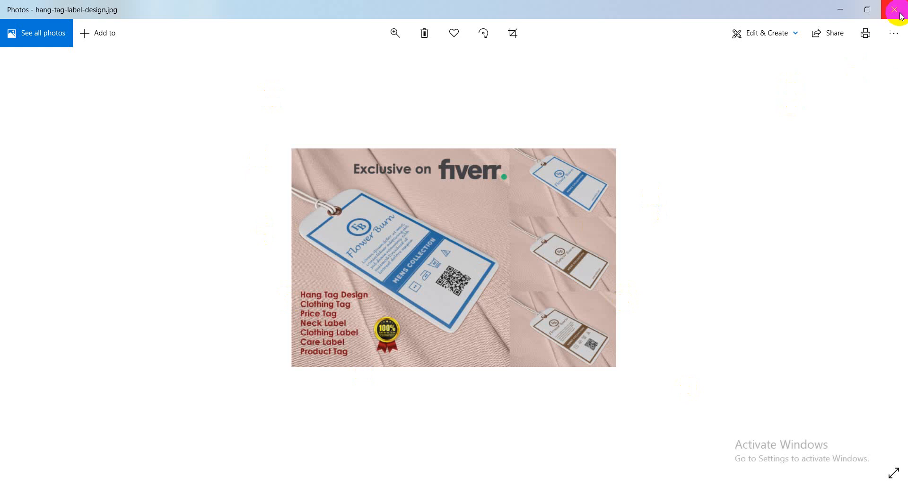
pyautogui.click(395, 33)
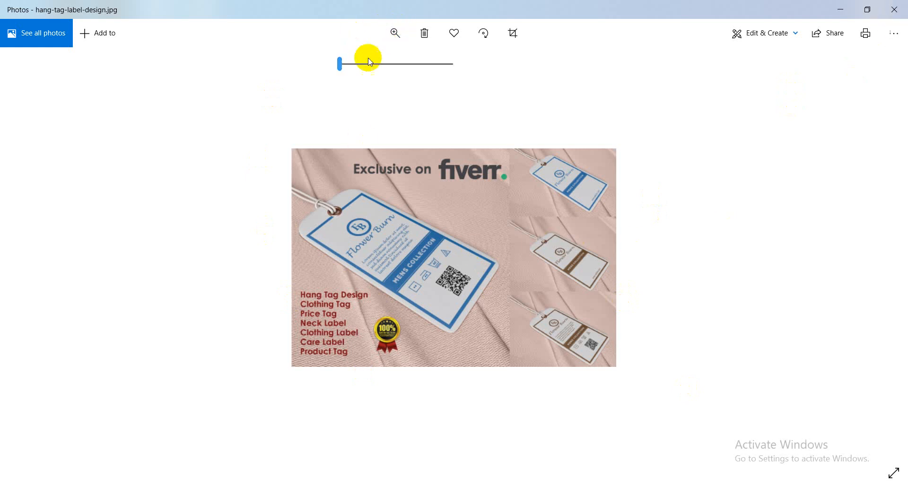
pyautogui.moveTo(339, 63); pyautogui.dragTo(357, 65)
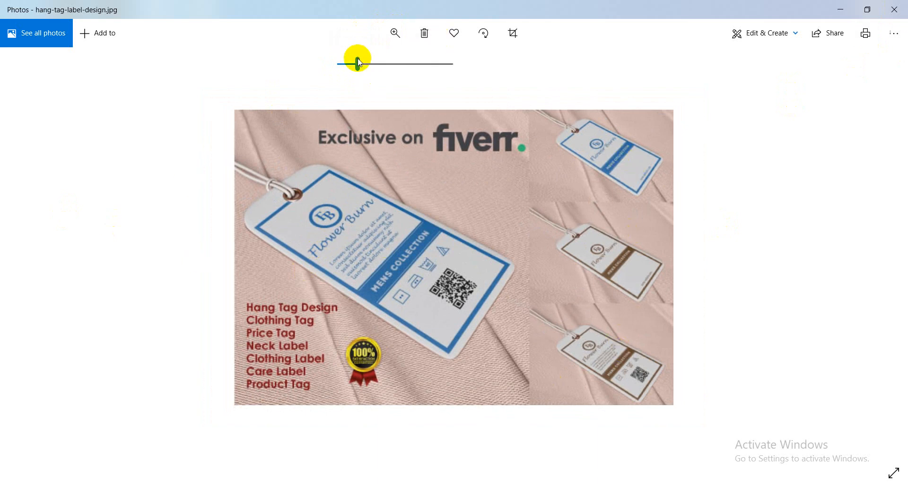
pyautogui.moveTo(359, 62); pyautogui.dragTo(373, 63)
pyautogui.moveTo(373, 62); pyautogui.dragTo(339, 62)
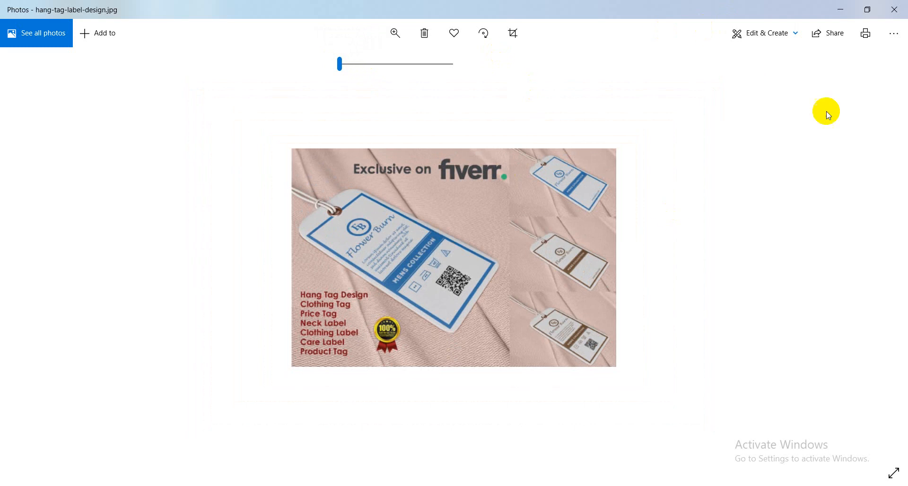
pyautogui.click(896, 19)
pyautogui.rightClick(355, 211)
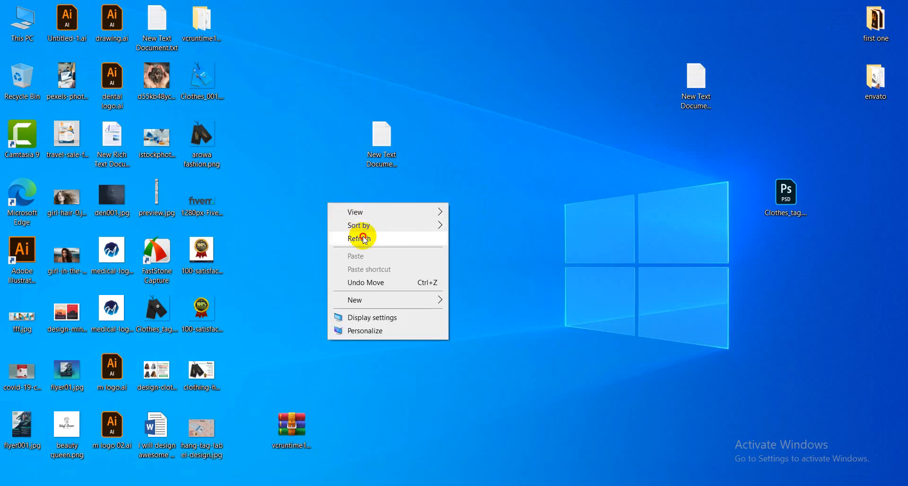
pyautogui.click(363, 239)
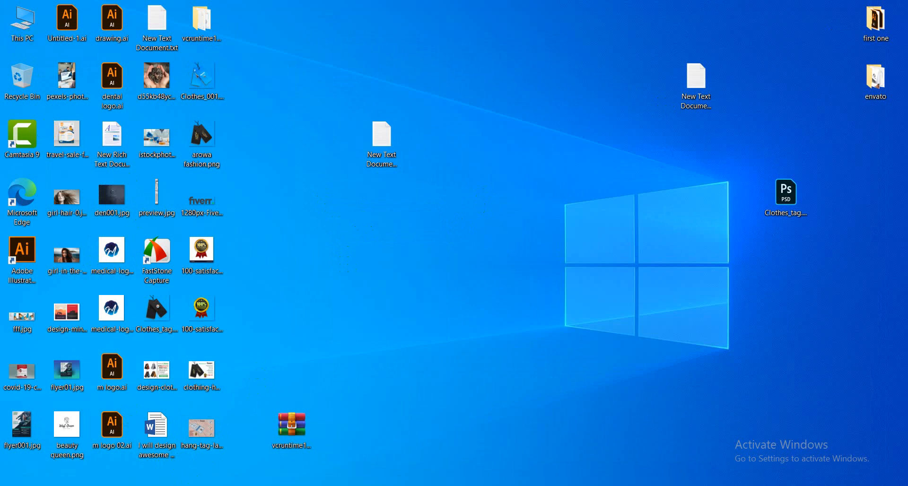
# - Switch back to Chrome, close the Facebook group chat window and check the Google Meet call
pyautogui.moveTo(159, 485)
pyautogui.click(124, 454)
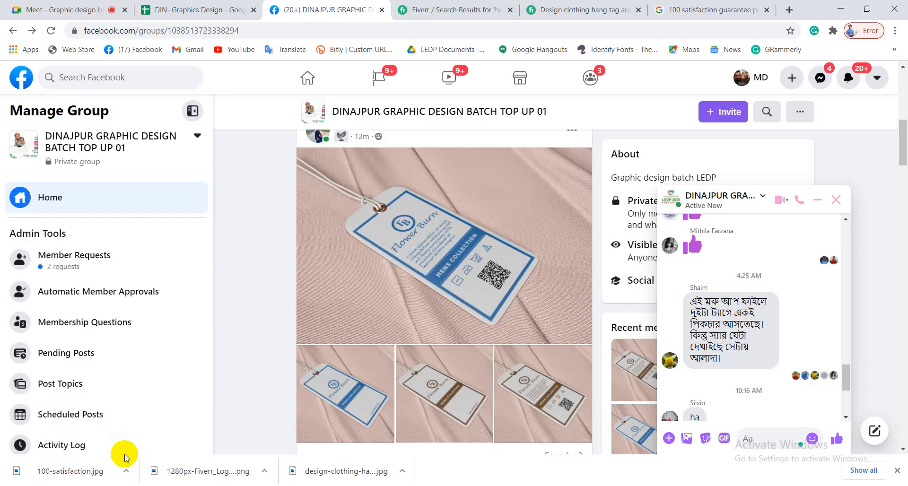
pyautogui.click(835, 200)
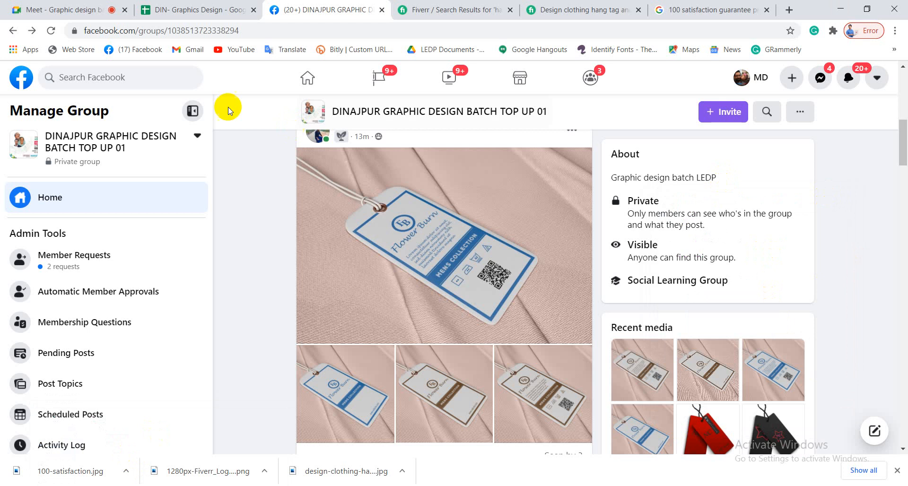
pyautogui.click(81, 7)
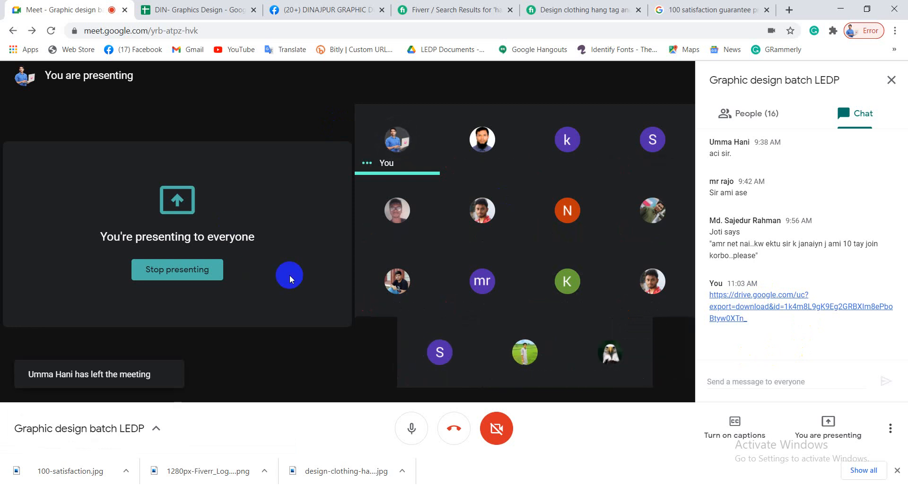
# - Open gmail.com in the browser tab holding the satisfaction guarantee image search
pyautogui.click(709, 14)
pyautogui.click(359, 35)
pyautogui.write('gmail.com')
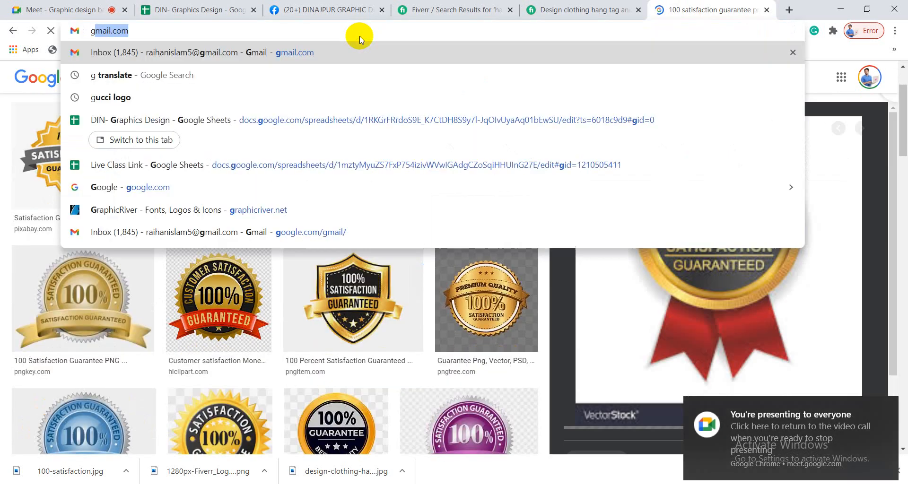
pyautogui.press('Return')
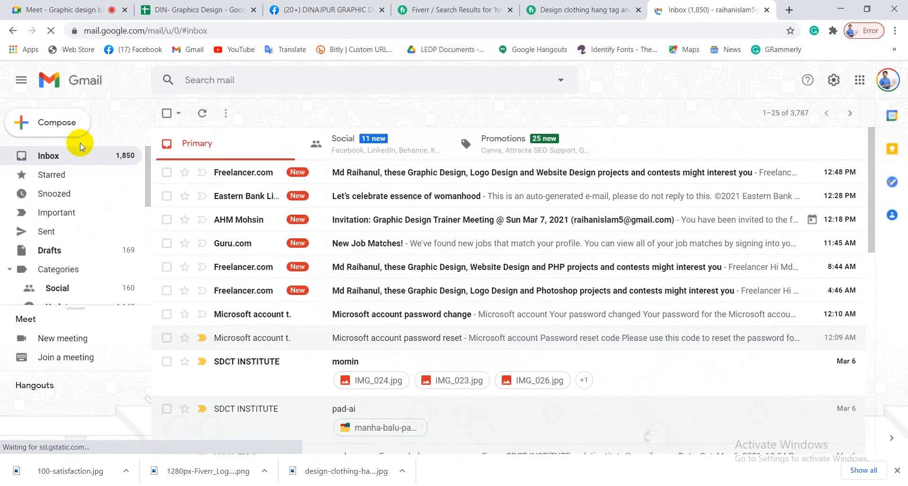
# - Compose a new email with hang-tag-label-design.jpg from the Desktop attached and the subject "tag"
pyautogui.click(60, 126)
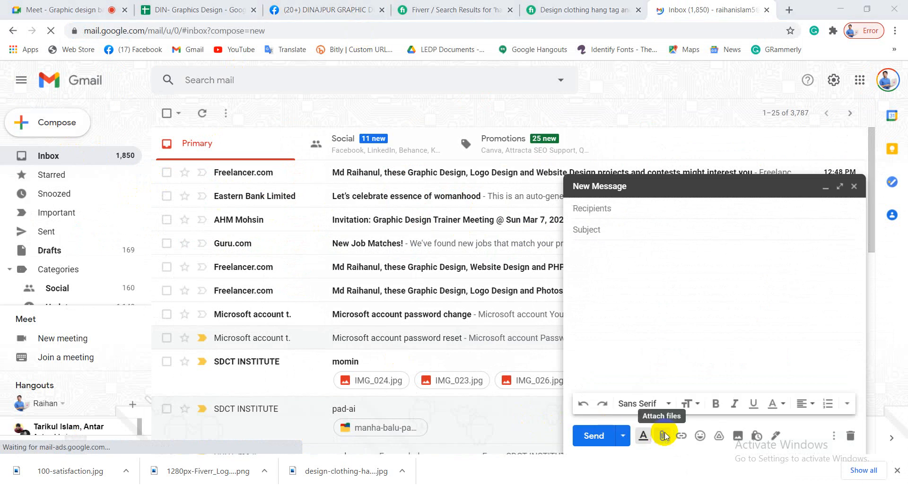
pyautogui.click(664, 436)
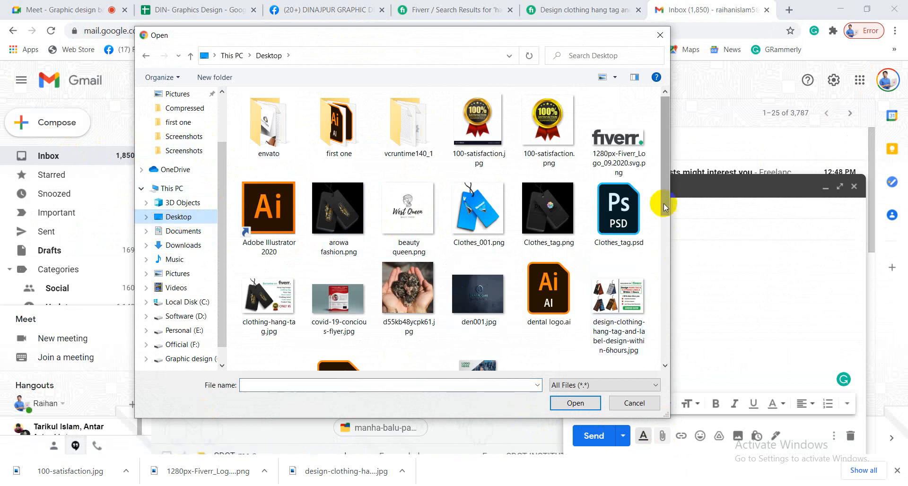
pyautogui.moveTo(667, 199); pyautogui.dragTo(665, 303)
pyautogui.click(339, 218)
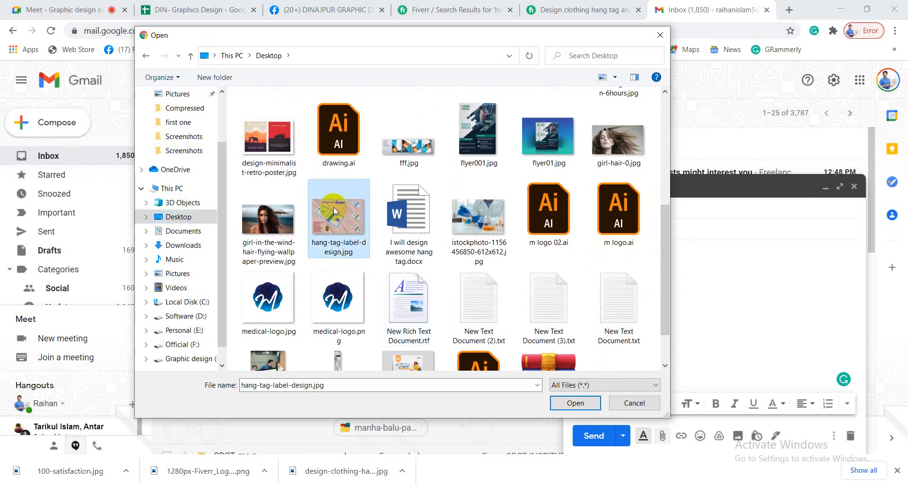
pyautogui.click(575, 403)
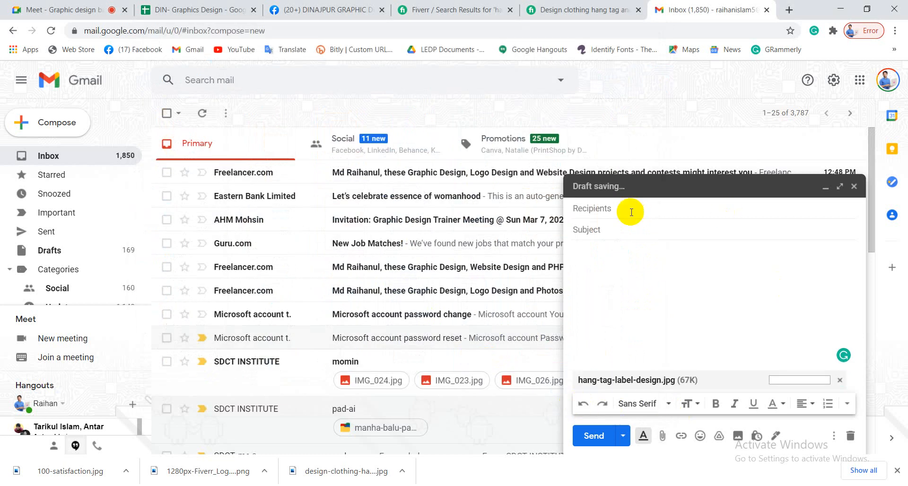
pyautogui.click(614, 228)
pyautogui.write('tag')
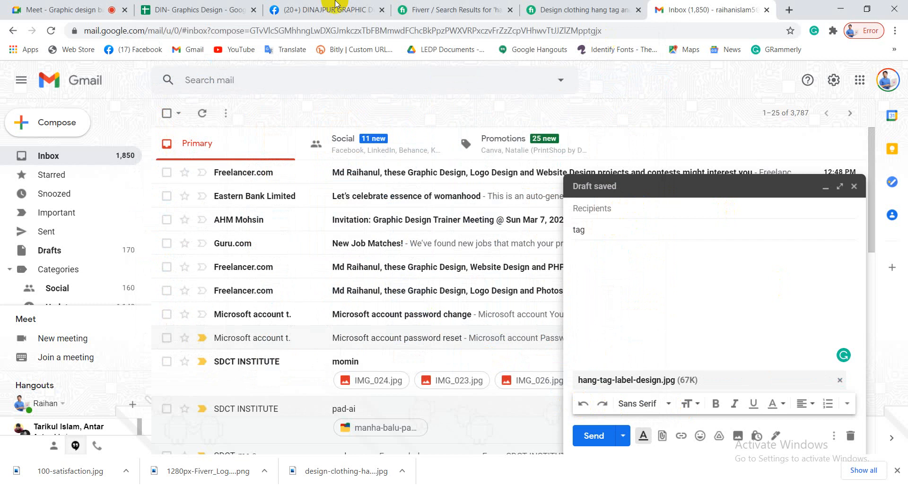
# - Copy the signed-in account's email address from the Gmail account details and go to the Google Meet chat message field
pyautogui.click(74, 10)
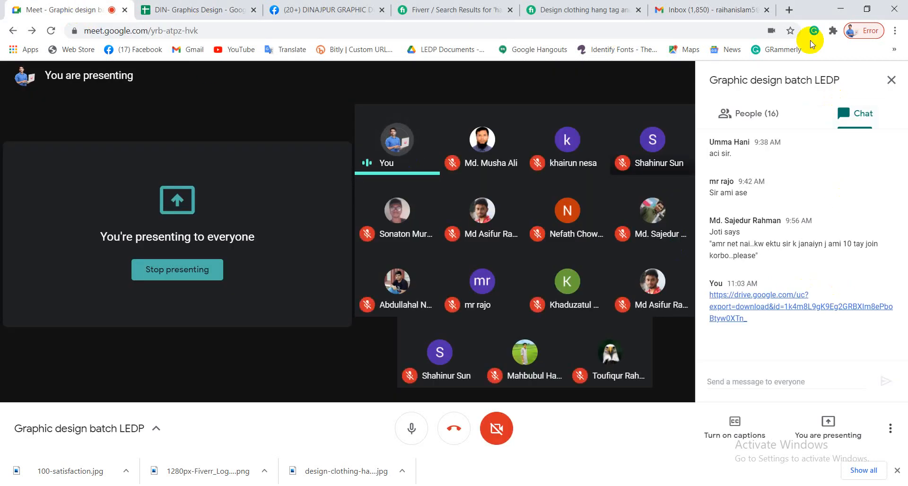
pyautogui.click(748, 11)
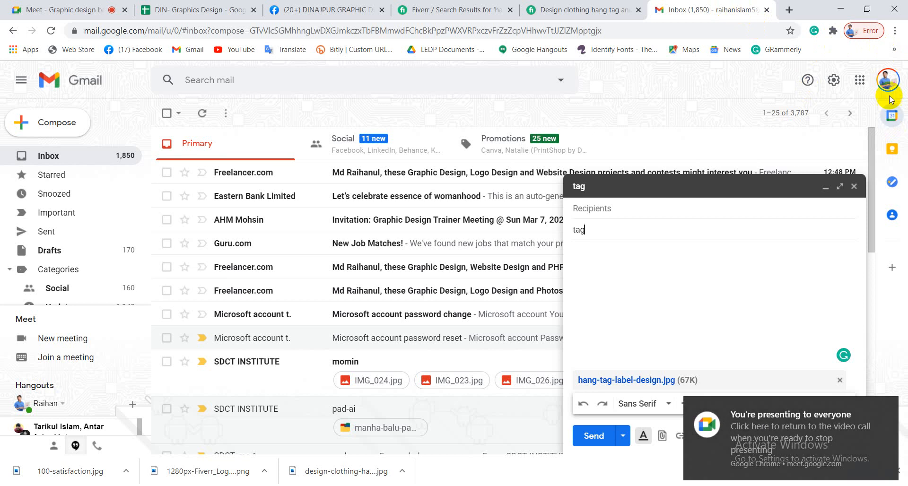
pyautogui.click(887, 80)
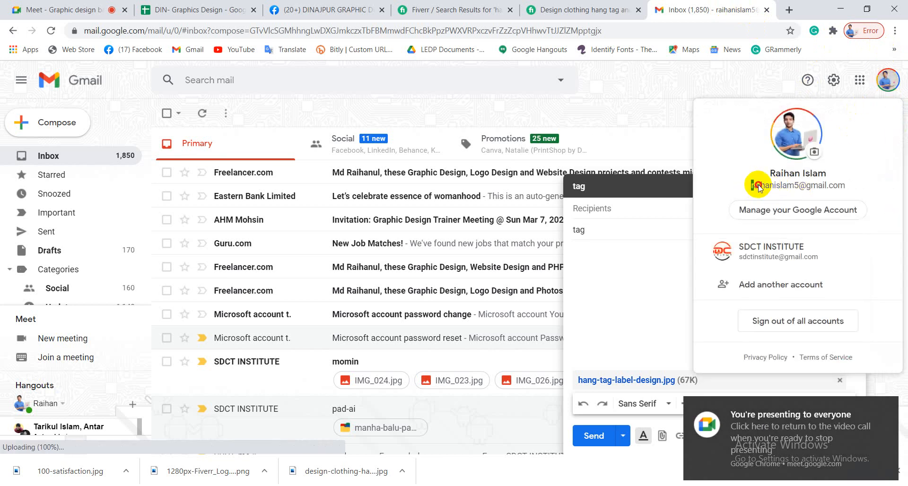
pyautogui.moveTo(758, 187); pyautogui.dragTo(842, 189)
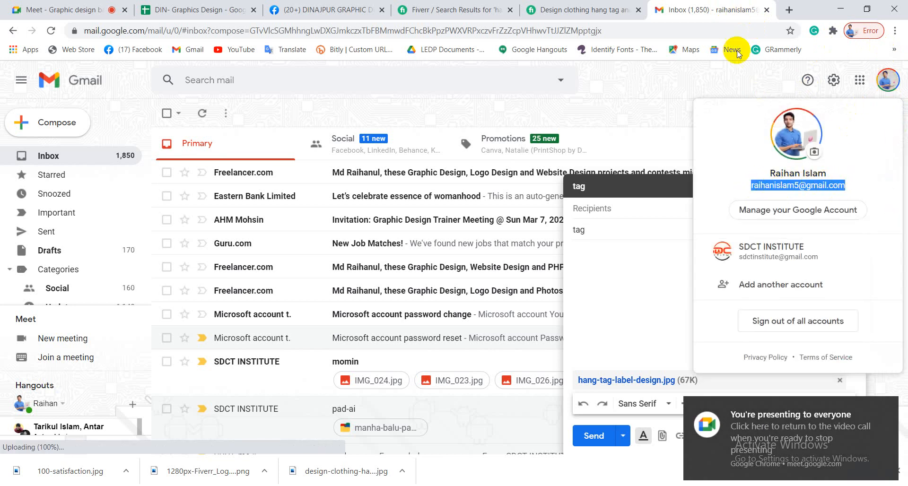
pyautogui.rightClick(779, 187)
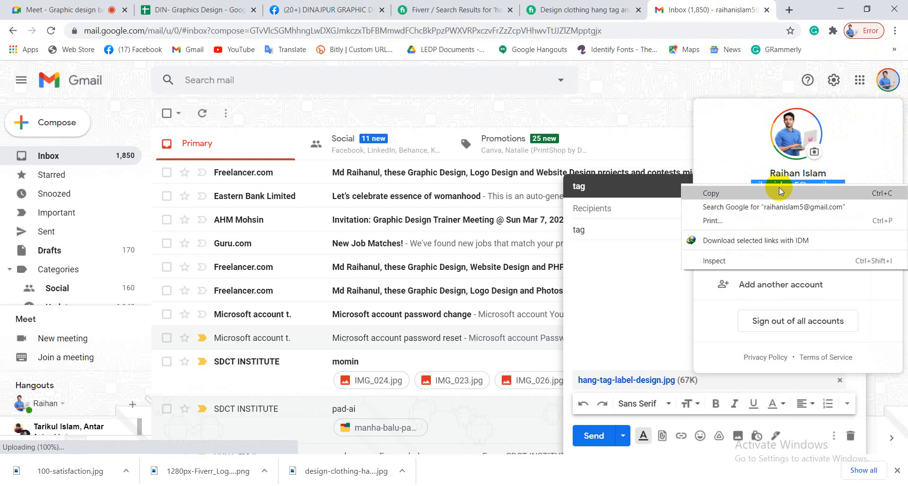
pyautogui.click(712, 188)
pyautogui.click(81, 9)
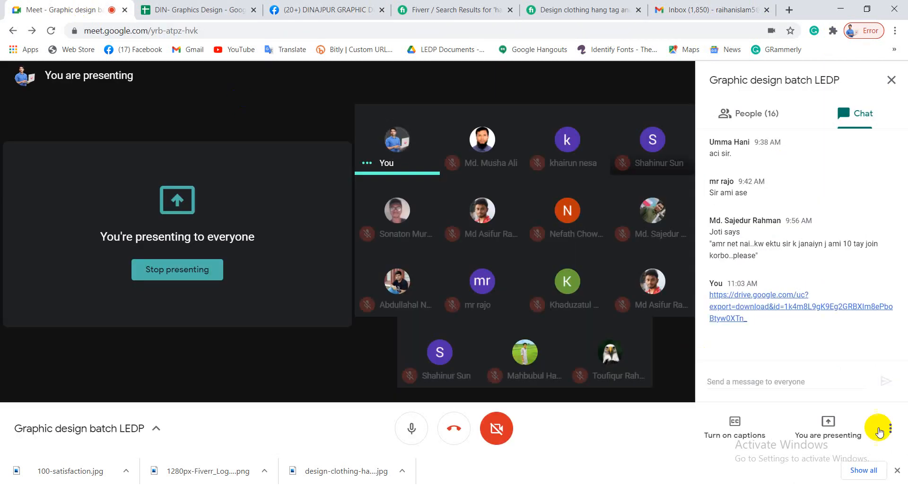
pyautogui.click(729, 381)
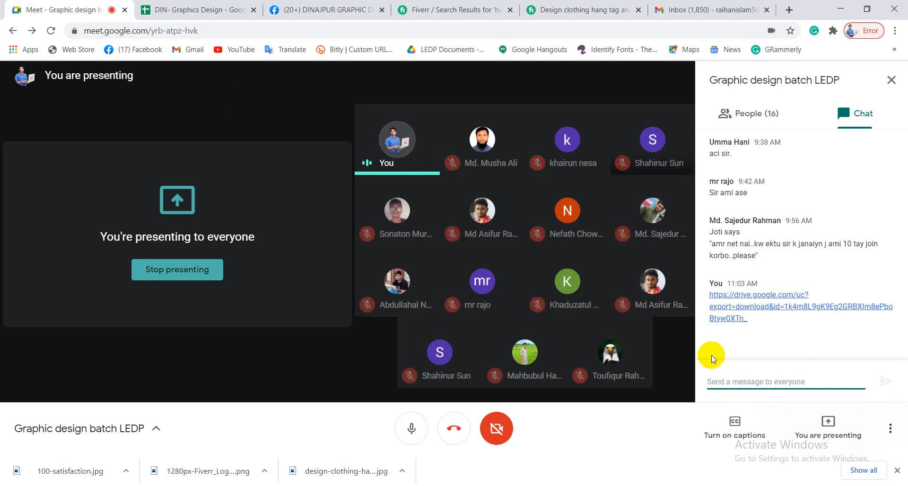
# - Switch to the Facebook group and look over the newest posts with the Flower Burn and NC hang tag mockups
pyautogui.click(296, 8)
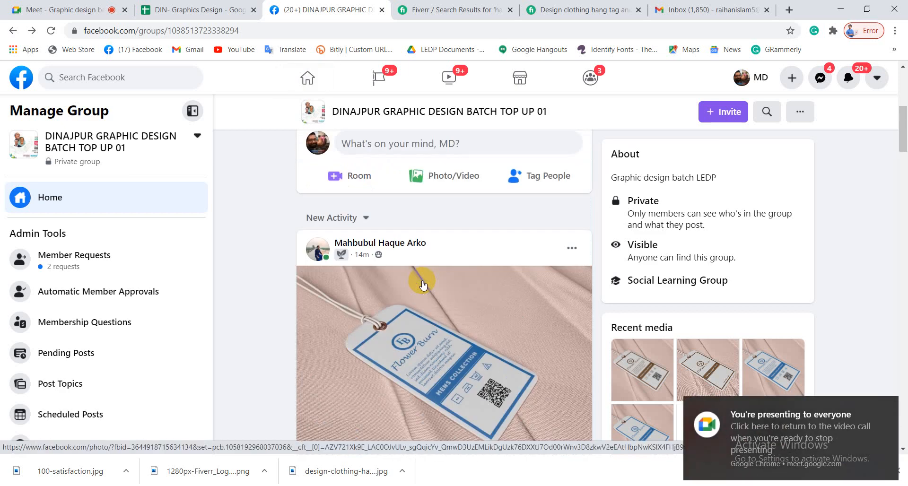
pyautogui.scroll(-5, 423, 284)
pyautogui.scroll(-6, 422, 285)
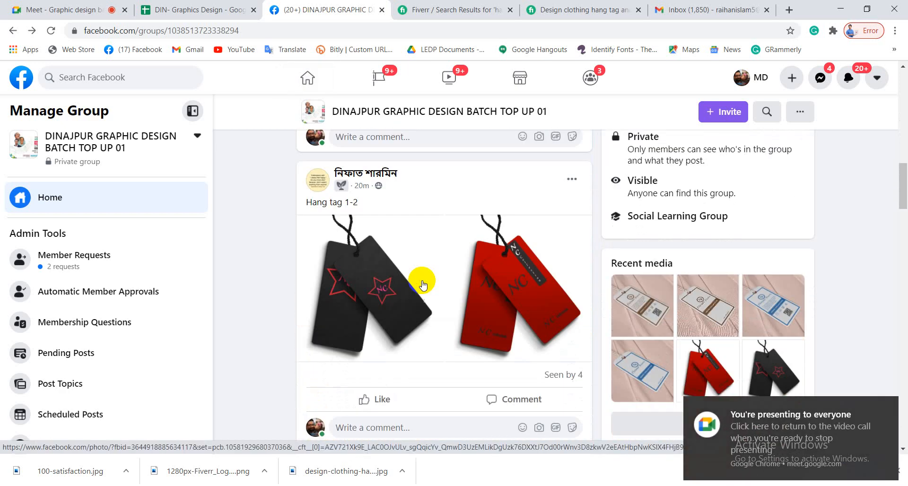
pyautogui.scroll(15, 423, 284)
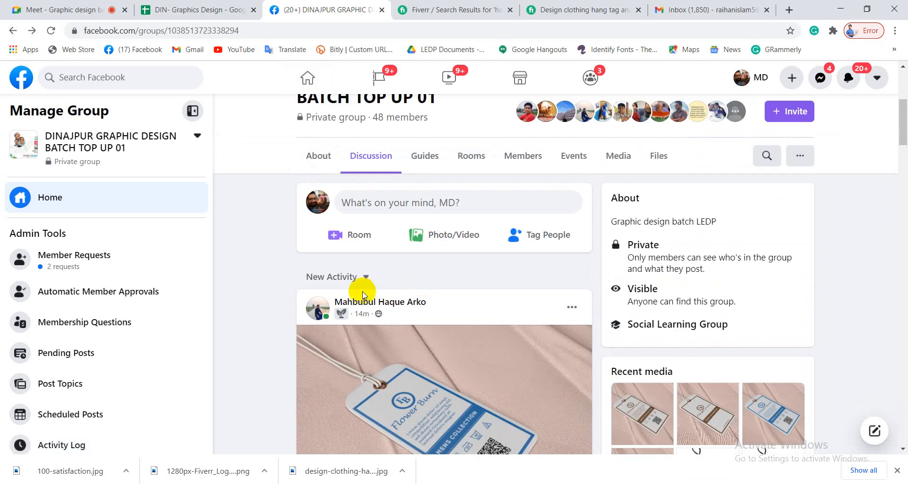
pyautogui.moveTo(408, 307)
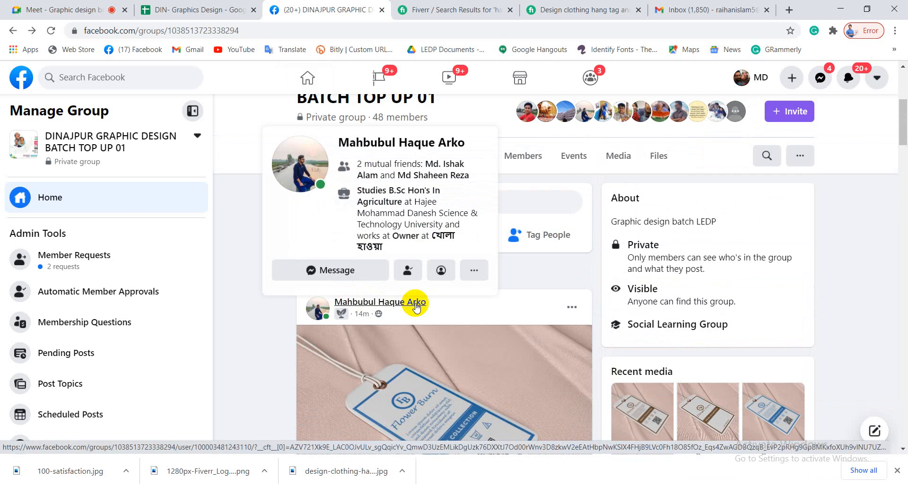
pyautogui.scroll(-10, 415, 307)
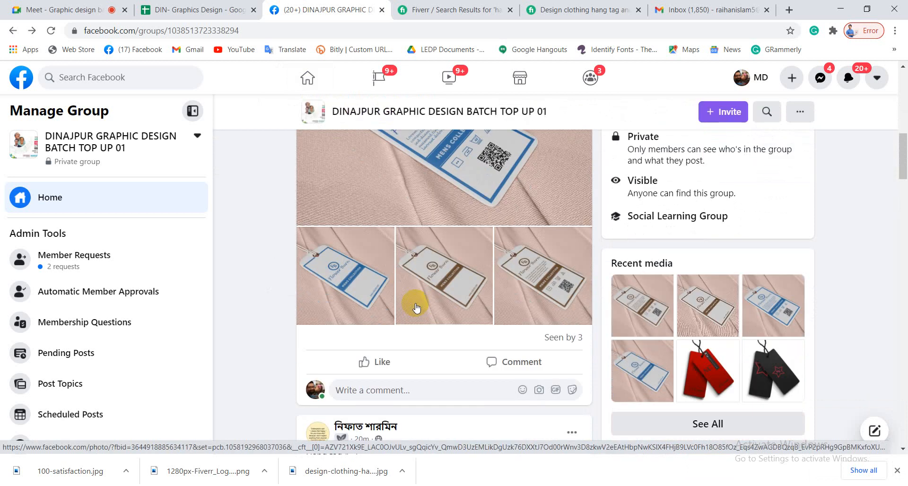
# - Examine the four SUN hang tag mockups in the group feed
pyautogui.scroll(3, 416, 308)
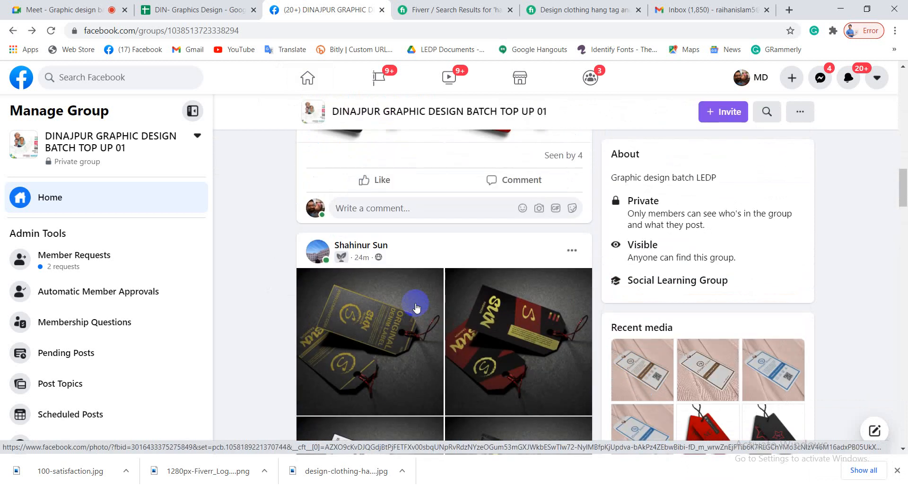
pyautogui.scroll(-3, 416, 308)
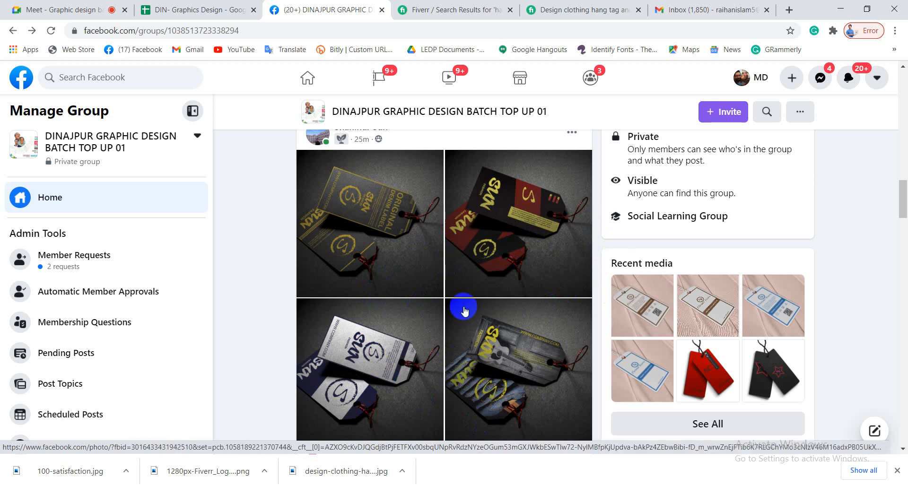
pyautogui.scroll(-3, 463, 310)
pyautogui.scroll(3, 463, 308)
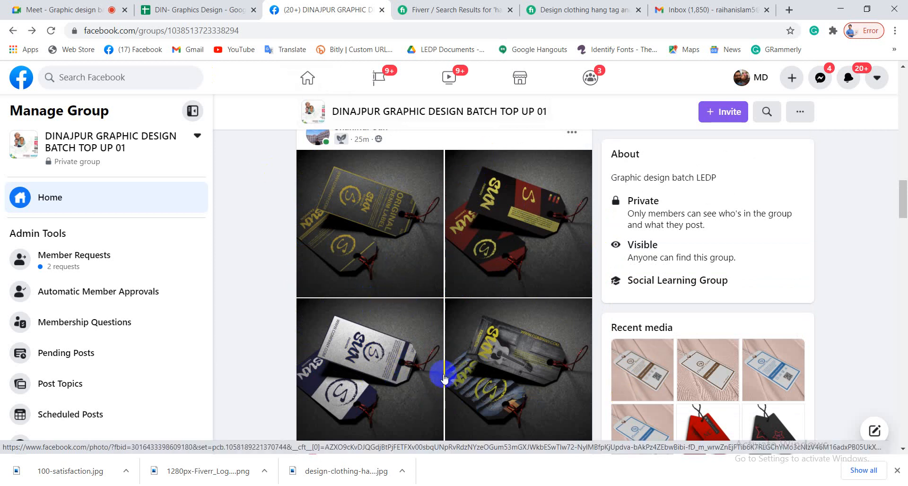
pyautogui.scroll(-1, 457, 365)
pyautogui.scroll(2, 472, 283)
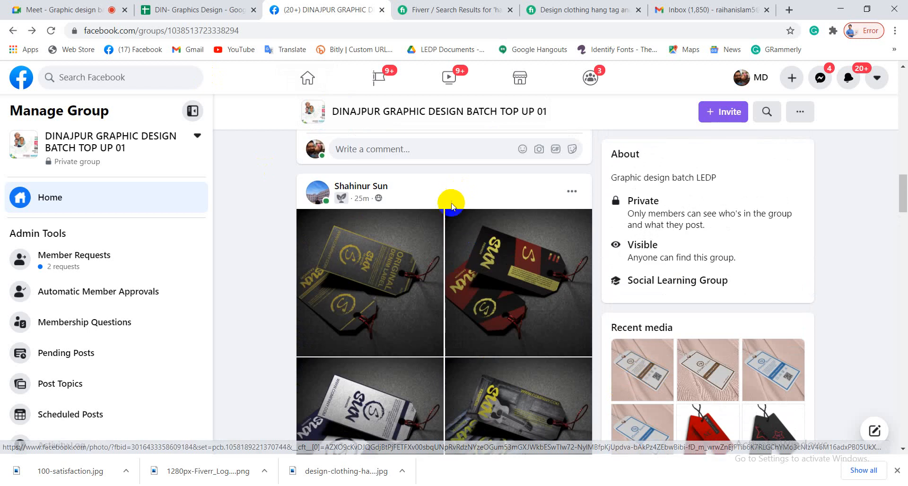
pyautogui.scroll(-2, 442, 413)
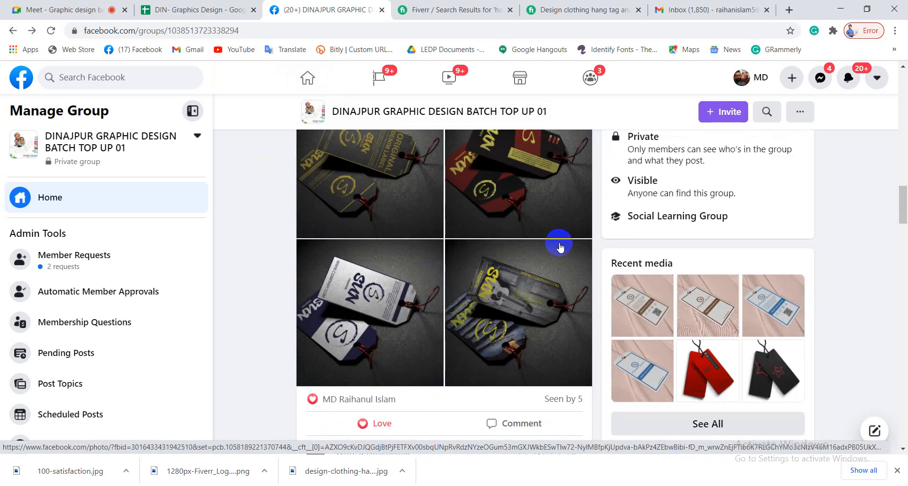
pyautogui.scroll(2, 558, 244)
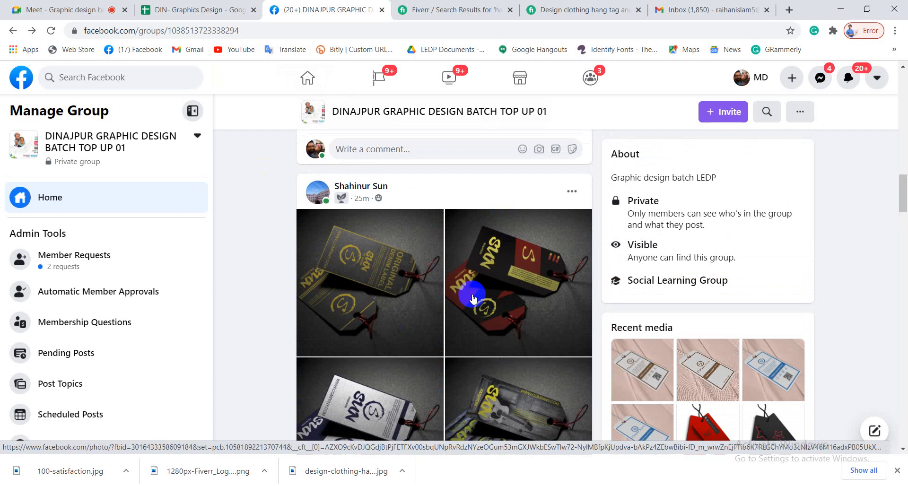
pyautogui.scroll(-2, 473, 299)
# - Review the older group posts with the Going On hang tags and the Fiverr hang tag gig image
pyautogui.scroll(-10, 473, 299)
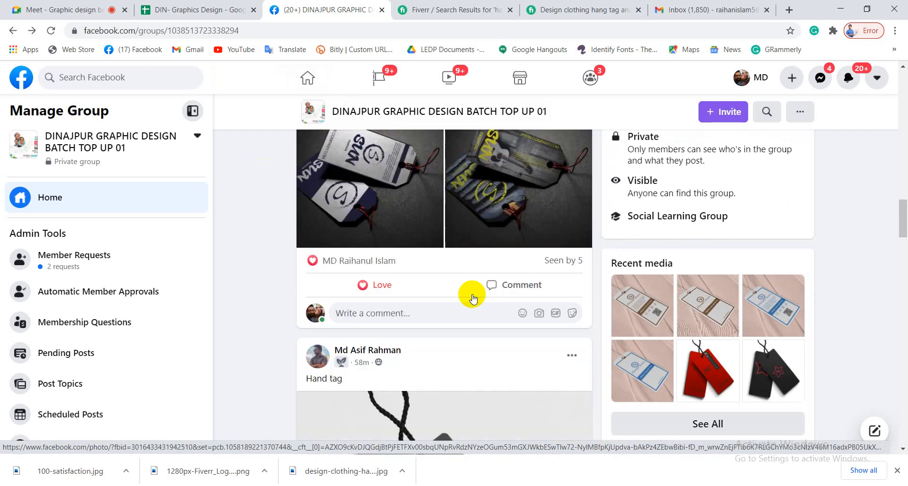
pyautogui.scroll(-5, 473, 297)
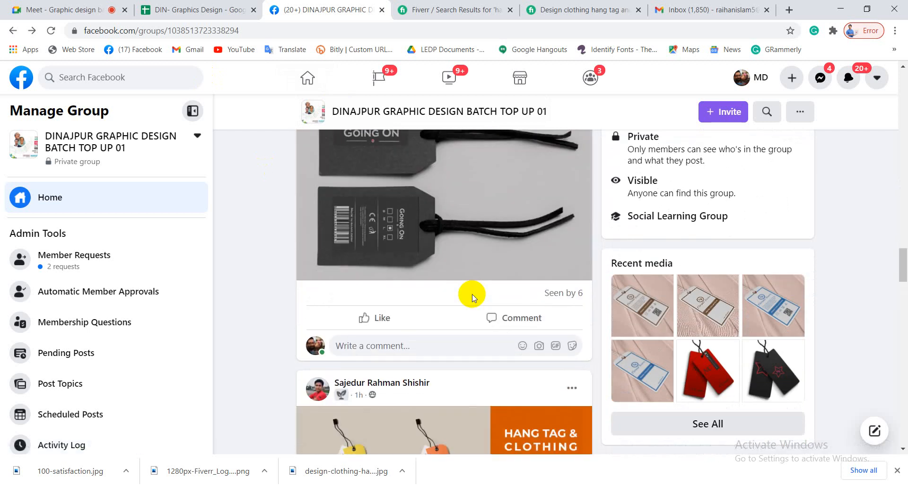
pyautogui.scroll(7, 472, 297)
pyautogui.scroll(-5, 473, 298)
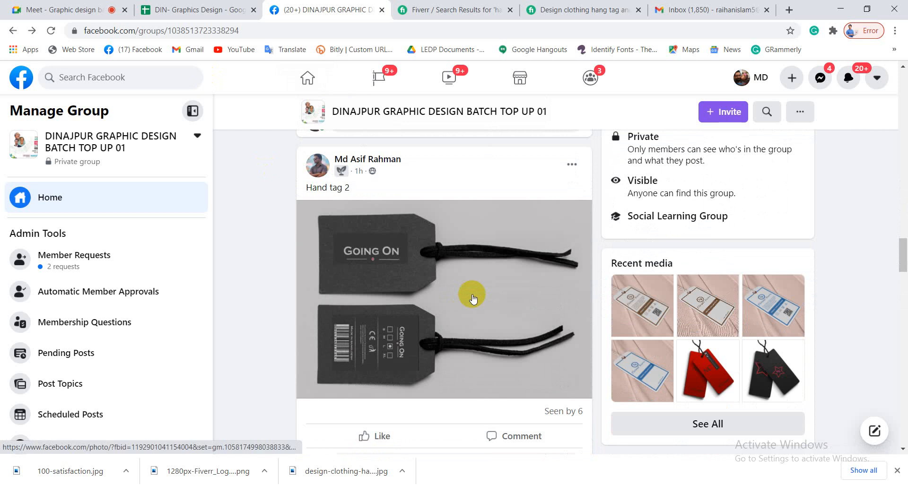
pyautogui.scroll(-10, 473, 298)
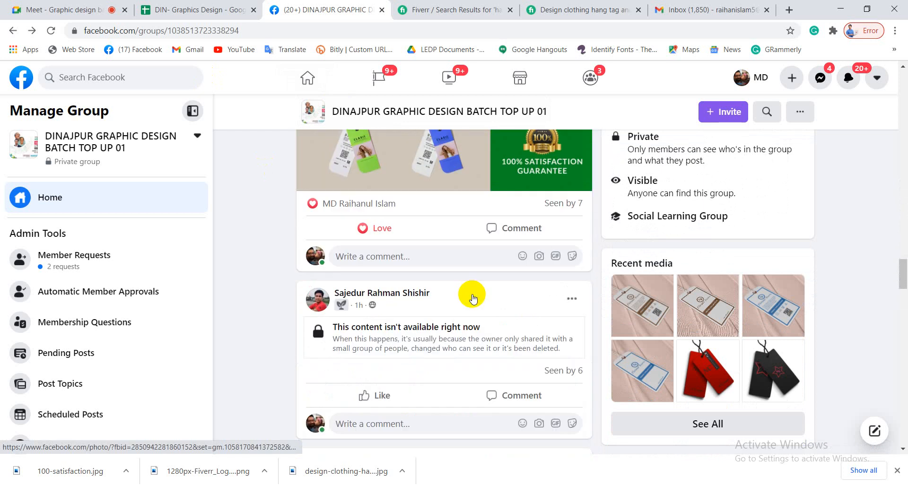
pyautogui.scroll(3, 472, 297)
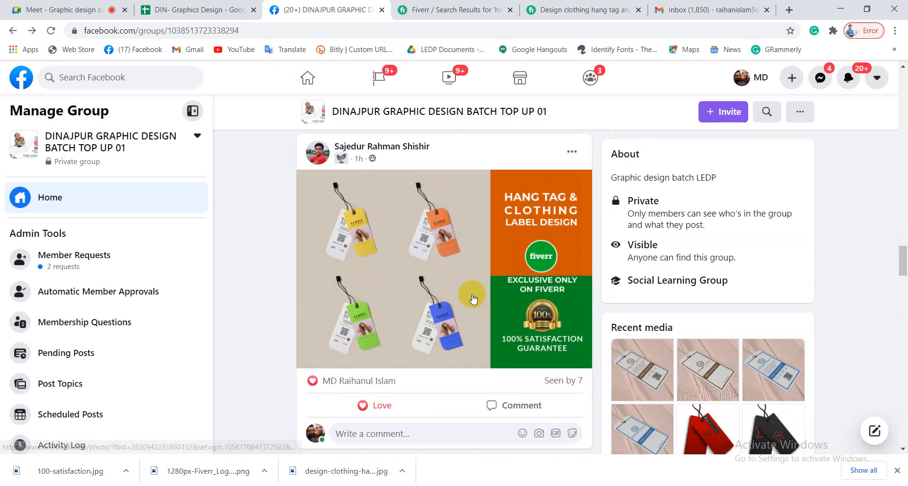
pyautogui.scroll(12, 472, 297)
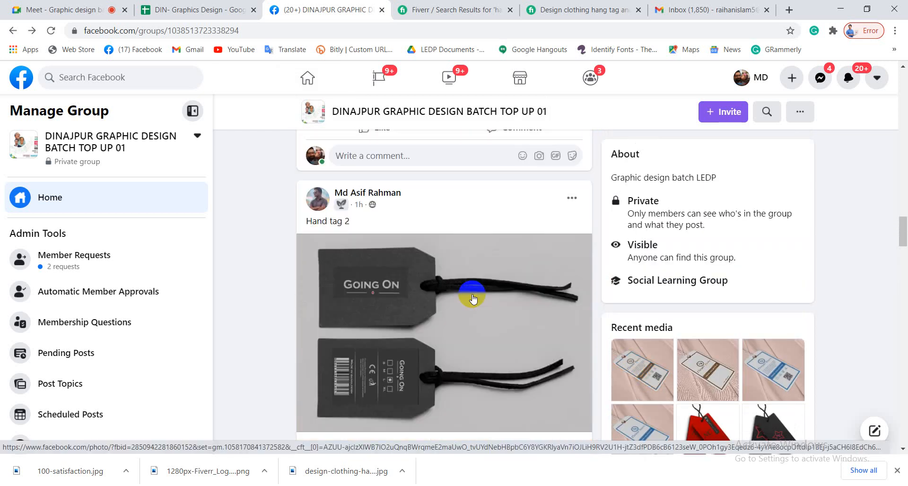
# - Copy the participant's email address from the Google Meet chat
pyautogui.click(100, 10)
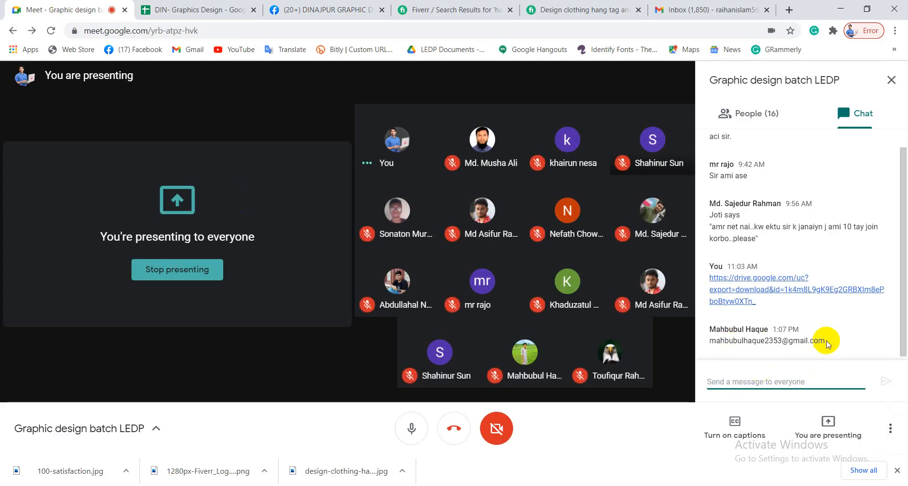
pyautogui.moveTo(824, 341); pyautogui.dragTo(727, 345)
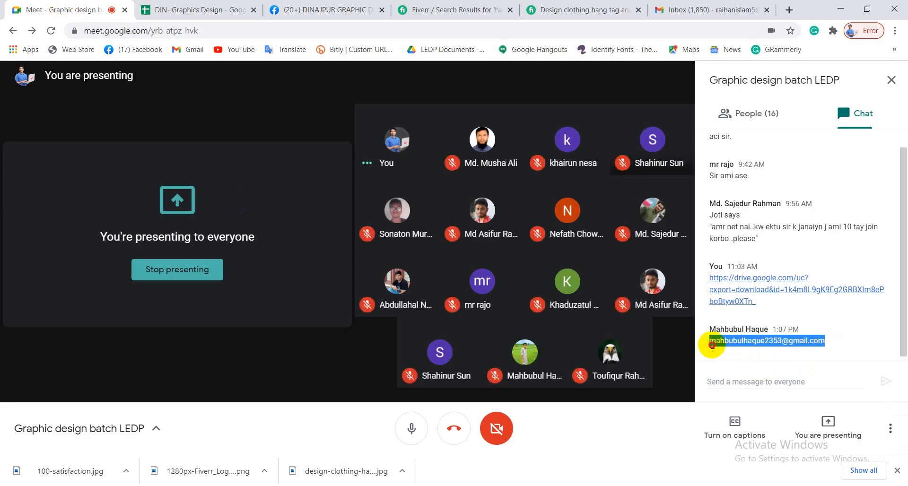
pyautogui.rightClick(712, 343)
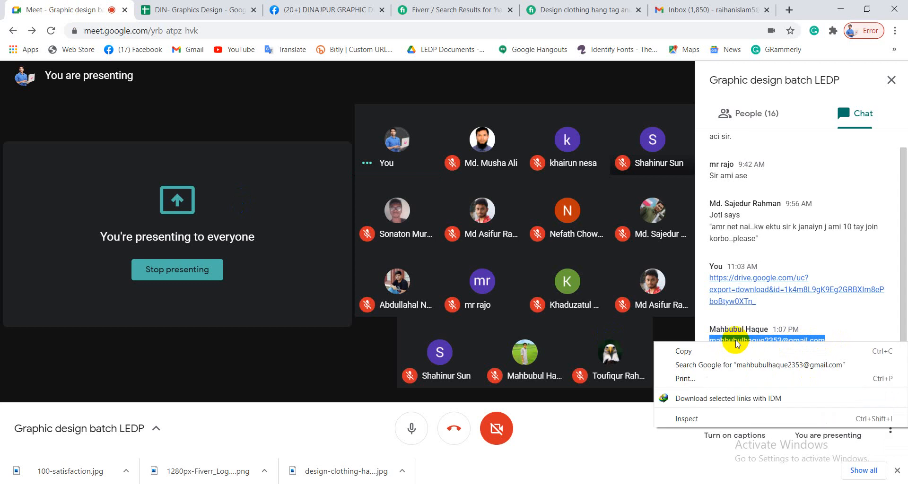
pyautogui.click(712, 347)
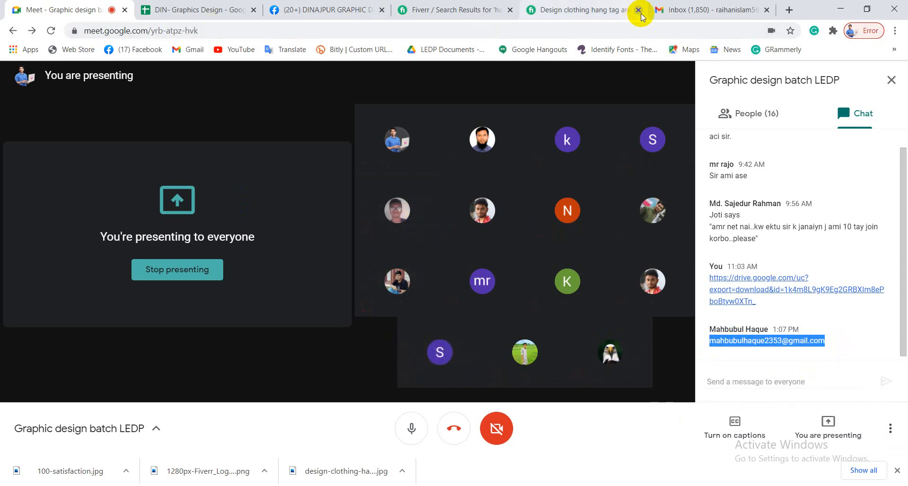
# - Send the "tag" email to the copied address from Gmail and return to the Google Meet call
pyautogui.click(694, 6)
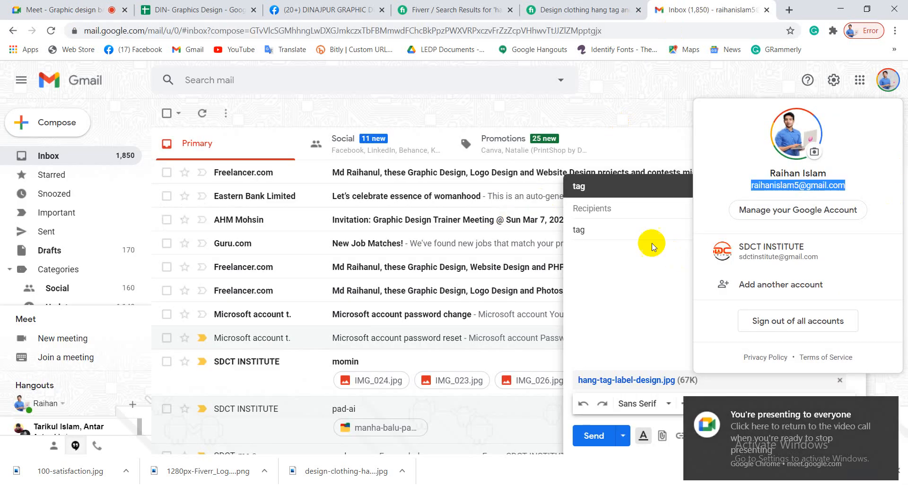
pyautogui.click(621, 207)
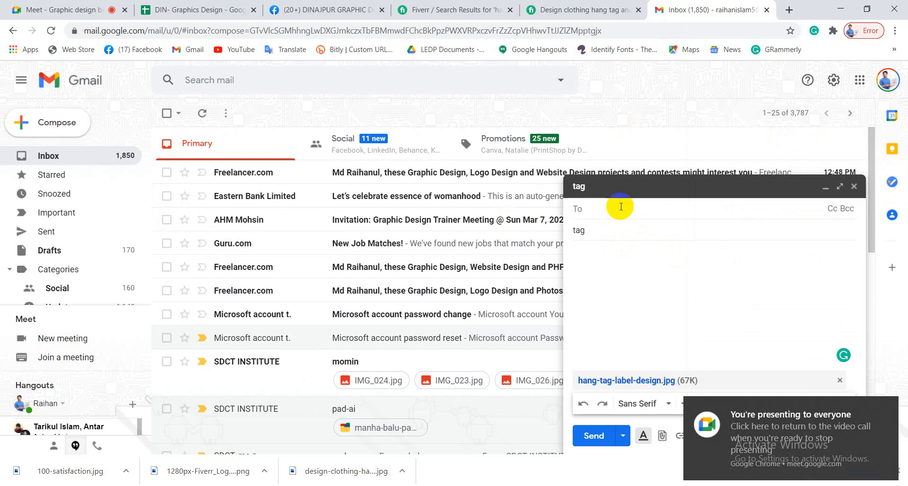
pyautogui.rightClick(621, 206)
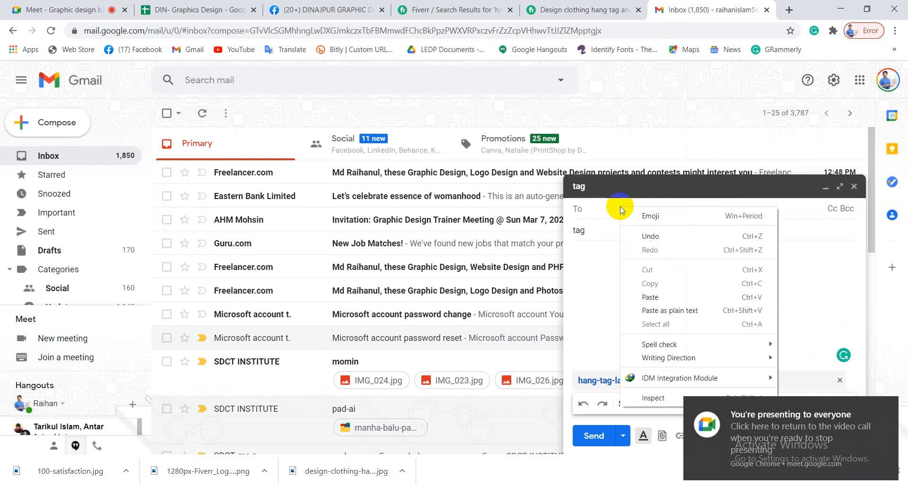
pyautogui.click(664, 297)
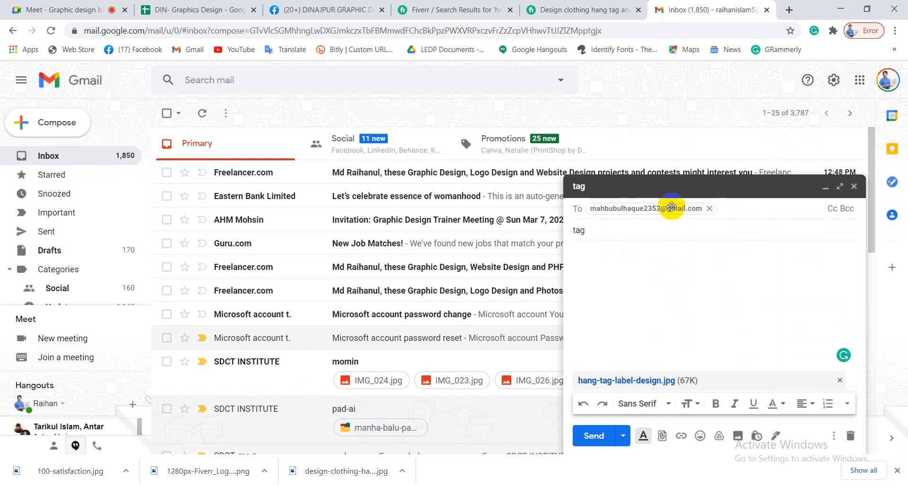
pyautogui.moveTo(672, 206)
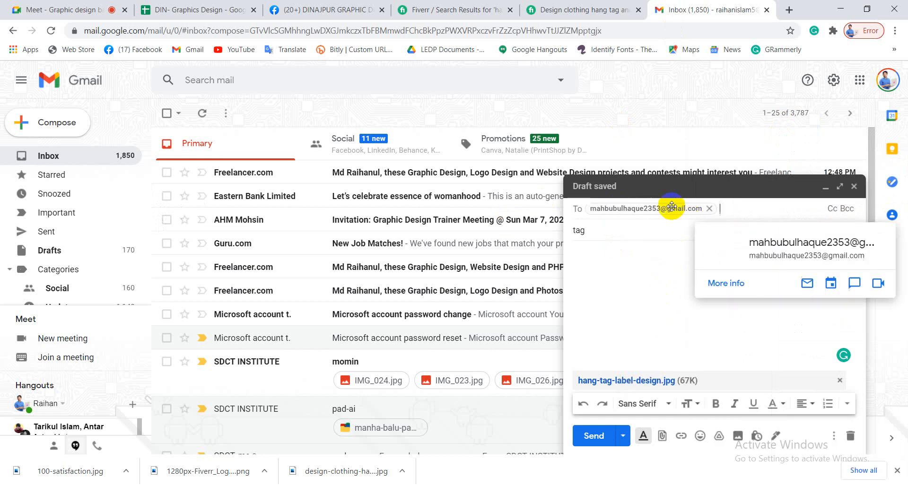
pyautogui.click(608, 247)
pyautogui.click(597, 439)
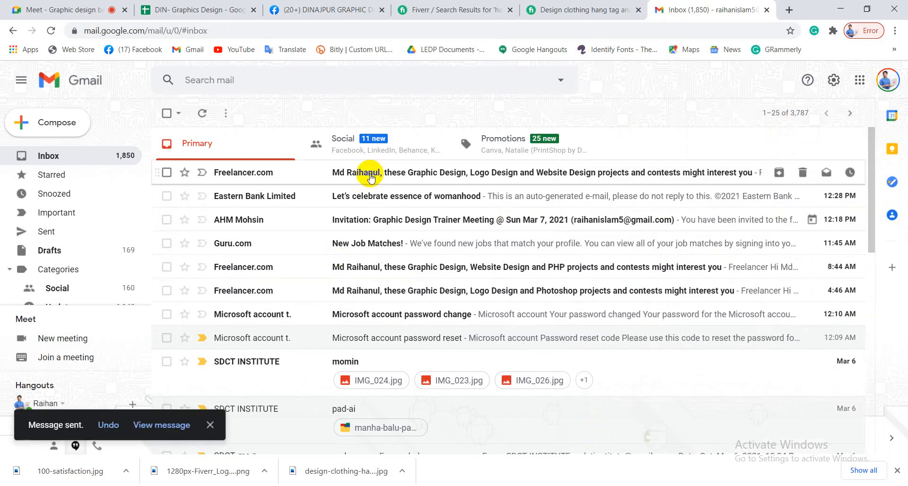
pyautogui.click(61, 9)
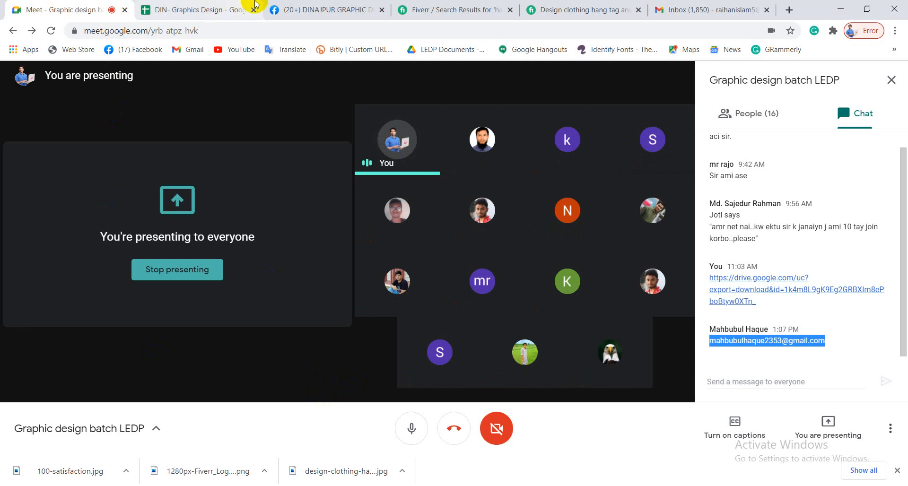
# - Switch to the Facebook group and examine the newest hang tag posts, including the NC and Flower Burn designs
pyautogui.click(301, 6)
pyautogui.click(33, 7)
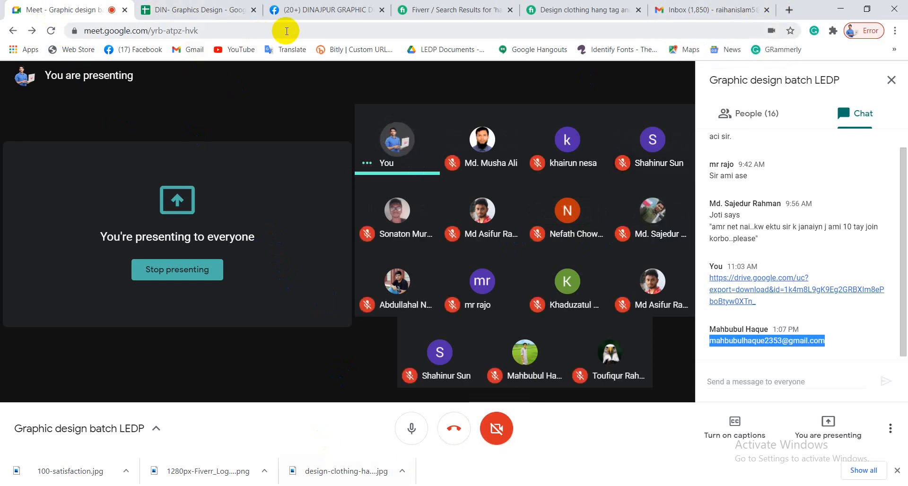
pyautogui.click(342, 11)
pyautogui.scroll(-4, 382, 361)
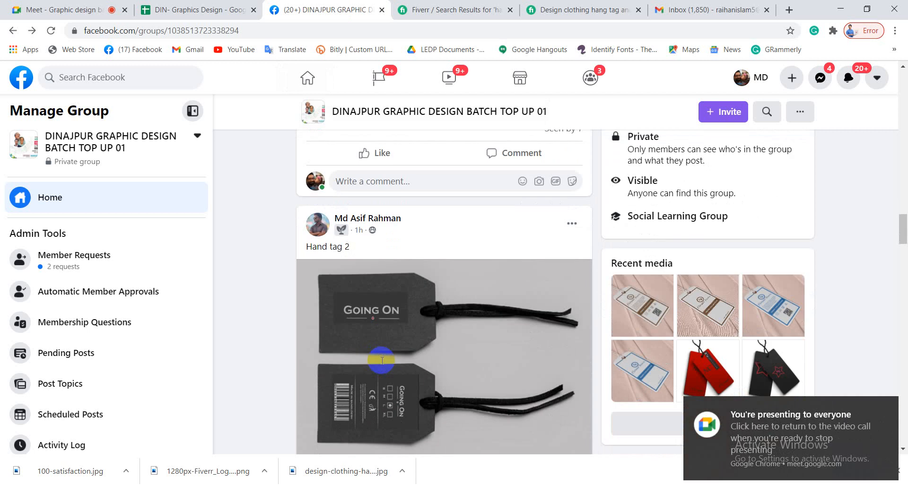
pyautogui.scroll(10, 382, 362)
pyautogui.scroll(5, 382, 364)
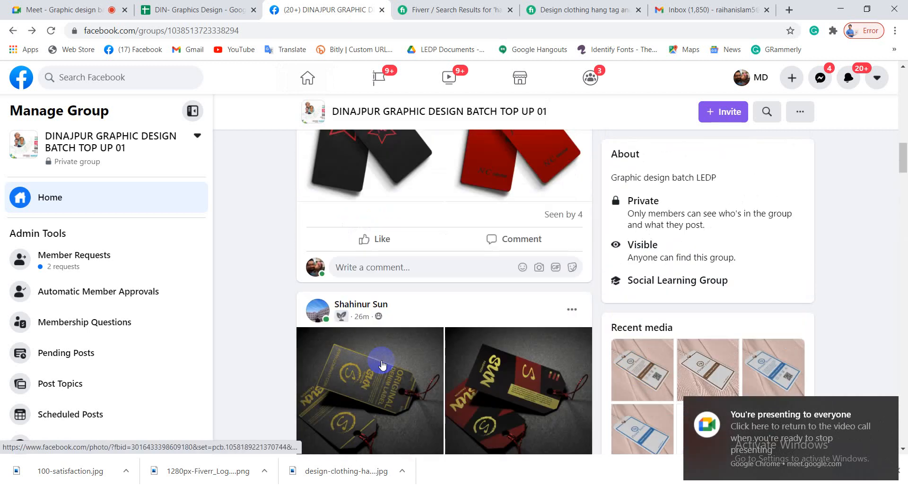
pyautogui.scroll(5, 471, 362)
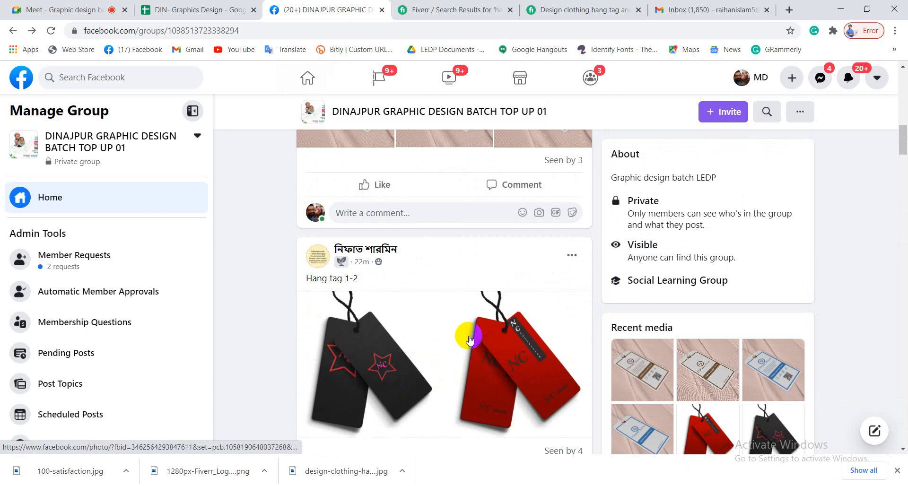
pyautogui.scroll(7, 443, 364)
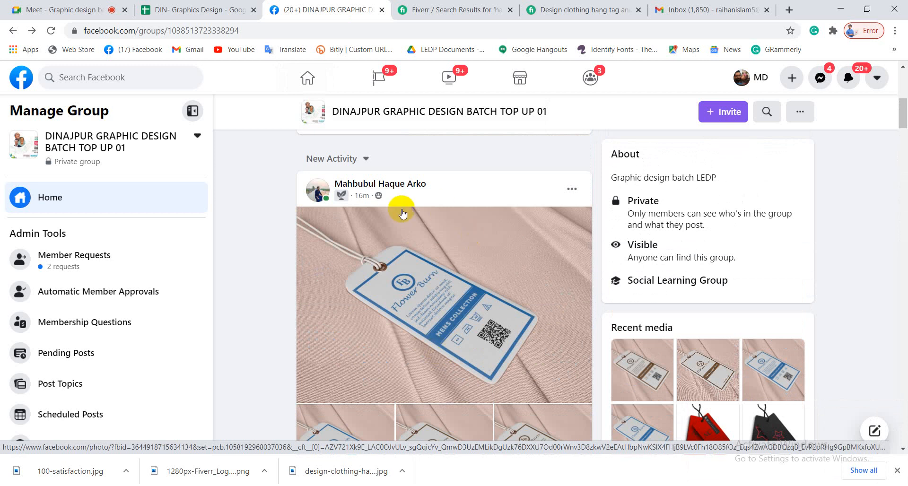
pyautogui.scroll(3, 432, 283)
pyautogui.scroll(-18, 431, 283)
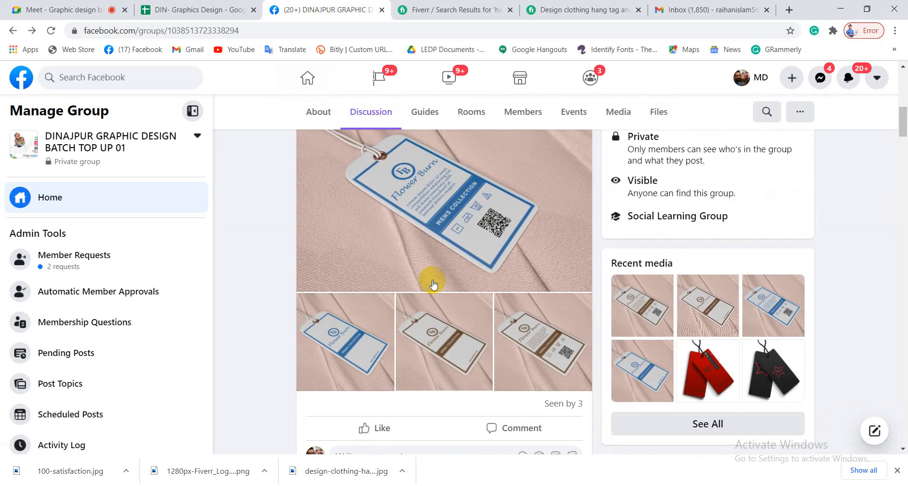
# - Review the Fiverr hang tag gig images and the discount, Zara and Bird Burn tag posts in the group feed
pyautogui.scroll(-20, 433, 283)
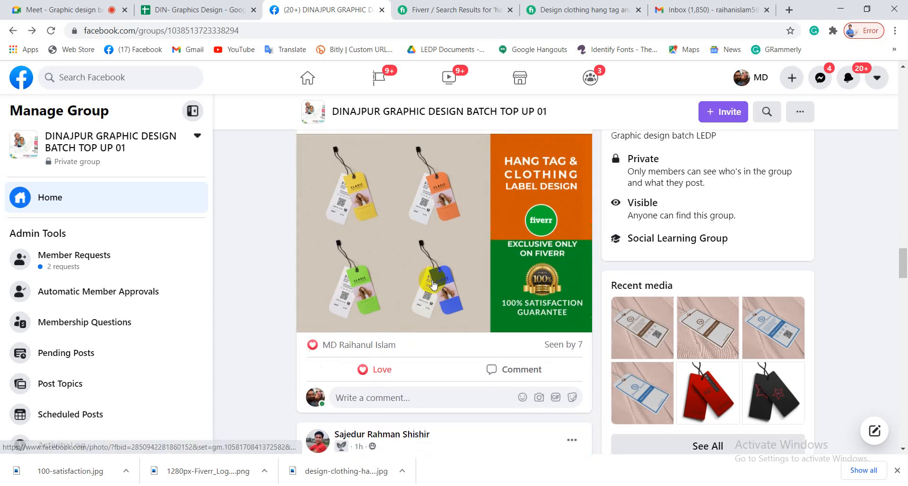
pyautogui.scroll(-3, 425, 391)
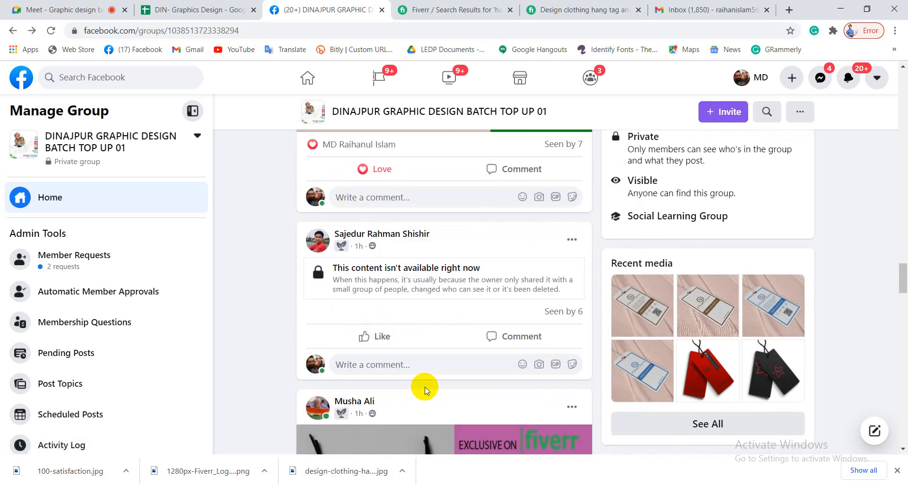
pyautogui.scroll(-3, 416, 374)
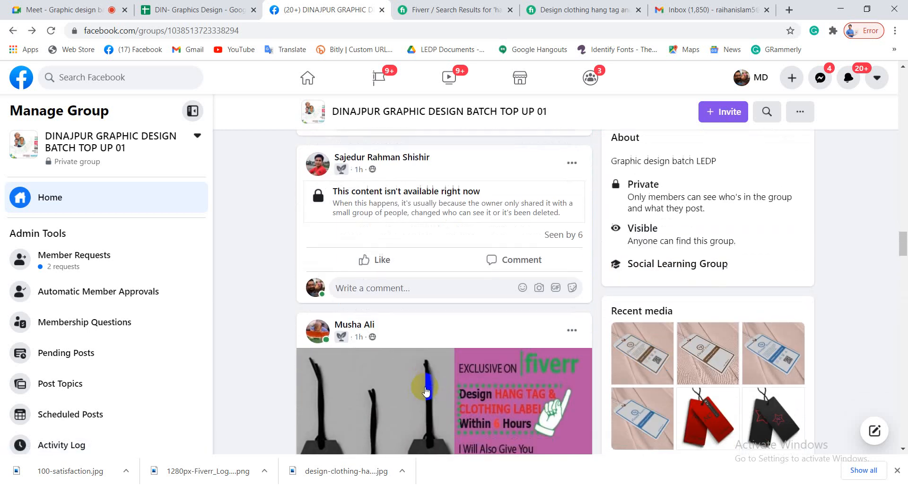
pyautogui.scroll(-3, 409, 352)
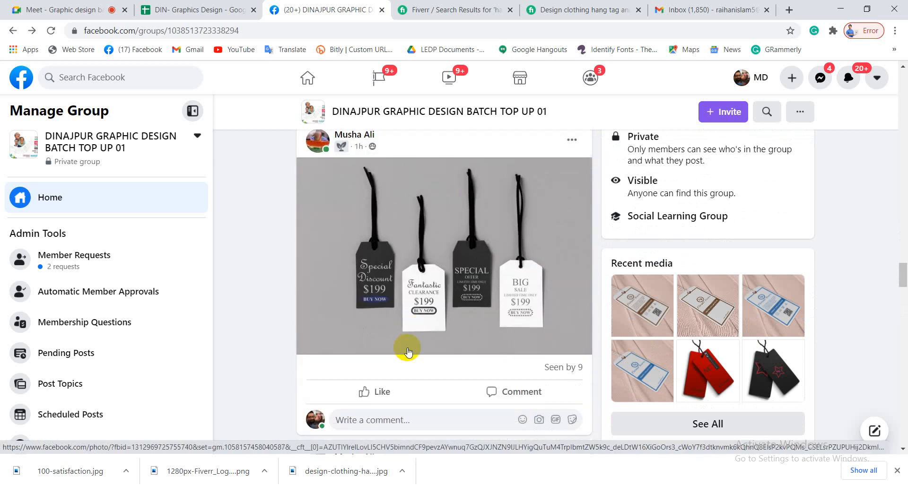
pyautogui.scroll(-4, 408, 352)
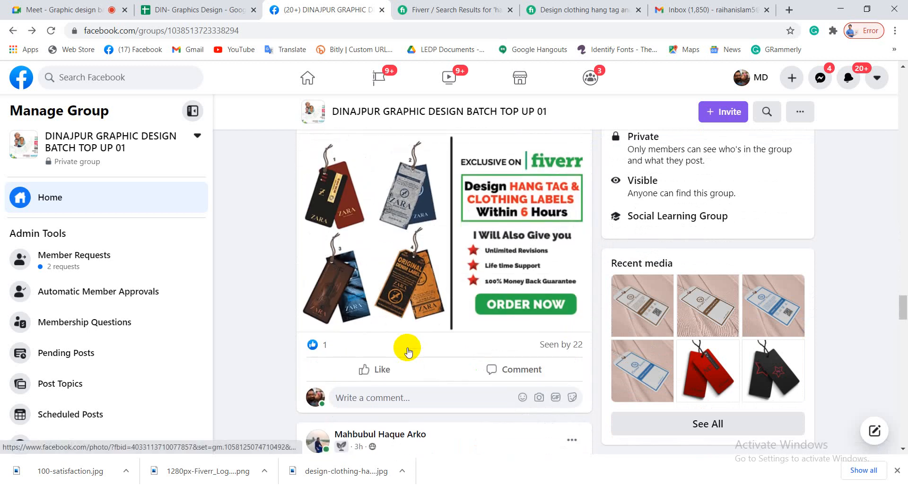
pyautogui.scroll(-5, 407, 378)
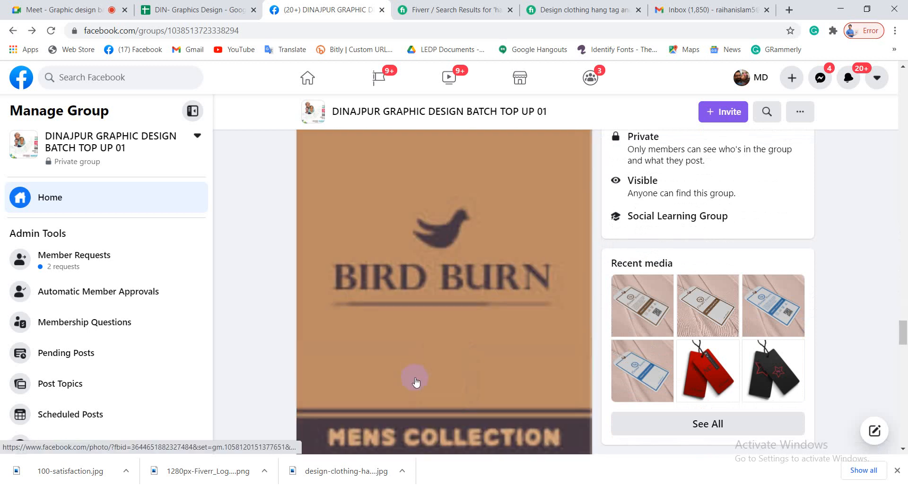
# - Examine the older Medical, Family Dental Care, Black Friday and Clasic hang tag posts in the group feed
pyautogui.scroll(-5, 412, 378)
pyautogui.scroll(-5, 415, 381)
pyautogui.scroll(4, 415, 381)
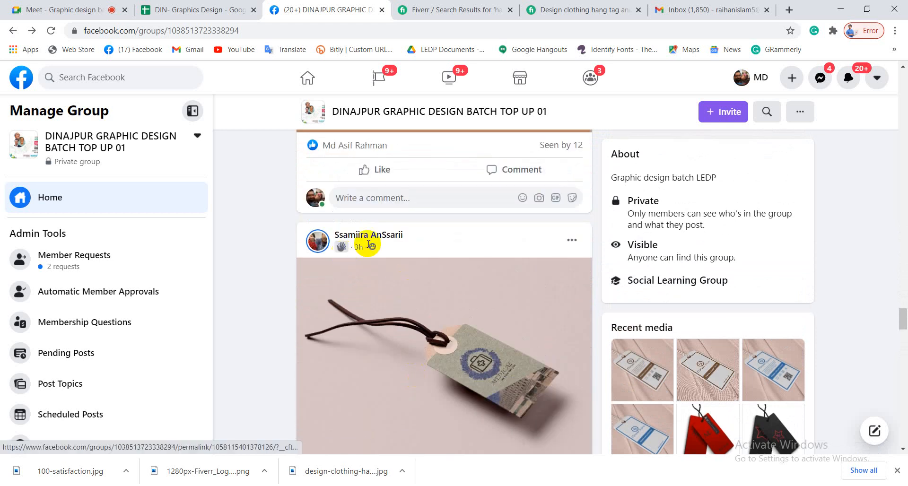
pyautogui.scroll(-5, 426, 393)
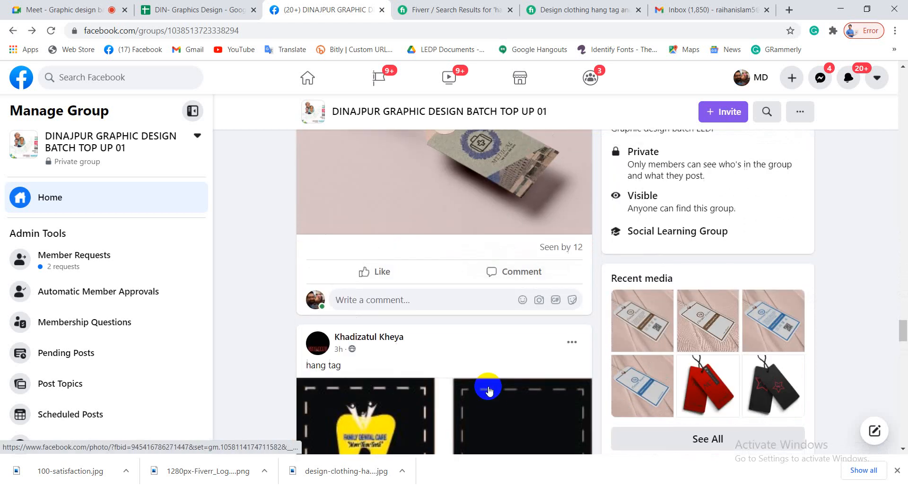
pyautogui.scroll(2, 545, 331)
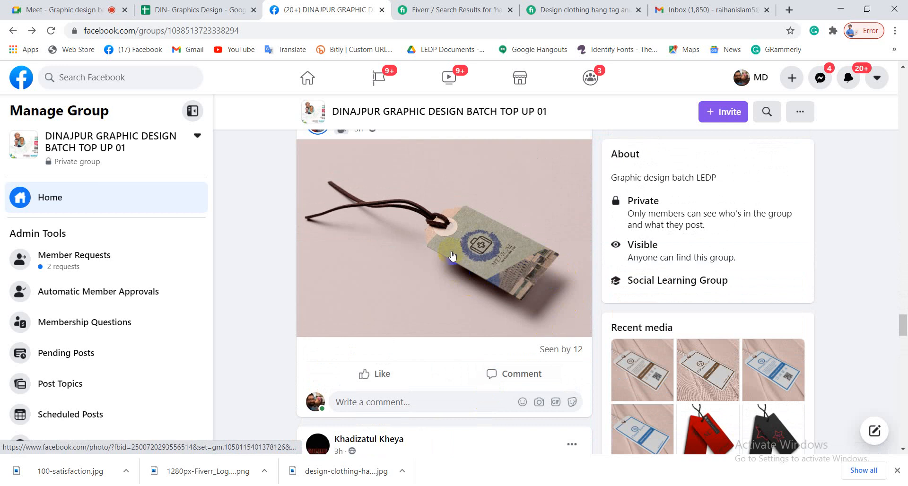
pyautogui.scroll(-5, 356, 336)
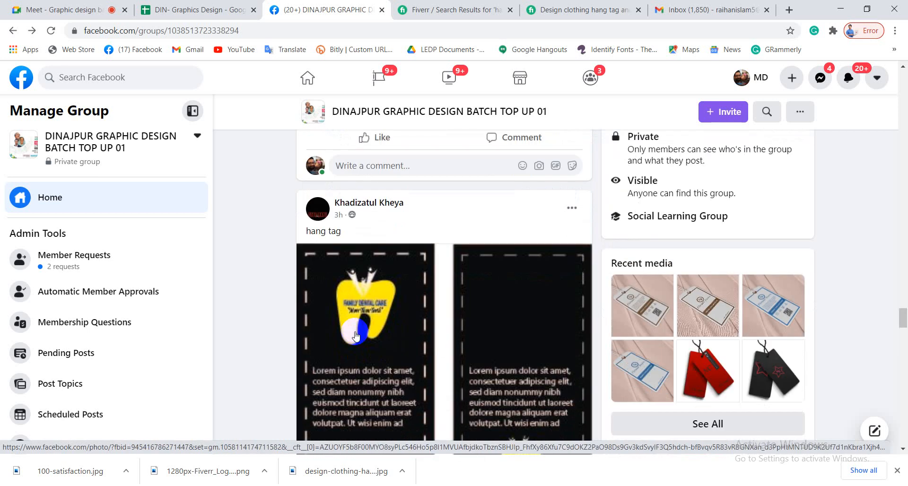
pyautogui.scroll(-15, 355, 336)
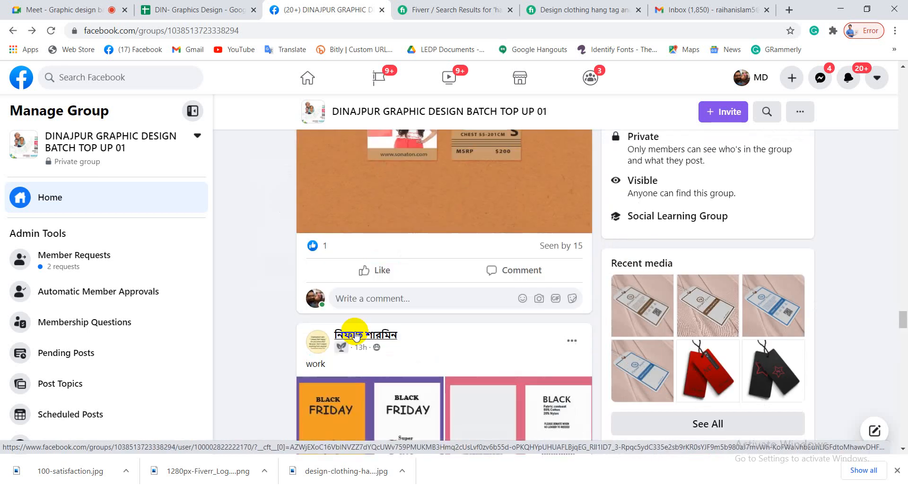
pyautogui.scroll(-15, 355, 336)
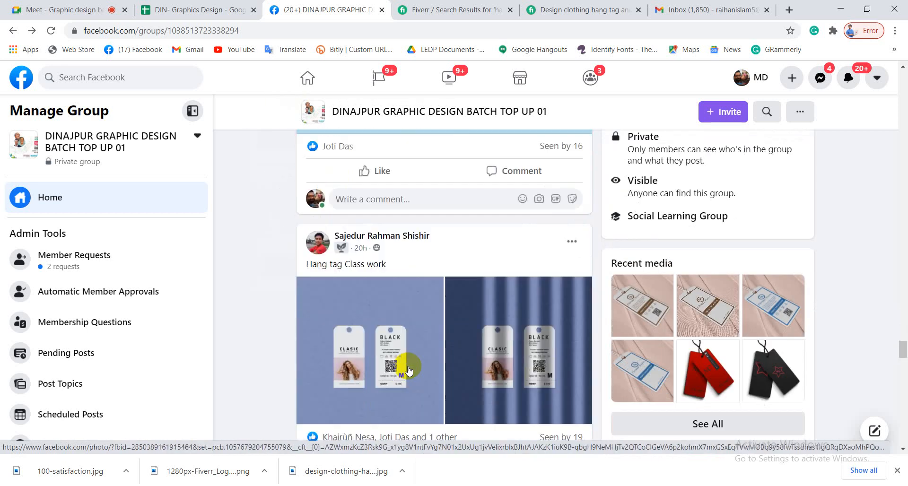
pyautogui.scroll(8, 405, 365)
pyautogui.scroll(-8, 405, 365)
pyautogui.scroll(-2, 402, 283)
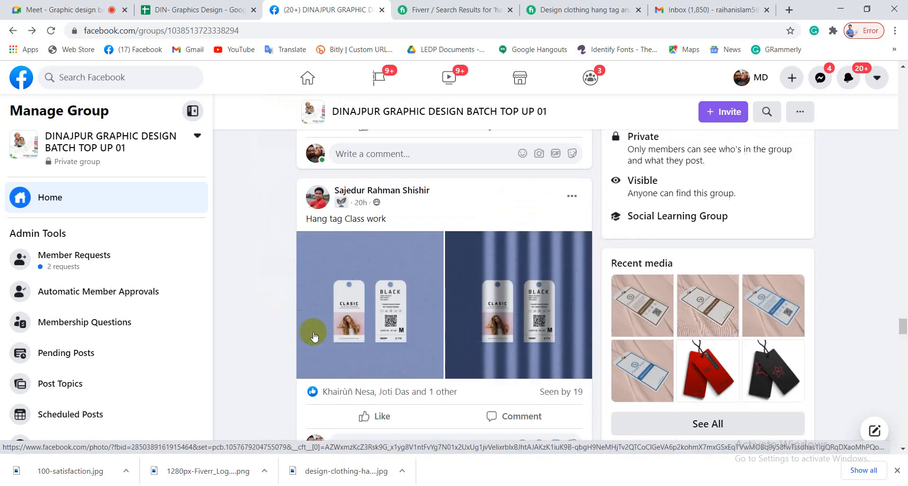
pyautogui.scroll(-2, 314, 337)
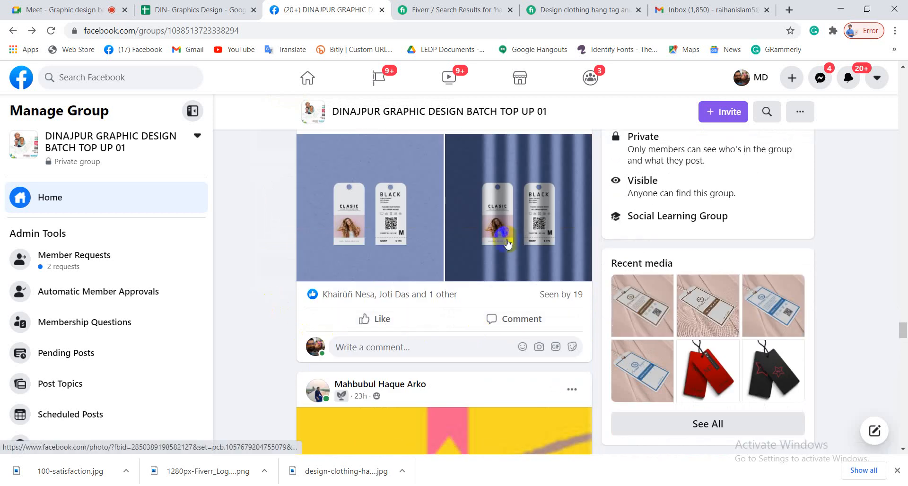
# - Return to the Google Meet call, mute the microphone and turn it back on
pyautogui.click(83, 13)
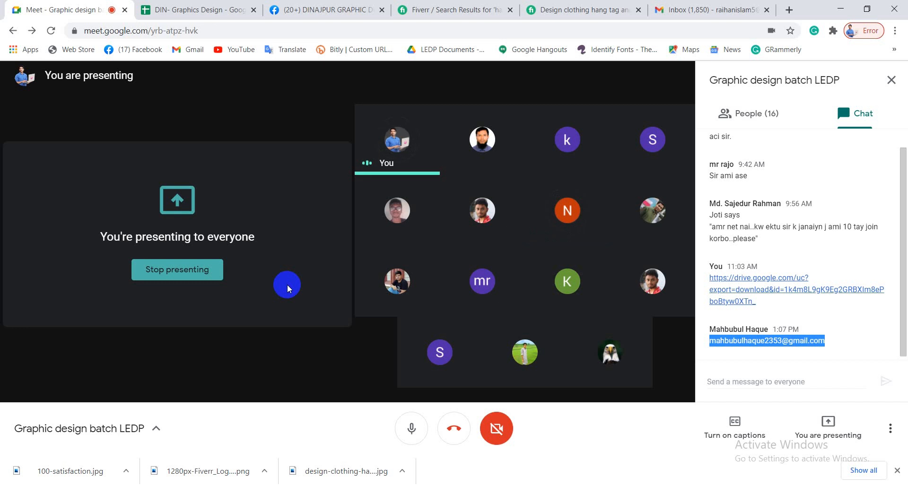
pyautogui.click(405, 430)
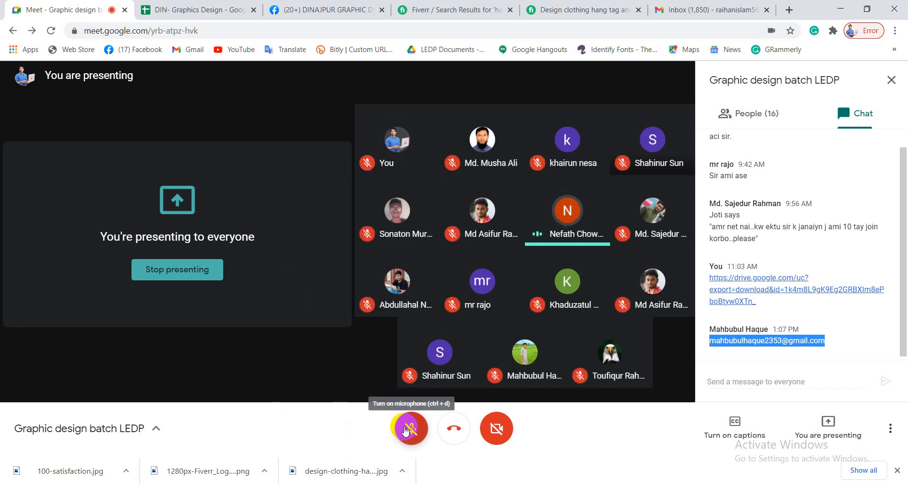
pyautogui.click(405, 429)
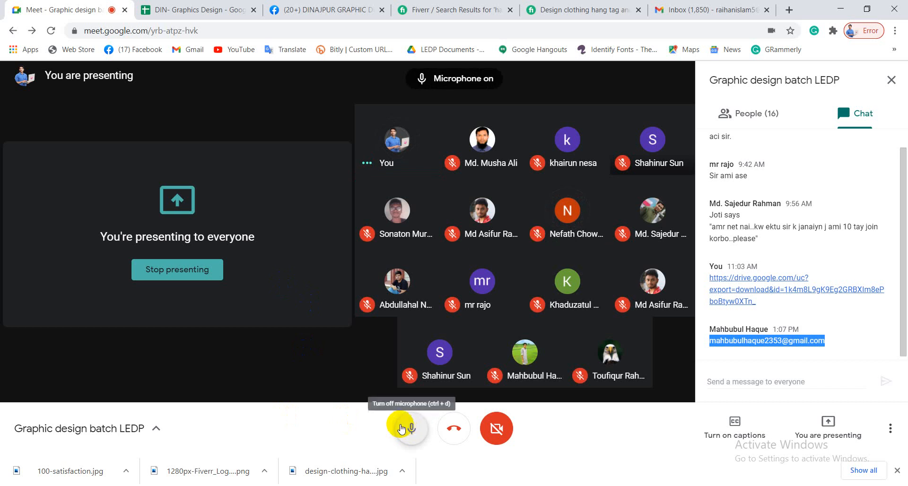
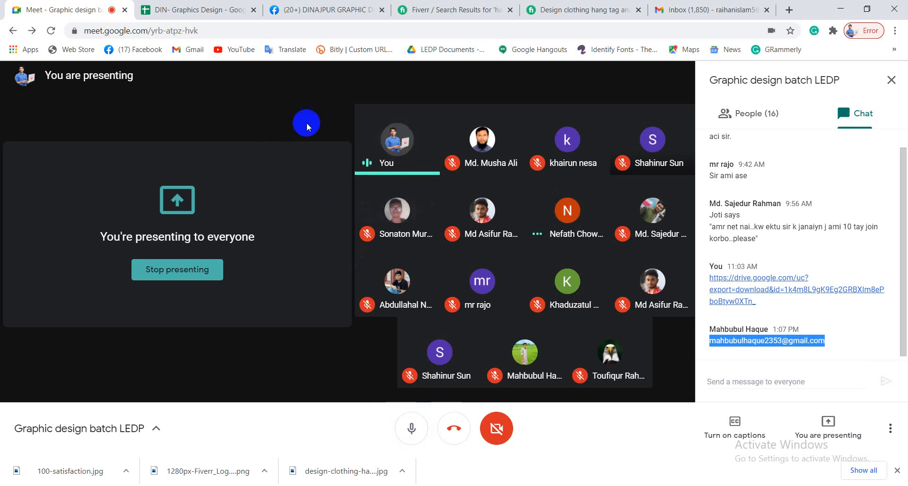
# - Switch back to the Facebook group and review the older Freeland, Medical and Clasic design posts
pyautogui.click(316, 6)
pyautogui.scroll(-5, 442, 360)
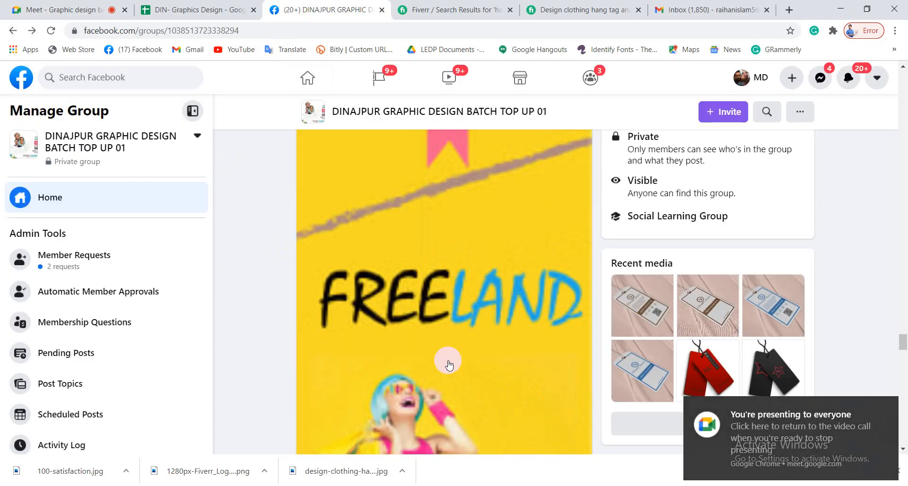
pyautogui.scroll(-10, 449, 364)
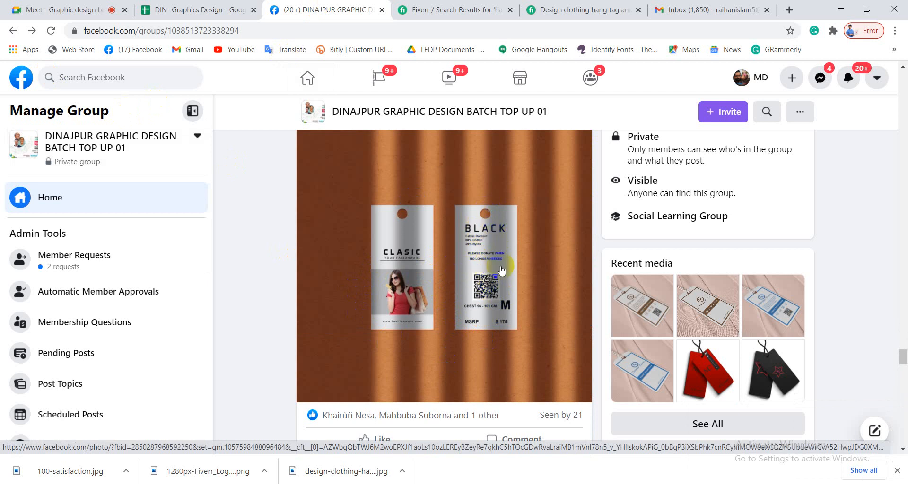
pyautogui.scroll(15, 470, 320)
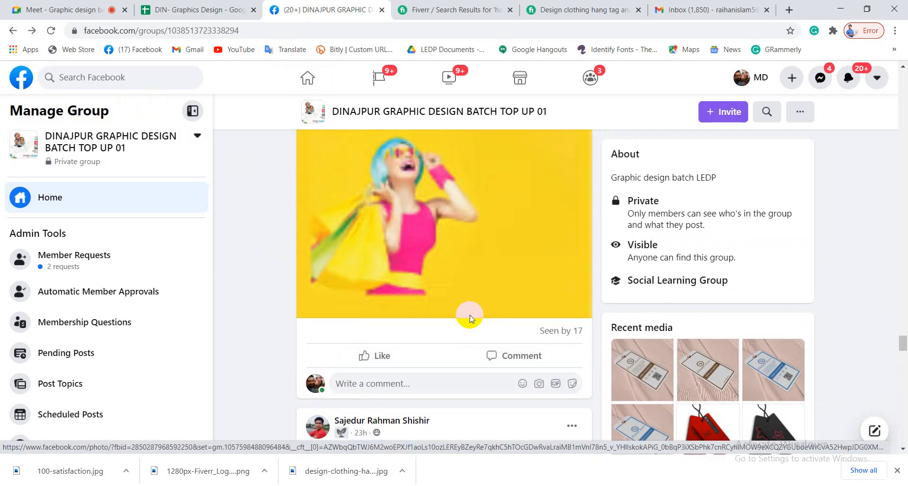
pyautogui.scroll(15, 470, 320)
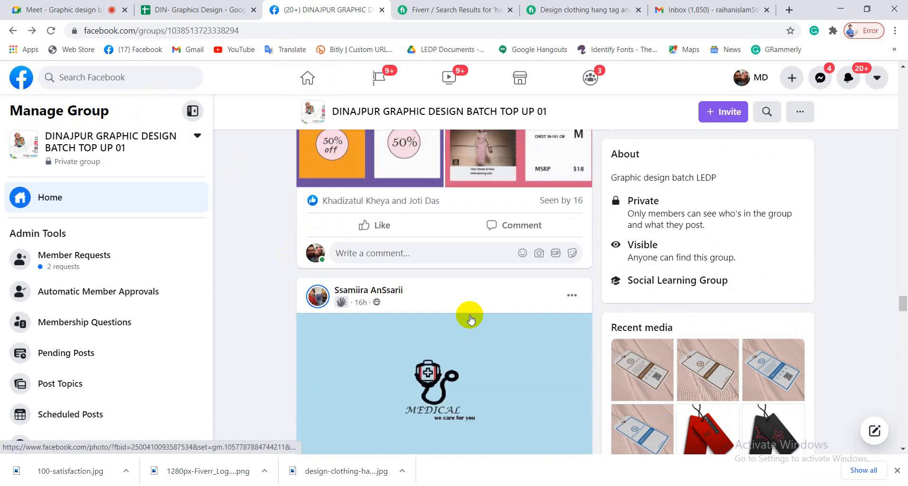
pyautogui.scroll(4, 470, 315)
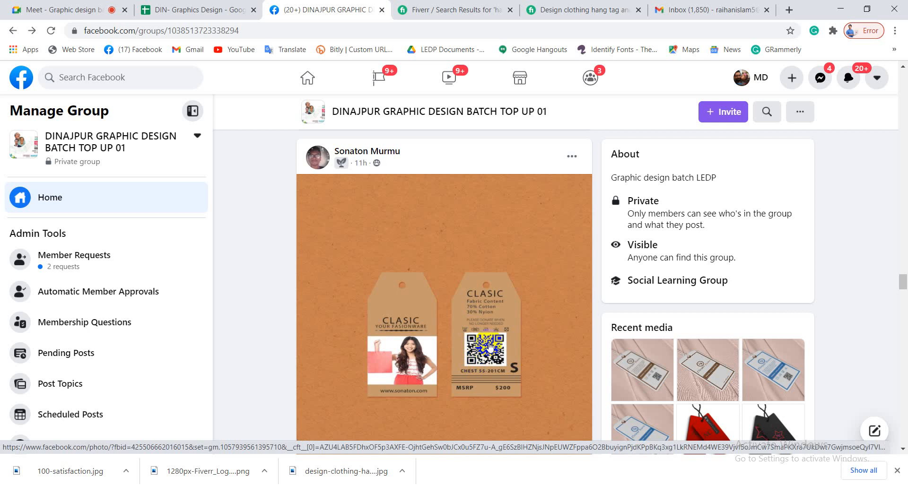
# - Review the newer group posts again, from the Medical hang tag up to the Going On tags and the Fiverr gig image
pyautogui.scroll(-15, 496, 330)
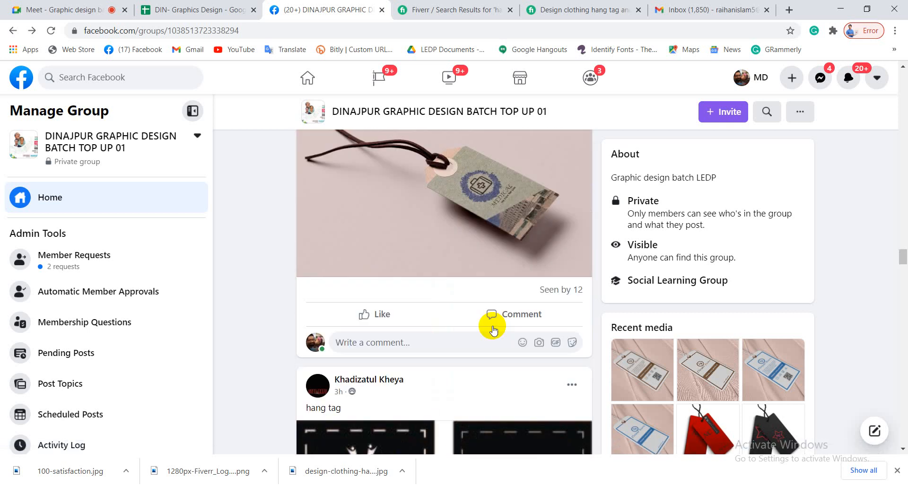
pyautogui.scroll(-15, 494, 329)
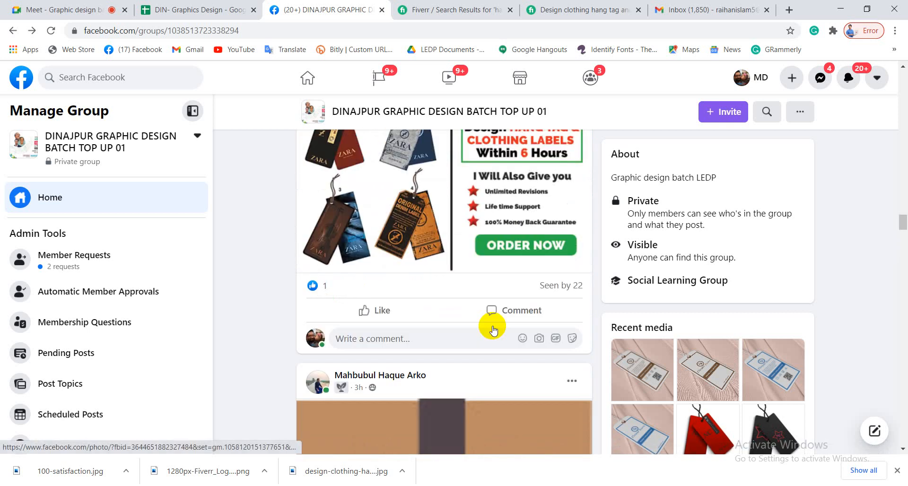
pyautogui.scroll(20, 493, 329)
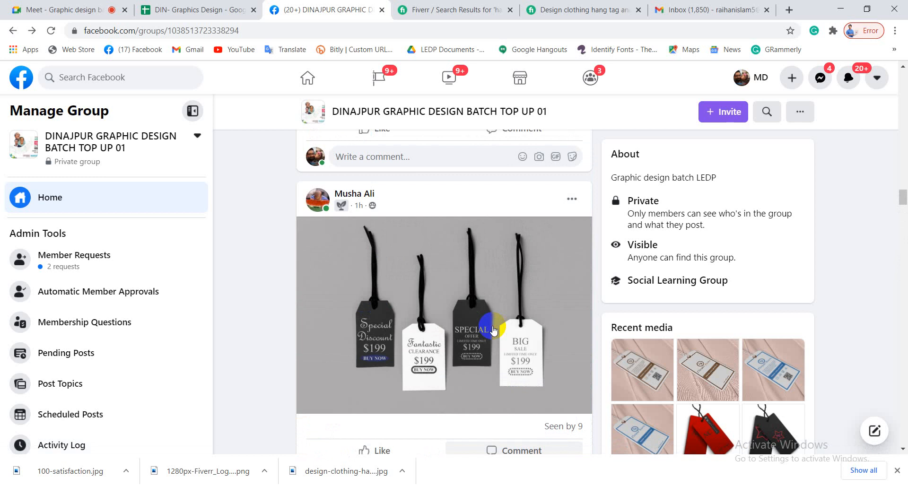
pyautogui.scroll(-10, 493, 326)
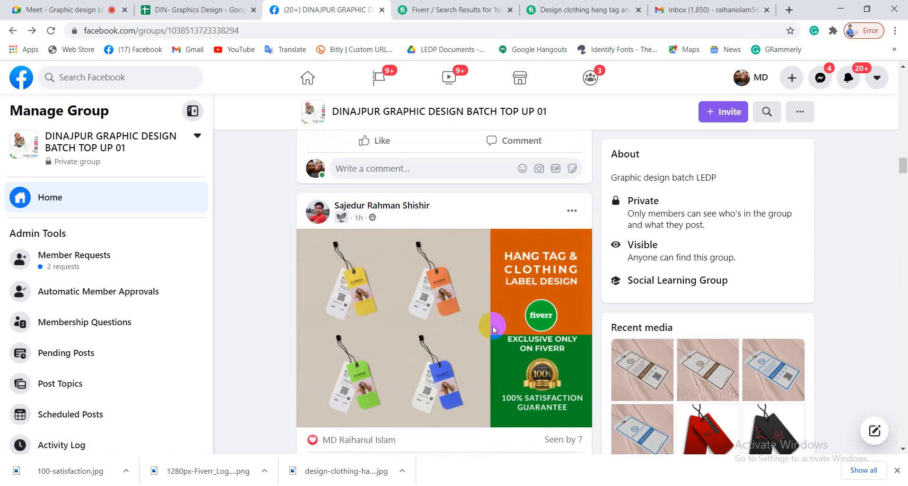
pyautogui.scroll(1, 493, 326)
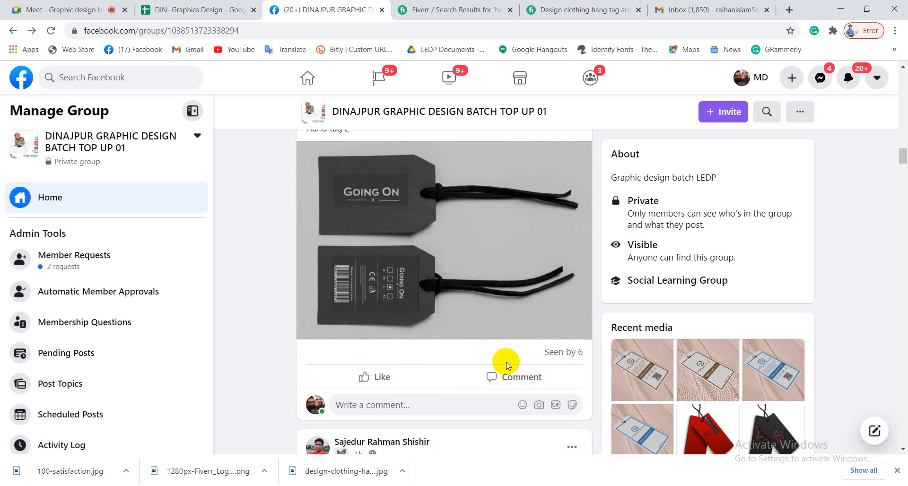
pyautogui.scroll(-5, 506, 365)
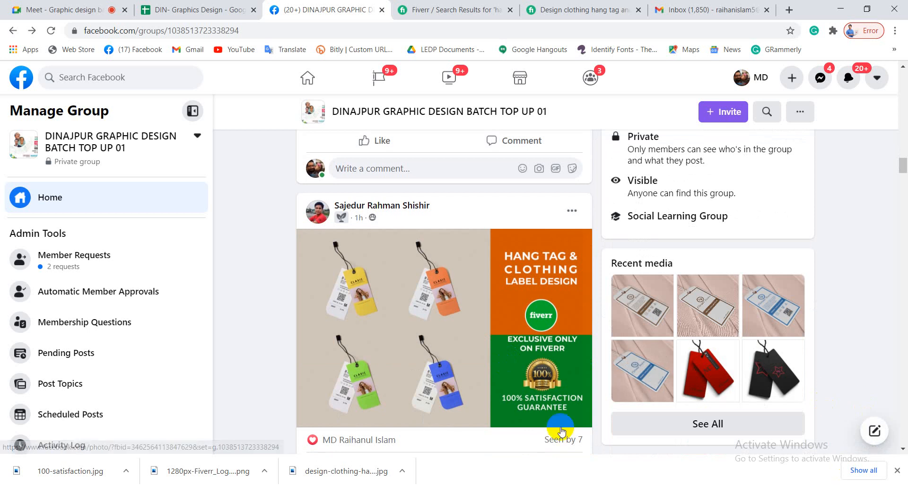
# - Review the newest group posts, including the Flower Burn and Hang tag 1-2 designs, and return to the Google Meet call
pyautogui.scroll(4, 517, 423)
pyautogui.scroll(15, 518, 422)
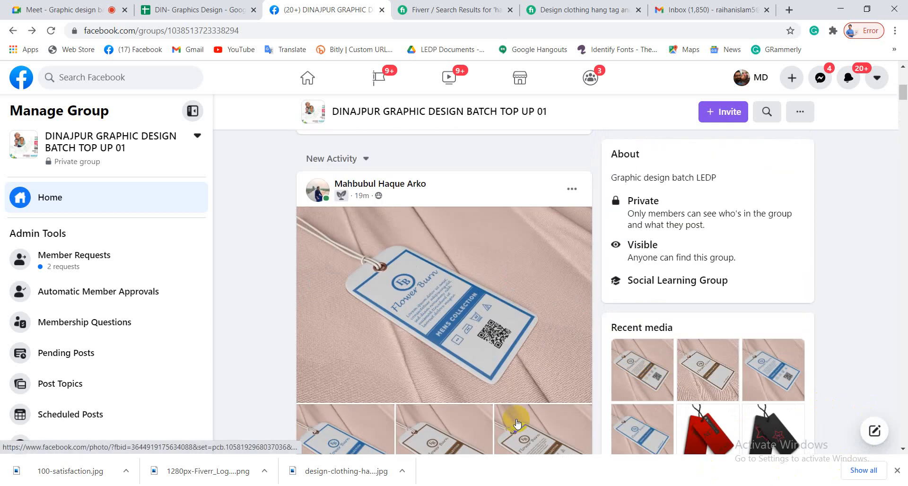
pyautogui.scroll(10, 517, 423)
pyautogui.scroll(-13, 517, 422)
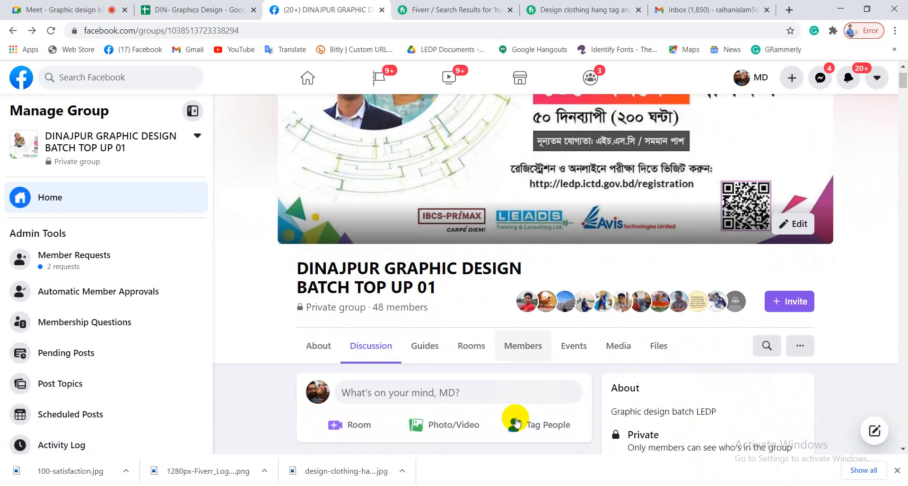
pyautogui.scroll(-14, 517, 422)
pyautogui.scroll(18, 517, 423)
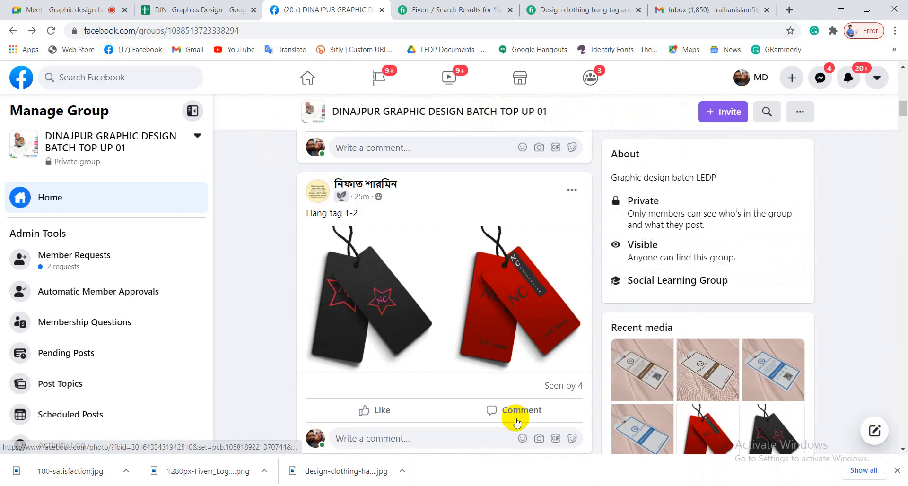
pyautogui.scroll(6, 517, 419)
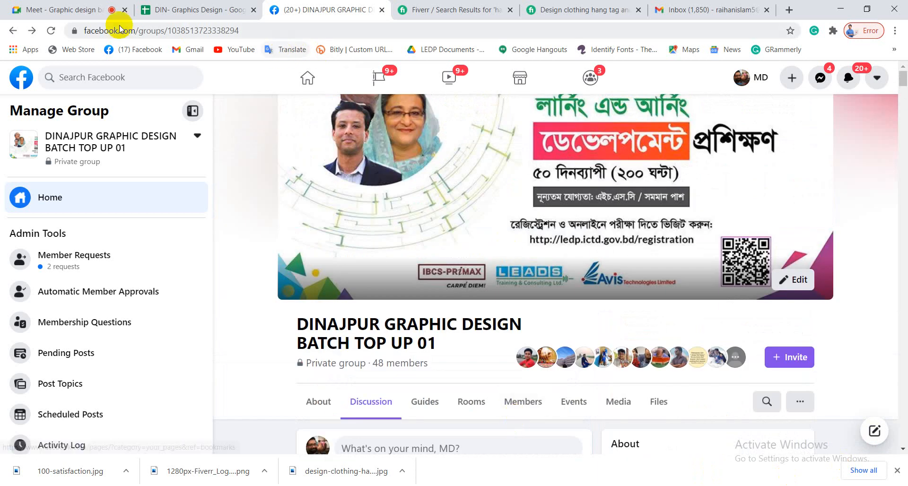
pyautogui.click(72, 9)
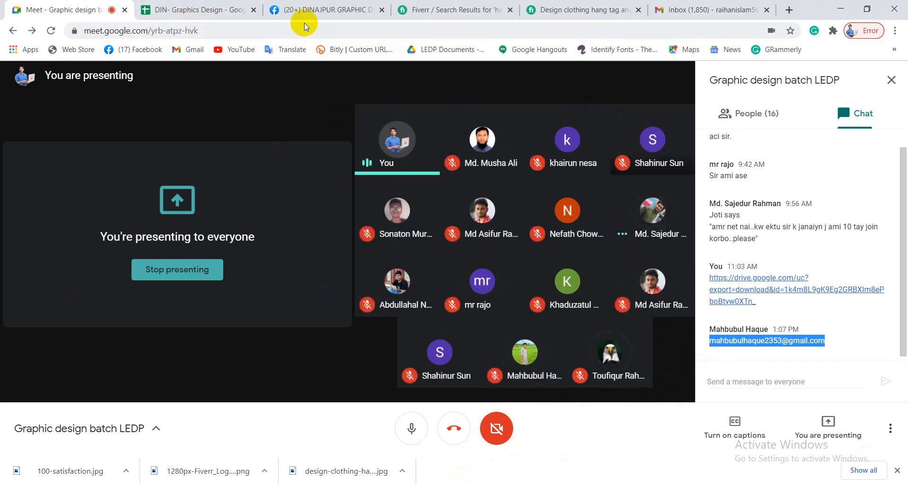
# - Switch back to the Facebook group and examine the Flower Burn hang tag post, continuing down to the denim label tags
pyautogui.click(328, 10)
pyautogui.scroll(-5, 433, 303)
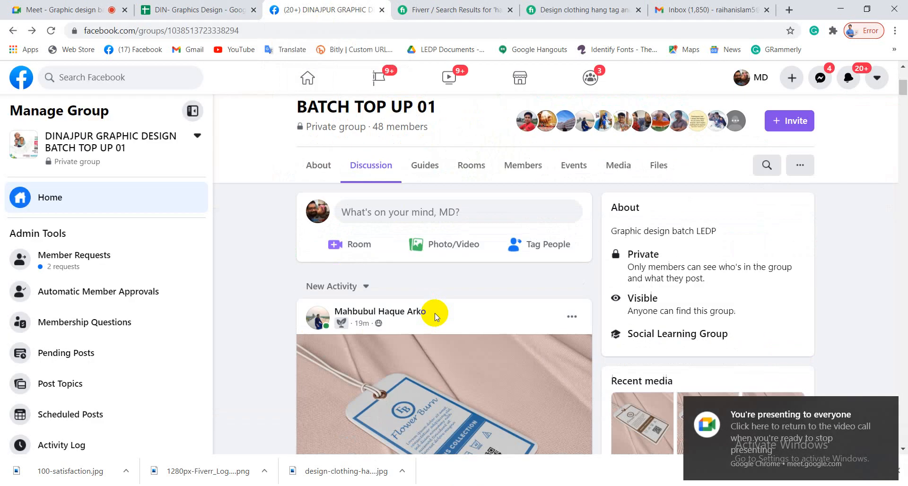
pyautogui.scroll(5, 436, 317)
pyautogui.scroll(-10, 435, 316)
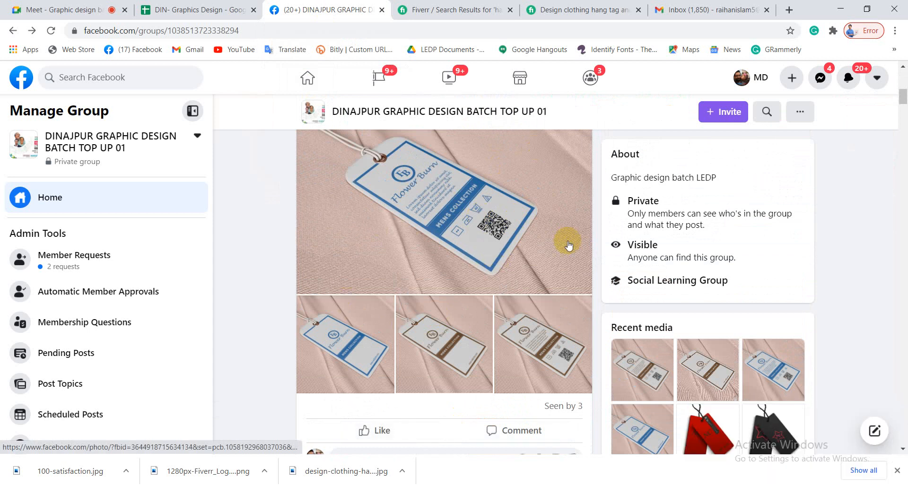
pyautogui.scroll(5, 373, 339)
pyautogui.scroll(-5, 511, 385)
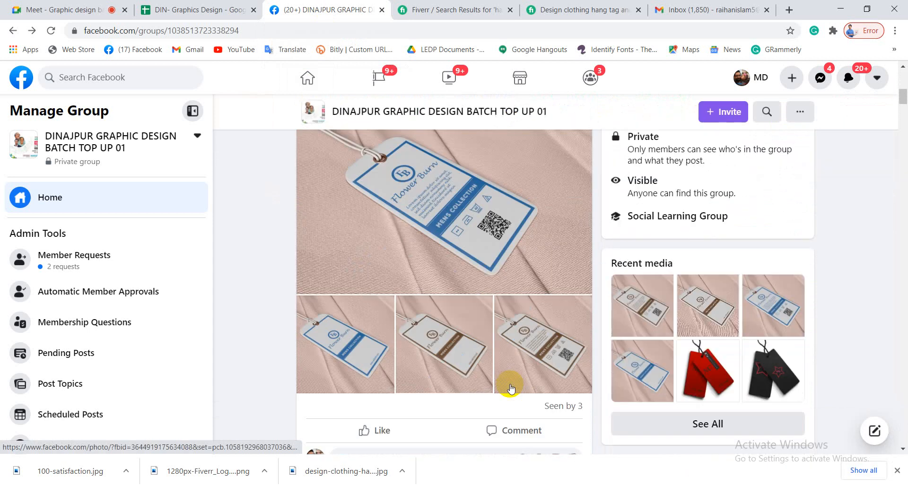
pyautogui.scroll(-3, 527, 307)
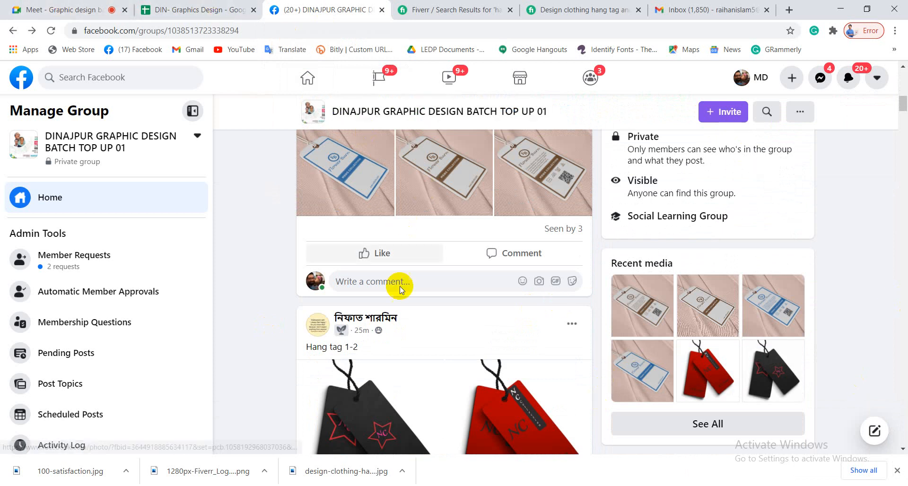
pyautogui.scroll(3, 400, 290)
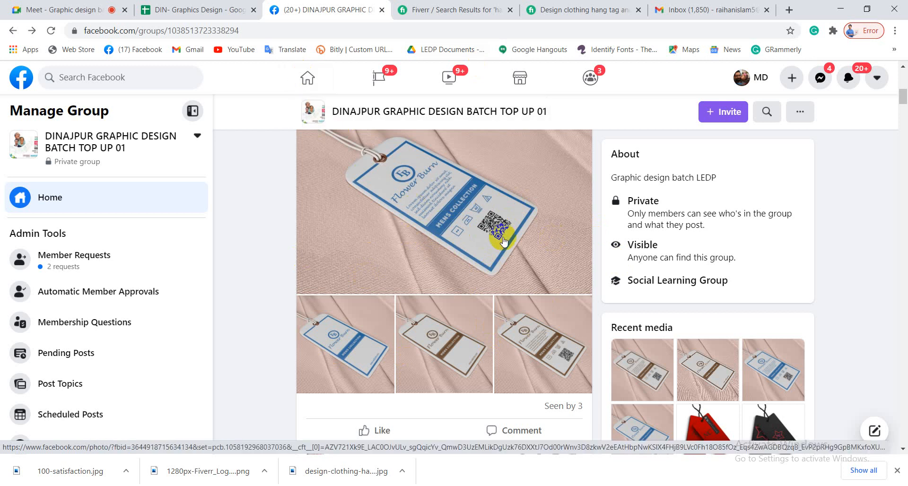
pyautogui.scroll(-3, 490, 303)
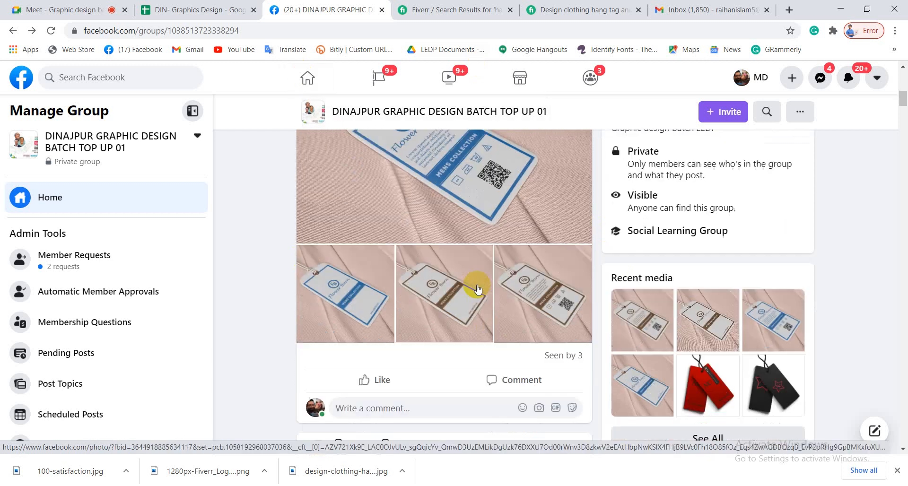
pyautogui.scroll(-10, 397, 264)
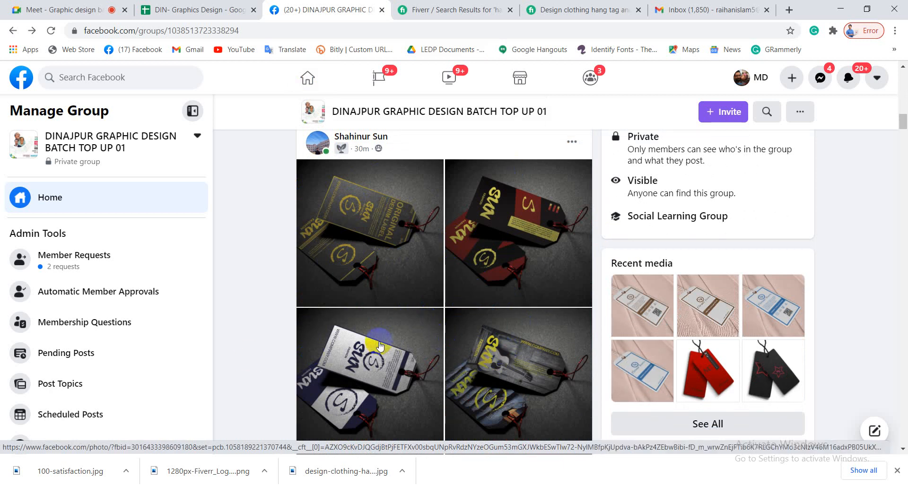
# - Check the Google Meet call briefly and review the denim label hang tag post in the Facebook group again
pyautogui.click(61, 10)
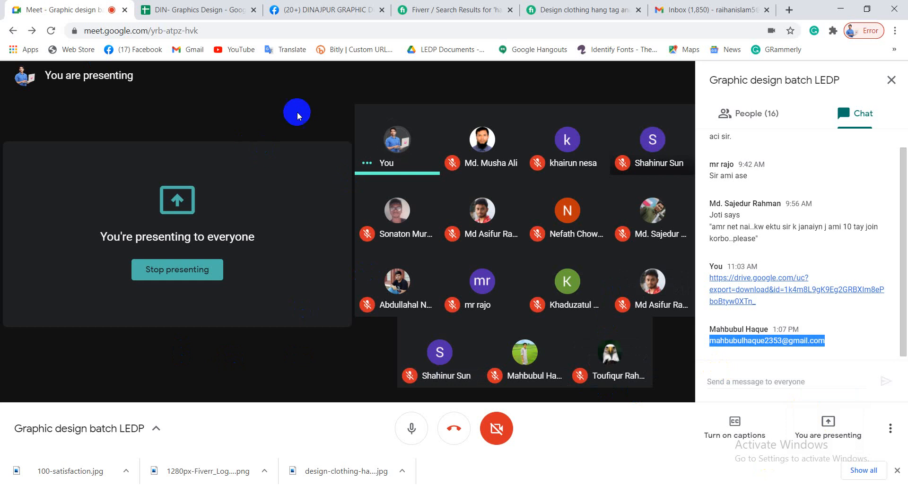
pyautogui.click(332, 11)
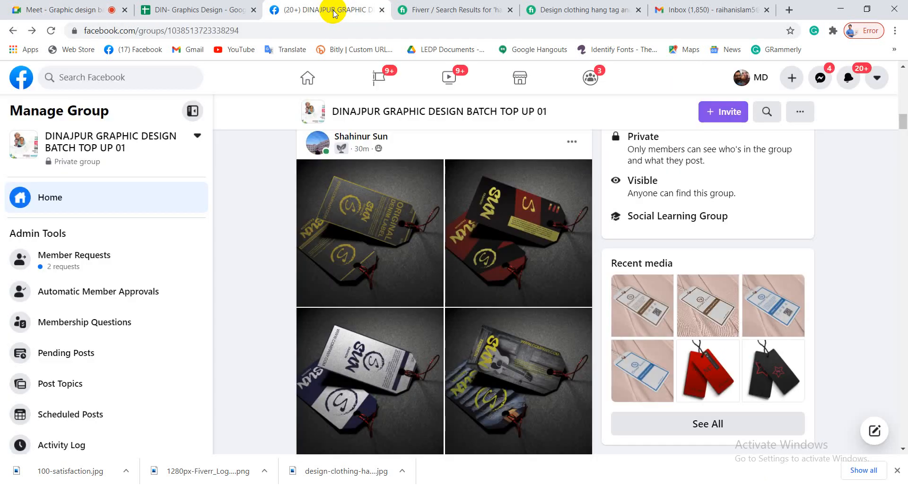
pyautogui.scroll(-5, 393, 255)
pyautogui.scroll(10, 392, 255)
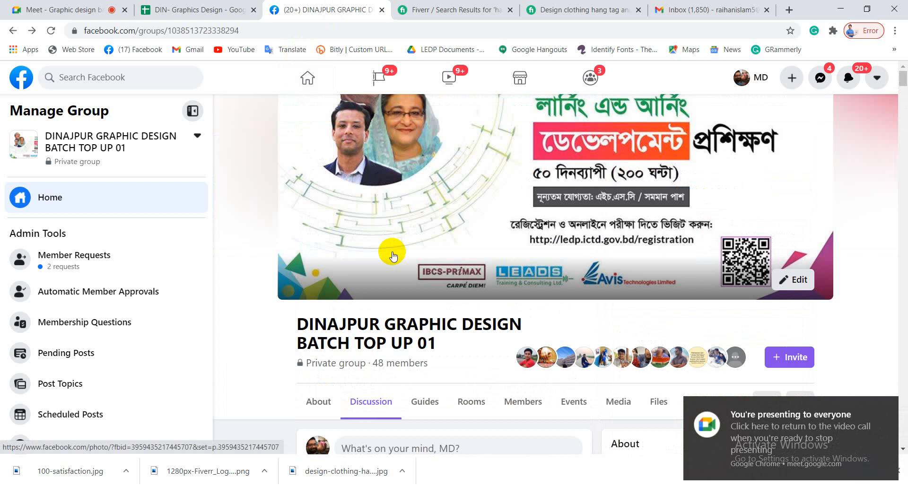
pyautogui.scroll(-10, 393, 256)
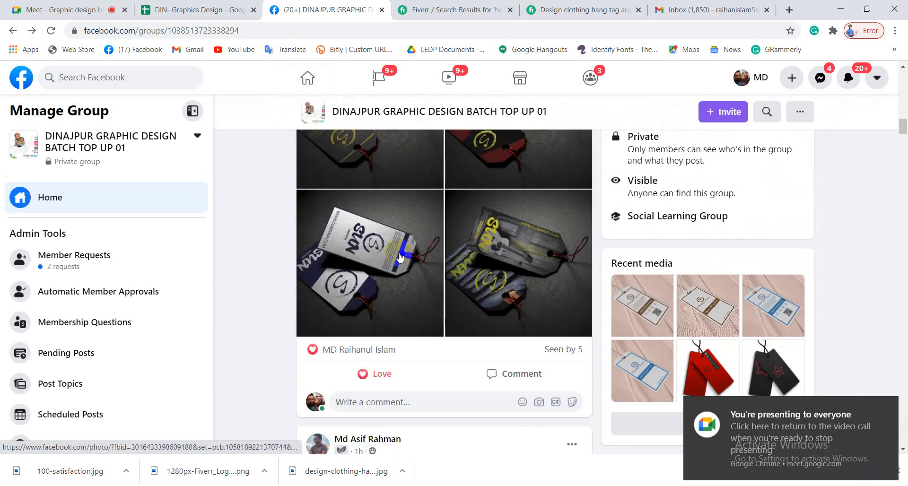
pyautogui.scroll(-5, 400, 257)
pyautogui.scroll(15, 400, 256)
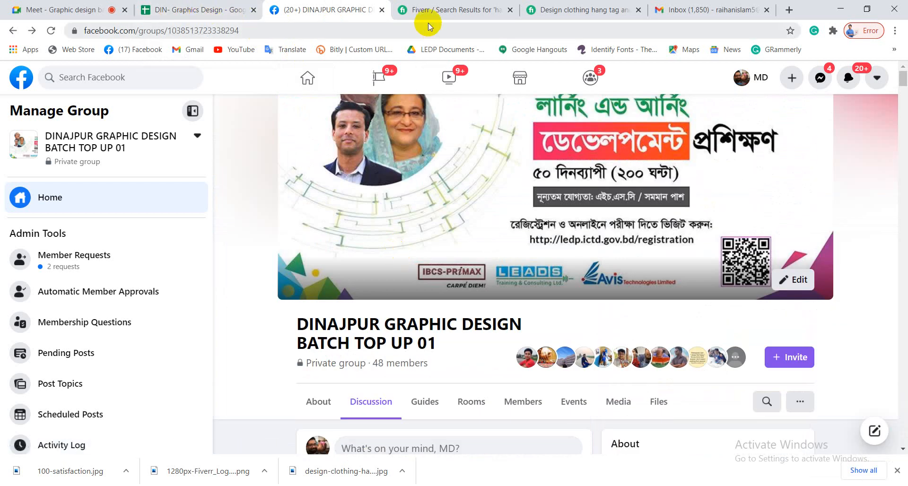
# - Switch to Fiverr, browse the hang tag gig search results, and return to the Google Meet call
pyautogui.click(481, 13)
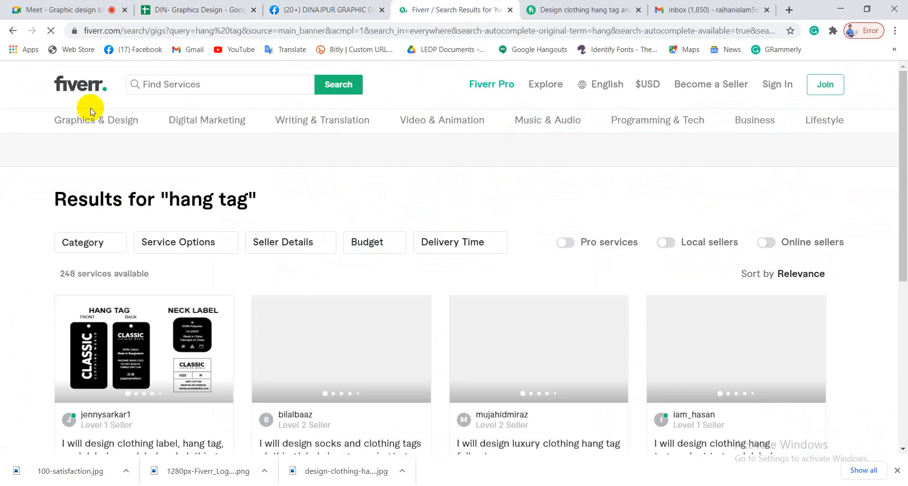
pyautogui.scroll(-12, 428, 326)
pyautogui.scroll(10, 429, 330)
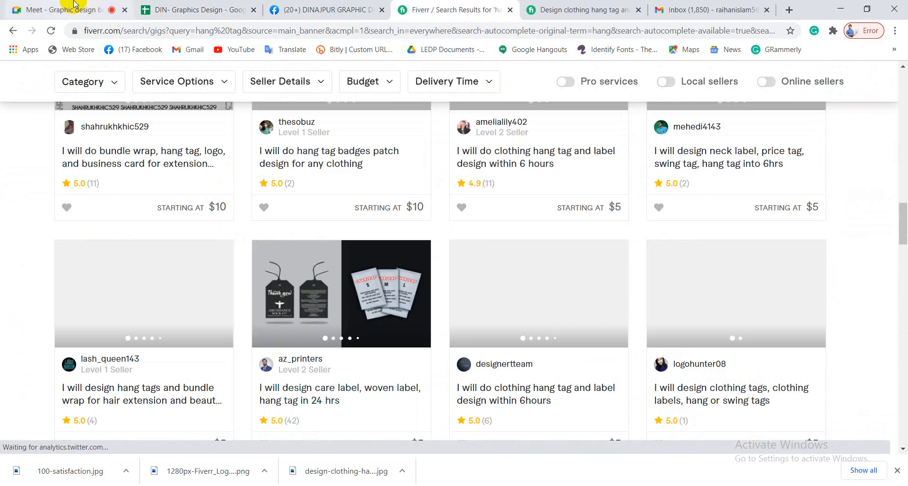
pyautogui.click(71, 9)
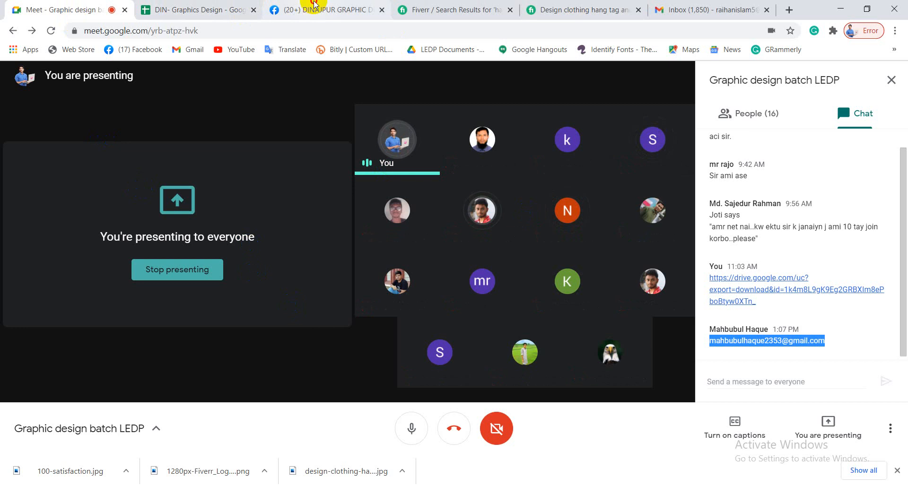
# - Switch back to the Facebook group and review the posts from the Flower Burn tag down to the Going On tags
pyautogui.click(304, 12)
pyautogui.scroll(-10, 397, 345)
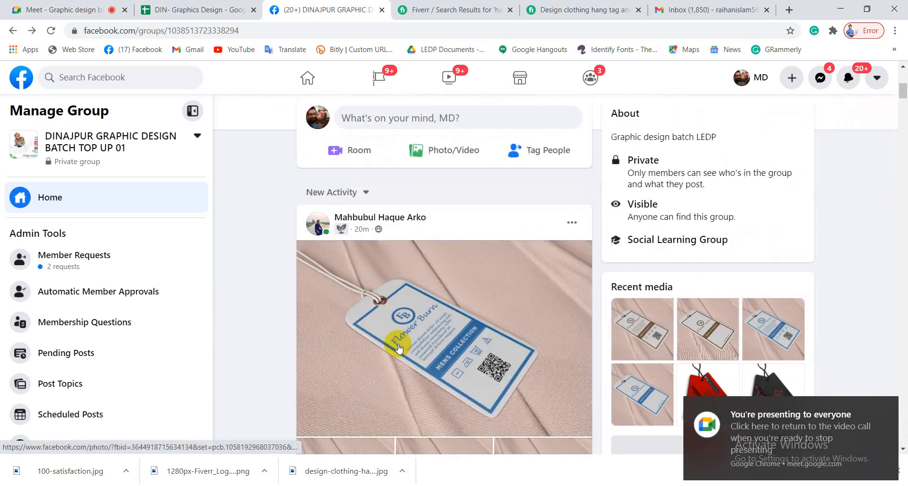
pyautogui.scroll(-15, 397, 348)
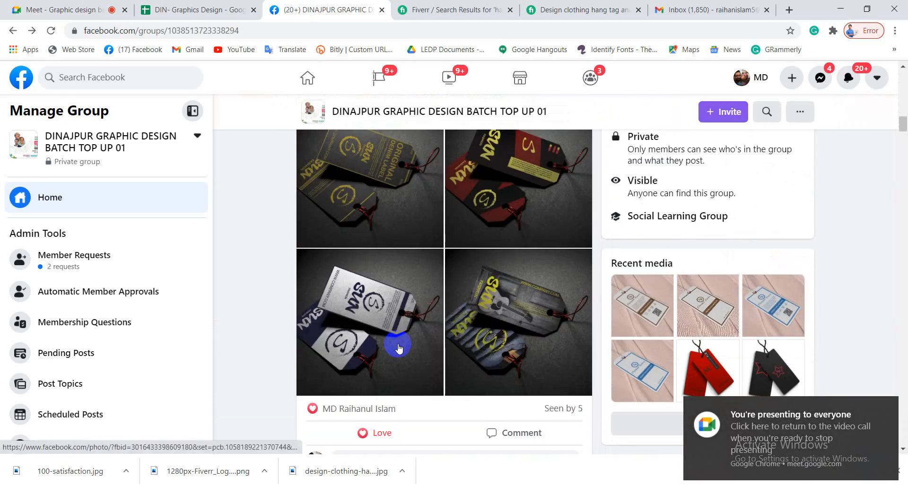
pyautogui.scroll(3, 397, 348)
pyautogui.scroll(-4, 397, 348)
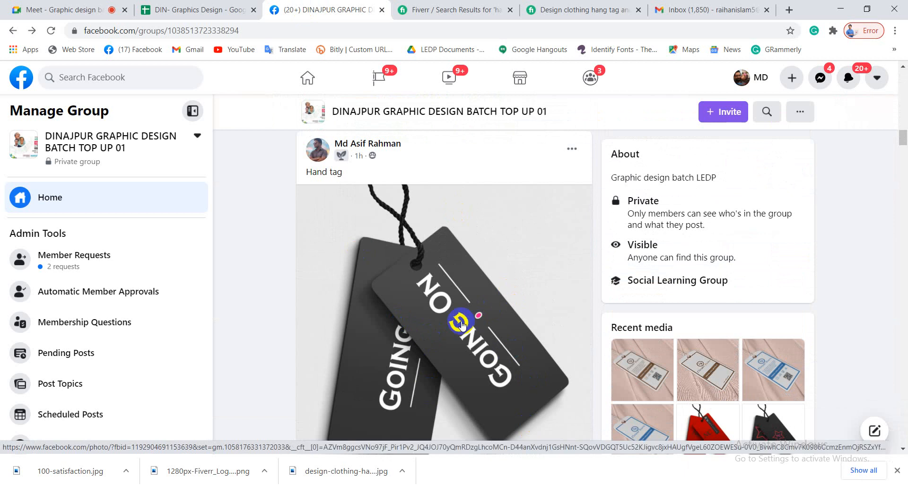
pyautogui.scroll(-5, 461, 324)
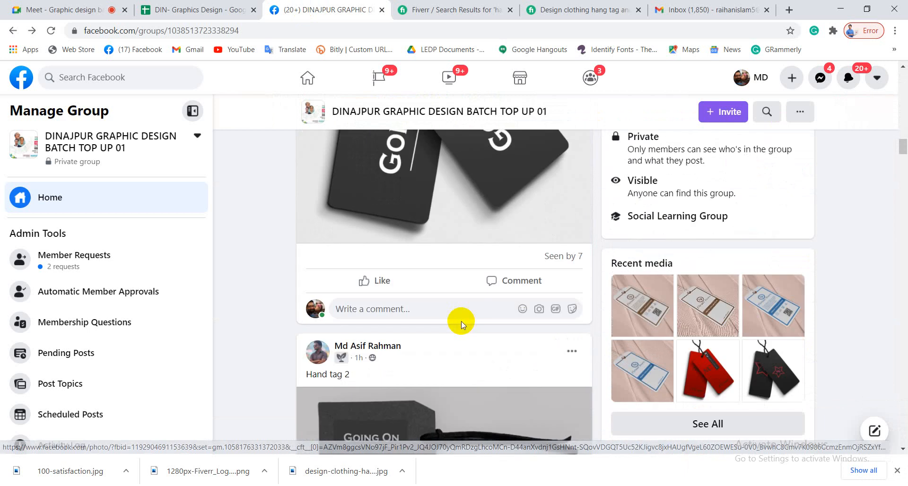
# - View the brown Flower Burn tag and the Hand tag 2 image enlarged, closing each one again
pyautogui.click(680, 316)
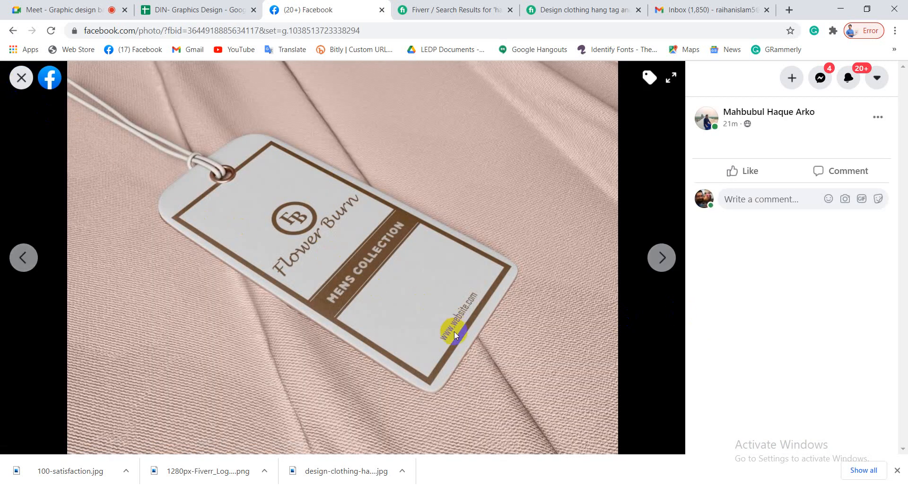
pyautogui.click(22, 78)
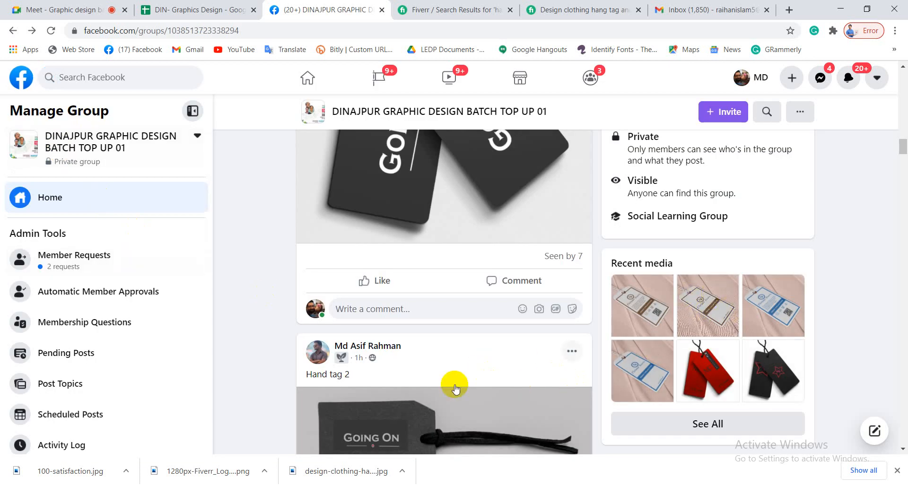
pyautogui.scroll(-5, 450, 385)
pyautogui.click(385, 318)
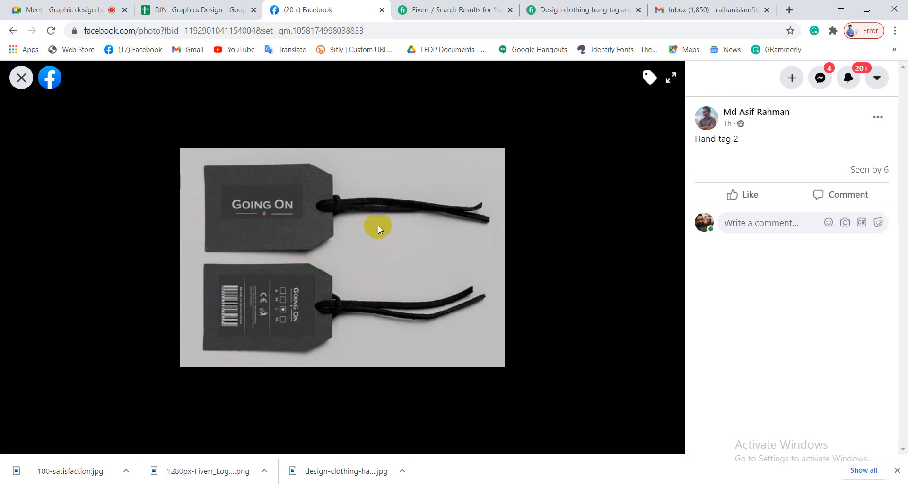
pyautogui.click(21, 78)
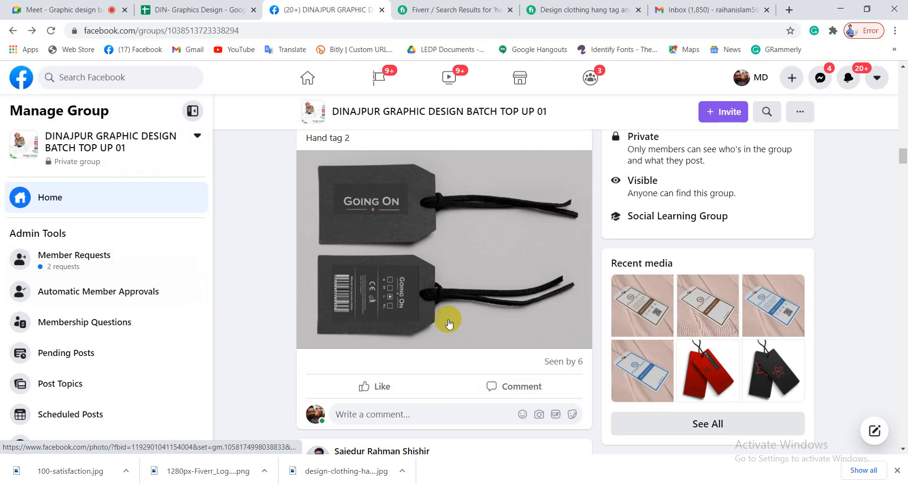
# - View the Hang Tag & Clothing Label Design gig image enlarged and close it again
pyautogui.scroll(-5, 448, 320)
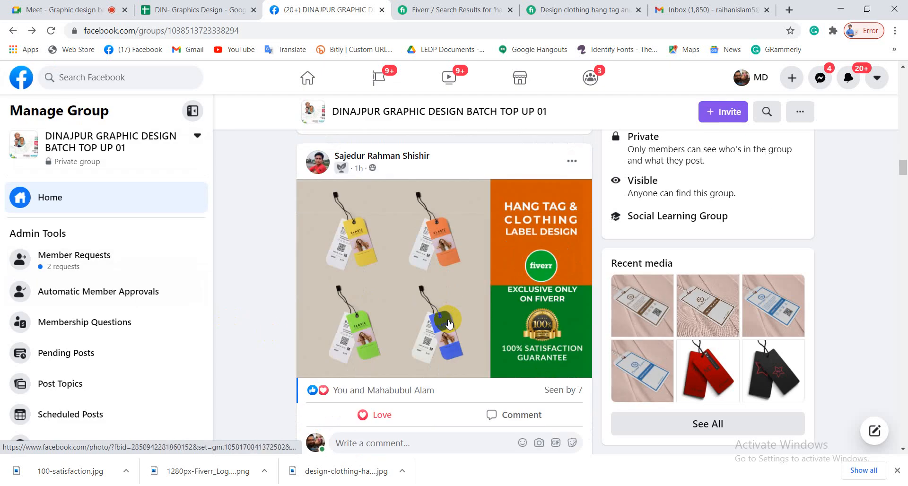
pyautogui.click(373, 264)
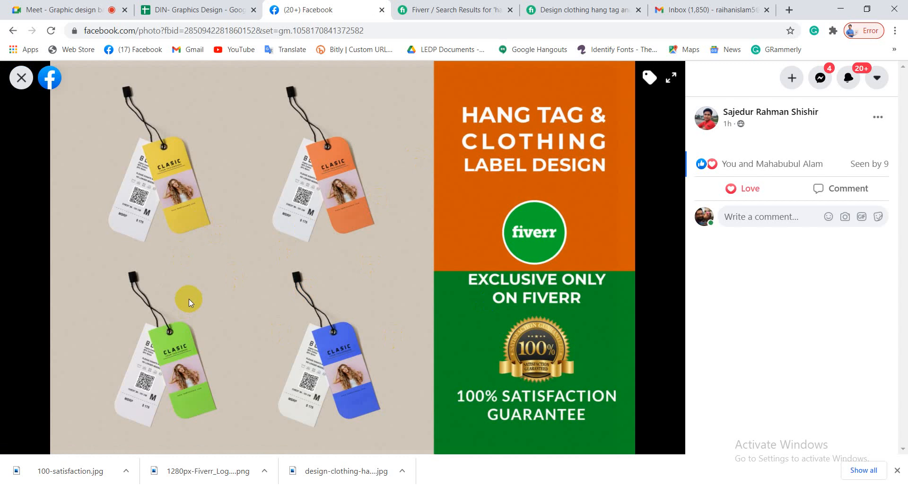
pyautogui.click(22, 78)
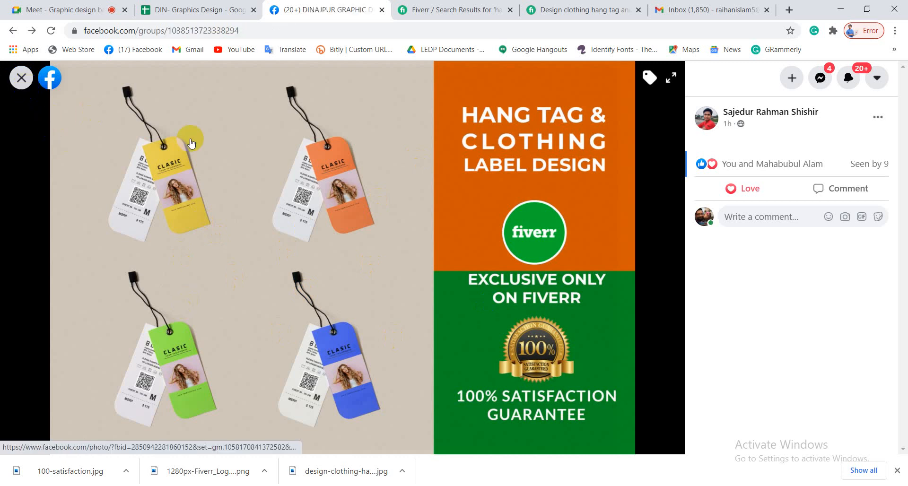
# - Examine the Going On design in the Hand tag 2 post again, along with the Going On tag post above it
pyautogui.scroll(-10, 431, 329)
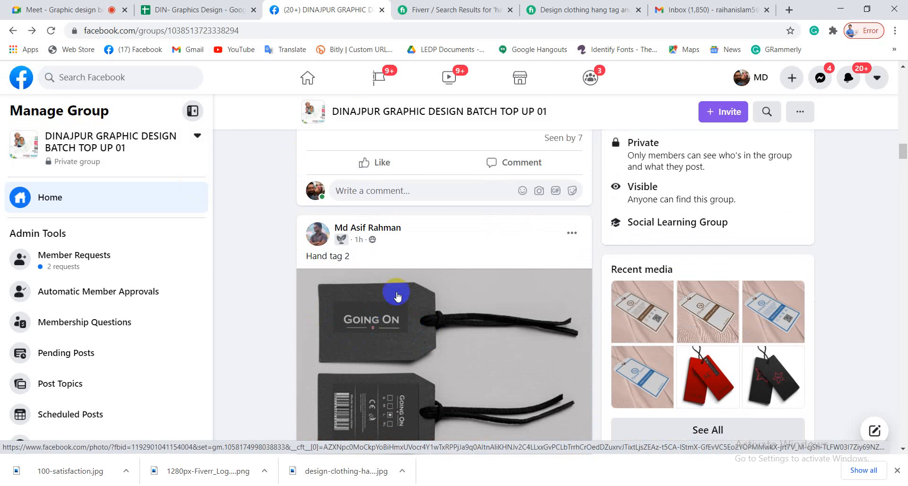
pyautogui.scroll(-3, 415, 303)
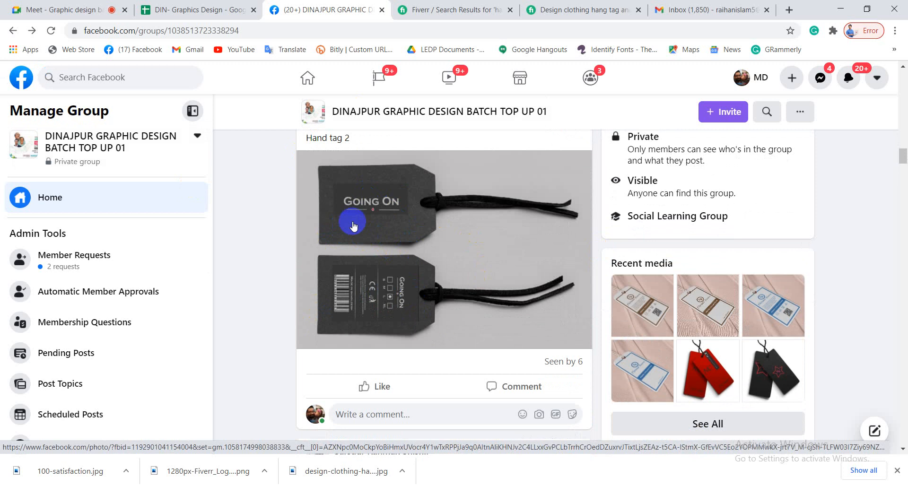
pyautogui.click(353, 265)
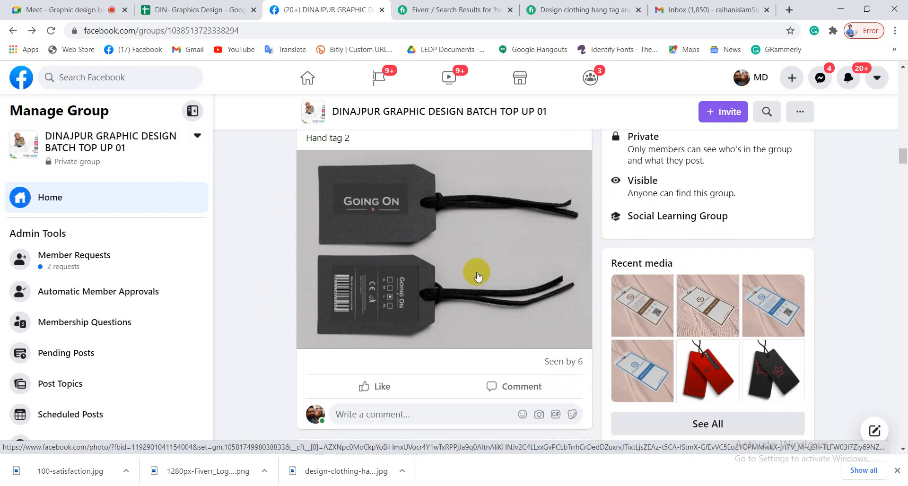
pyautogui.scroll(9, 481, 297)
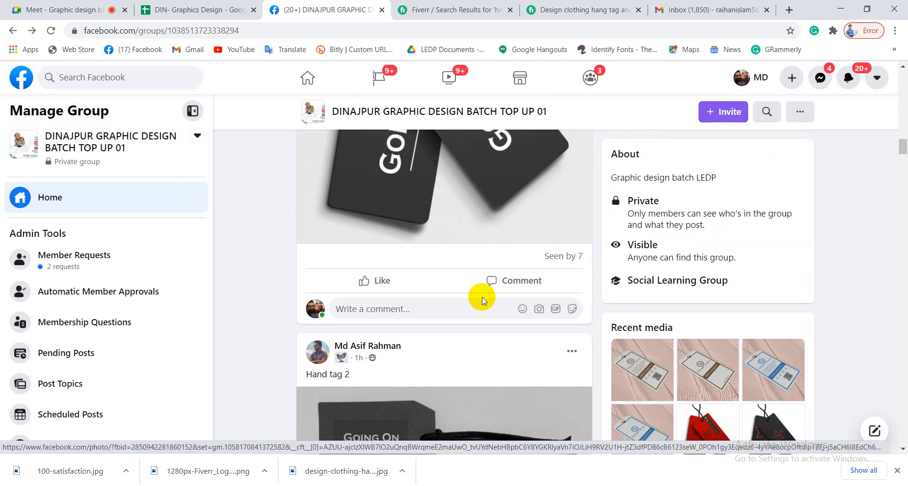
# - Examine the four SUN hang tag designs posted together in the Facebook group
pyautogui.scroll(10, 430, 291)
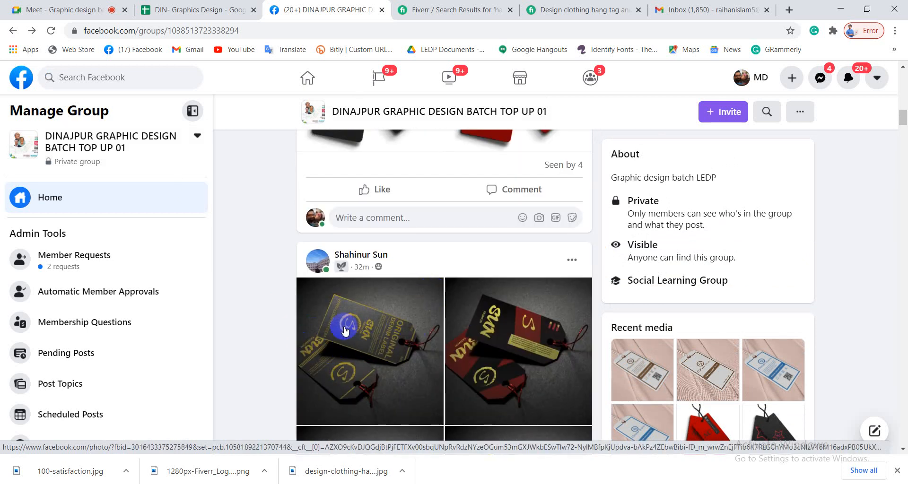
pyautogui.scroll(-1, 521, 331)
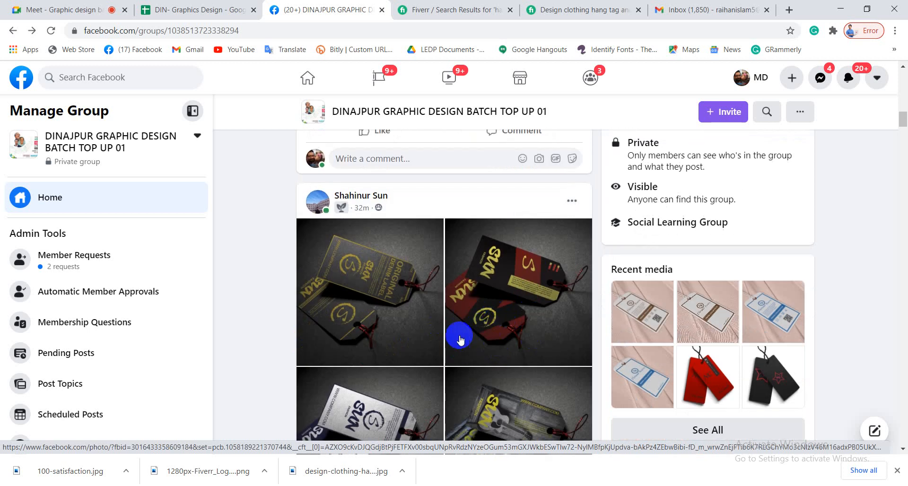
pyautogui.scroll(-2, 435, 331)
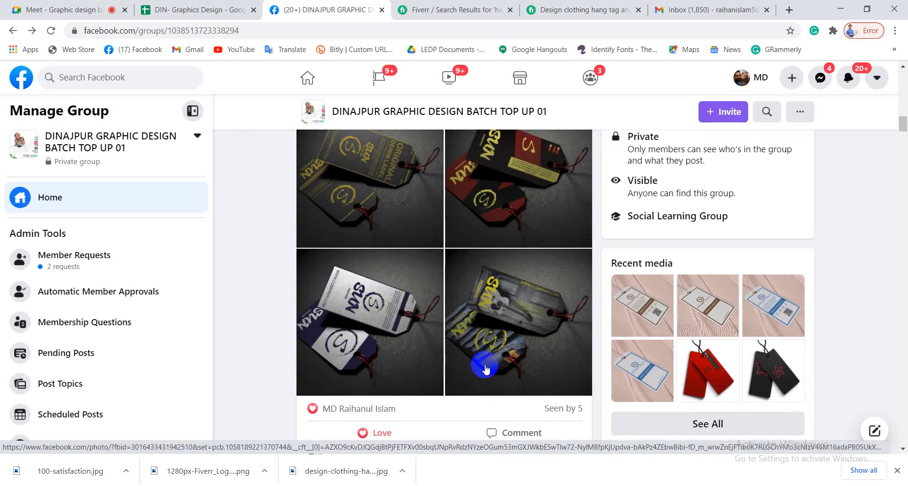
pyautogui.scroll(2, 486, 368)
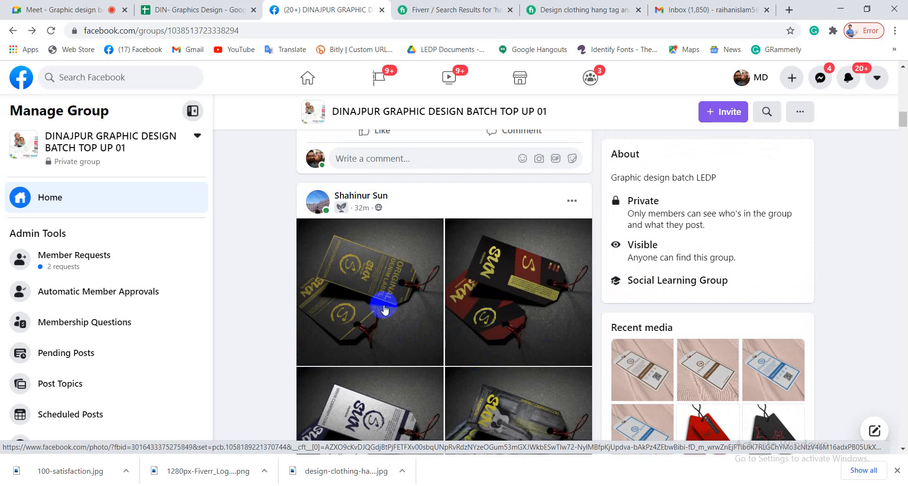
pyautogui.scroll(-4, 384, 306)
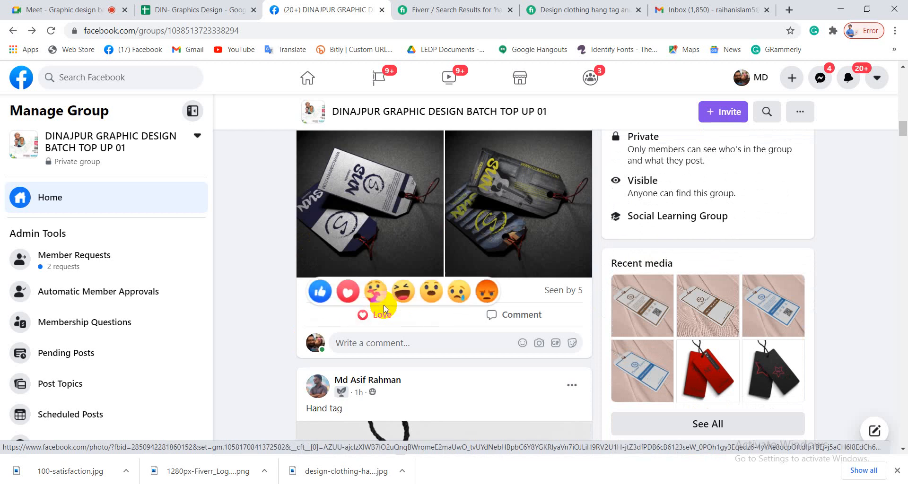
# - Look over the group feed again from its newest post through the NC and SUN tags to the Hand tag 2 post
pyautogui.scroll(3, 384, 306)
pyautogui.scroll(15, 384, 306)
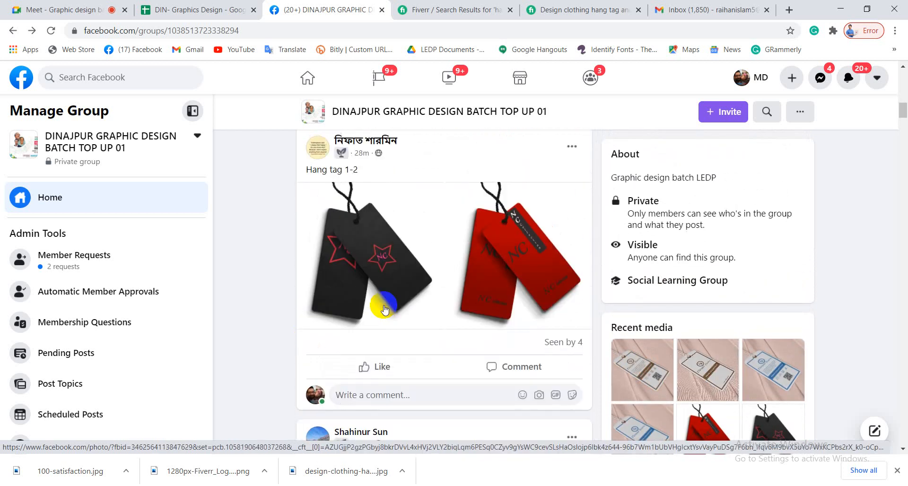
pyautogui.scroll(6, 384, 308)
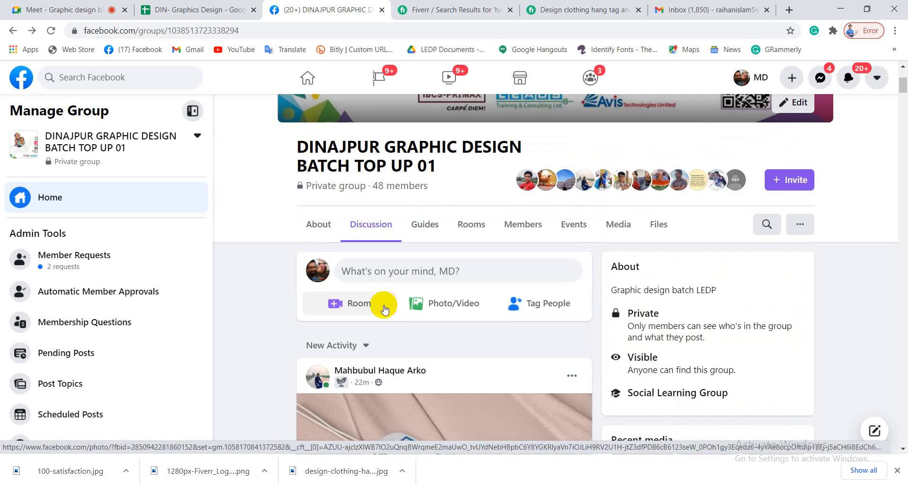
pyautogui.scroll(-10, 384, 308)
pyautogui.scroll(-10, 384, 309)
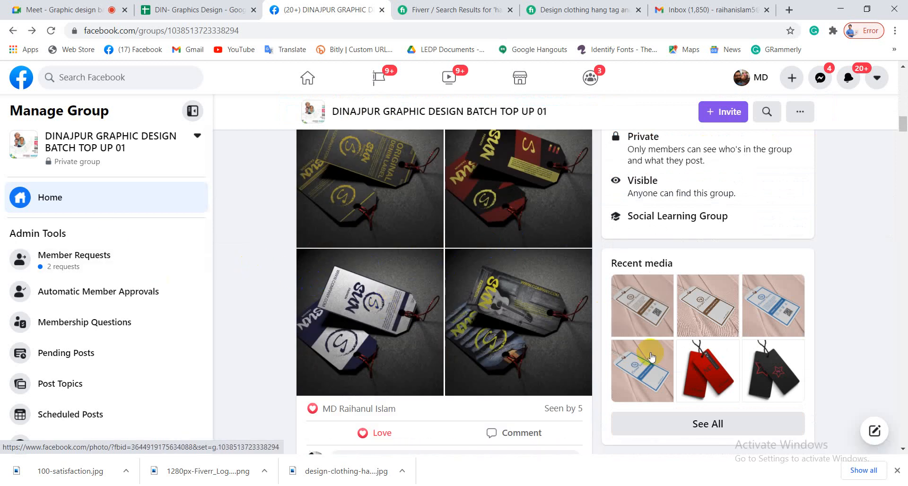
pyautogui.scroll(-3, 473, 371)
pyautogui.scroll(-8, 475, 372)
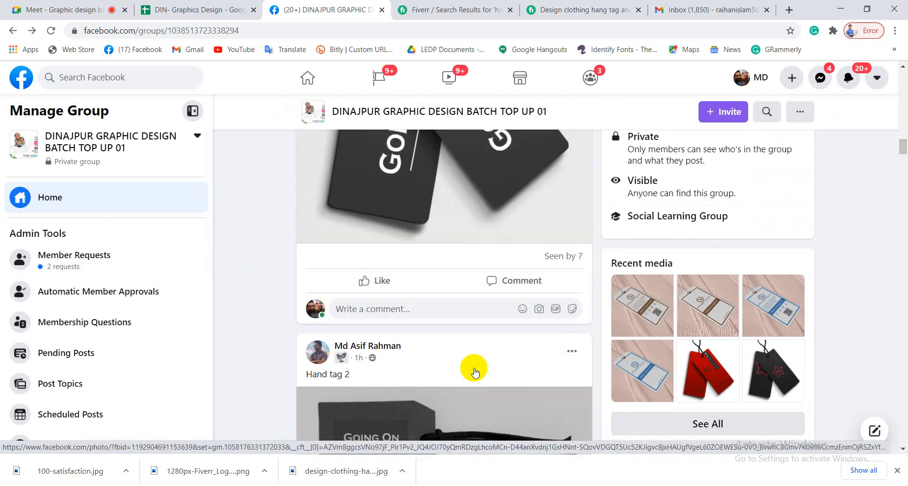
# - View the Hang Tag & Clothing Label Design gig image with the four Clasic tags enlarged and close it again
pyautogui.scroll(-15, 474, 373)
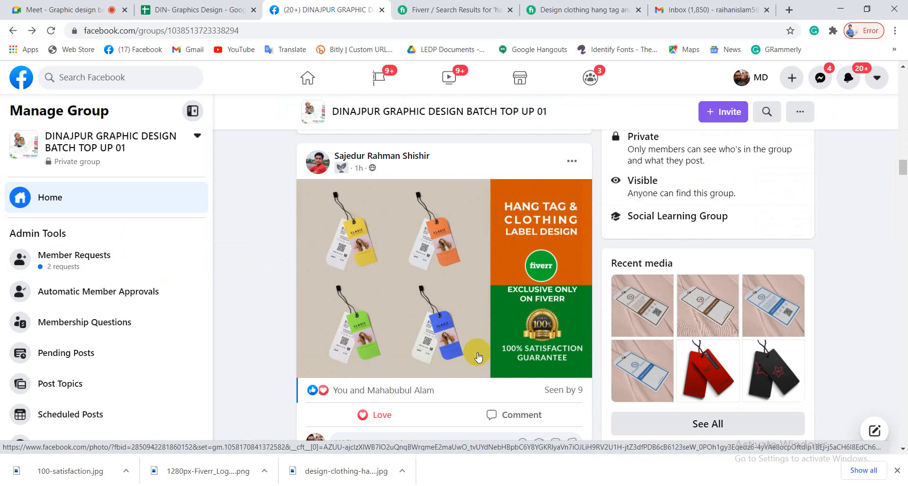
pyautogui.scroll(5, 476, 354)
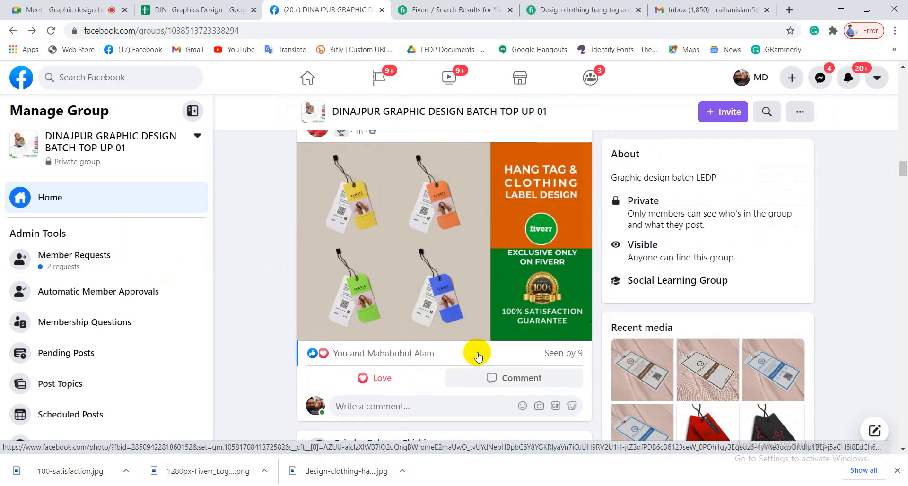
pyautogui.click(423, 279)
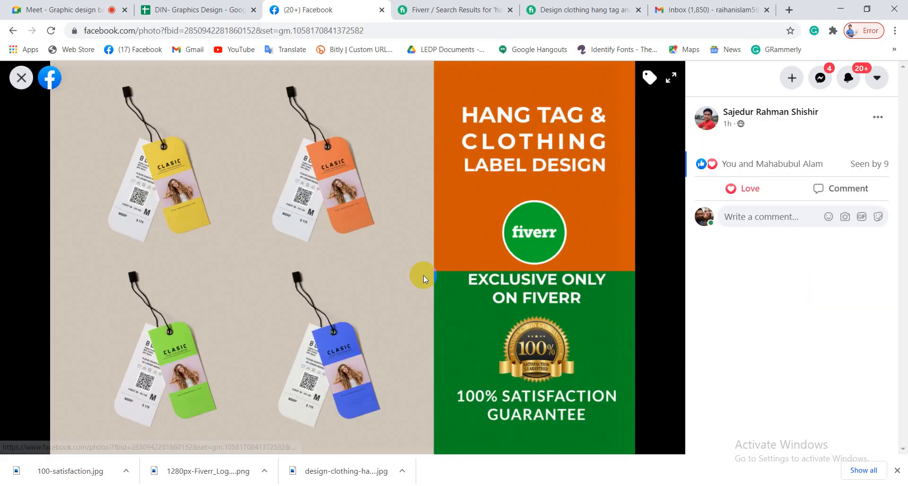
pyautogui.click(22, 78)
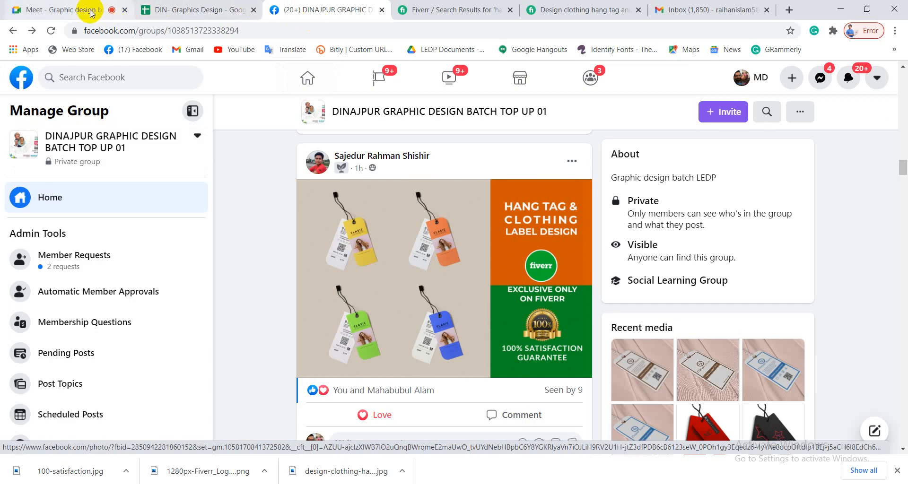
# - Switch to the Fiverr search results for "hang tag" and examine the gig images down to the last row of the first page
pyautogui.click(91, 13)
pyautogui.click(580, 9)
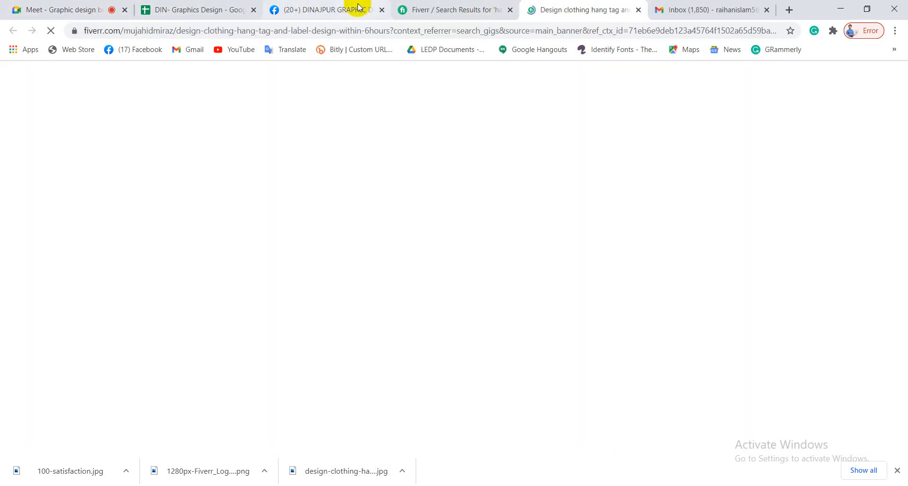
pyautogui.click(452, 9)
pyautogui.scroll(6, 464, 352)
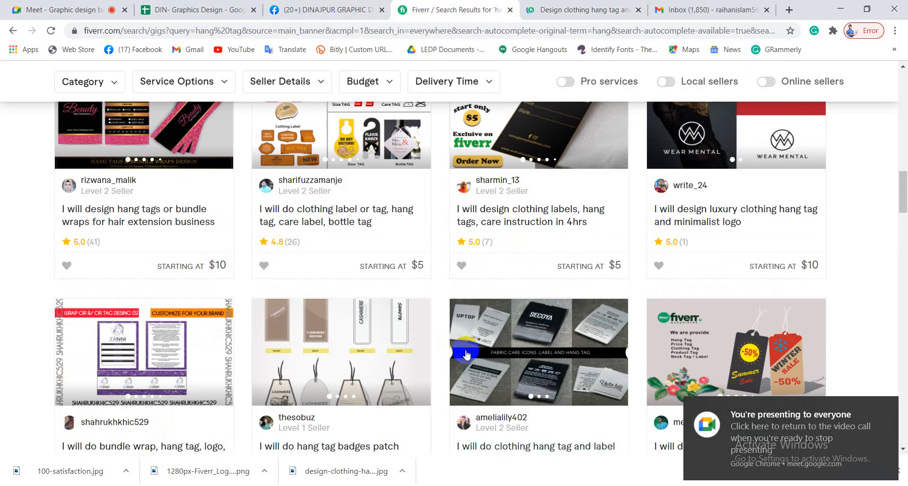
pyautogui.scroll(8, 466, 354)
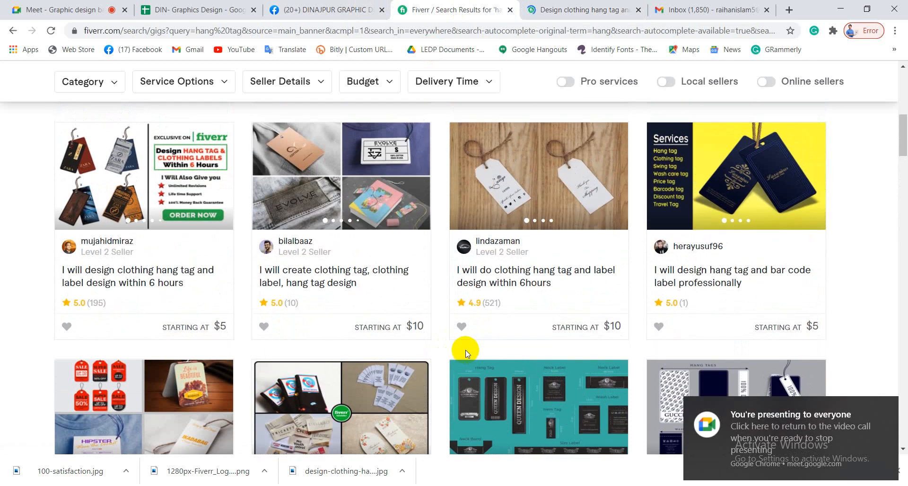
pyautogui.scroll(6, 465, 350)
pyautogui.scroll(-10, 466, 353)
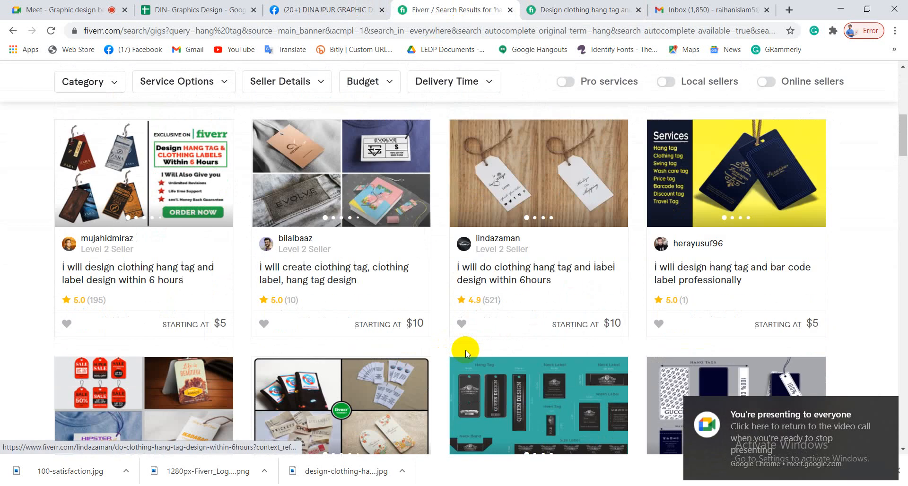
pyautogui.scroll(-9, 466, 350)
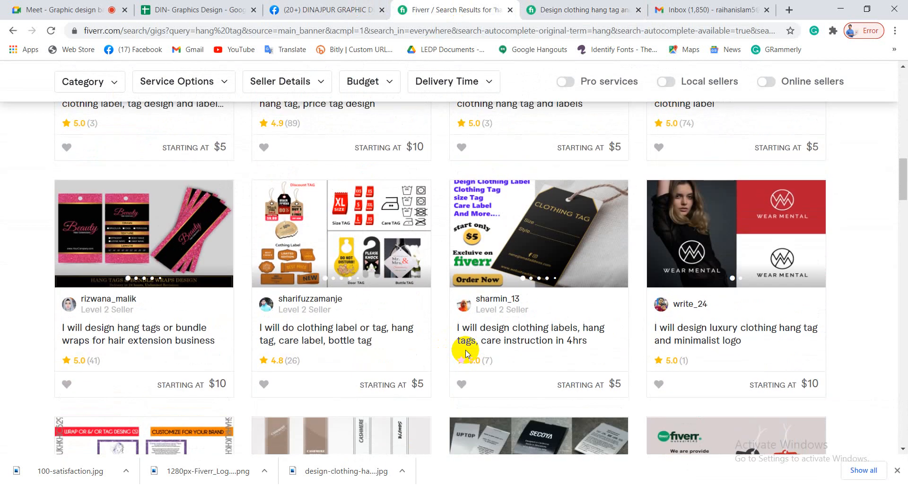
pyautogui.scroll(8, 465, 350)
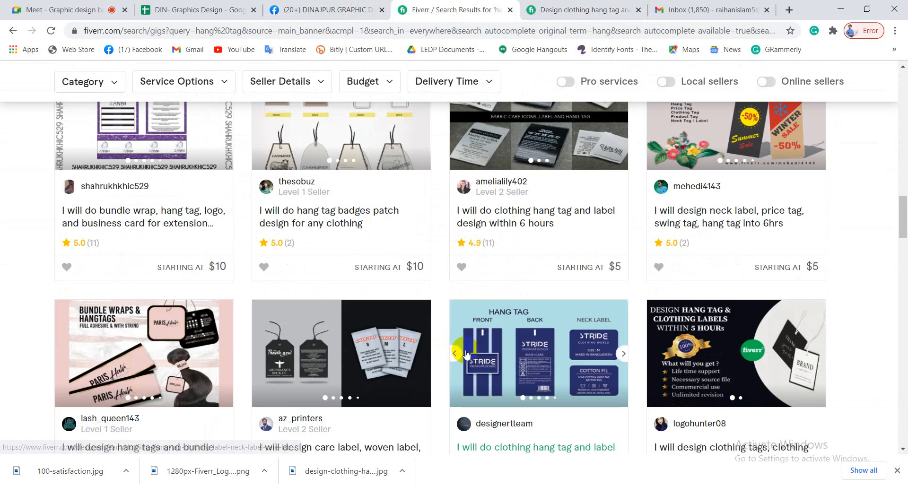
pyautogui.scroll(-10, 466, 353)
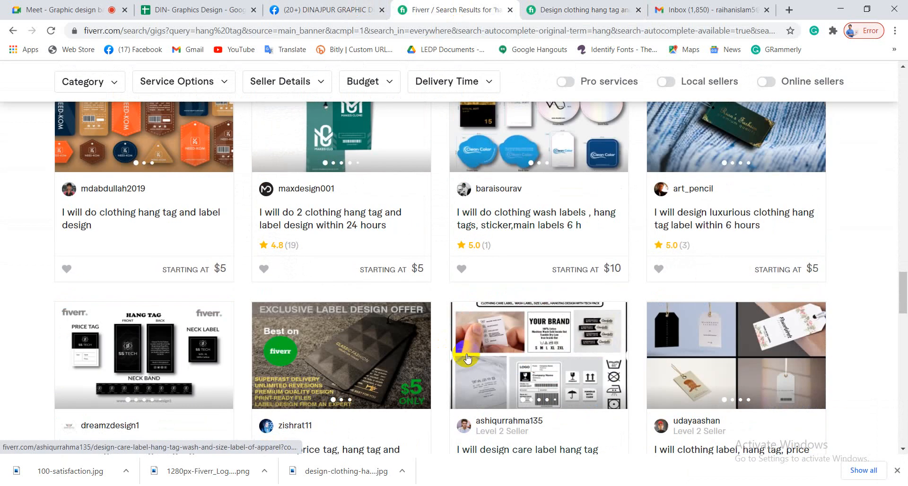
pyautogui.scroll(-5, 466, 354)
pyautogui.scroll(-5, 466, 354)
pyautogui.scroll(-7, 466, 354)
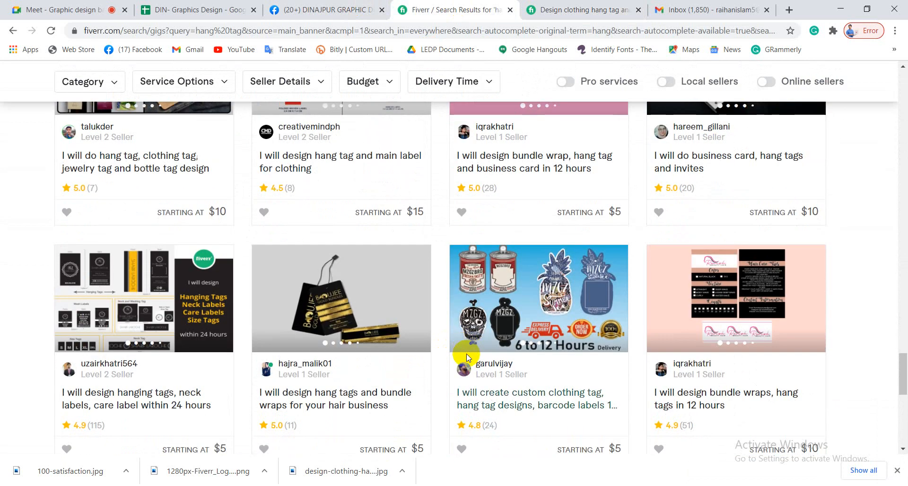
# - Go back through the hang tag gigs to the beginning of the results, comparing their images and titles
pyautogui.scroll(5, 466, 354)
pyautogui.scroll(4, 466, 354)
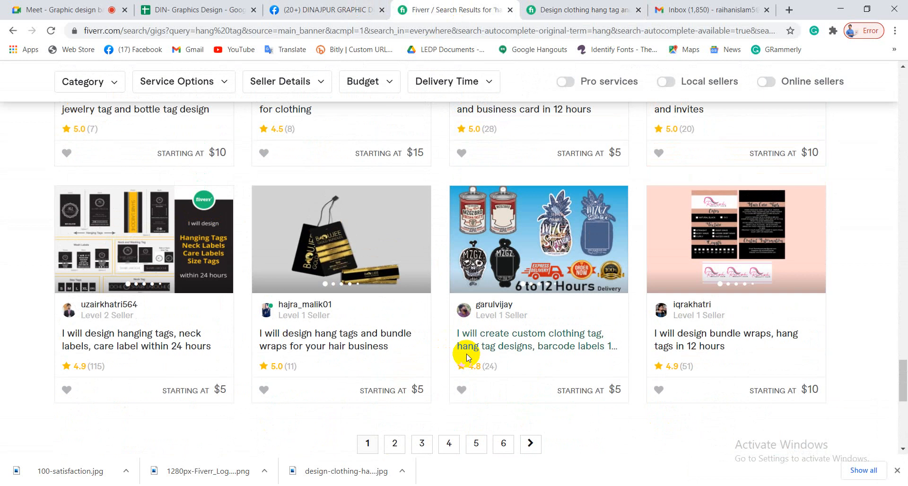
pyautogui.scroll(5, 467, 354)
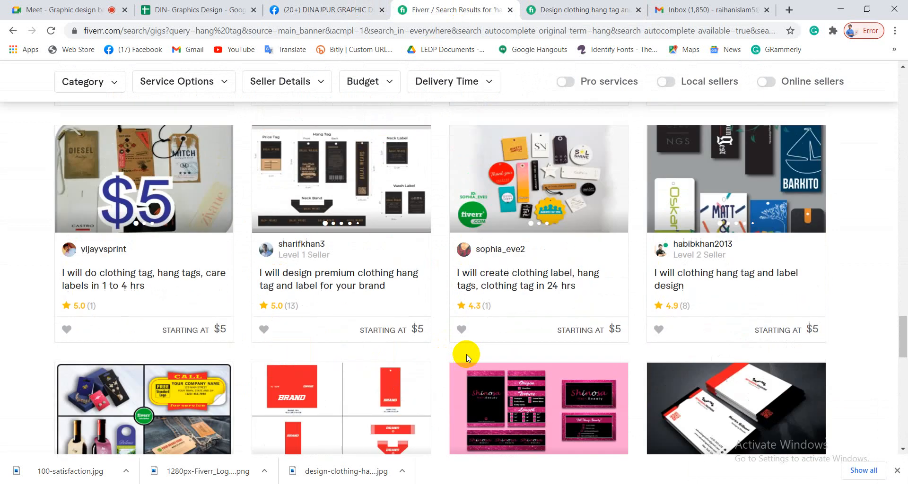
pyautogui.scroll(5, 466, 354)
pyautogui.scroll(10, 467, 357)
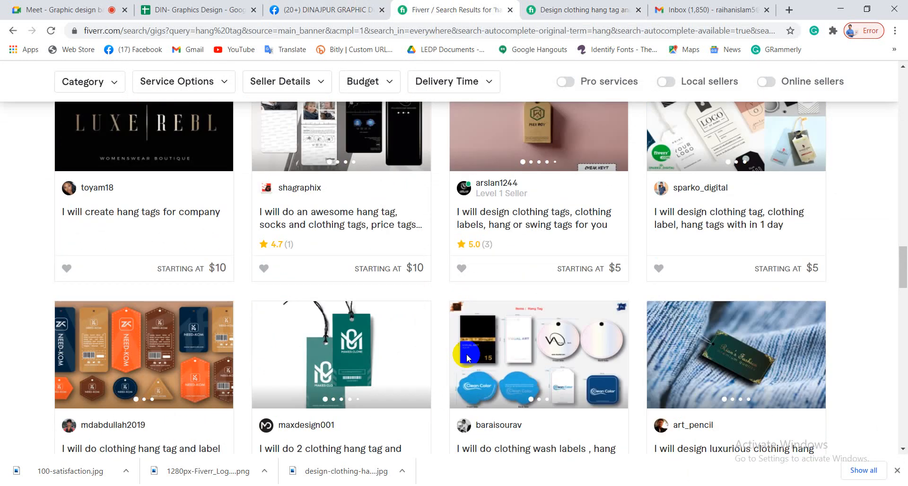
pyautogui.scroll(10, 466, 358)
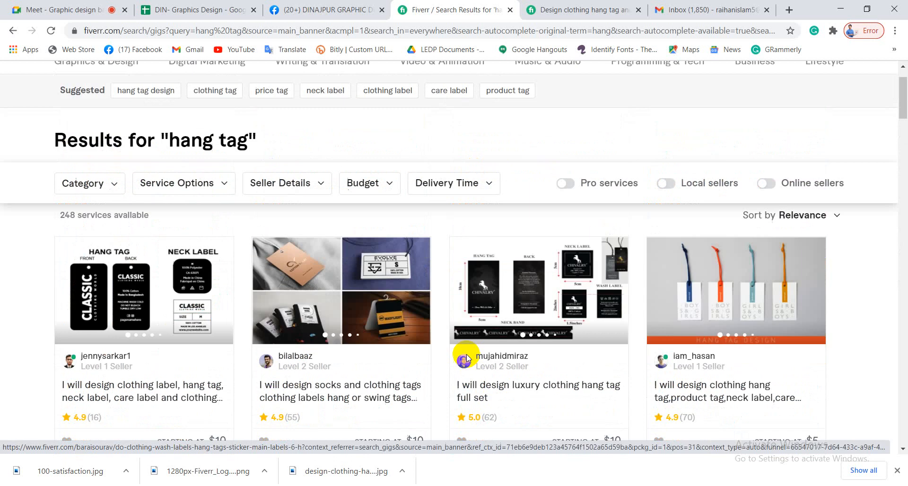
pyautogui.scroll(-15, 466, 359)
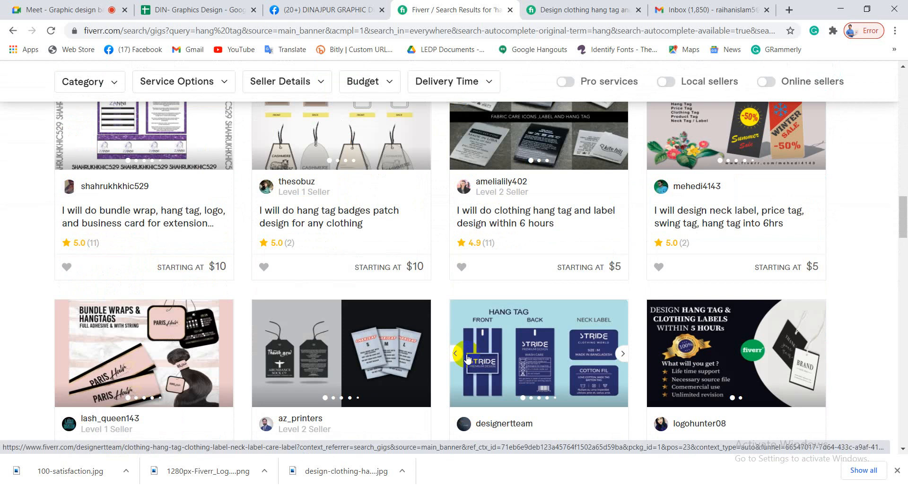
pyautogui.scroll(10, 467, 360)
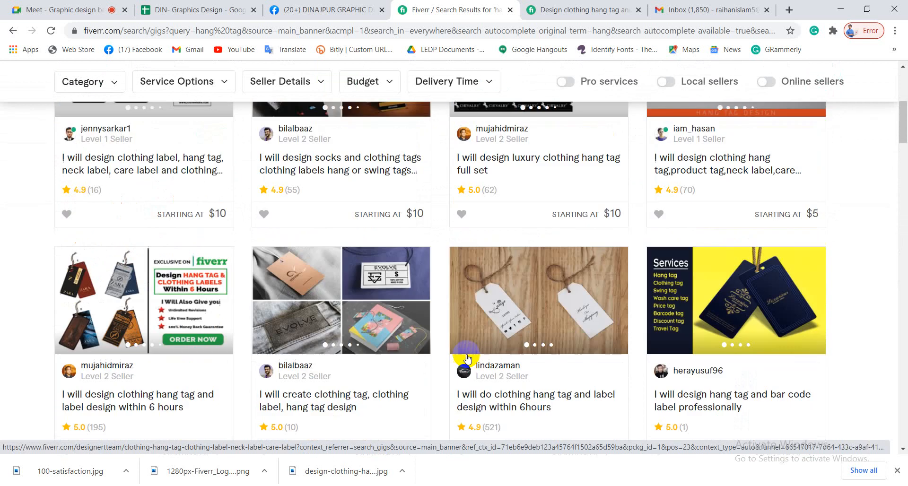
# - Switch to Google Meet and leave the Graphic design batch LEDP call
pyautogui.click(81, 9)
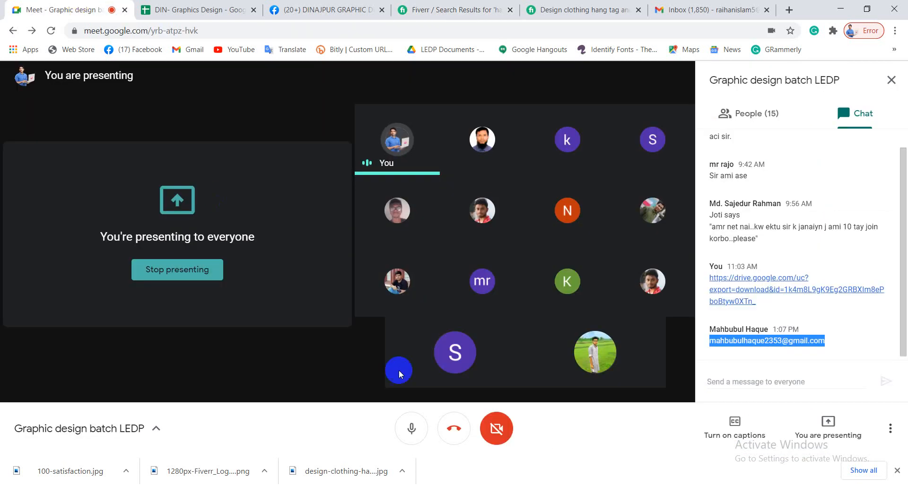
pyautogui.click(459, 435)
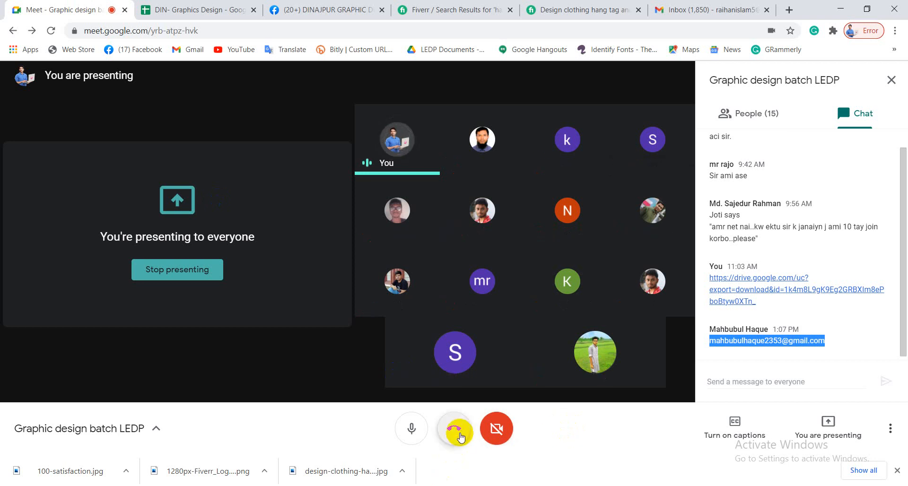